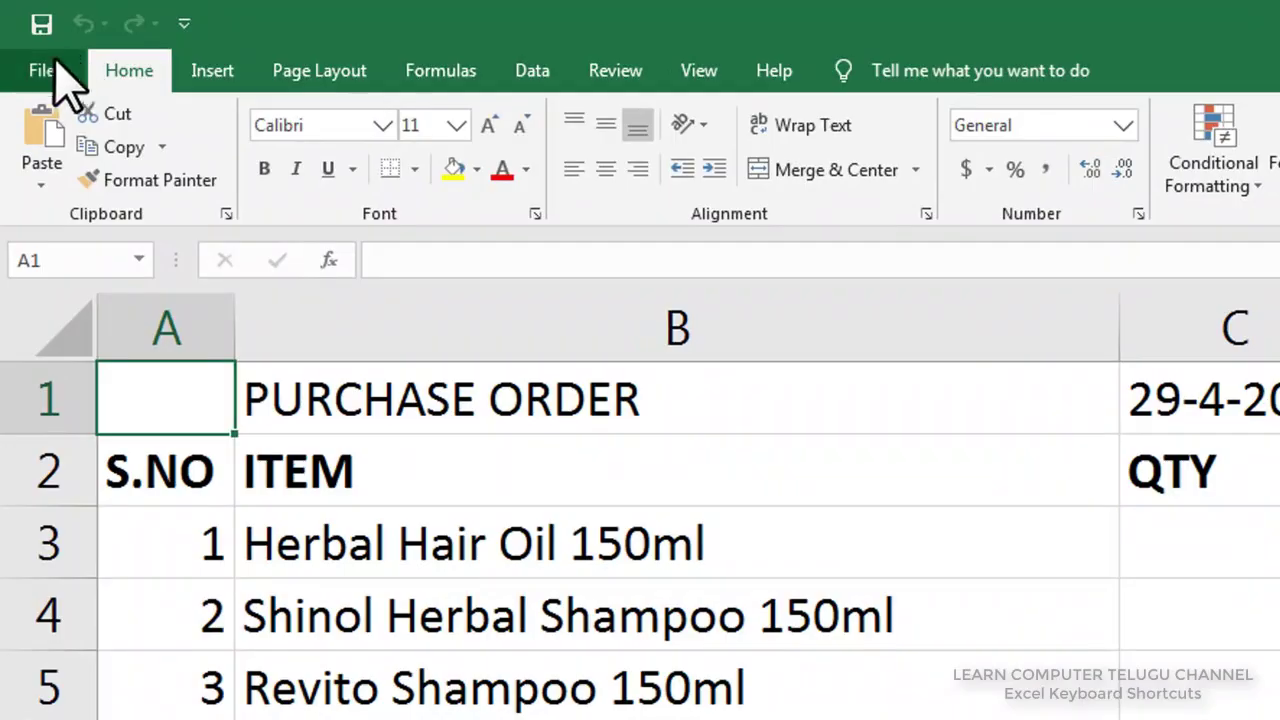
# - Go back to the RCM worksheet and create a new blank workbook
pyautogui.click(20, 33)
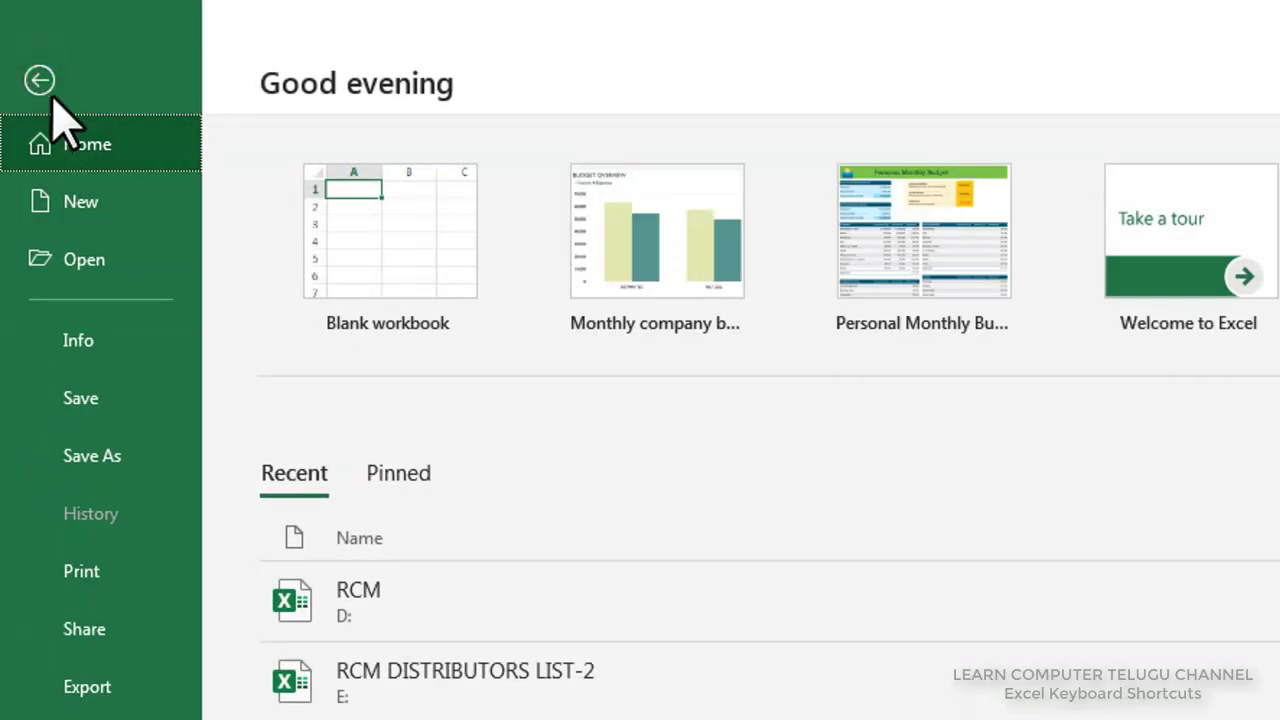
pyautogui.click(37, 80)
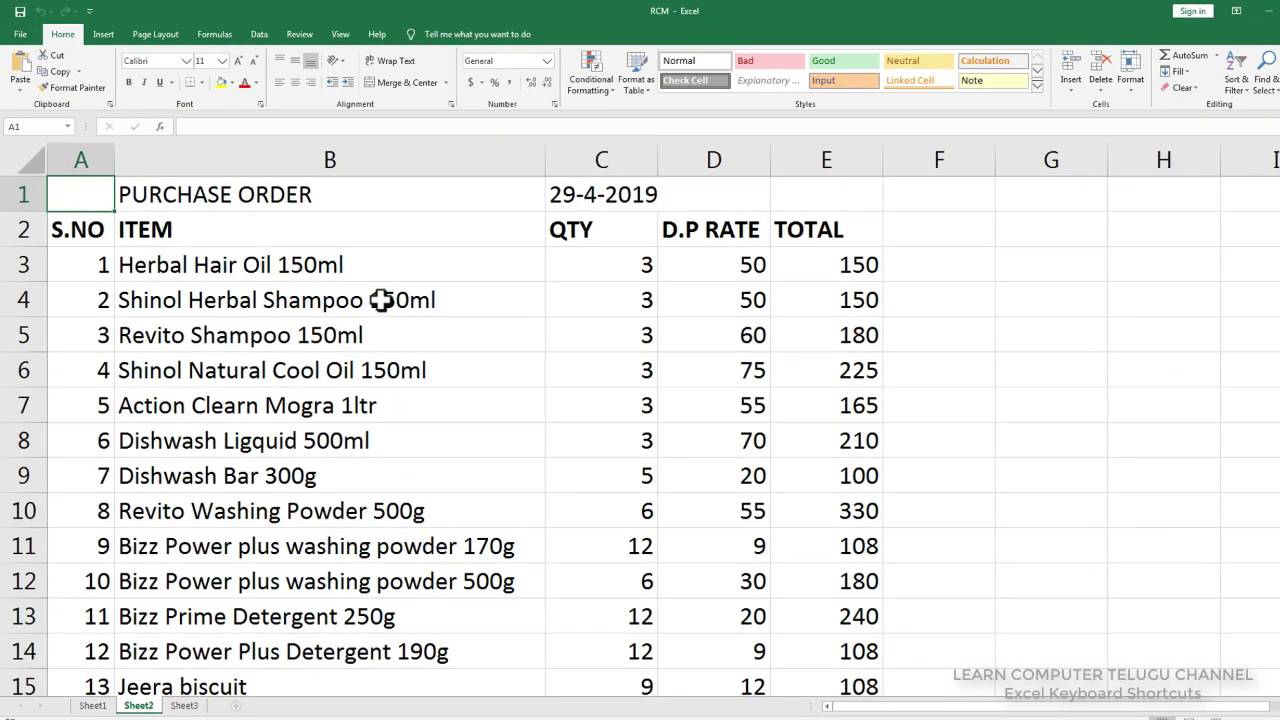
pyautogui.hotkey('ctrl', 'n')
# - Open the Attendance Sheet workbook from New Volume (D:) with Ctrl+O
pyautogui.hotkey('ctrl', 'o')
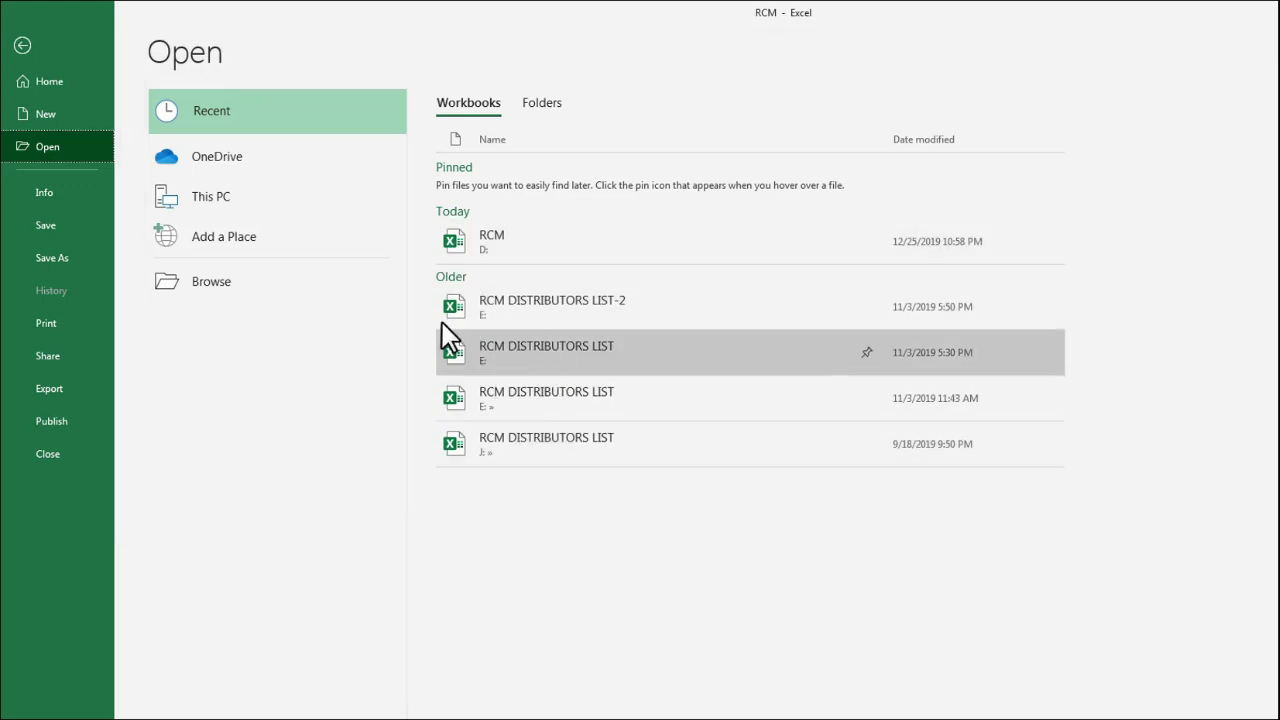
pyautogui.doubleClick(221, 196)
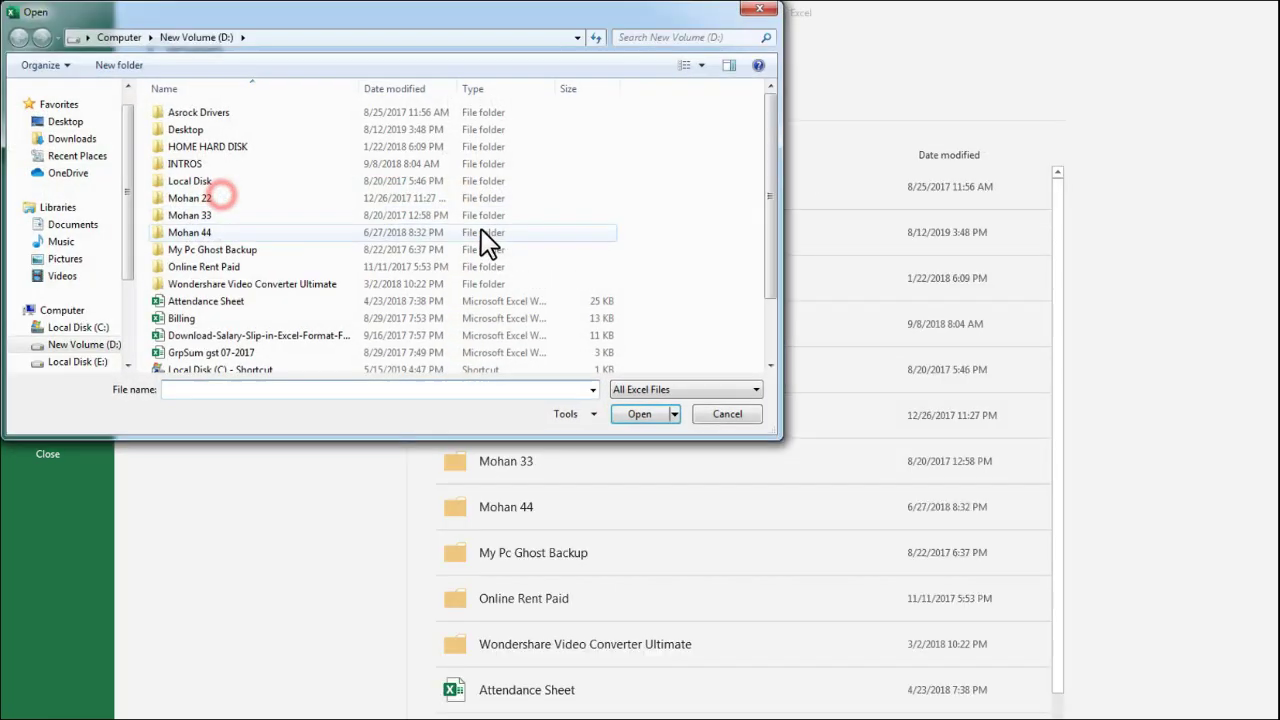
pyautogui.moveTo(130, 127); pyautogui.dragTo(130, 193)
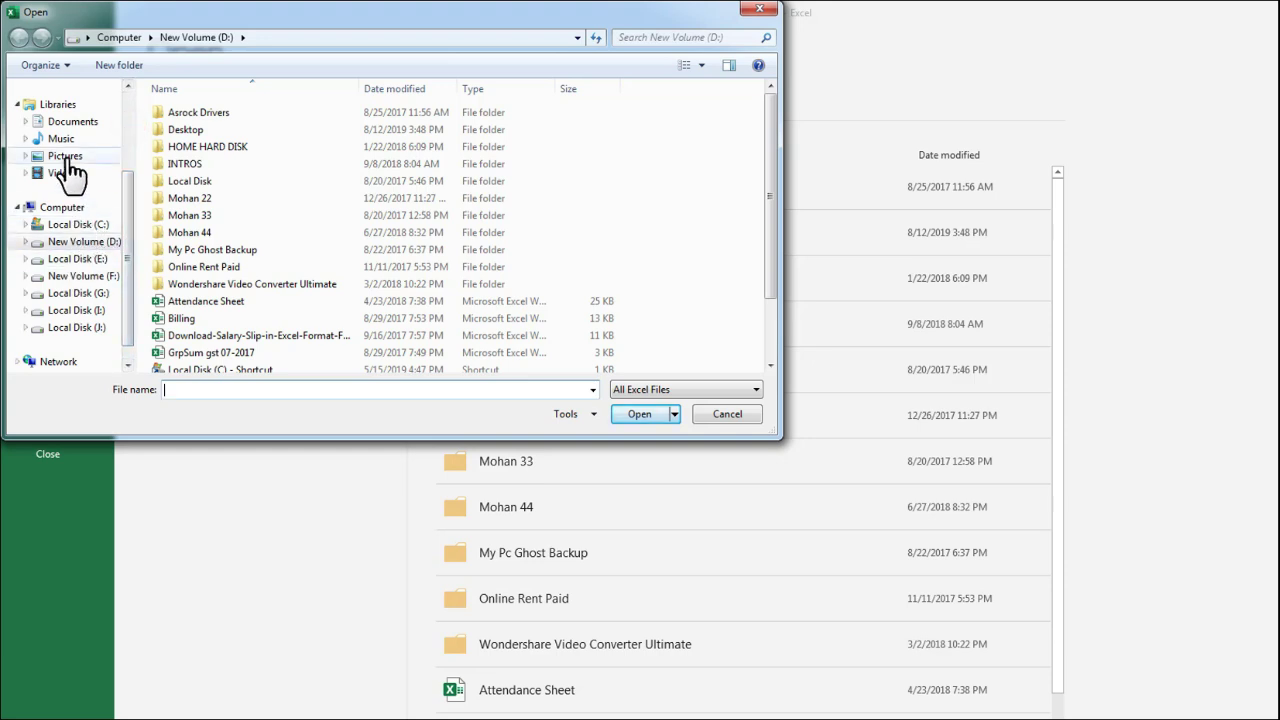
pyautogui.click(78, 125)
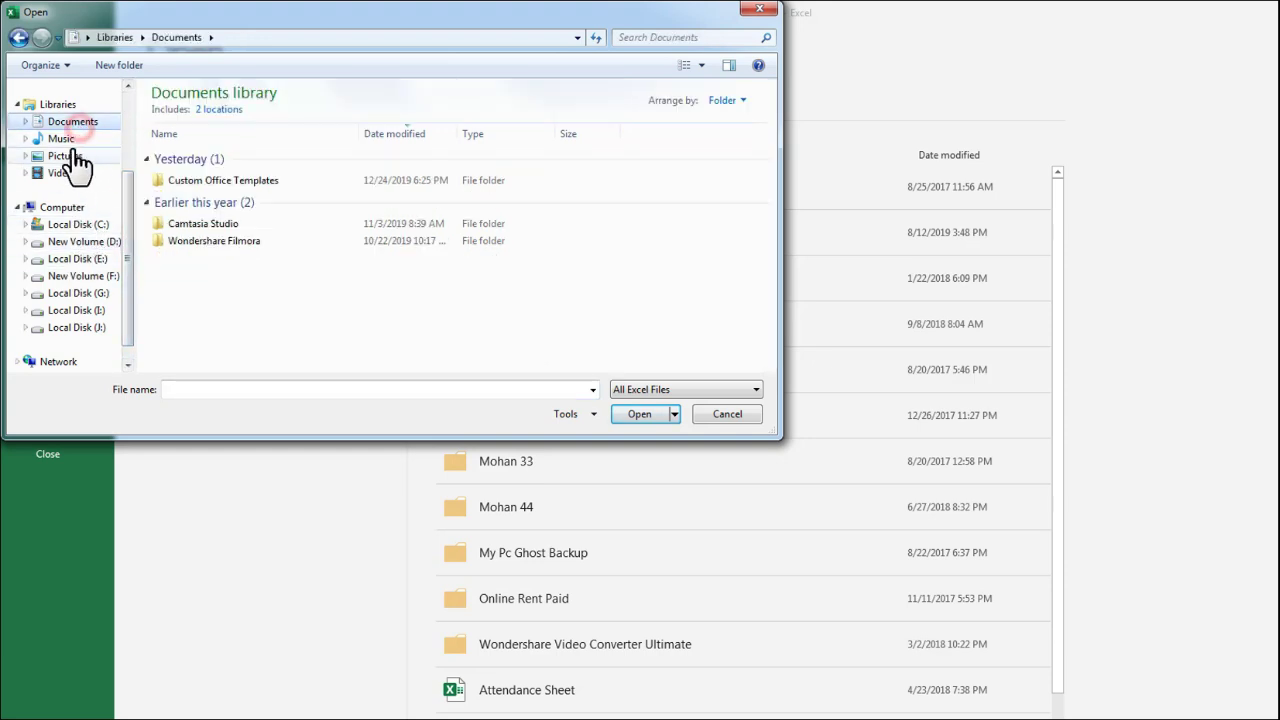
pyautogui.click(64, 137)
pyautogui.click(80, 224)
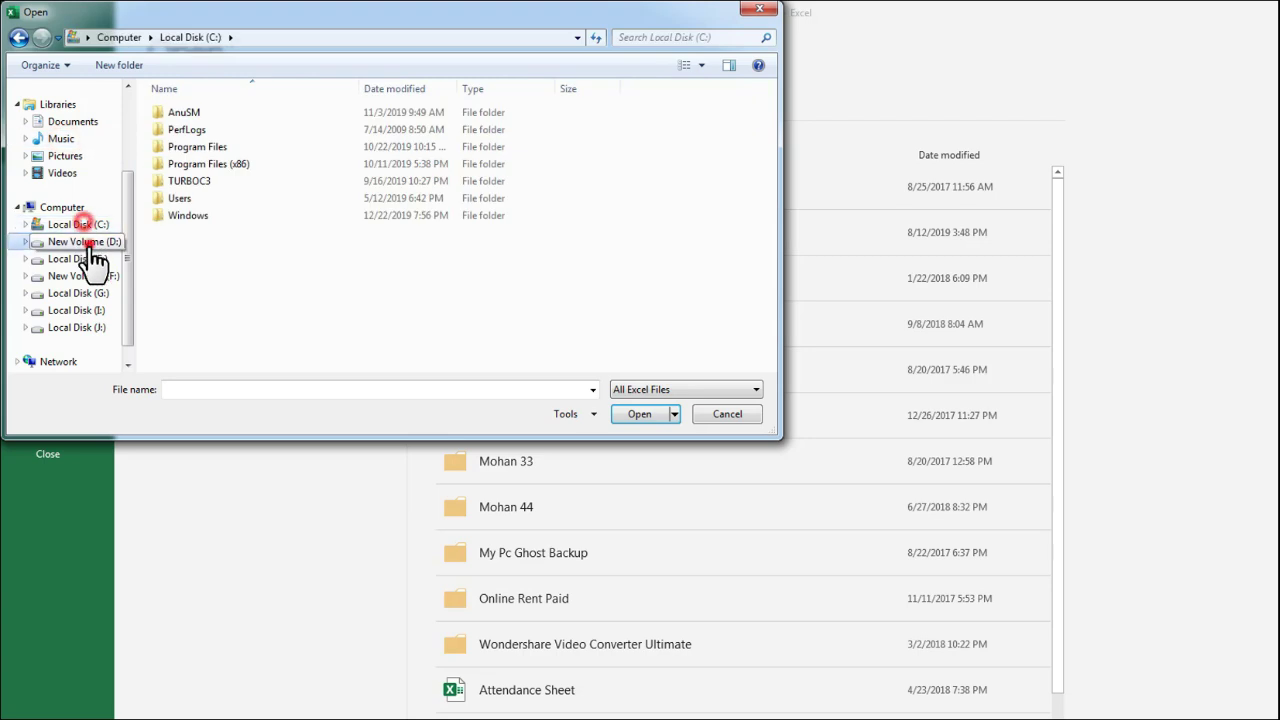
pyautogui.click(80, 241)
pyautogui.click(181, 304)
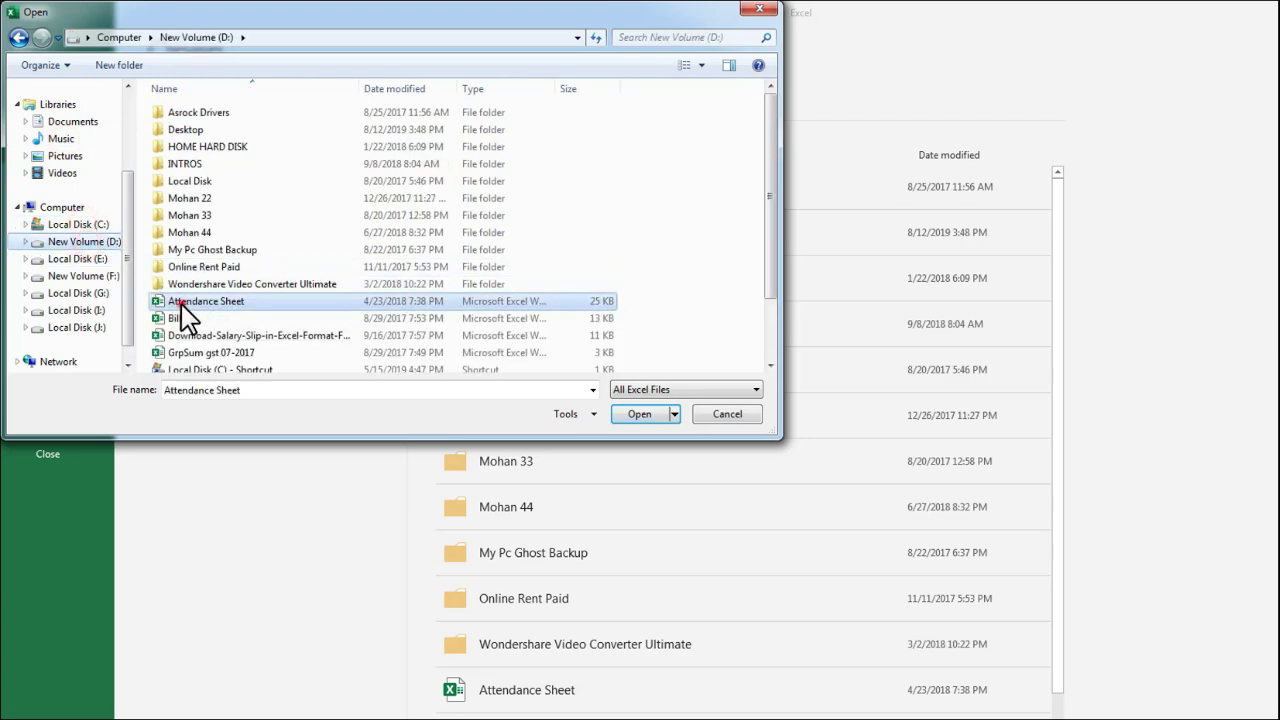
pyautogui.click(642, 416)
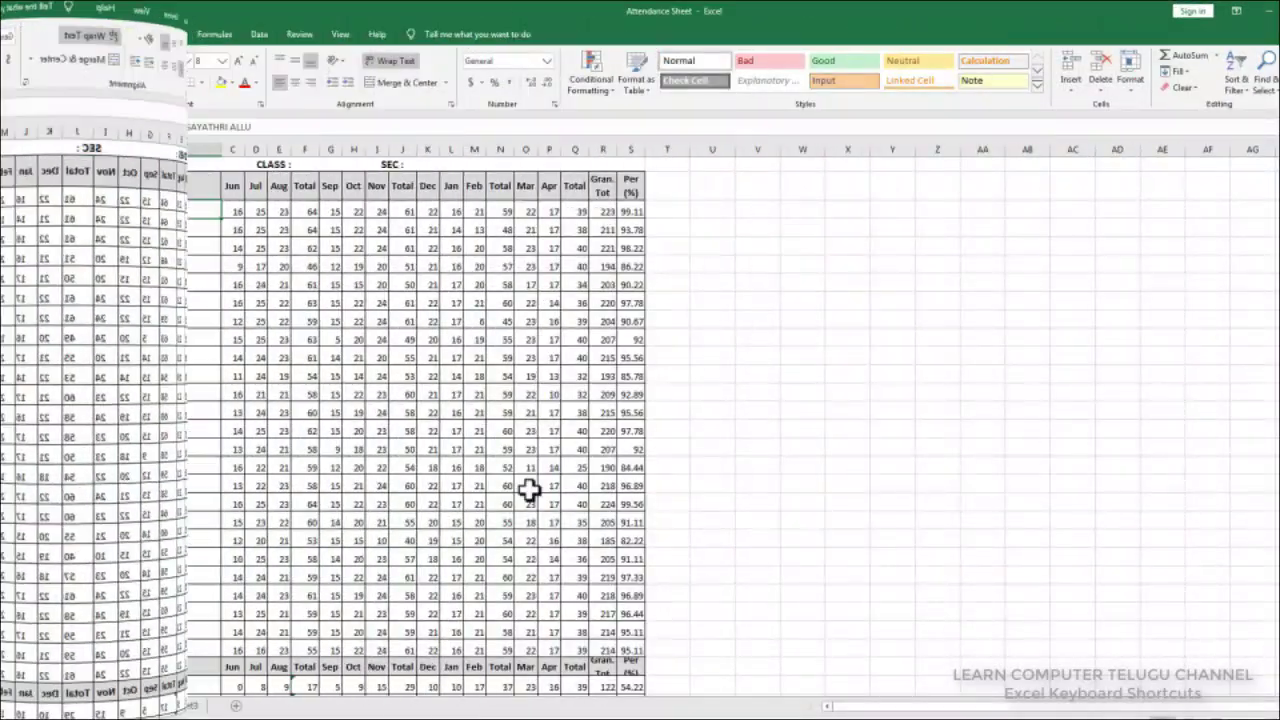
# - Save the workbook, then check the Total formula in N15 and the November mark in I12
pyautogui.hotkey('ctrl', 's')
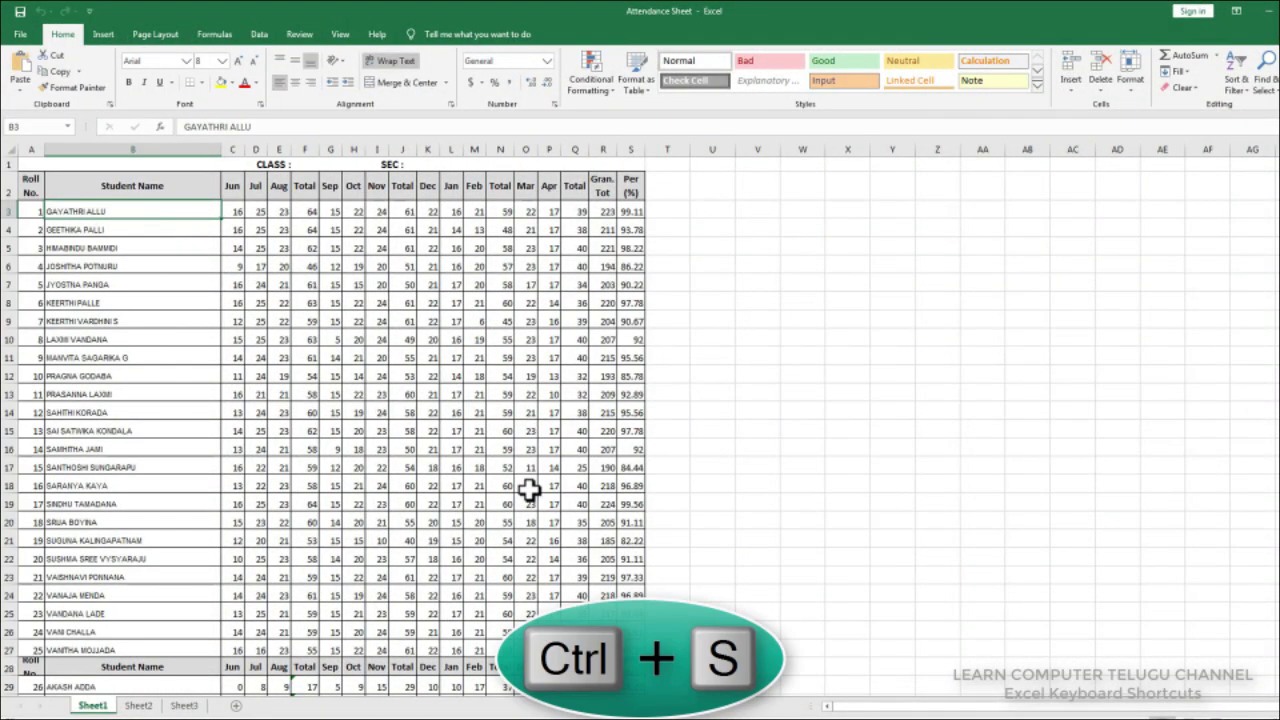
pyautogui.click(493, 427)
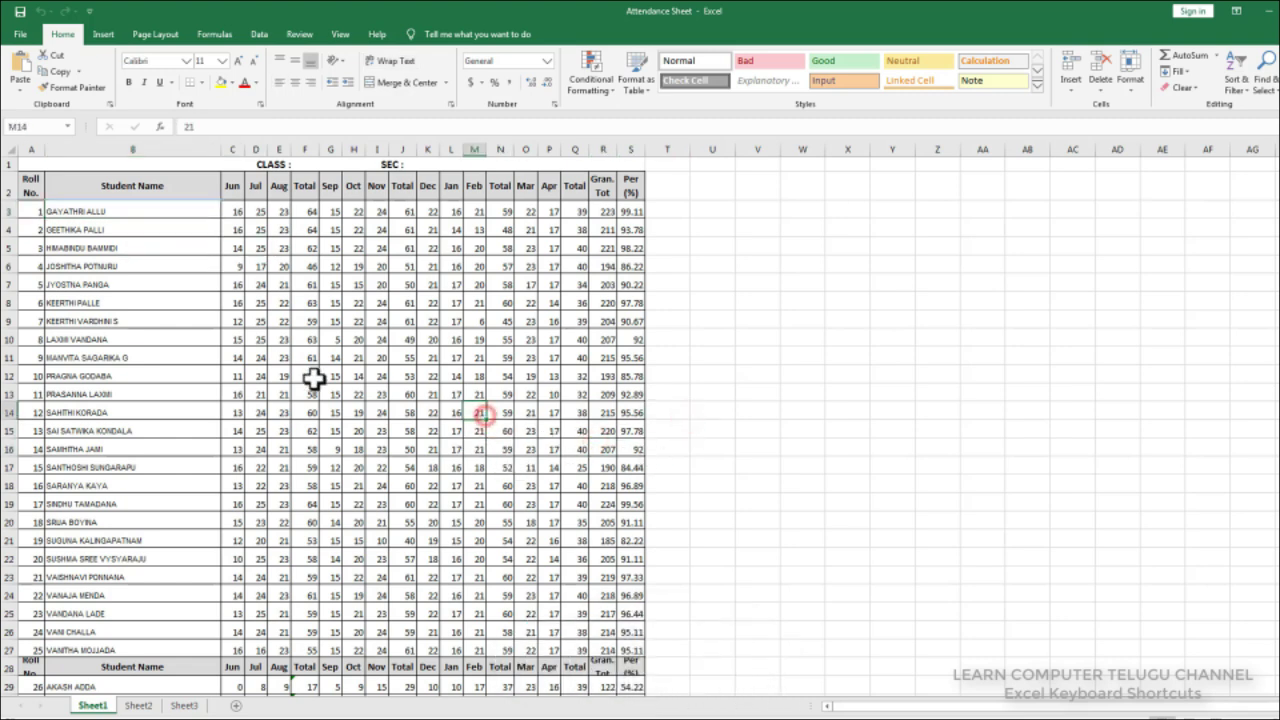
pyautogui.click(376, 376)
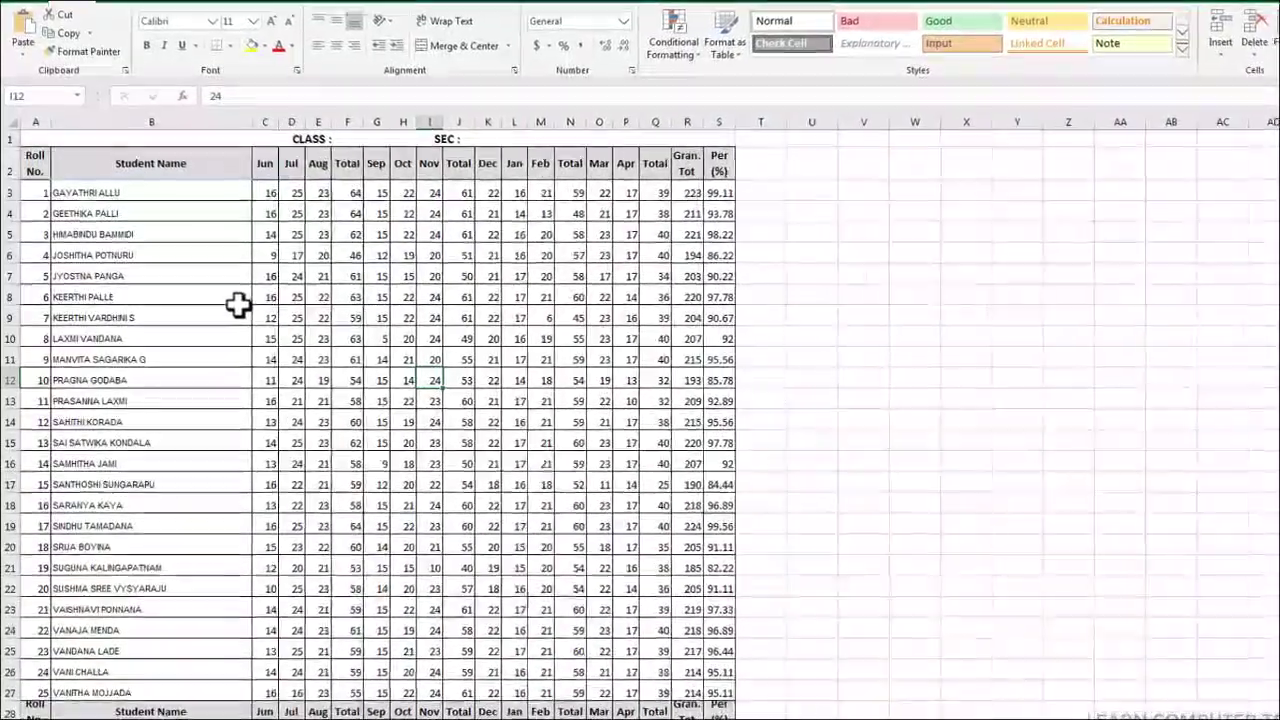
# - Clear the names and marks for roll numbers 4 to 10
pyautogui.click(175, 254)
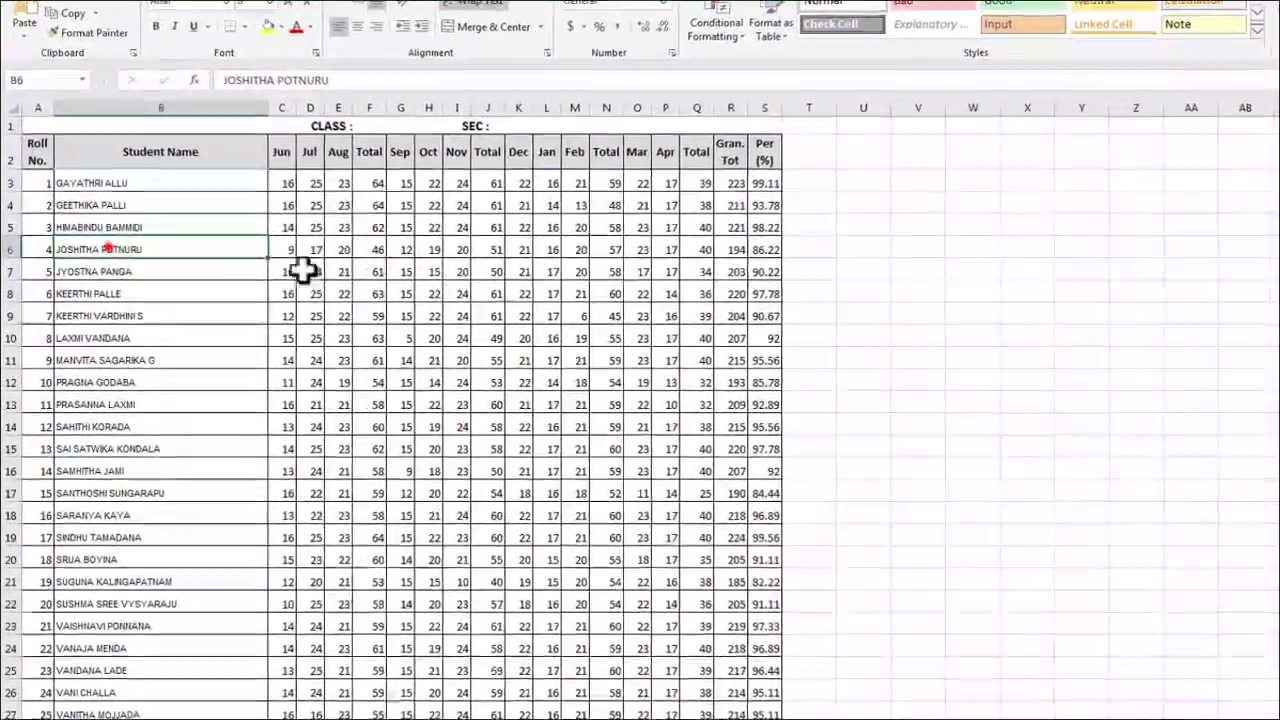
pyautogui.moveTo(160, 250); pyautogui.dragTo(800, 382)
pyautogui.press('Delete')
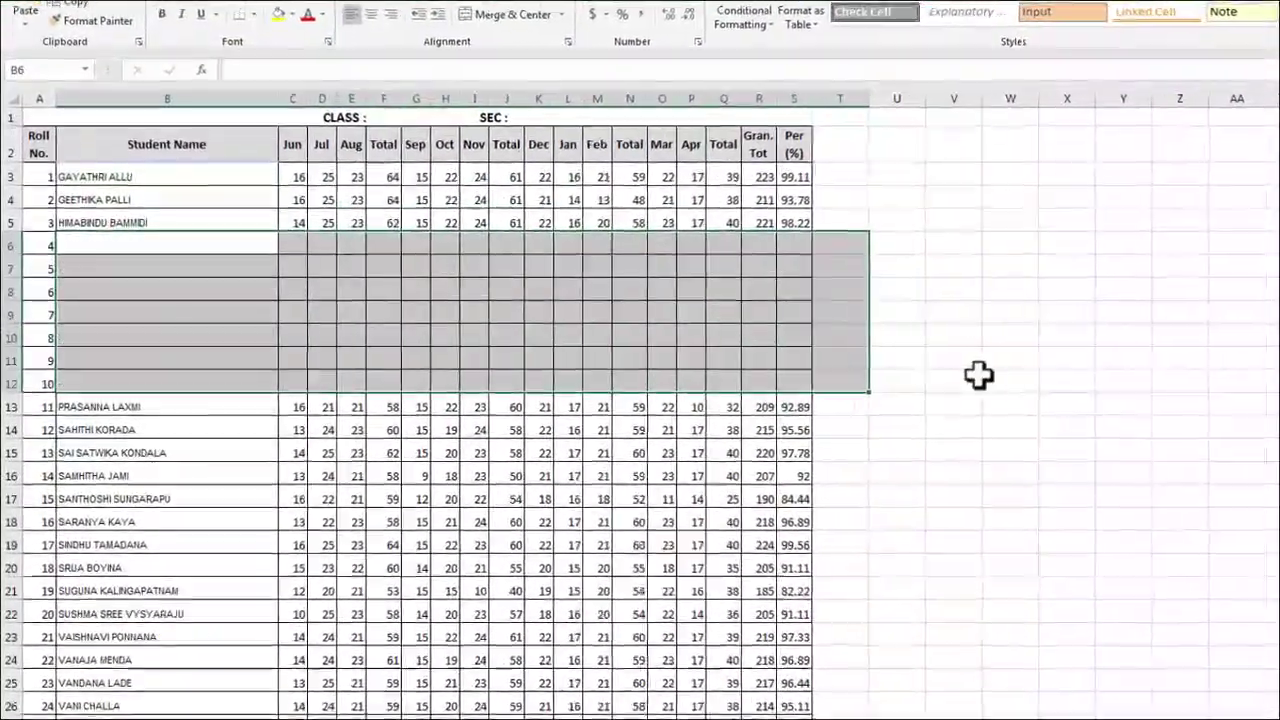
pyautogui.click(985, 380)
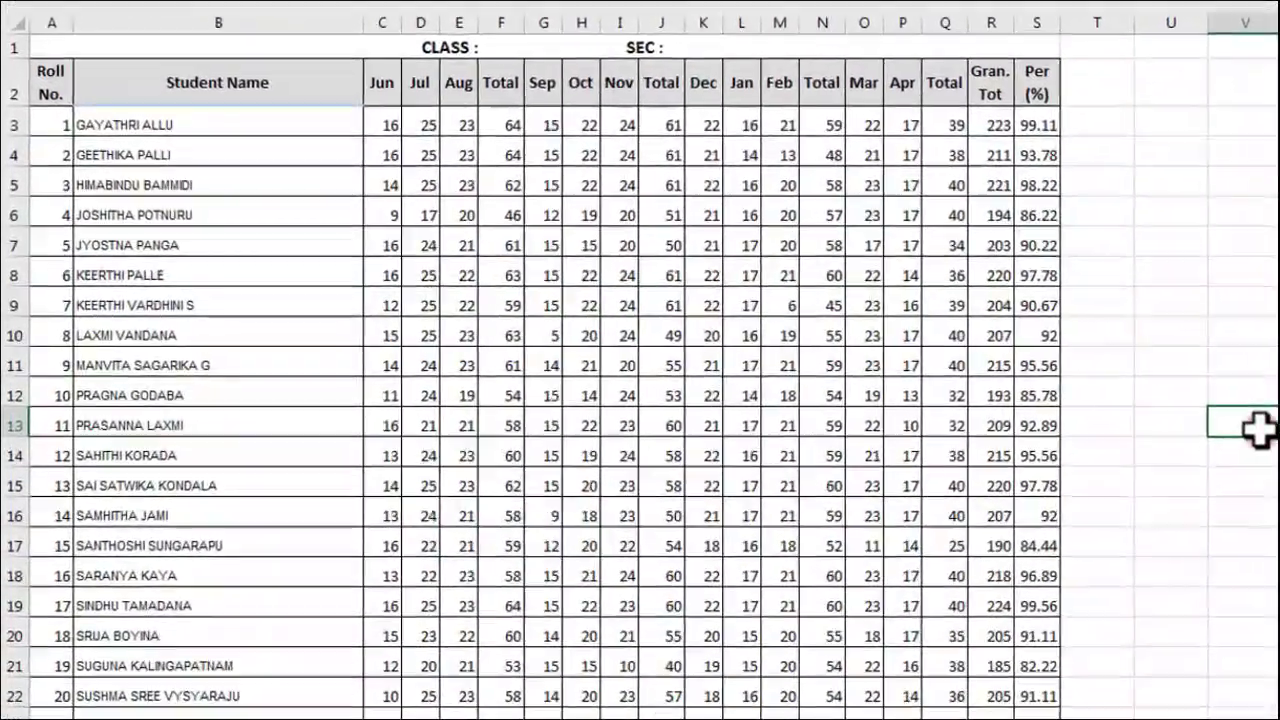
# - Clear B7:S16 for roll numbers 5 to 14, then show the File home page
pyautogui.press('F12')
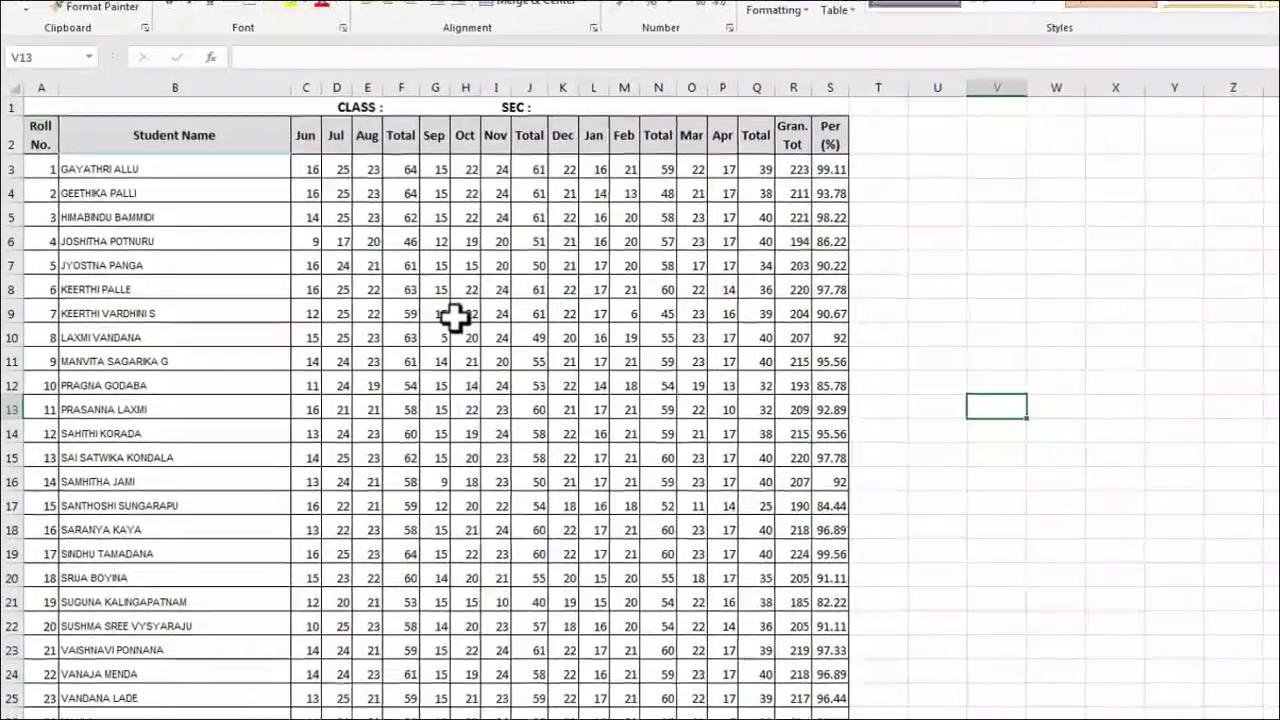
pyautogui.click(457, 317)
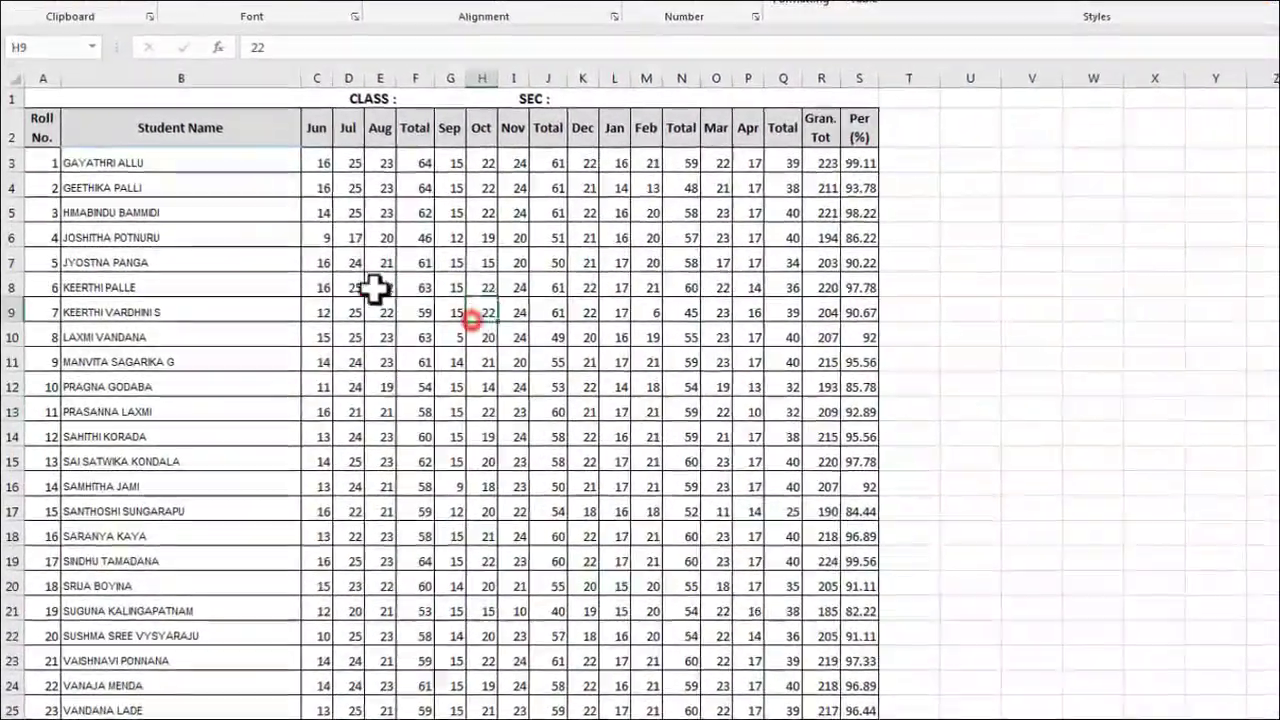
pyautogui.moveTo(223, 262); pyautogui.dragTo(862, 482)
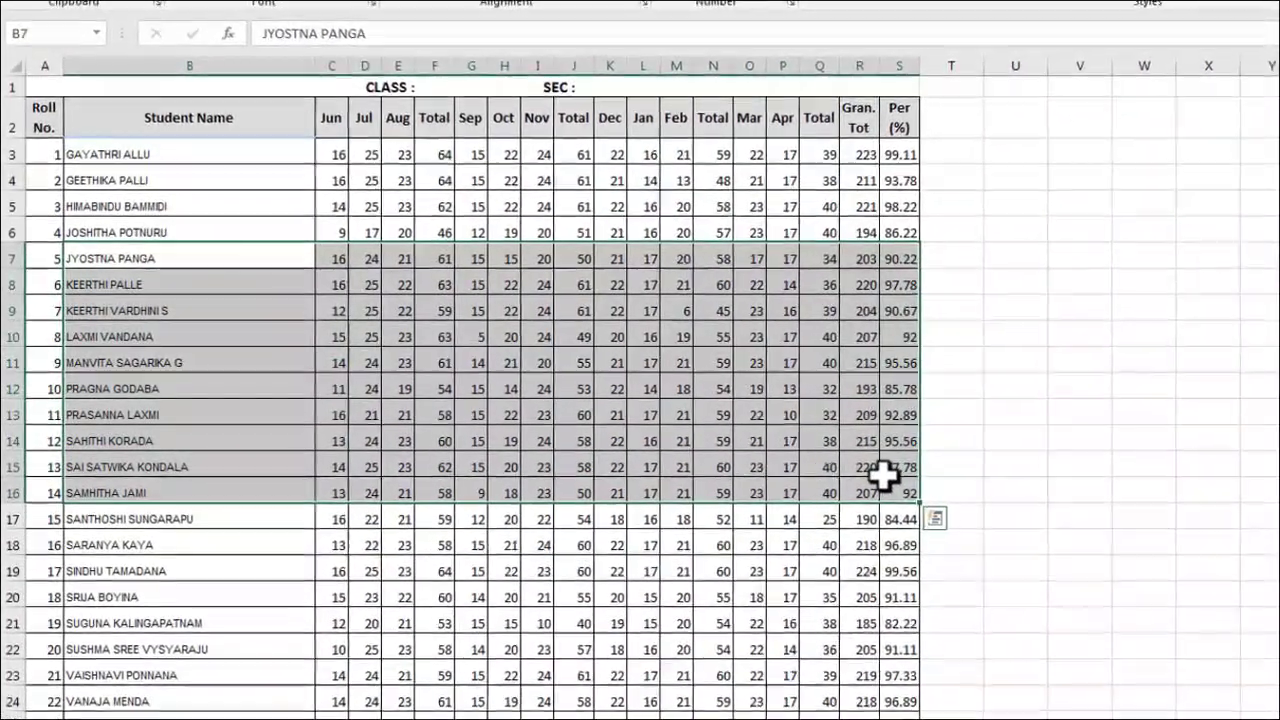
pyautogui.press('Delete')
pyautogui.click(1000, 334)
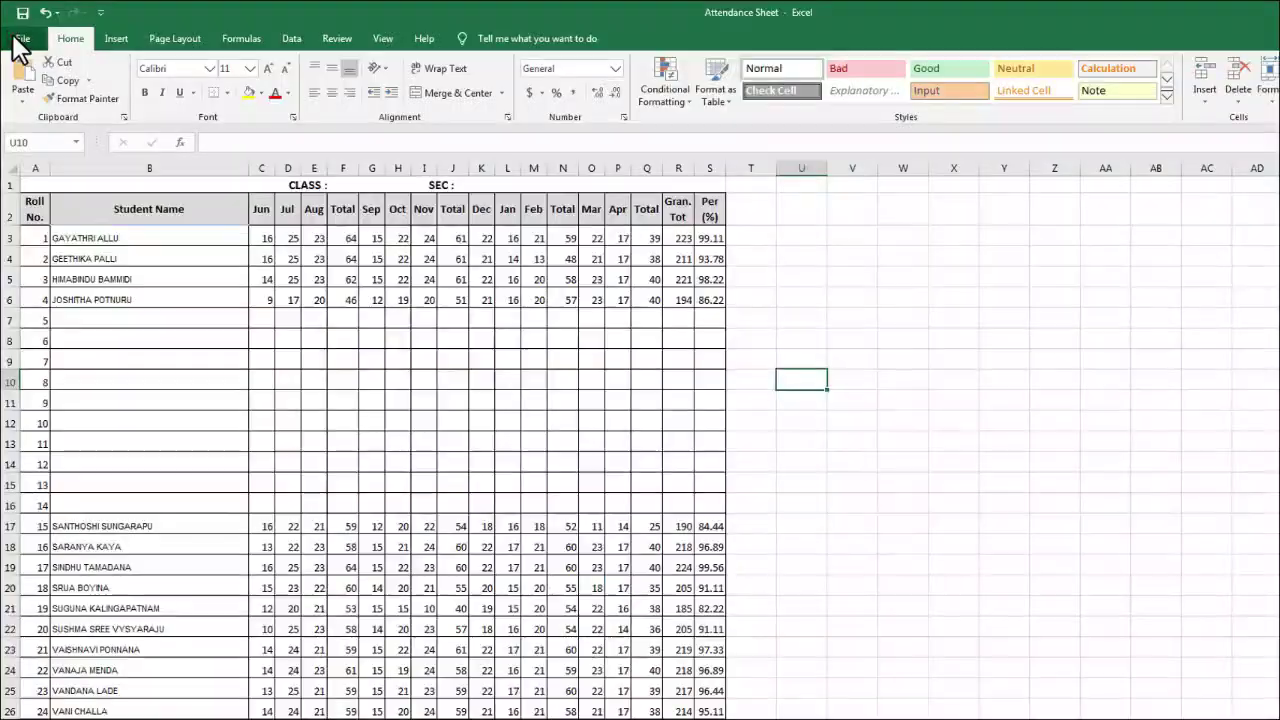
pyautogui.click(22, 34)
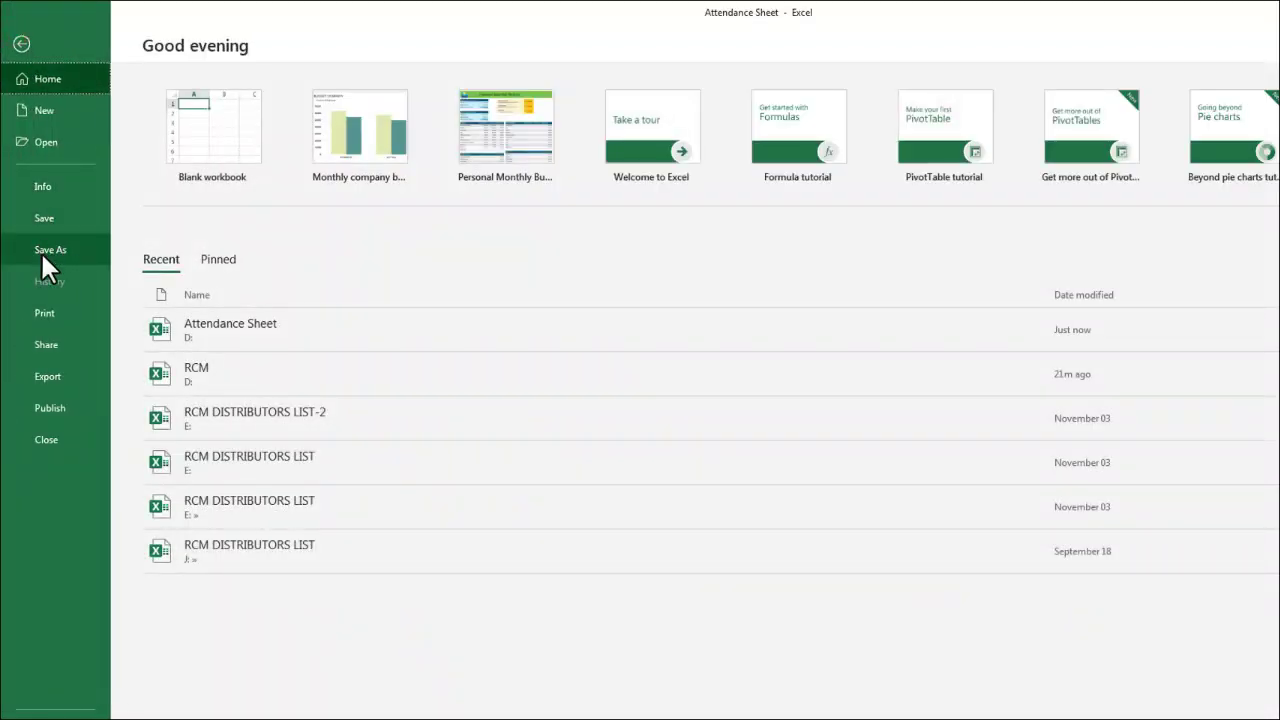
# - Return to the worksheet and save it as 'Attendance Sheet' in Downloads via F12
pyautogui.click(18, 44)
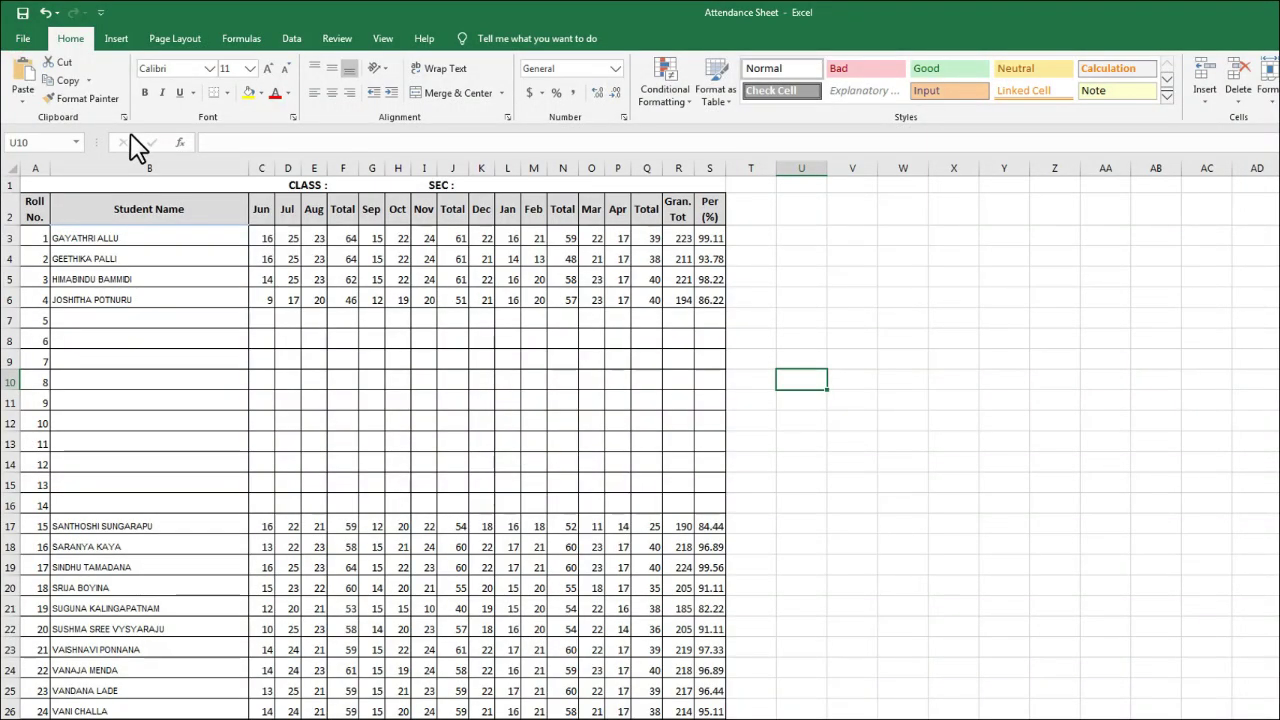
pyautogui.press('F12')
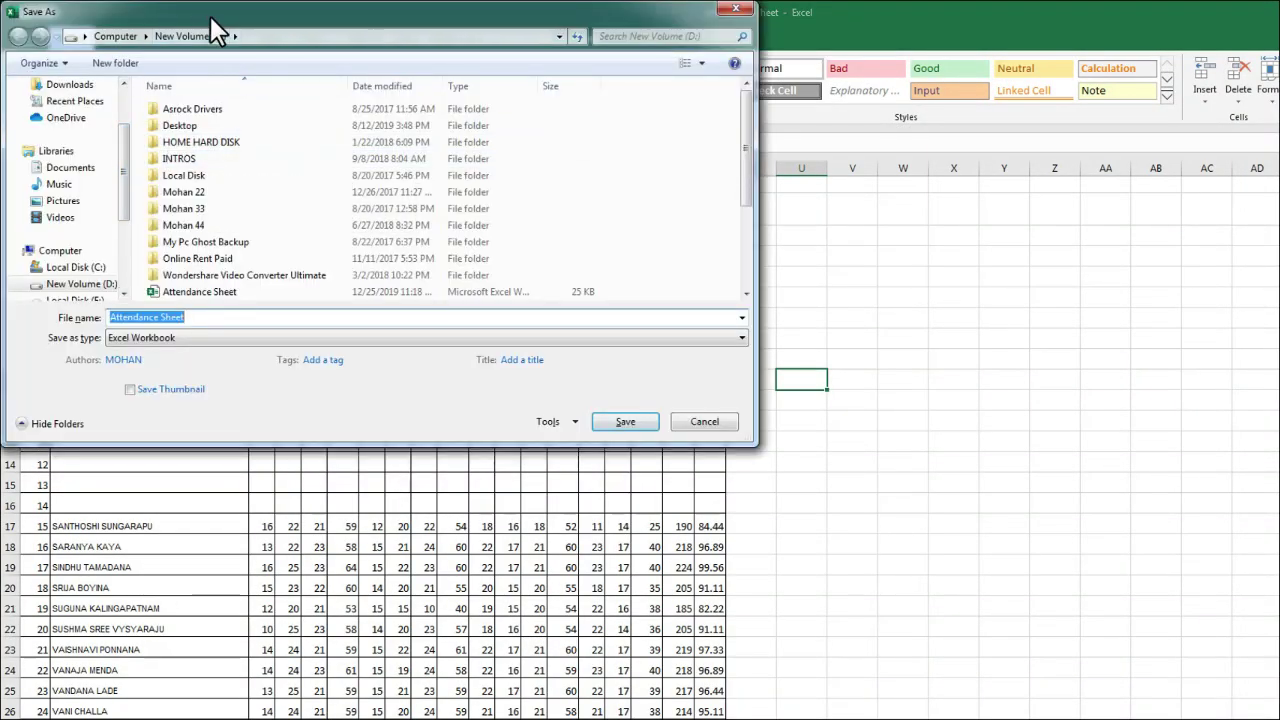
pyautogui.moveTo(210, 16); pyautogui.dragTo(418, 169)
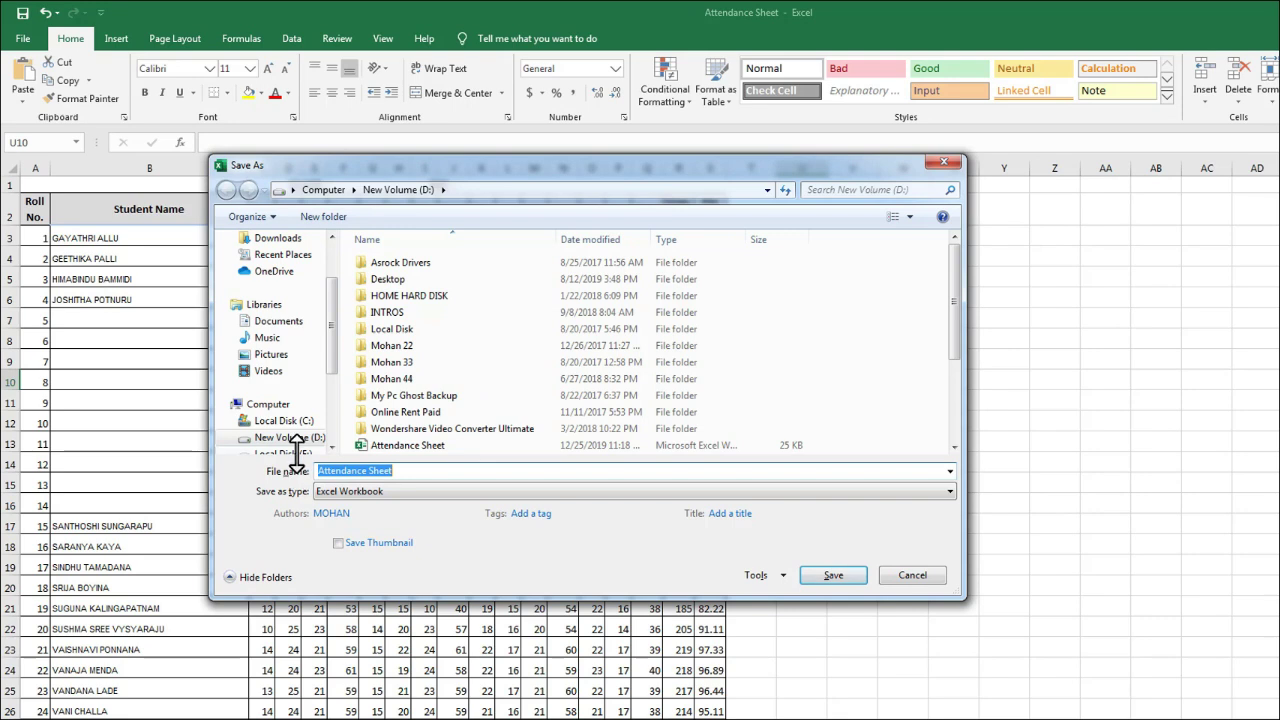
pyautogui.moveTo(328, 352)
pyautogui.mouseDown()
pyautogui.moveTo(331, 428)
pyautogui.moveTo(334, 337)
pyautogui.mouseUp()
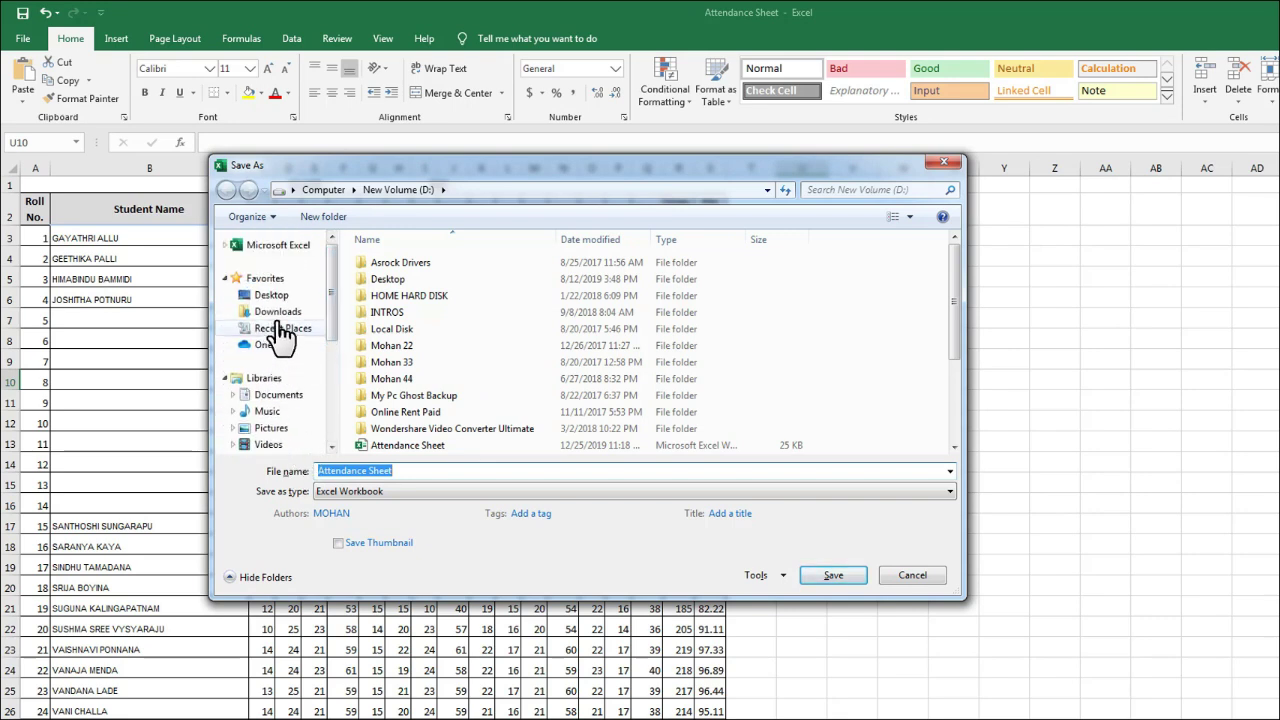
pyautogui.click(277, 311)
pyautogui.click(399, 471)
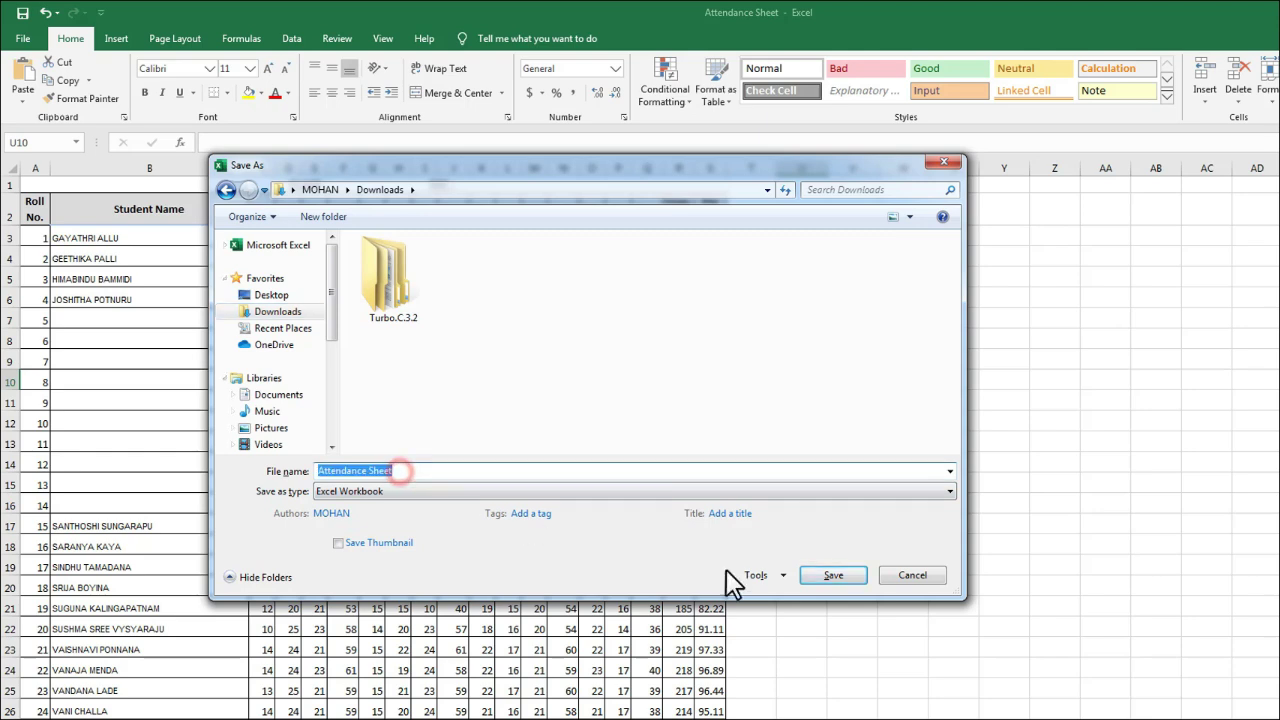
pyautogui.click(825, 573)
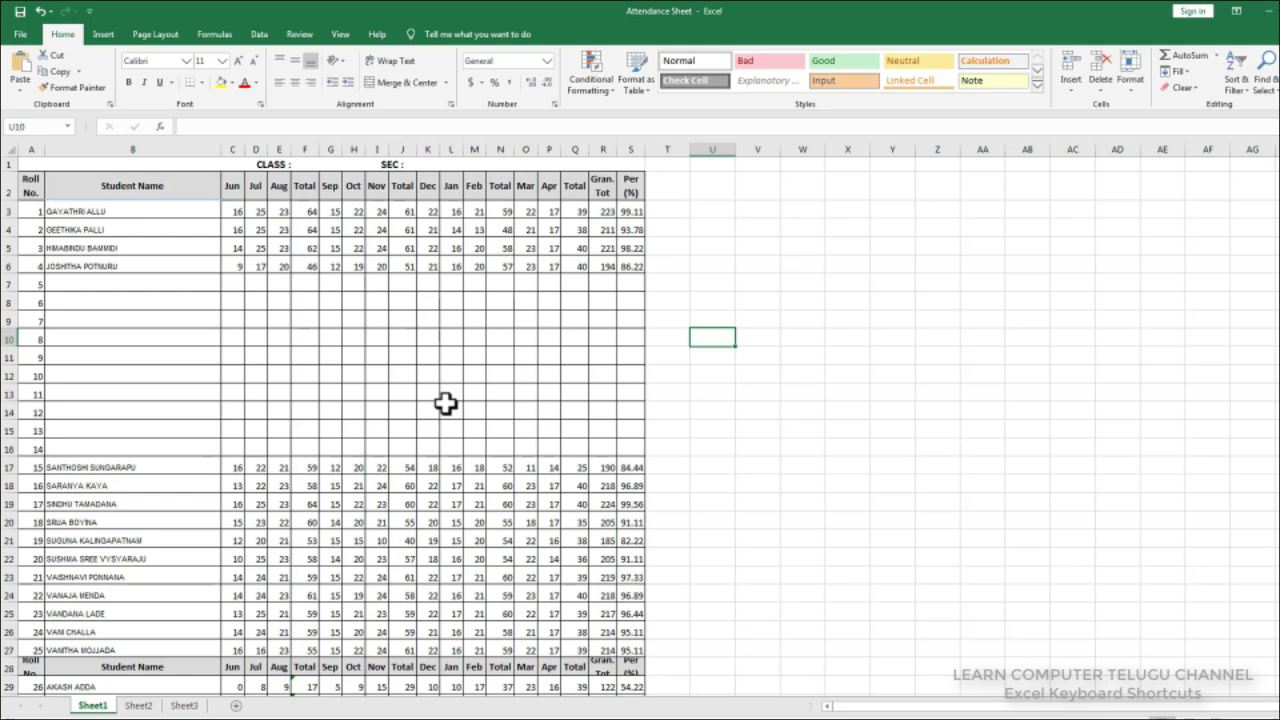
pyautogui.hotkey('ctrl', 'F2')
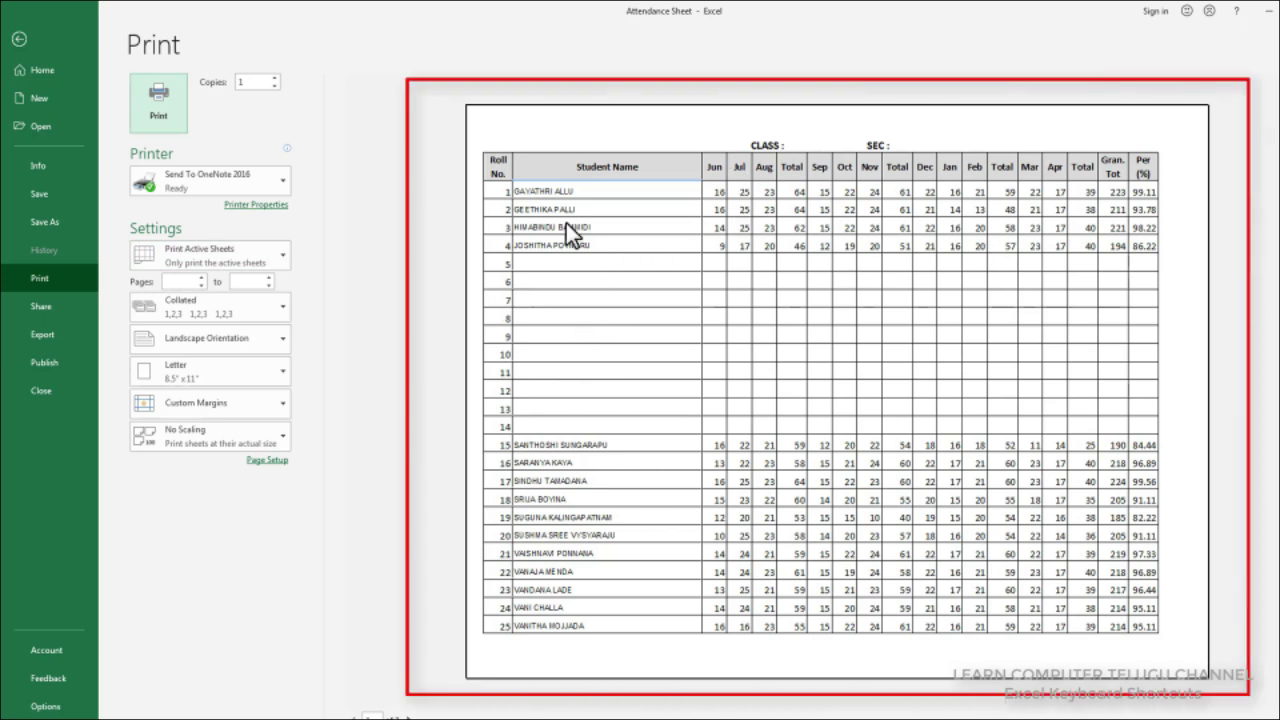
pyautogui.click(18, 42)
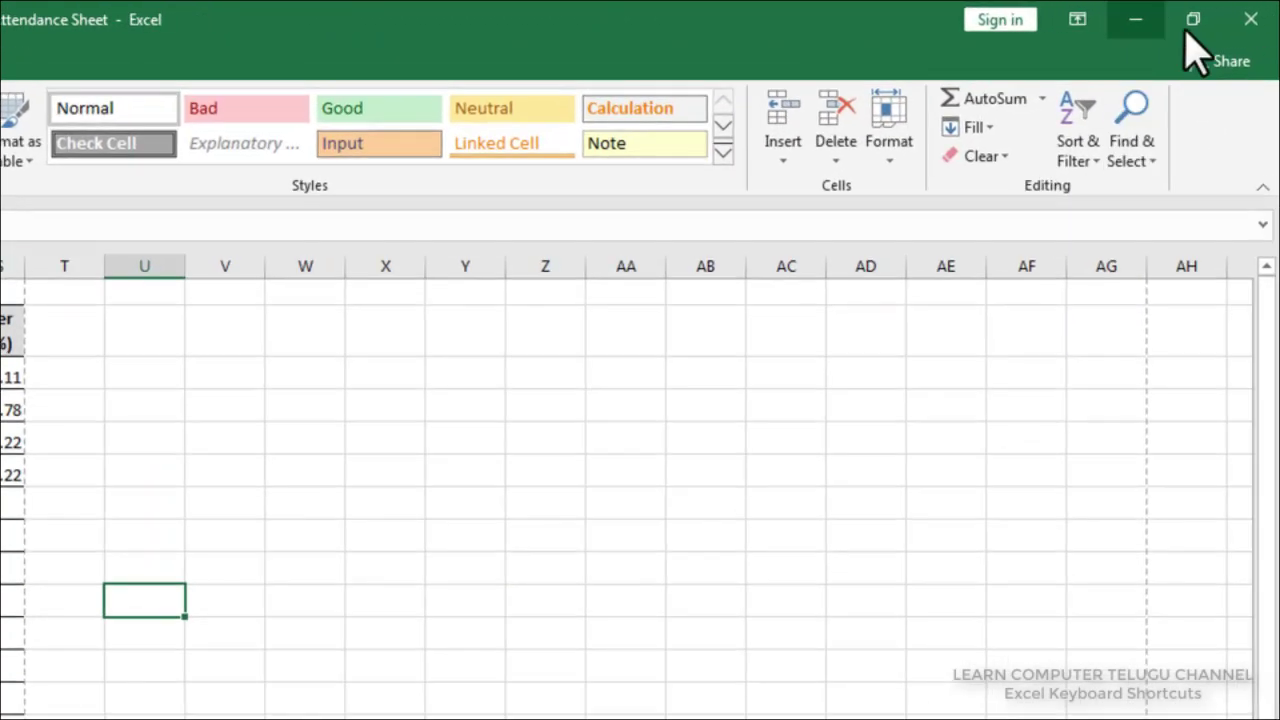
# - Restore down and re-maximize the Attendance Sheet window with the window buttons, then Ctrl+F5 and Ctrl+F10
pyautogui.click(1192, 20)
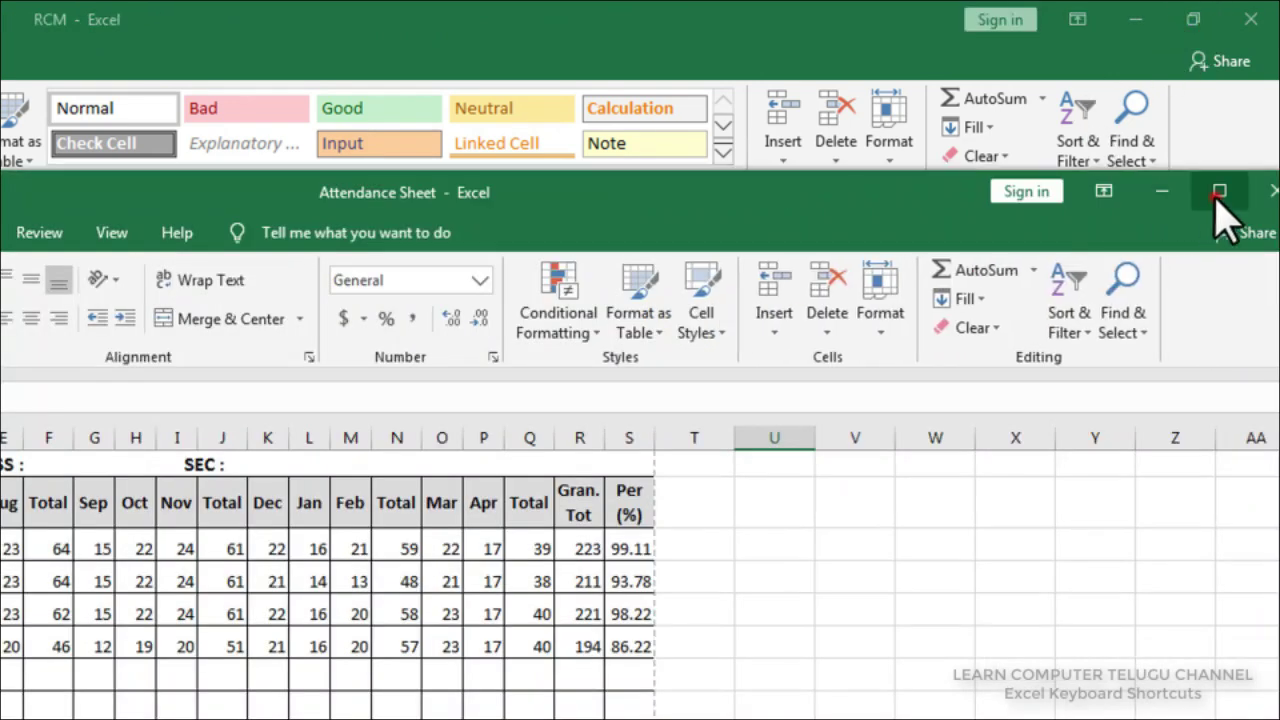
pyautogui.click(1207, 194)
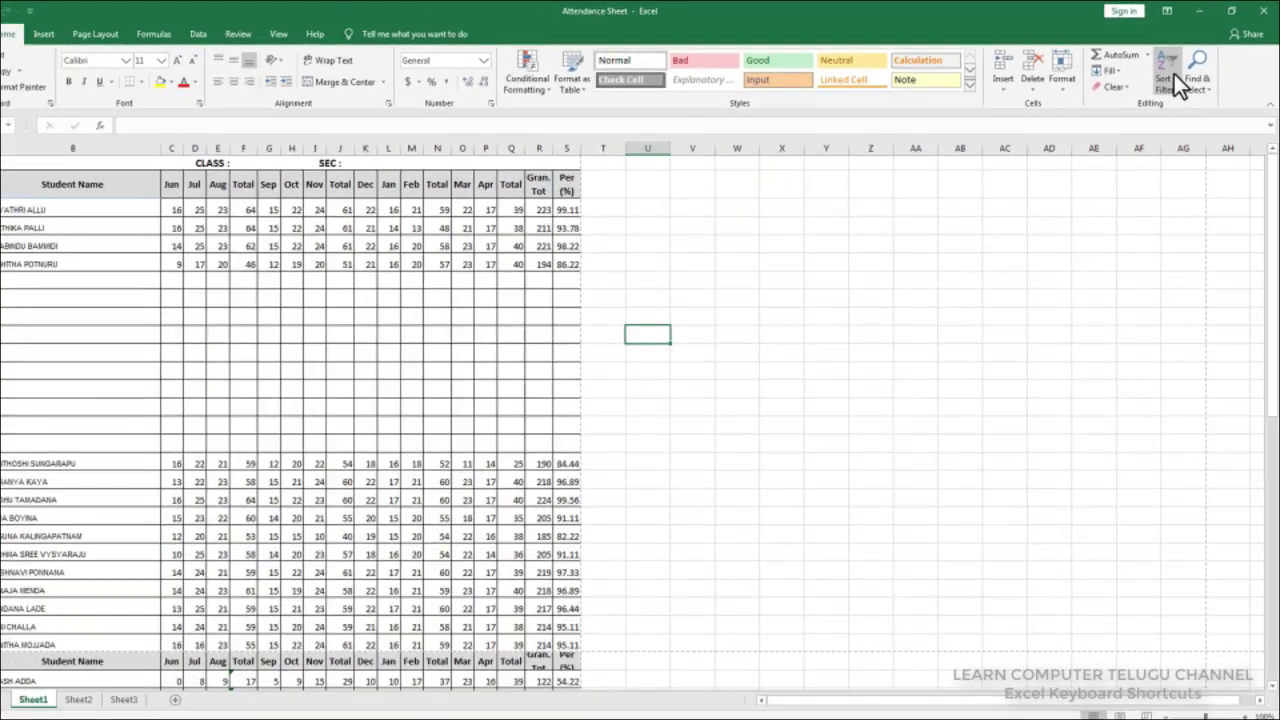
pyautogui.hotkey('ctrl', 'F5')
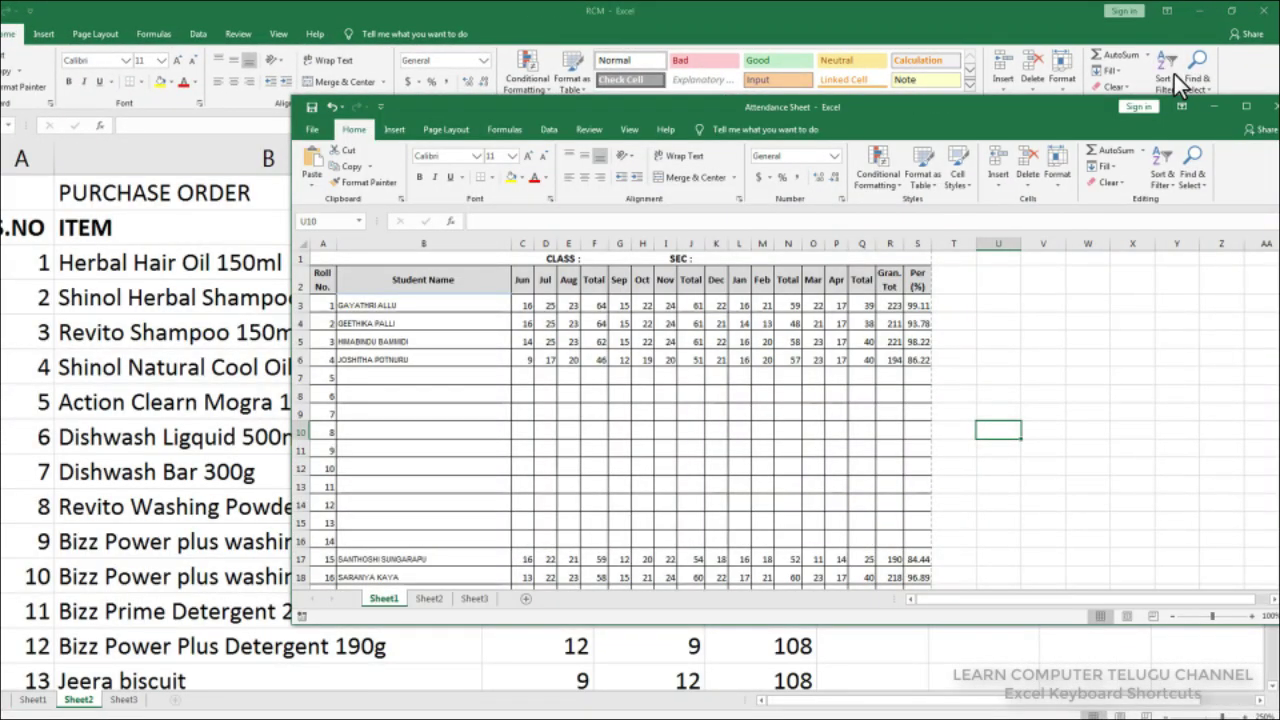
pyautogui.hotkey('ctrl', 'F10')
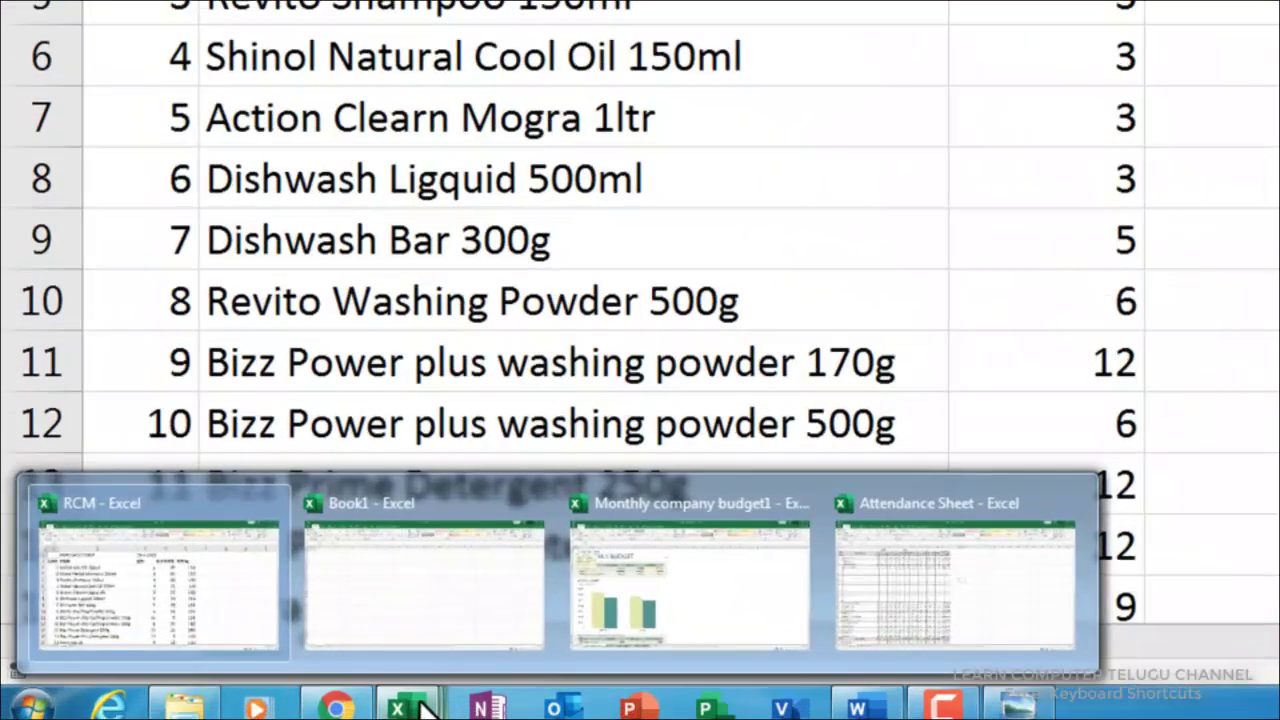
pyautogui.moveTo(581, 685)
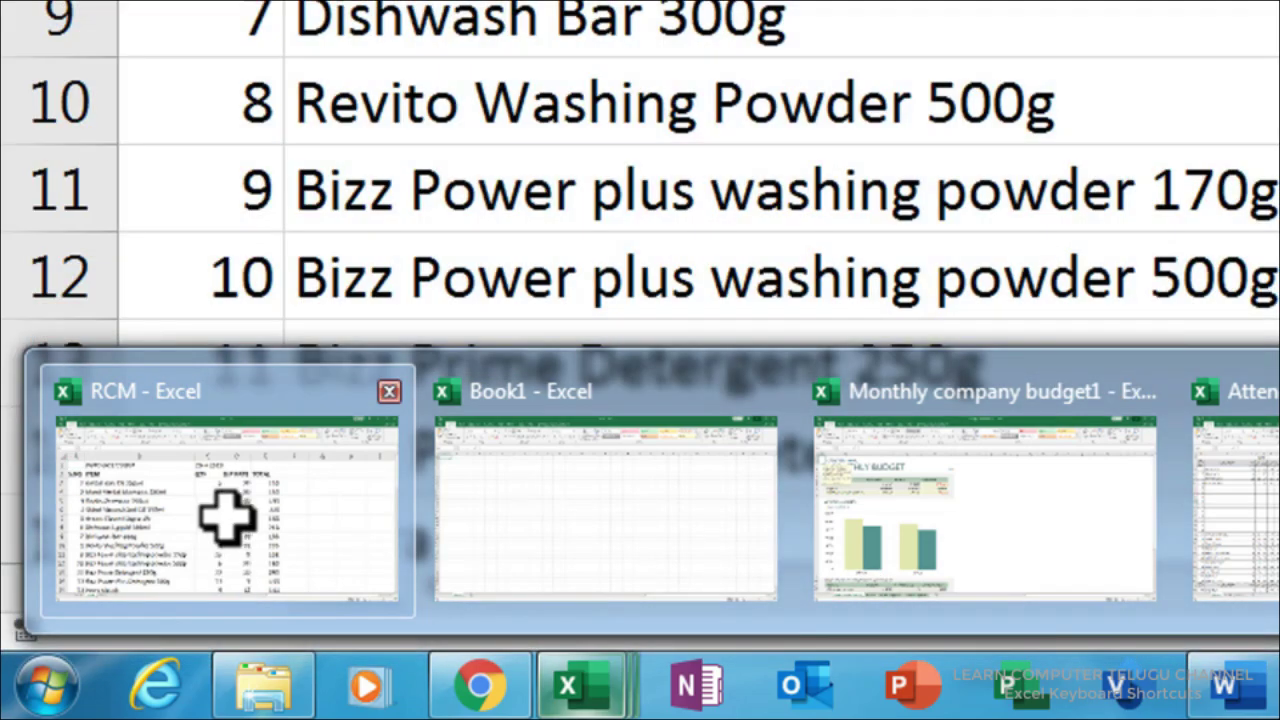
# - Bring RCM to the front, then use Ctrl+F6 to cycle forward through Book1 and the others
pyautogui.click(224, 515)
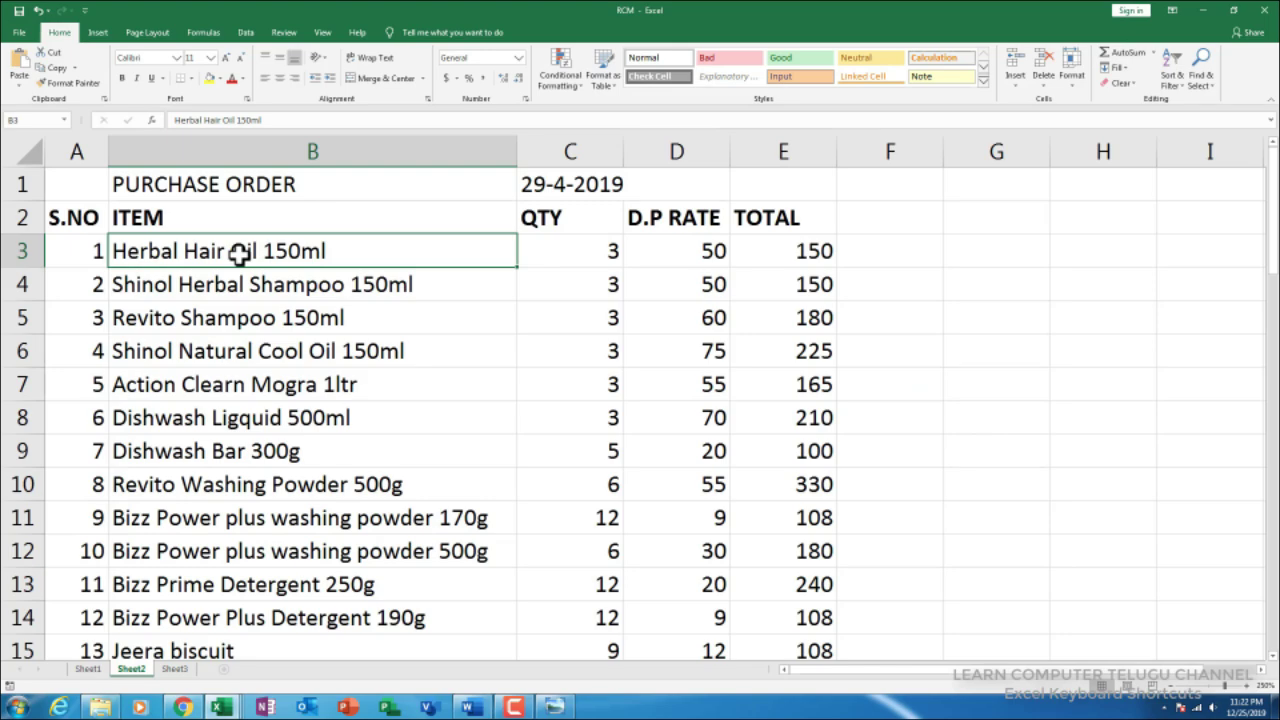
pyautogui.hotkey('ctrl', 'F6')
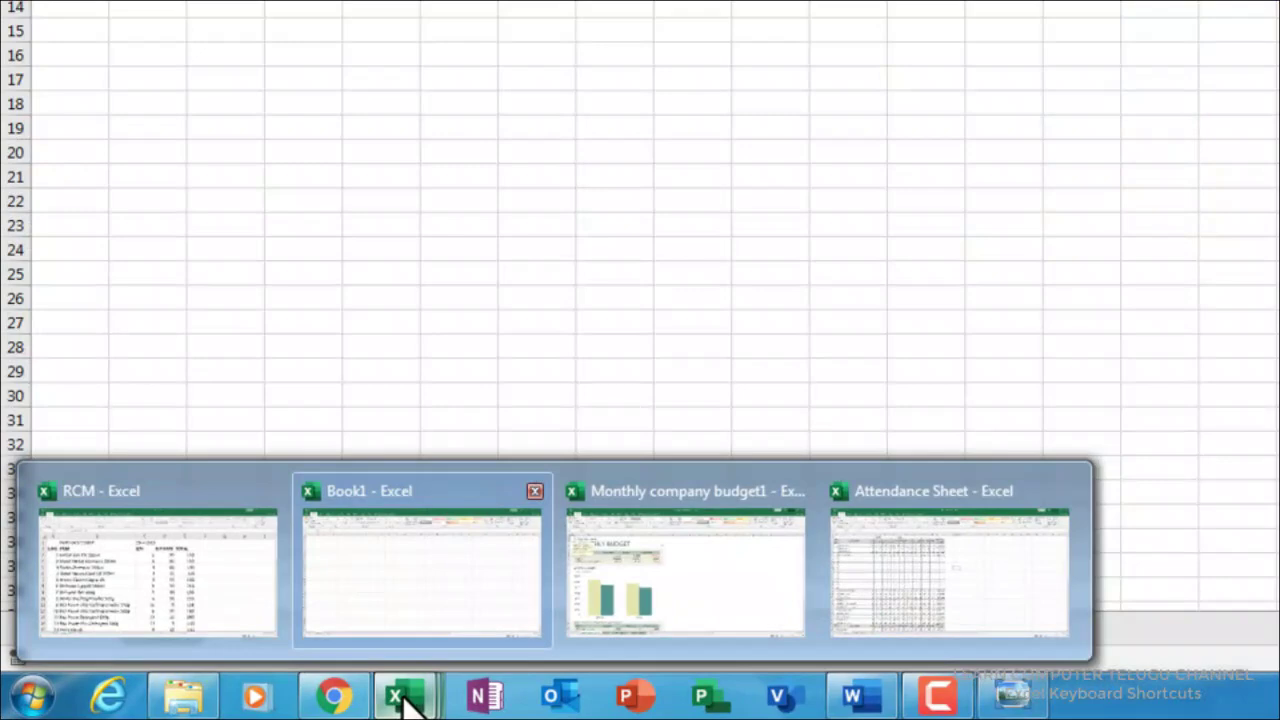
pyautogui.hotkey('ctrl', 'F6')
pyautogui.hotkey('ctrl', 'F6')
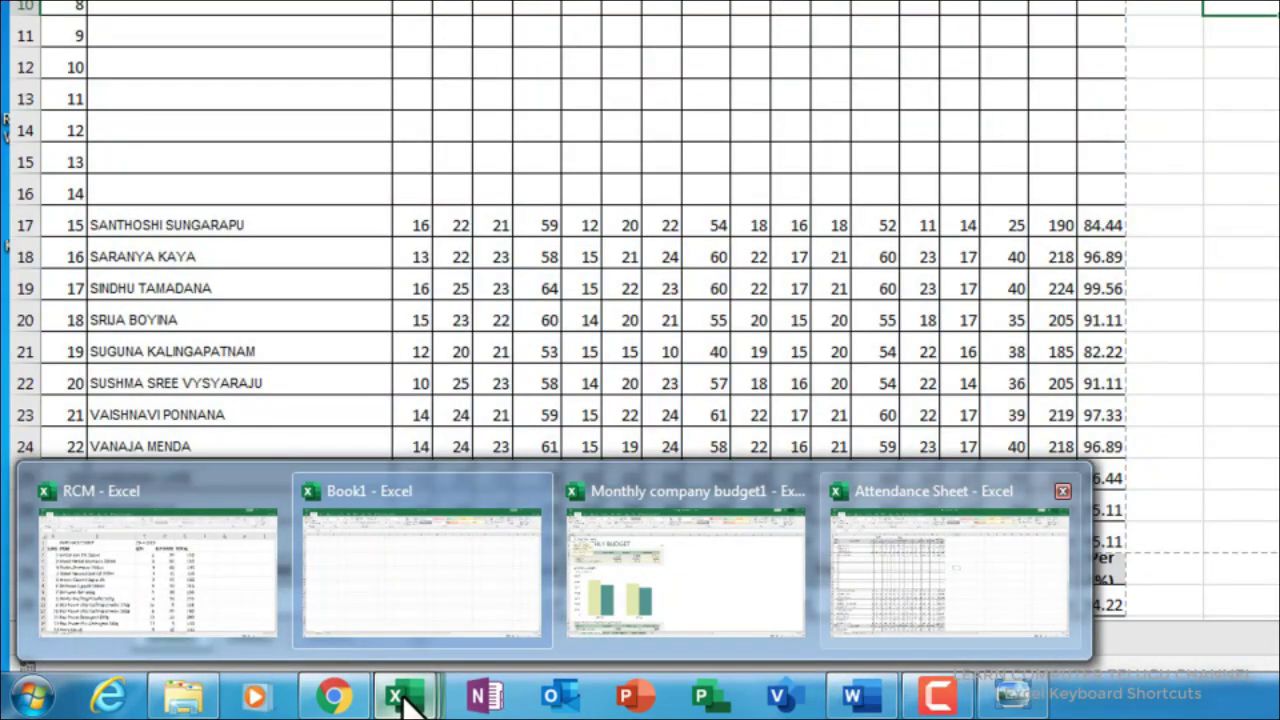
pyautogui.hotkey('ctrl', 'F6')
pyautogui.hotkey('ctrl', 'F6')
pyautogui.hotkey('ctrl', 'F6')
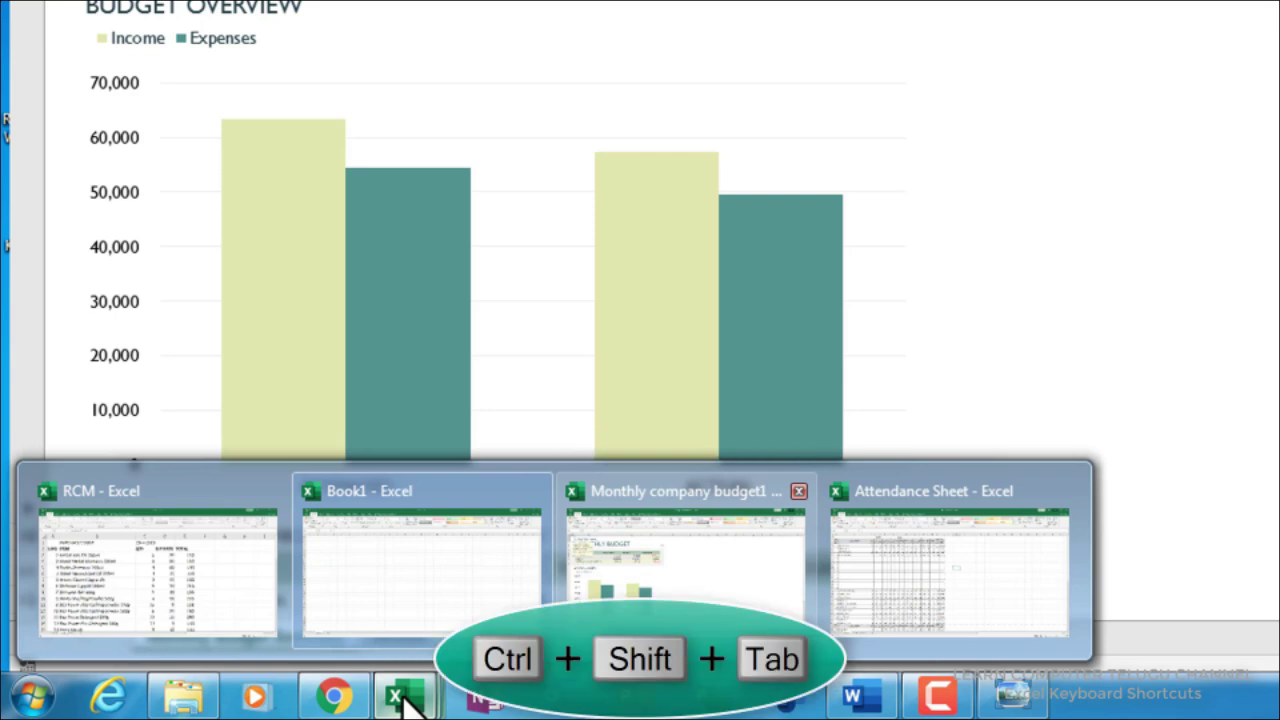
# - Cycle backward through open workbooks with Ctrl+Shift+Tab, bring RCM forward, then step back twice
pyautogui.hotkey('ctrl', 'shift', 'Tab')
pyautogui.hotkey('ctrl', 'shift', 'Tab')
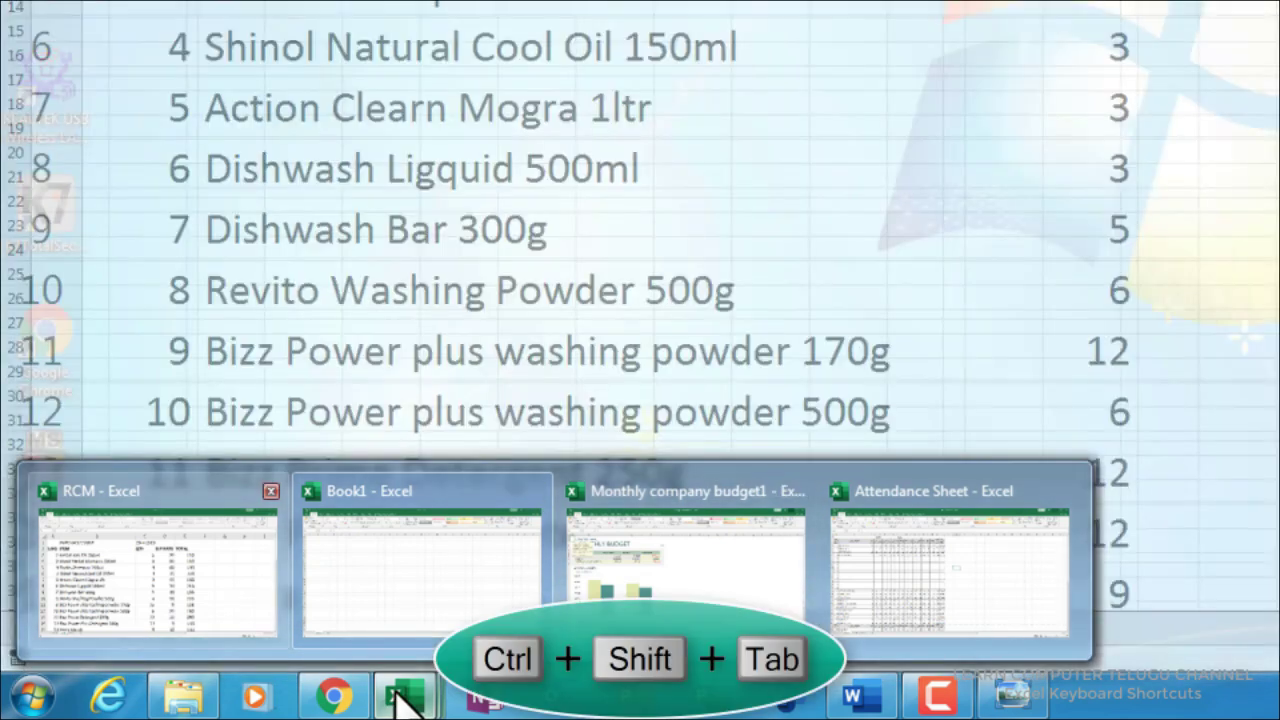
pyautogui.hotkey('ctrl', 'shift', 'Tab')
pyautogui.hotkey('ctrl', 'shift', 'Tab')
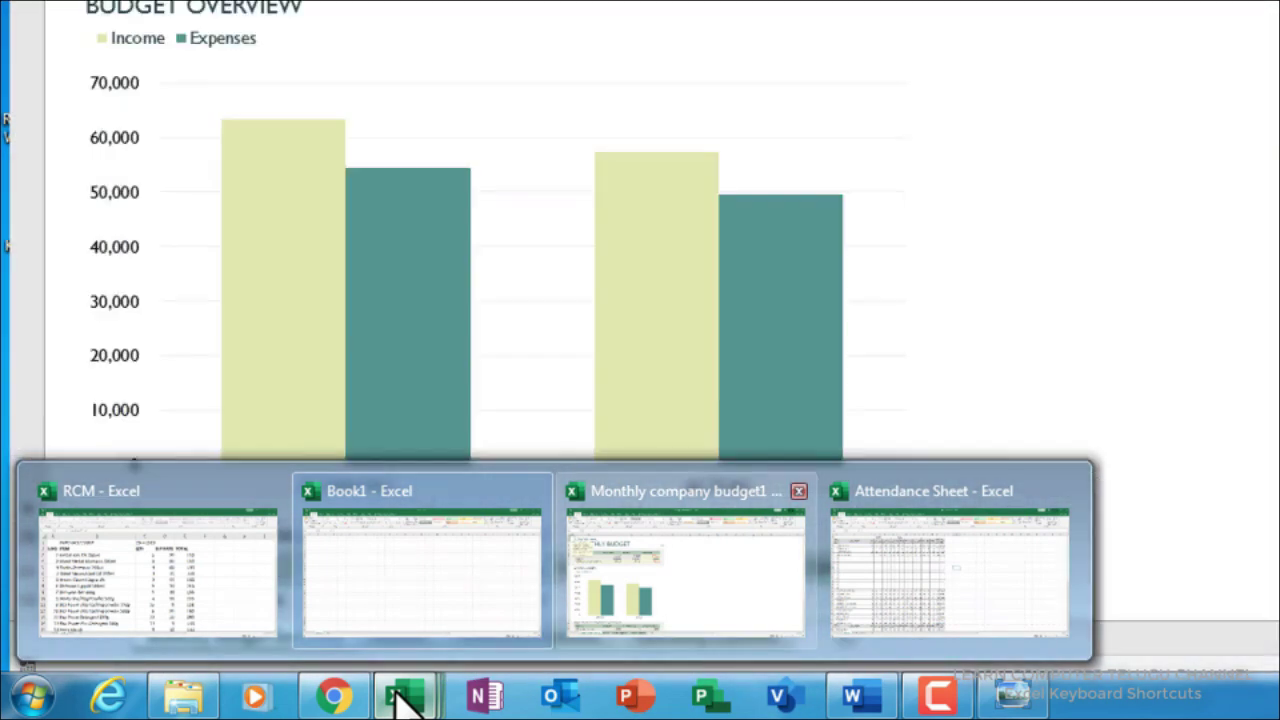
pyautogui.hotkey('ctrl', 'shift', 'Tab')
pyautogui.hotkey('ctrl', 'shift', 'Tab')
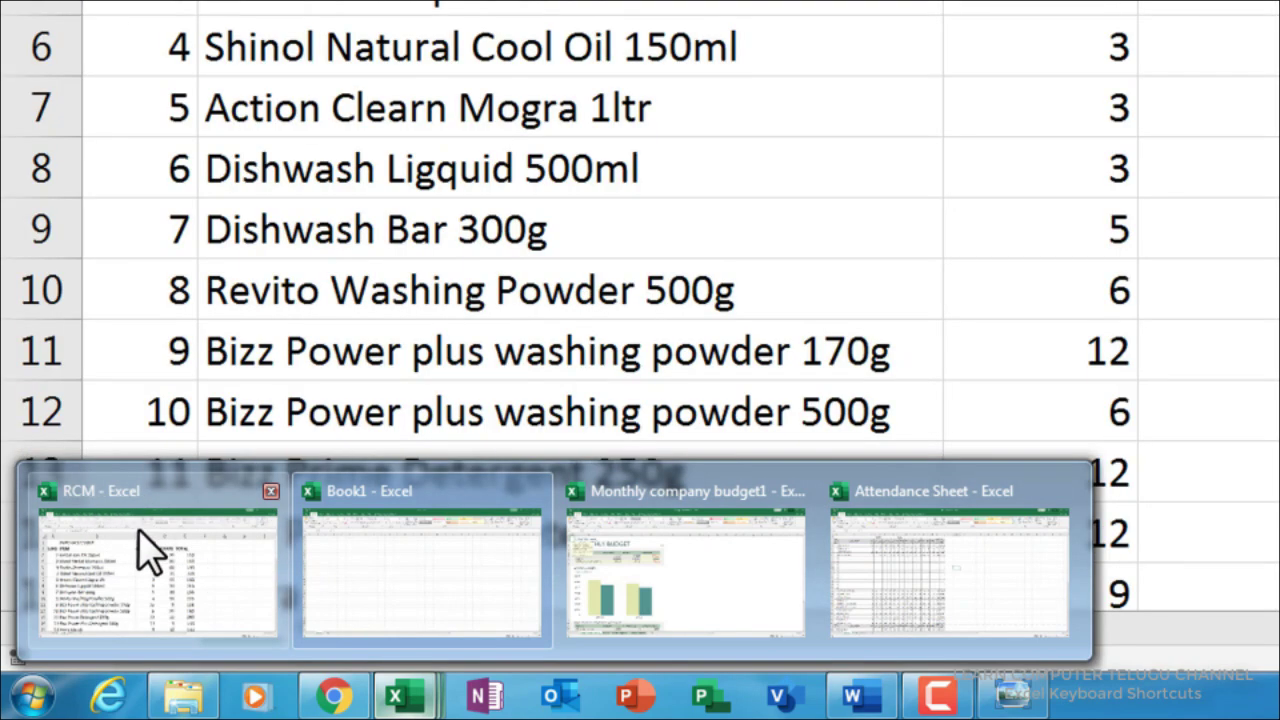
pyautogui.click(146, 540)
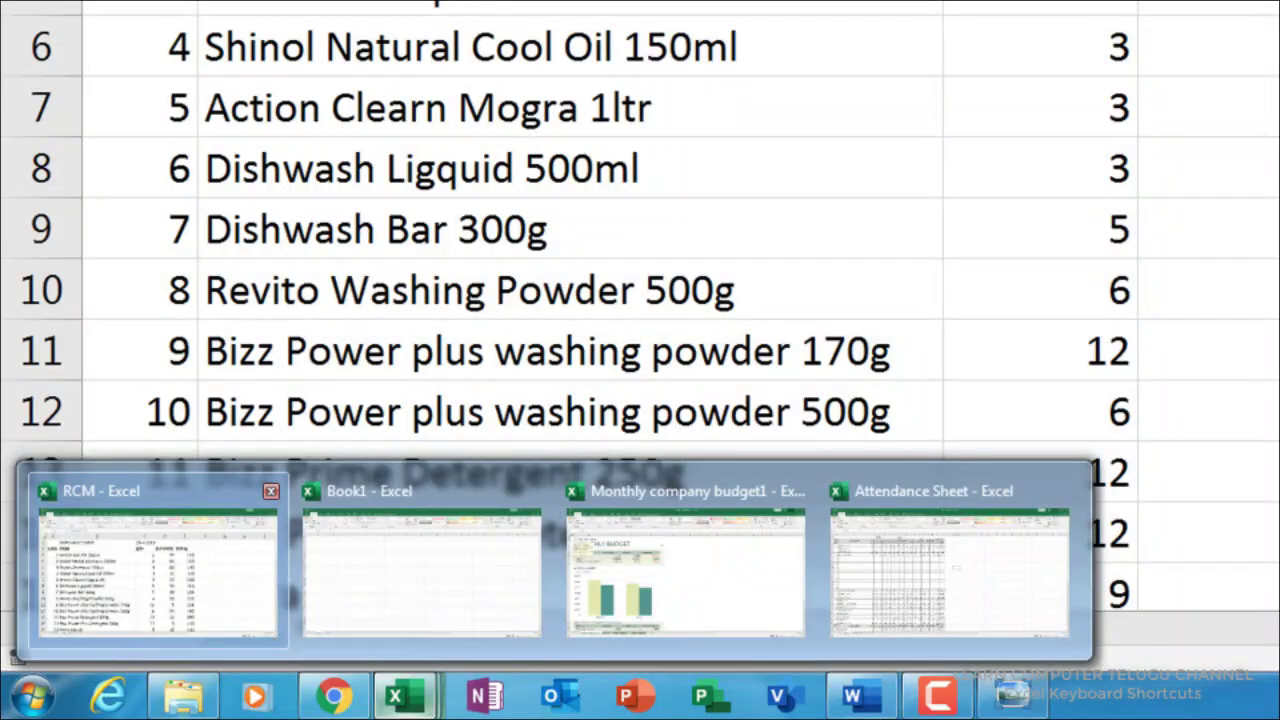
pyautogui.press('Left')
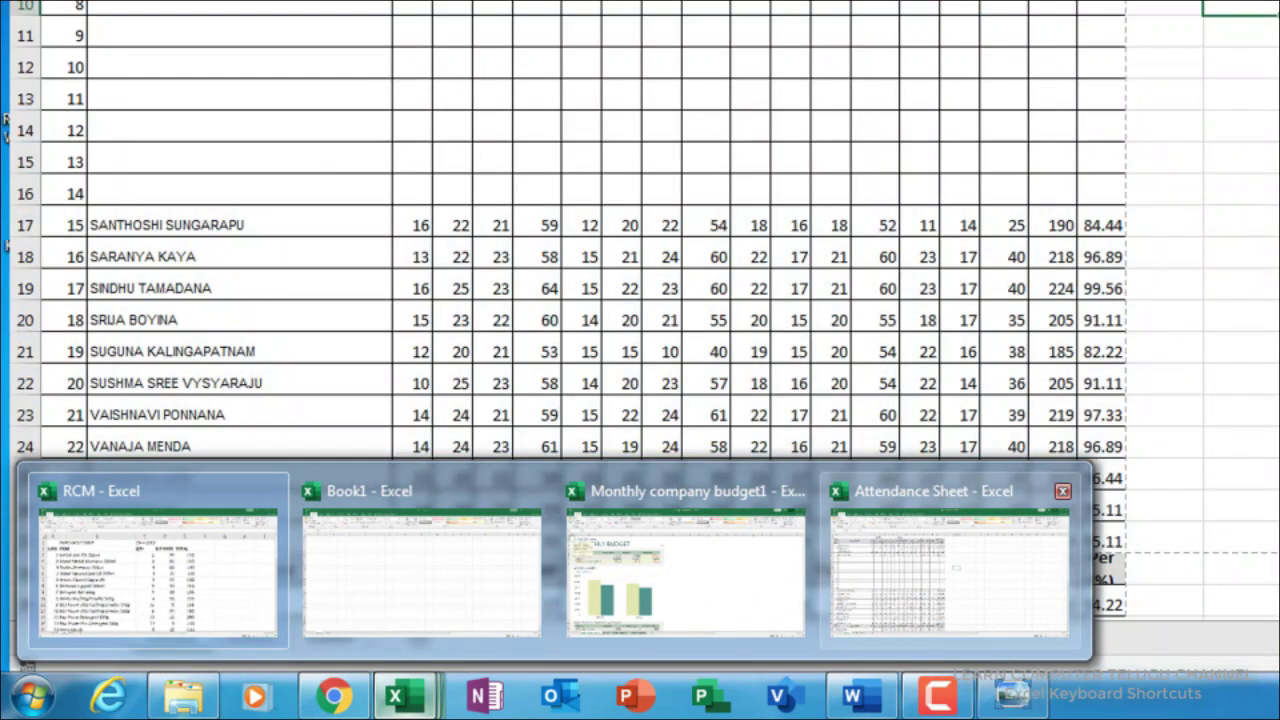
pyautogui.press('Left')
pyautogui.press('Left')
pyautogui.press('Left')
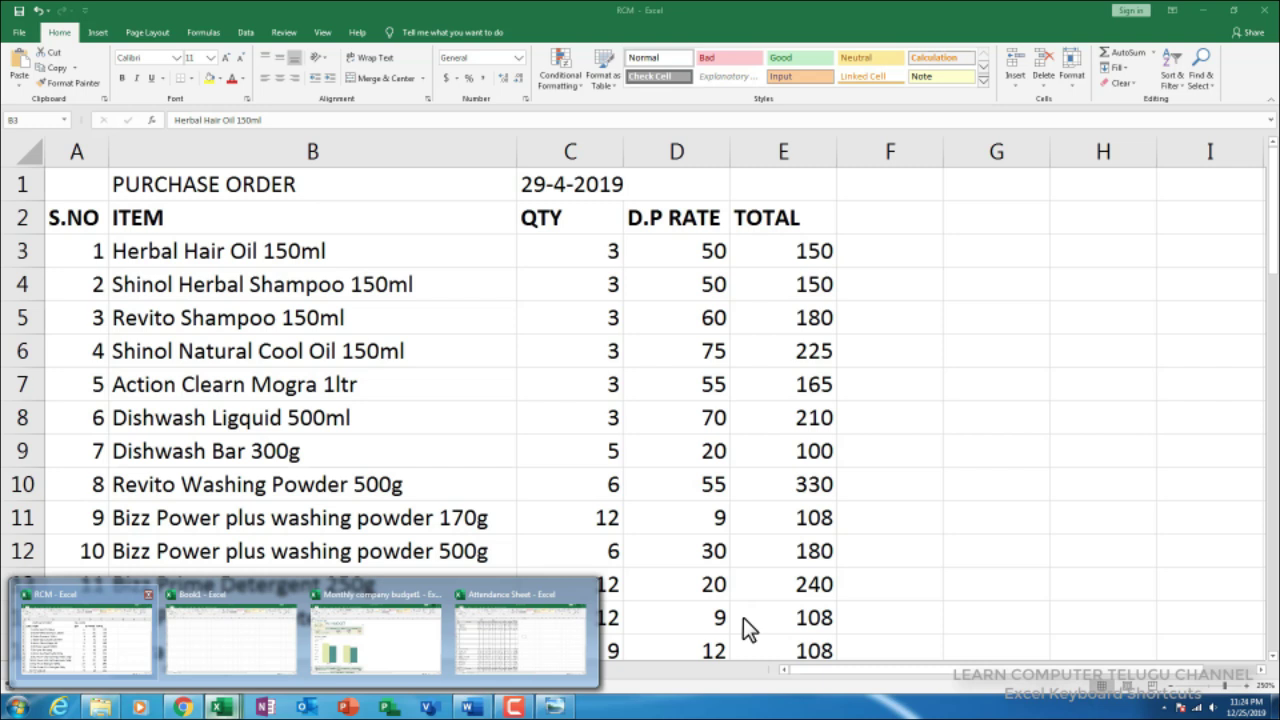
# - Close the RCM workbook with Alt+F4 without saving, leaving Book1 showing
pyautogui.press('Escape')
pyautogui.hotkey('alt', 'F4')
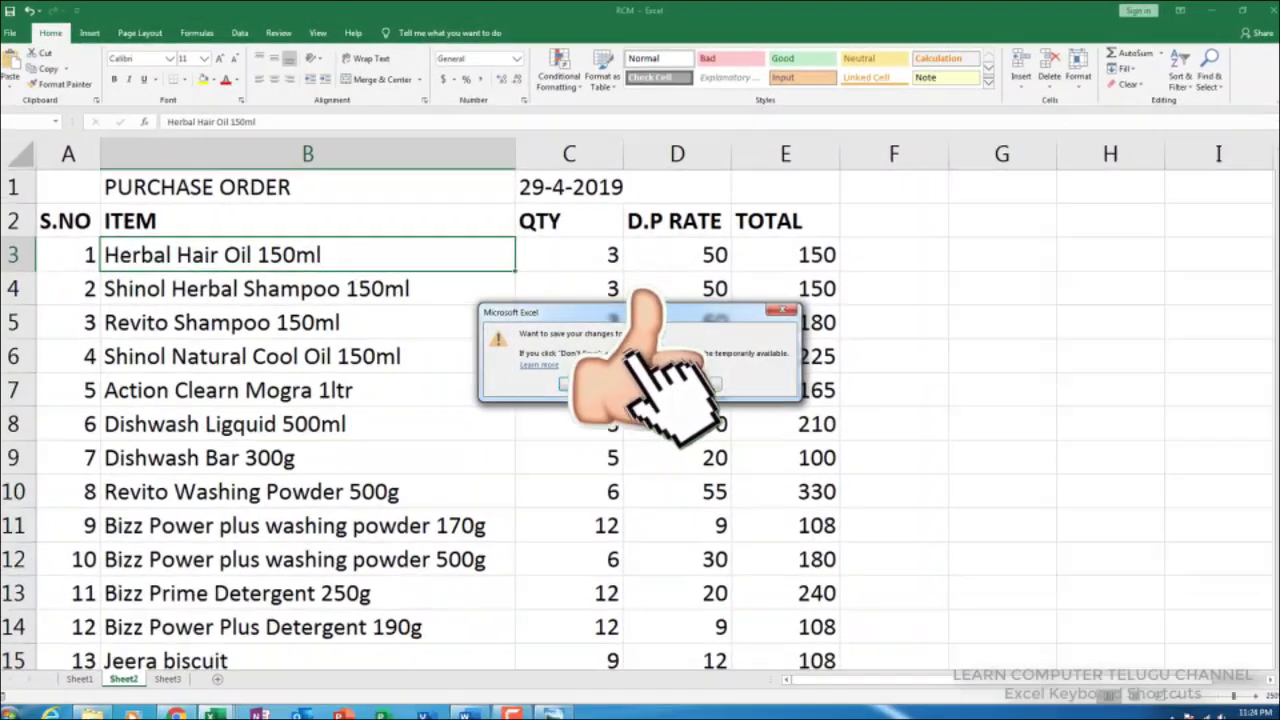
pyautogui.click(640, 384)
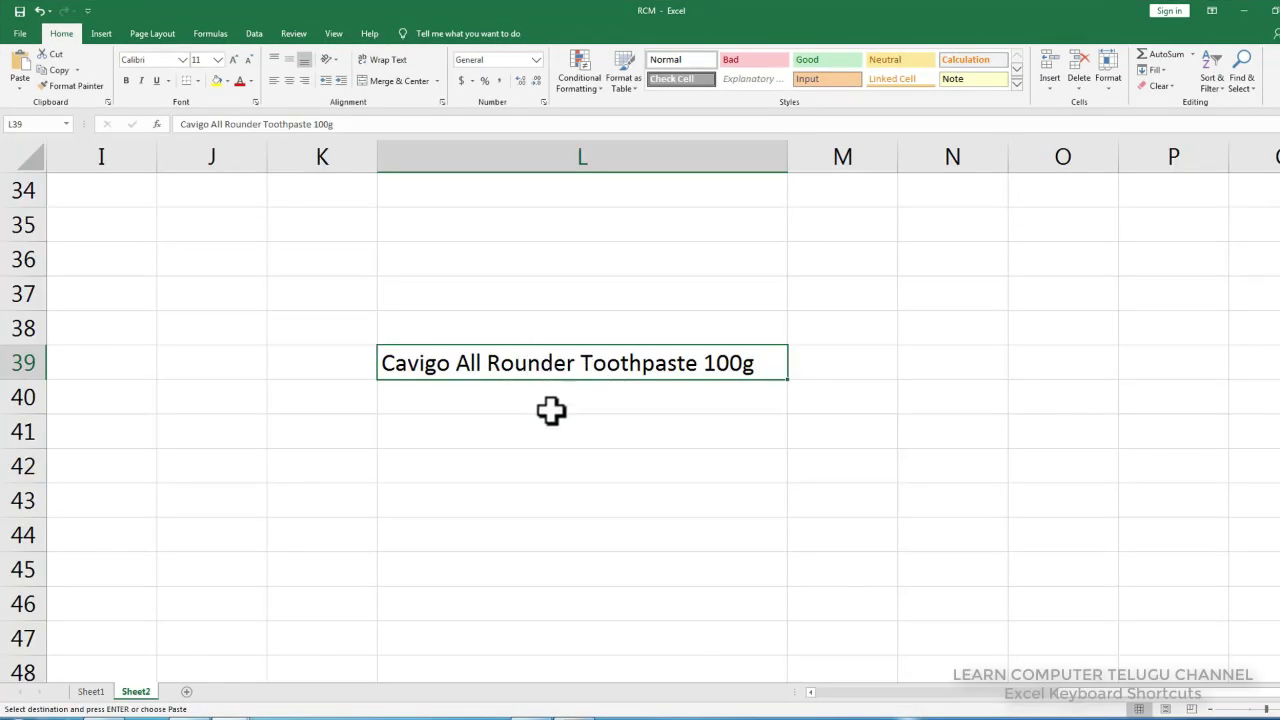
# - Select a cell in column L beside the Cavigo All Rounder Toothpaste 100g entry
pyautogui.click(551, 420)
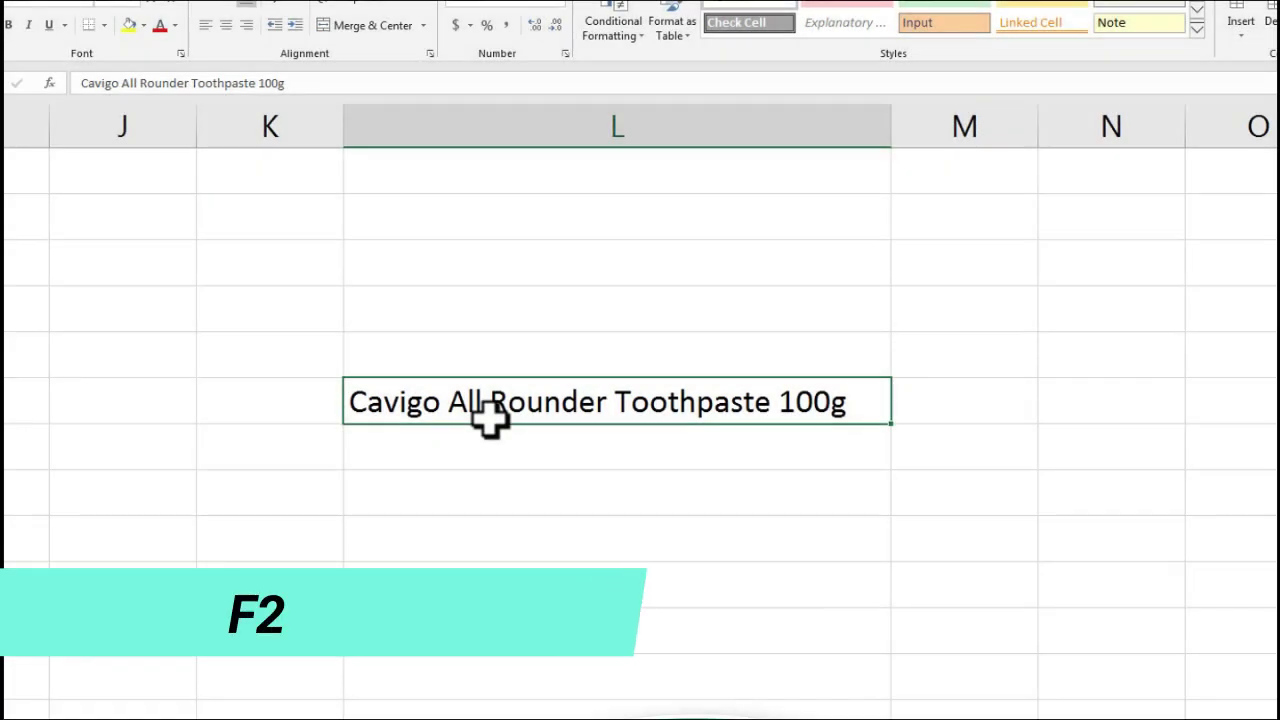
# - Edit the Cavigo All Rounder Toothpaste 100g cell and insert a line break after 100g with Alt+Enter
pyautogui.click(502, 461)
pyautogui.click(512, 410)
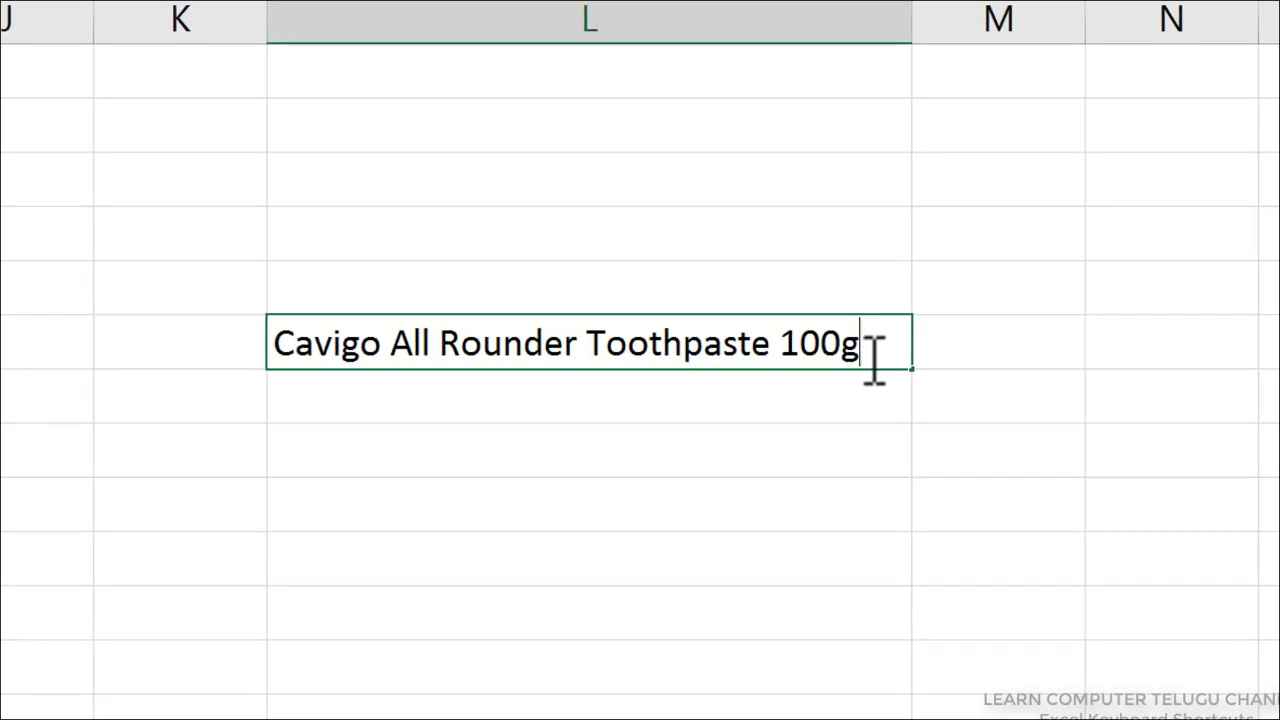
pyautogui.press('Return')
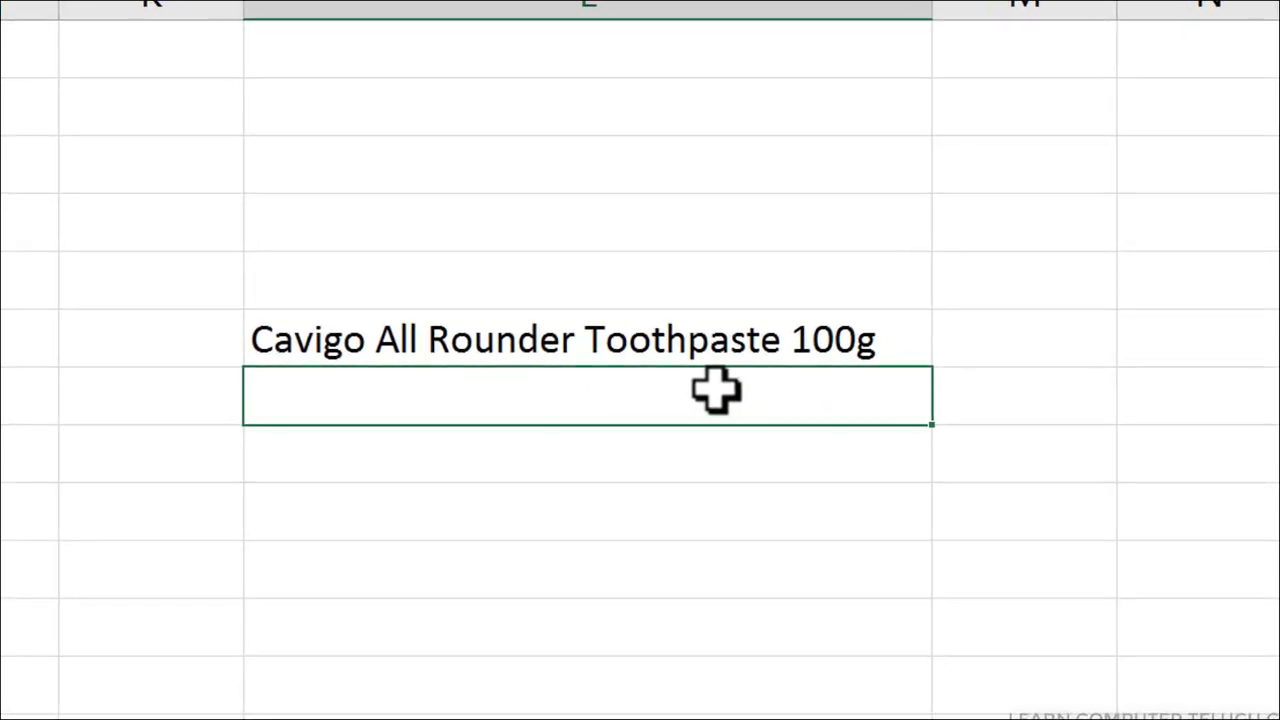
pyautogui.click(718, 343)
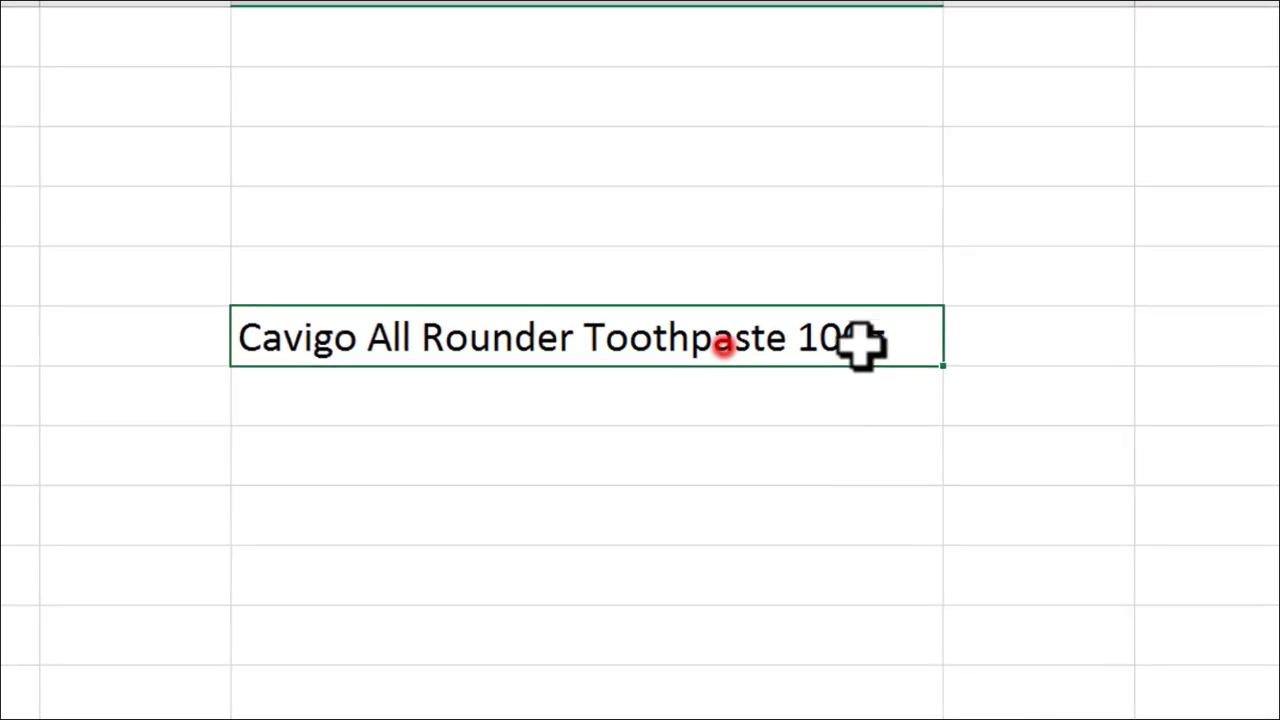
pyautogui.doubleClick(895, 339)
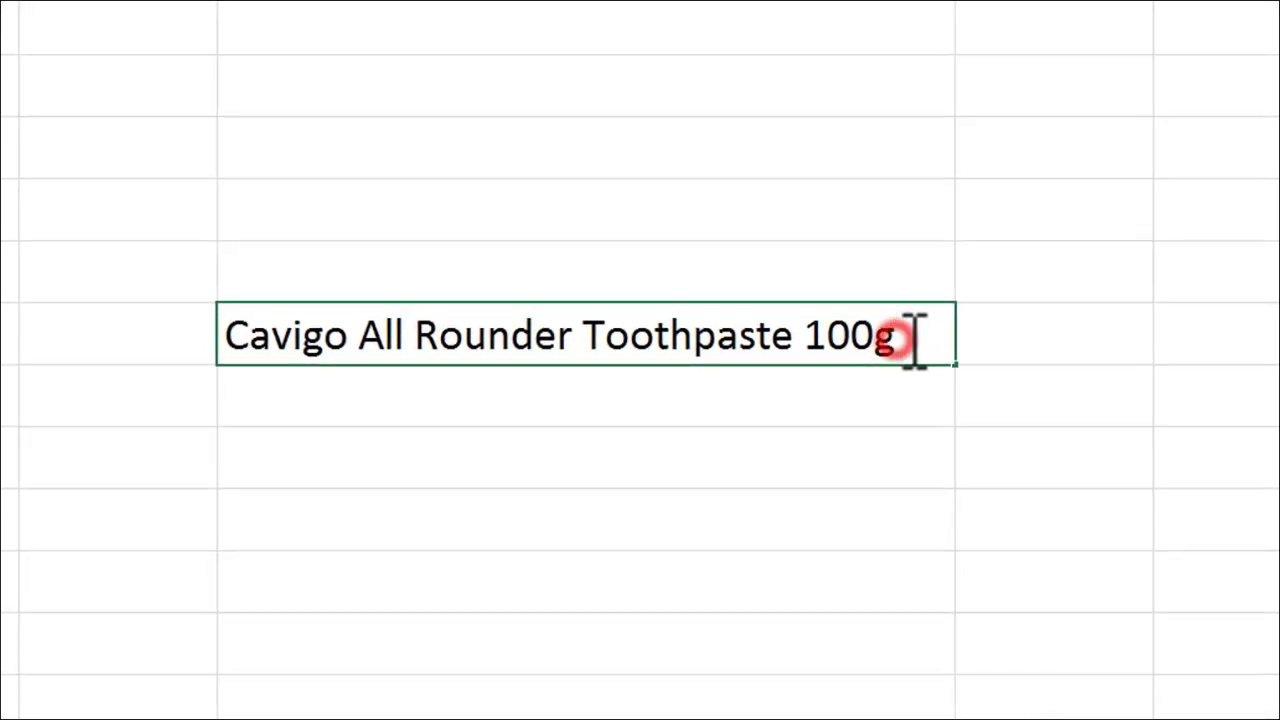
pyautogui.click(880, 418)
pyautogui.click(896, 336)
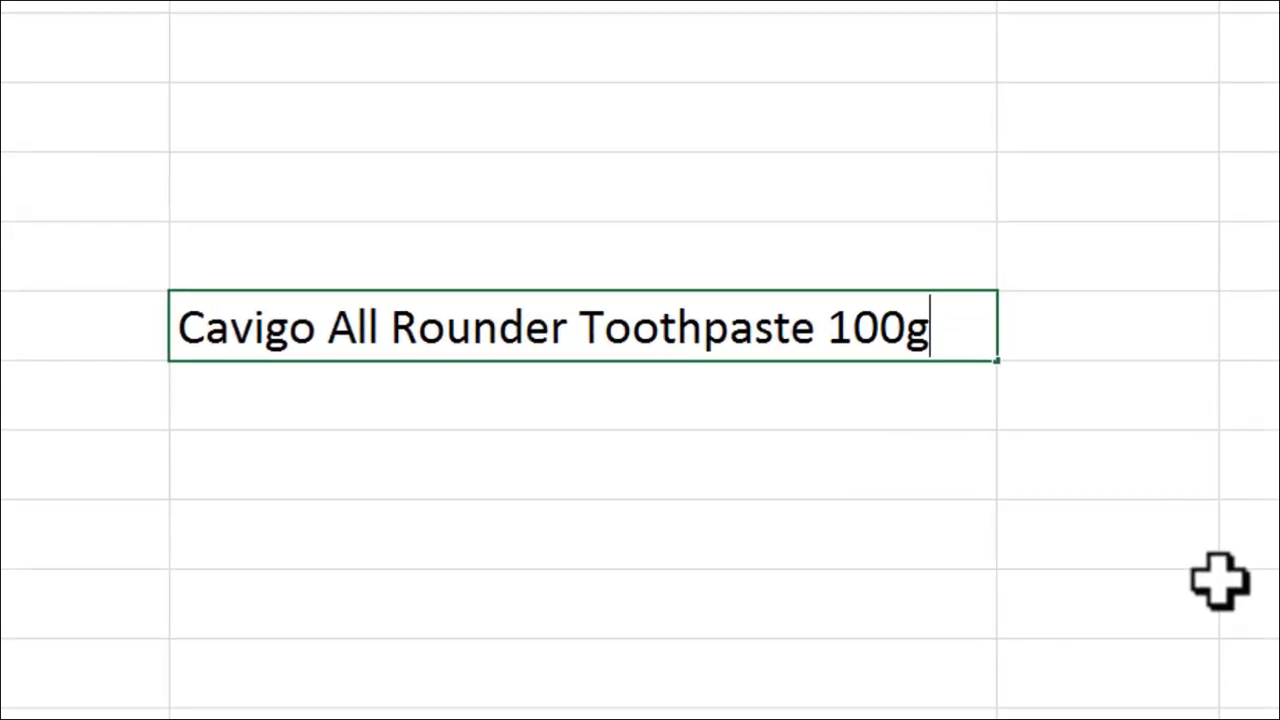
pyautogui.hotkey('alt', 'Return')
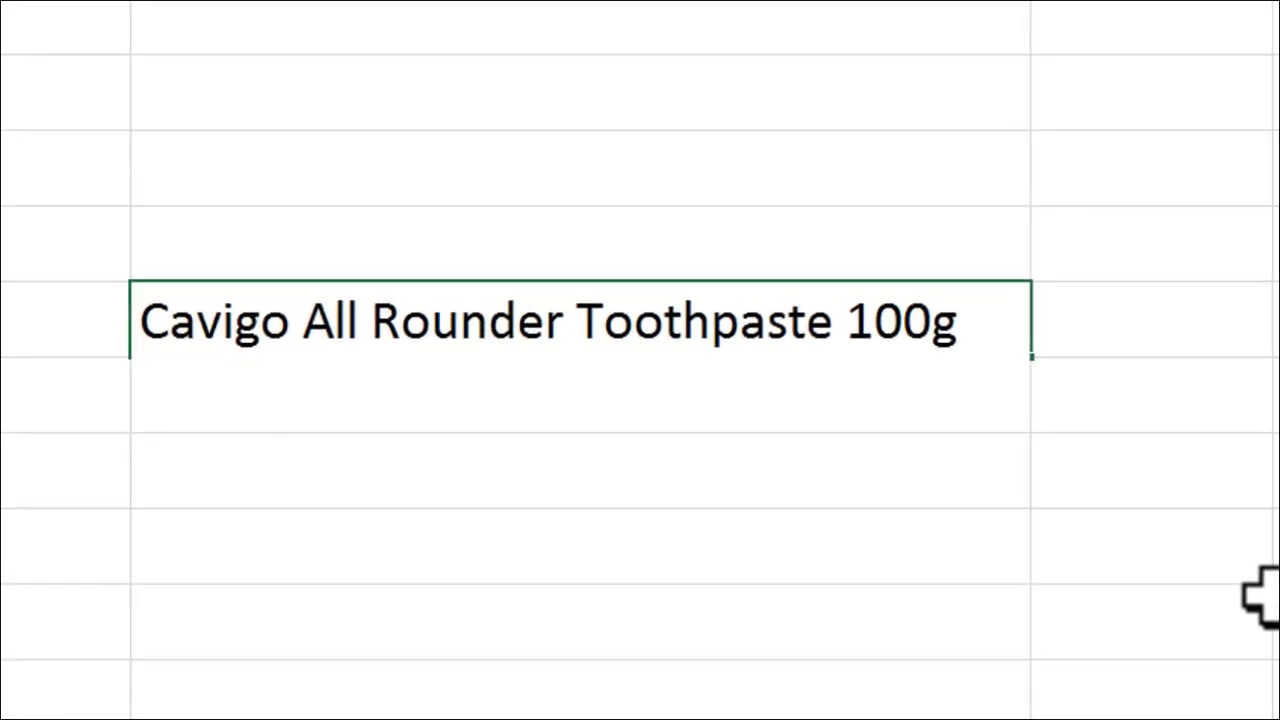
# - Add the second line 'data continution' to the Cavigo cell and commit it
pyautogui.write('data')
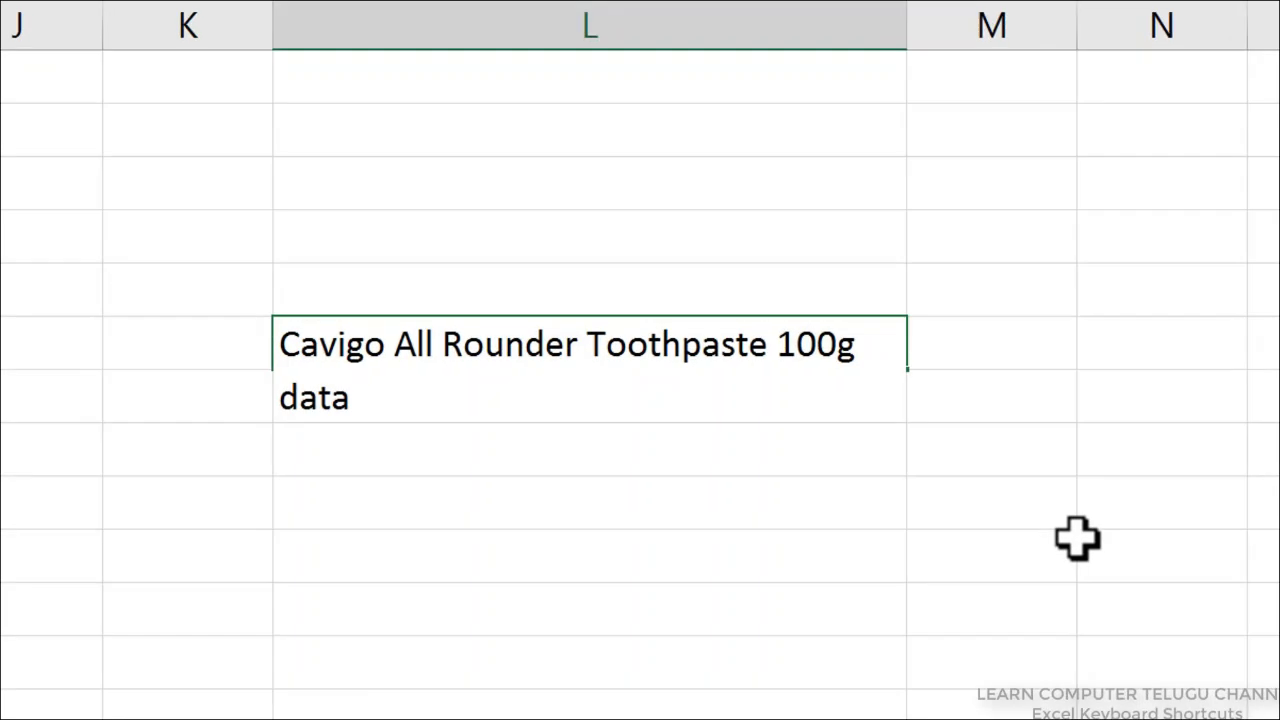
pyautogui.write(' continution')
pyautogui.press('Return')
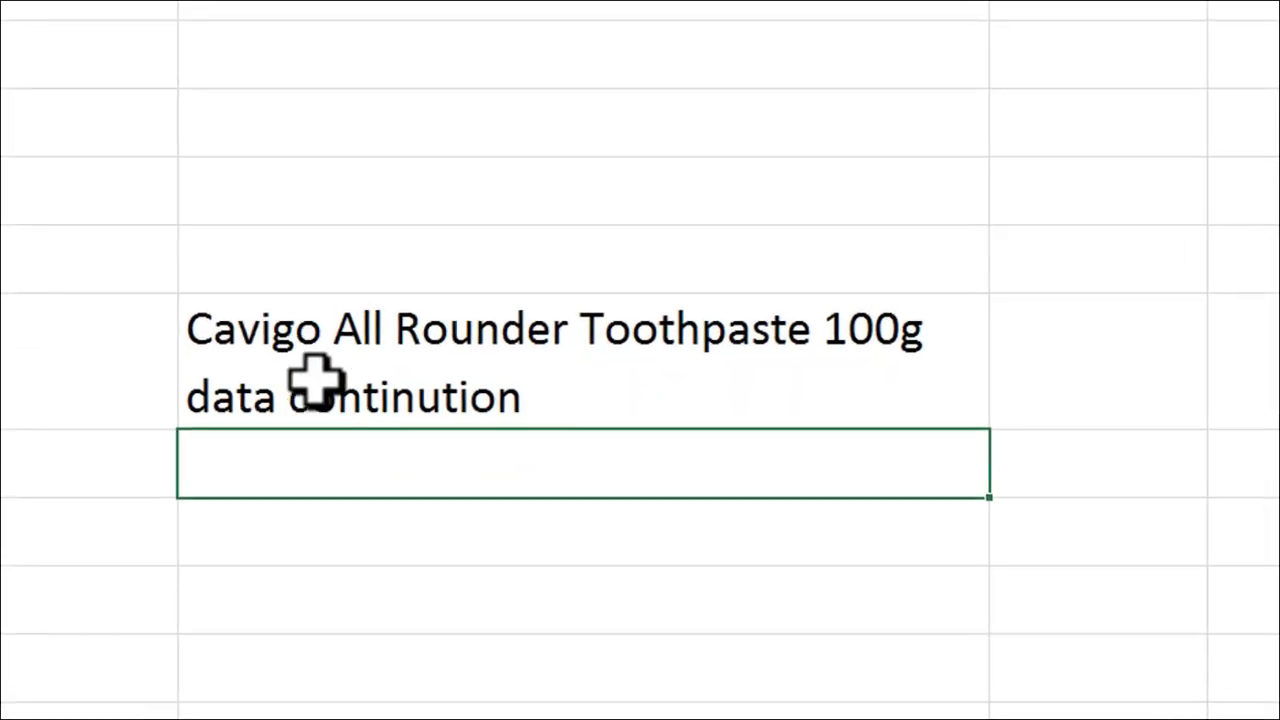
pyautogui.doubleClick(550, 398)
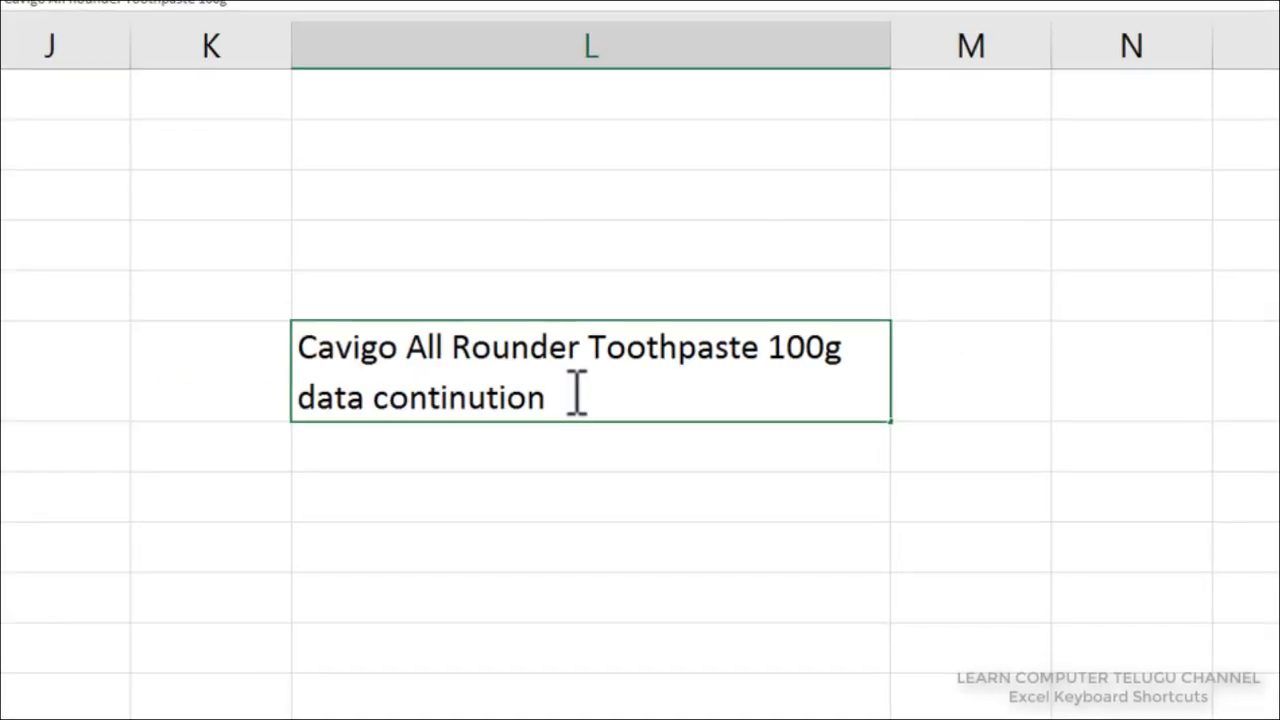
pyautogui.press('Return')
# - Reopen the Cavigo cell and insert another line break with Alt+Enter
pyautogui.click(563, 400)
pyautogui.doubleClick(563, 398)
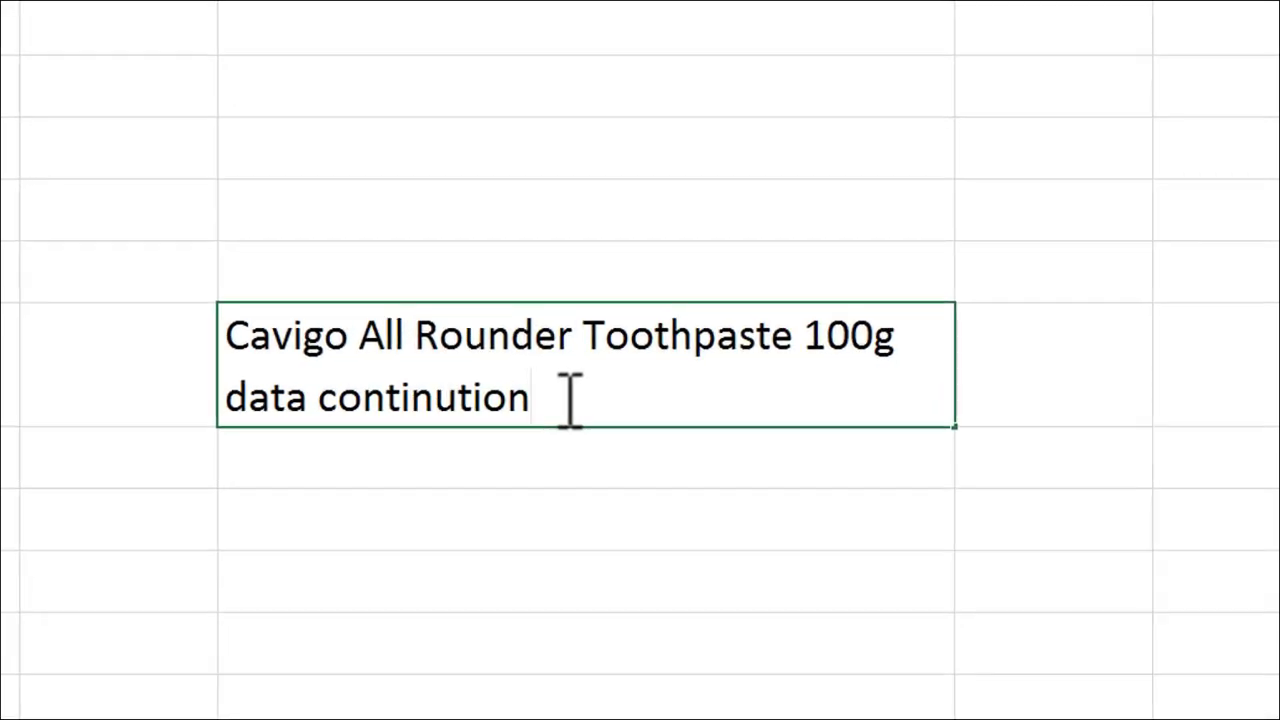
pyautogui.hotkey('alt', 'Return')
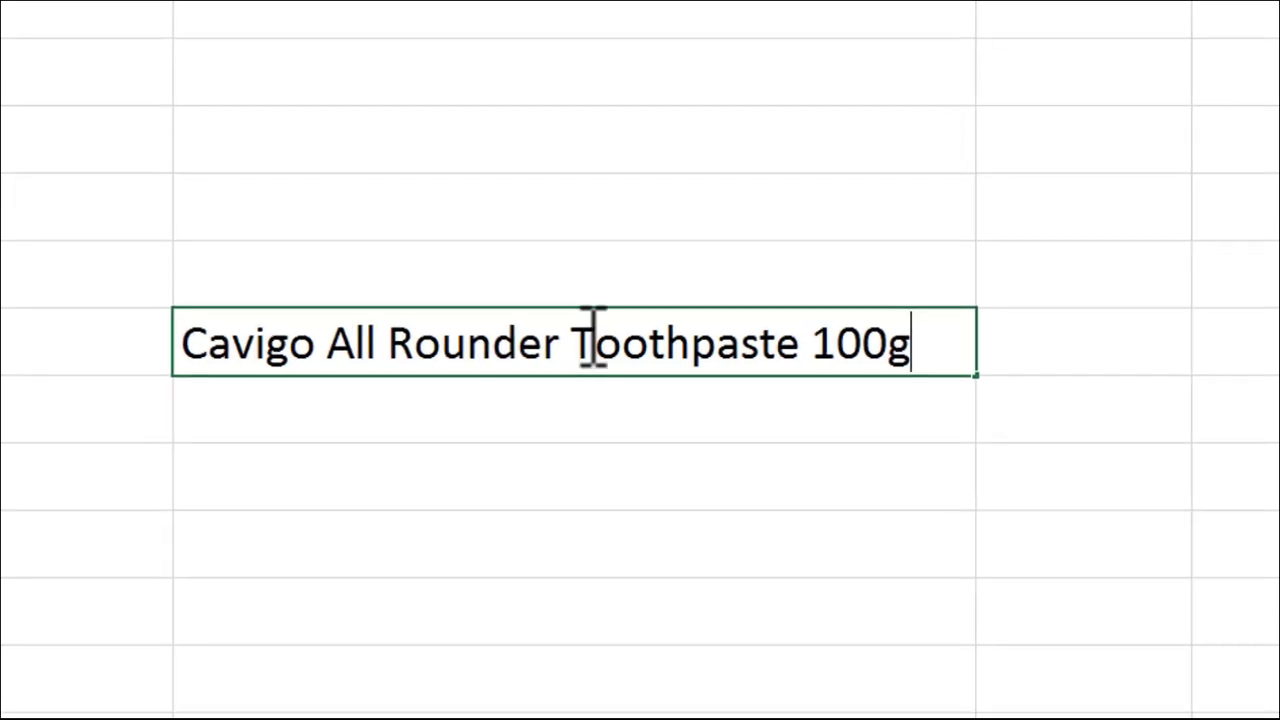
# - Select the word Toothpaste letter by letter with Shift+Right from just before it
pyautogui.click(574, 342)
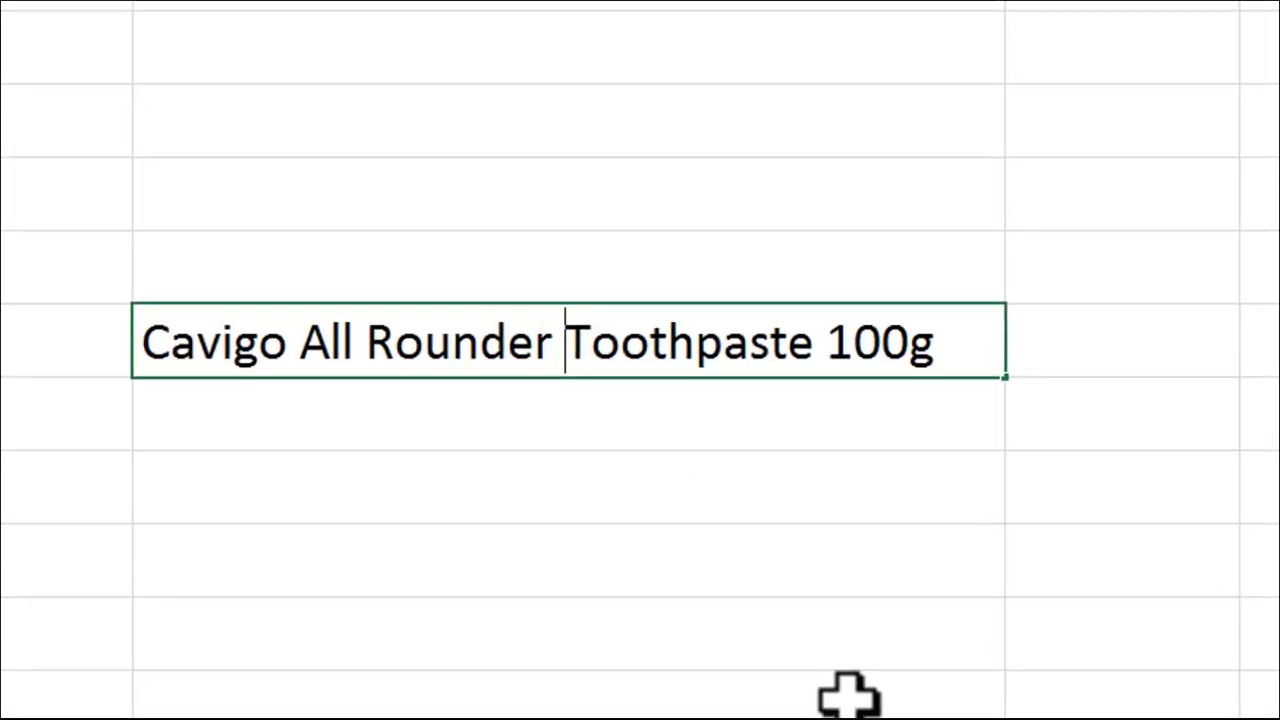
pyautogui.hotkey('shift', 'Right')
pyautogui.hotkey('shift', 'Right')
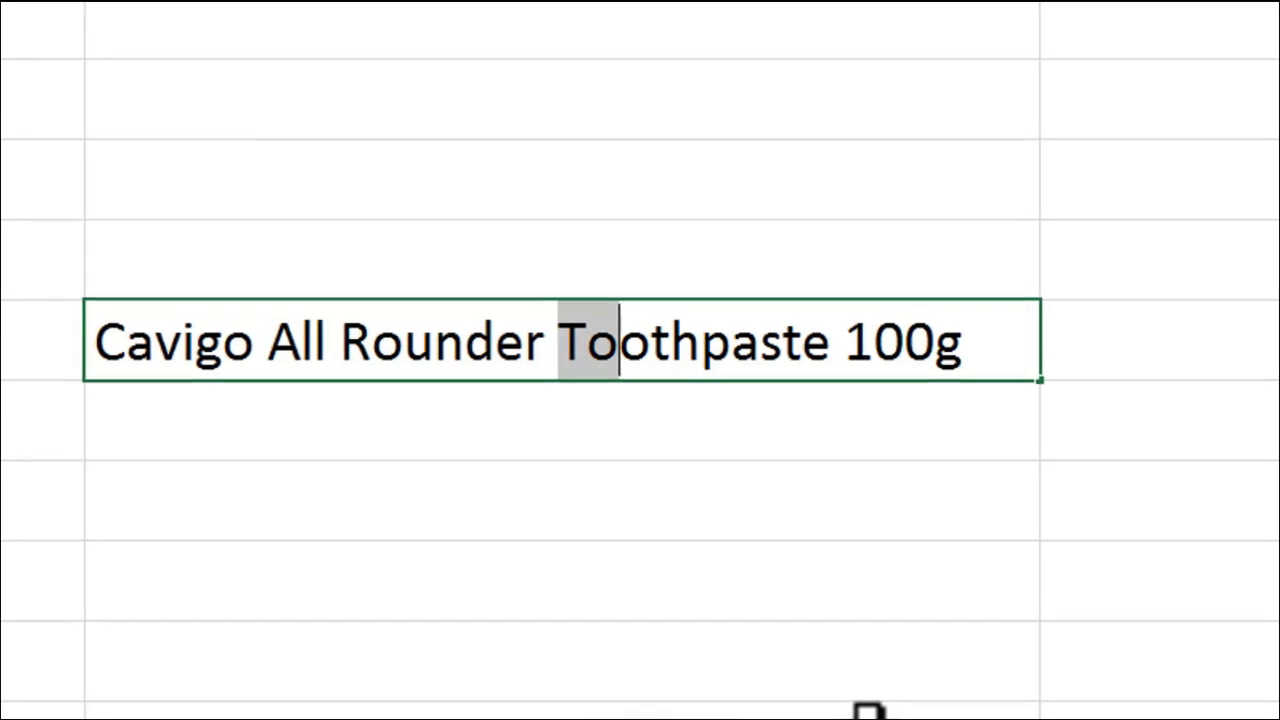
pyautogui.hotkey('shift', 'Right')
pyautogui.hotkey('shift', 'Right')
pyautogui.hotkey('shift', 'Right')
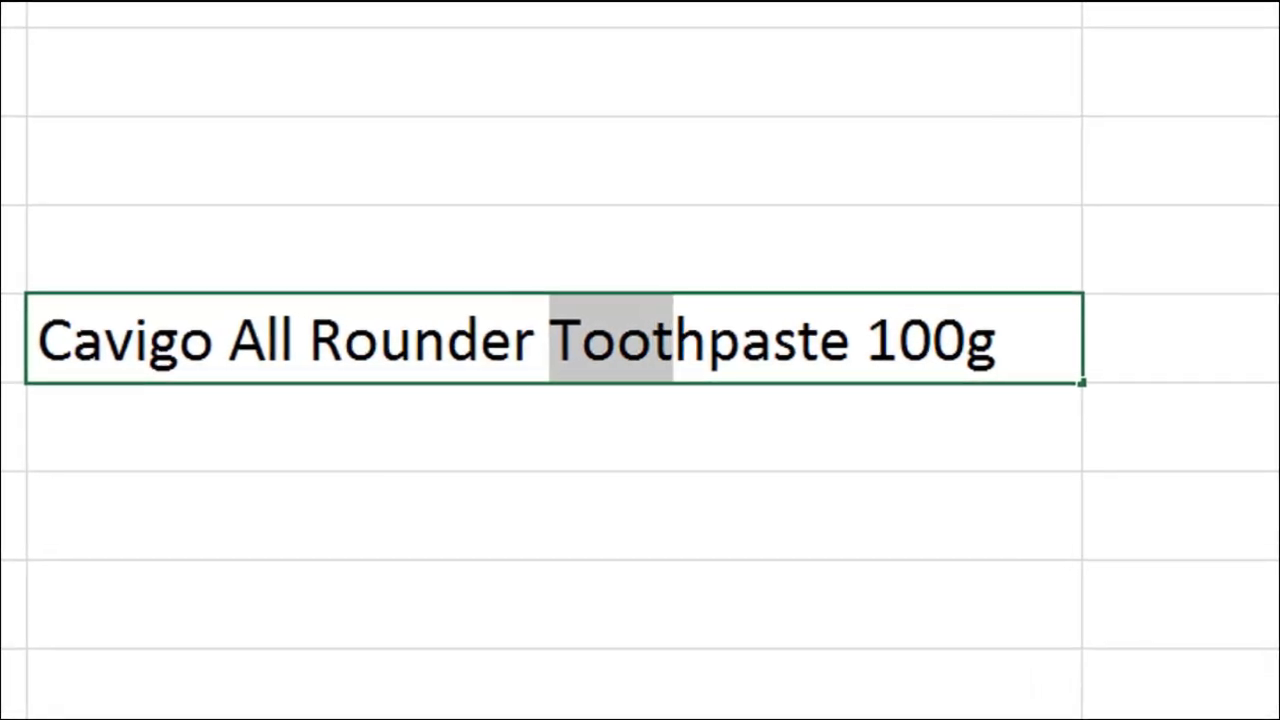
pyautogui.hotkey('shift', 'Right')
pyautogui.hotkey('shift', 'Right')
pyautogui.hotkey('shift', 'Right')
pyautogui.hotkey('shift', 'Right')
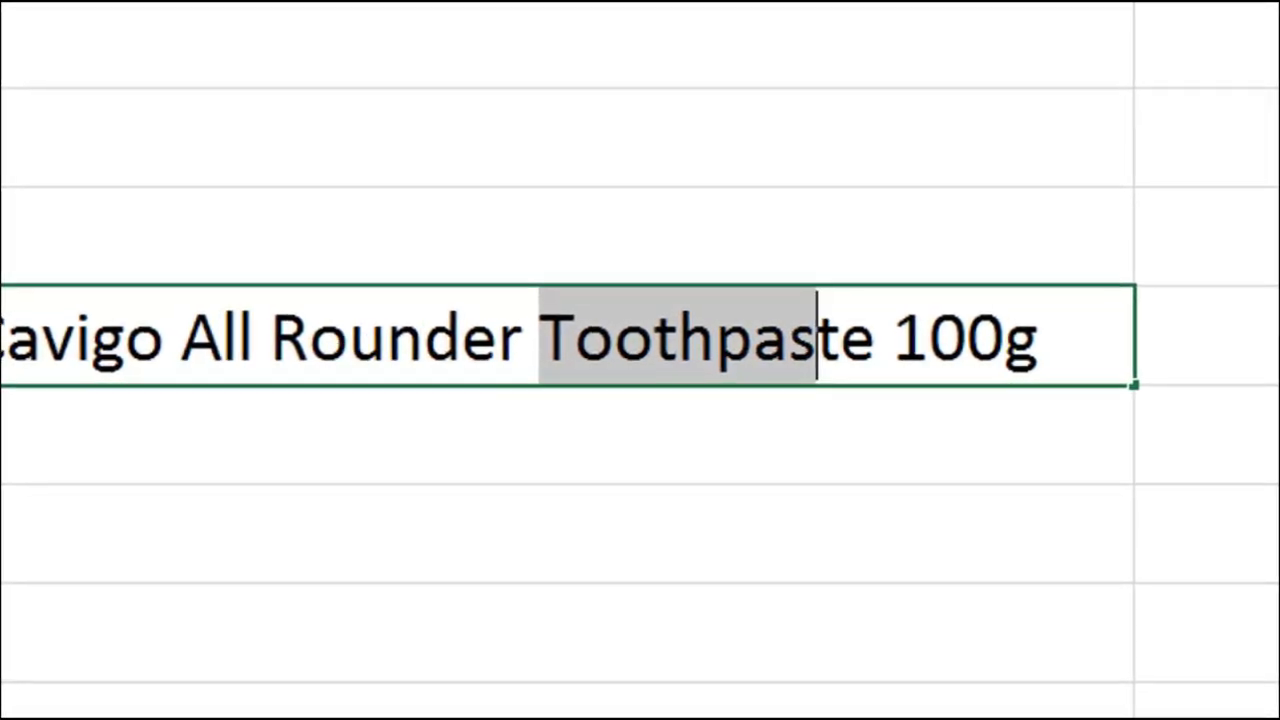
pyautogui.hotkey('shift', 'Right')
pyautogui.hotkey('shift', 'Right')
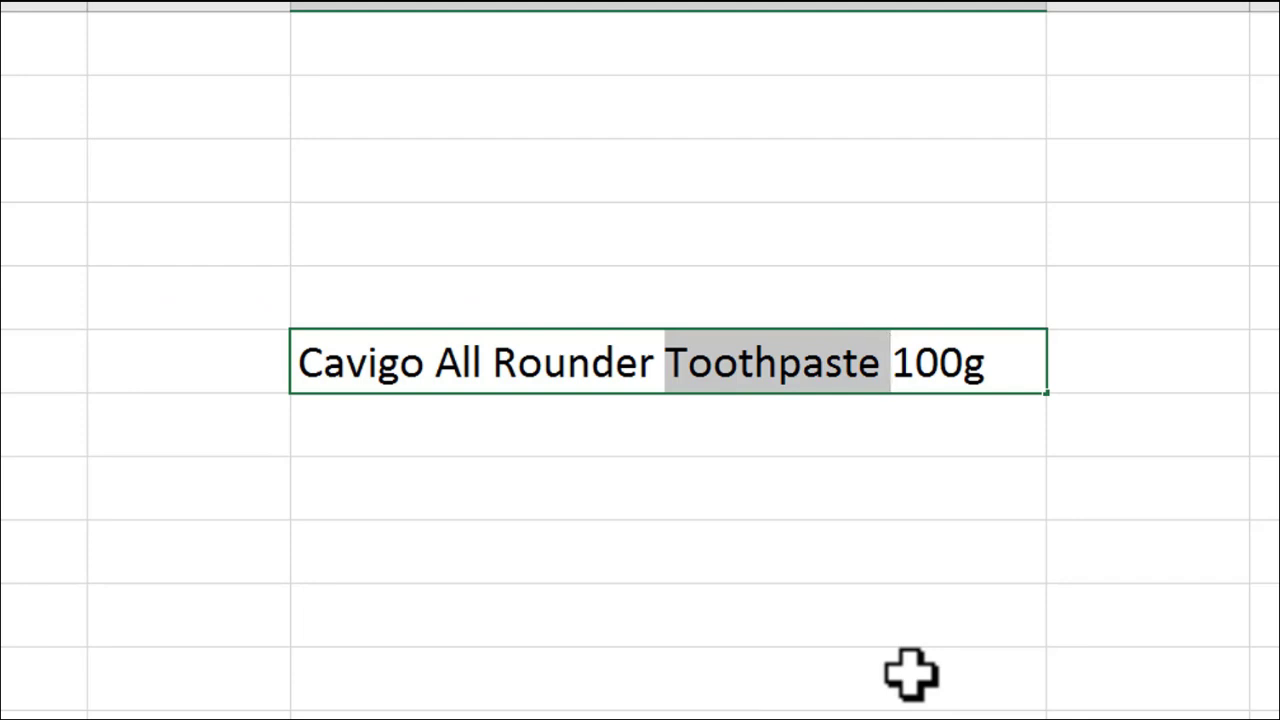
# - Clear that selection and select Rounder letter by letter leftward with Shift+Left
pyautogui.press('Escape')
pyautogui.press('Left')
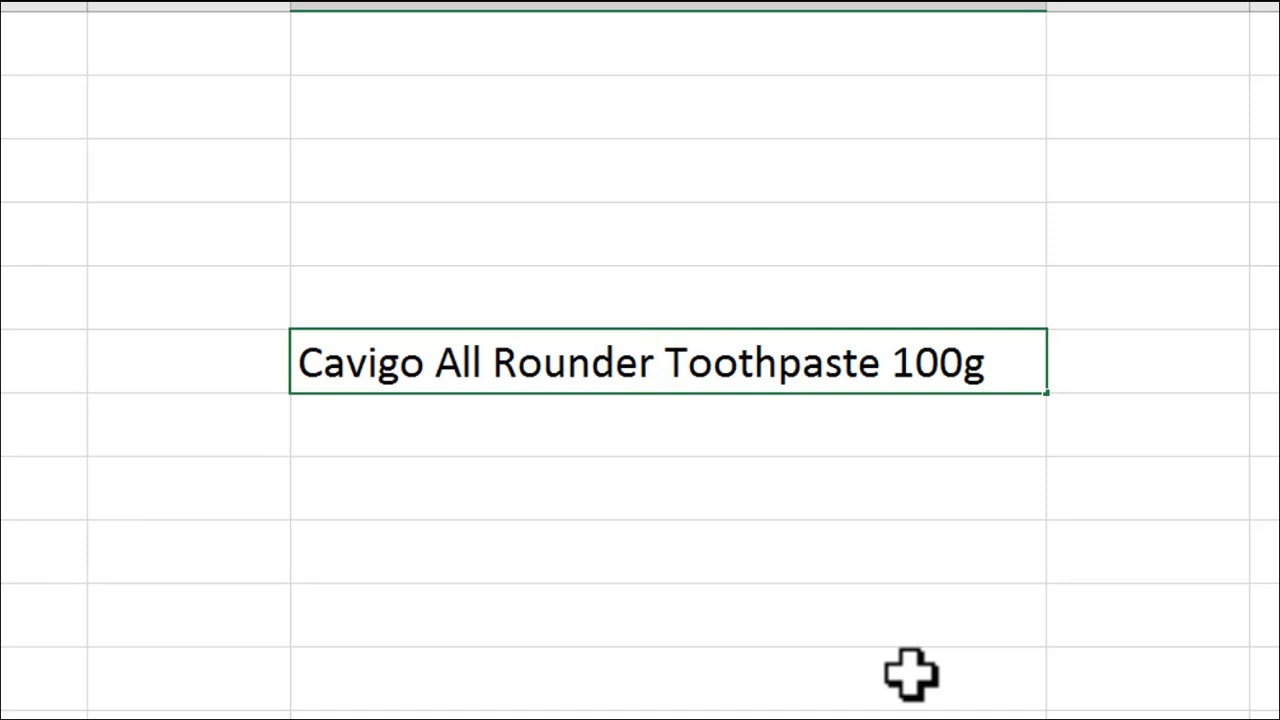
pyautogui.hotkey('shift', 'Left')
pyautogui.hotkey('shift', 'Left')
pyautogui.hotkey('shift', 'Left')
pyautogui.hotkey('shift', 'Left')
pyautogui.hotkey('shift', 'Left')
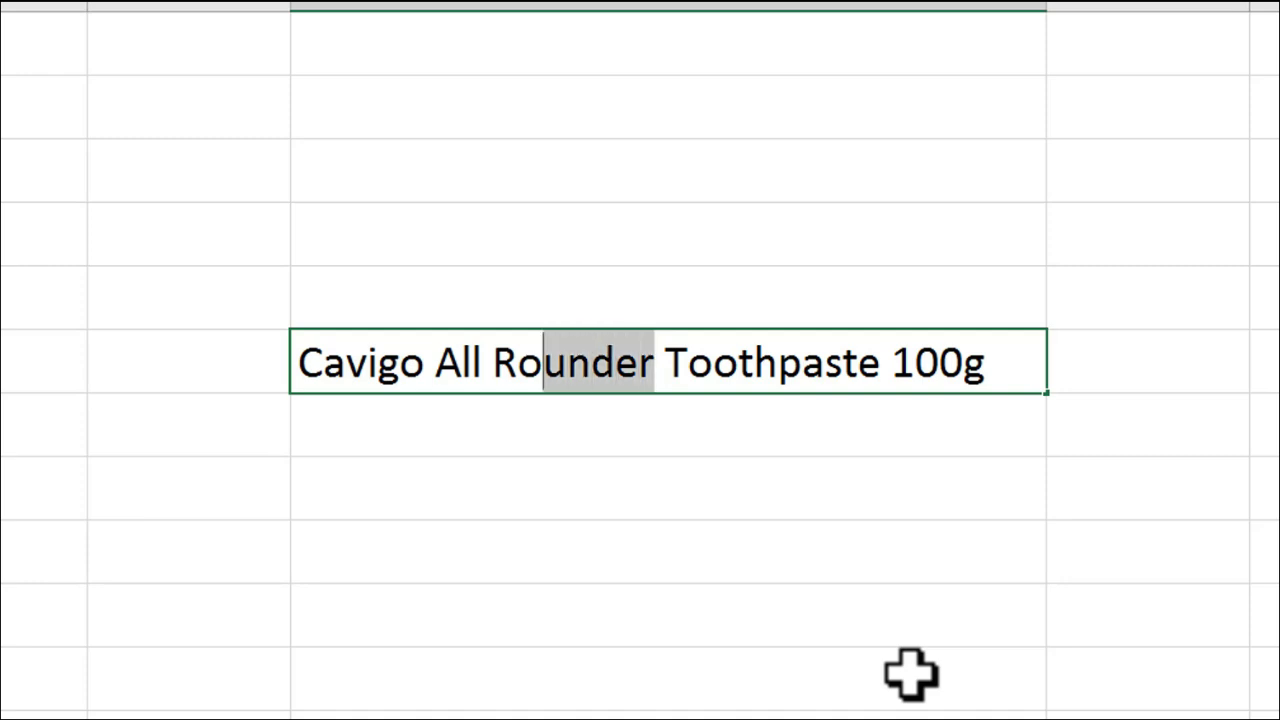
pyautogui.hotkey('shift', 'Left')
pyautogui.hotkey('shift', 'Left')
pyautogui.hotkey('shift', 'Left')
pyautogui.hotkey('shift', 'Left')
pyautogui.hotkey('shift', 'Left')
pyautogui.hotkey('shift', 'Left')
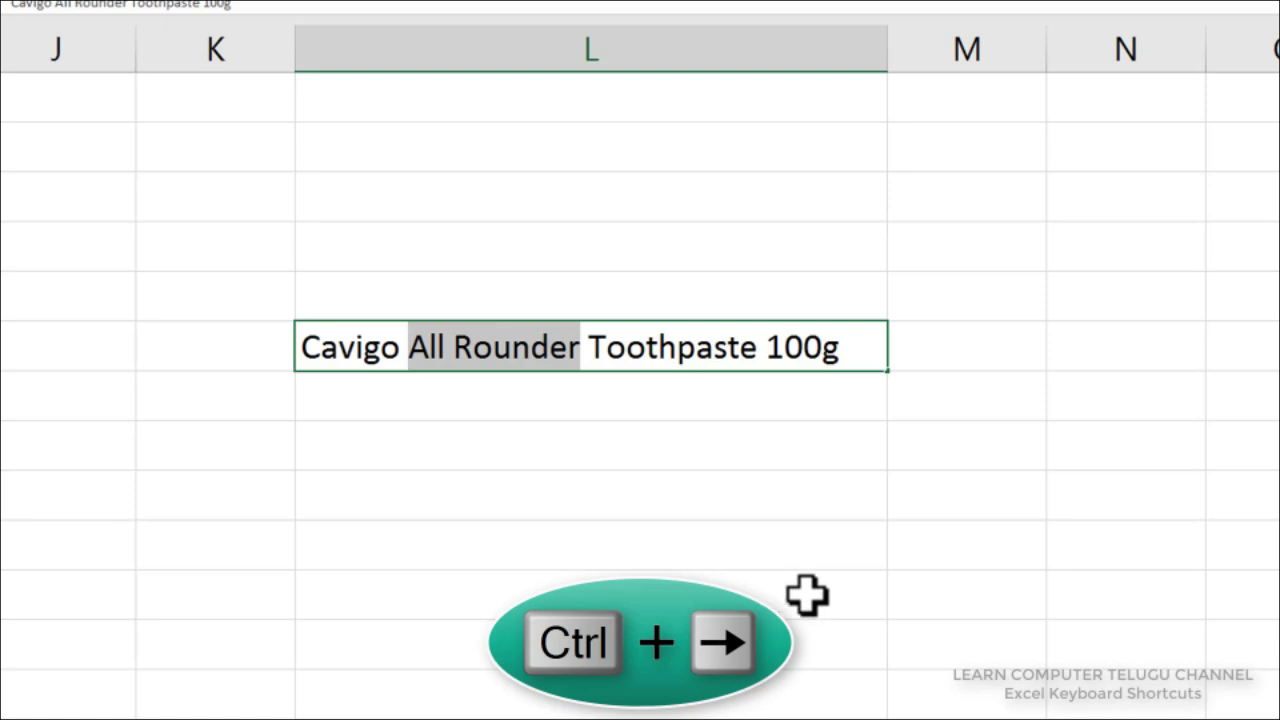
# - Jump word by word with Ctrl+Right and Ctrl+Left, ending just before 100g
pyautogui.click(428, 360)
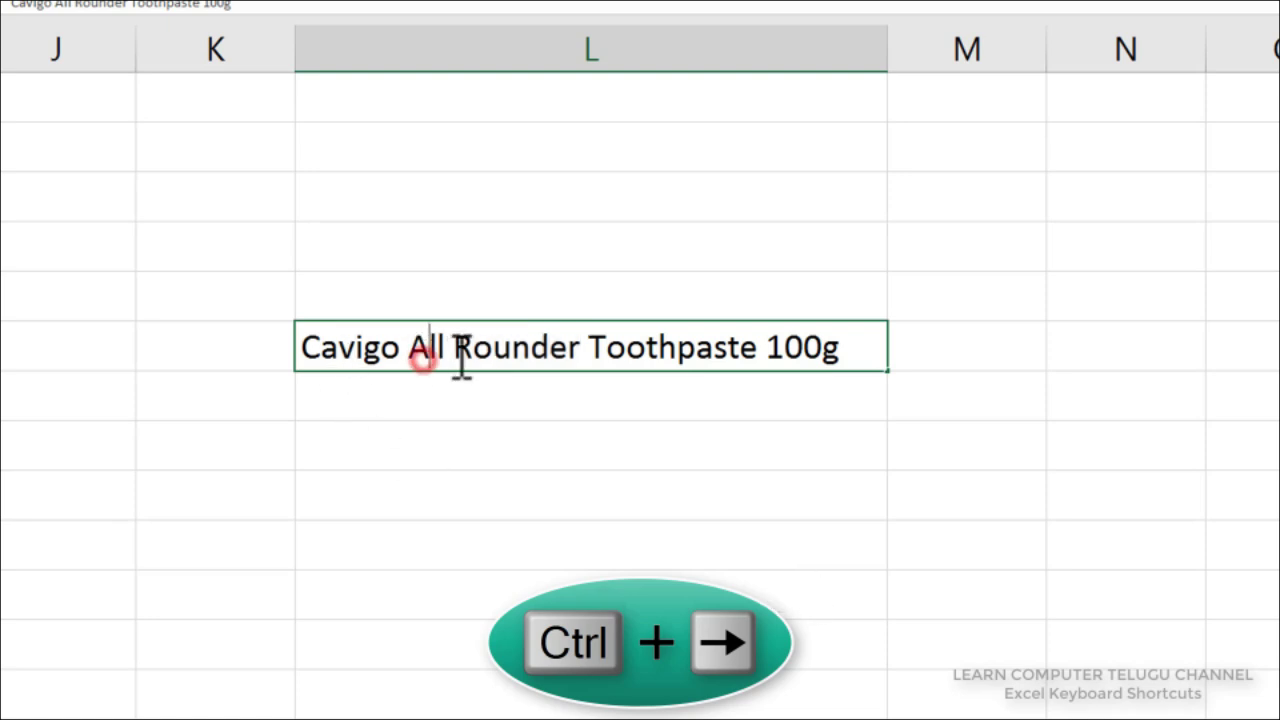
pyautogui.click(457, 348)
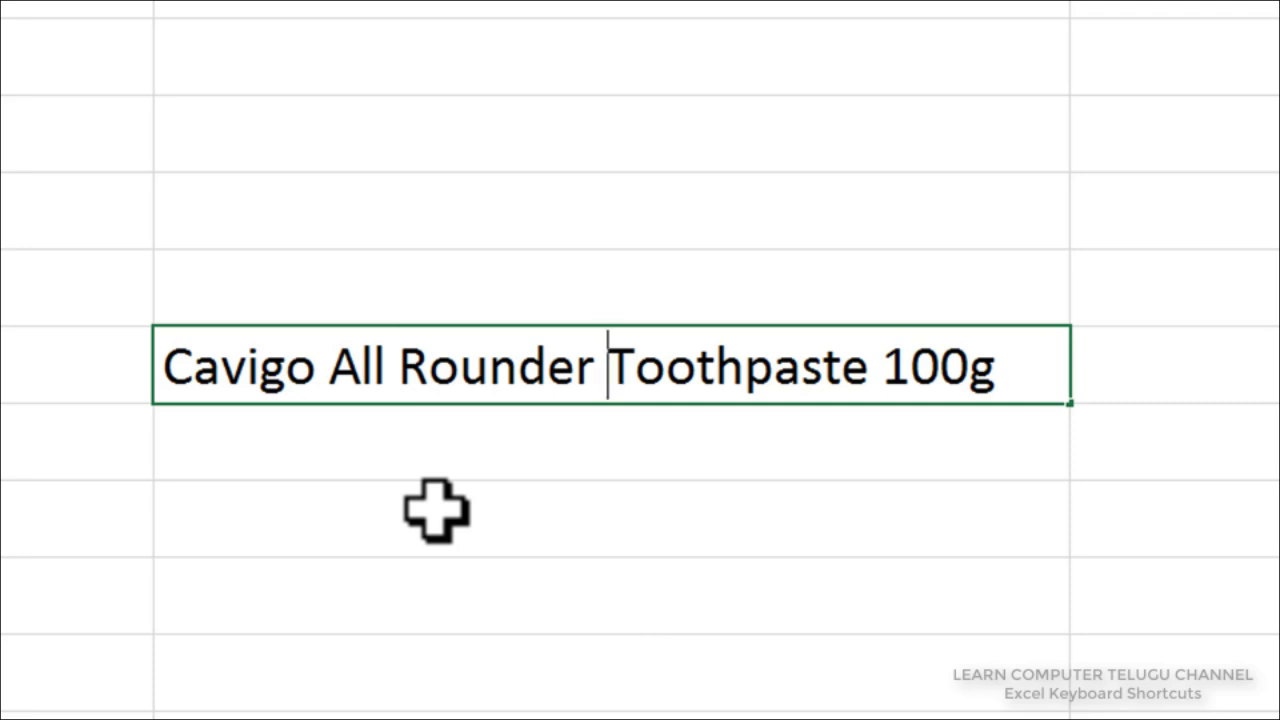
pyautogui.hotkey('ctrl', 'Right')
pyautogui.hotkey('ctrl', 'Left')
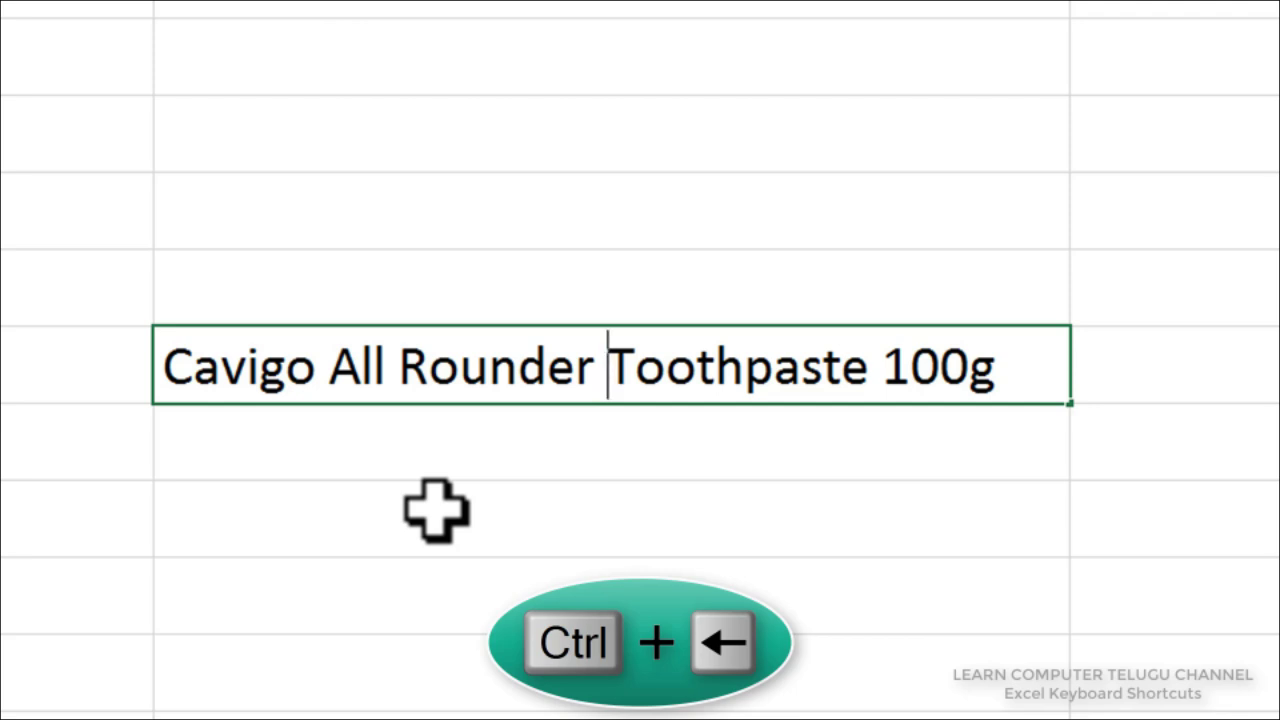
pyautogui.hotkey('ctrl', 'Left')
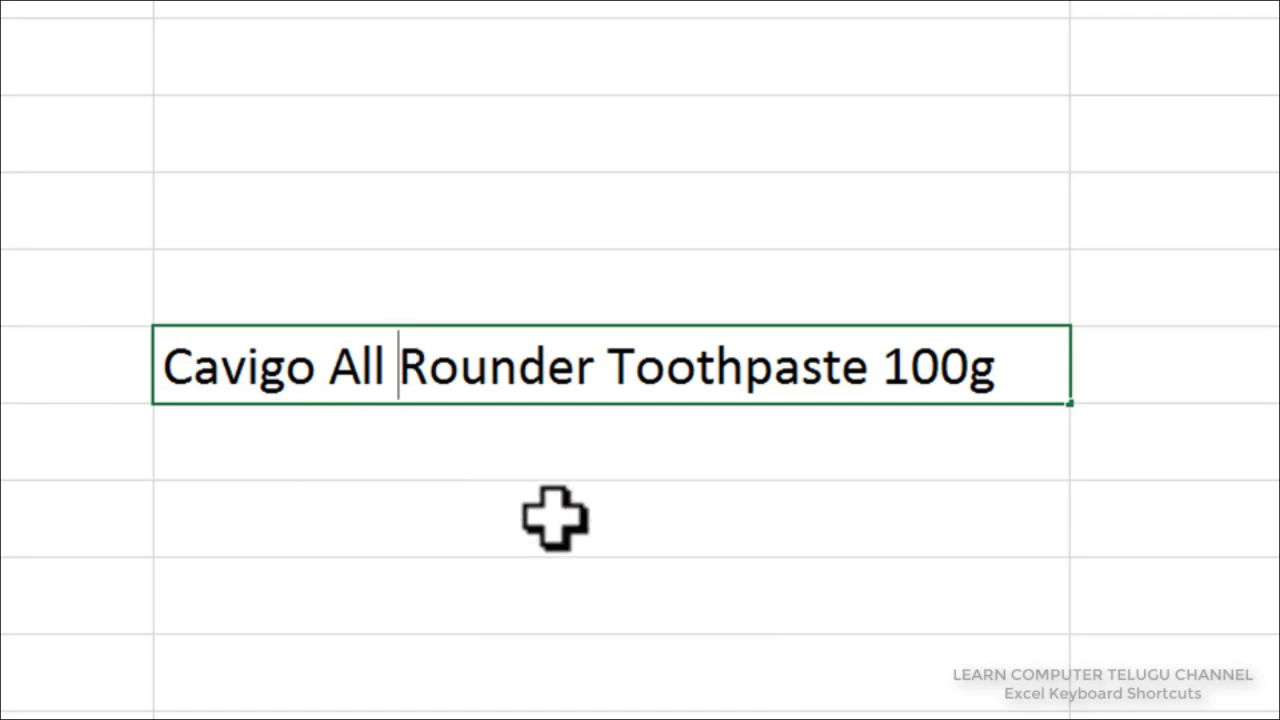
pyautogui.hotkey('ctrl', 'Left')
pyautogui.hotkey('ctrl', 'Right')
pyautogui.hotkey('ctrl', 'Right')
pyautogui.hotkey('ctrl', 'Right')
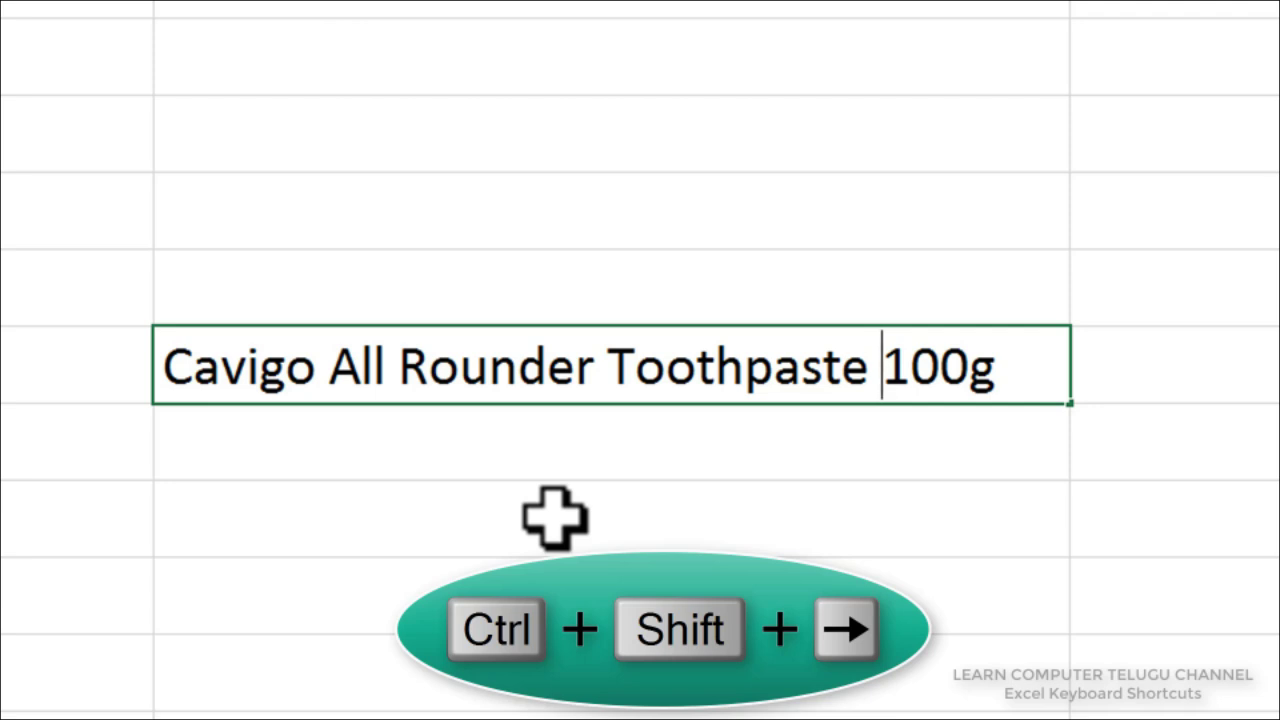
# - Select Toothpaste with Ctrl+Shift+Right, then Rounder with Ctrl+Shift+Left
pyautogui.click(606, 365)
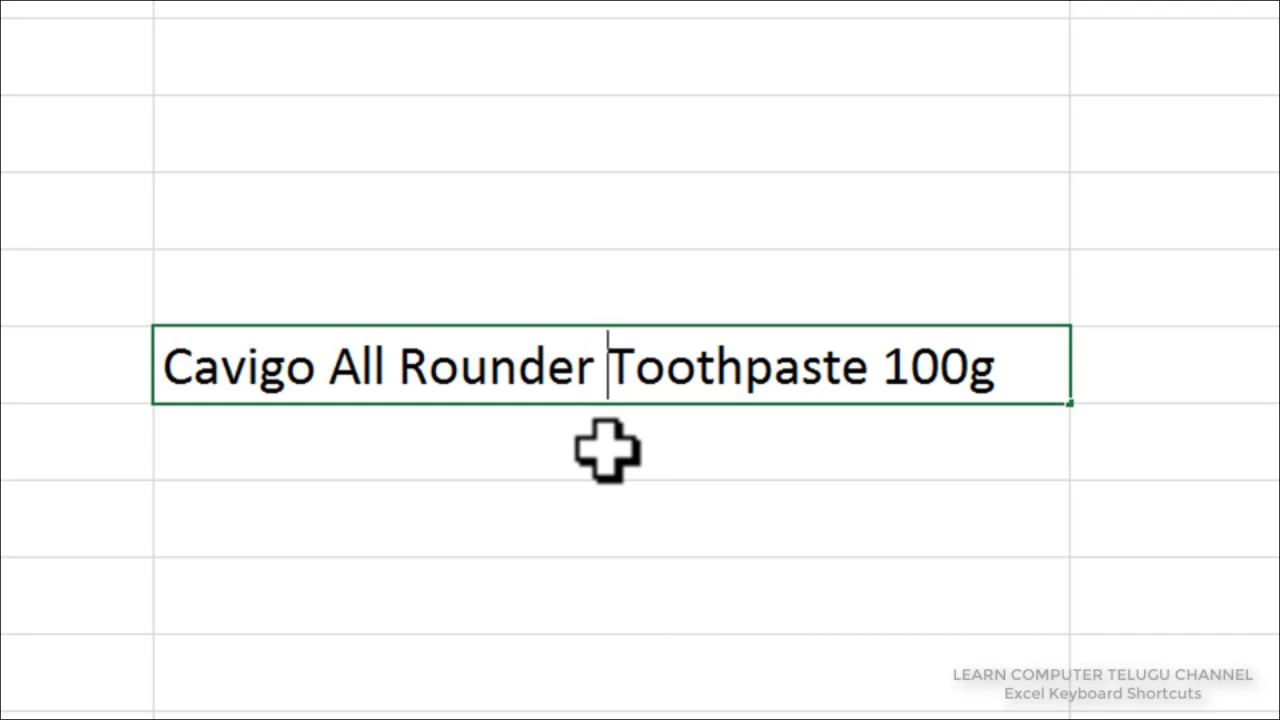
pyautogui.hotkey('ctrl', 'Right')
pyautogui.press('Left')
pyautogui.press('Left')
pyautogui.press('Left')
pyautogui.press('Left')
pyautogui.press('Left')
pyautogui.press('Left')
pyautogui.hotkey('ctrl', 'shift', 'Right')
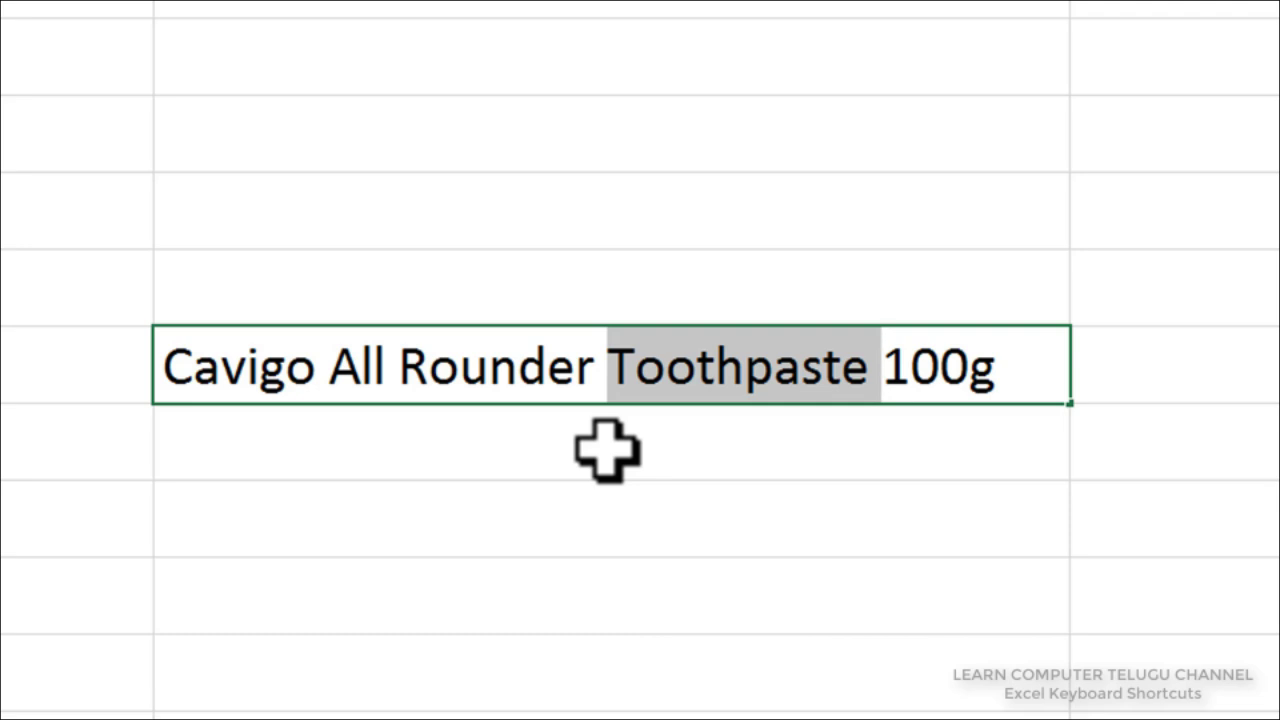
pyautogui.click(595, 368)
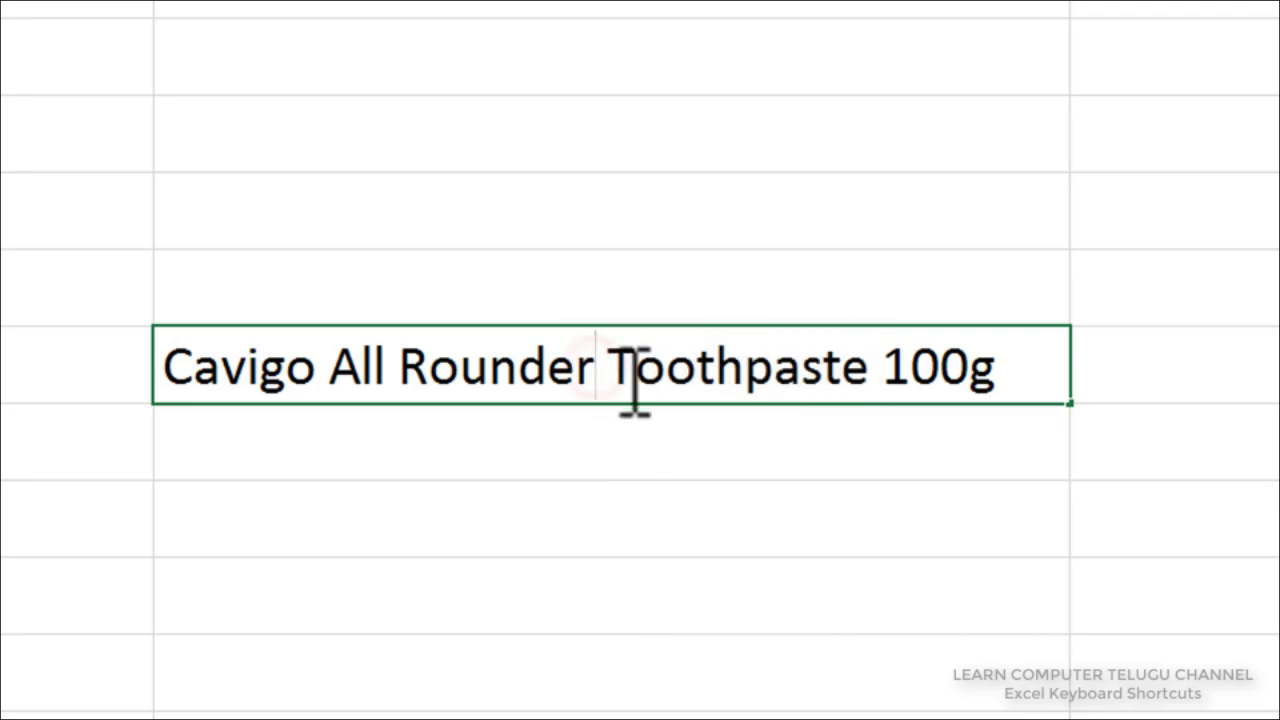
pyautogui.hotkey('ctrl', 'shift', 'Left')
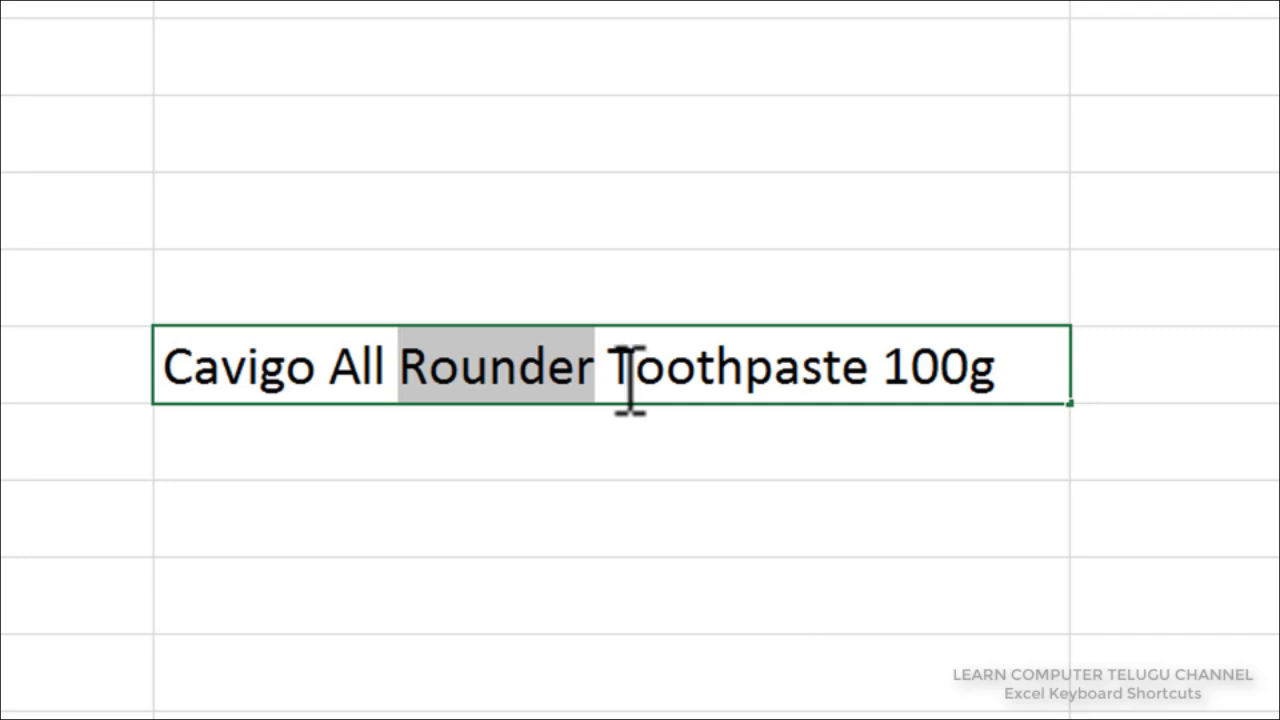
# - Backspace through Rounder from its end, then Delete the characters of Toothpaste ahead
pyautogui.click(596, 350)
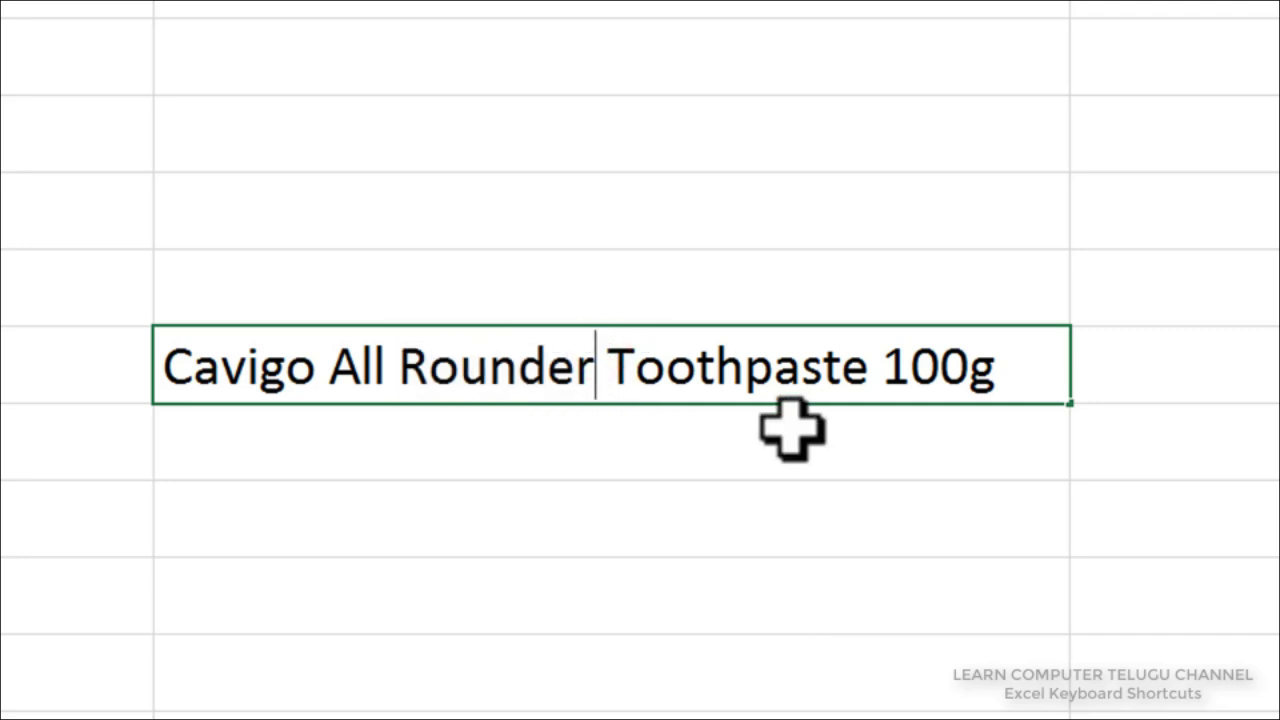
pyautogui.press('BackSpace')
pyautogui.press('BackSpace')
pyautogui.press('BackSpace')
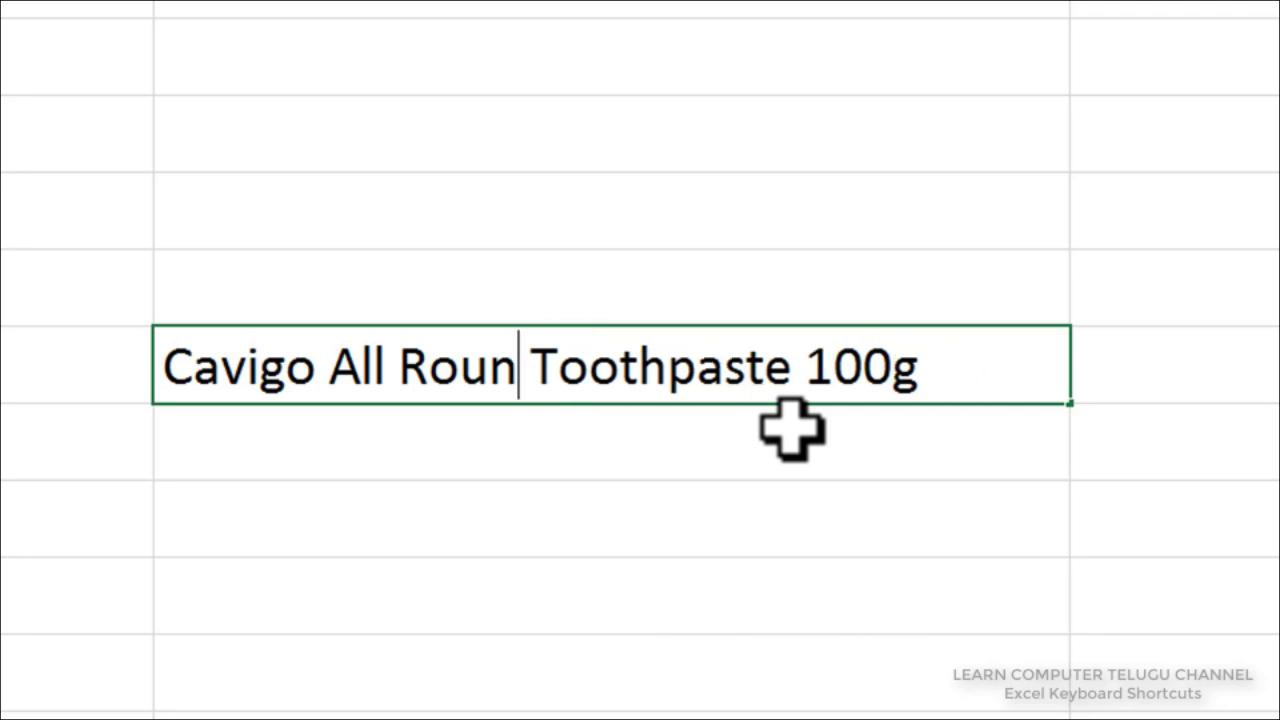
pyautogui.press('BackSpace')
pyautogui.press('BackSpace')
pyautogui.press('BackSpace')
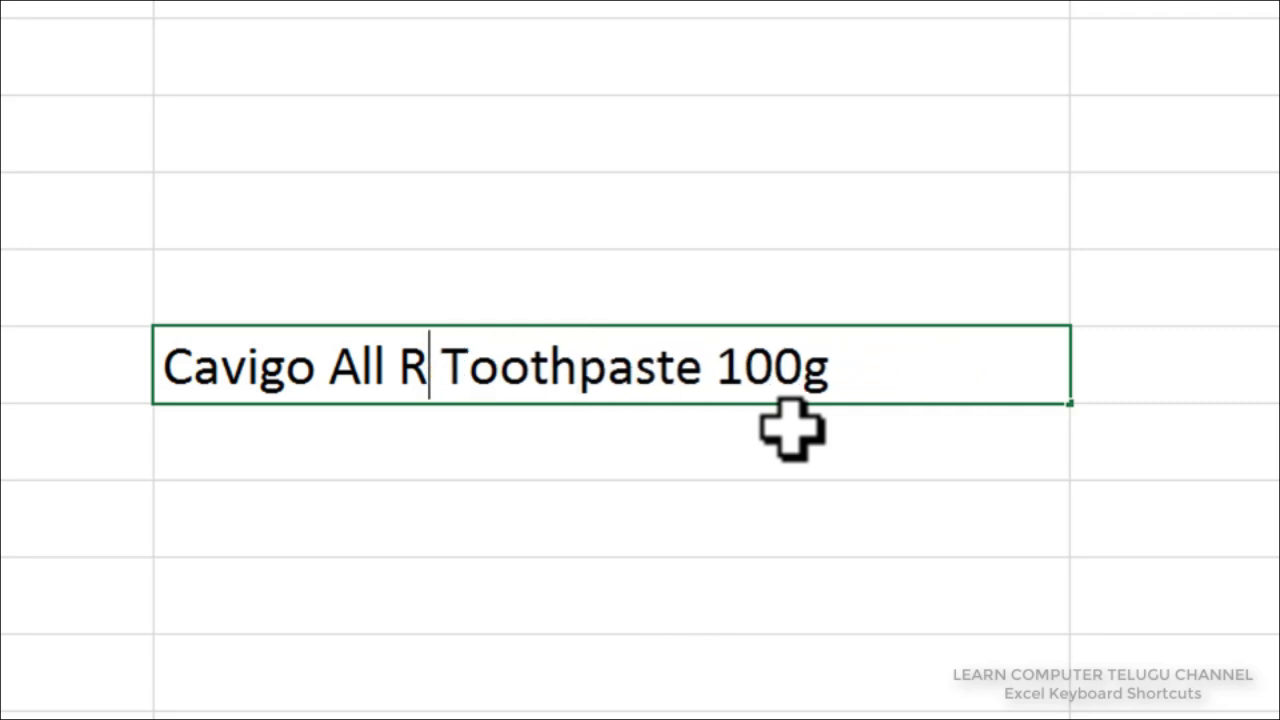
pyautogui.press('BackSpace')
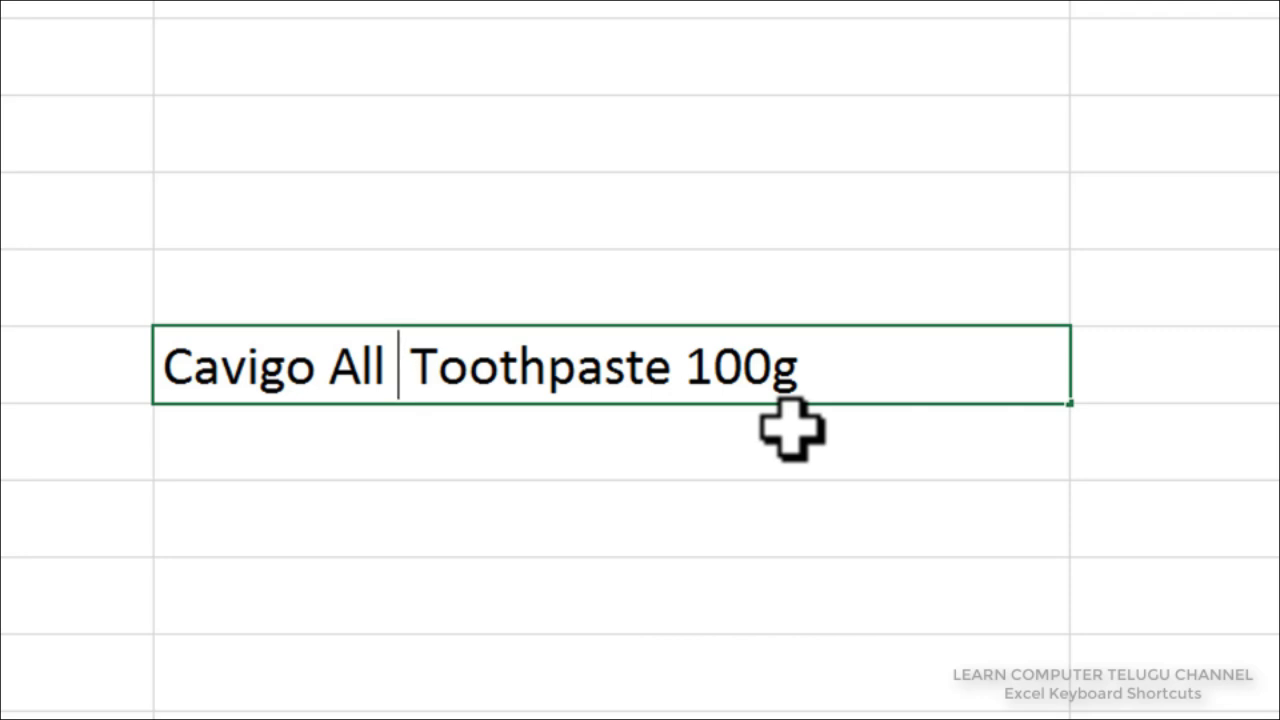
pyautogui.press('Delete')
pyautogui.press('Delete')
pyautogui.press('Delete')
pyautogui.press('Delete')
pyautogui.press('Delete')
pyautogui.press('Delete')
pyautogui.press('Delete')
pyautogui.press('Delete')
pyautogui.press('Delete')
pyautogui.press('Delete')
pyautogui.press('Delete')
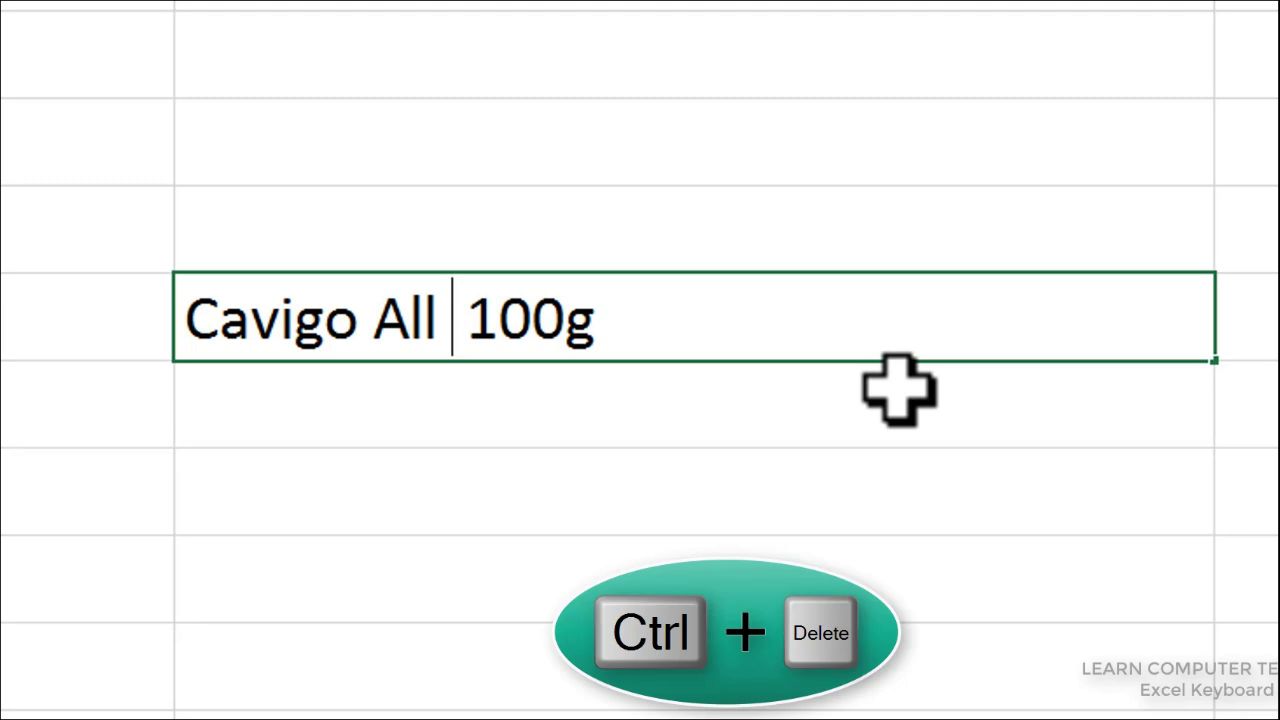
# - Re-edit the cell, Ctrl+Delete the text after All, and type 'Rounder Toothpaste 100g'
pyautogui.write('Rounder Toothpaste')
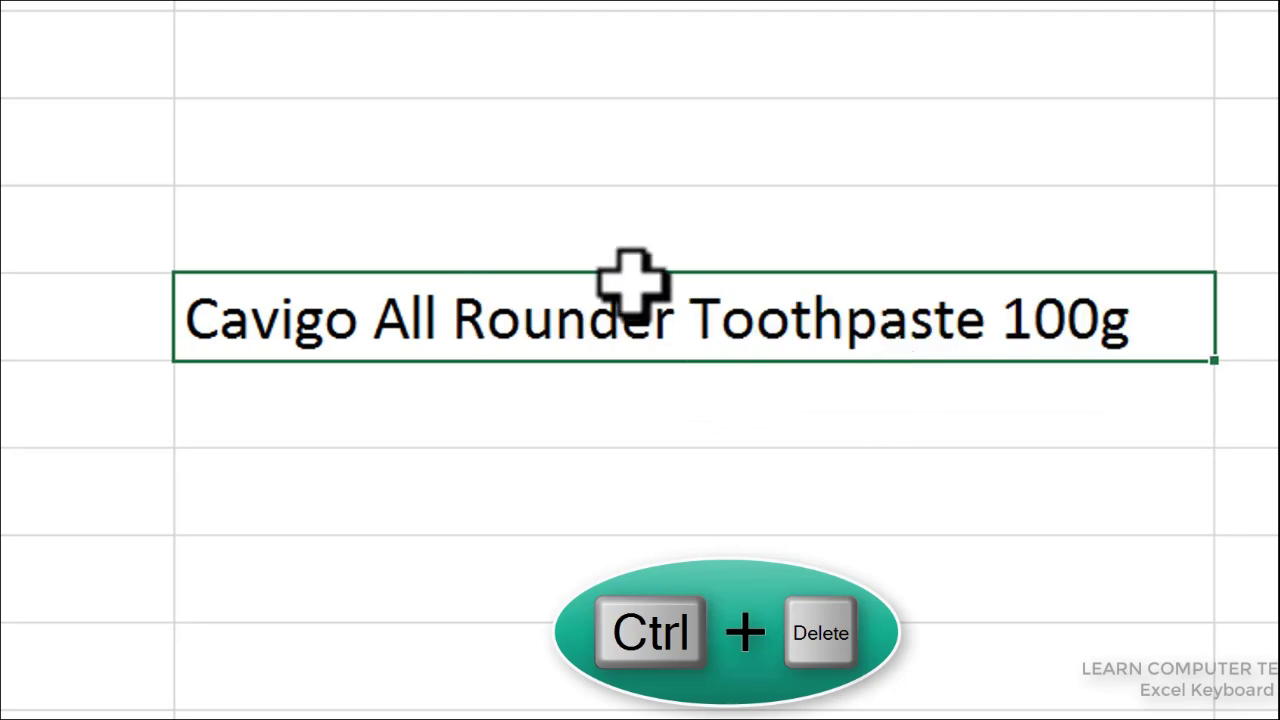
pyautogui.press('F2')
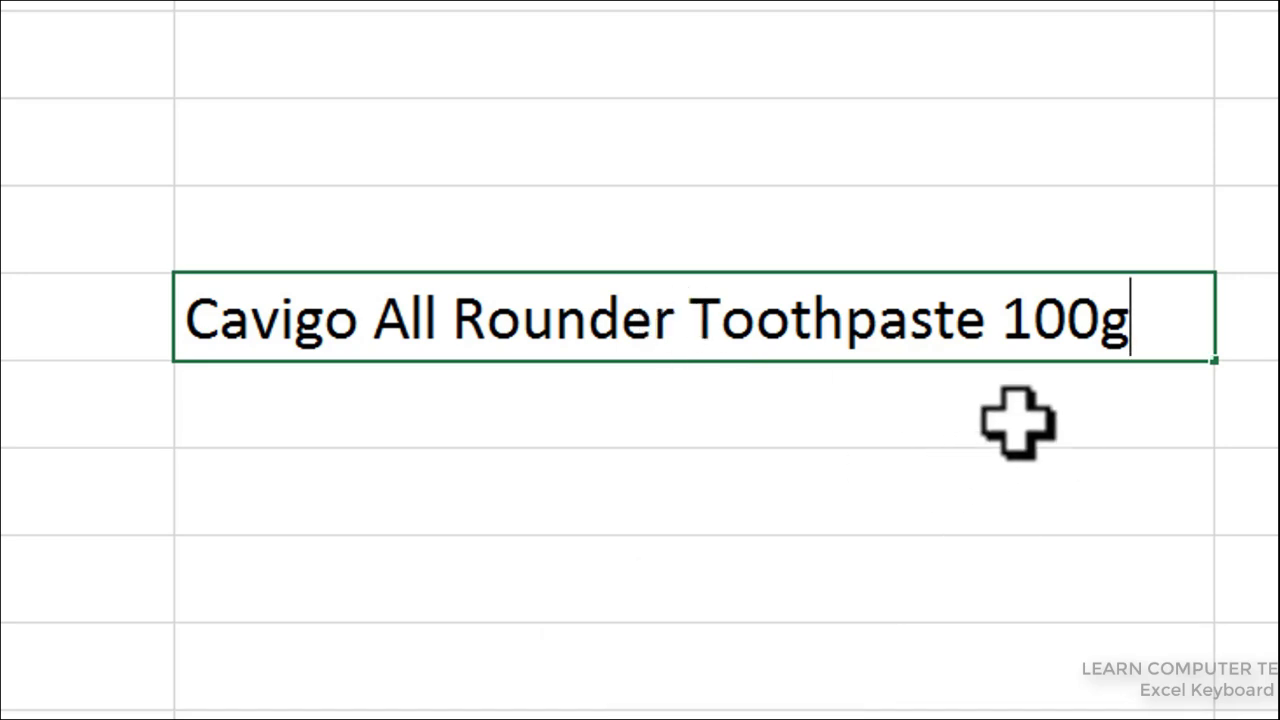
pyautogui.hotkey('ctrl', 'Left')
pyautogui.hotkey('ctrl', 'Left')
pyautogui.hotkey('ctrl', 'Left')
pyautogui.hotkey('ctrl', 'Delete')
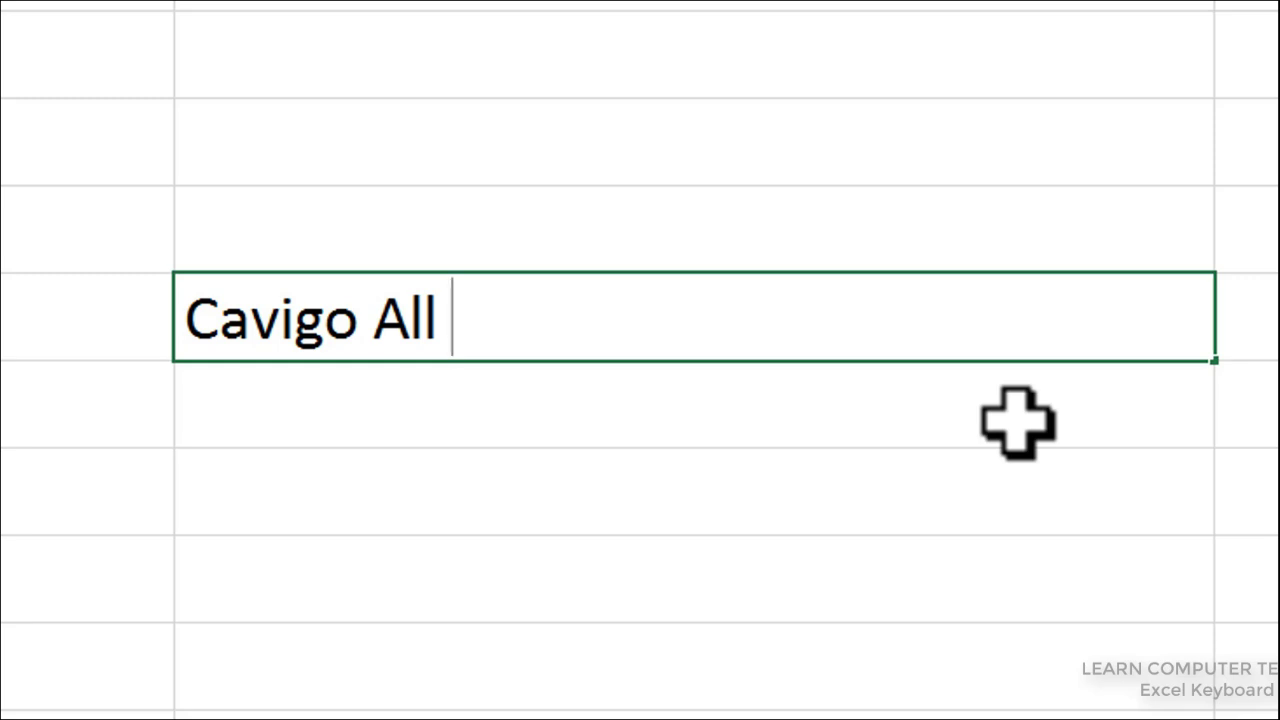
pyautogui.write('Rounder Toothpaste 100g')
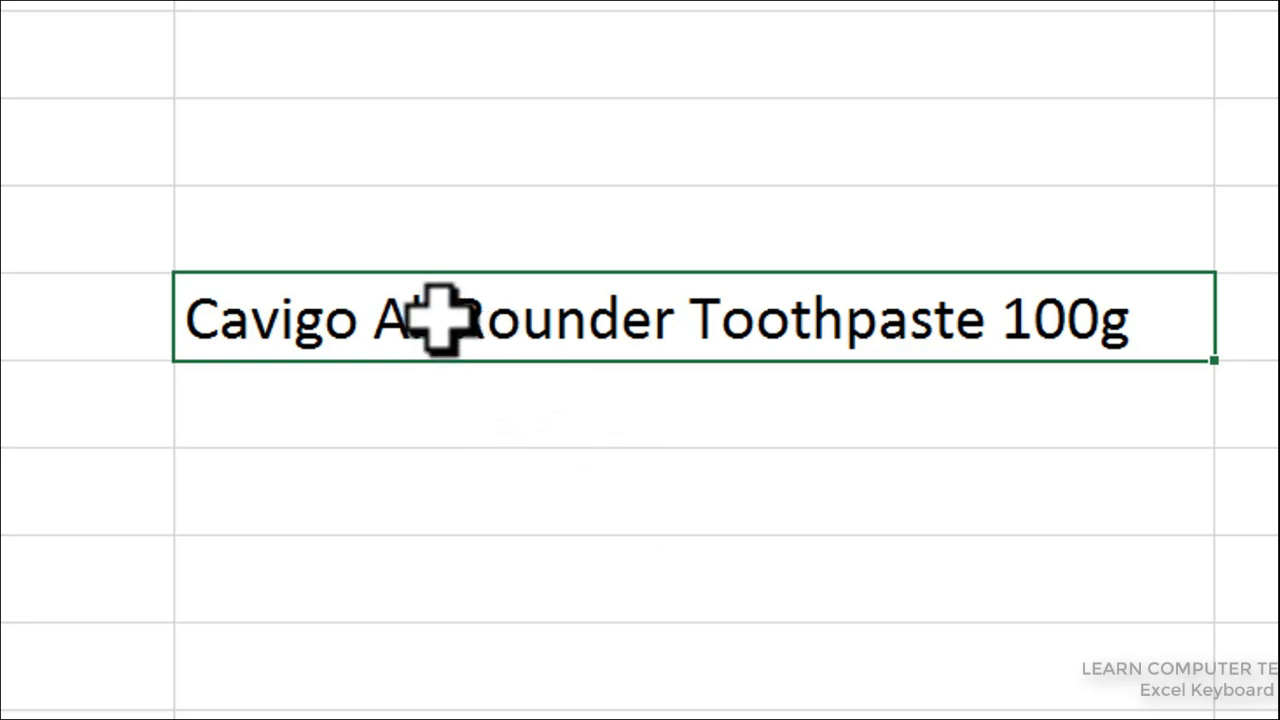
# - Ctrl+Delete everything after Cavigo, then Escape to restore the full product name
pyautogui.press('F2')
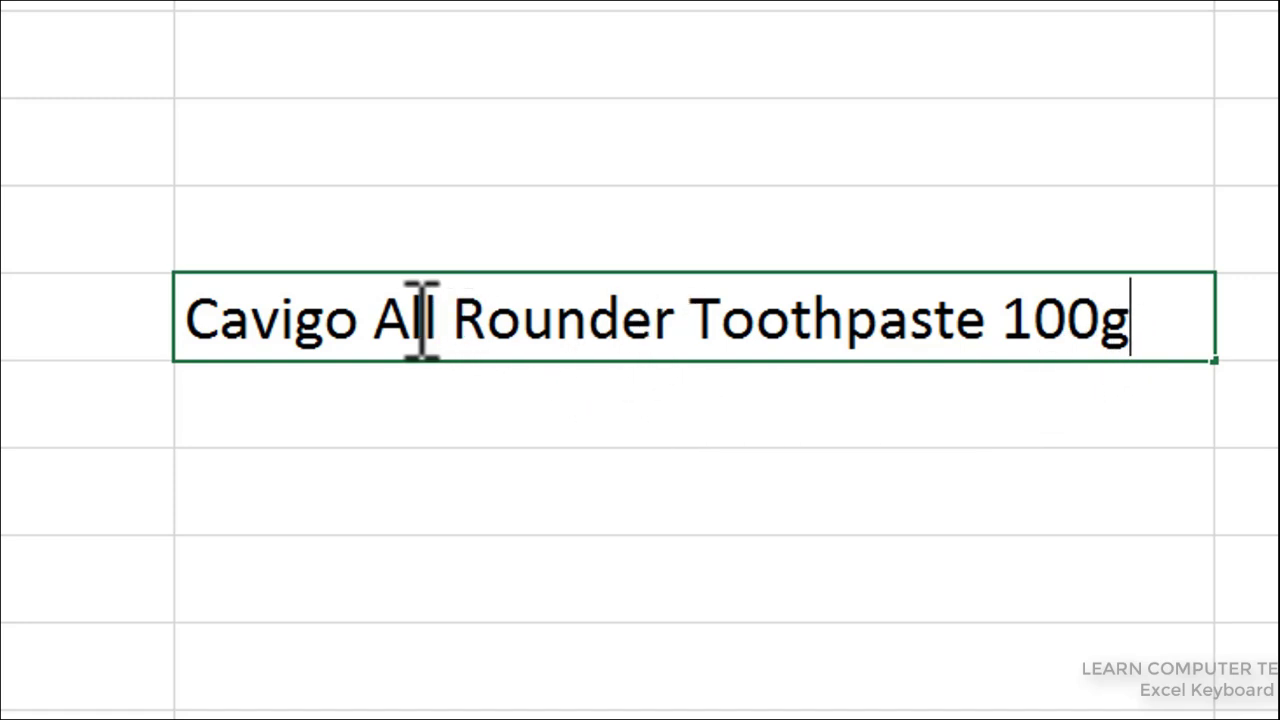
pyautogui.click(372, 316)
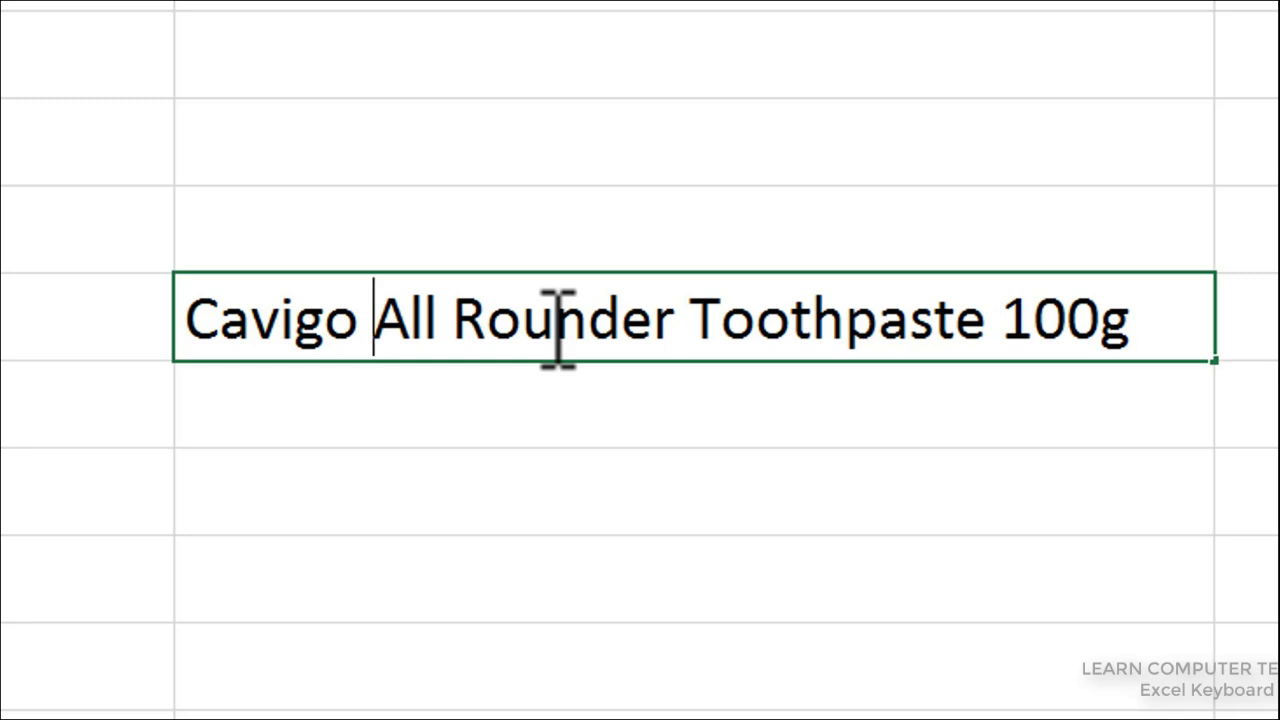
pyautogui.hotkey('ctrl', 'Delete')
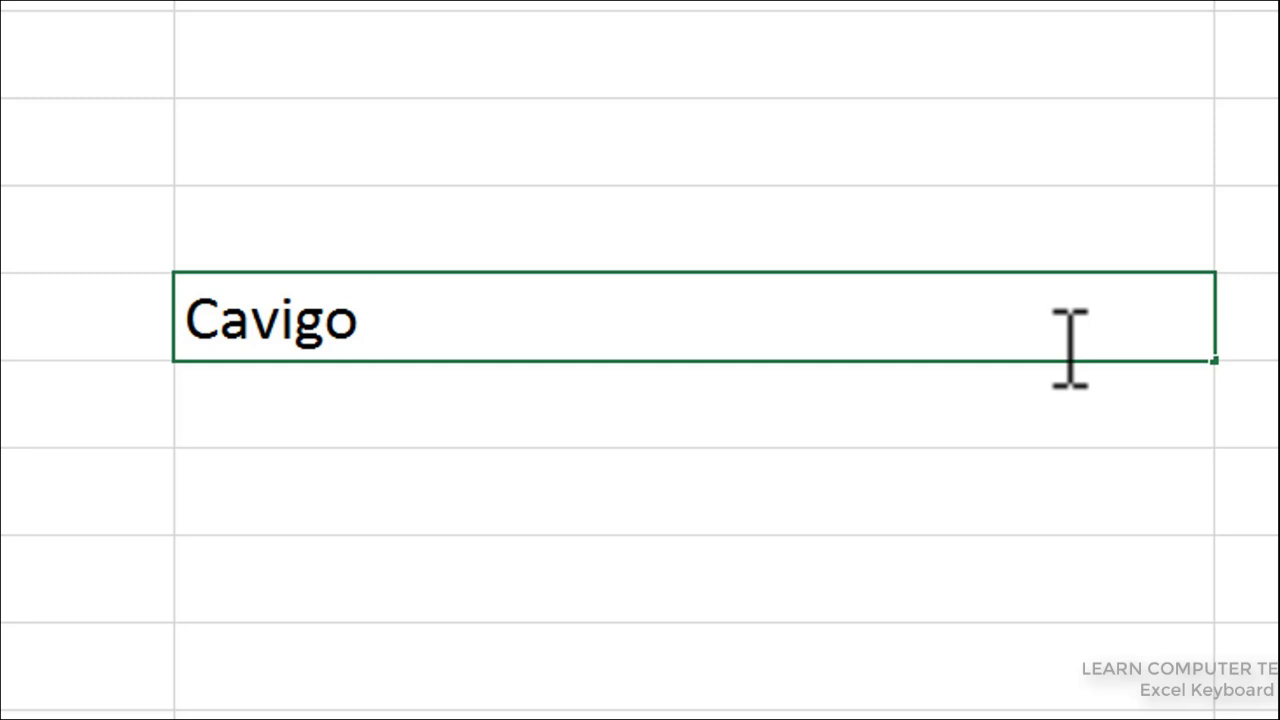
pyautogui.press('Escape')
# - Ctrl+Delete 100g from the end, cancel, then re-edit and type '100g'
pyautogui.doubleClick(990, 321)
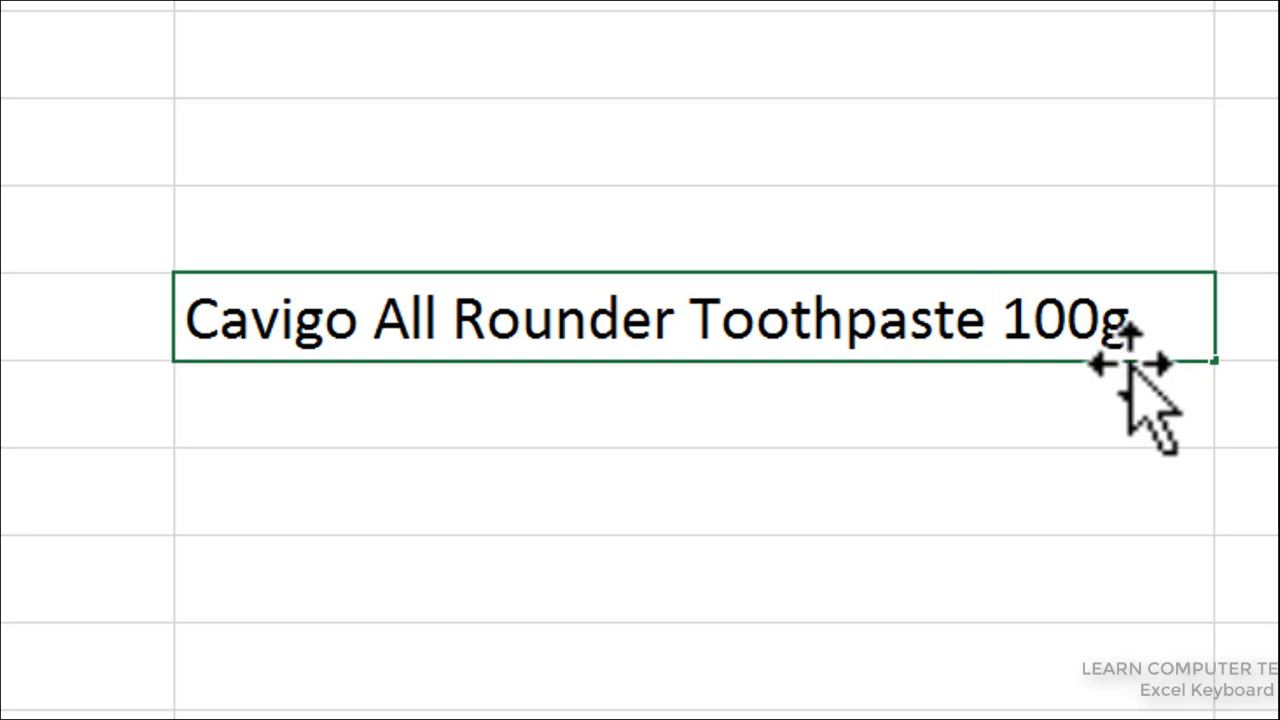
pyautogui.hotkey('ctrl', 'Delete')
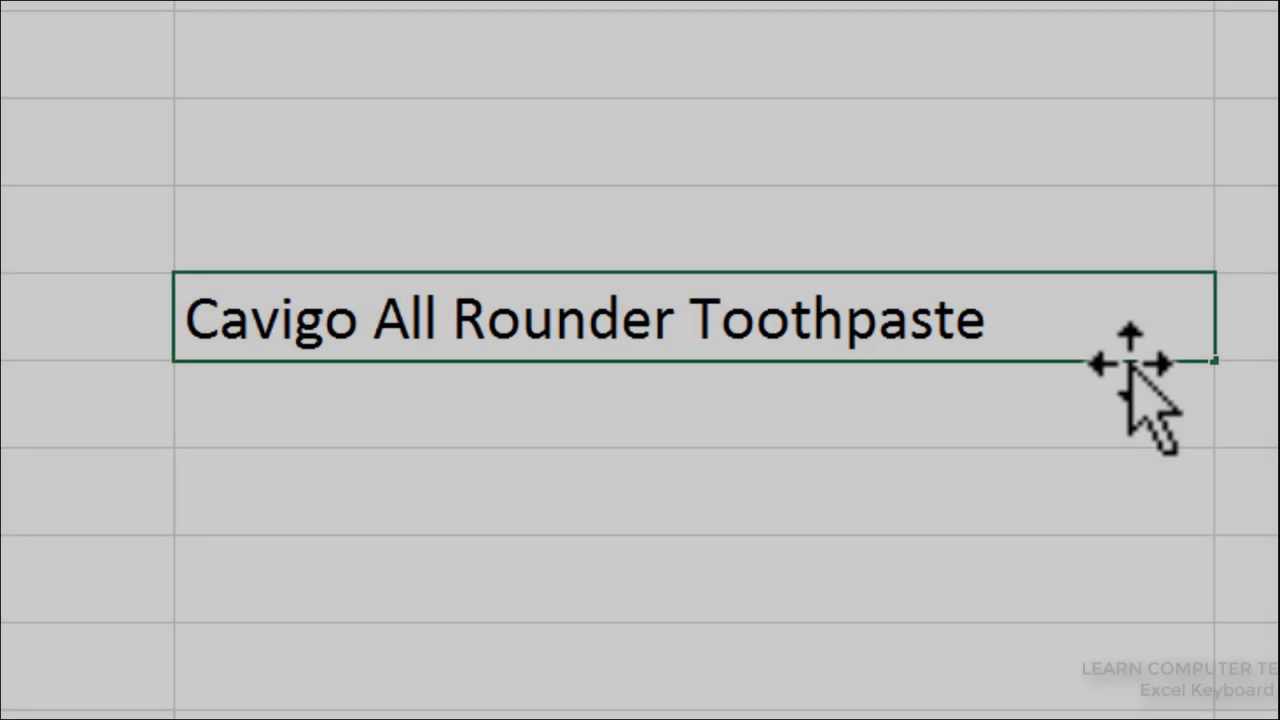
pyautogui.press('Escape')
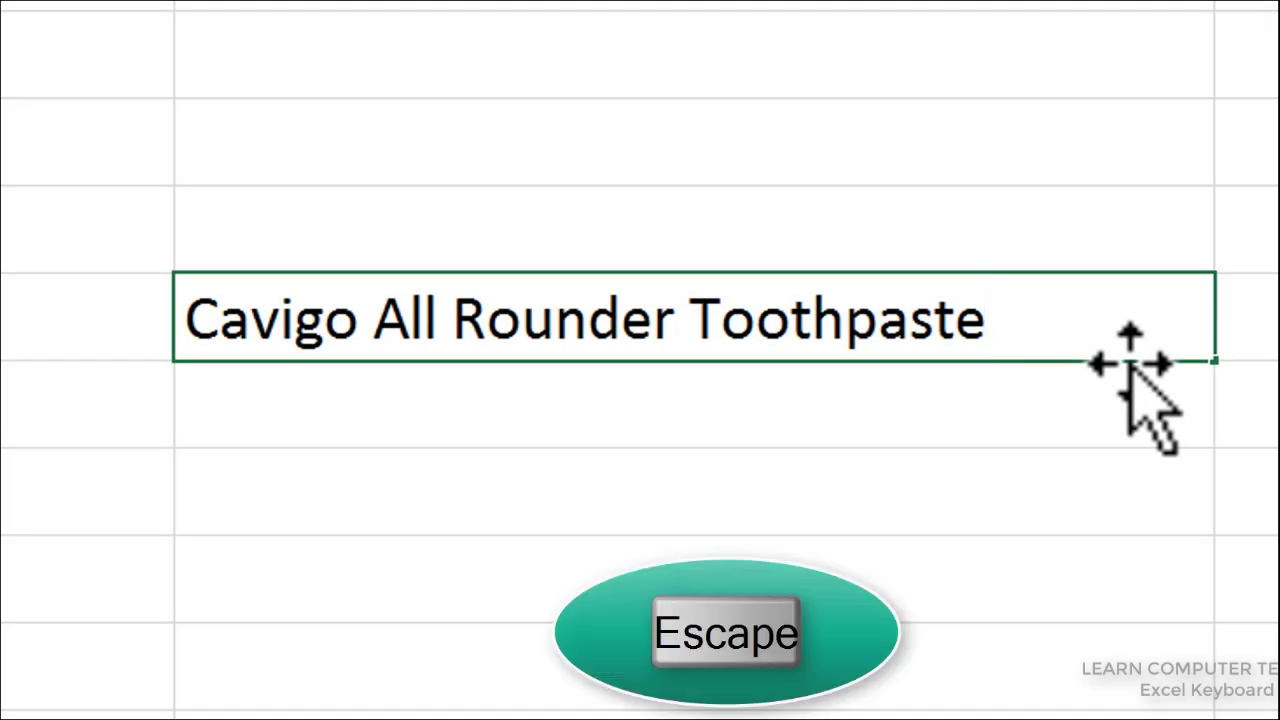
pyautogui.press('F2')
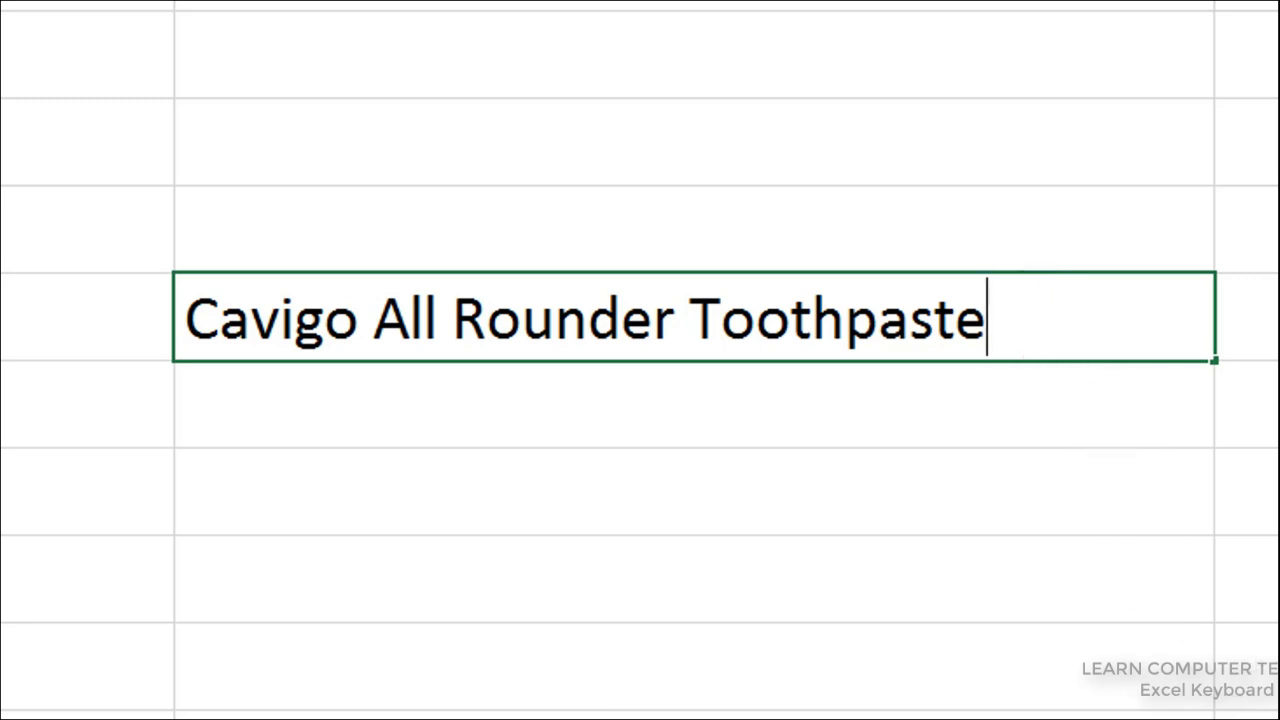
pyautogui.write('100g')
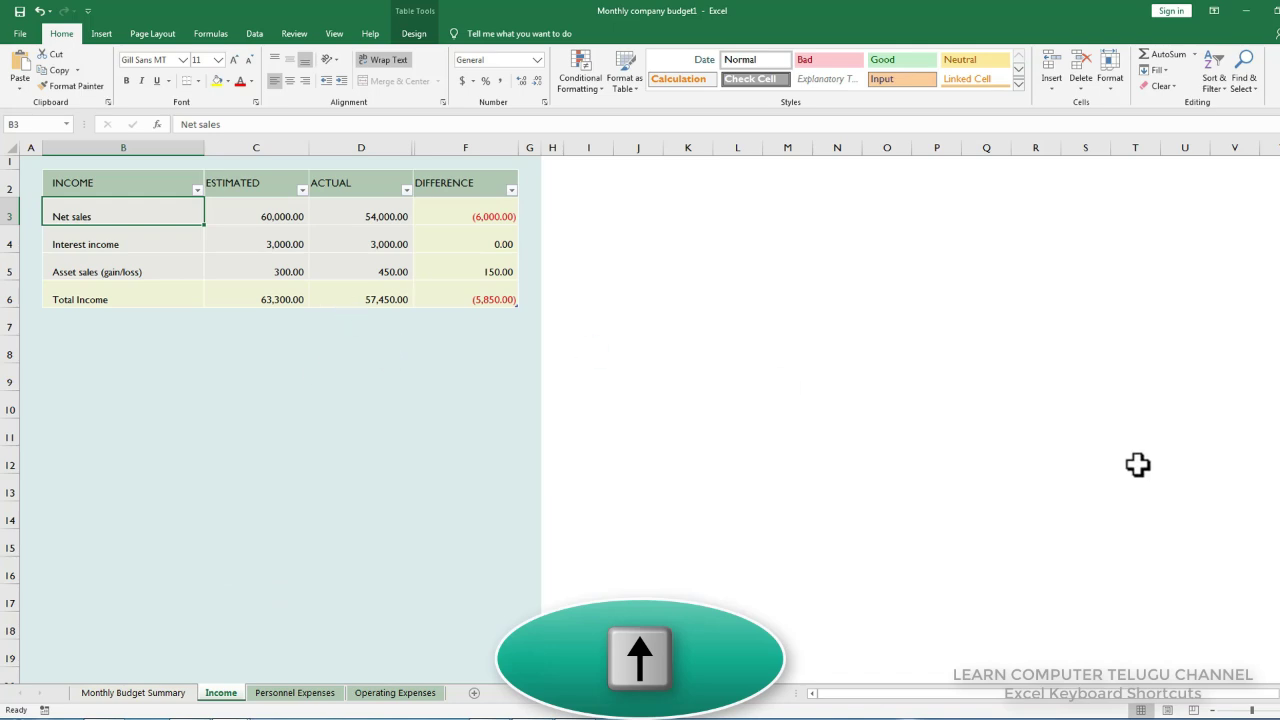
pyautogui.click(265, 272)
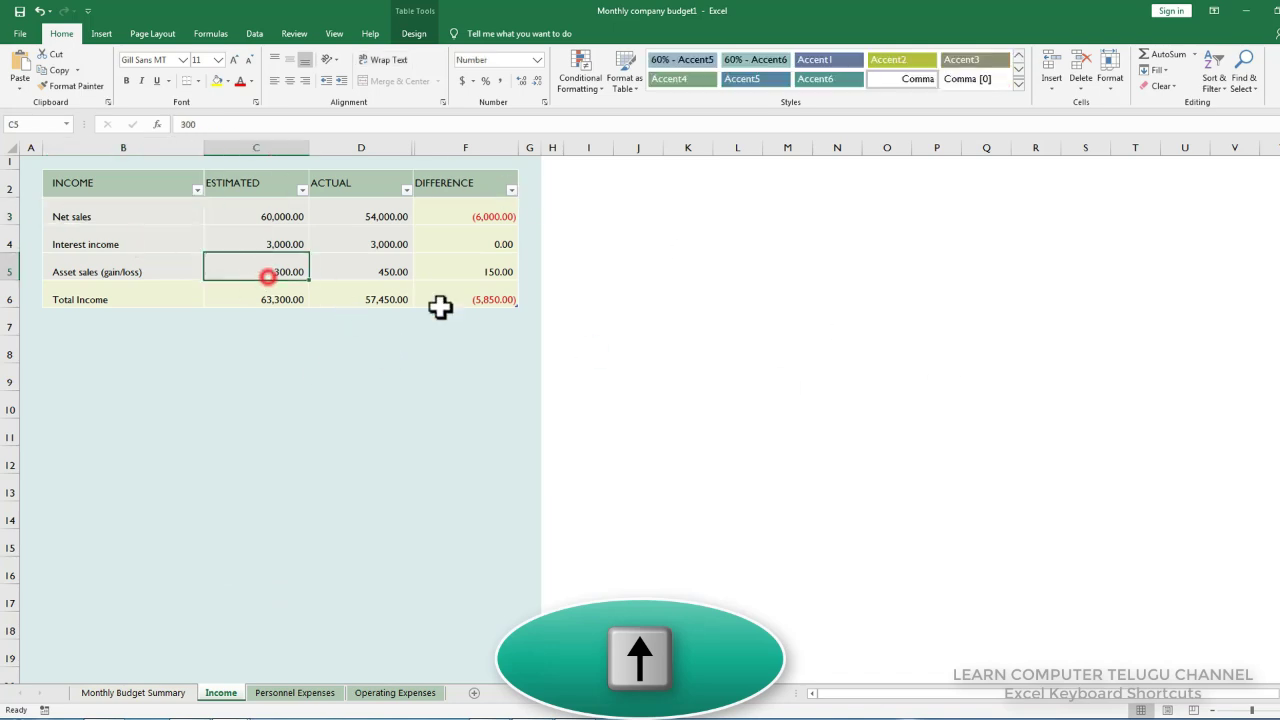
pyautogui.press('Up')
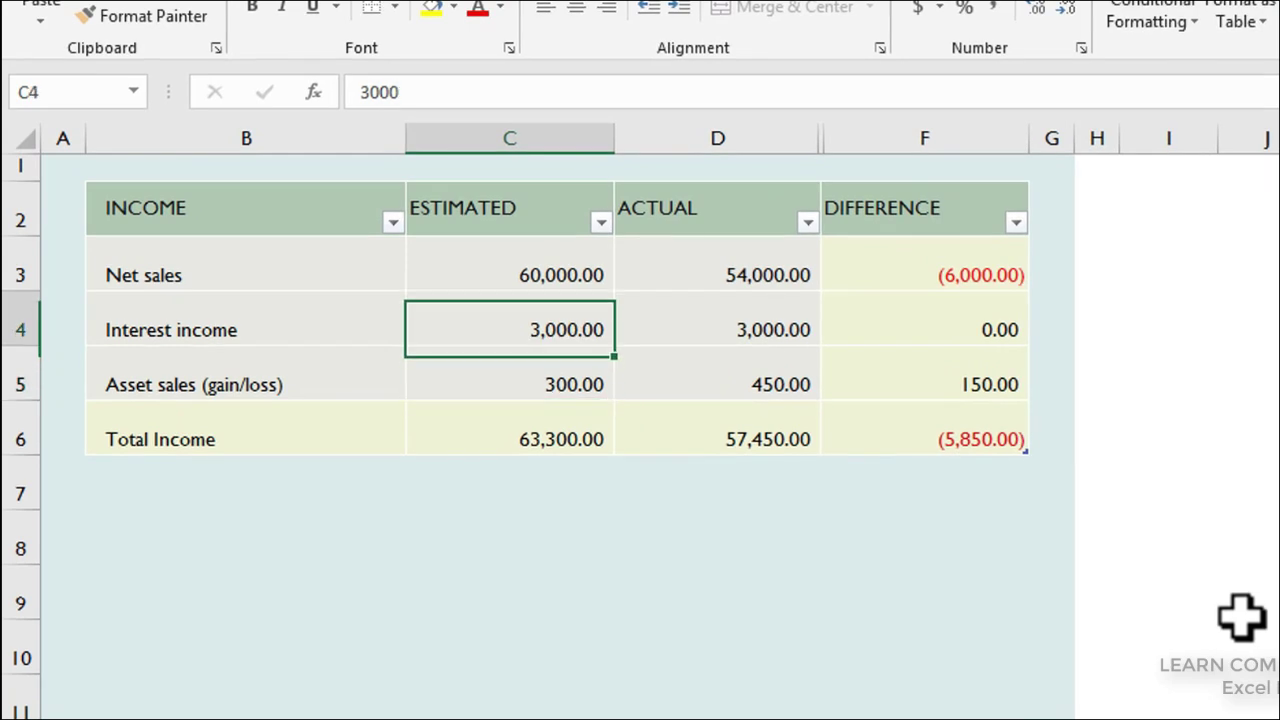
pyautogui.press('Up')
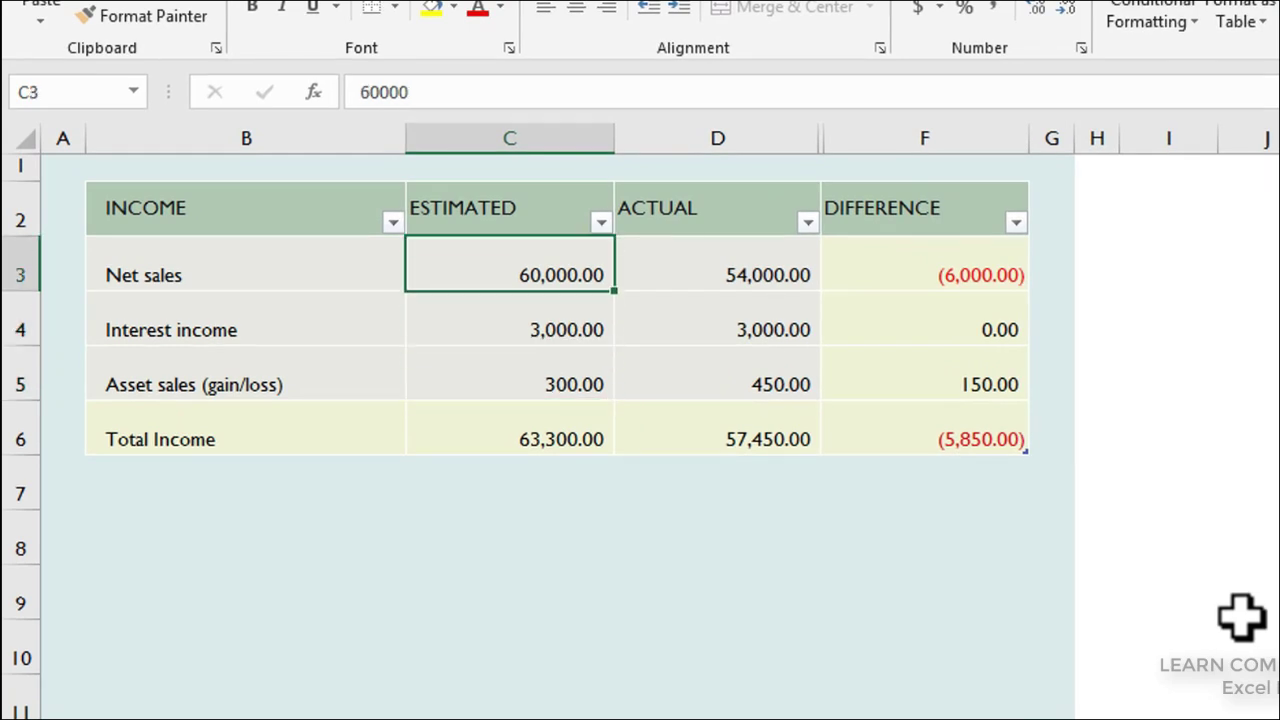
pyautogui.press('Down')
pyautogui.press('Down')
pyautogui.press('Down')
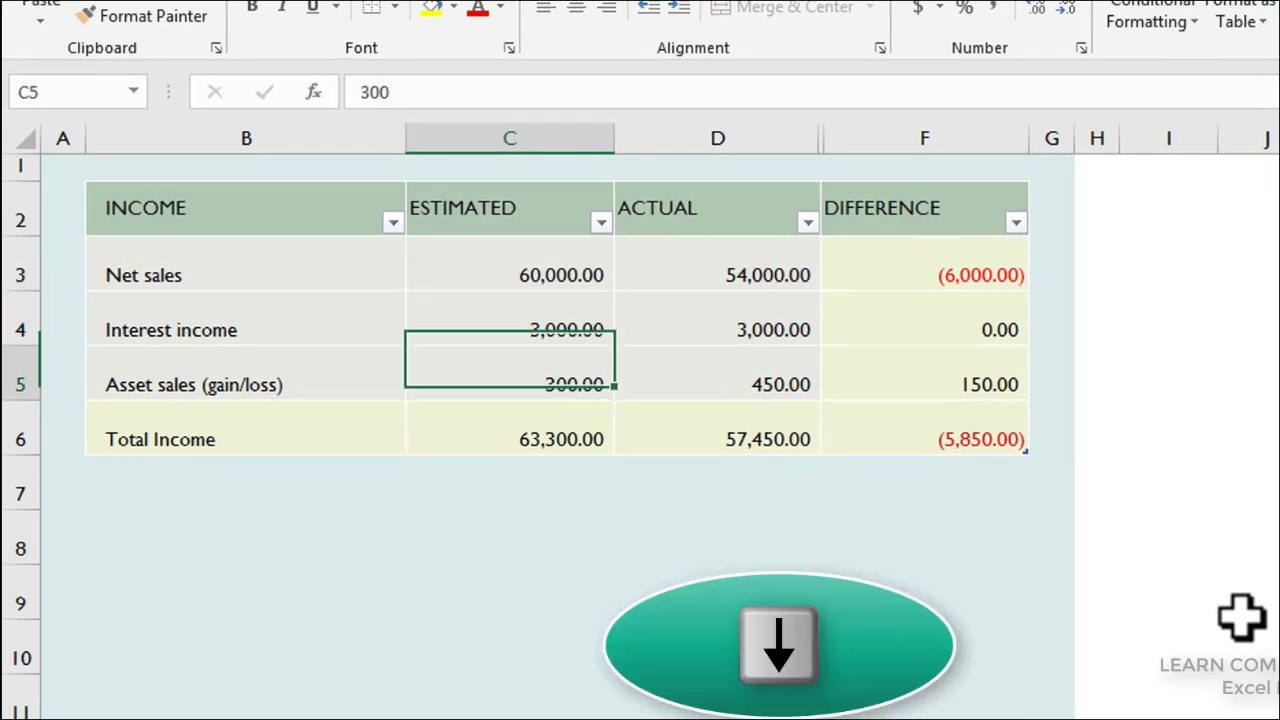
pyautogui.press('Down')
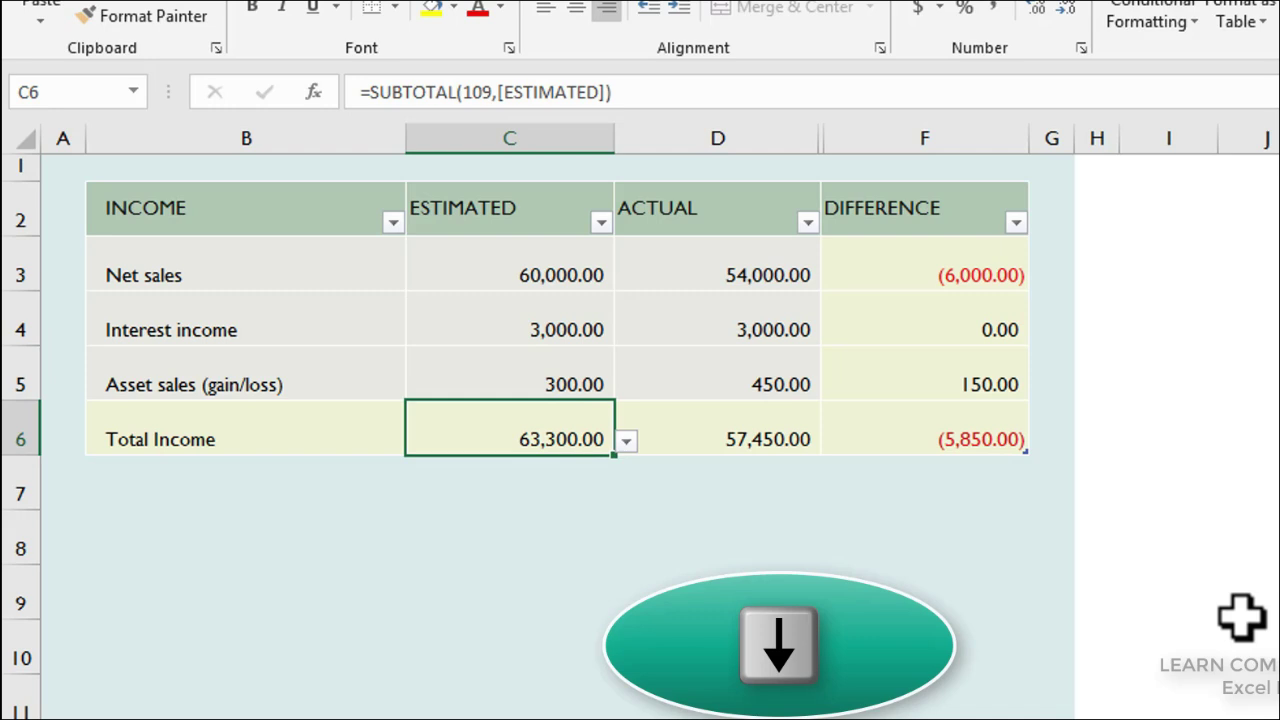
pyautogui.press('Left')
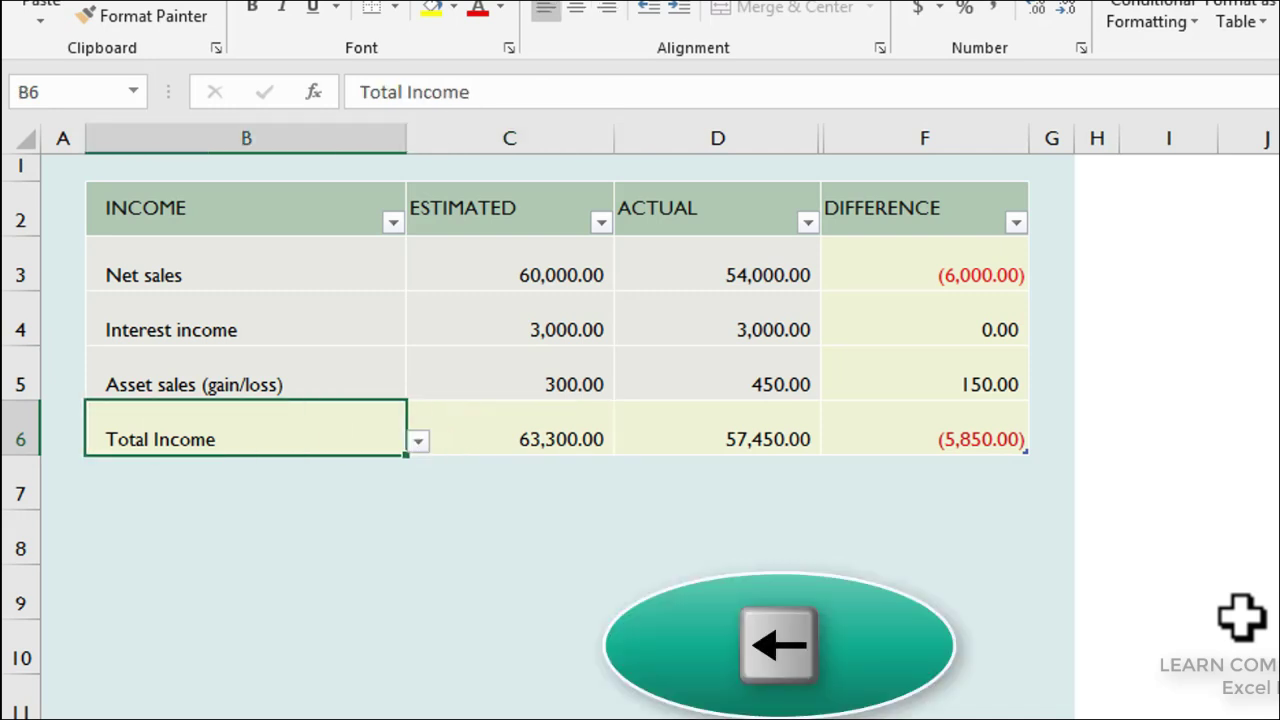
pyautogui.press('Left')
pyautogui.press('Right')
pyautogui.press('Right')
pyautogui.press('Left')
pyautogui.press('Right')
pyautogui.press('Right')
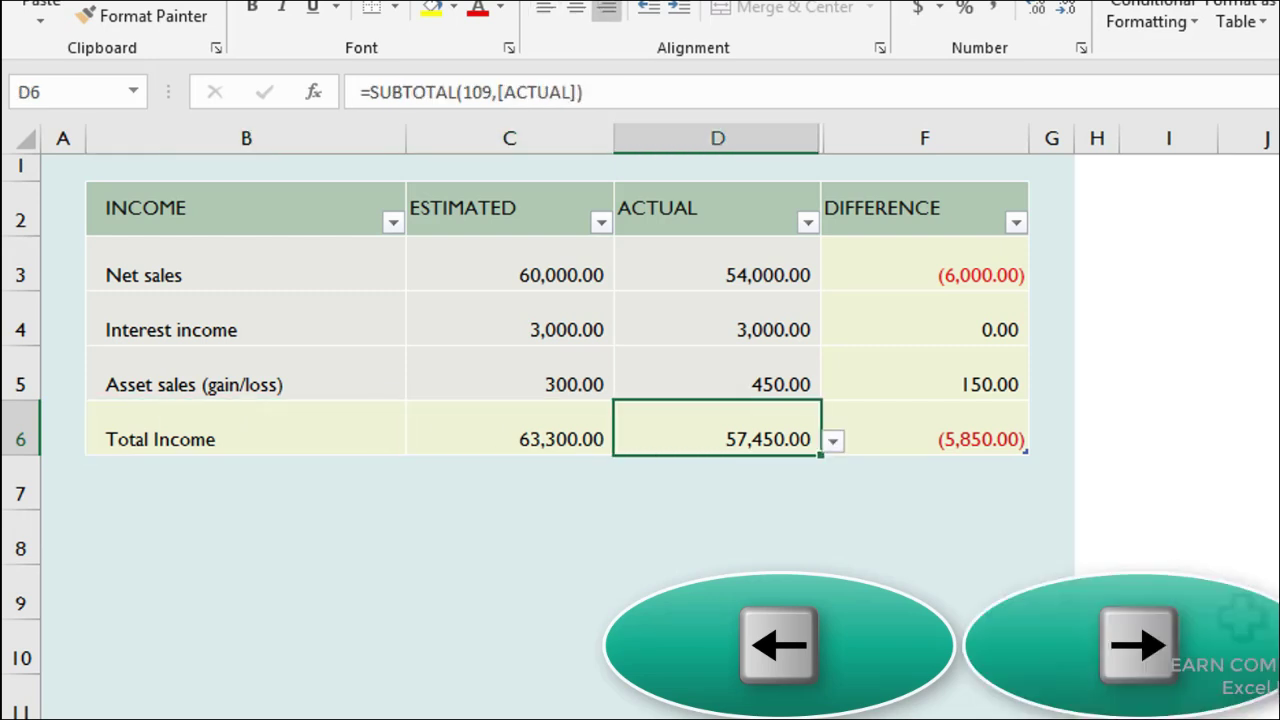
pyautogui.press('Right')
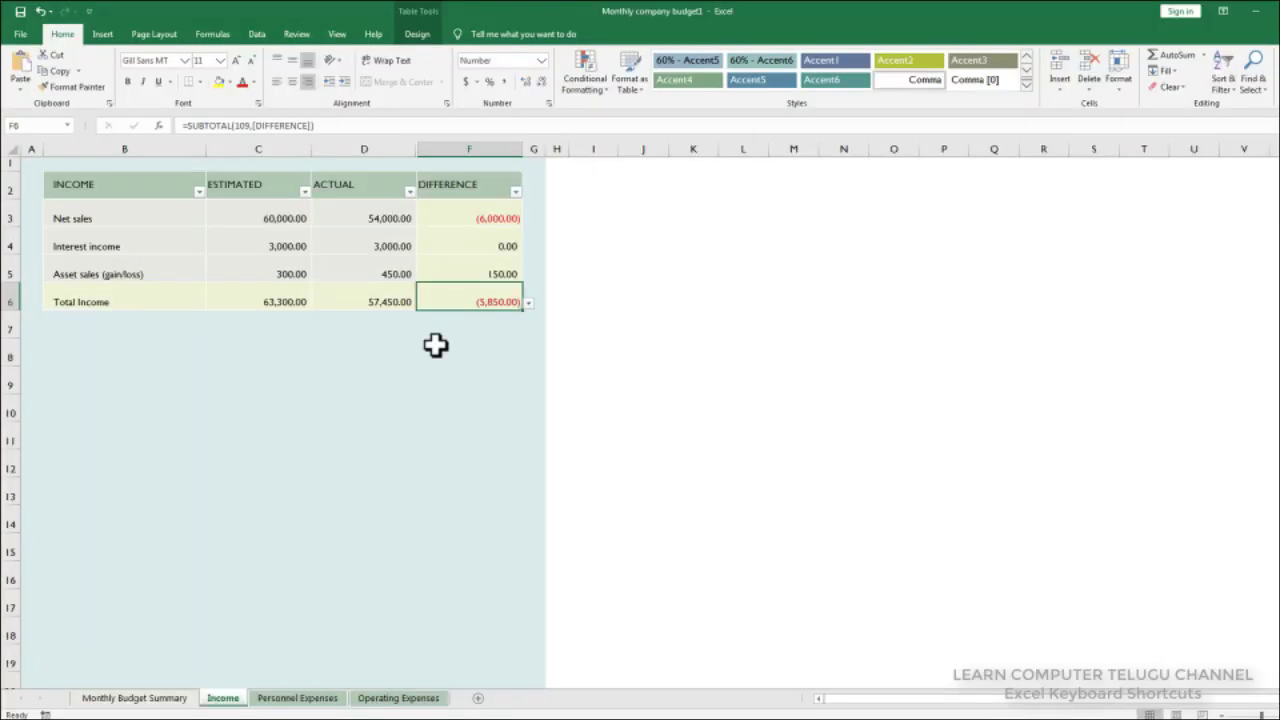
pyautogui.click(86, 188)
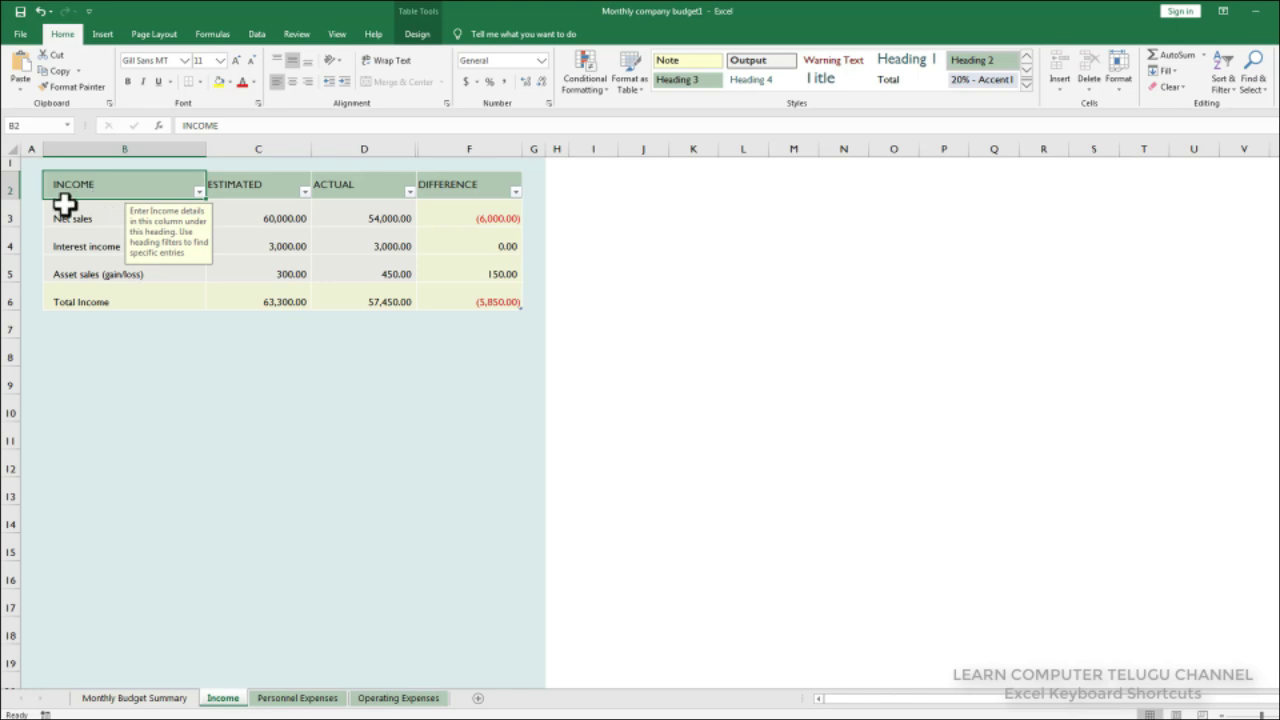
pyautogui.click(27, 161)
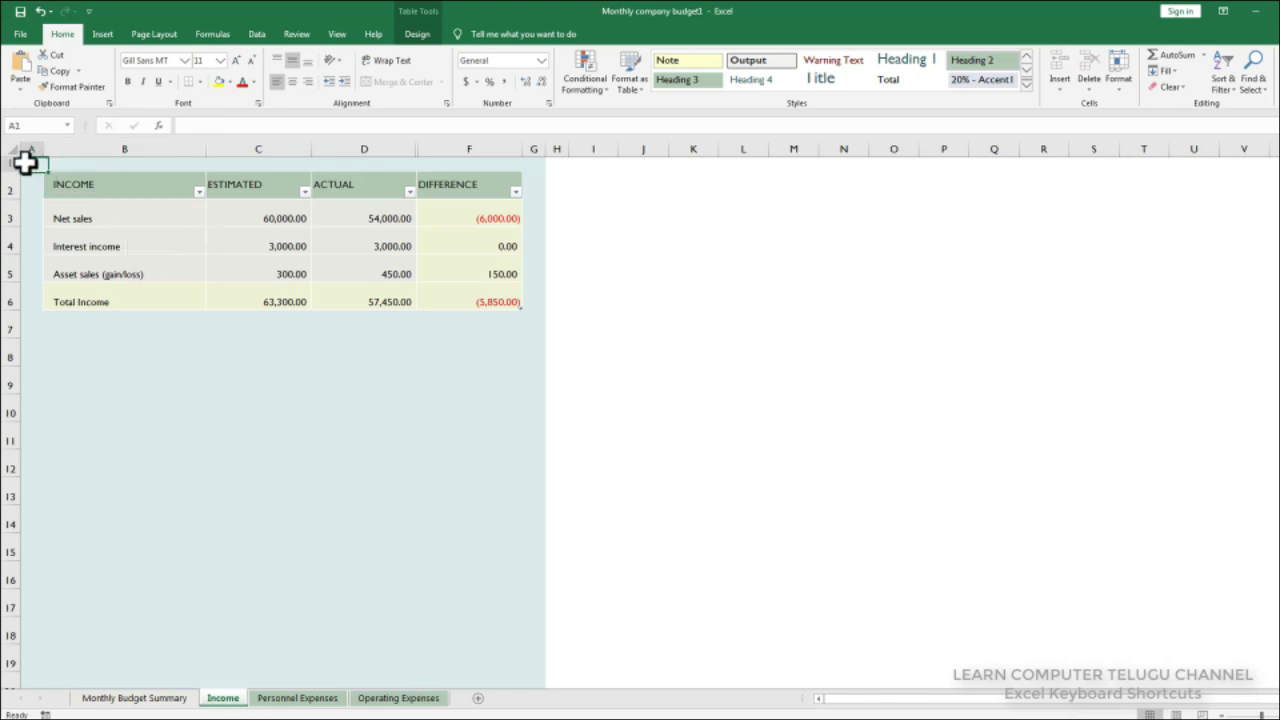
pyautogui.click(1247, 650)
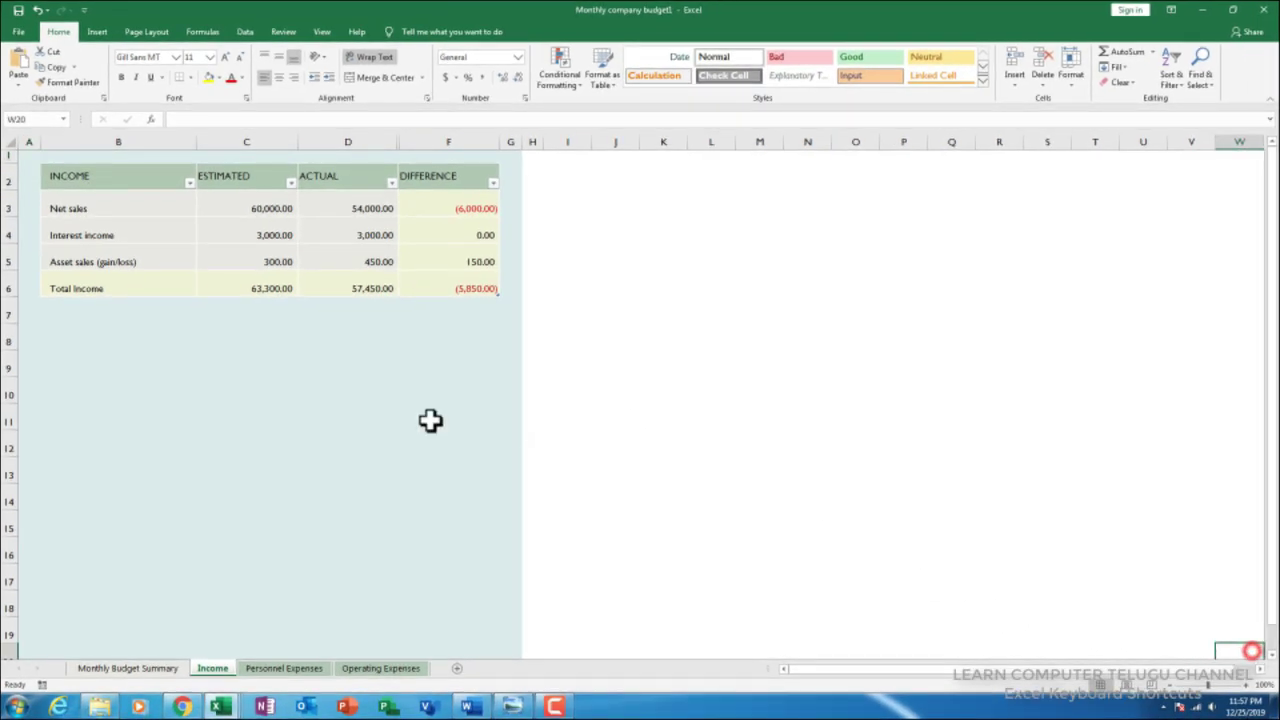
pyautogui.click(32, 157)
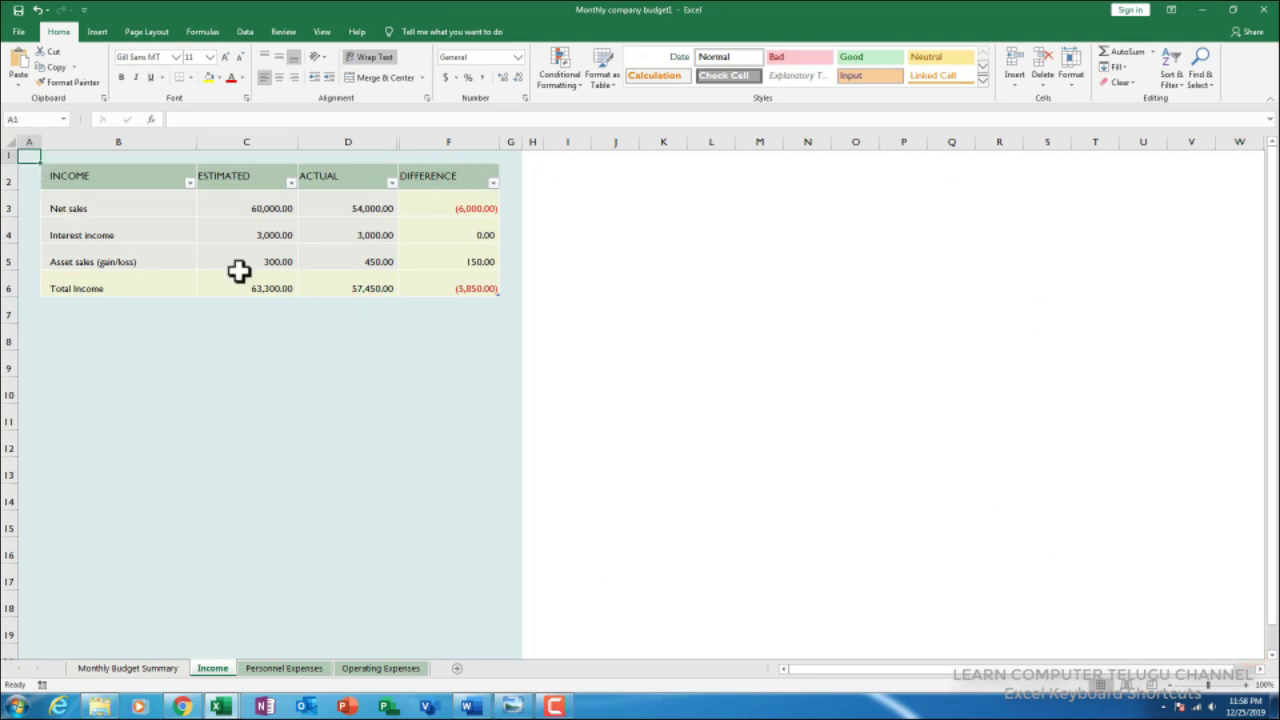
pyautogui.press('pagedown')
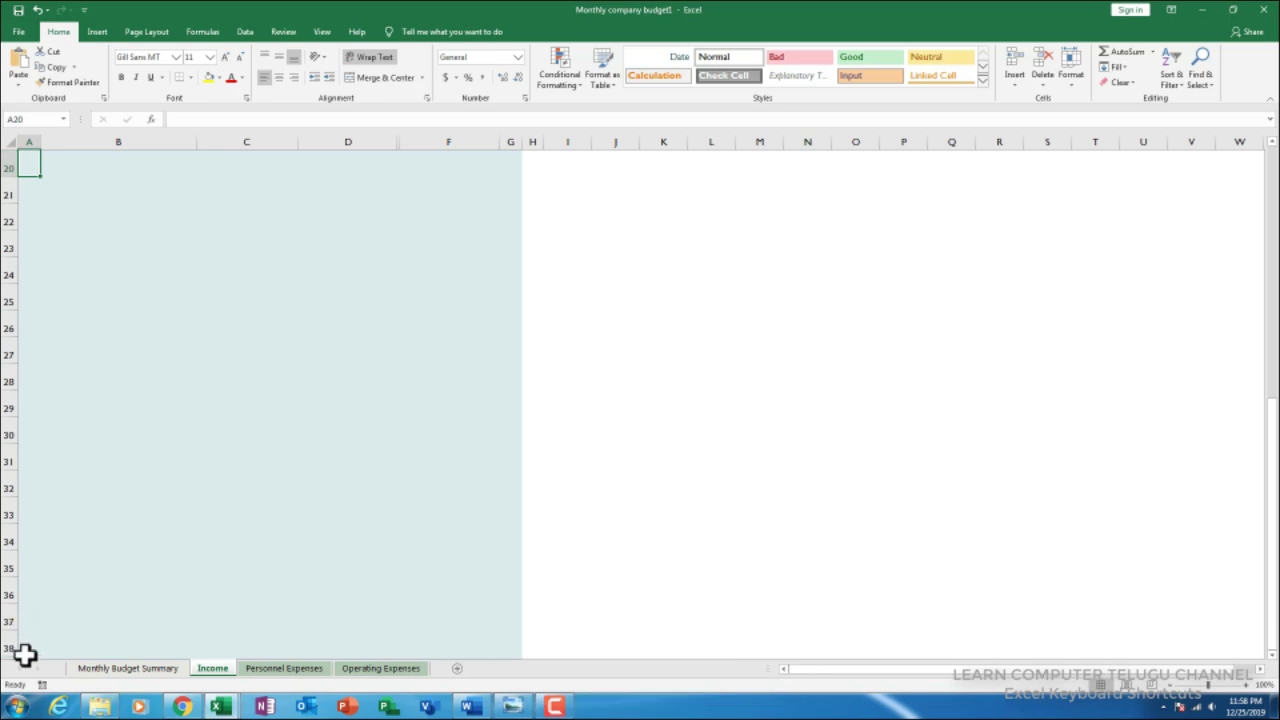
pyautogui.press('pagedown')
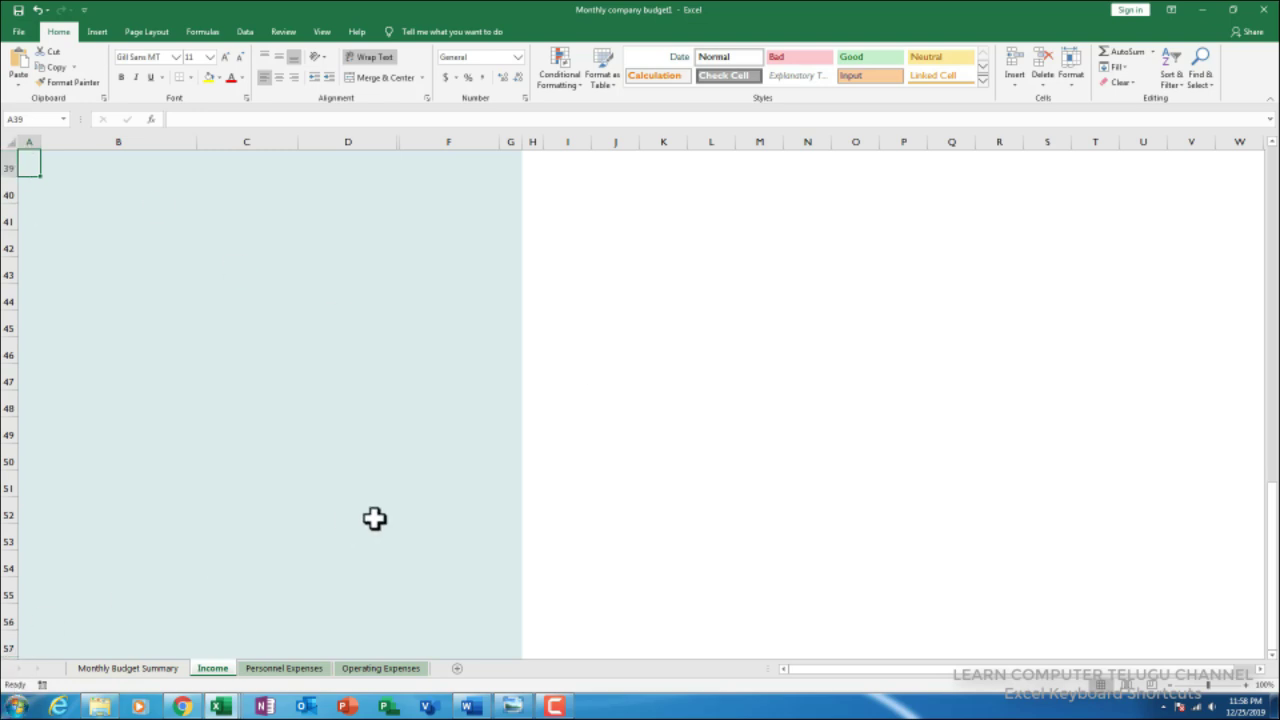
pyautogui.press('pagedown')
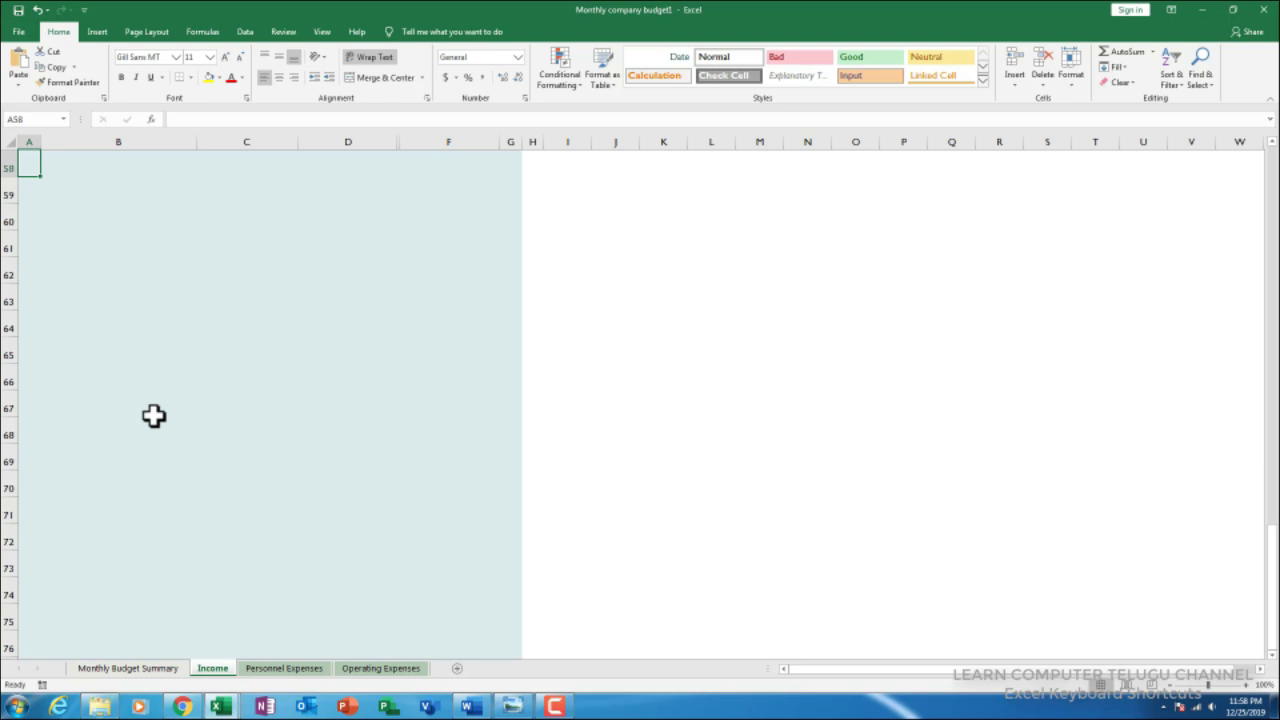
pyautogui.press('pageup')
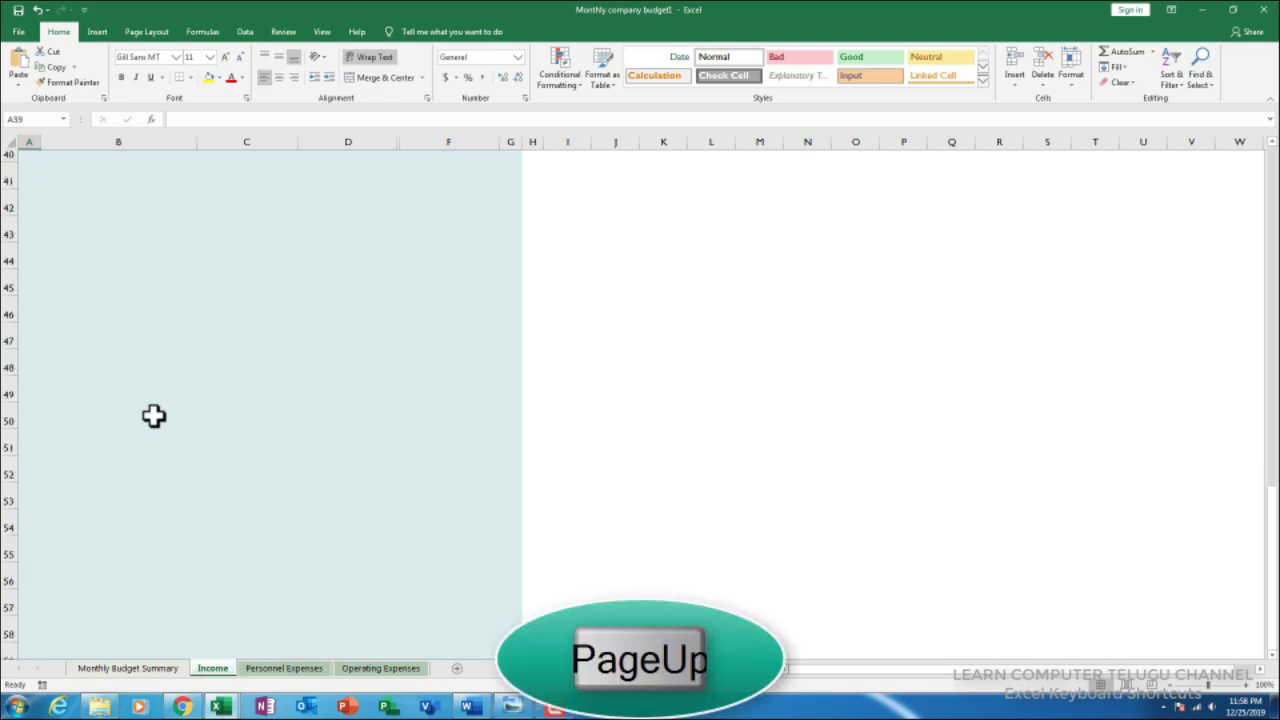
pyautogui.press('pageup')
pyautogui.press('pageup')
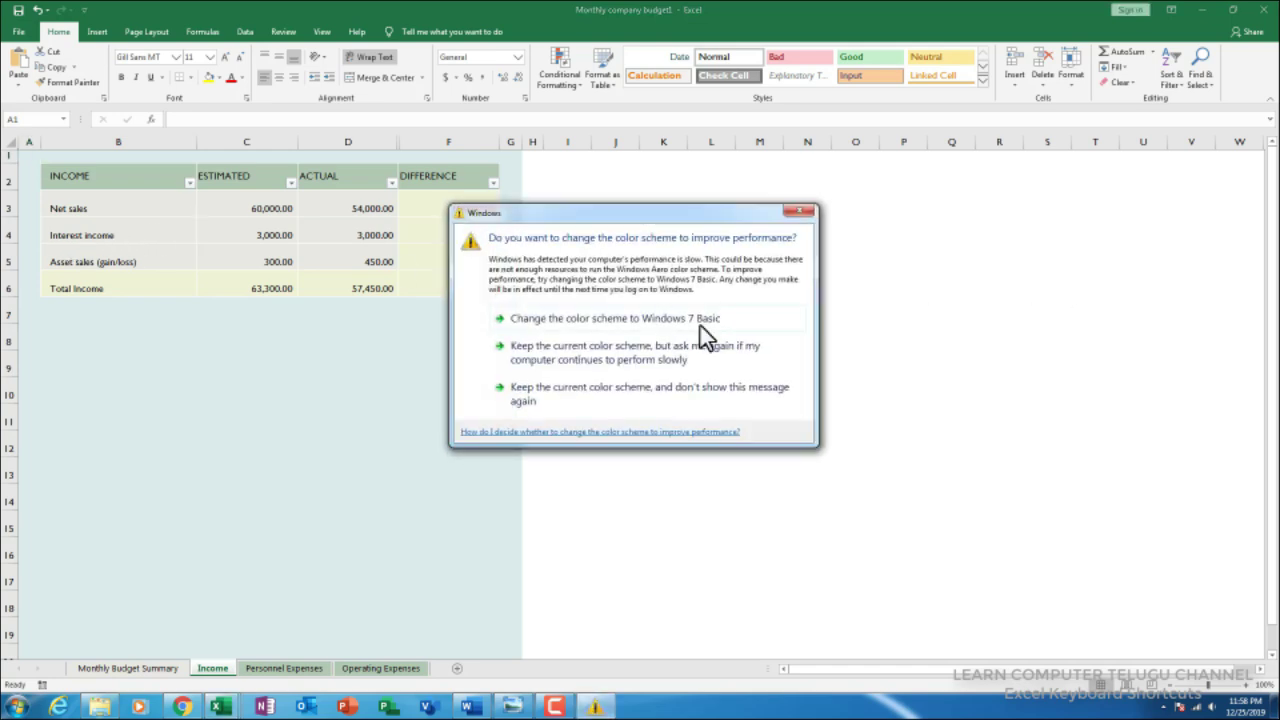
# - Dismiss the colour-scheme prompt and view Monthly Budget Summary, Personnel Expenses, then Income
pyautogui.click(797, 213)
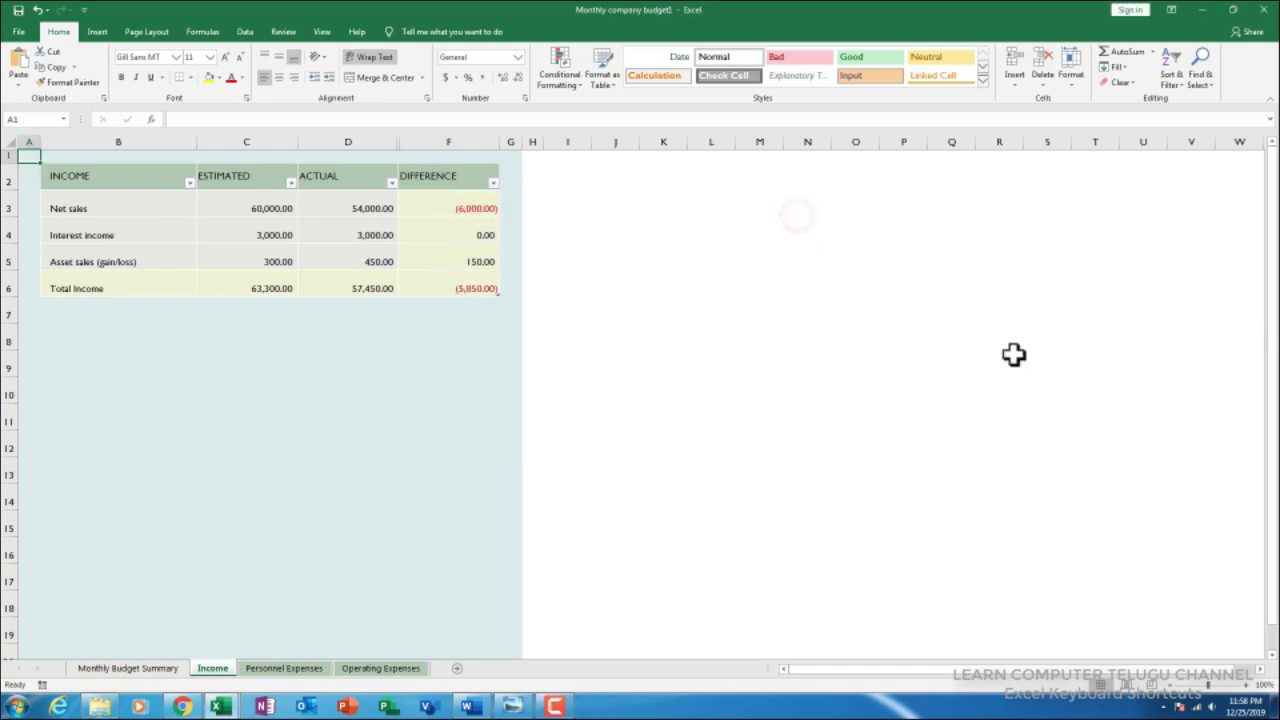
pyautogui.click(136, 668)
pyautogui.click(275, 668)
pyautogui.click(212, 668)
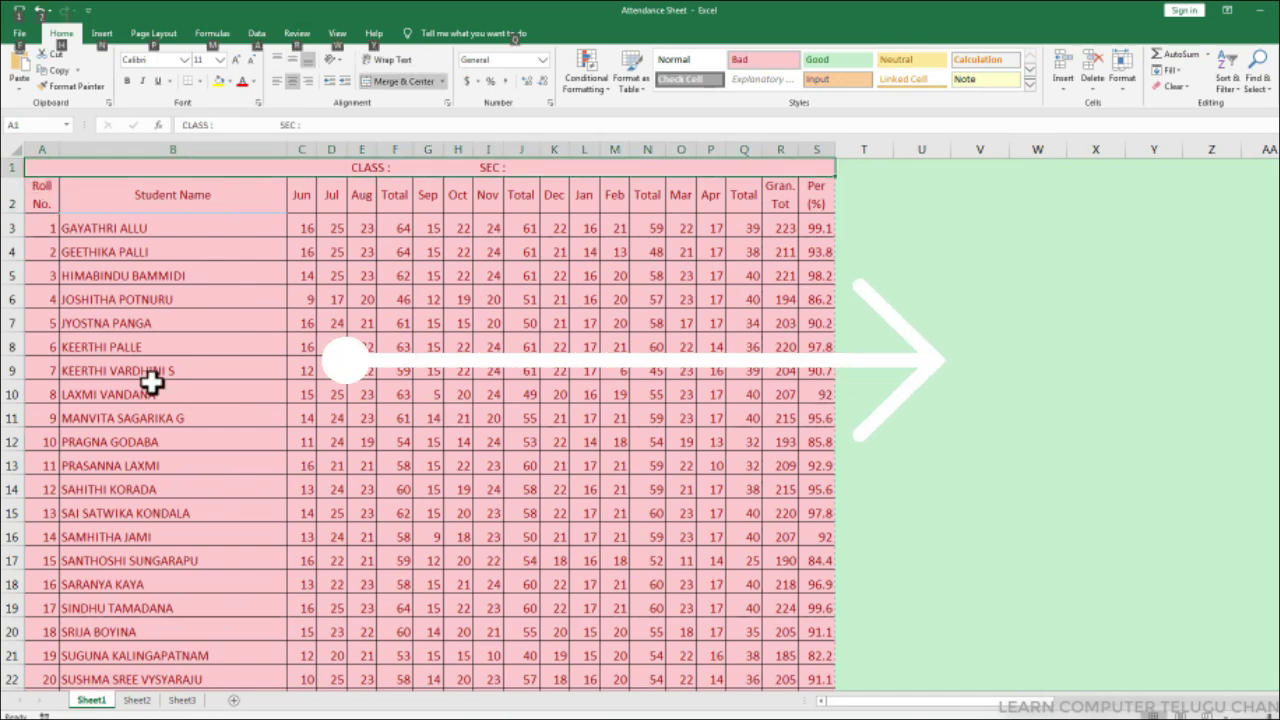
# - Page right to column AX and back with Alt+Page Down/Up, then drag the horizontal scrollbar right
pyautogui.press('Right')
pyautogui.press('Right')
pyautogui.press('Right')
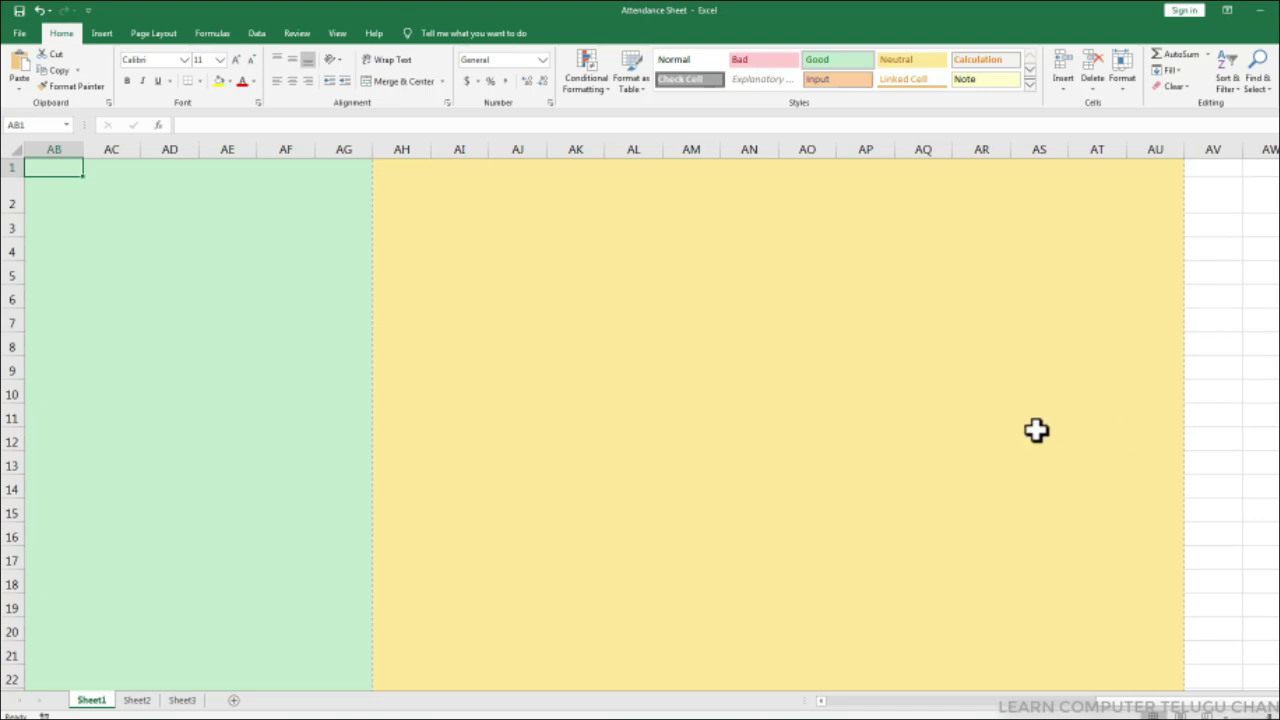
pyautogui.hotkey('alt', 'pagedown')
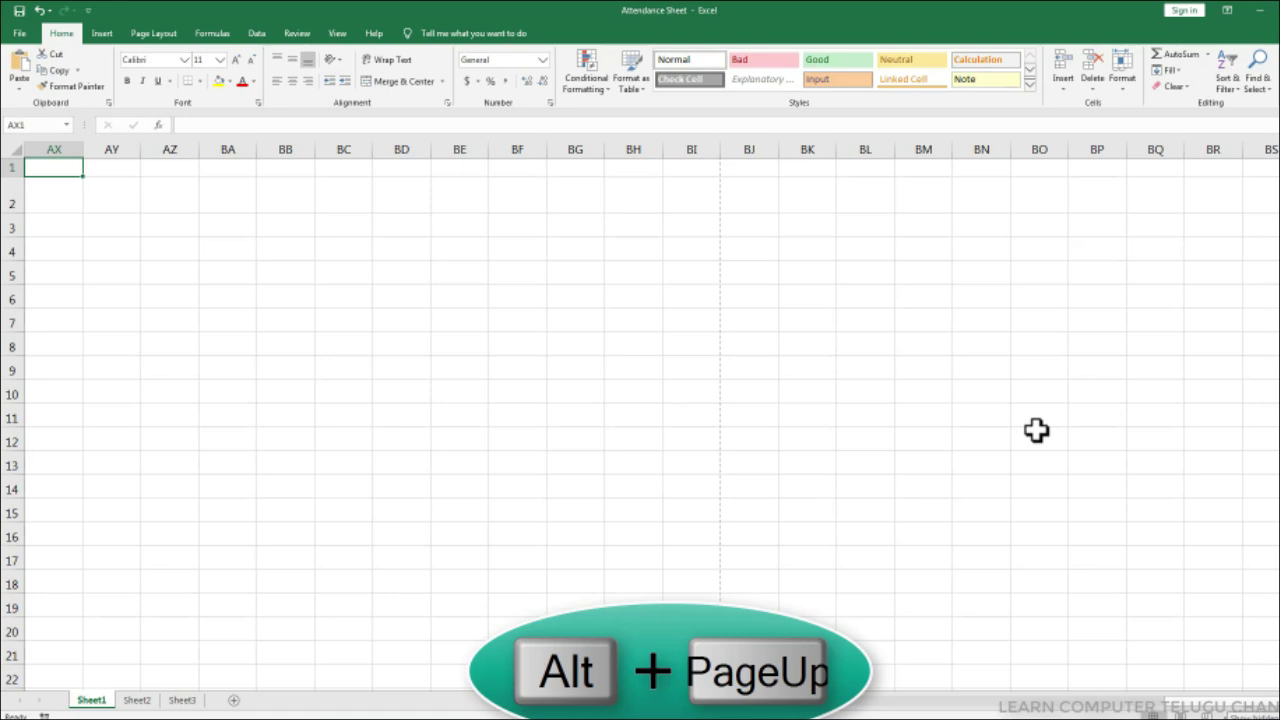
pyautogui.hotkey('alt', 'pageup')
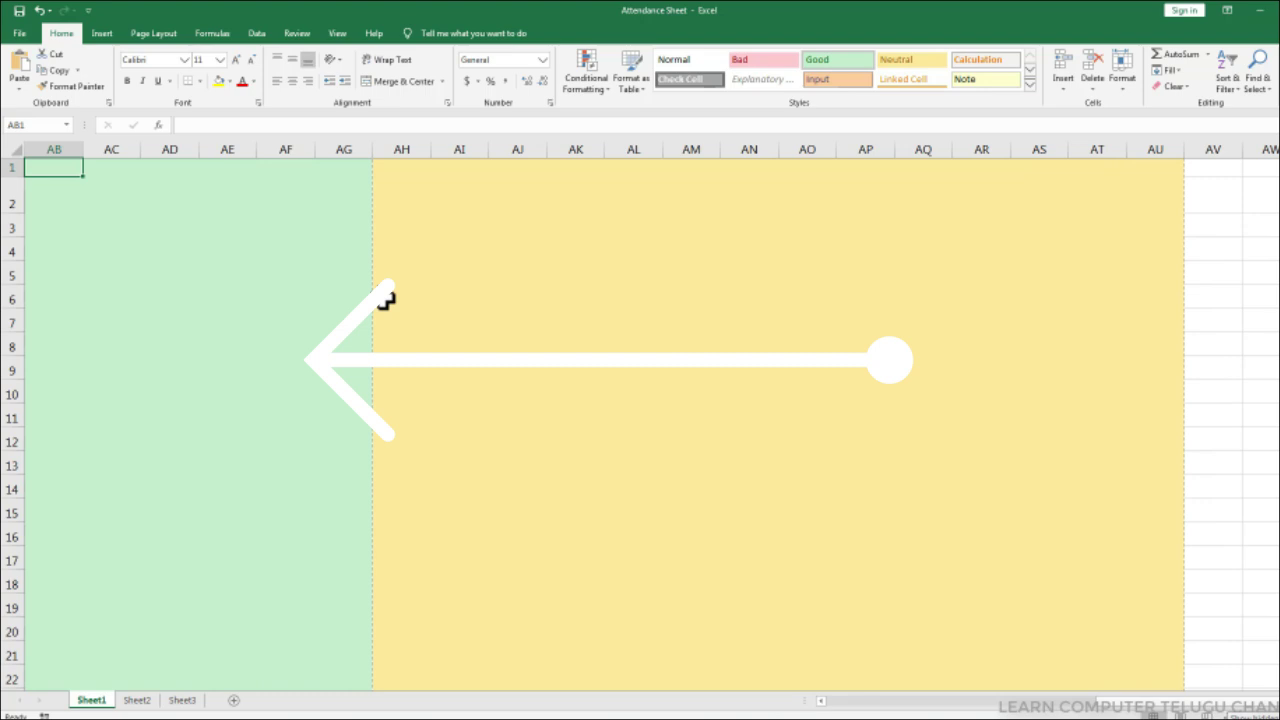
pyautogui.hotkey('alt', 'pageup')
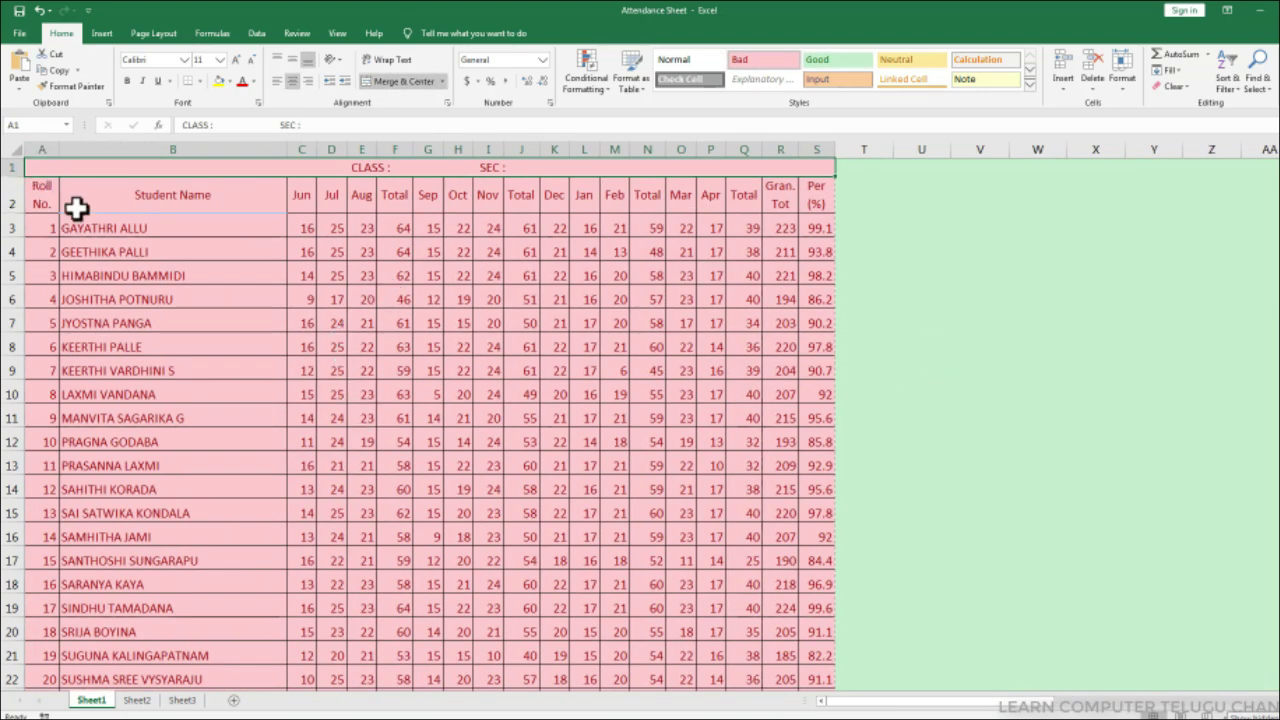
pyautogui.moveTo(980, 705); pyautogui.dragTo(1243, 712)
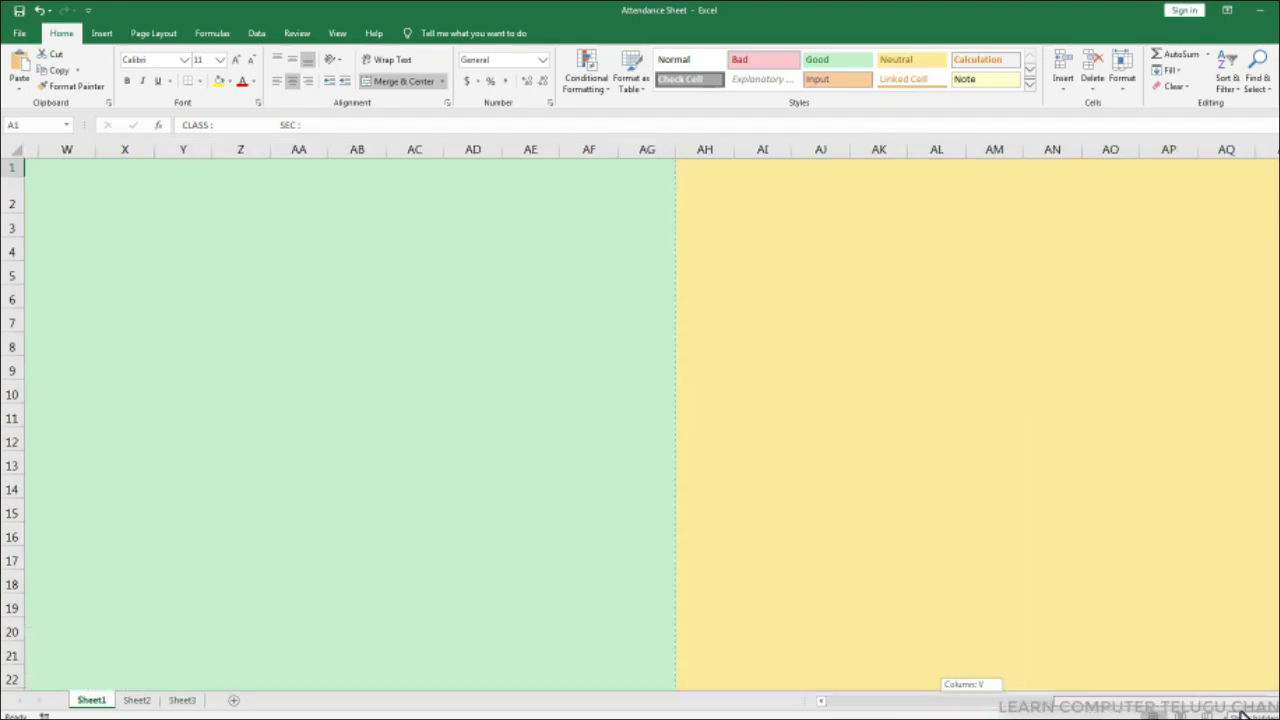
pyautogui.moveTo(1243, 712); pyautogui.dragTo(1276, 710)
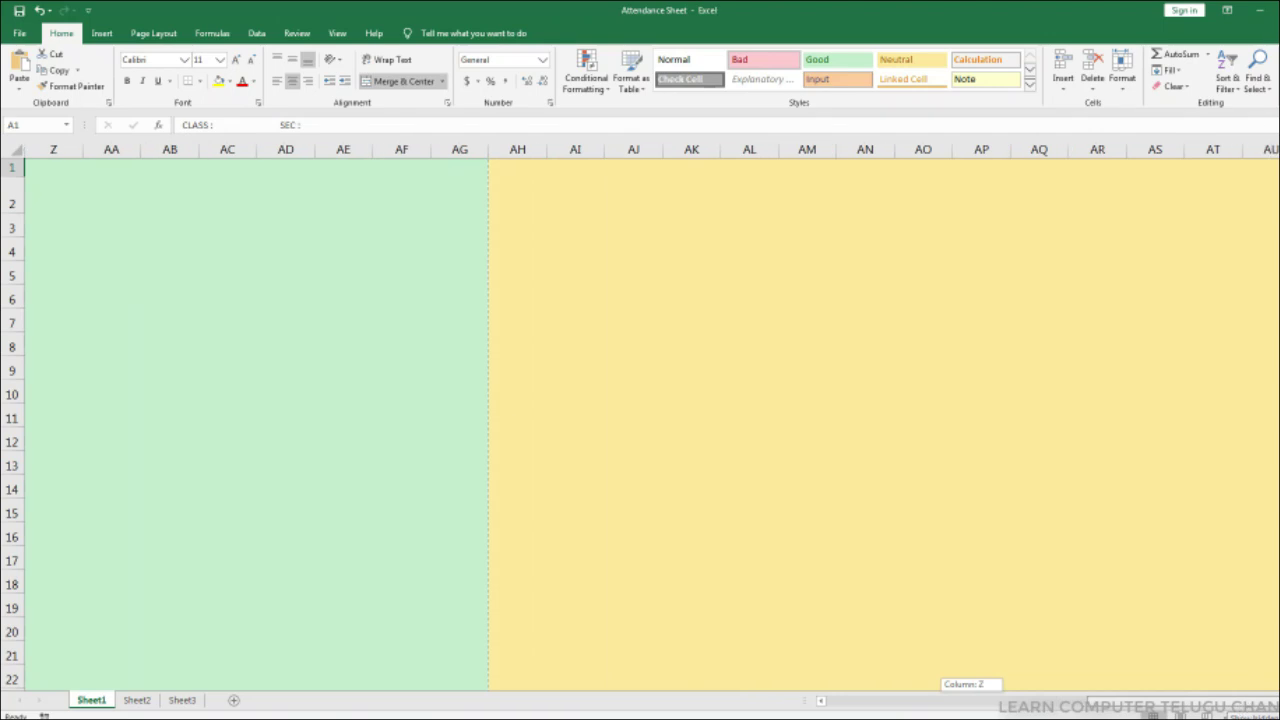
pyautogui.moveTo(1085, 708); pyautogui.dragTo(634, 560)
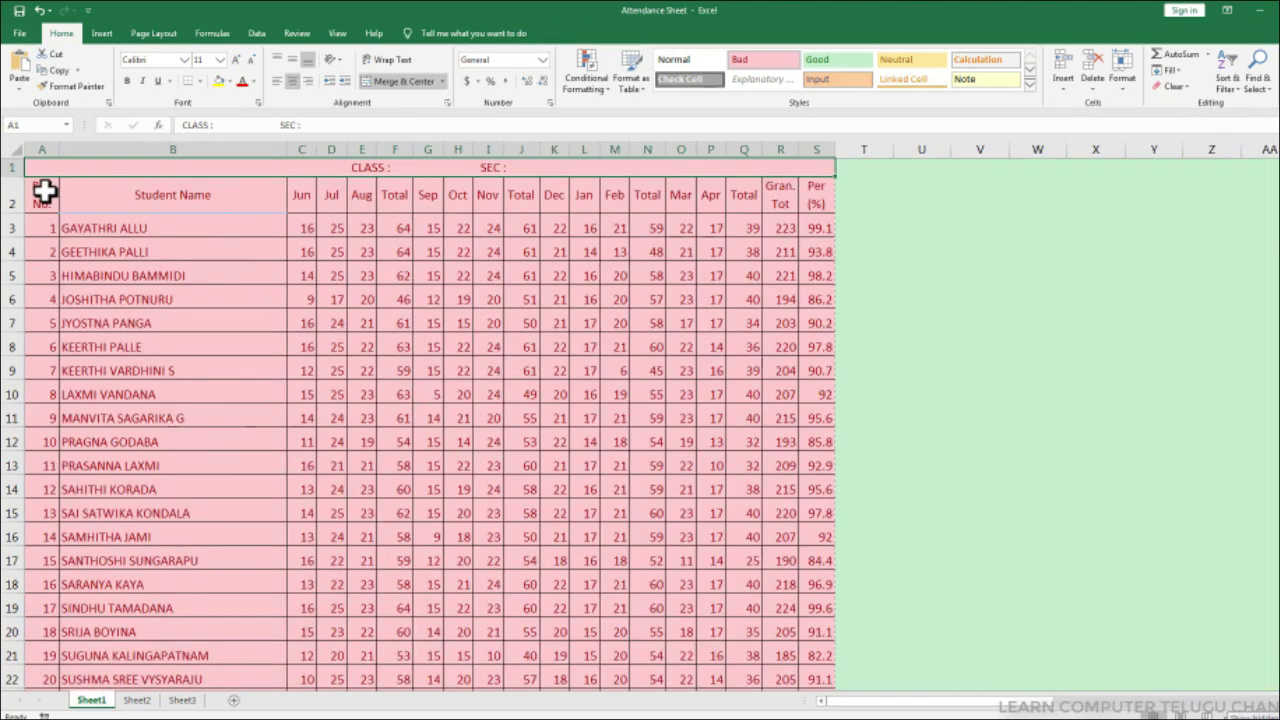
pyautogui.click(42, 192)
pyautogui.press('alt')
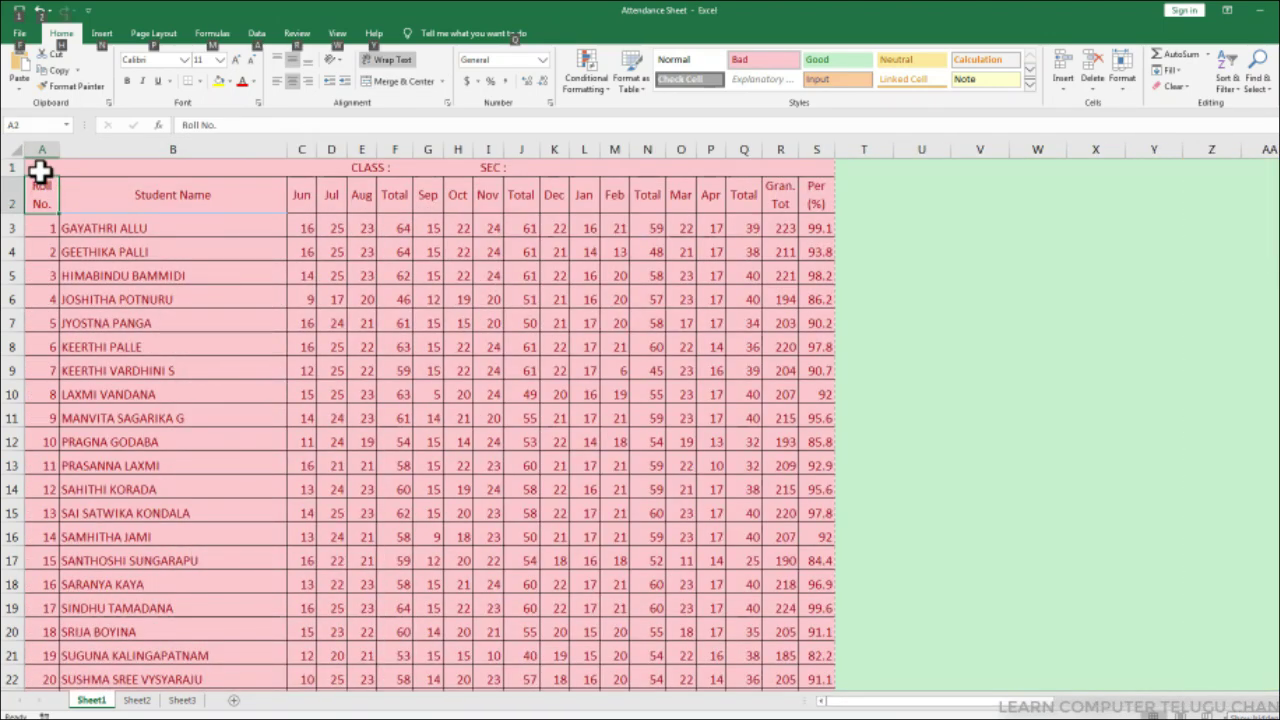
pyautogui.hotkey('alt', 'pagedown')
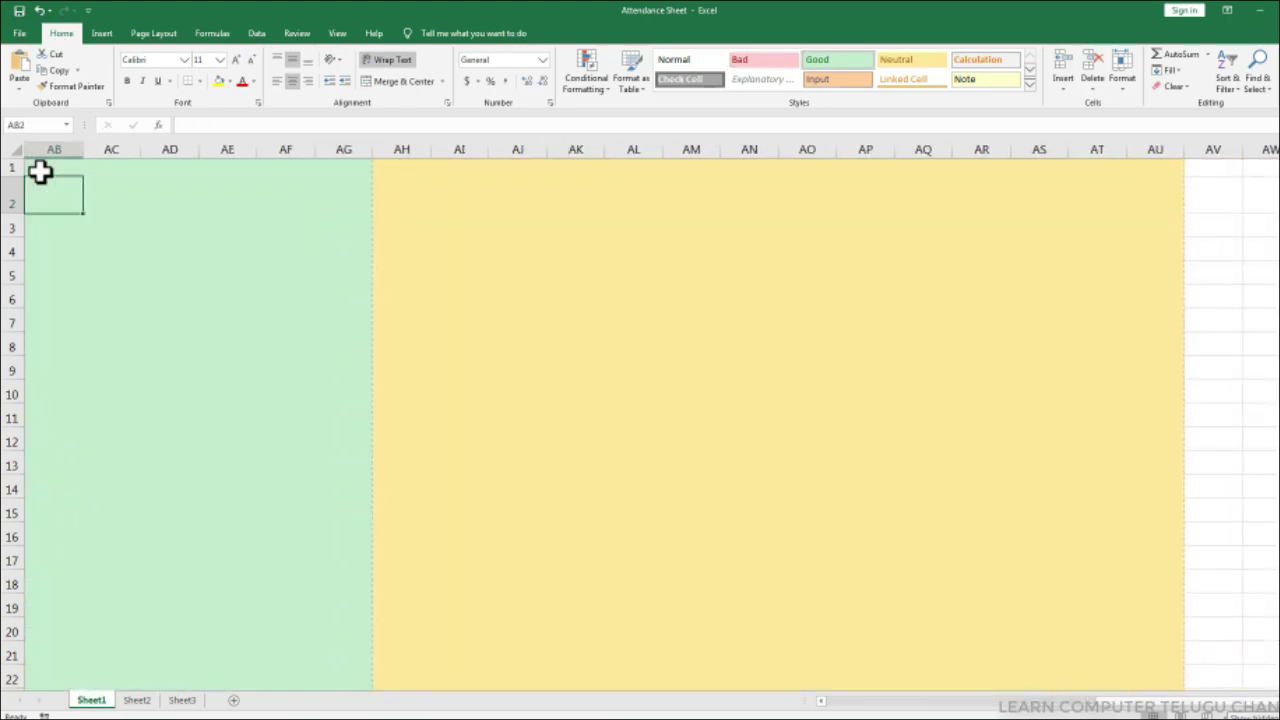
pyautogui.hotkey('alt', 'pagedown')
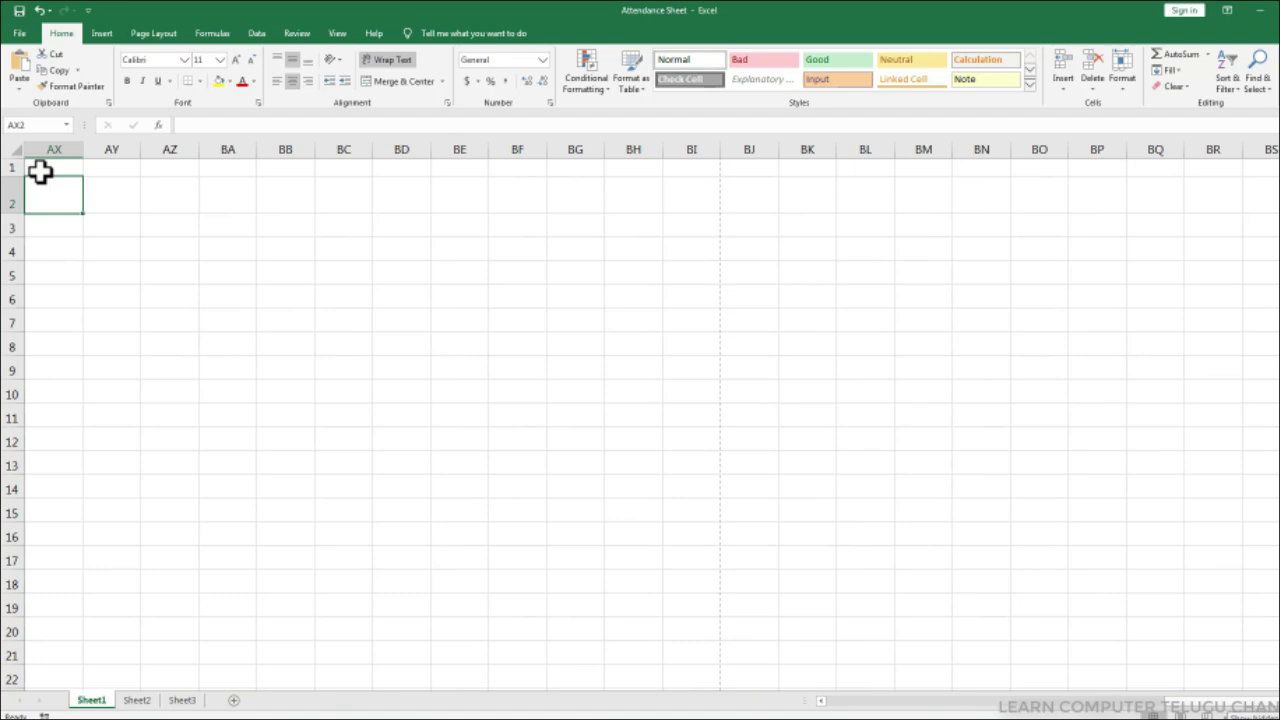
pyautogui.press('alt')
pyautogui.hotkey('alt', 'pageup')
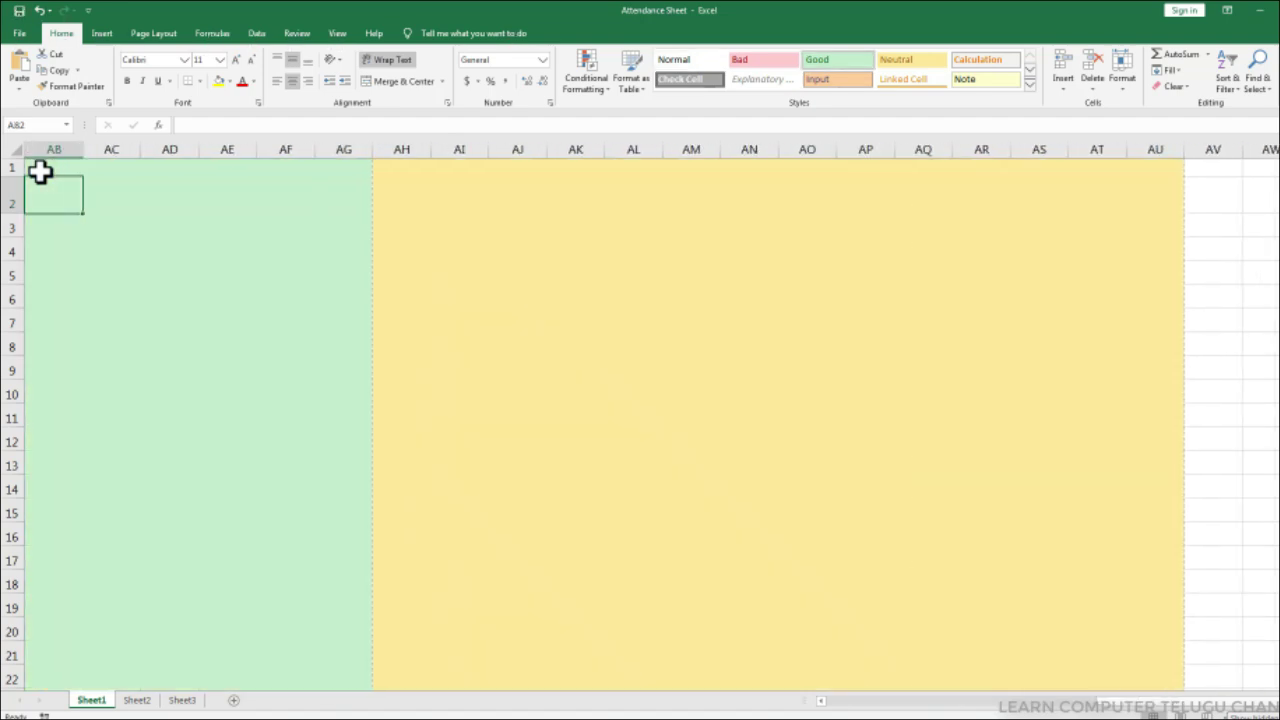
pyautogui.hotkey('alt', 'pageup')
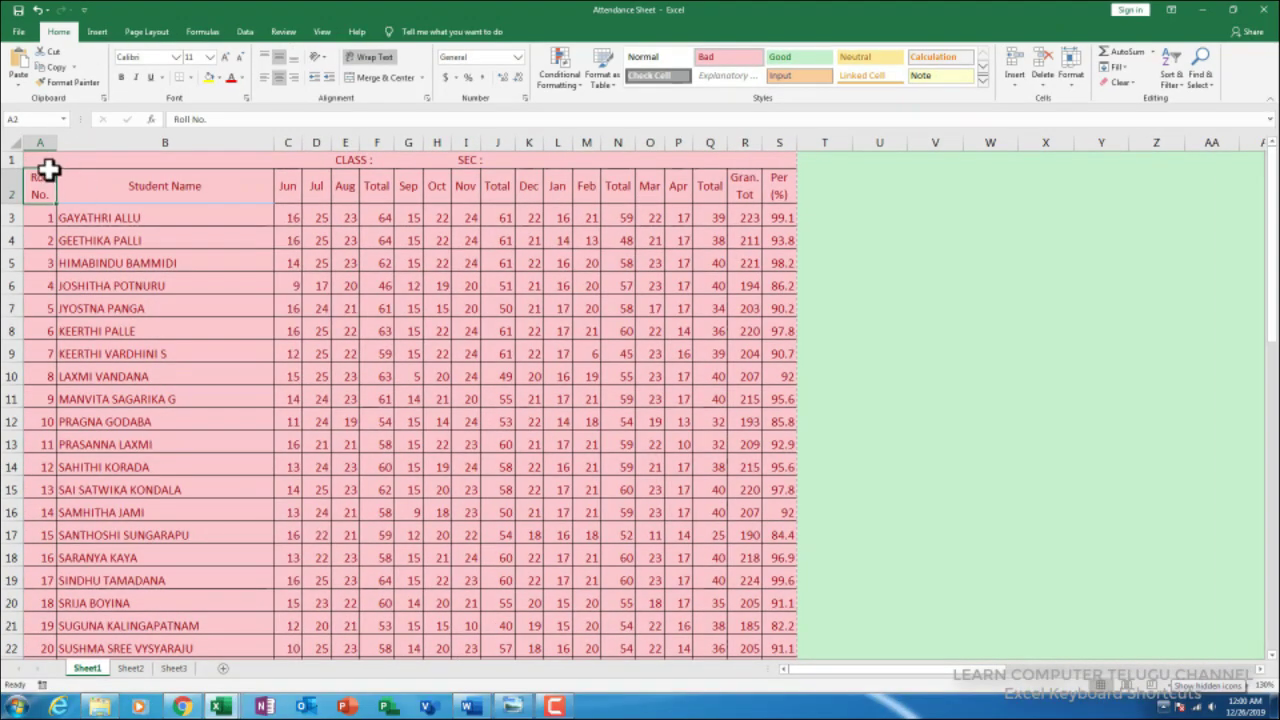
pyautogui.click(44, 174)
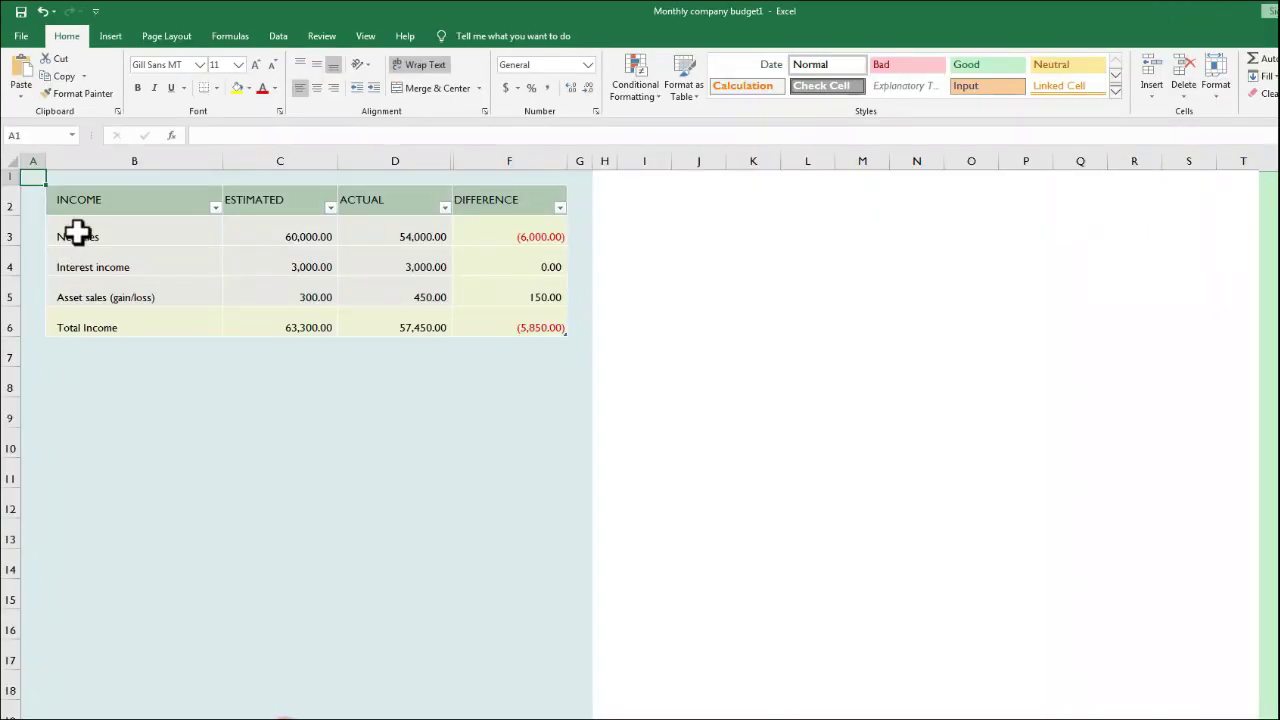
# - Select B2, scroll to the top, and try empty cells A1 and G6 before returning to B2
pyautogui.click(75, 200)
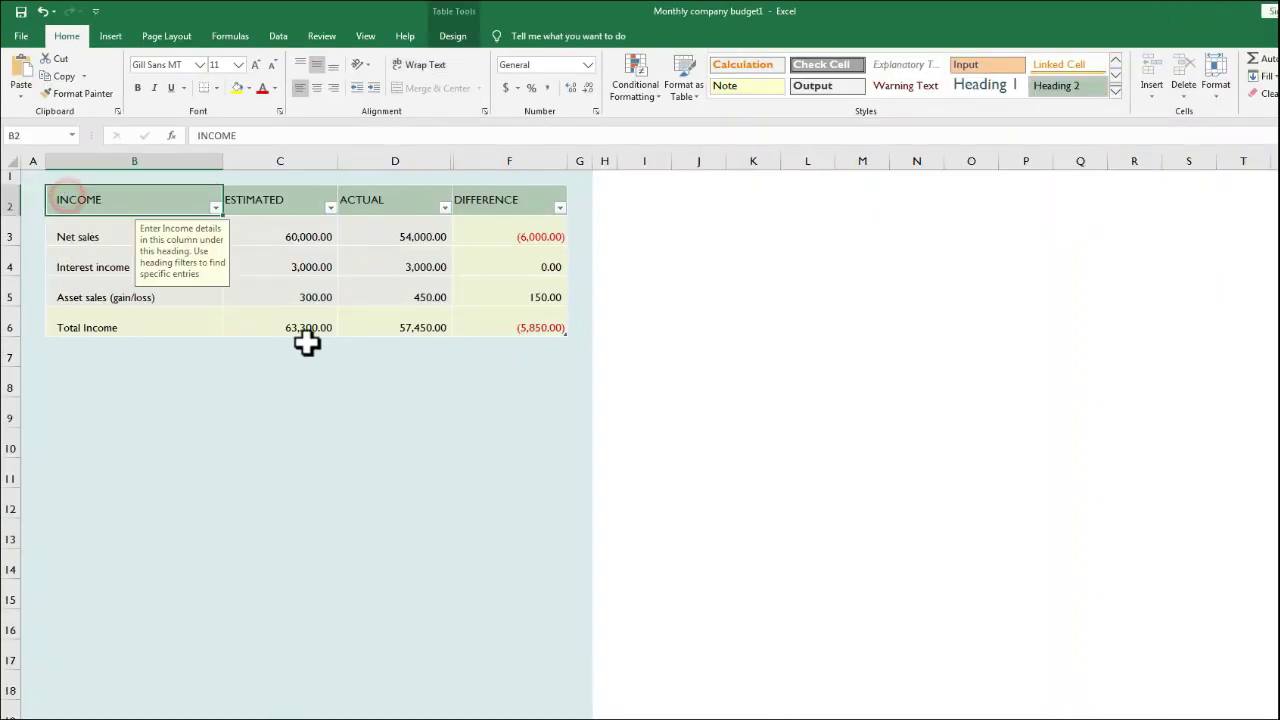
pyautogui.keyDown('ctrl'); pyautogui.scroll(1, 990, 694); pyautogui.keyUp('ctrl')
pyautogui.keyDown('ctrl'); pyautogui.scroll(1, 980, 694); pyautogui.keyUp('ctrl')
pyautogui.keyDown('ctrl'); pyautogui.scroll(1, 966, 691); pyautogui.keyUp('ctrl')
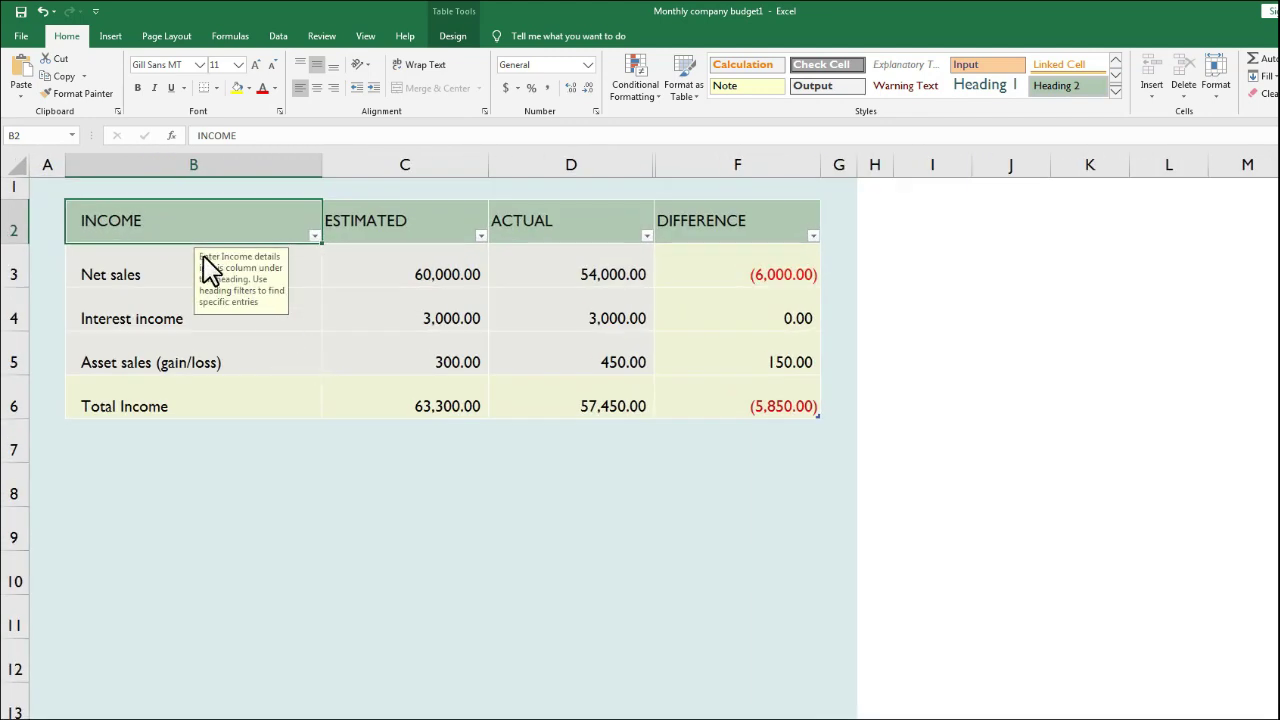
pyautogui.click(50, 190)
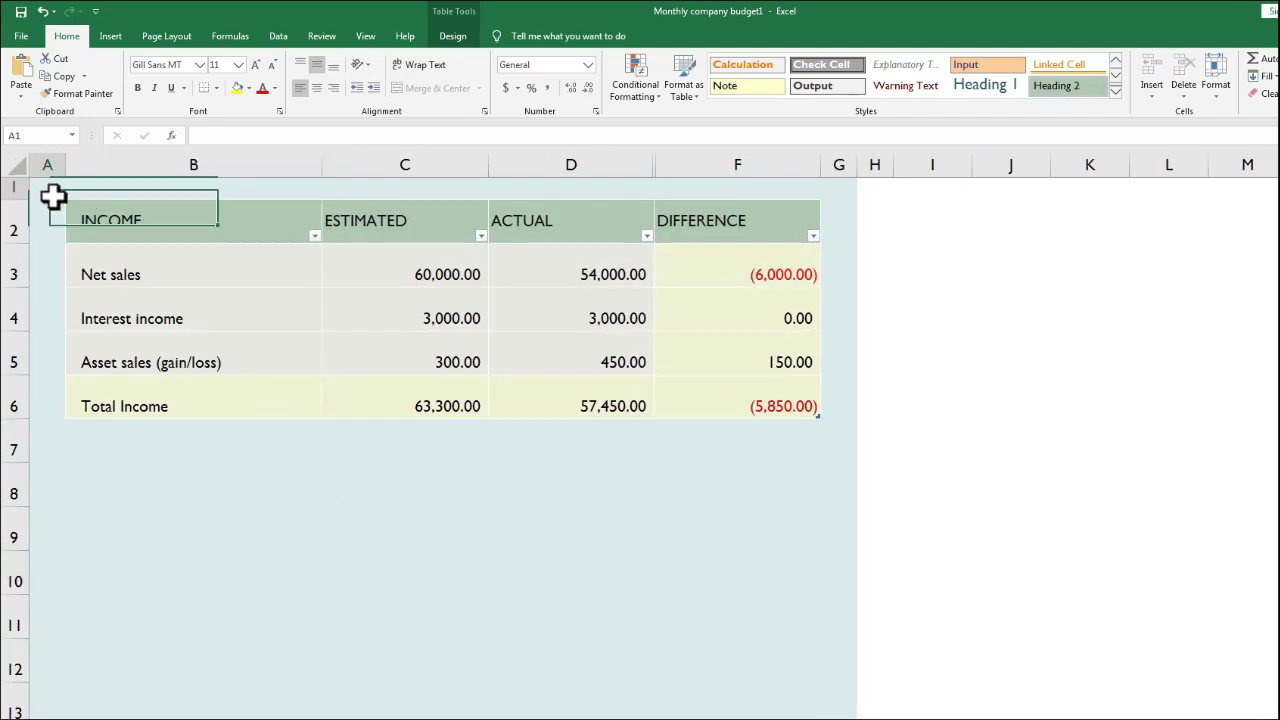
pyautogui.click(830, 408)
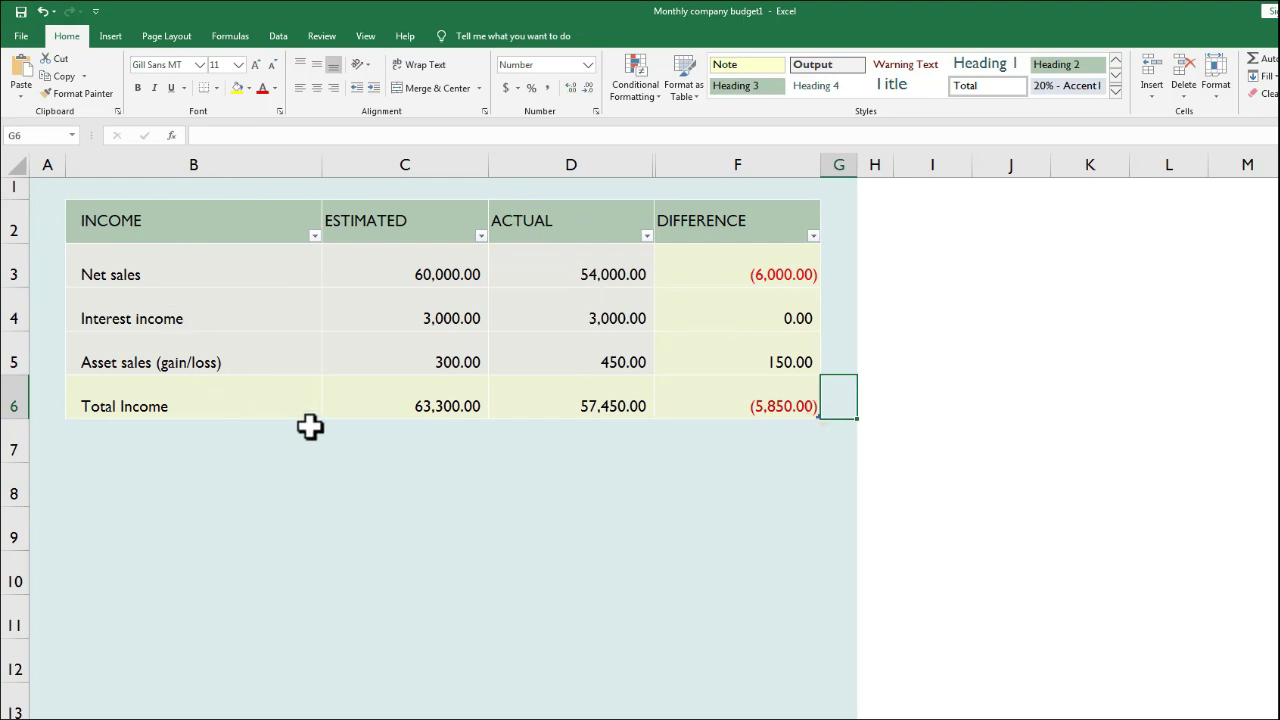
pyautogui.click(108, 219)
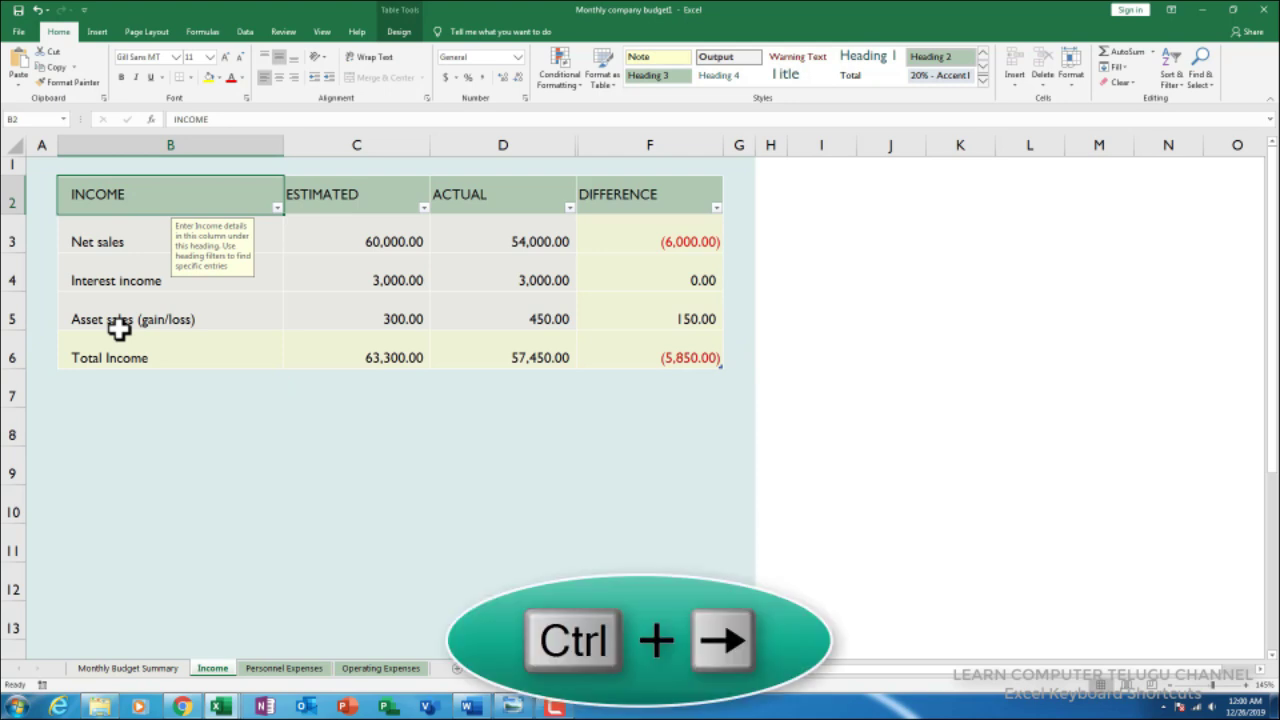
# - Jump between the INCOME and DIFFERENCE headings with Ctrl+Right and Ctrl+Left
pyautogui.hotkey('ctrl', 'Right')
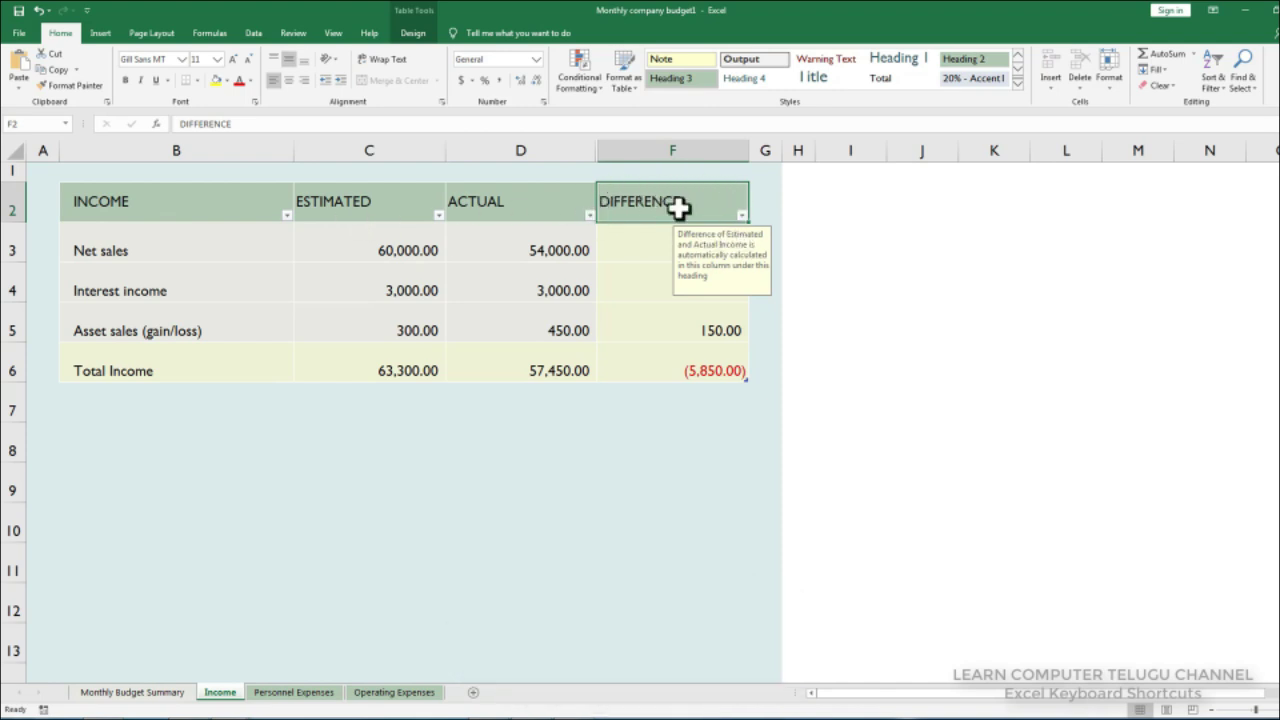
pyautogui.click(1084, 202)
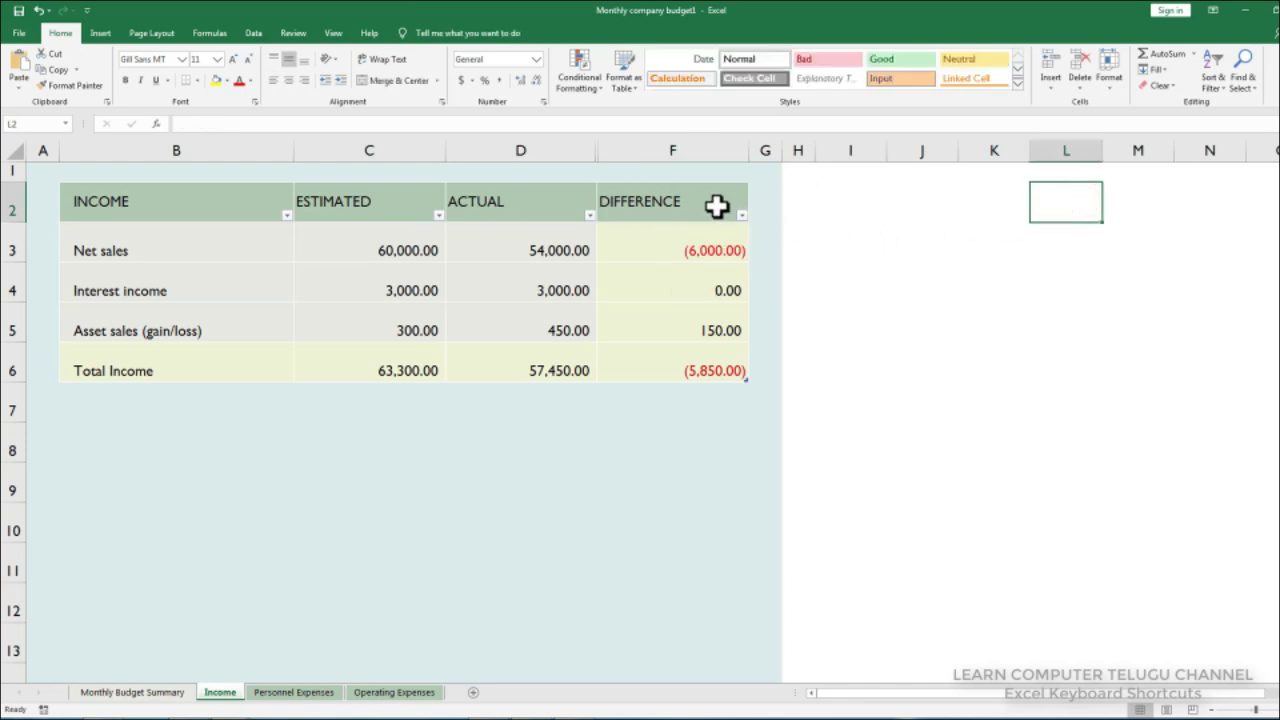
pyautogui.click(716, 206)
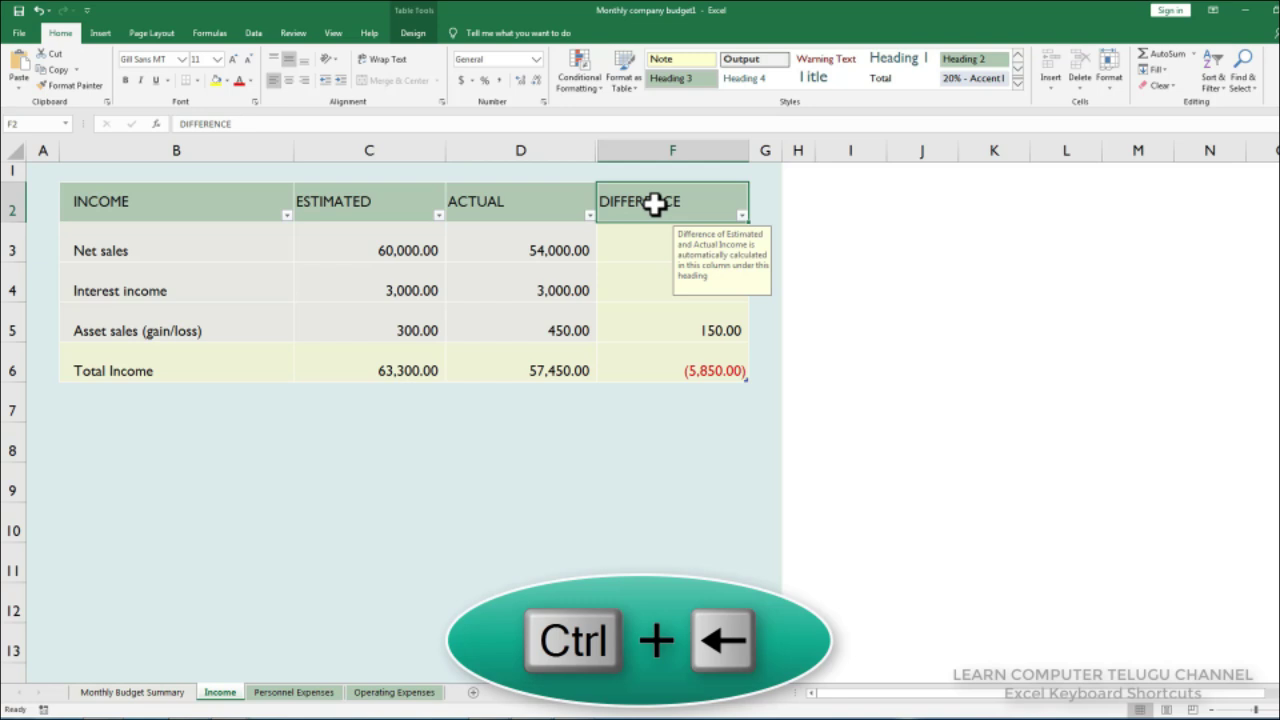
pyautogui.hotkey('ctrl', 'Left')
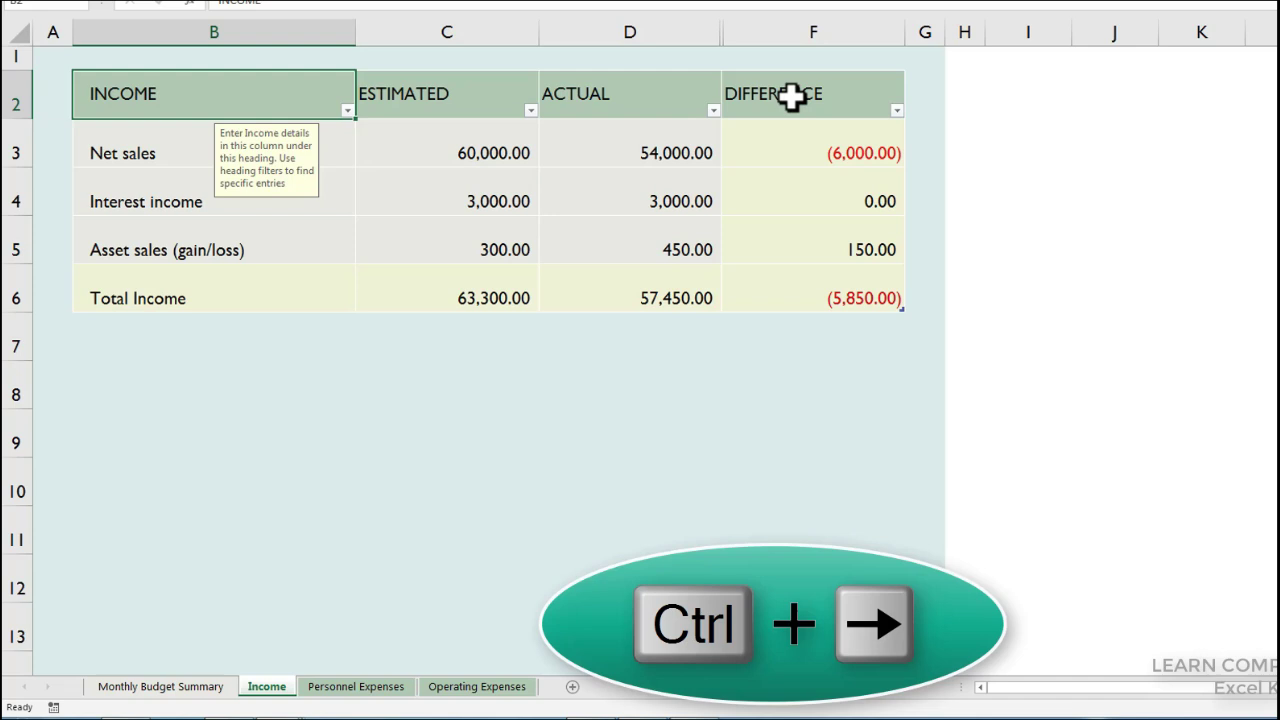
pyautogui.hotkey('ctrl', 'Right')
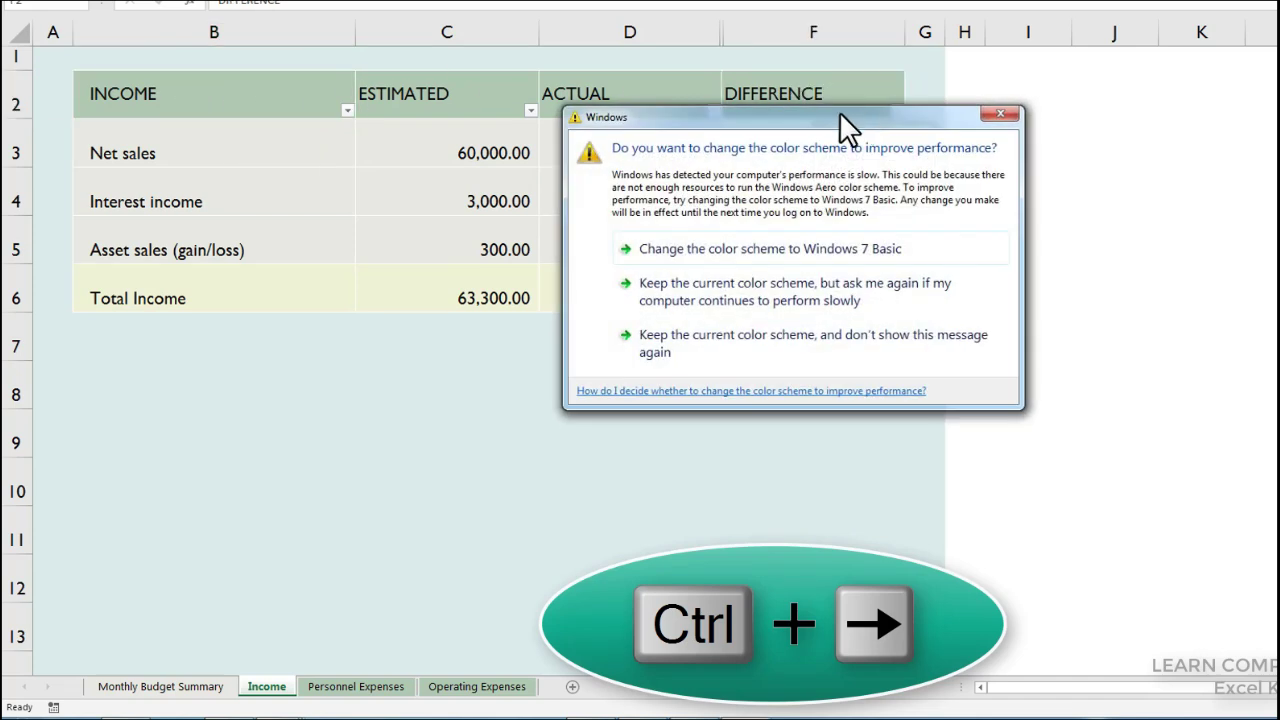
pyautogui.click(987, 112)
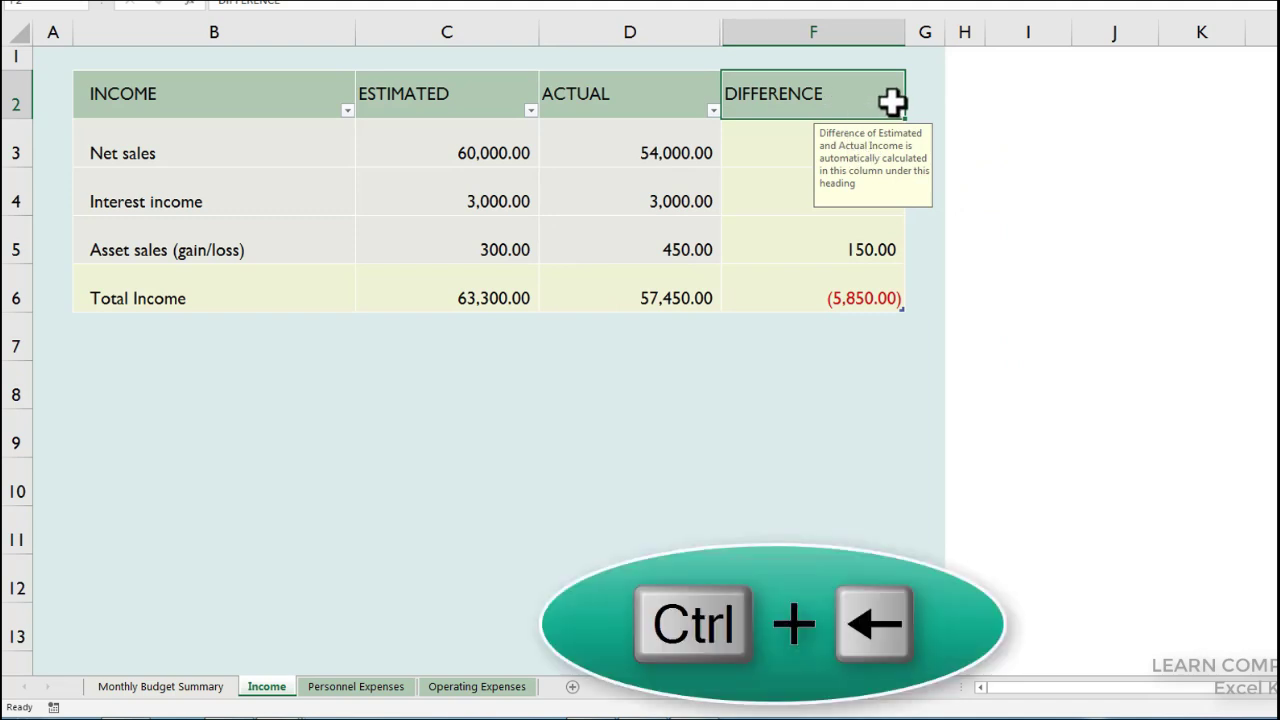
pyautogui.hotkey('ctrl', 'Left')
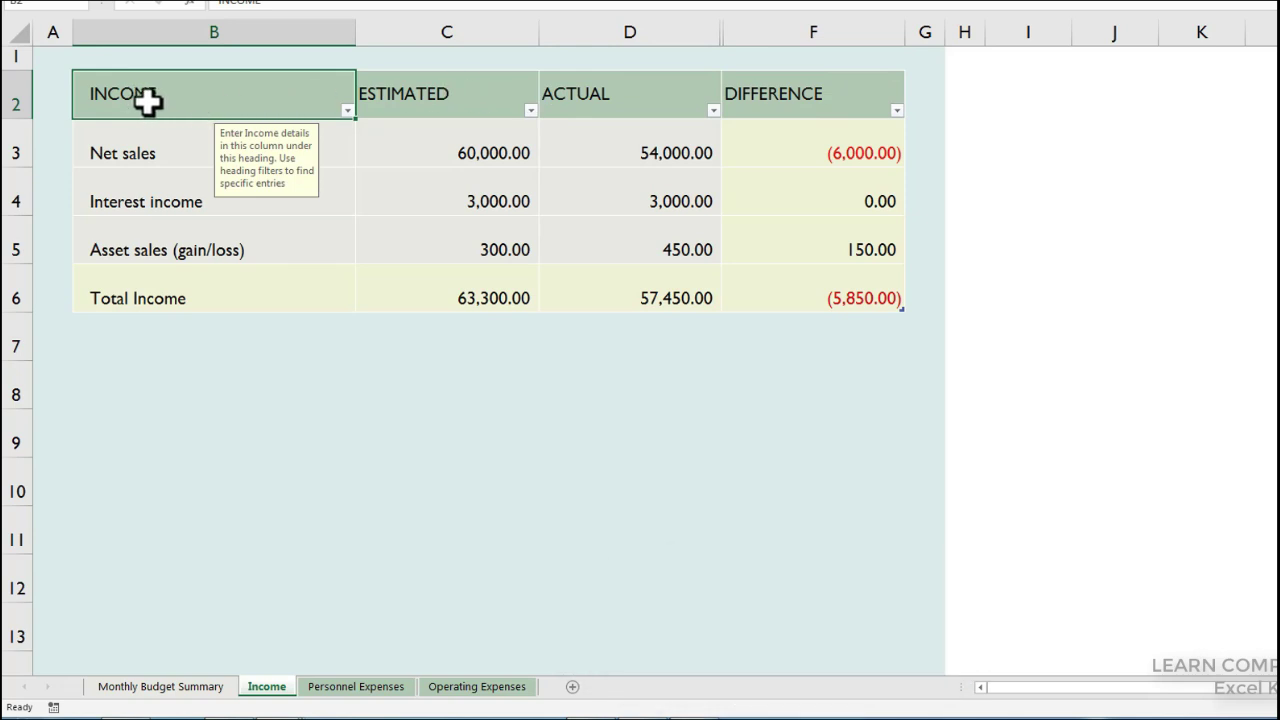
# - From I2, jump to column XFD, then back through DIFFERENCE and INCOME to A2
pyautogui.click(1023, 107)
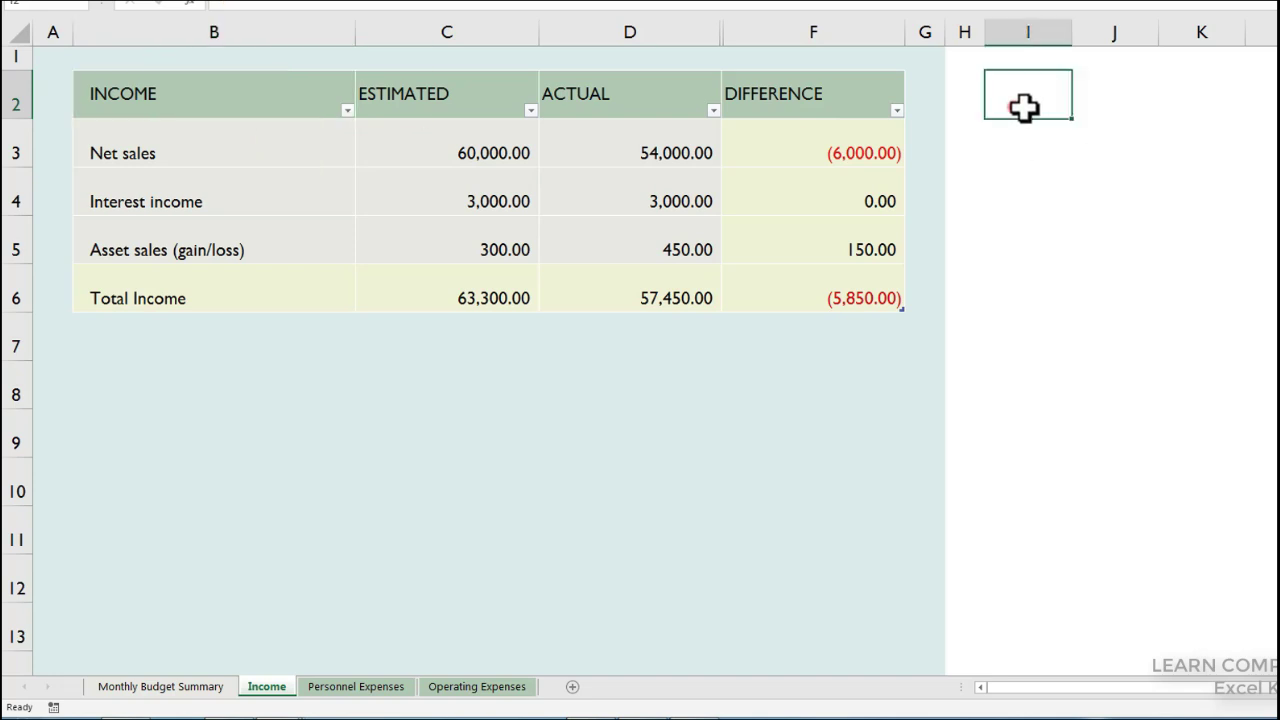
pyautogui.hotkey('ctrl', 'Right')
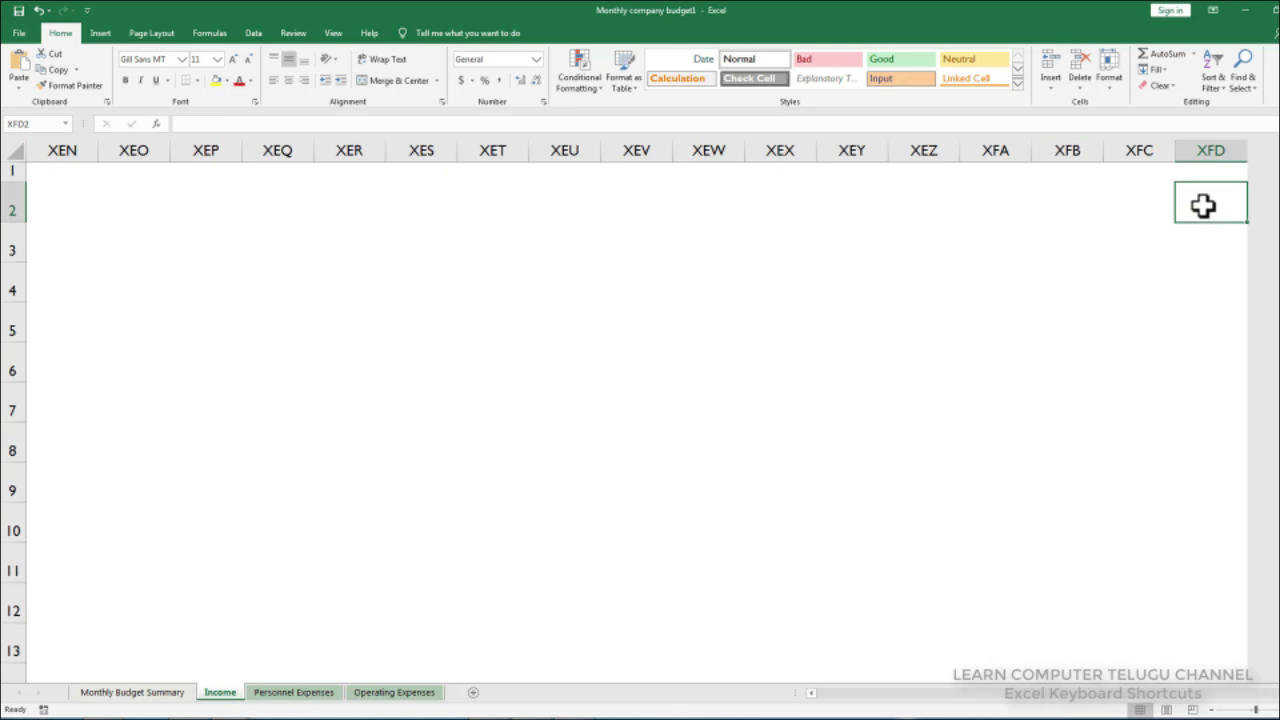
pyautogui.hotkey('ctrl', 'Left')
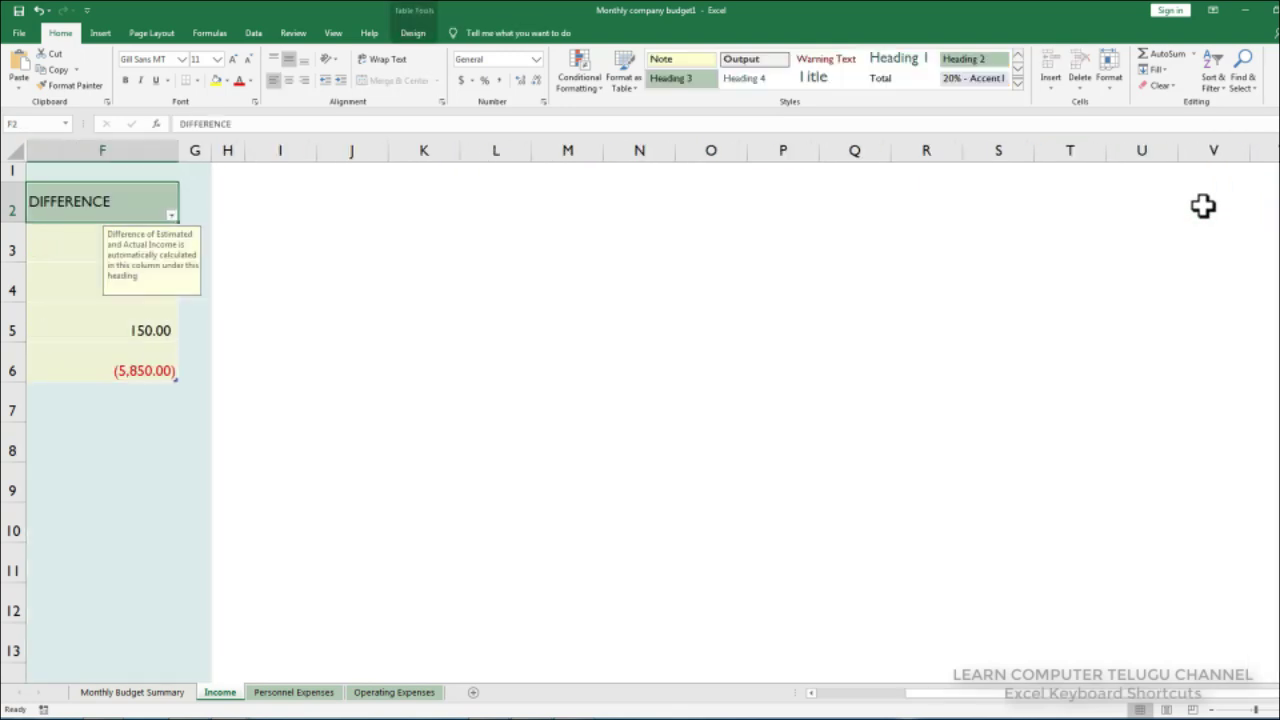
pyautogui.hotkey('ctrl', 'Left')
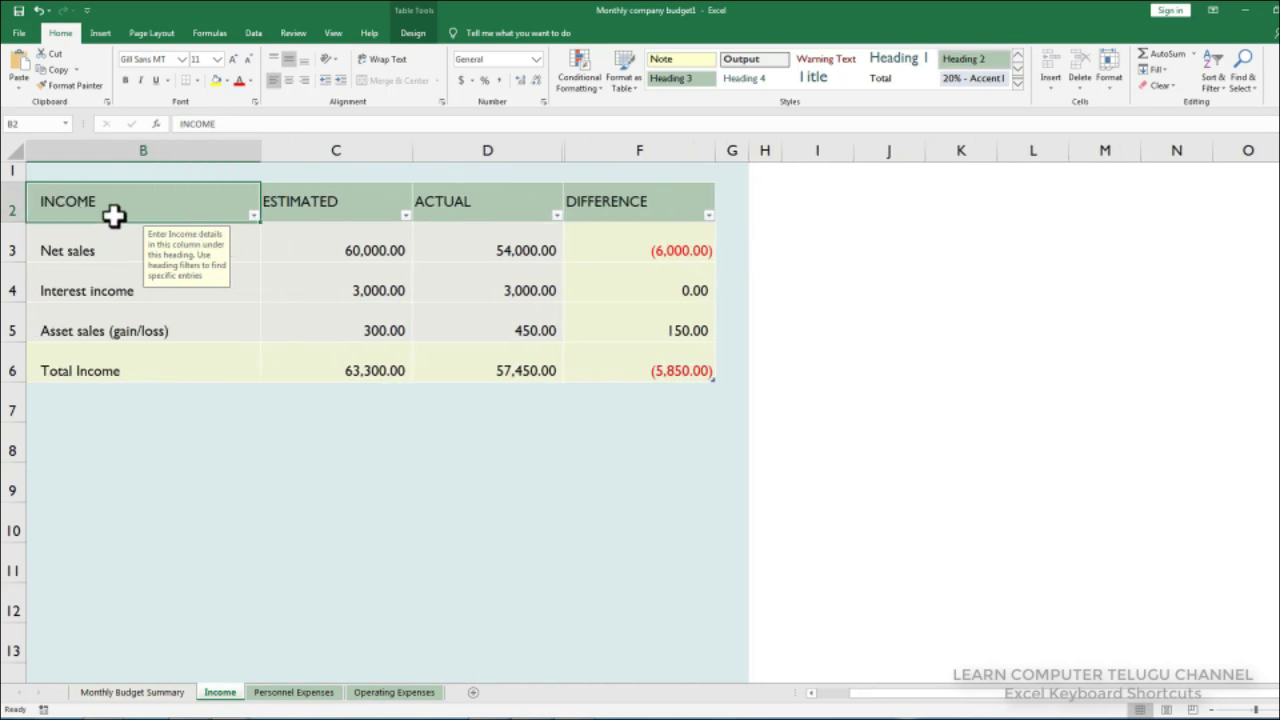
pyautogui.hotkey('ctrl', 'Left')
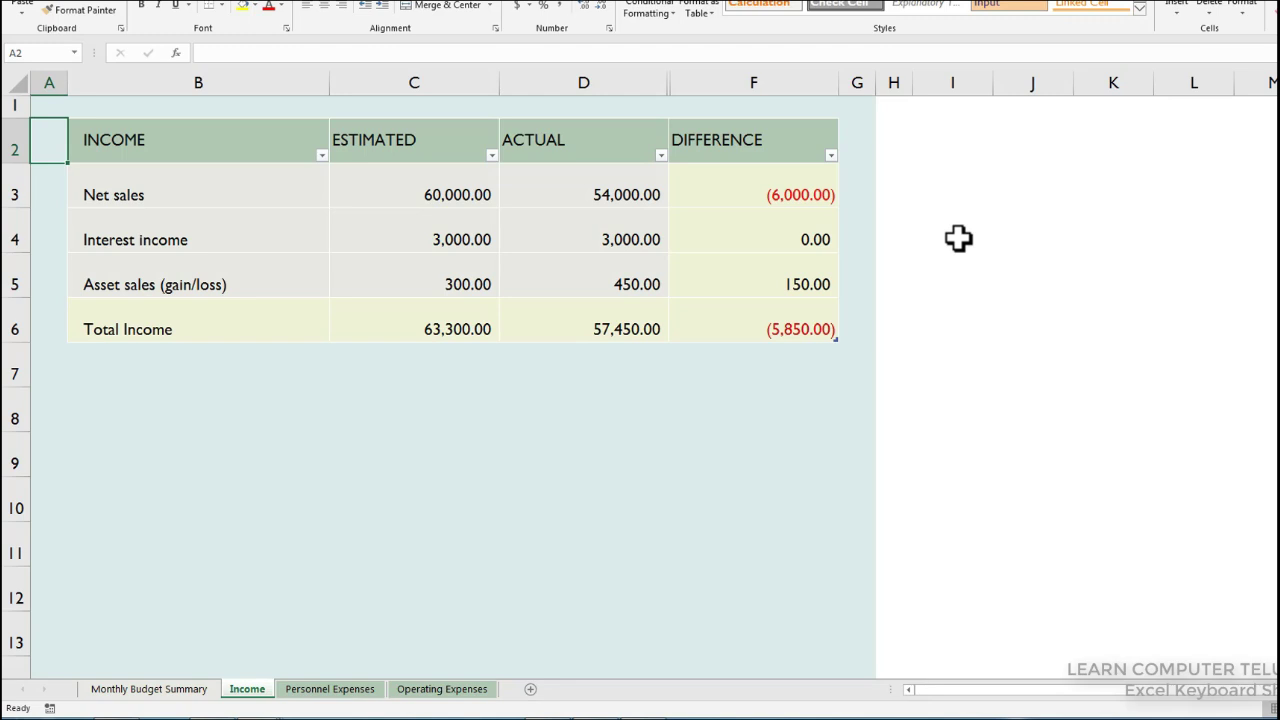
pyautogui.click(97, 140)
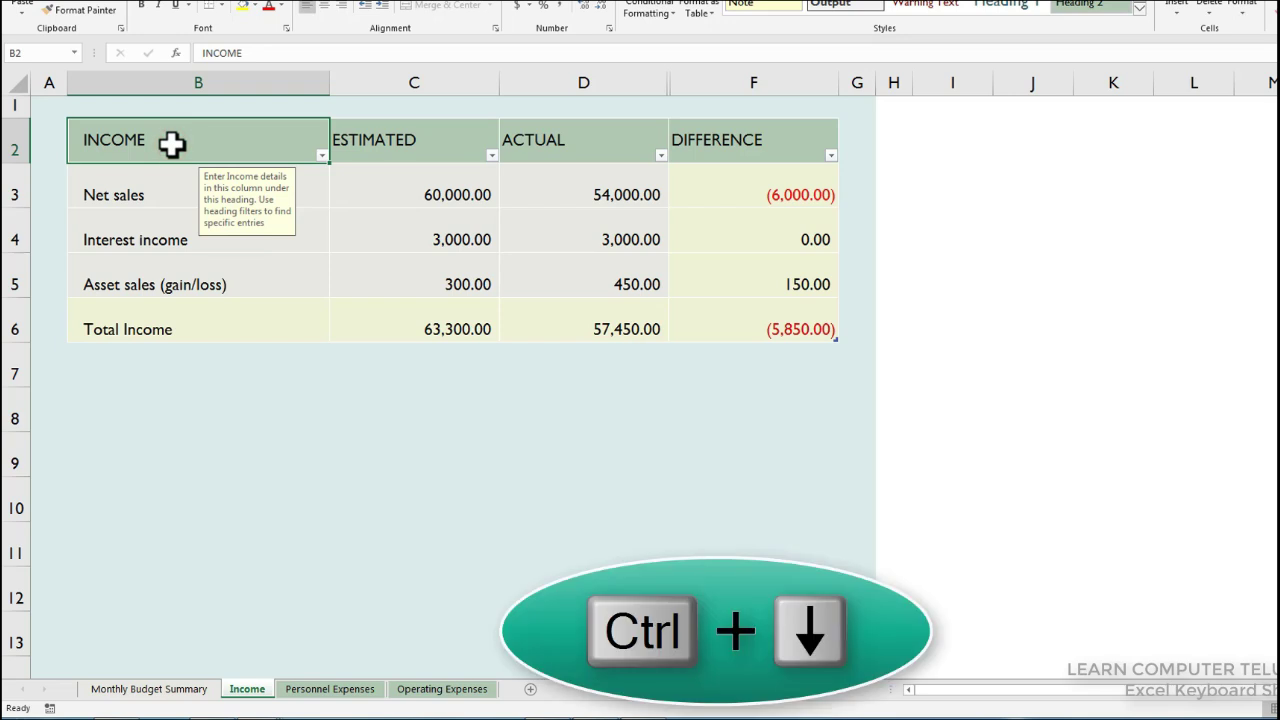
pyautogui.hotkey('ctrl', 'Down')
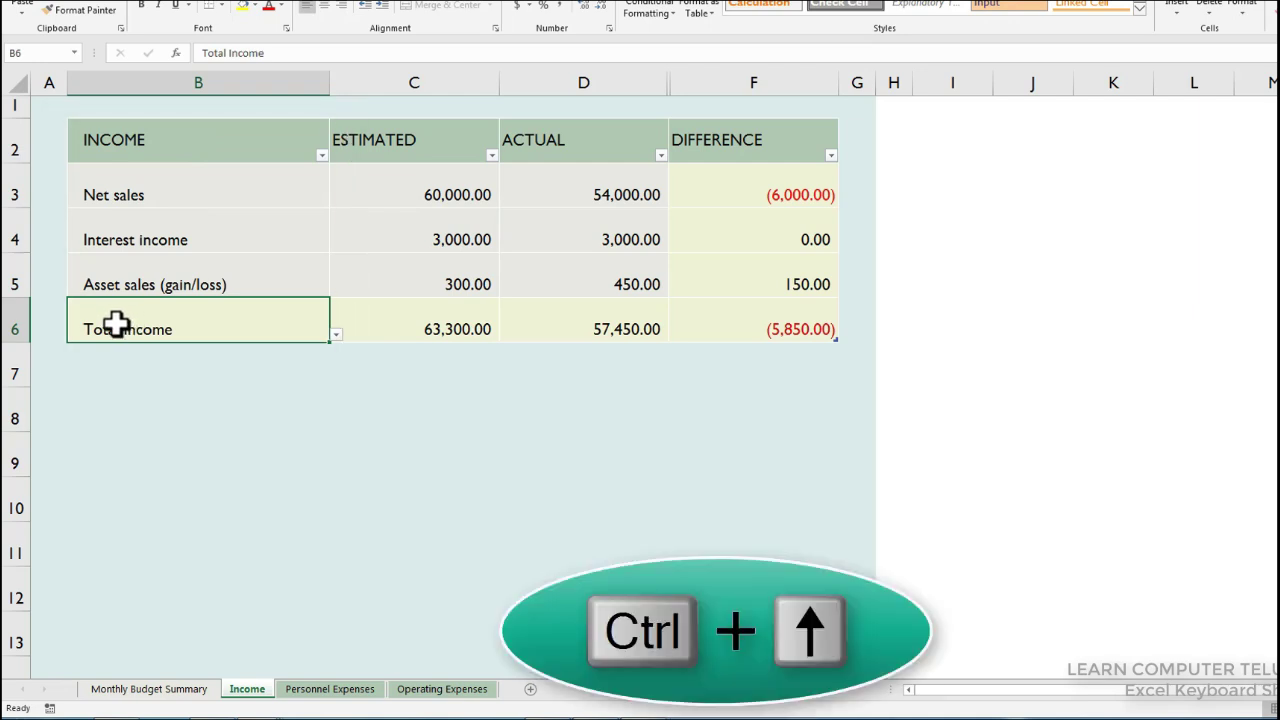
pyautogui.hotkey('ctrl', 'Up')
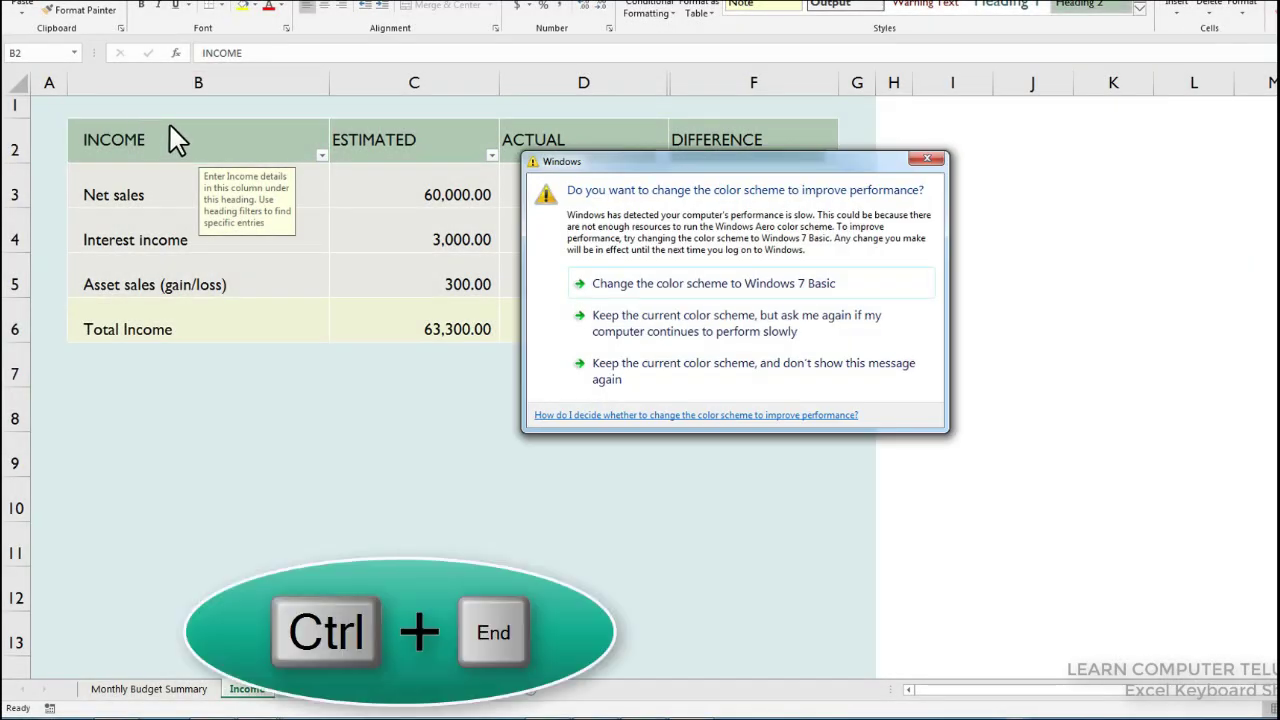
# - Dismiss the colour-scheme warning and jump between the last used cell G8 and the top with Ctrl+End/Ctrl+Home
pyautogui.click(927, 158)
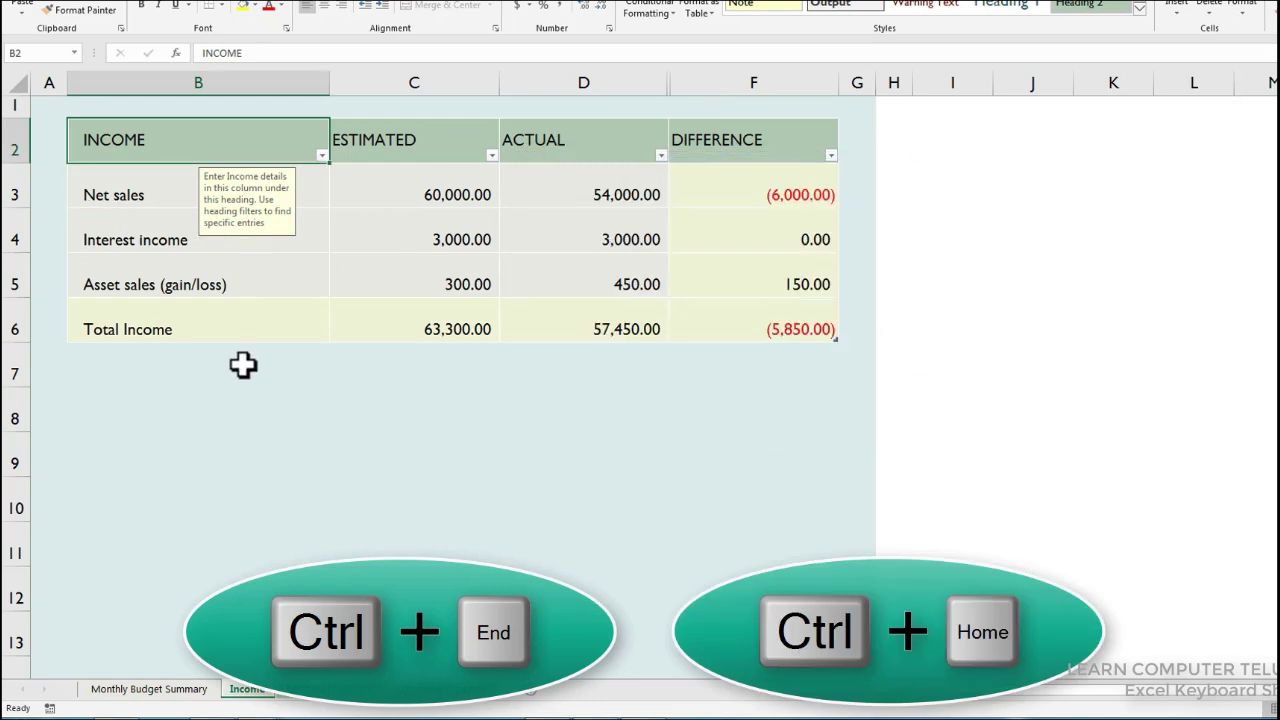
pyautogui.hotkey('ctrl', 'End')
pyautogui.hotkey('ctrl', 'Home')
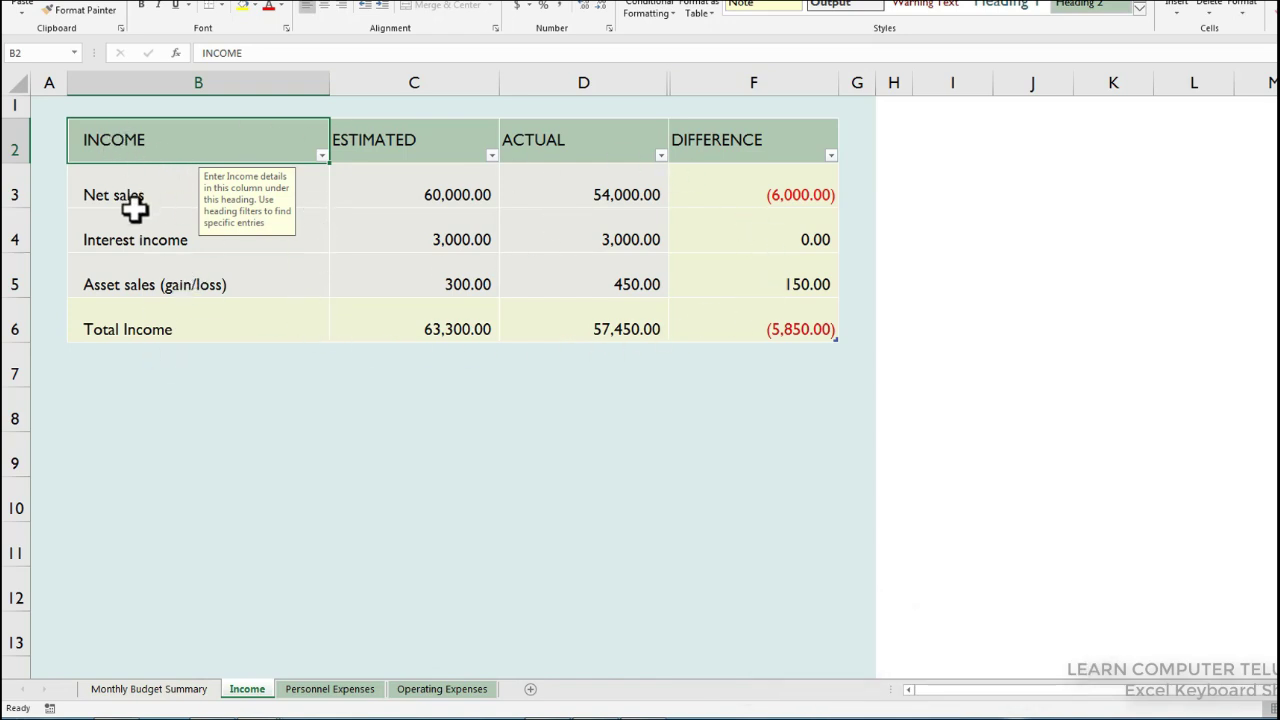
pyautogui.click(135, 140)
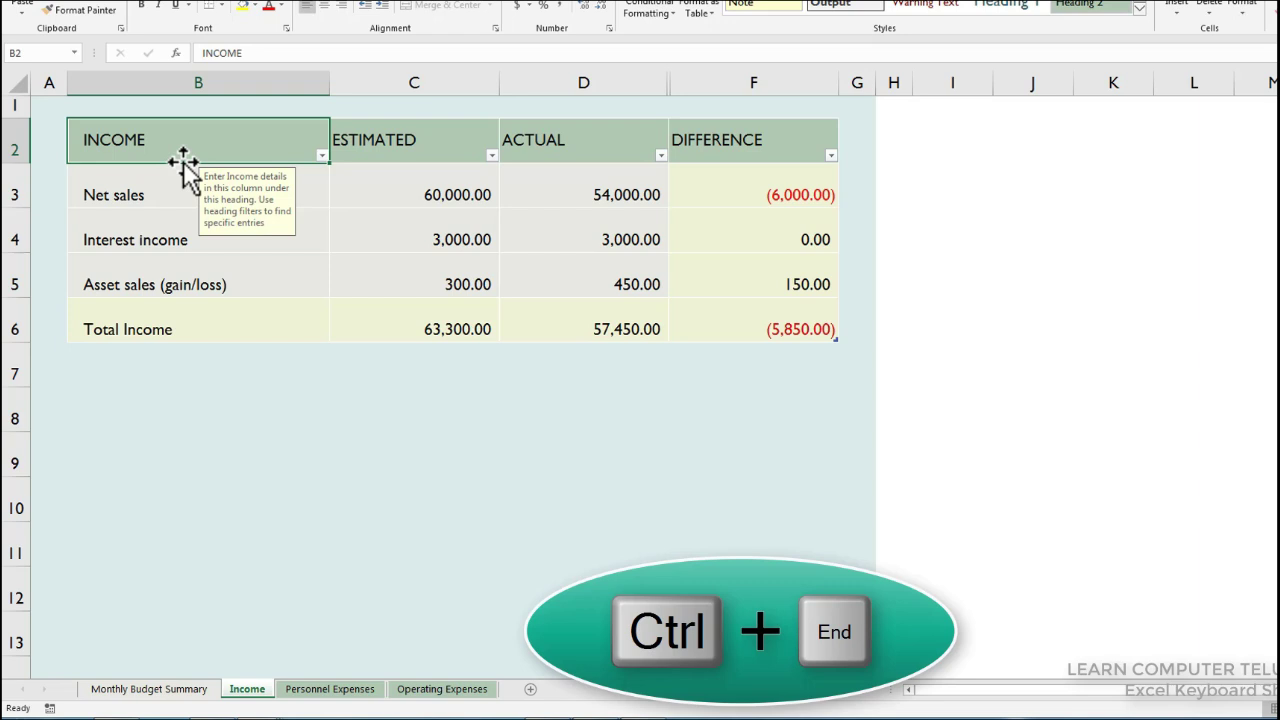
pyautogui.hotkey('ctrl', 'End')
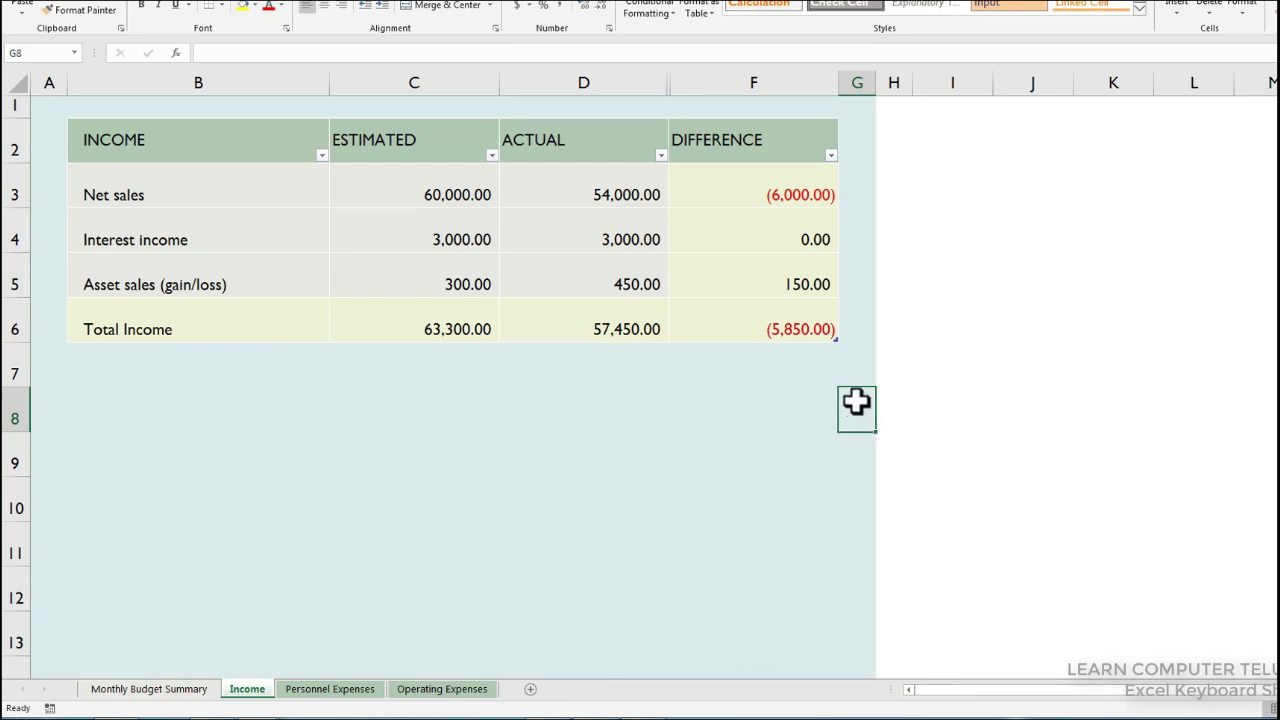
# - Select cells F6, G8, G9, F9 and B2, briefly editing G8
pyautogui.click(818, 328)
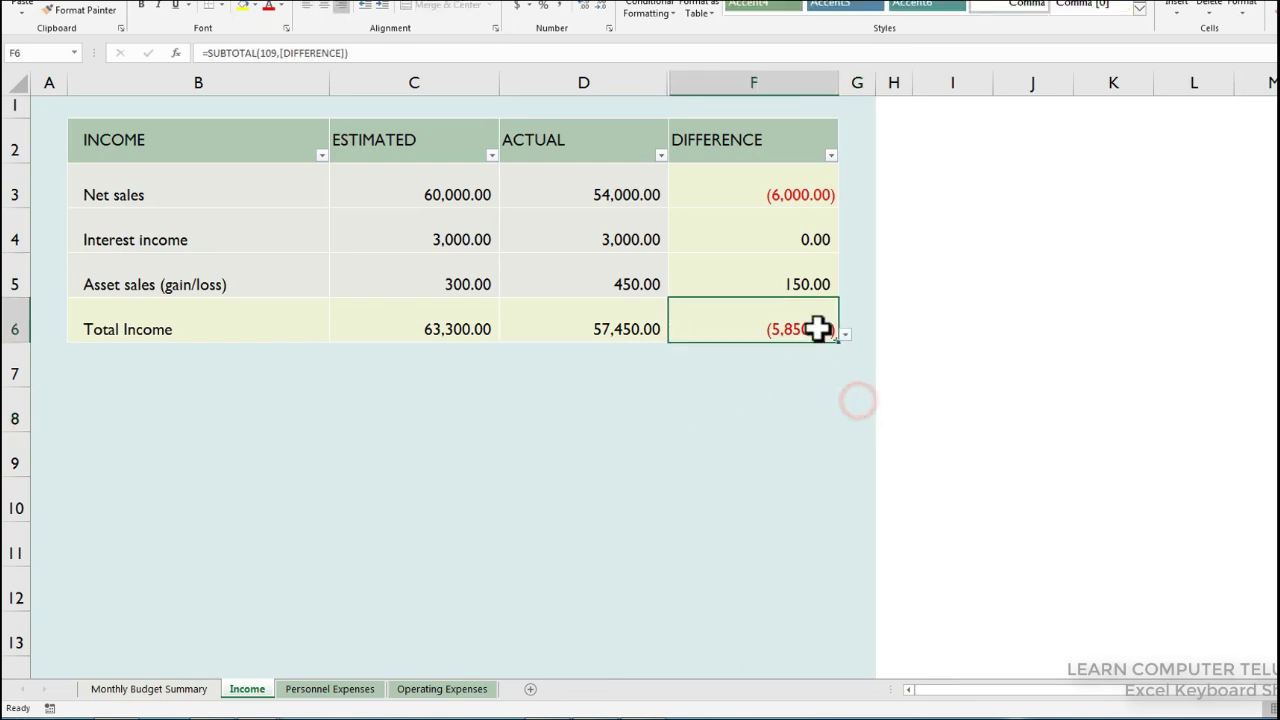
pyautogui.click(848, 400)
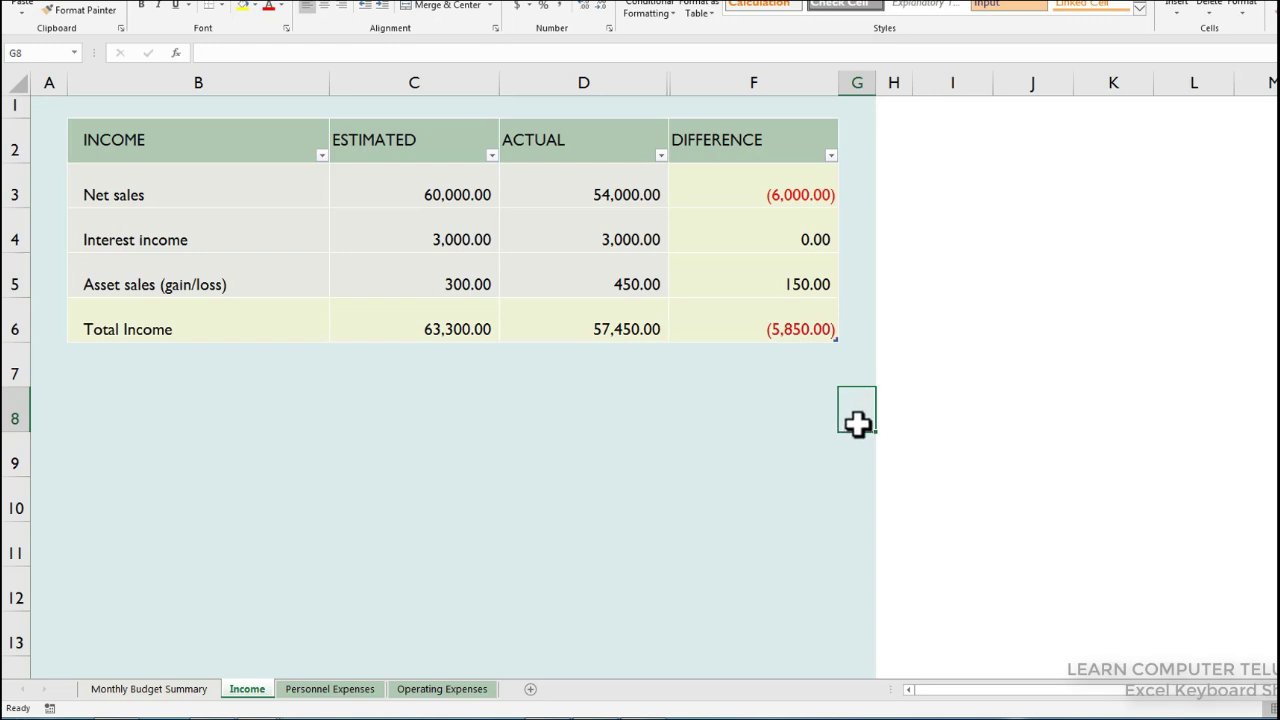
pyautogui.press('Down')
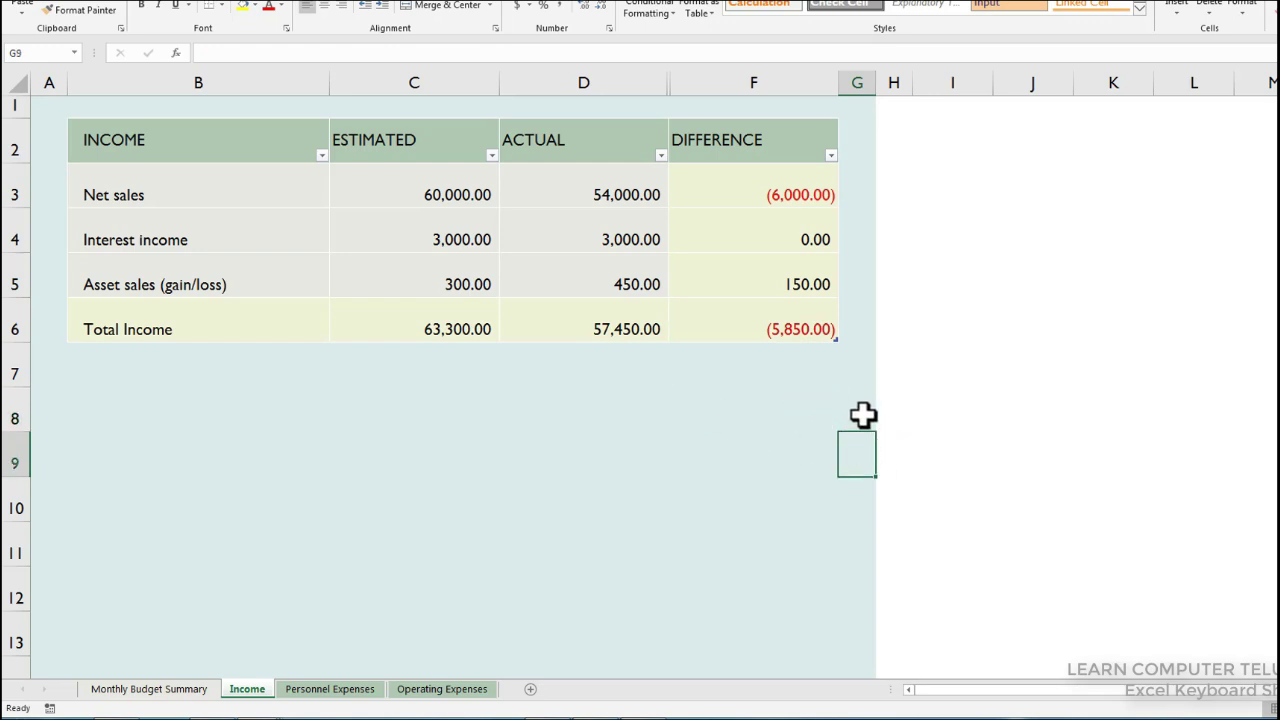
pyautogui.doubleClick(842, 402)
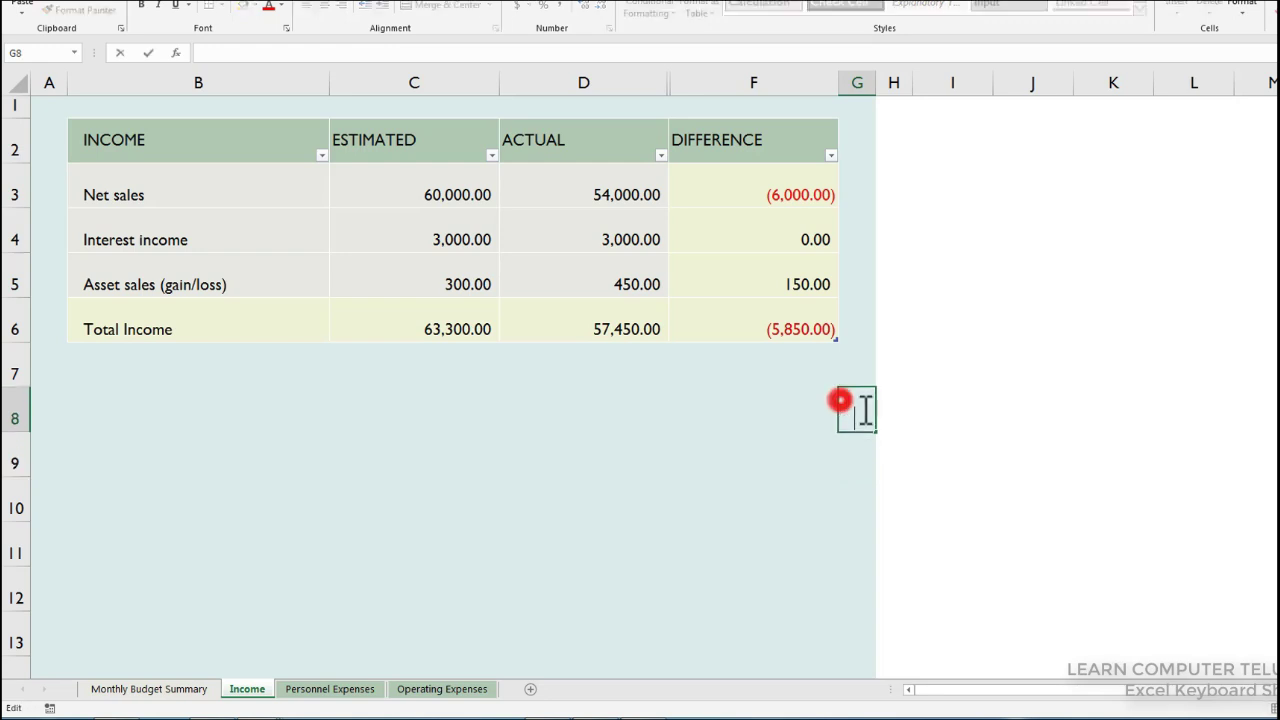
pyautogui.click(808, 448)
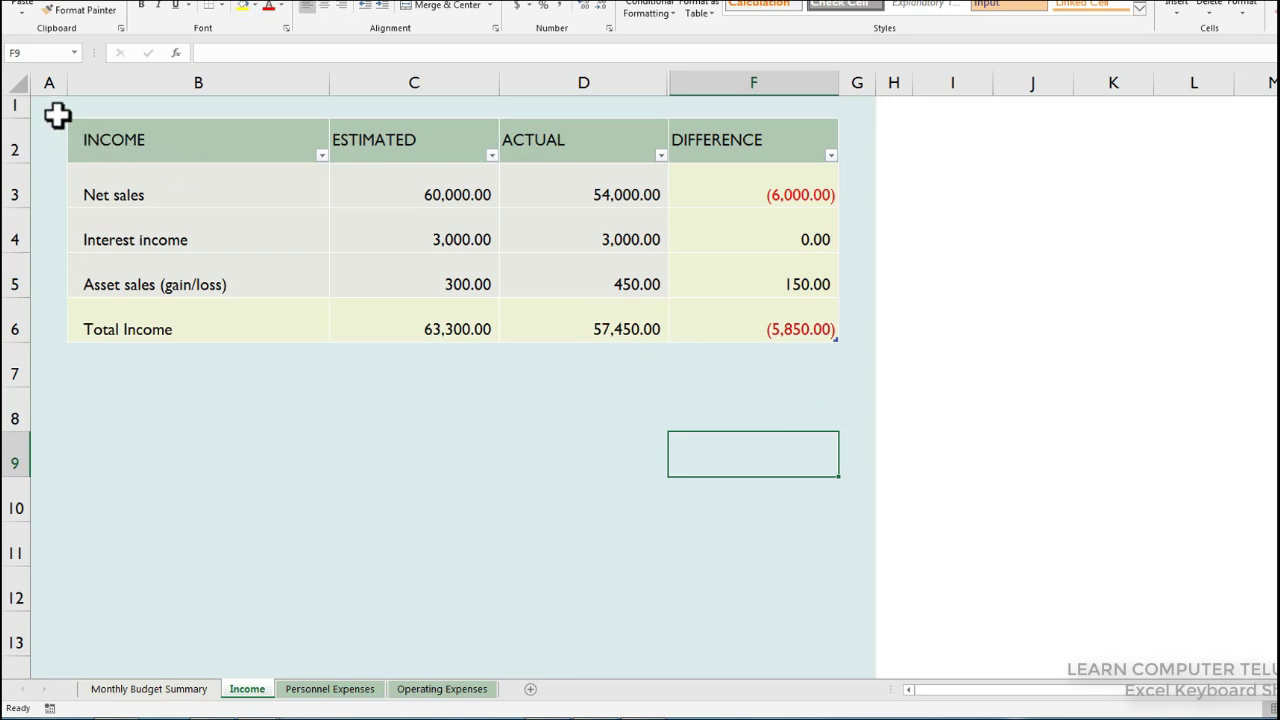
pyautogui.click(91, 145)
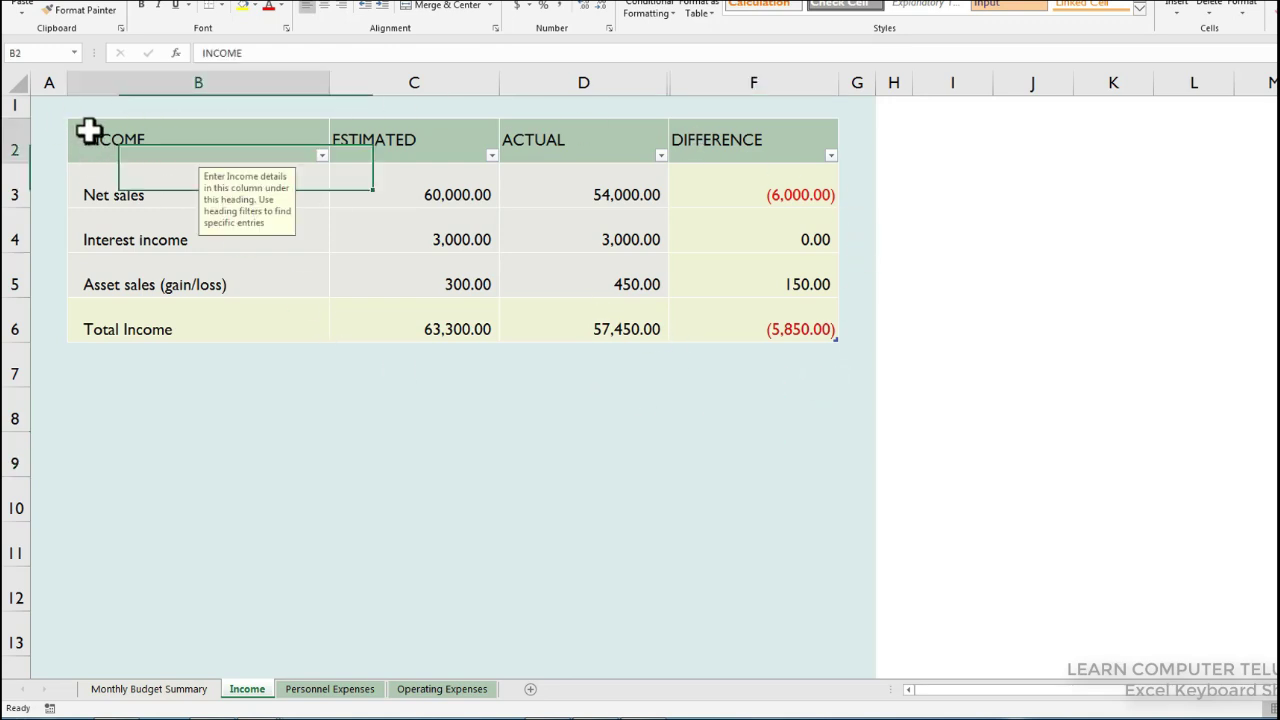
pyautogui.click(825, 324)
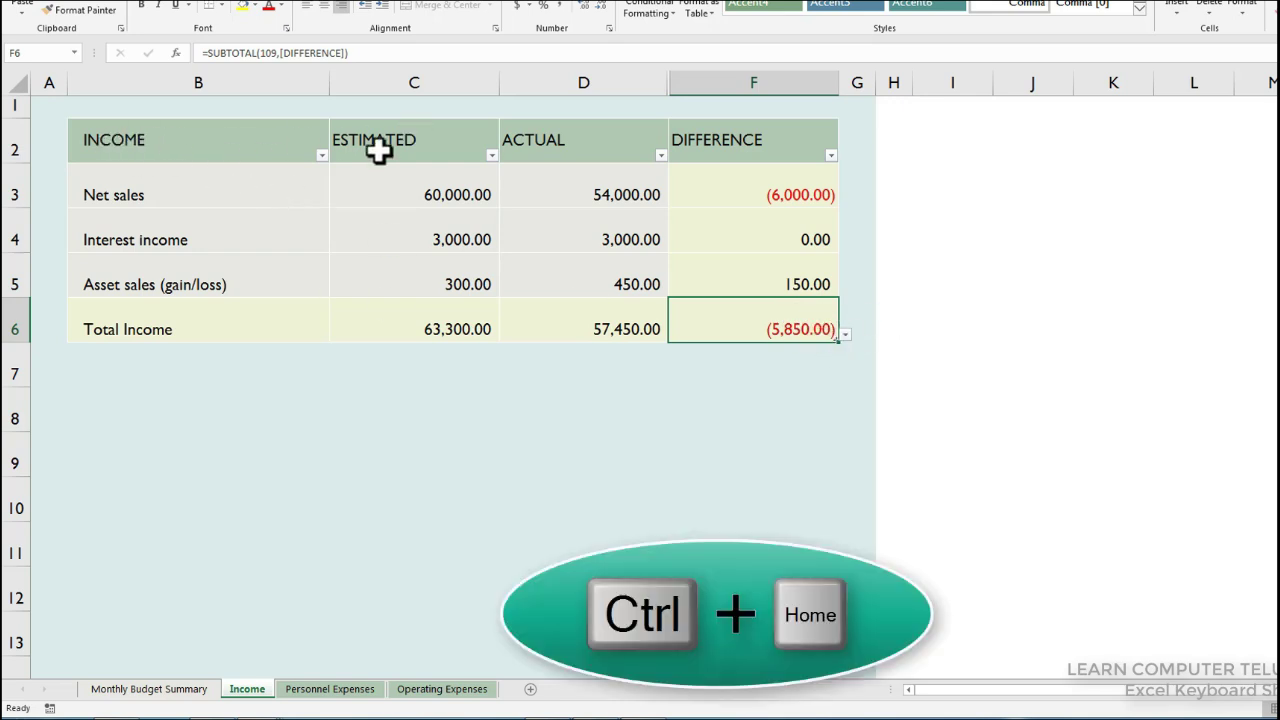
# - Return to A1 with Ctrl+Home, then press Home from G8 and F6 to reach row starts like A6
pyautogui.hotkey('ctrl', 'Home')
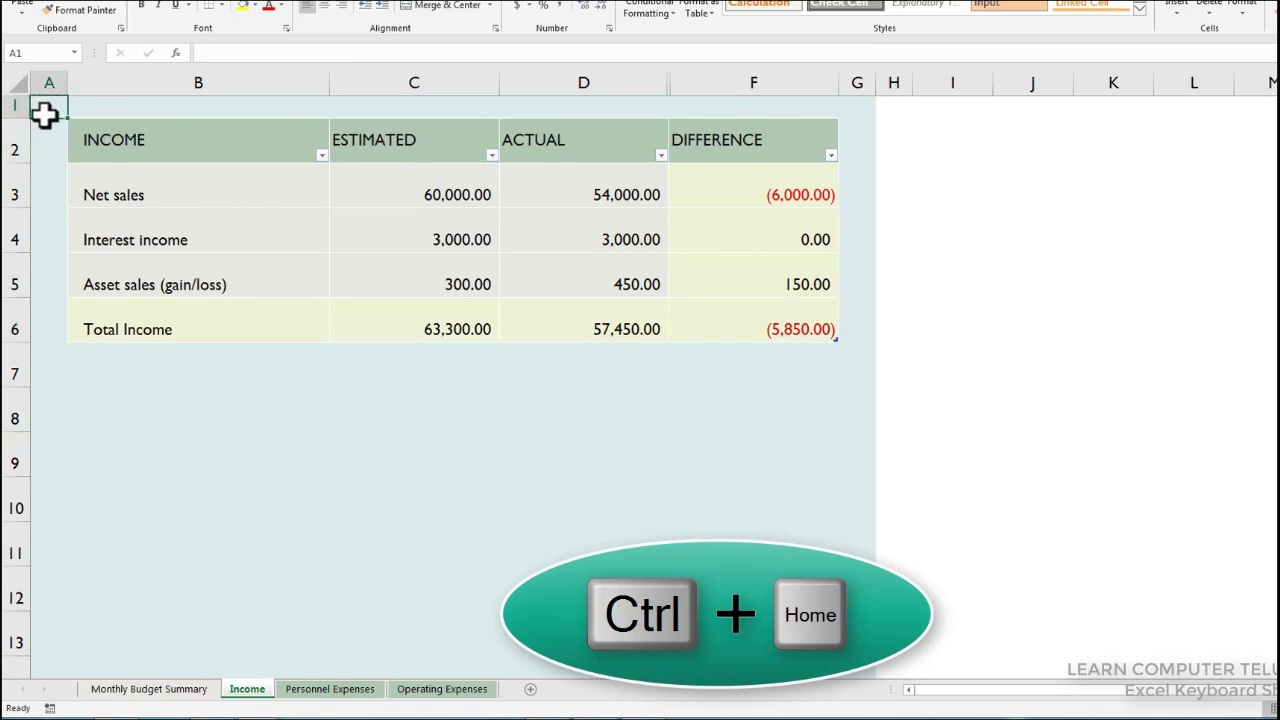
pyautogui.click(846, 414)
pyautogui.press('Home')
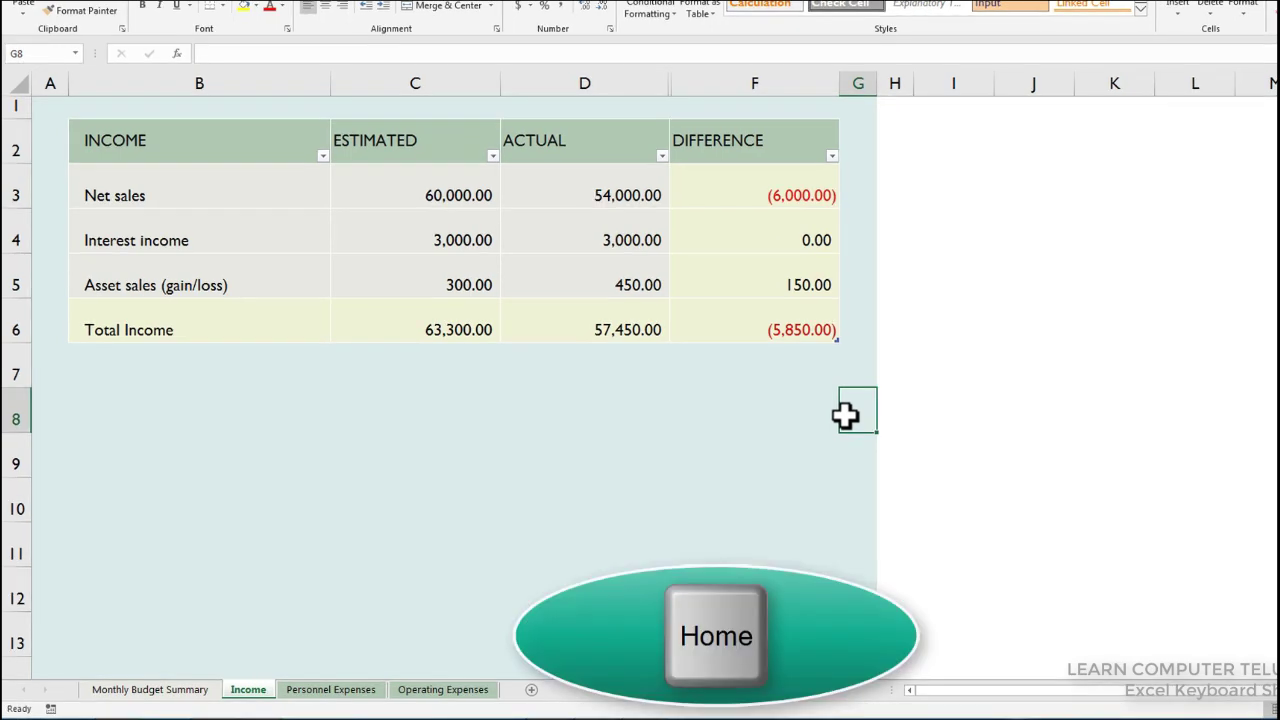
pyautogui.click(795, 331)
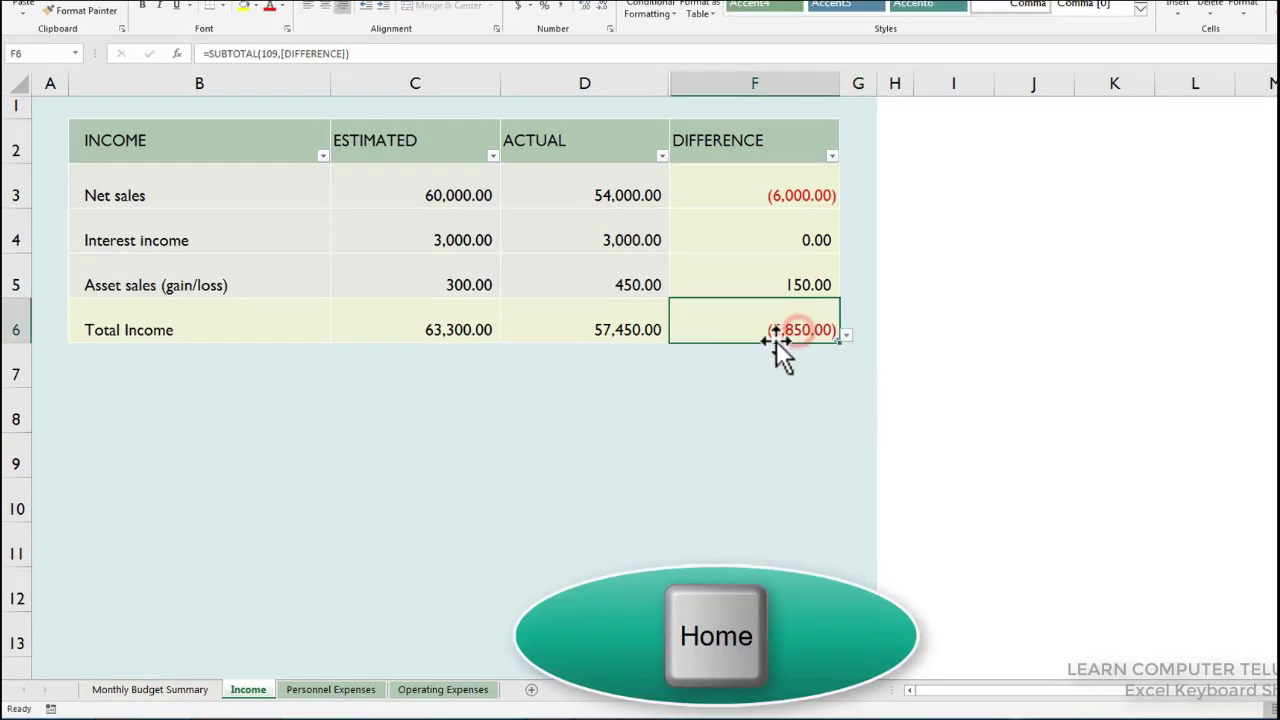
pyautogui.press('Home')
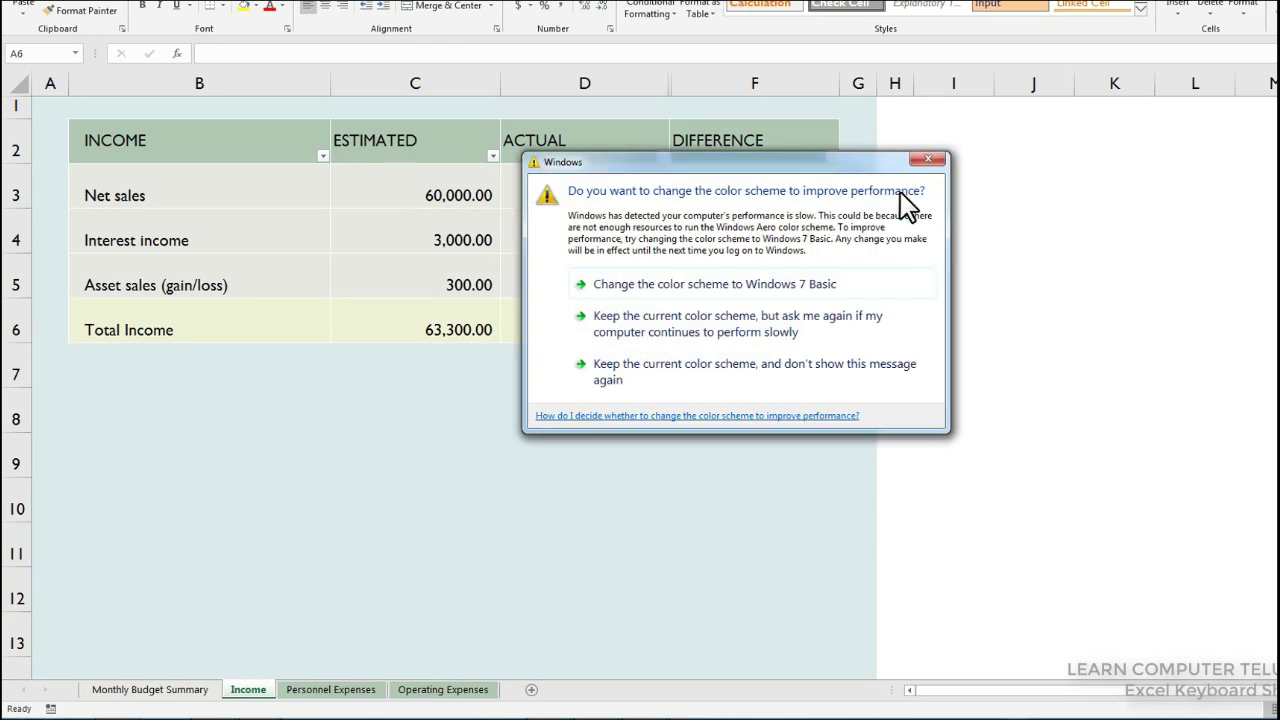
# - Dismiss the Windows prompt and click through the Monthly Budget Summary, Income, Personnel and Operating Expenses sheets
pyautogui.click(929, 158)
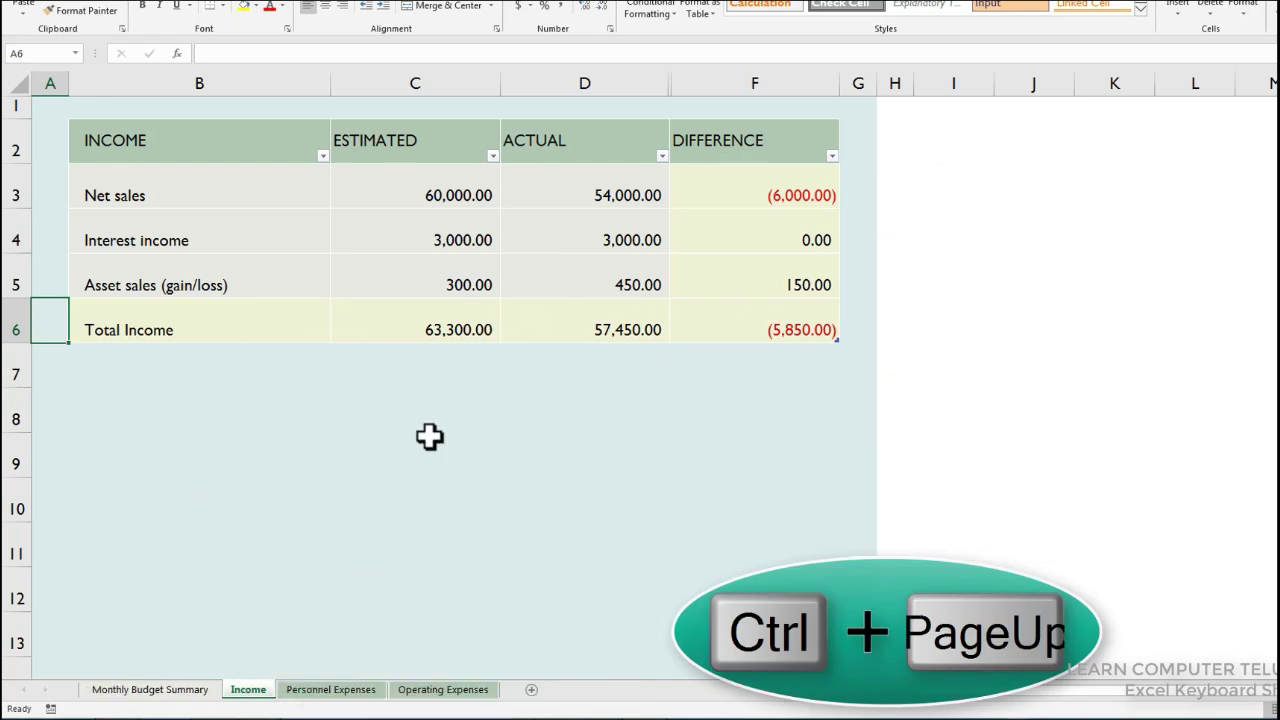
pyautogui.click(178, 688)
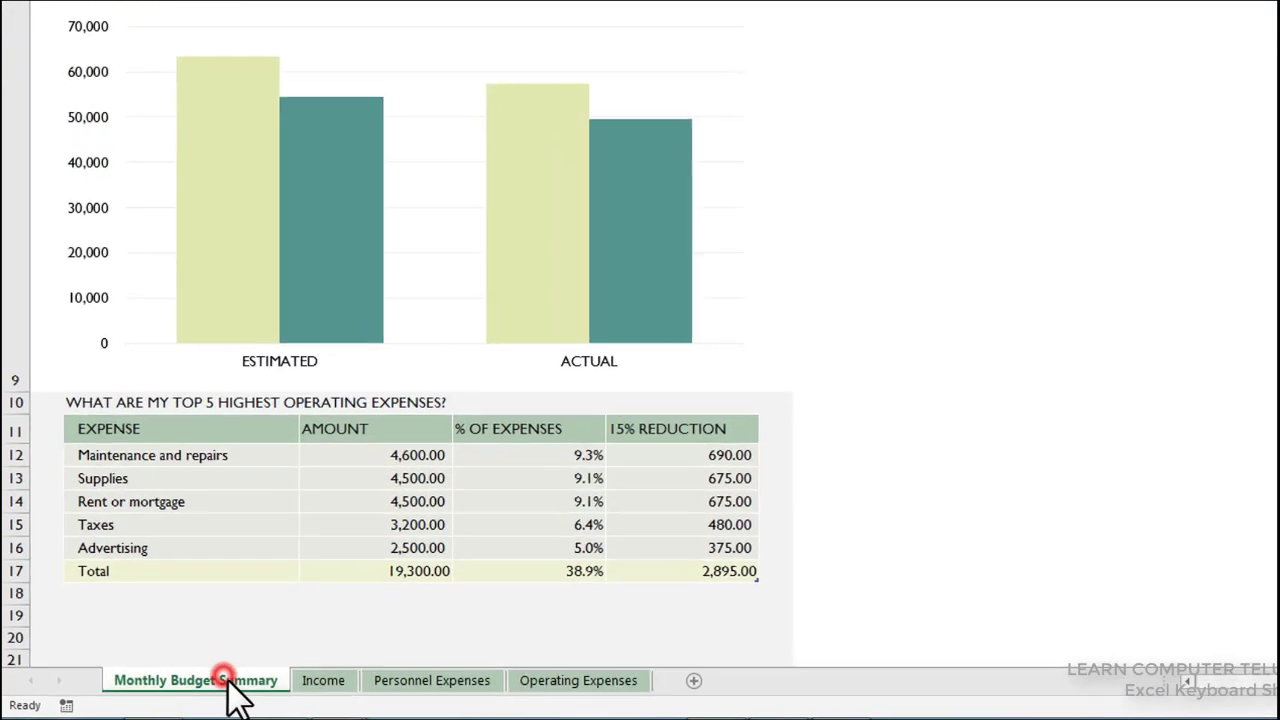
pyautogui.click(430, 681)
pyautogui.click(350, 682)
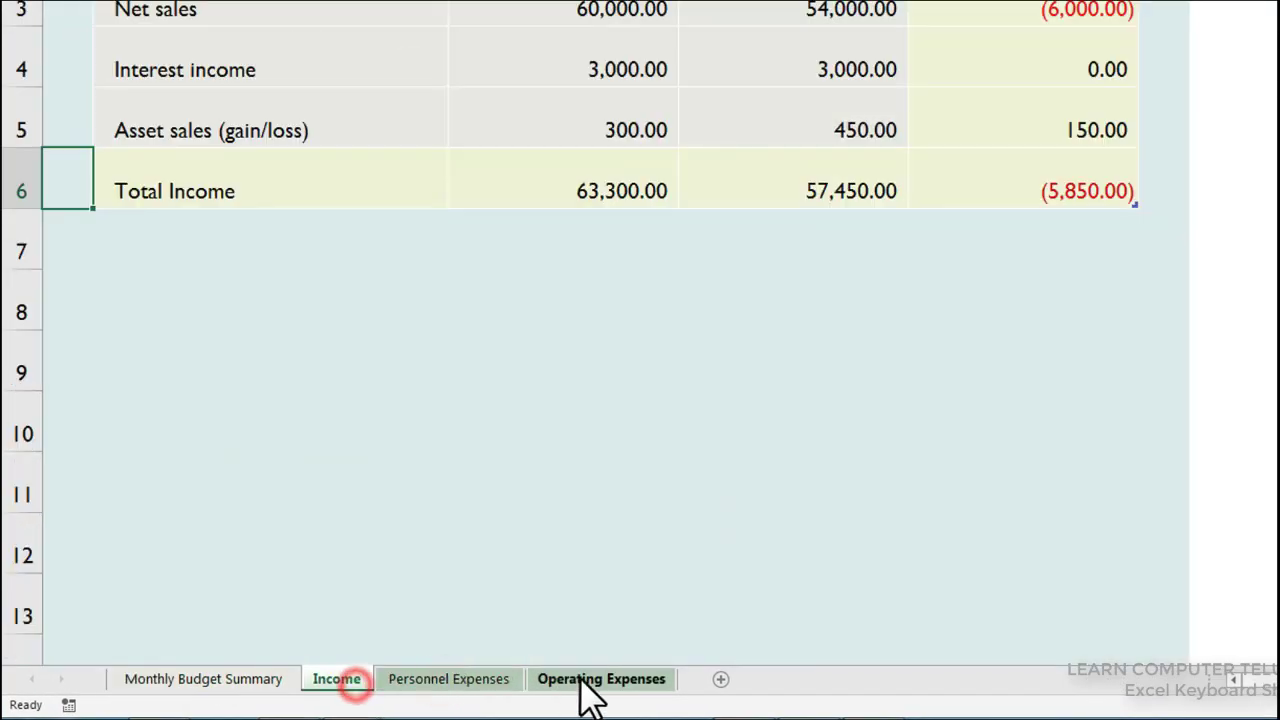
pyautogui.click(225, 682)
pyautogui.click(360, 681)
pyautogui.click(460, 688)
pyautogui.click(571, 682)
pyautogui.click(240, 684)
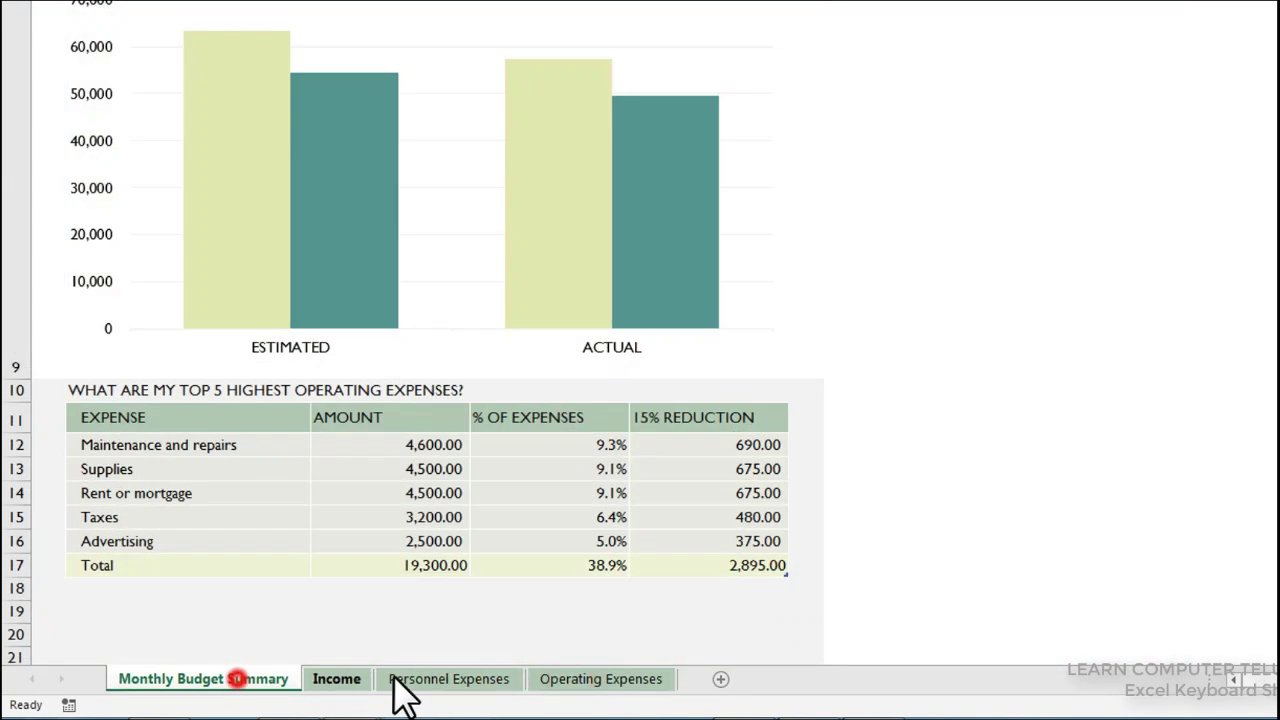
pyautogui.click(350, 683)
pyautogui.click(445, 682)
pyautogui.click(230, 688)
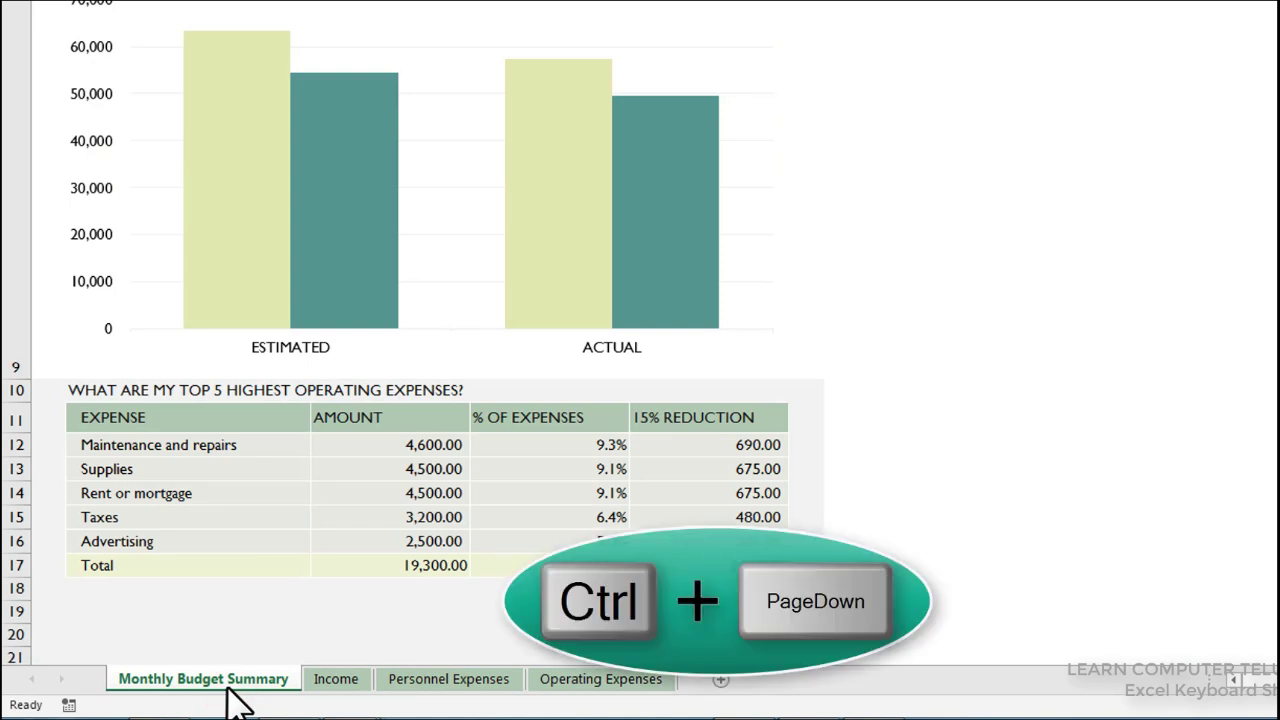
# - Cycle forward to Operating Expenses with Ctrl+PageDown, then back to Income with Ctrl+PageUp
pyautogui.hotkey('ctrl', 'pagedown')
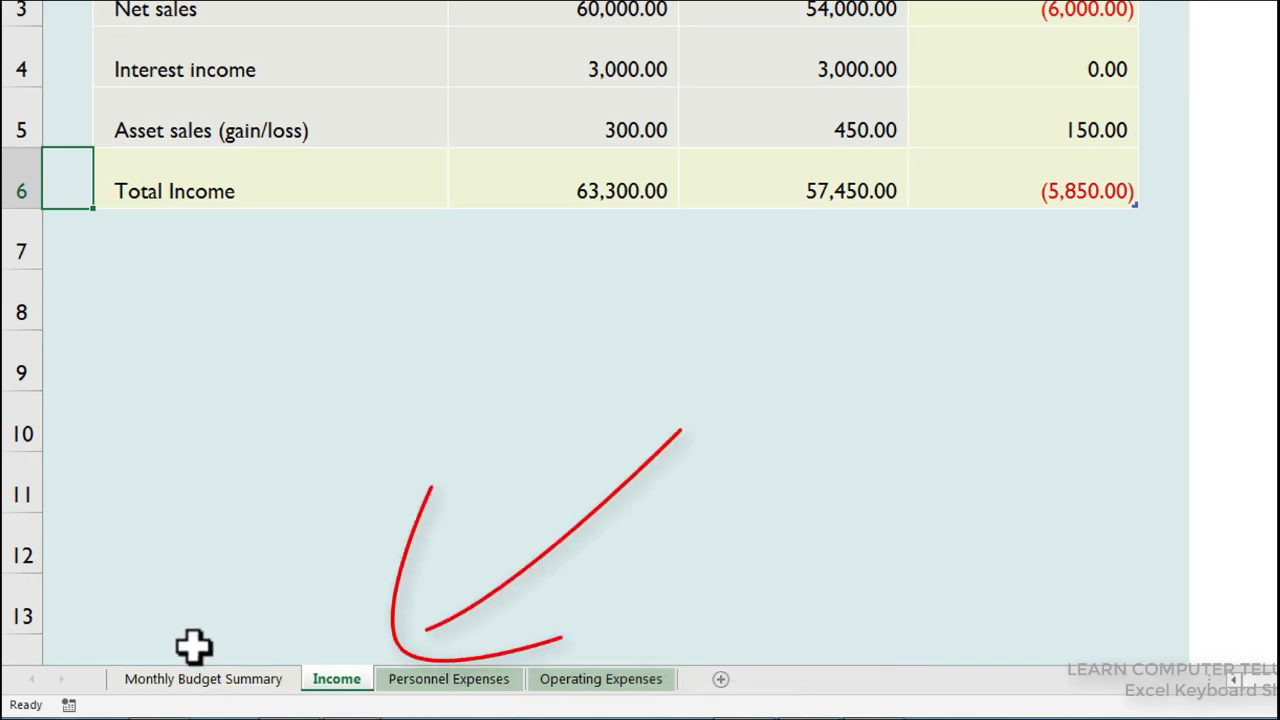
pyautogui.hotkey('ctrl', 'pagedown')
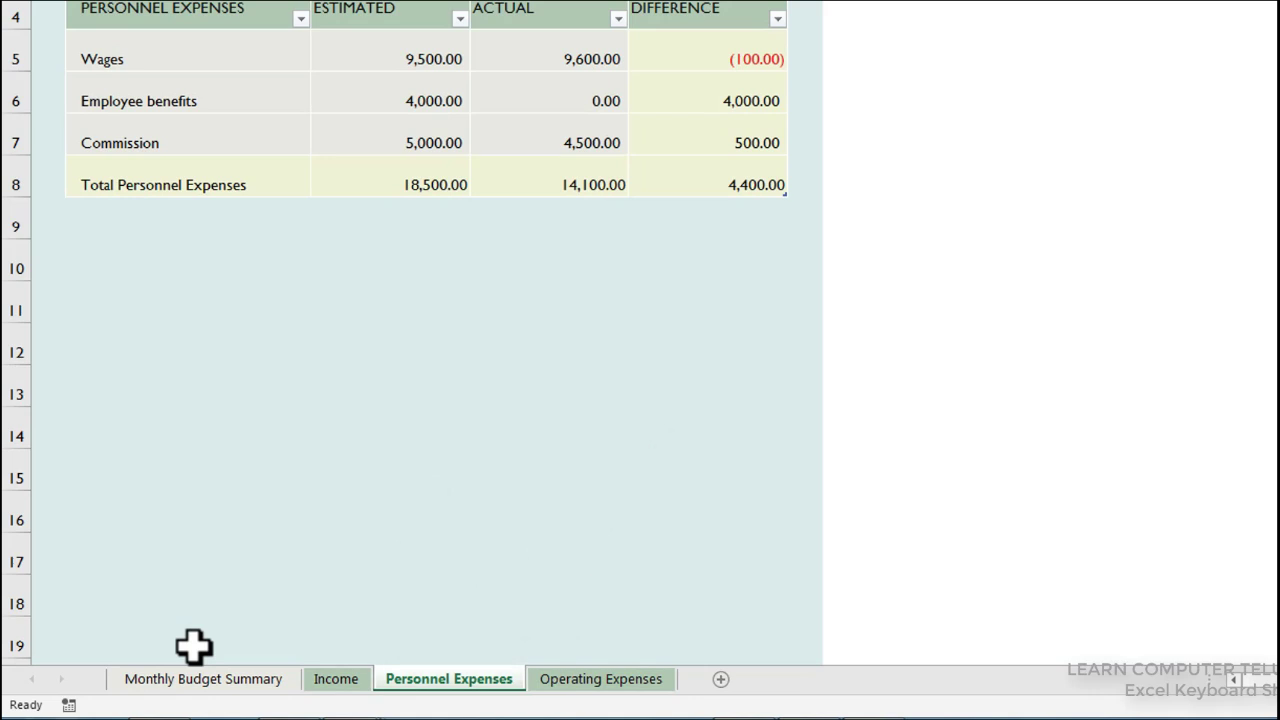
pyautogui.hotkey('ctrl', 'pagedown')
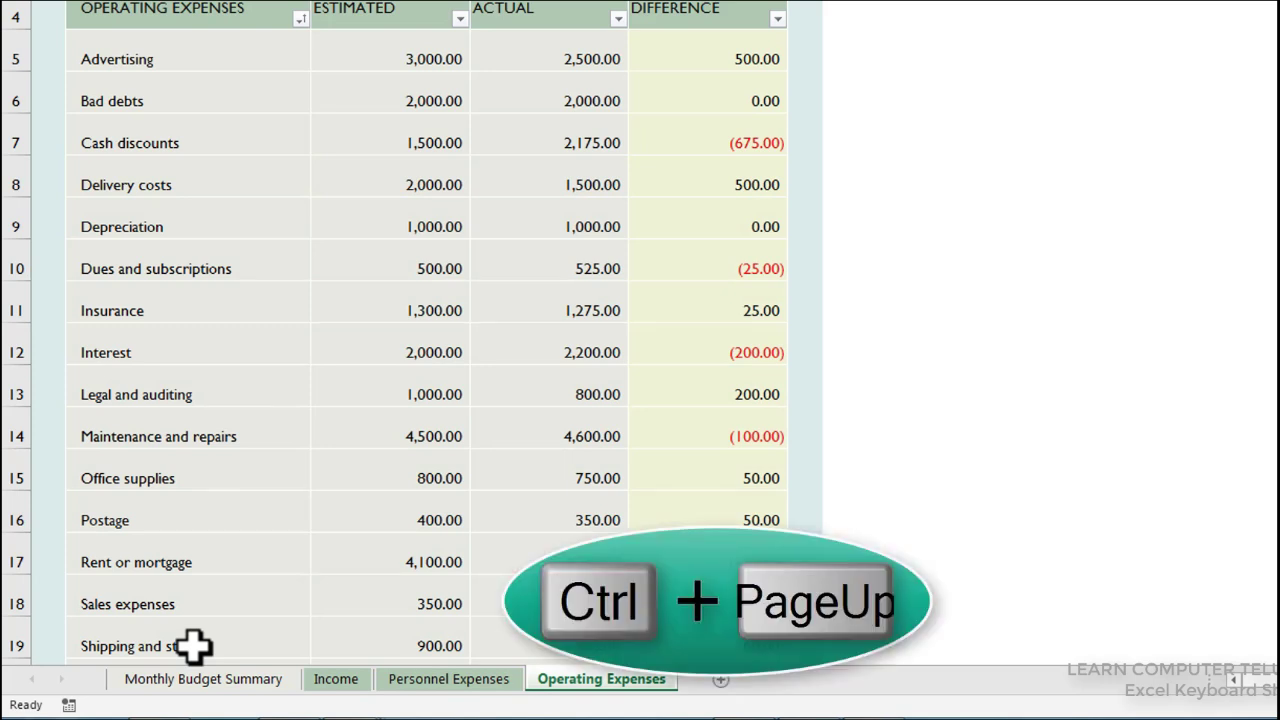
pyautogui.hotkey('ctrl', 'pageup')
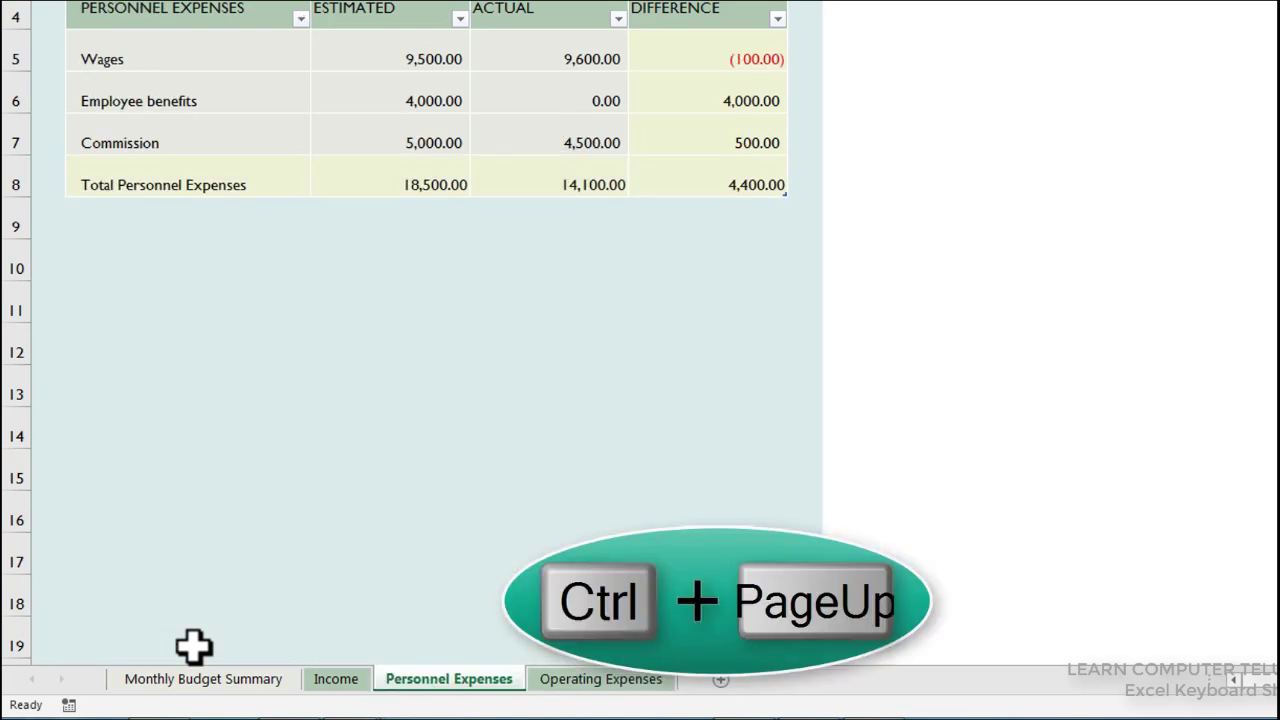
pyautogui.hotkey('ctrl', 'pageup')
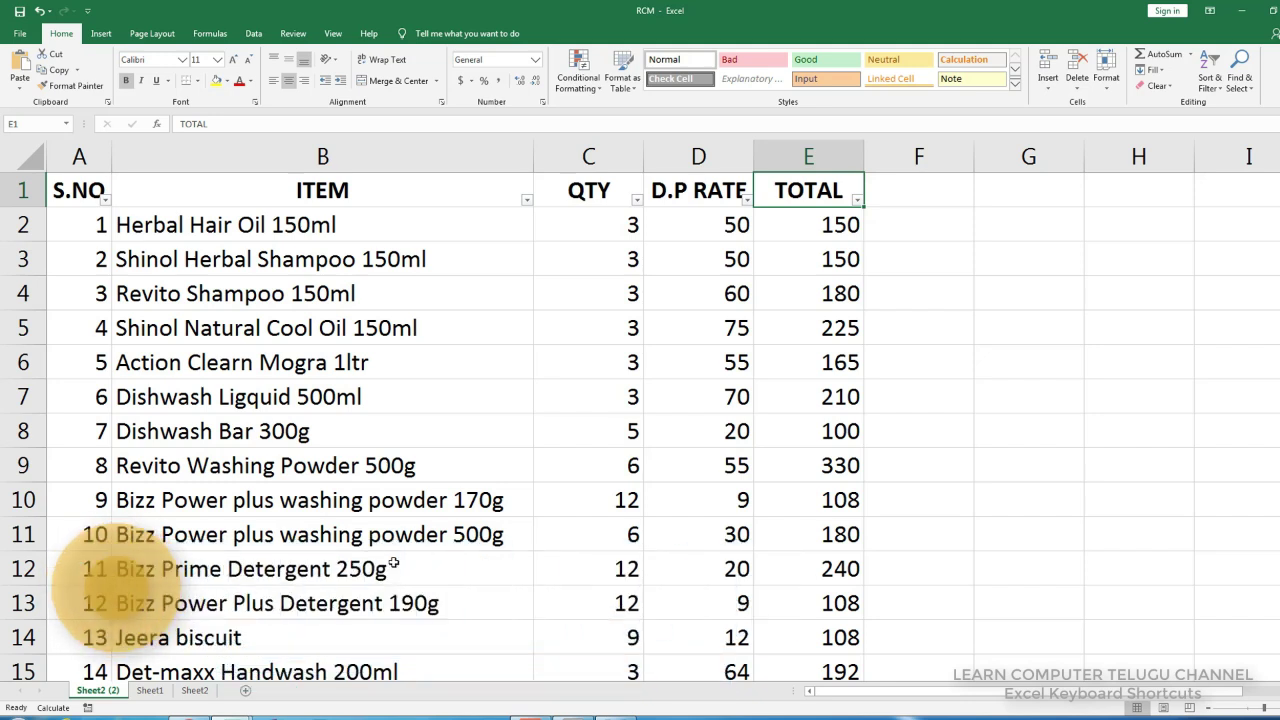
pyautogui.press('F1')
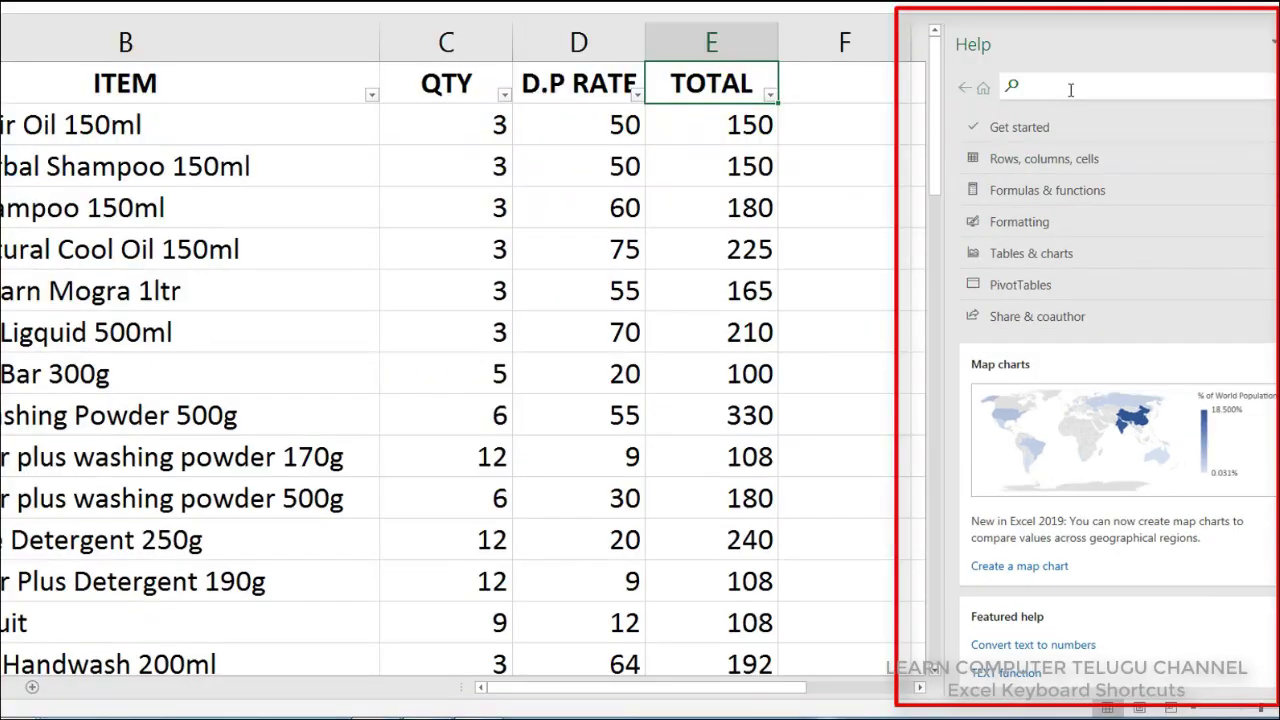
pyautogui.click(1035, 88)
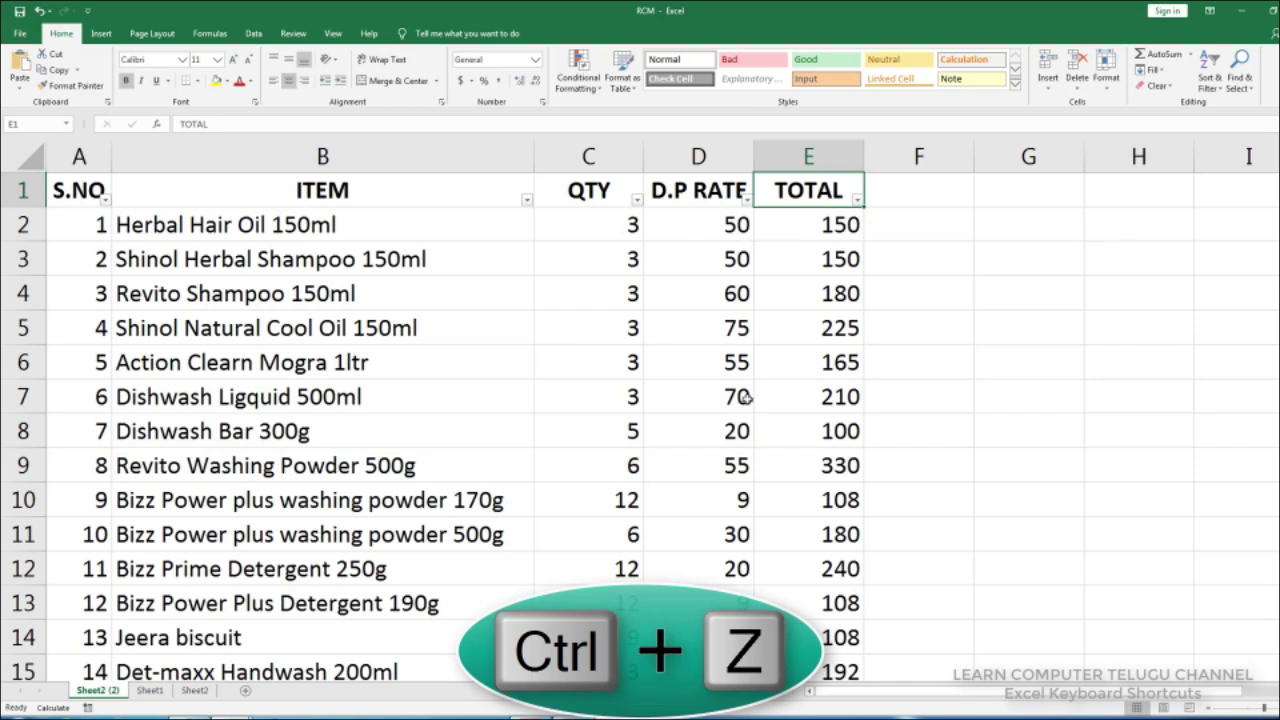
# - Give the Helth Guard Oil total in E53 the green Good cell style
pyautogui.scroll(-5, 786, 431)
pyautogui.scroll(-2, 786, 431)
pyautogui.scroll(-2, 786, 431)
pyautogui.scroll(-4, 786, 431)
pyautogui.scroll(-3, 787, 429)
pyautogui.scroll(-1, 787, 429)
pyautogui.scroll(2, 787, 429)
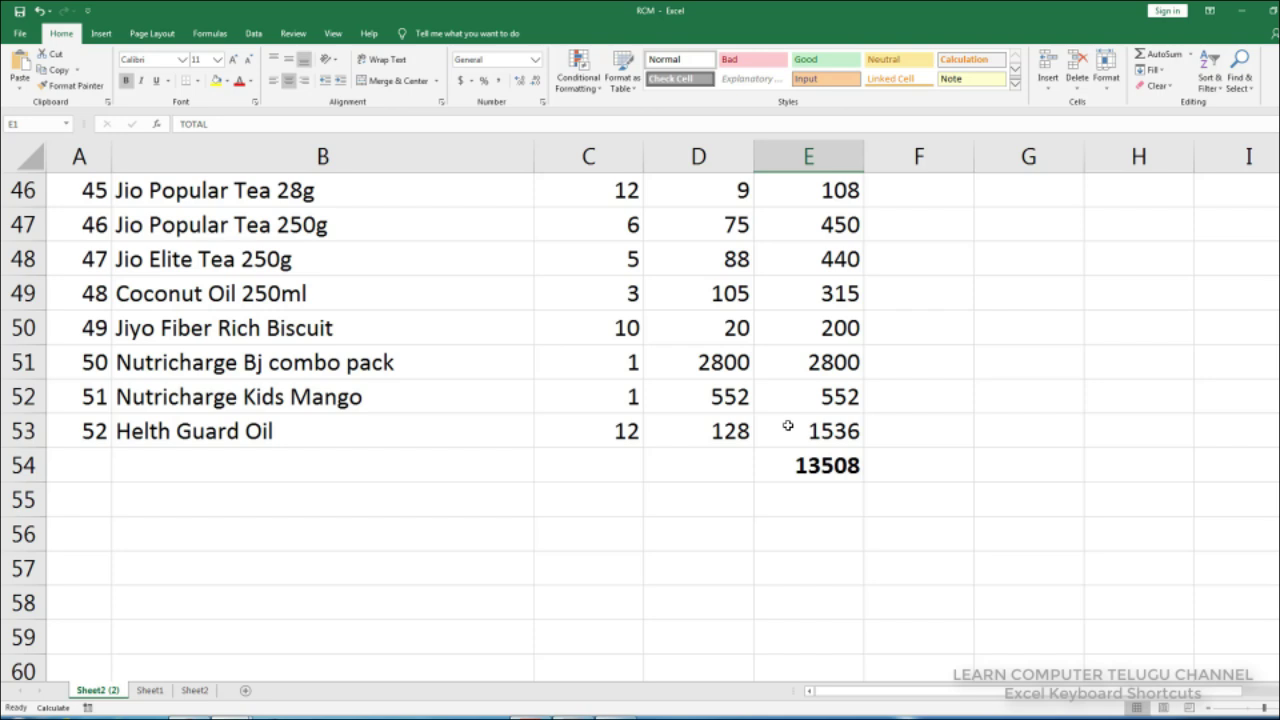
pyautogui.click(845, 431)
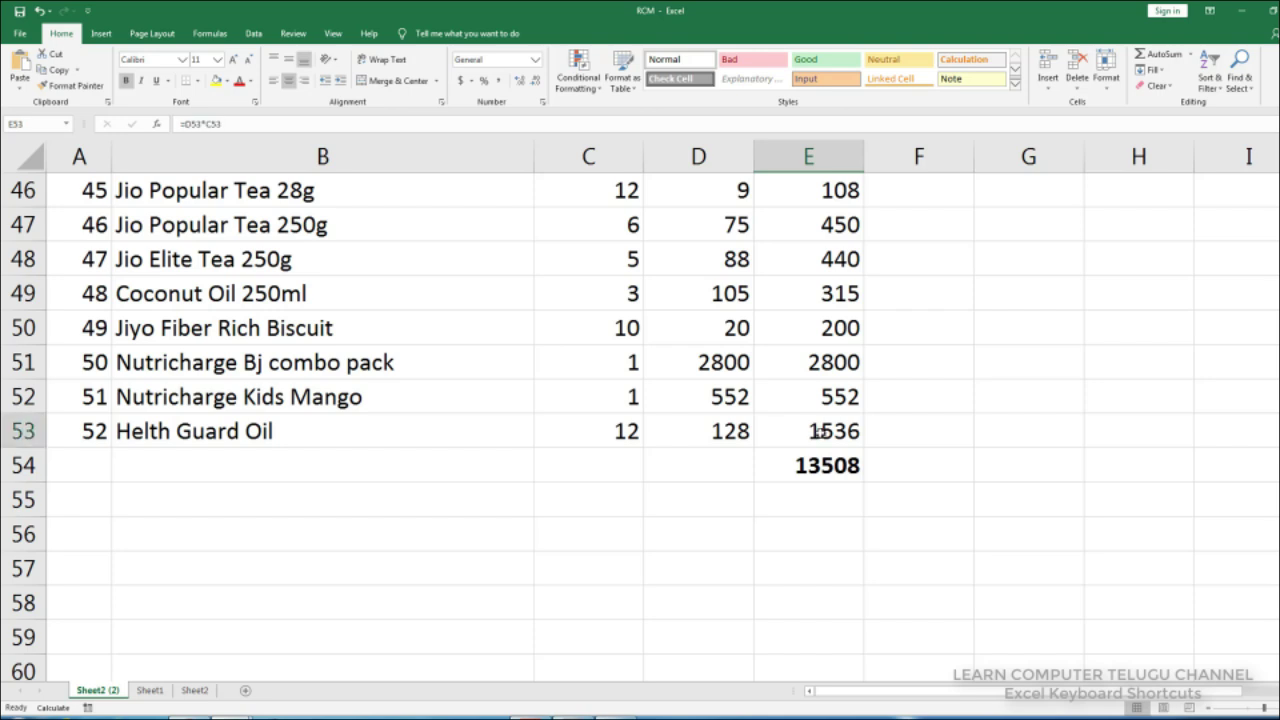
pyautogui.click(815, 60)
pyautogui.click(893, 376)
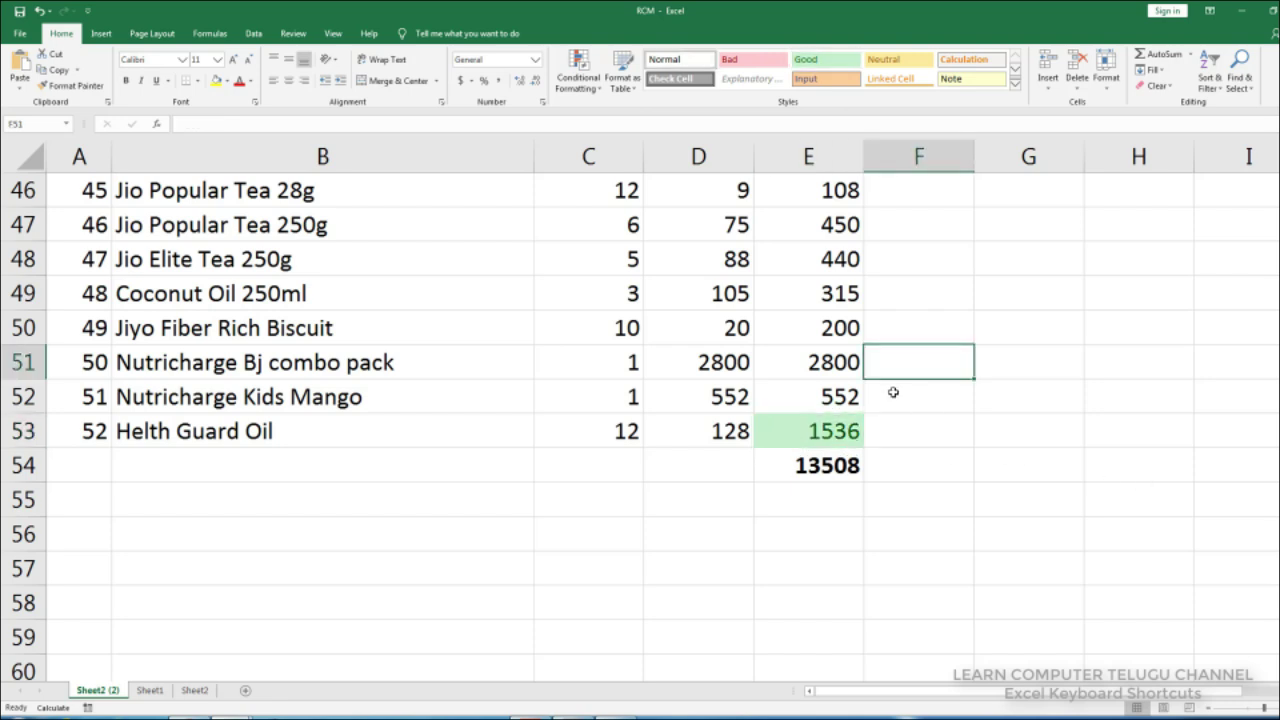
pyautogui.click(842, 440)
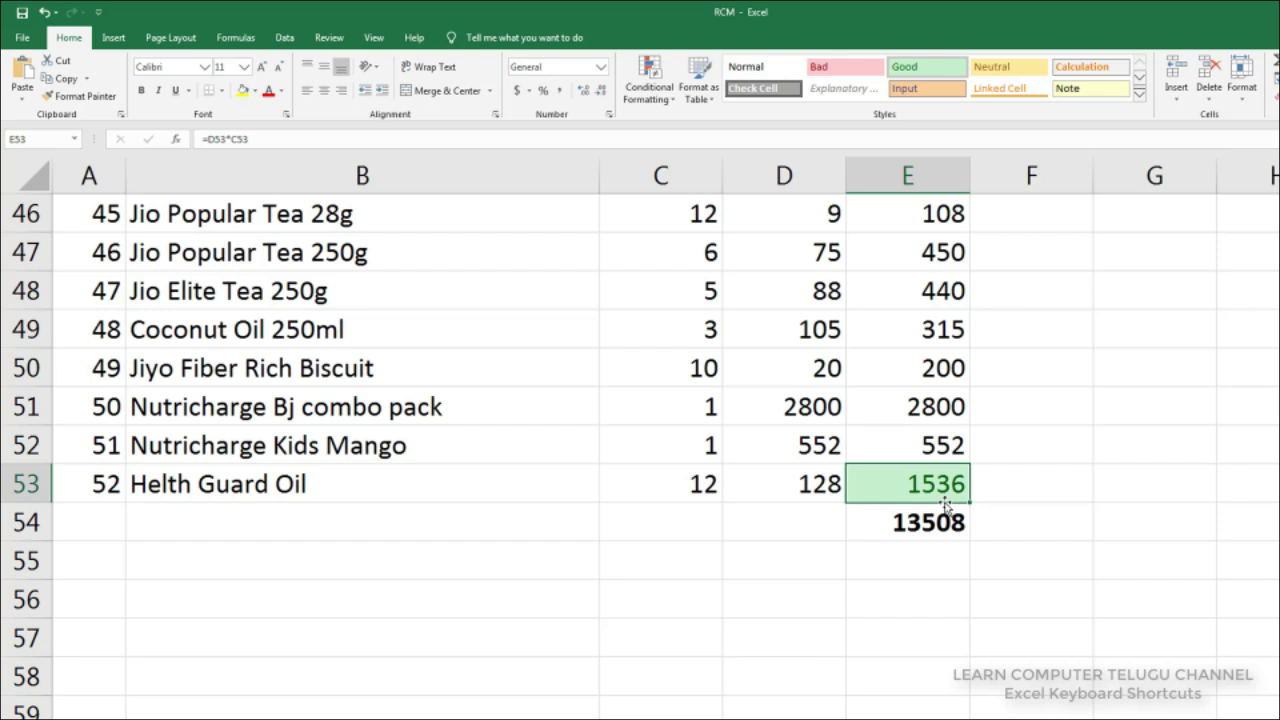
# - Undo the Good style, dismiss the Windows colour-scheme prompt, and redo with Ctrl+Y
pyautogui.hotkey('ctrl', 'z')
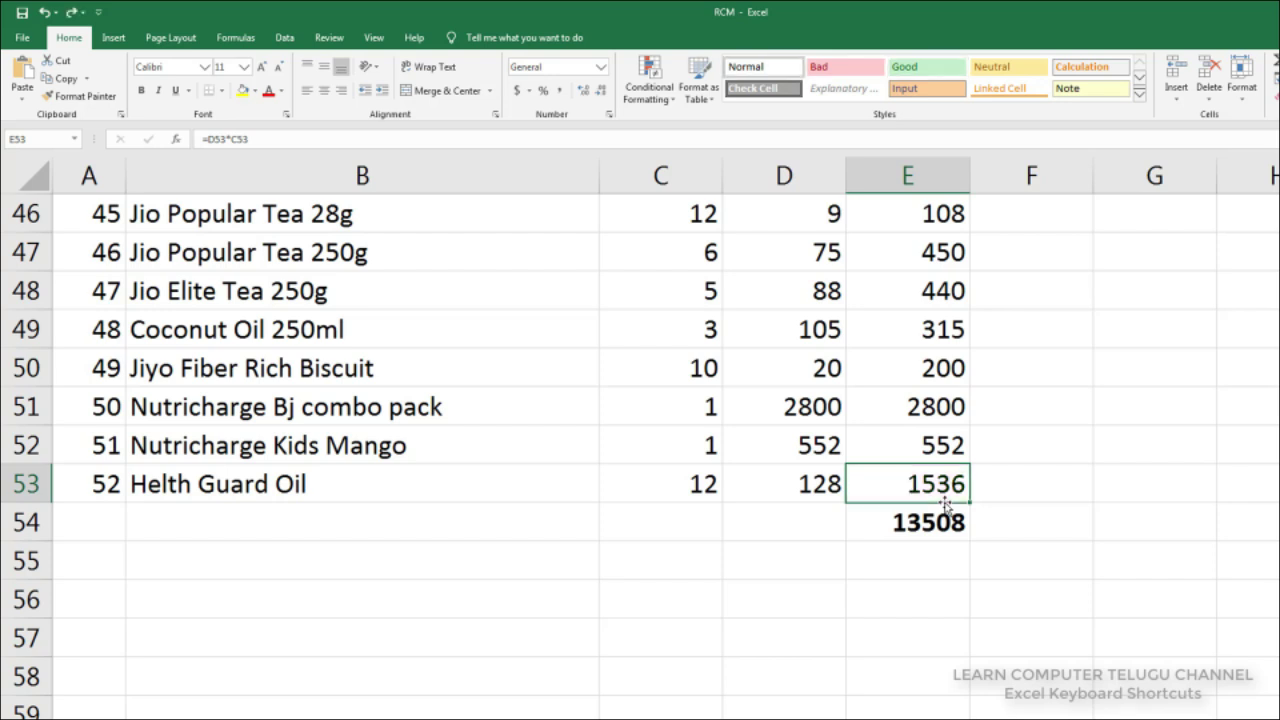
pyautogui.click(997, 508)
pyautogui.hotkey('ctrl', 'y')
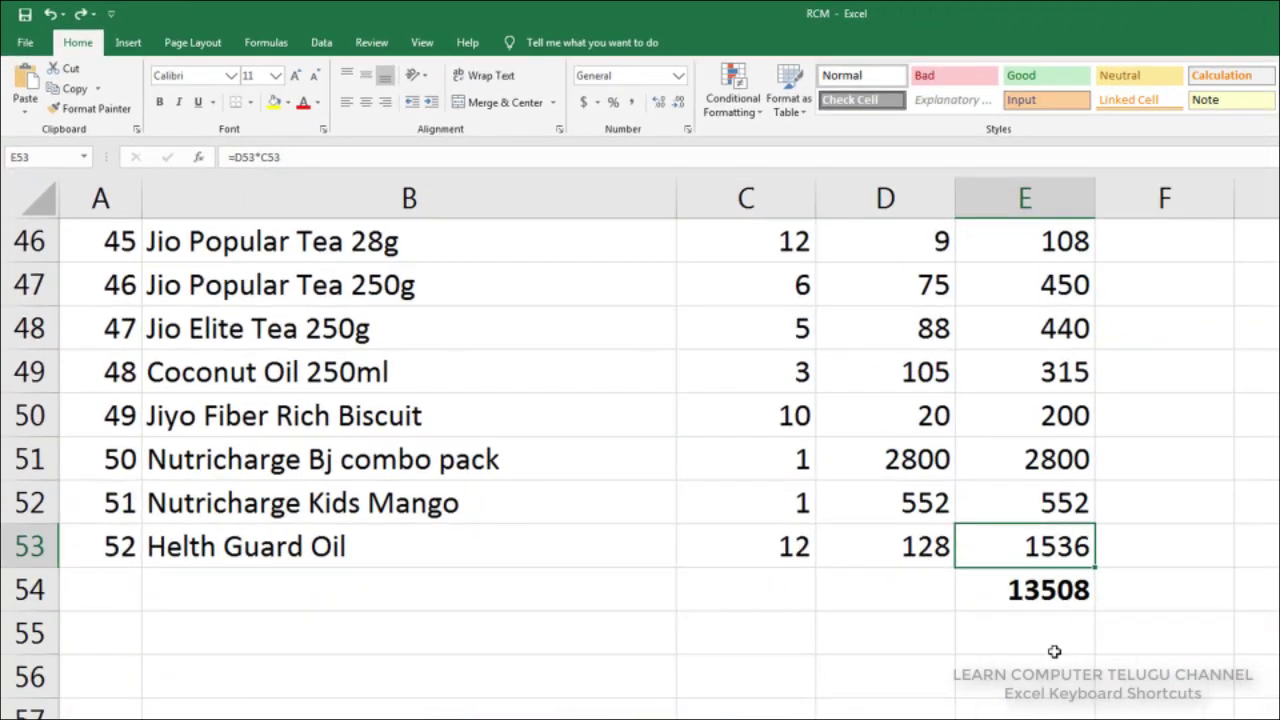
# - Reapply the green Good style to E53 with Ctrl+Y, then repeat it with F4
pyautogui.hotkey('ctrl', 'y')
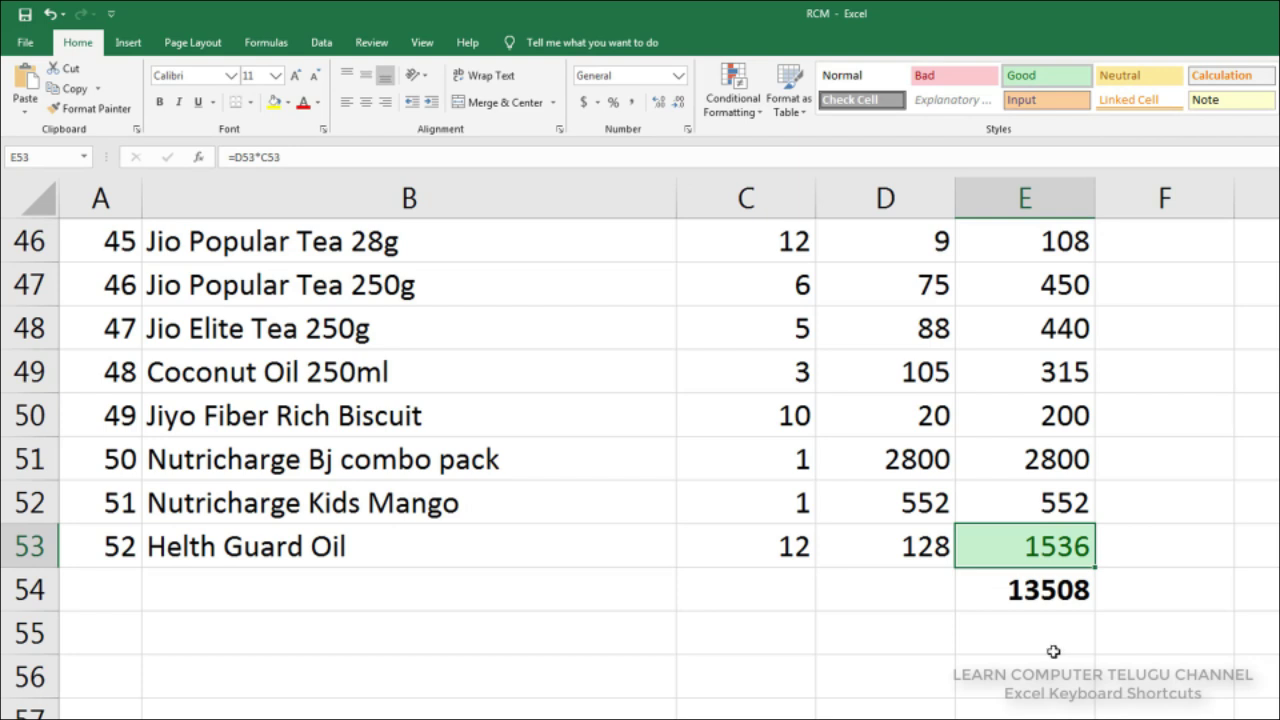
pyautogui.click(1053, 651)
pyautogui.click(1036, 563)
pyautogui.press('F4')
# - Delete the 1536 product formula in E53 and the 13508 SUM total in E54
pyautogui.click(1130, 628)
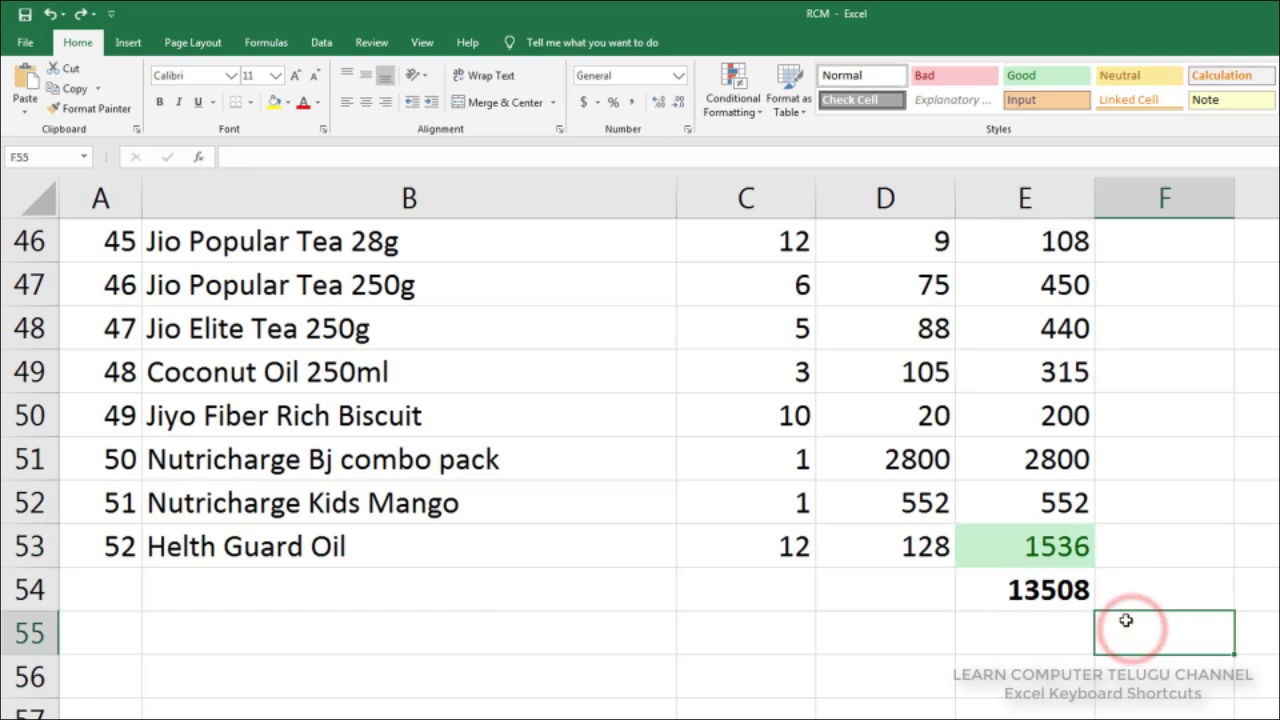
pyautogui.click(1055, 557)
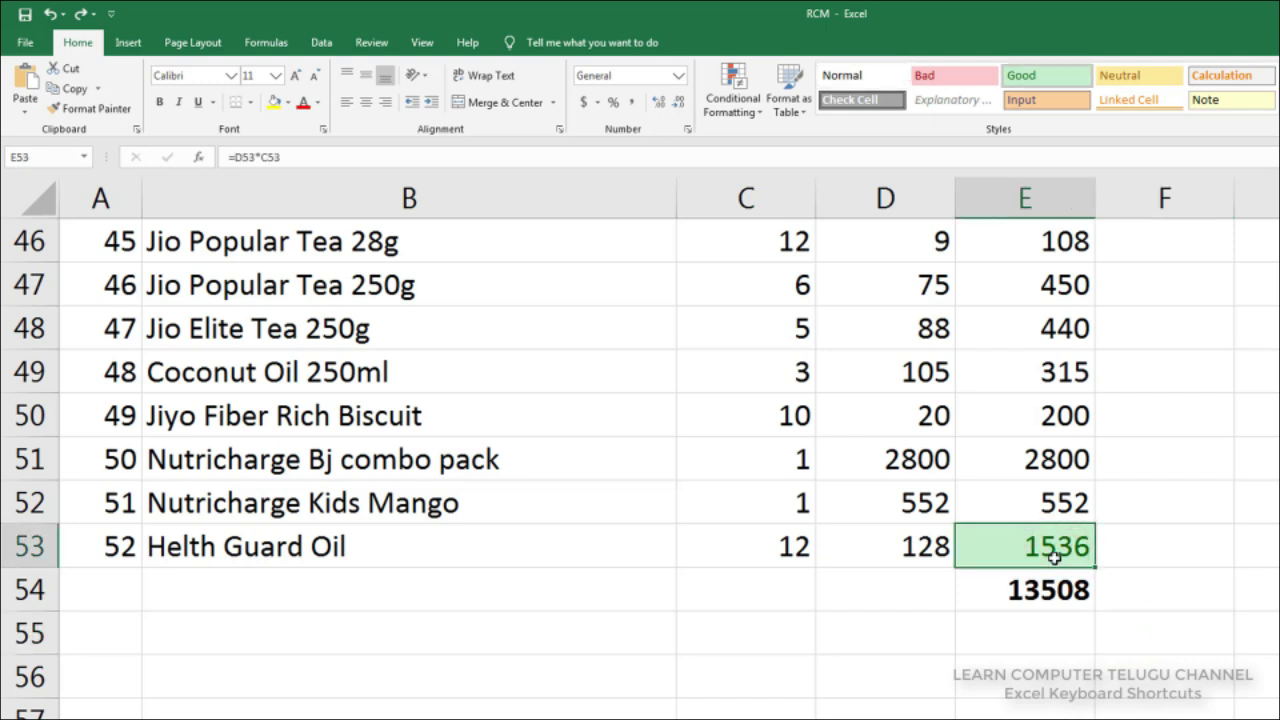
pyautogui.press('Delete')
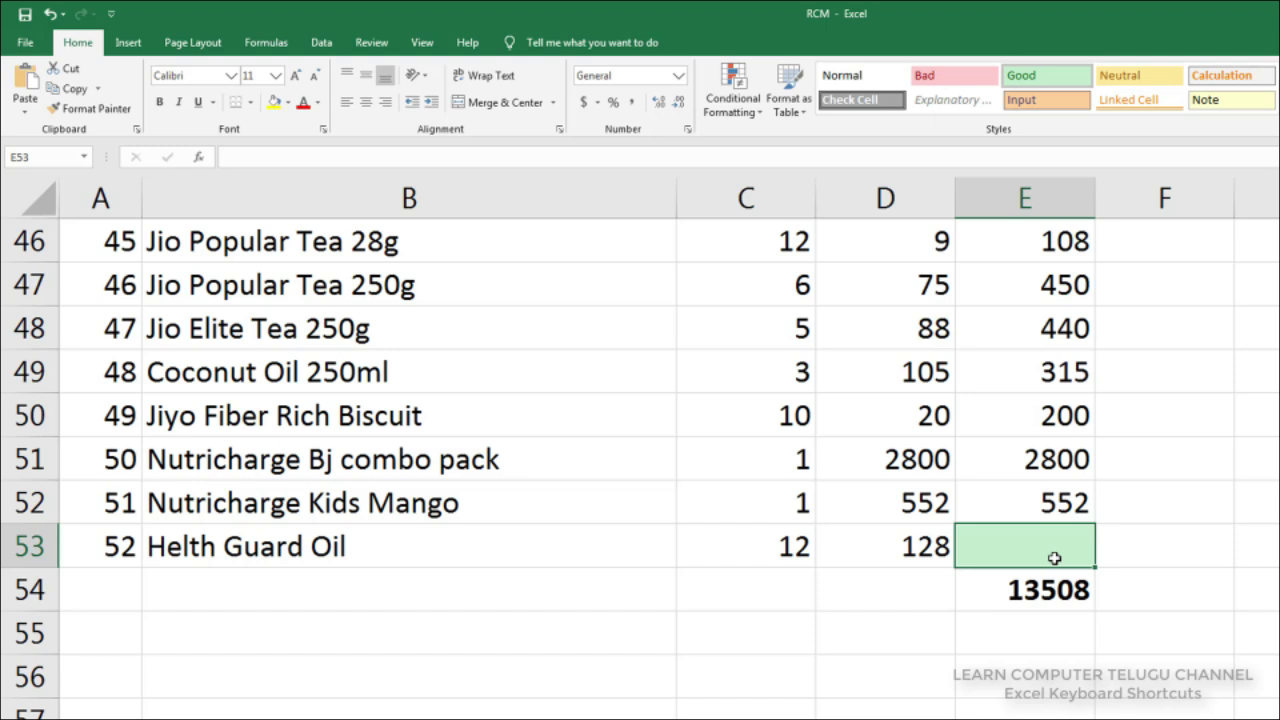
pyautogui.click(1040, 590)
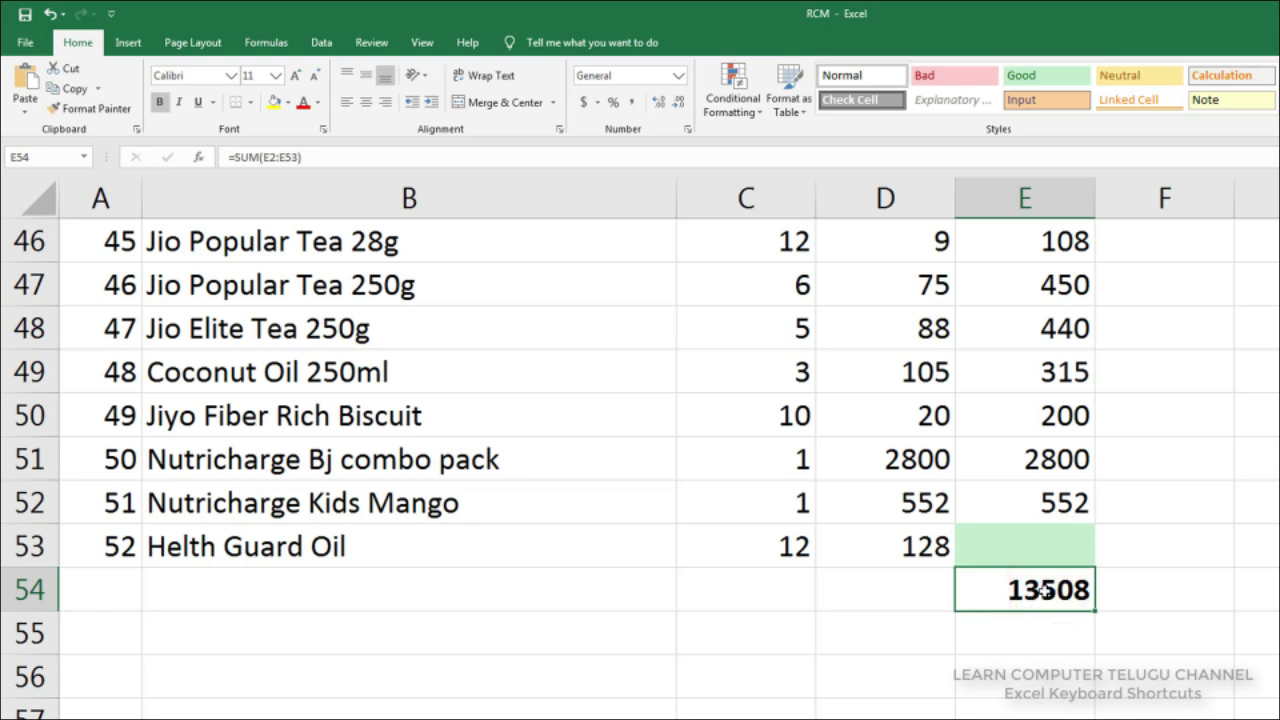
pyautogui.press('Delete')
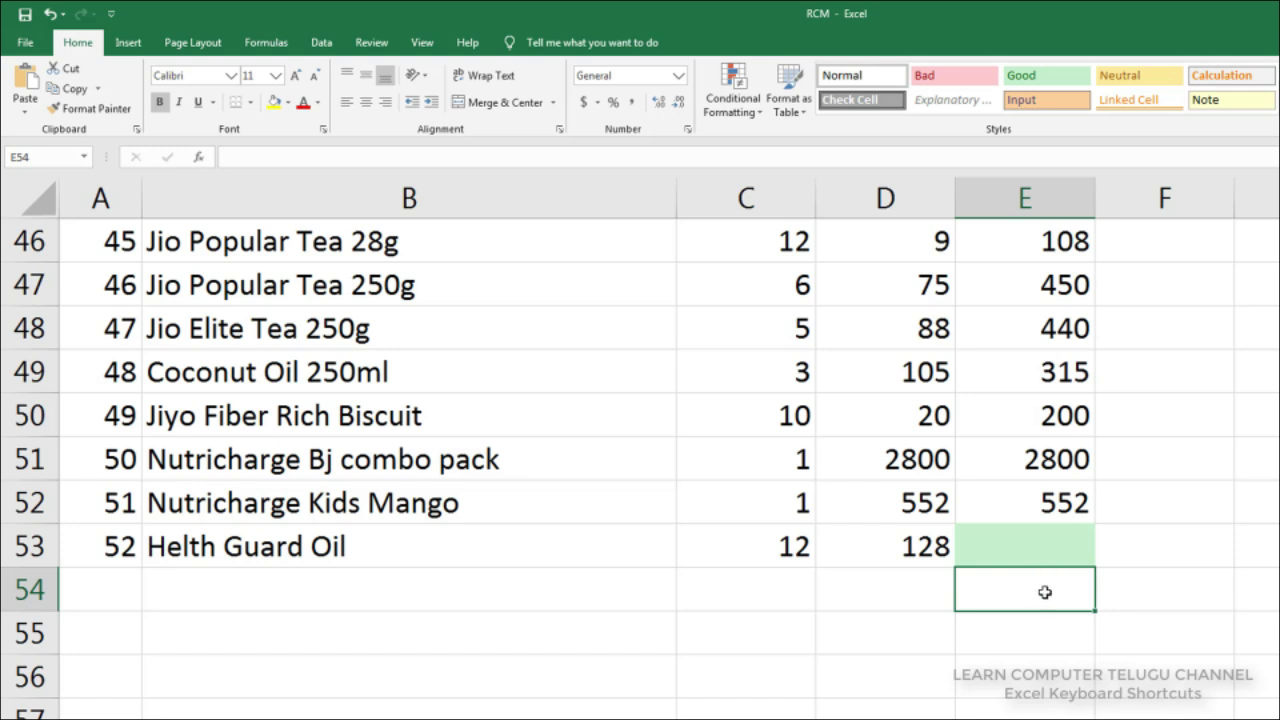
pyautogui.click(1038, 552)
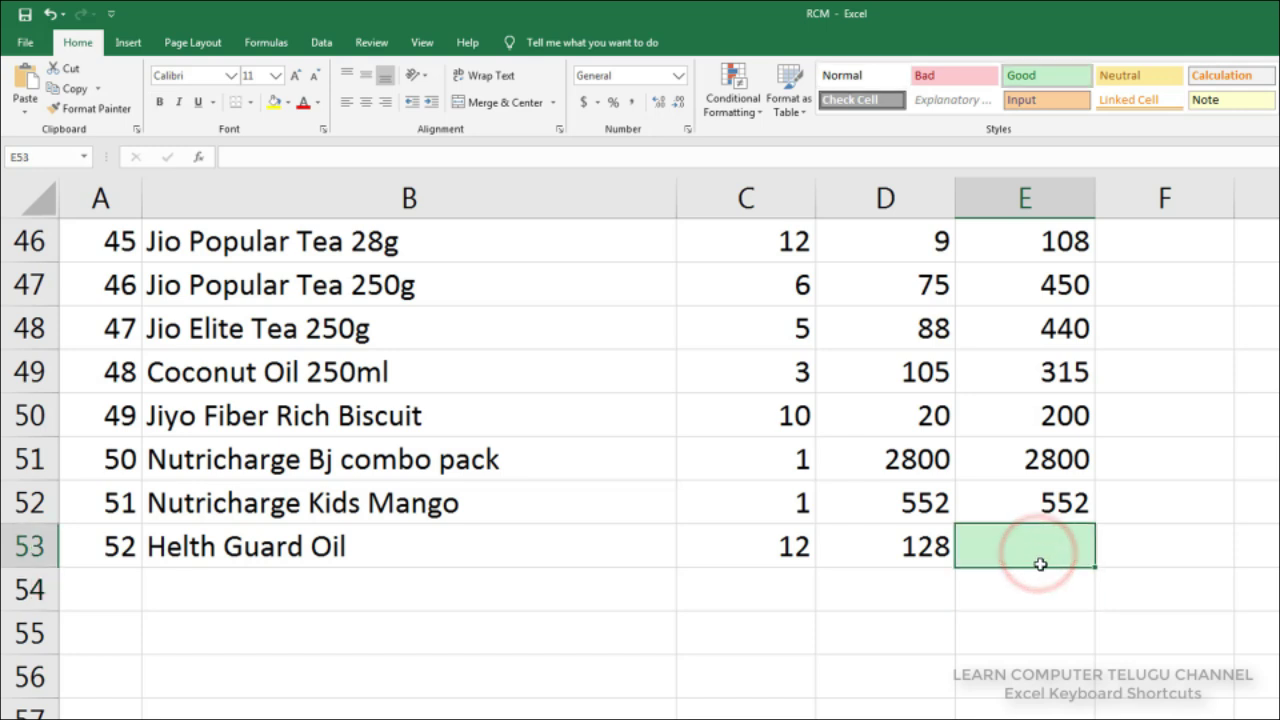
pyautogui.click(1033, 591)
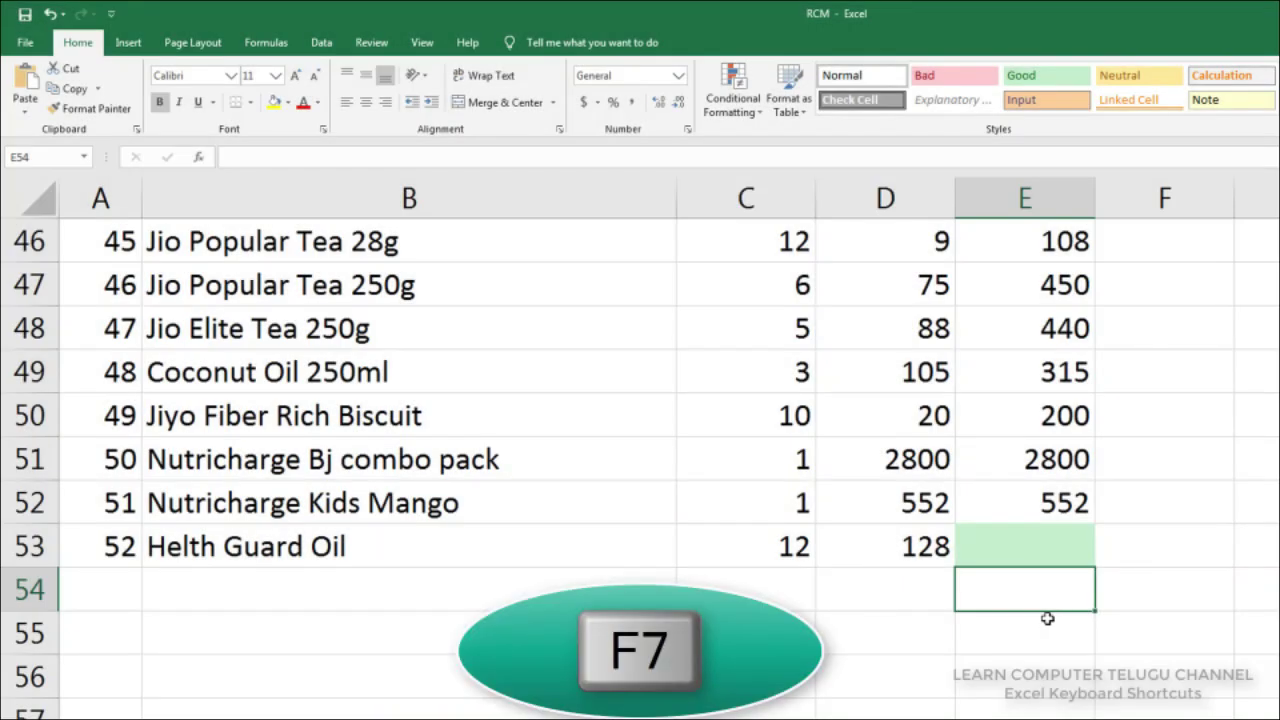
# - Glance at the REGION/SALES sheet, then return to the product list
pyautogui.scroll(3, 1130, 615)
pyautogui.scroll(4, 1145, 617)
pyautogui.scroll(3, 1150, 617)
pyautogui.scroll(3, 1148, 612)
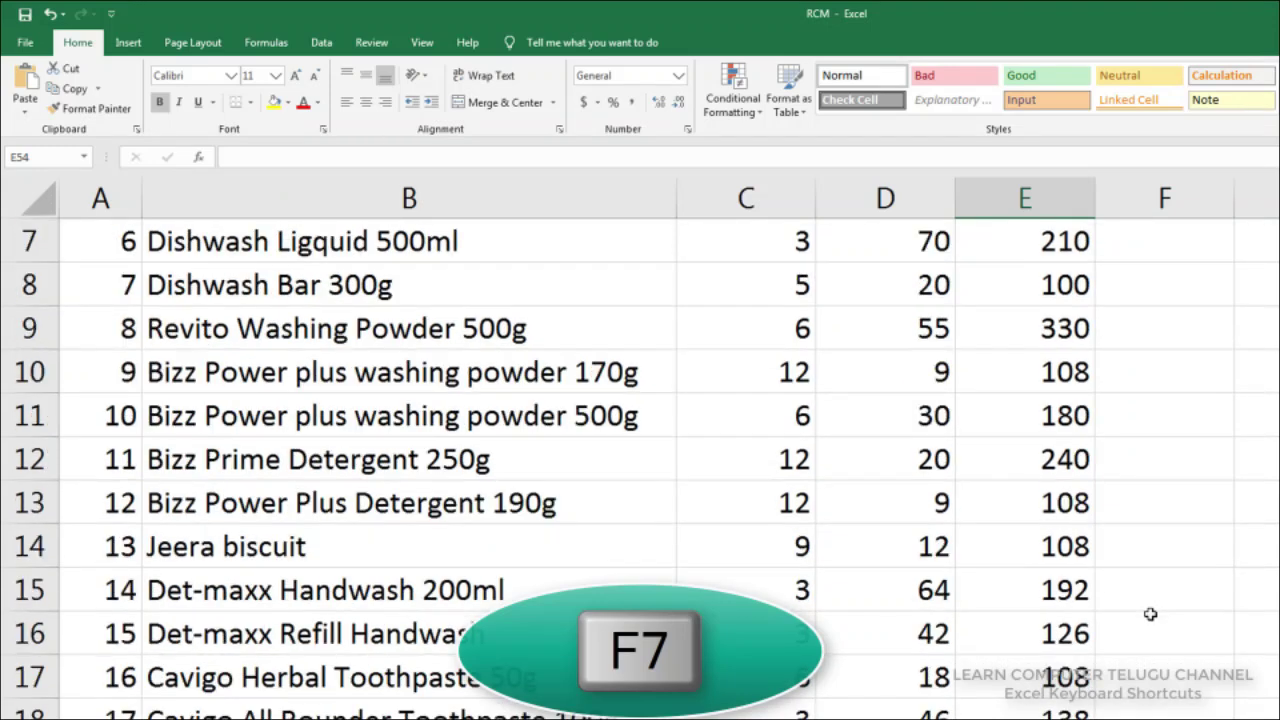
pyautogui.scroll(2, 1149, 610)
pyautogui.scroll(-2, 1149, 610)
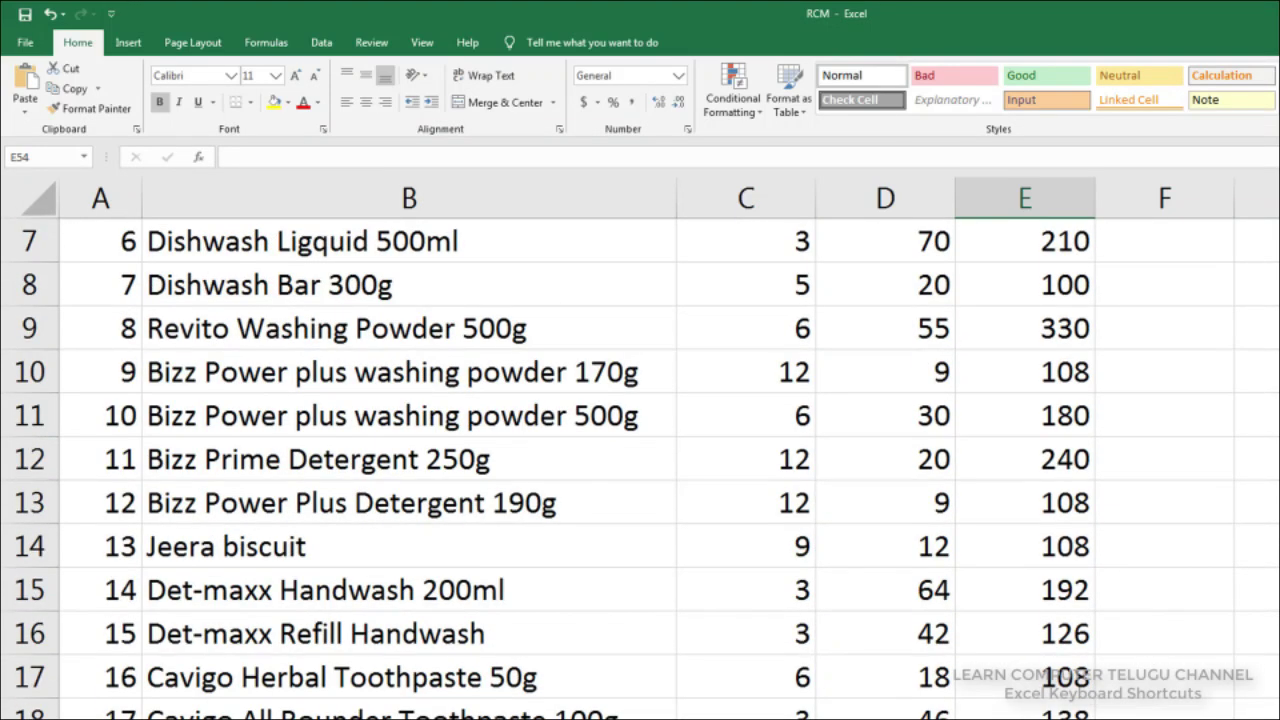
pyautogui.hotkey('ctrl', 'pagedown')
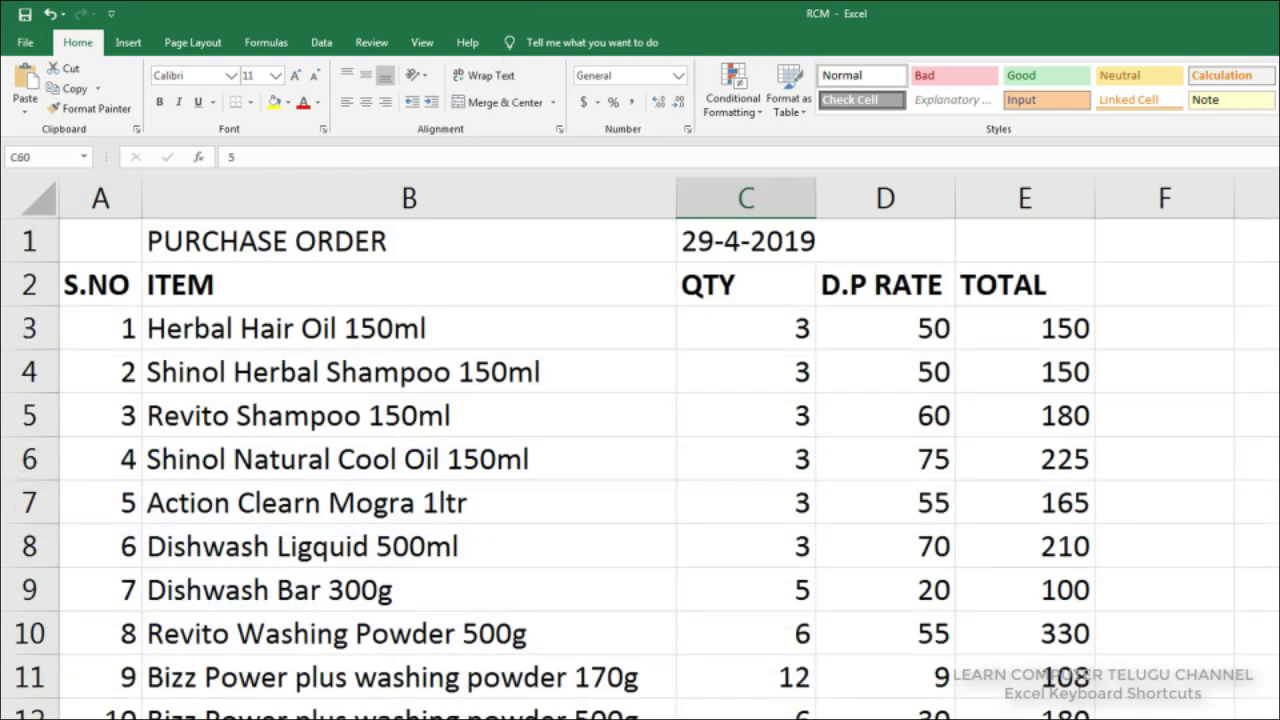
pyautogui.hotkey('ctrl', 'pagedown')
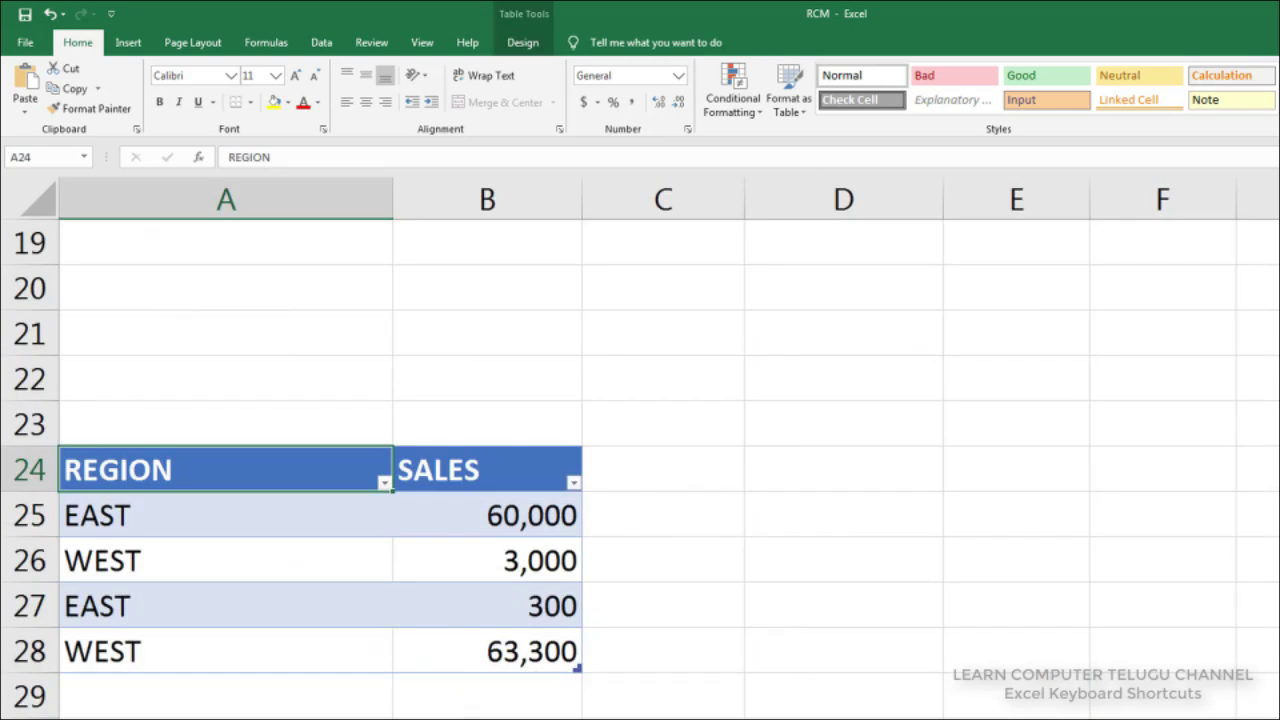
pyautogui.hotkey('ctrl', 'pageup')
pyautogui.scroll(-4, 1094, 668)
pyautogui.scroll(-7, 1097, 662)
pyautogui.scroll(-5, 1097, 662)
# - Enter COM into the empty cell C60
pyautogui.click(789, 468)
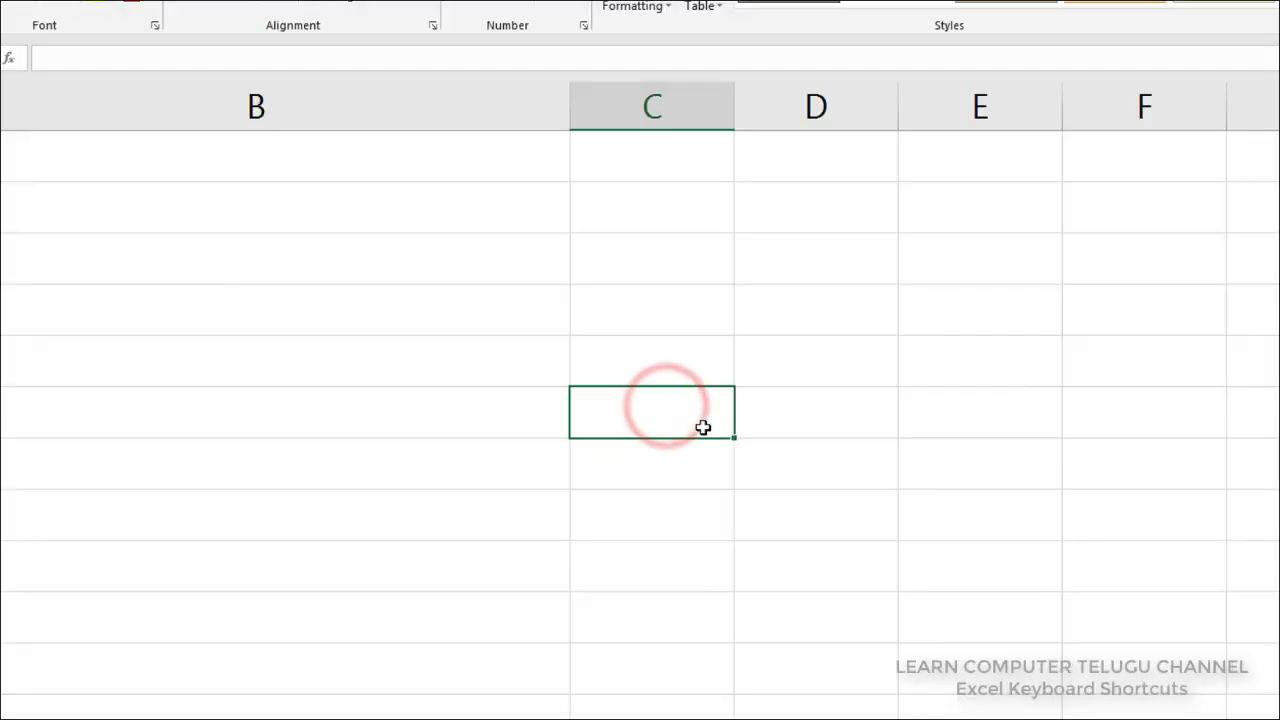
pyautogui.press('F2')
pyautogui.write('COM')
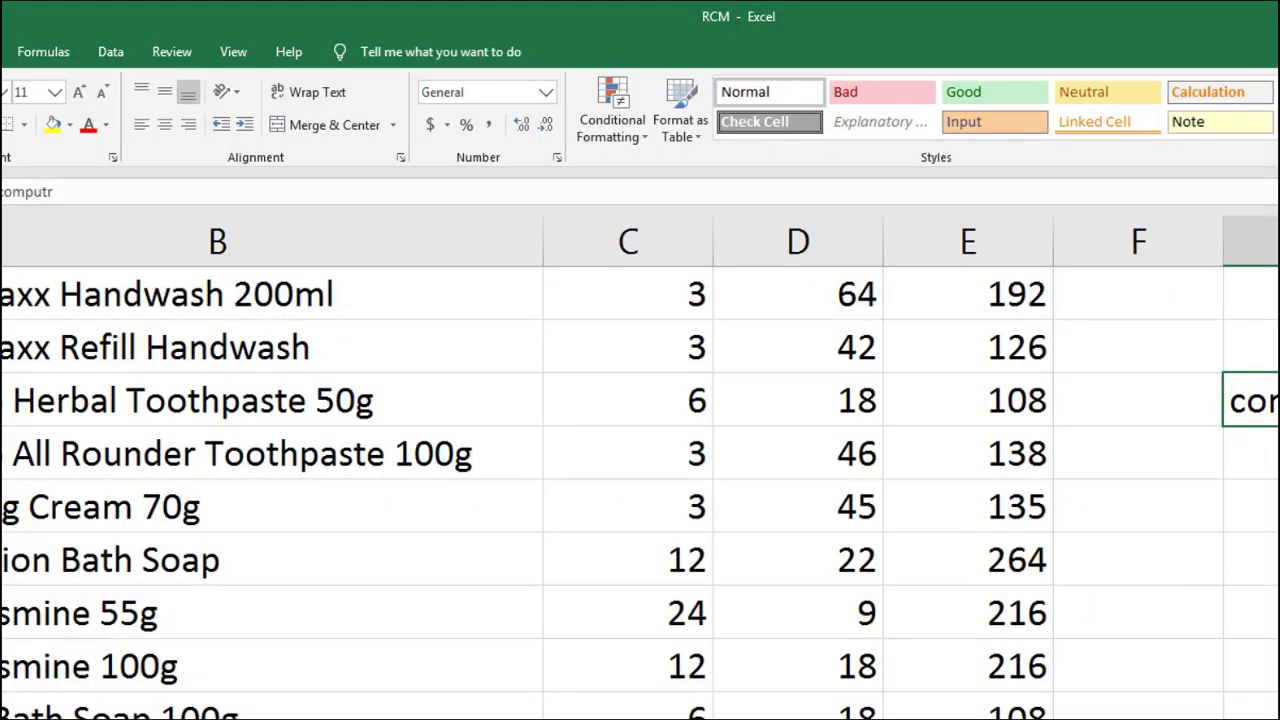
pyautogui.press('Return')
# - Run spell check with F7 and replace 'computr' with 'computer'
pyautogui.click(1251, 404)
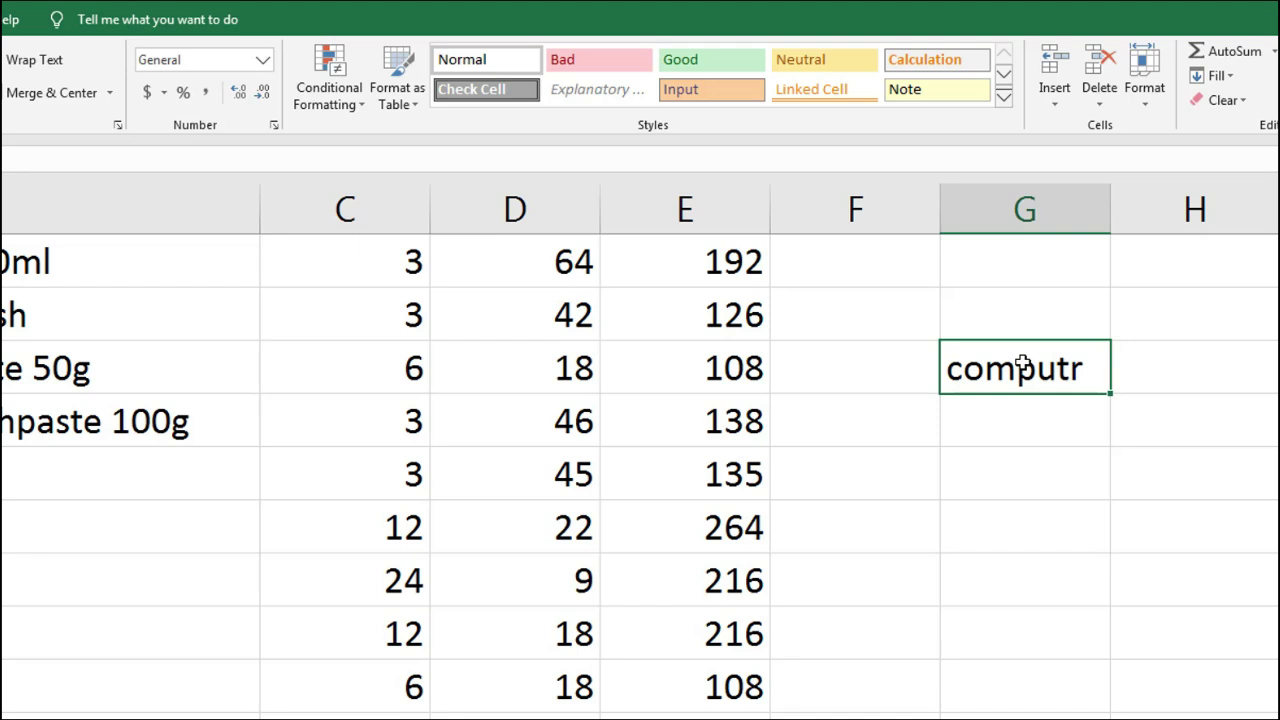
pyautogui.press('F7')
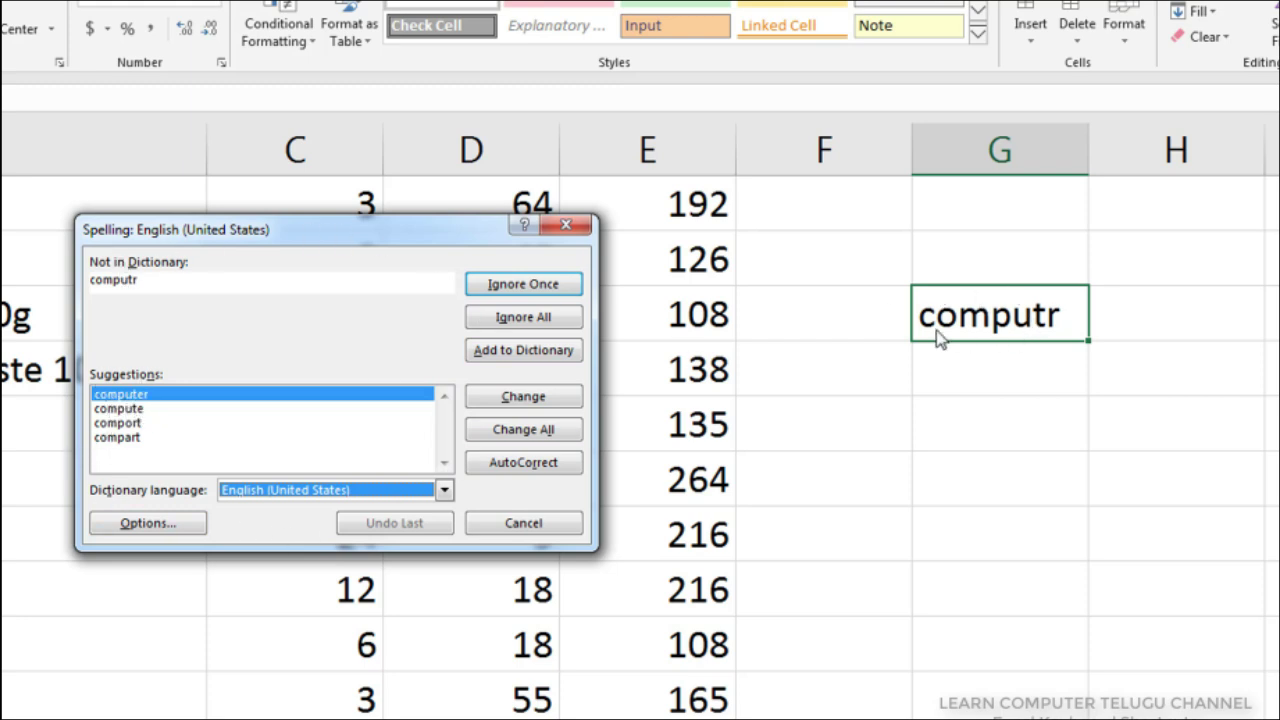
pyautogui.click(125, 396)
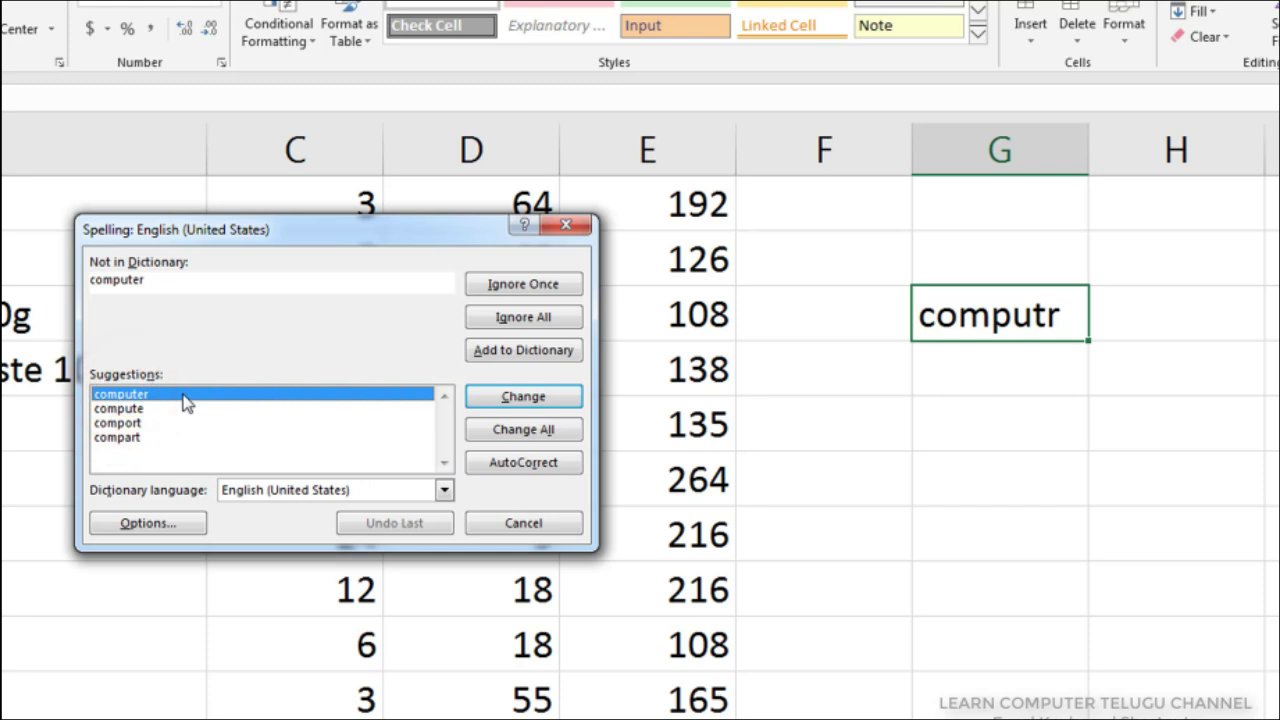
pyautogui.click(537, 401)
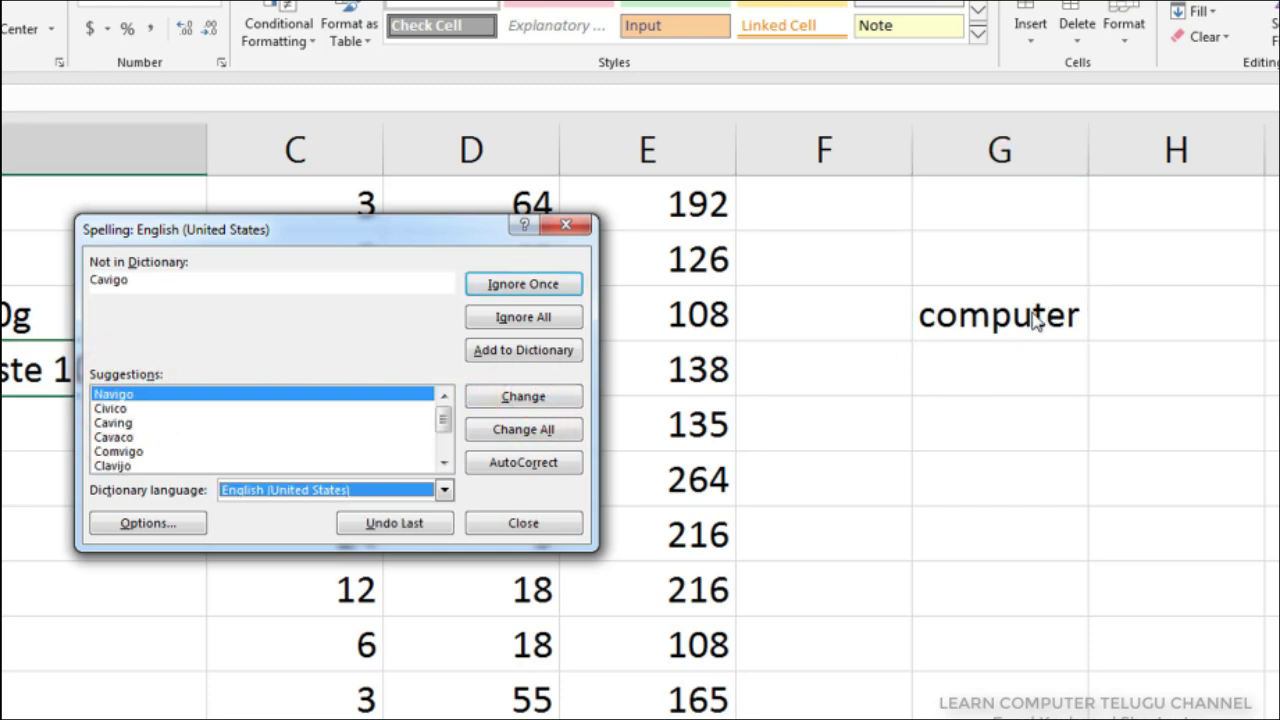
pyautogui.hotkey('ctrl', 'shift', 'l')
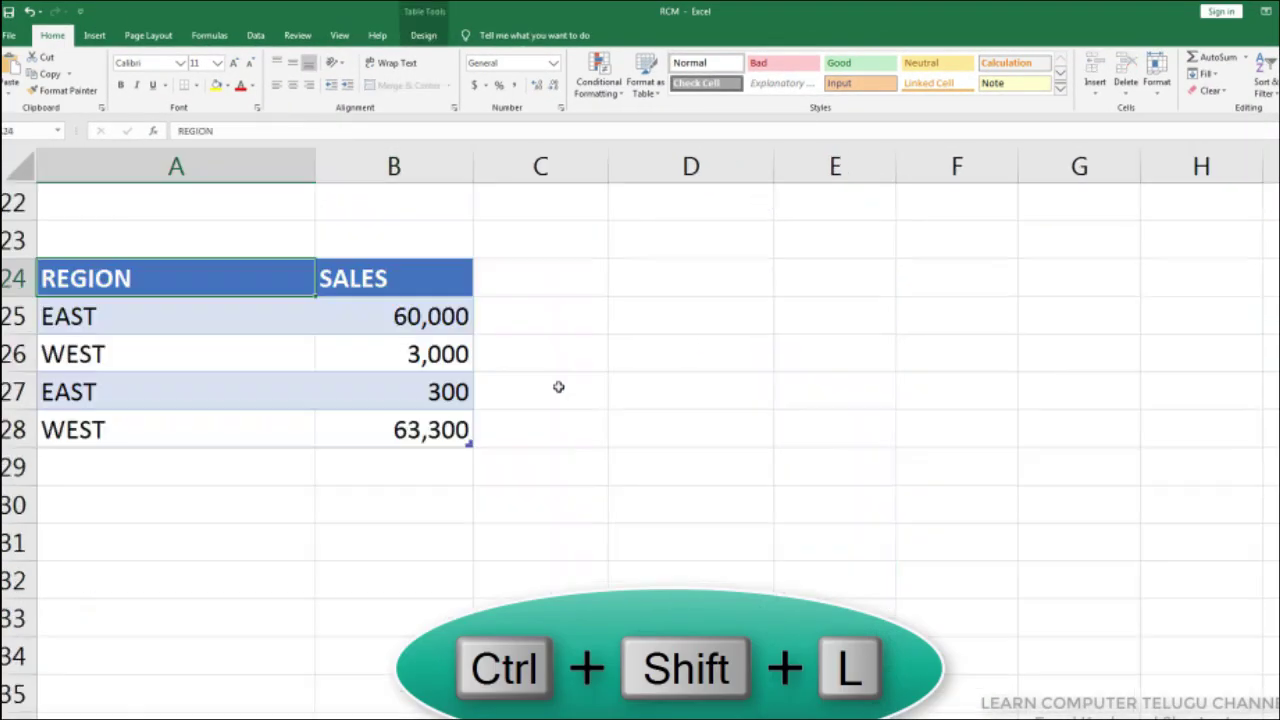
# - Select cells around the REGION/SALES table, ending on the EAST cell A25
pyautogui.click(557, 386)
pyautogui.click(225, 346)
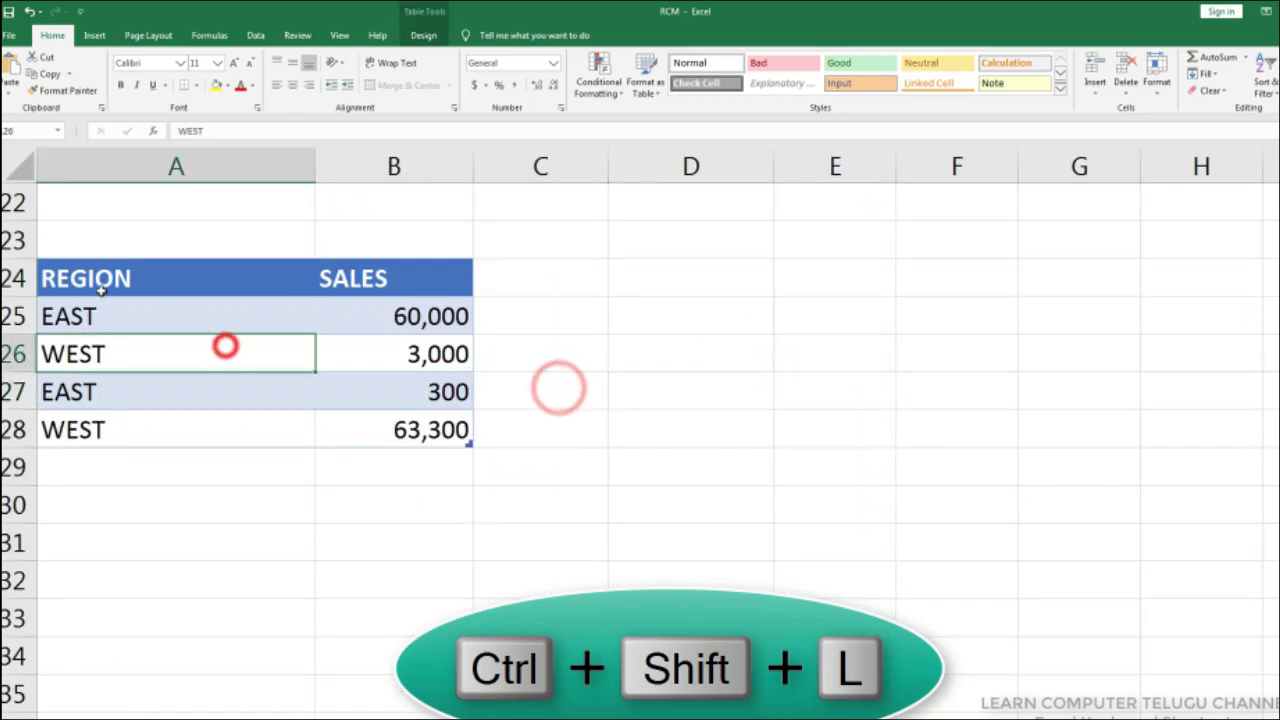
pyautogui.click(116, 288)
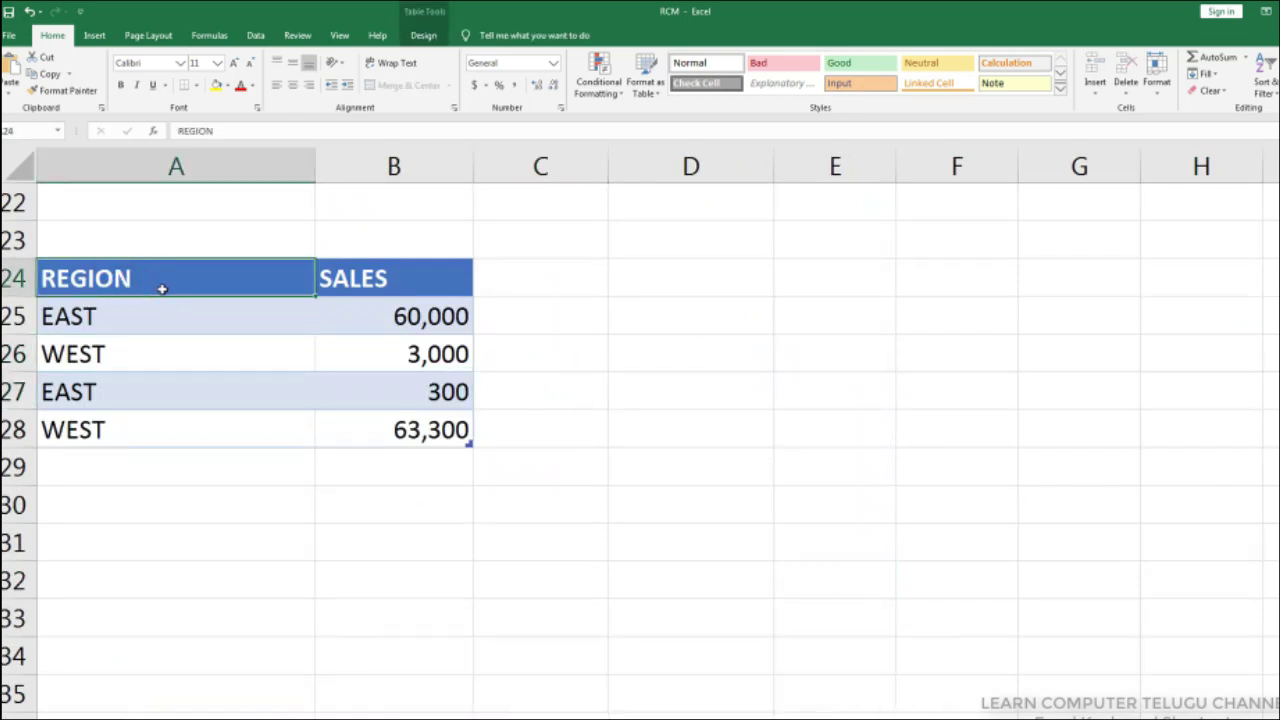
pyautogui.click(300, 430)
pyautogui.moveTo(153, 280); pyautogui.dragTo(400, 281)
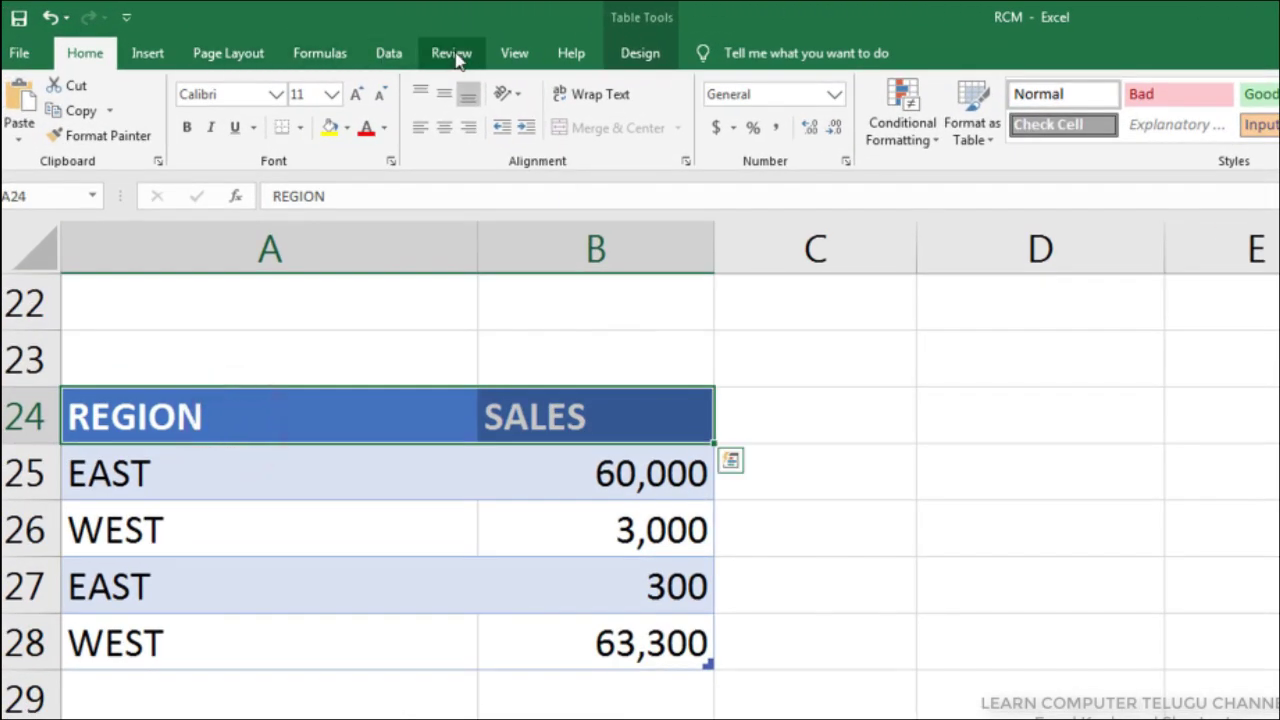
pyautogui.click(1103, 476)
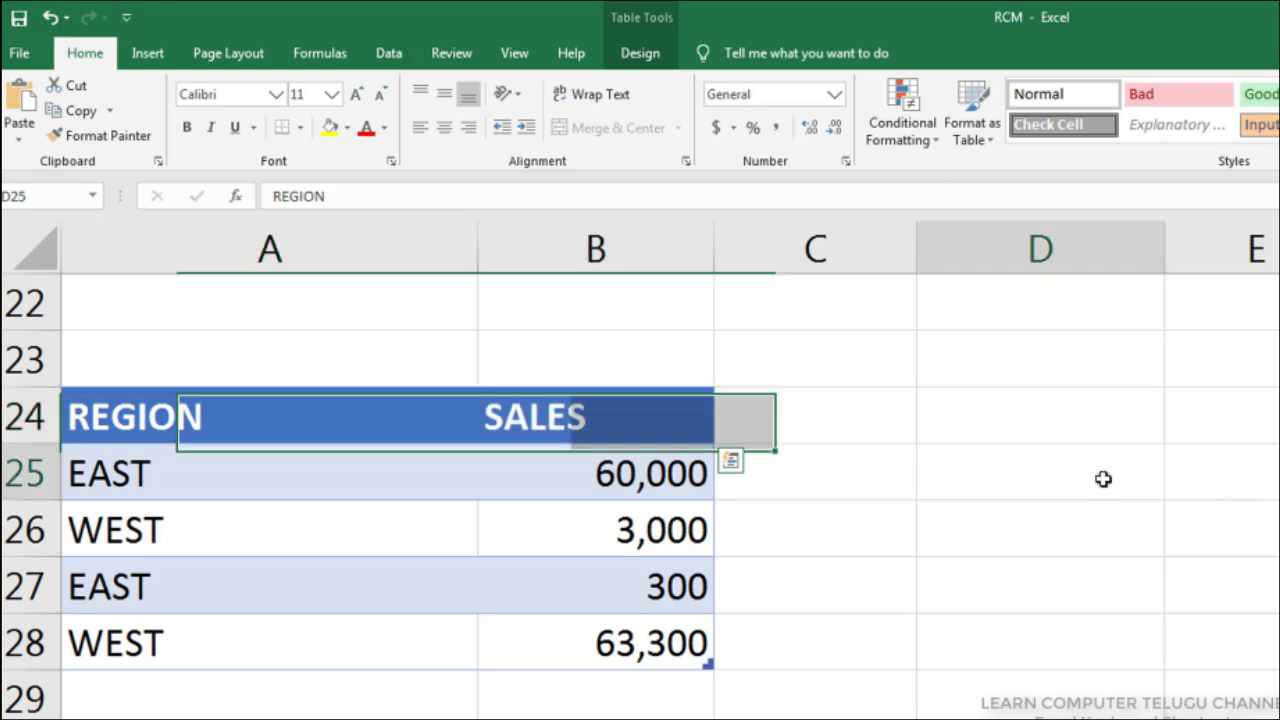
pyautogui.click(1106, 560)
pyautogui.click(212, 414)
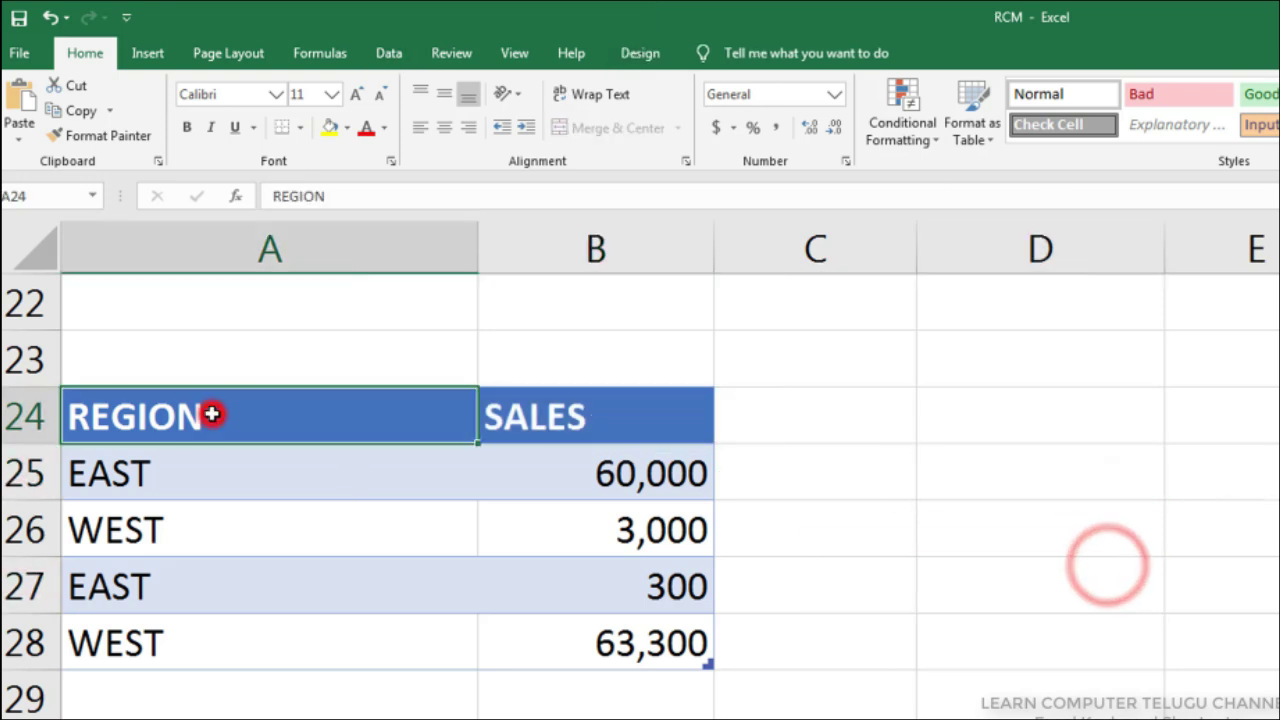
pyautogui.click(232, 460)
pyautogui.click(397, 476)
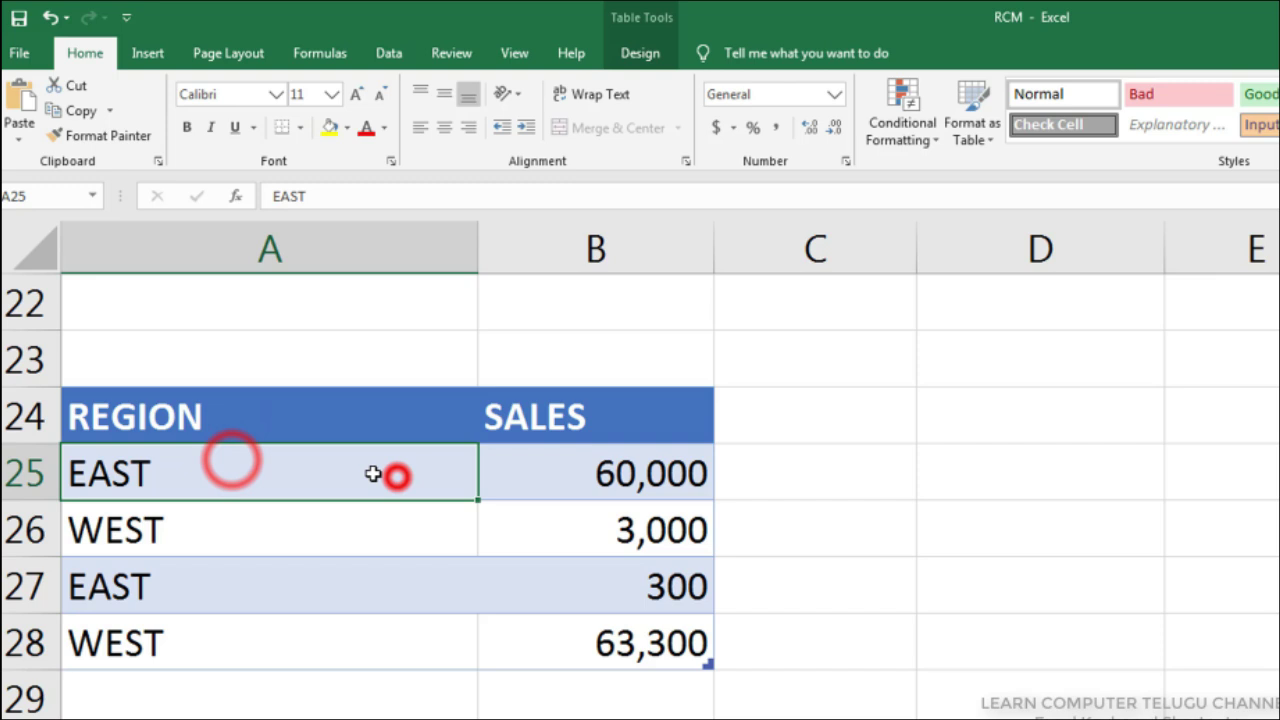
pyautogui.click(561, 471)
pyautogui.click(281, 484)
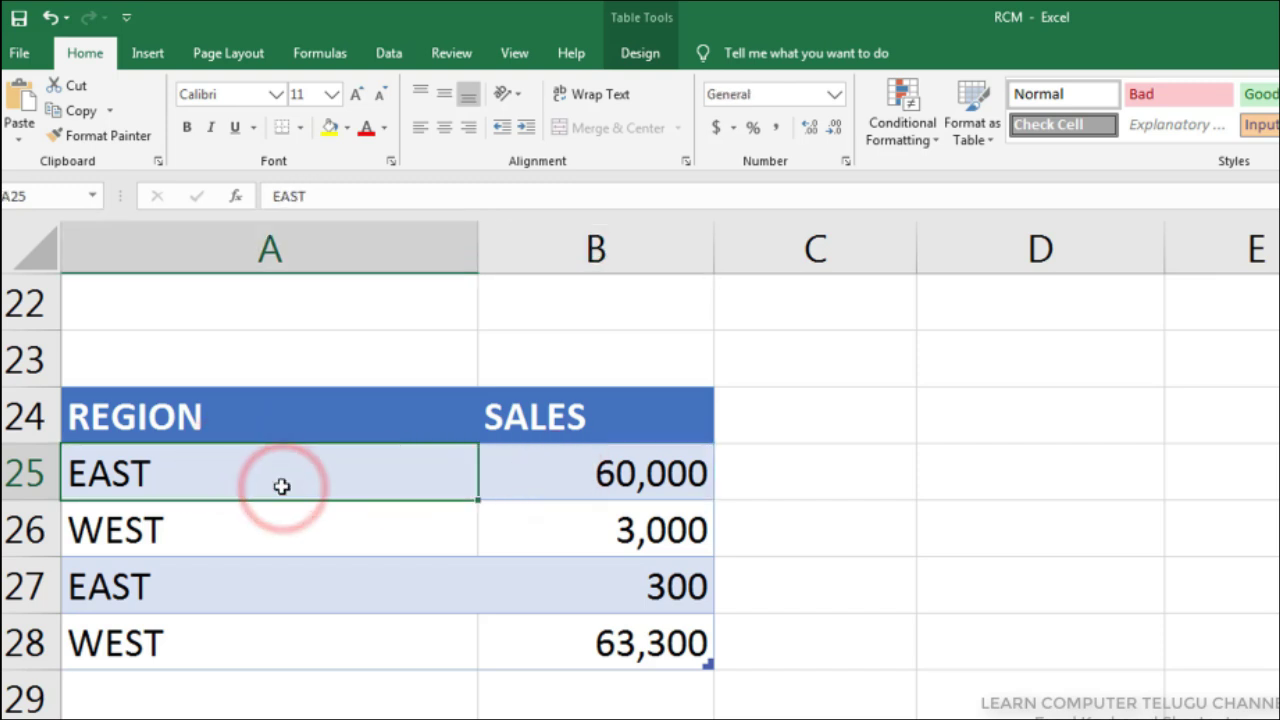
# - Toggle header filters on and off with Ctrl+Shift+L, then use the REGION header's filter
pyautogui.hotkey('ctrl', 'shift', 'l')
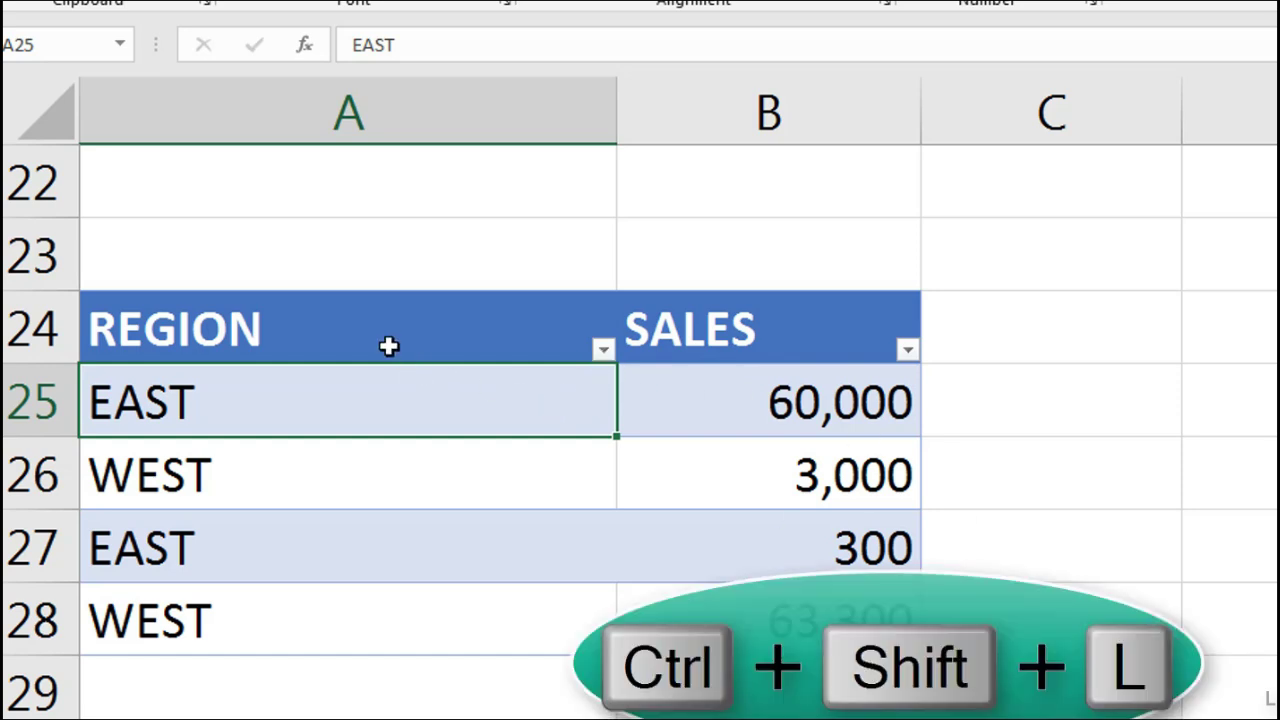
pyautogui.hotkey('ctrl', 'shift', 'l')
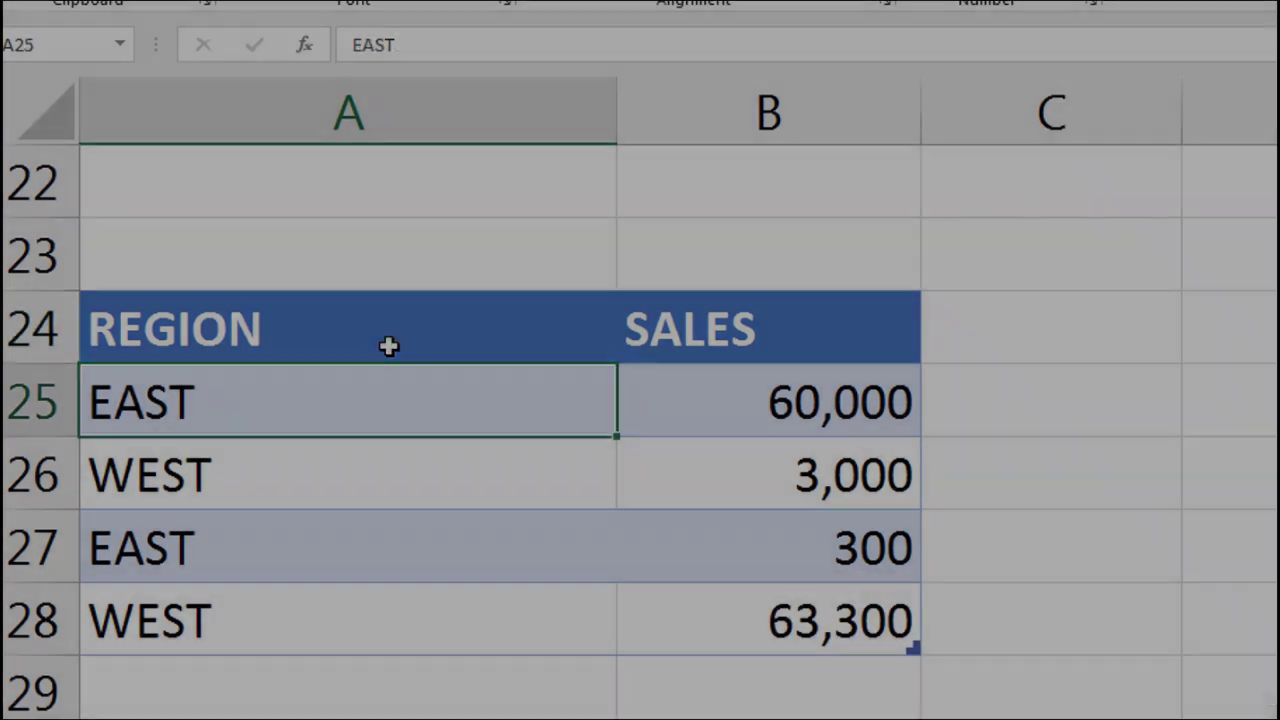
pyautogui.click(389, 346)
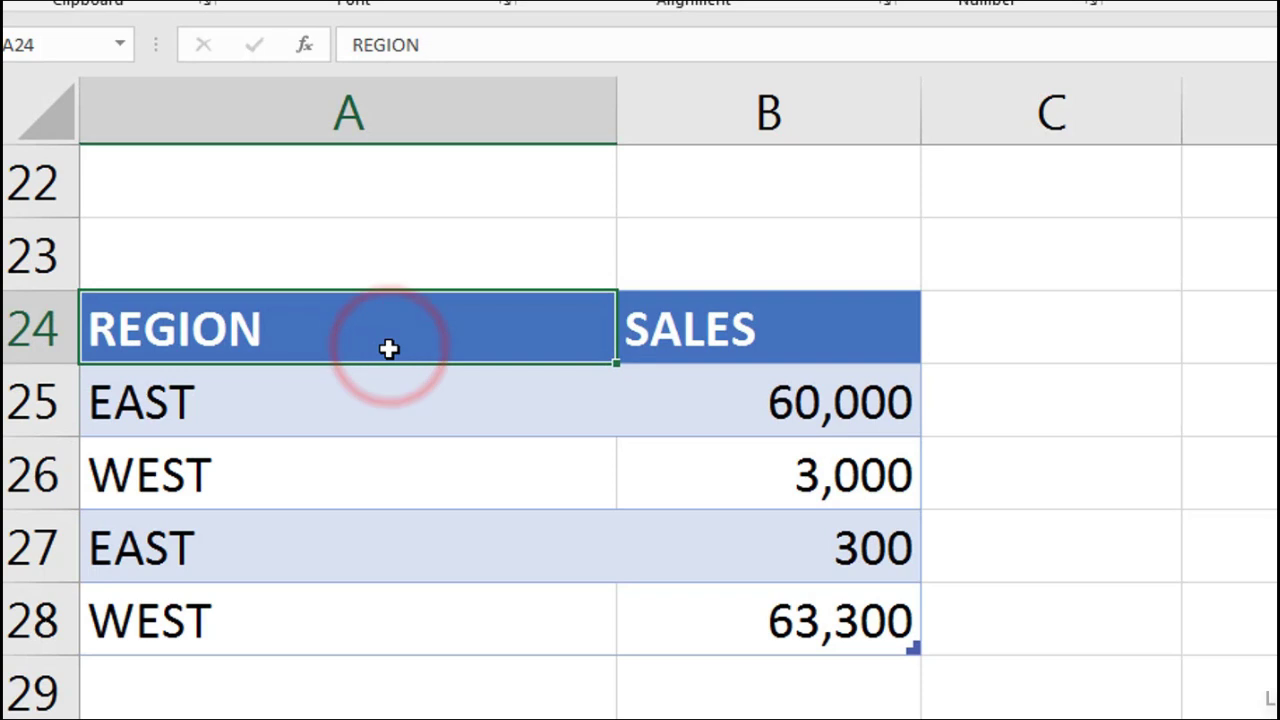
pyautogui.hotkey('alt', 'Down')
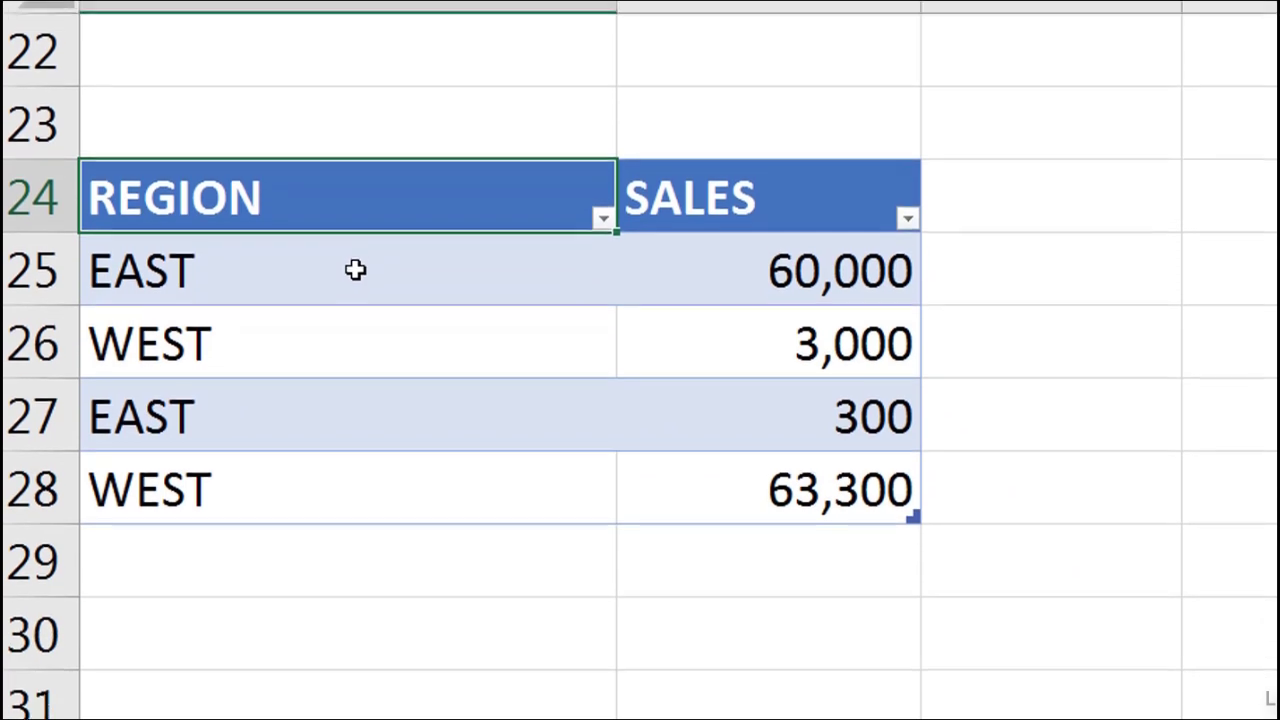
pyautogui.hotkey('alt', 'Down')
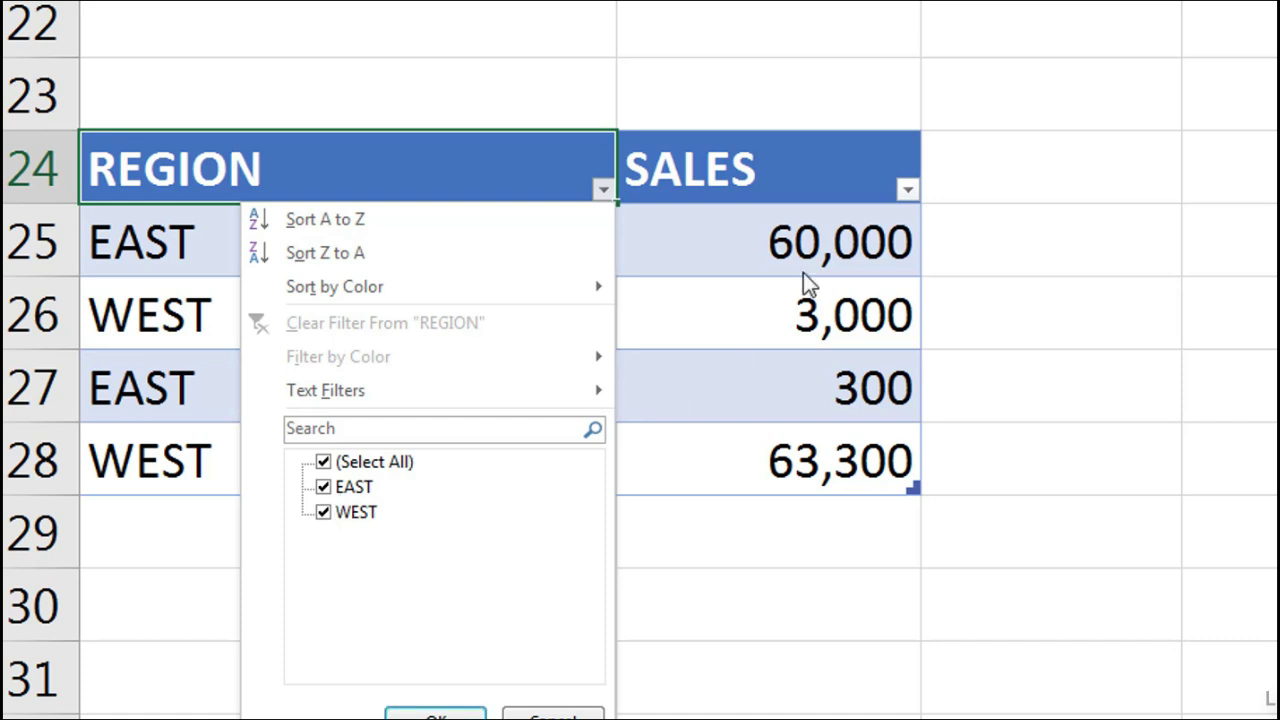
pyautogui.press('Down')
pyautogui.press('Down')
pyautogui.press('Down')
pyautogui.press('Down')
pyautogui.press('Down')
pyautogui.press('Down')
pyautogui.press('Down')
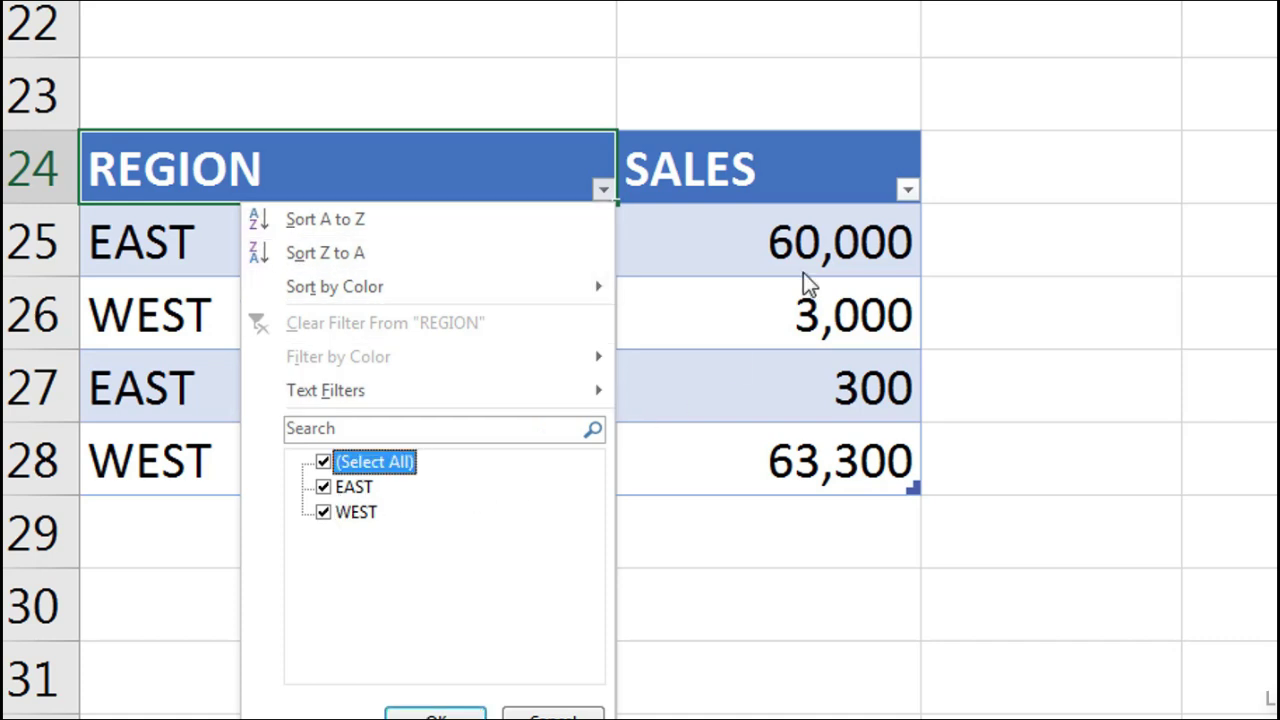
pyautogui.press('Down')
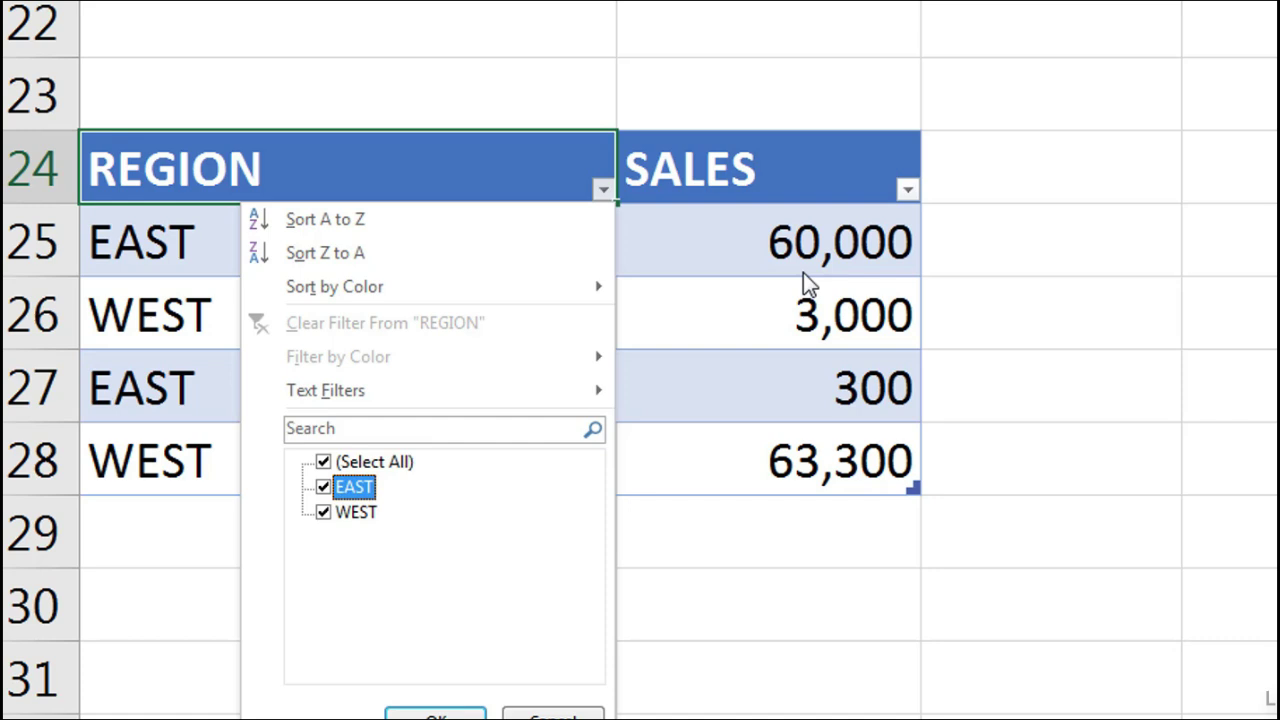
pyautogui.press('Down')
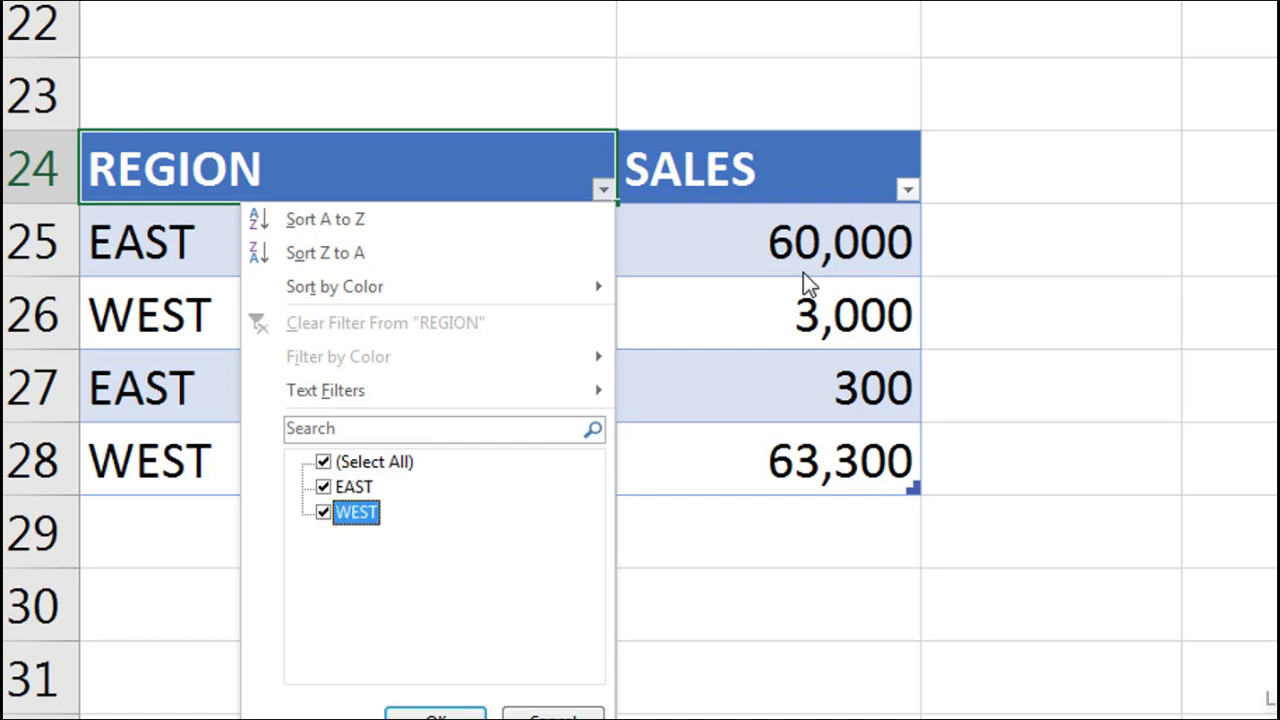
pyautogui.press('Up')
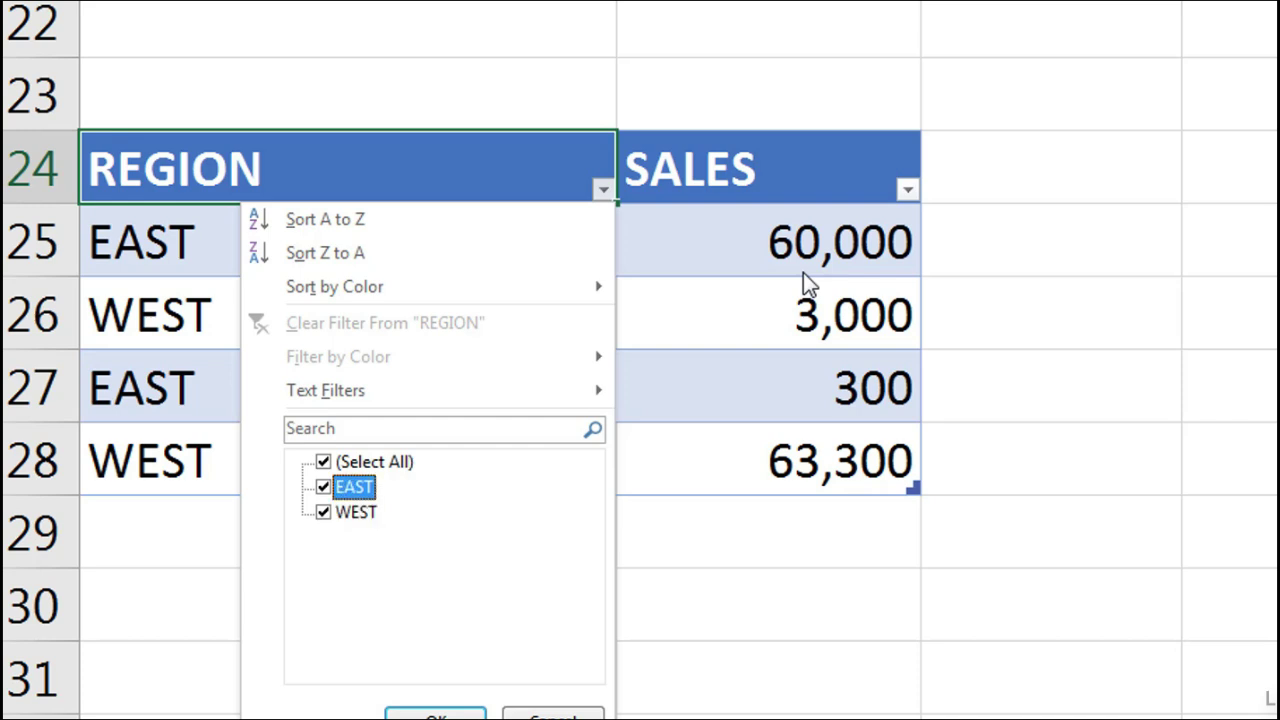
pyautogui.press('space')
pyautogui.press('Return')
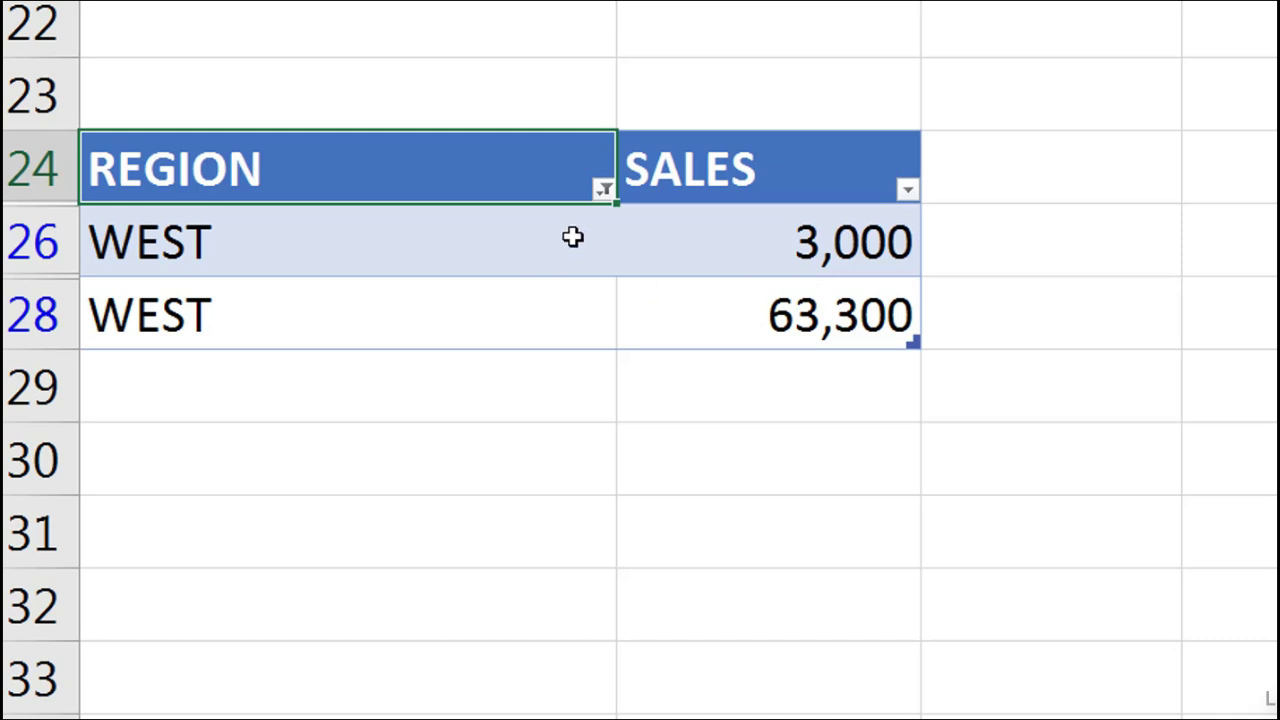
pyautogui.click(603, 187)
pyautogui.press('Down')
pyautogui.press('Down')
pyautogui.press('Down')
pyautogui.press('Down')
pyautogui.press('Down')
pyautogui.press('Down')
pyautogui.press('Down')
pyautogui.press('Up')
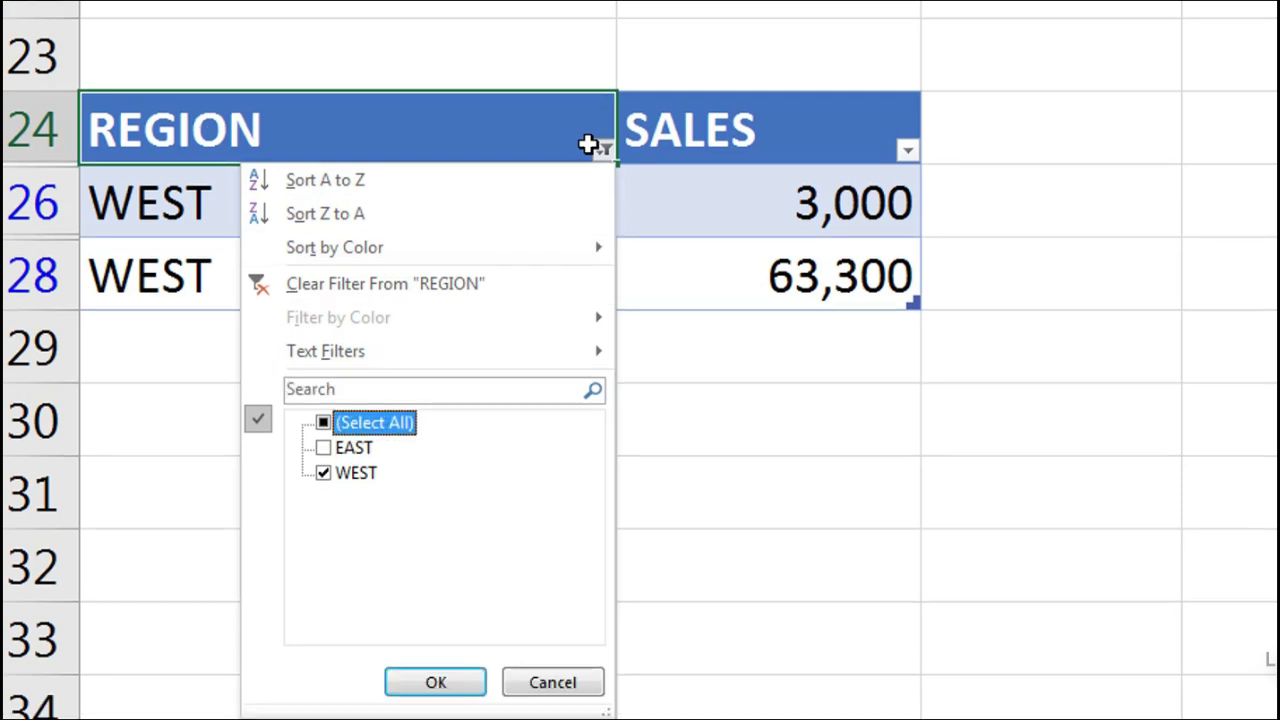
pyautogui.press('space')
pyautogui.press('Return')
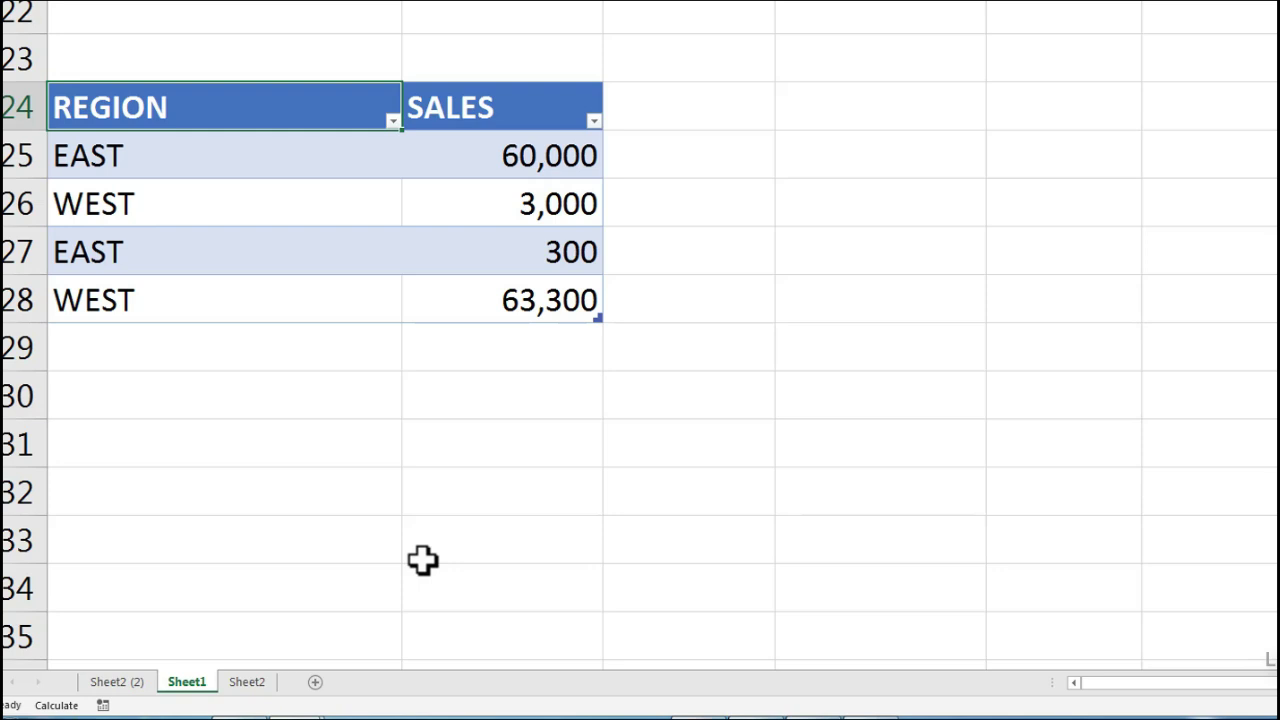
# - Open the Sheet2 (2) grocery list, bring up Go To with F5, and cancel it
pyautogui.click(138, 682)
pyautogui.click(190, 682)
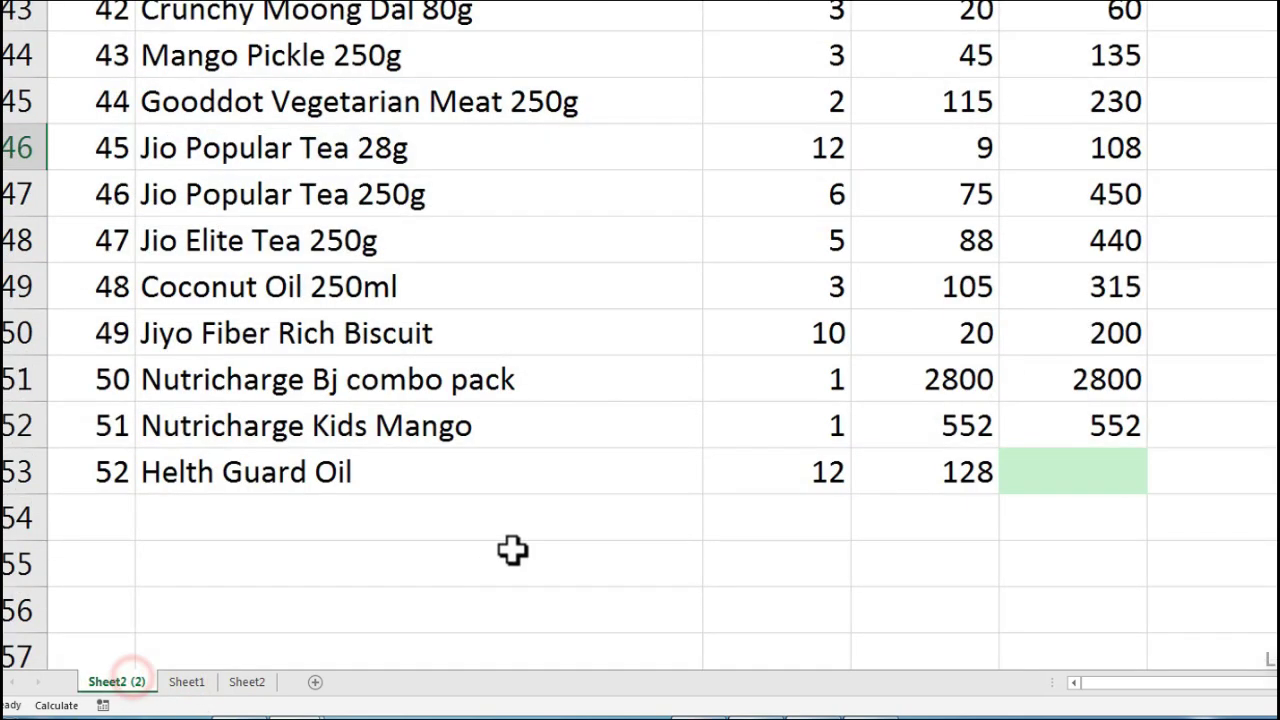
pyautogui.press('F5')
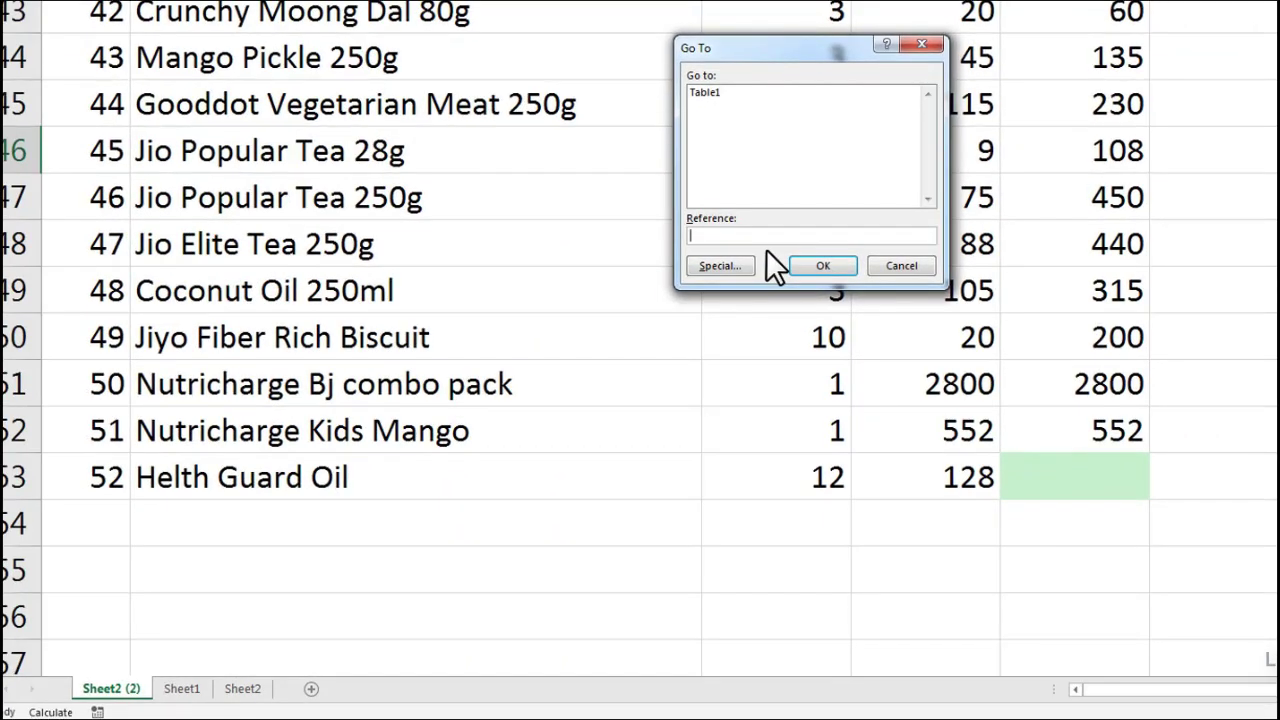
pyautogui.click(903, 267)
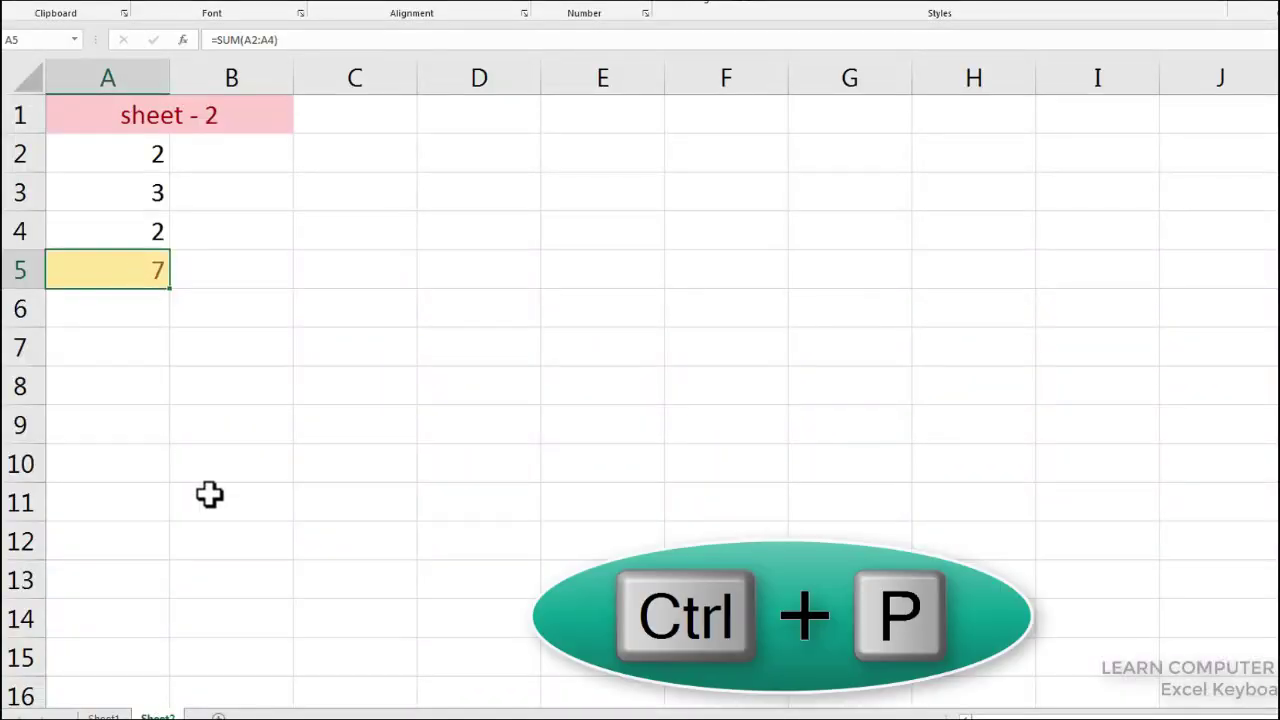
# - Switch to the RCM workbook, preview its purchase order with Ctrl+P, then go back
pyautogui.click(263, 715)
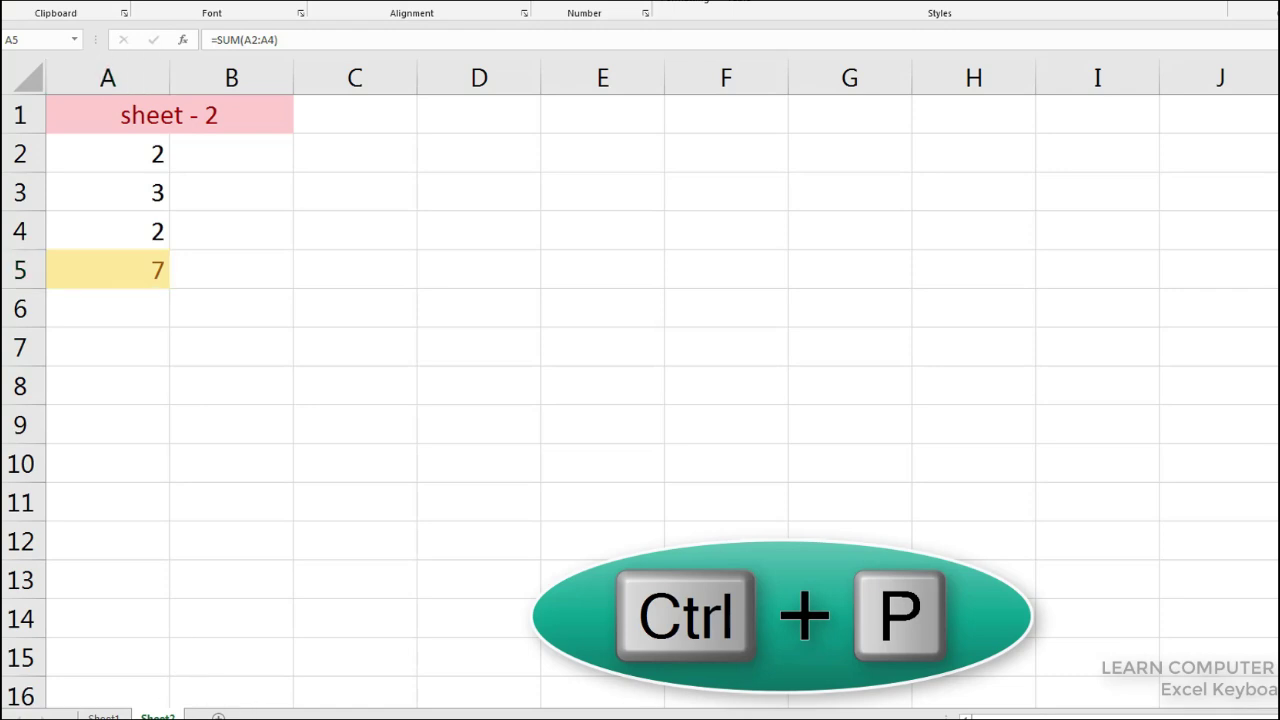
pyautogui.click(212, 700)
pyautogui.scroll(3, 205, 685)
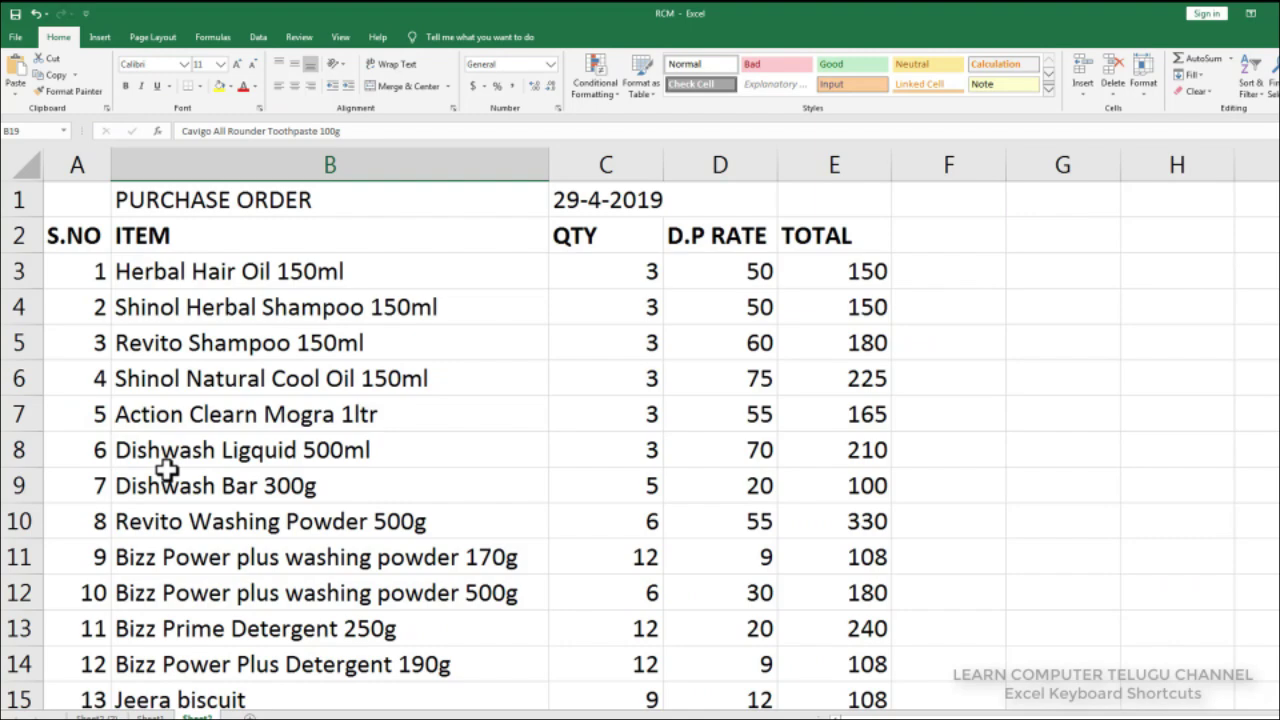
pyautogui.hotkey('ctrl', 'p')
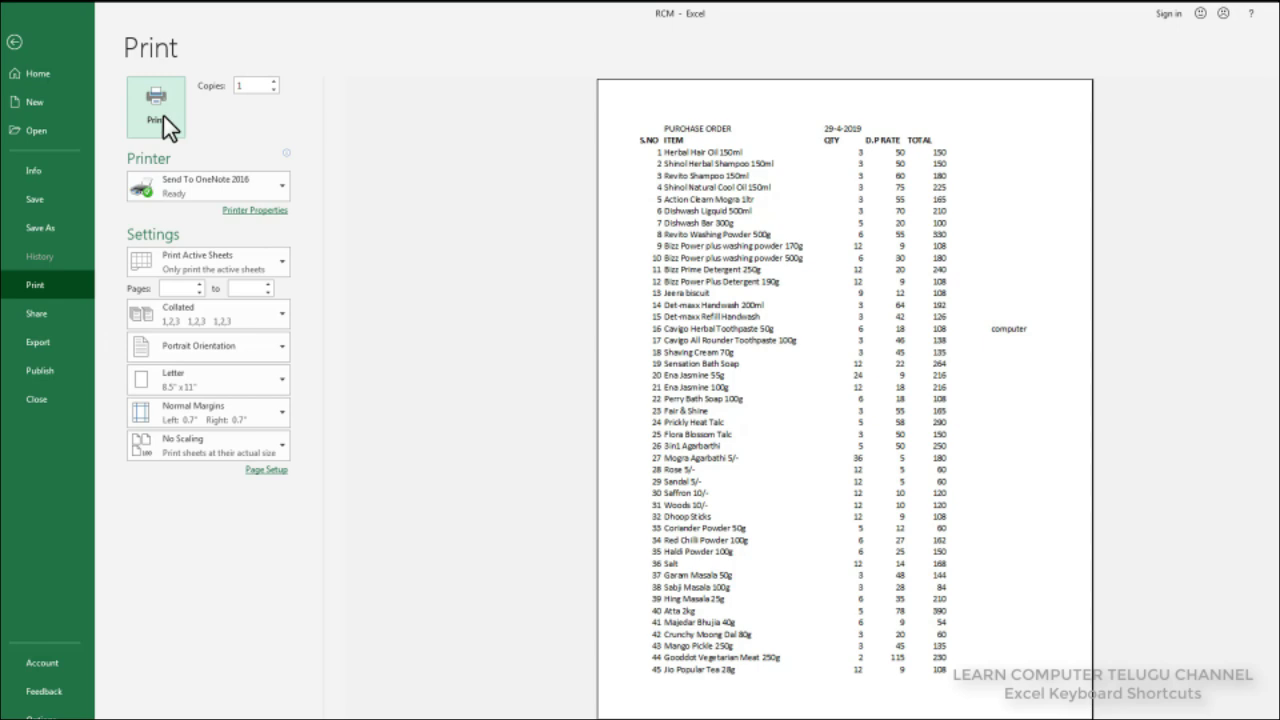
pyautogui.click(18, 44)
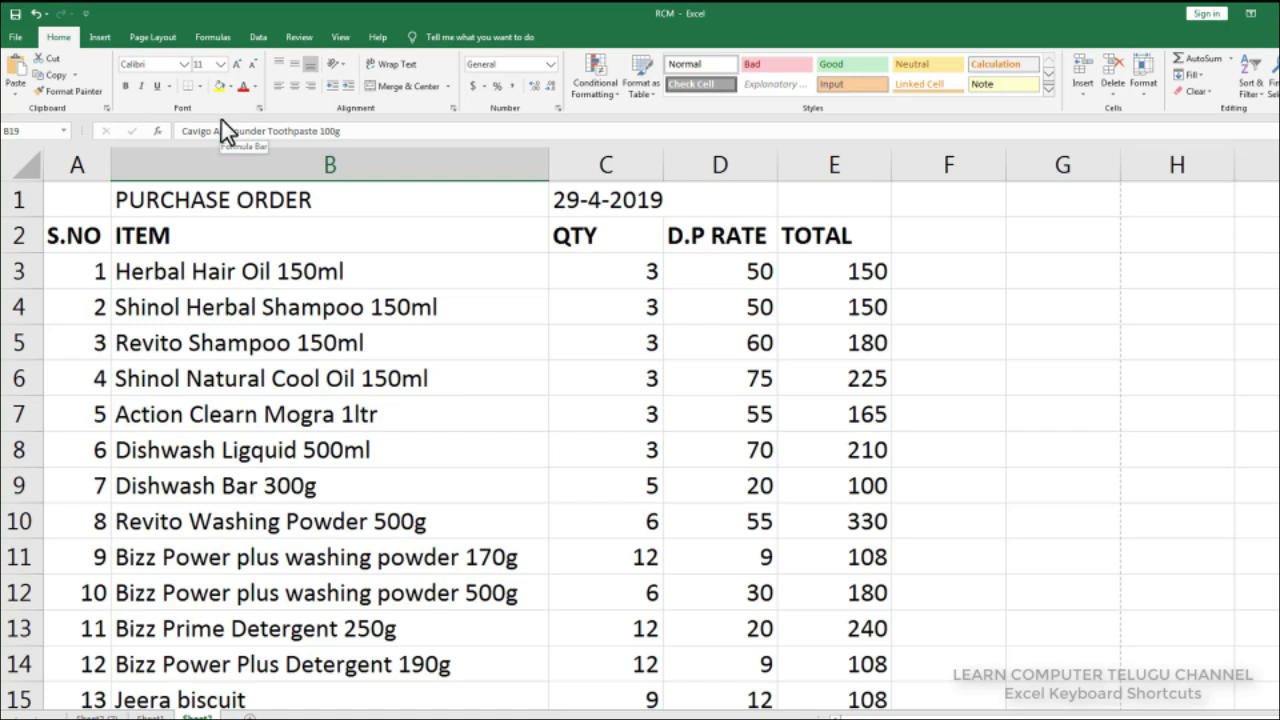
# - Move with Ctrl+Page Up to the filtered S.NO/ITEM/QTY/D.P RATE/TOTAL list and scroll to the top
pyautogui.press('End')
pyautogui.hotkey('ctrl', 'pageup')
pyautogui.scroll(8, 170, 400)
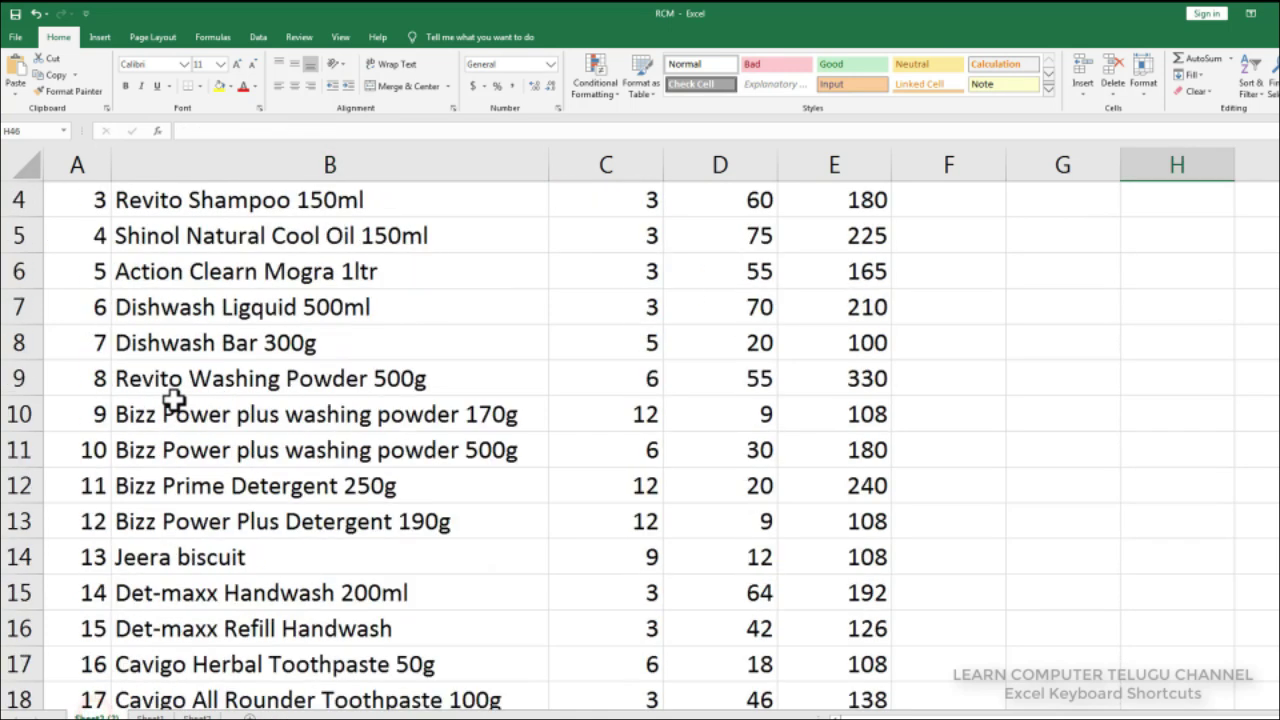
pyautogui.scroll(1, 170, 400)
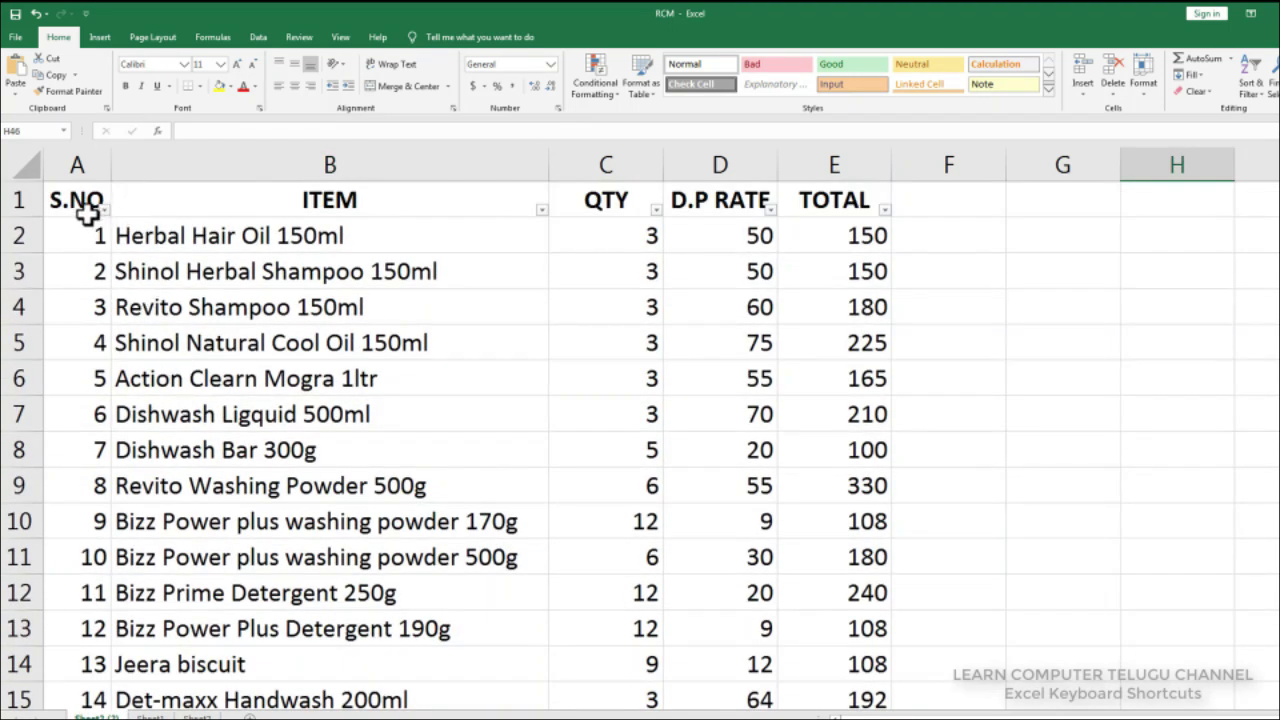
# - Select header cells A1:E1, S.NO through TOTAL, using End then Shift+Right
pyautogui.click(72, 203)
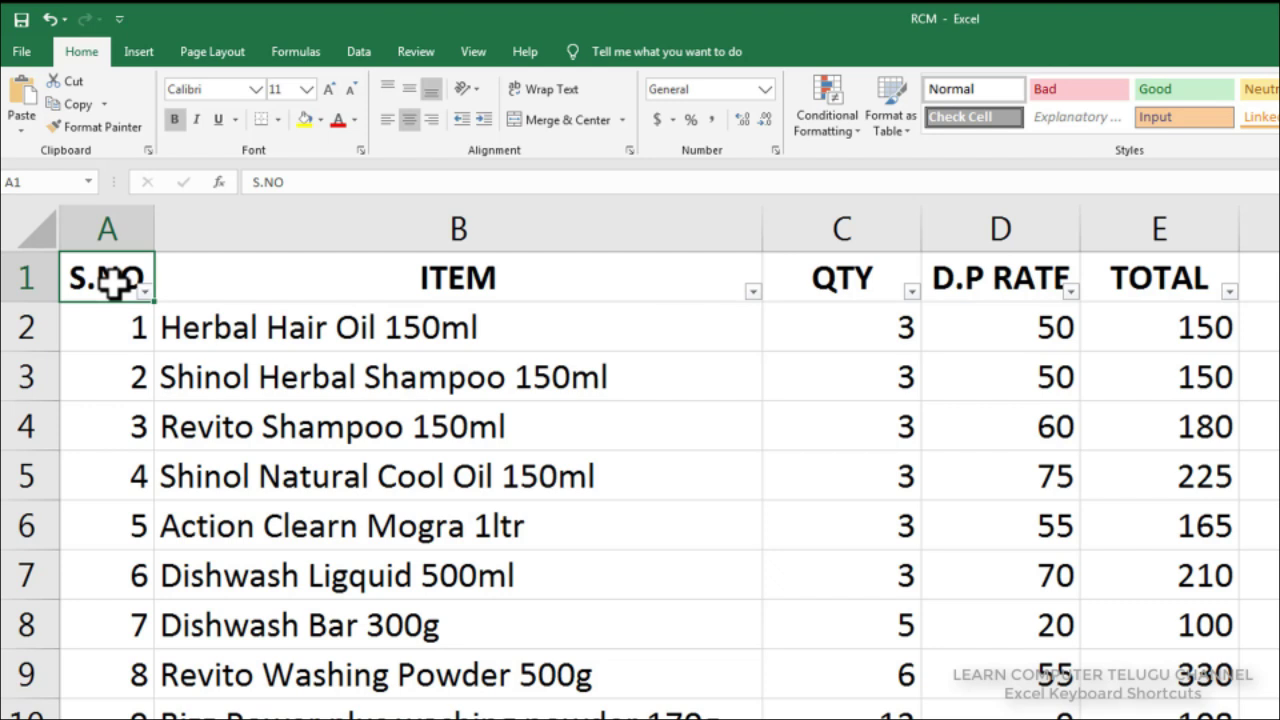
pyautogui.press('Right')
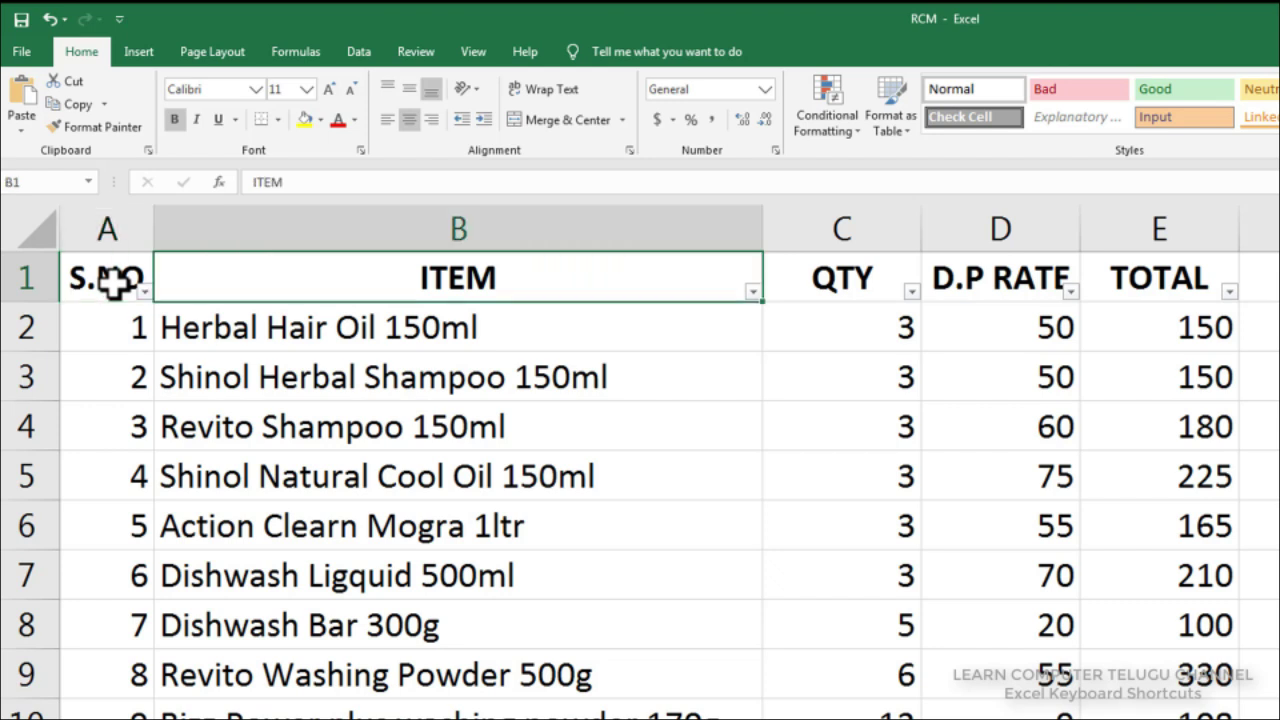
pyautogui.press('Left')
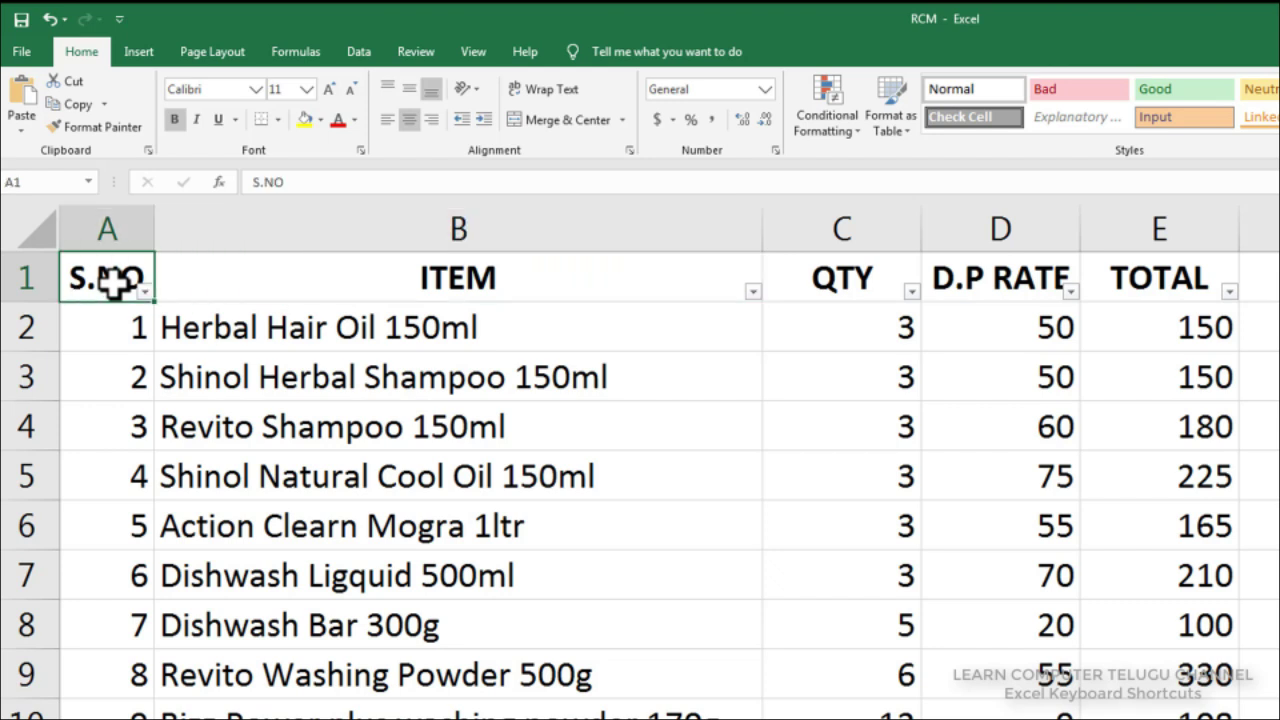
pyautogui.hotkey('shift', 'Right')
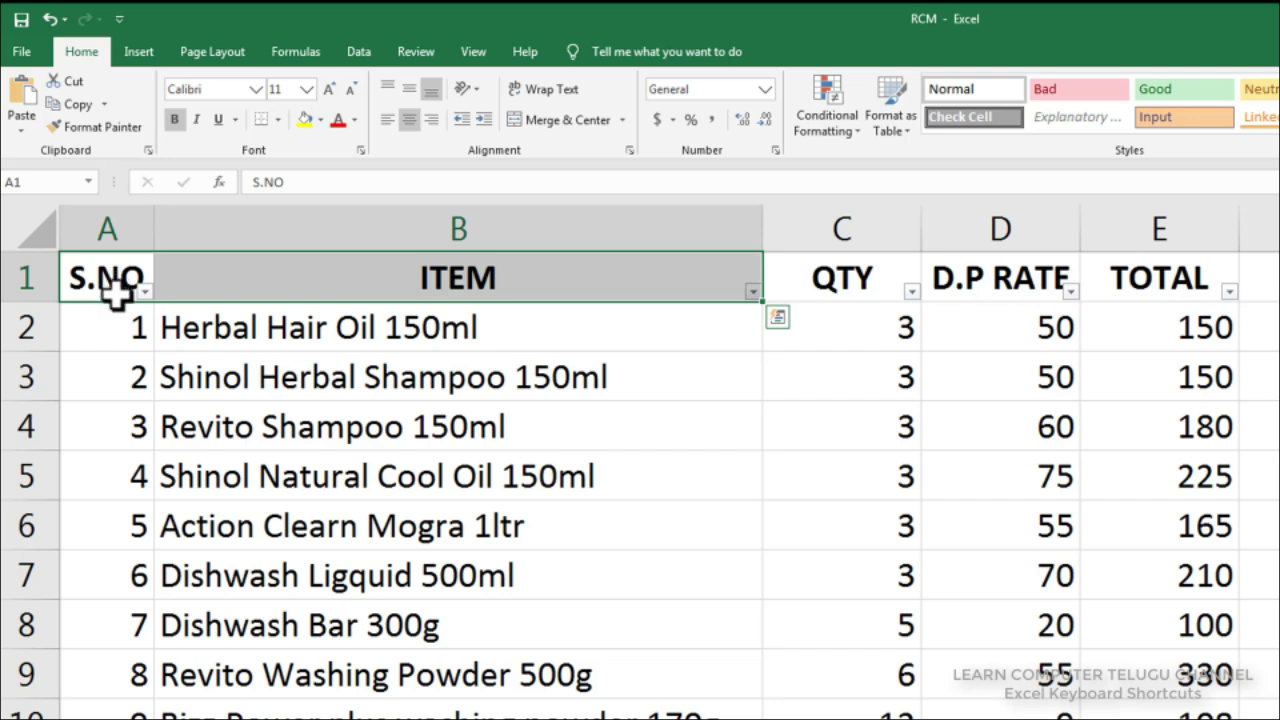
pyautogui.click(80, 278)
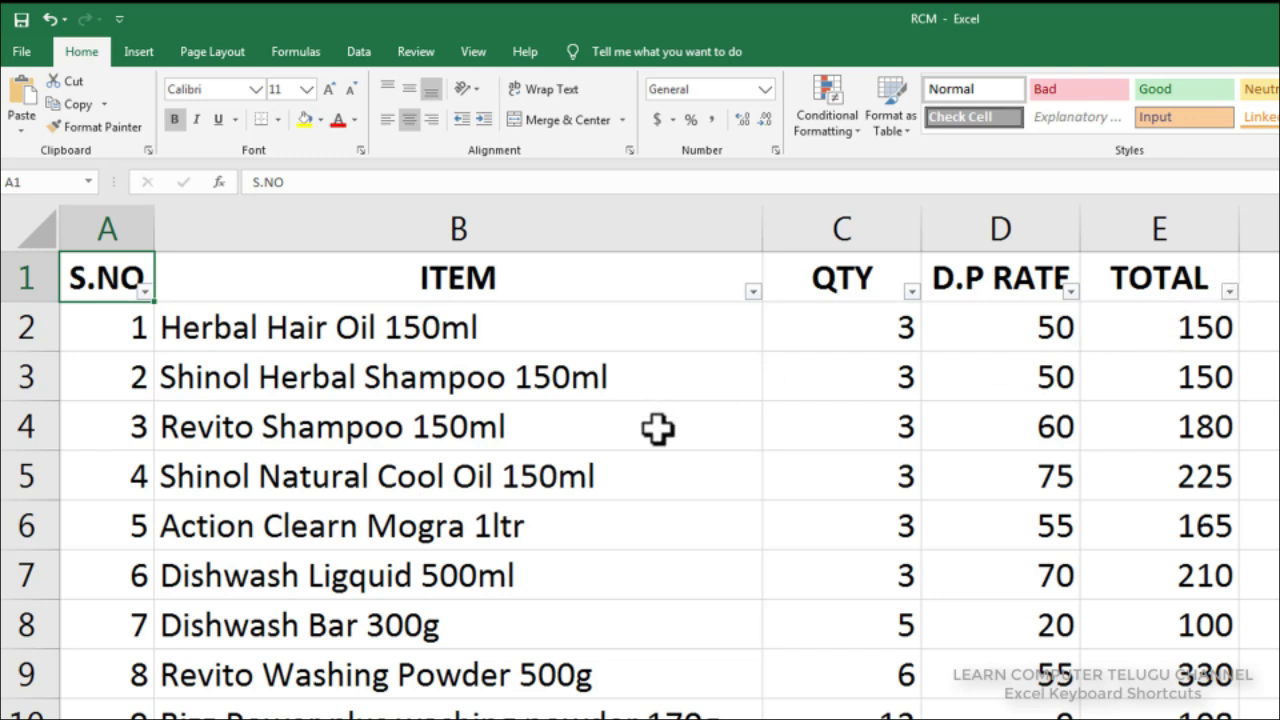
pyautogui.press('End')
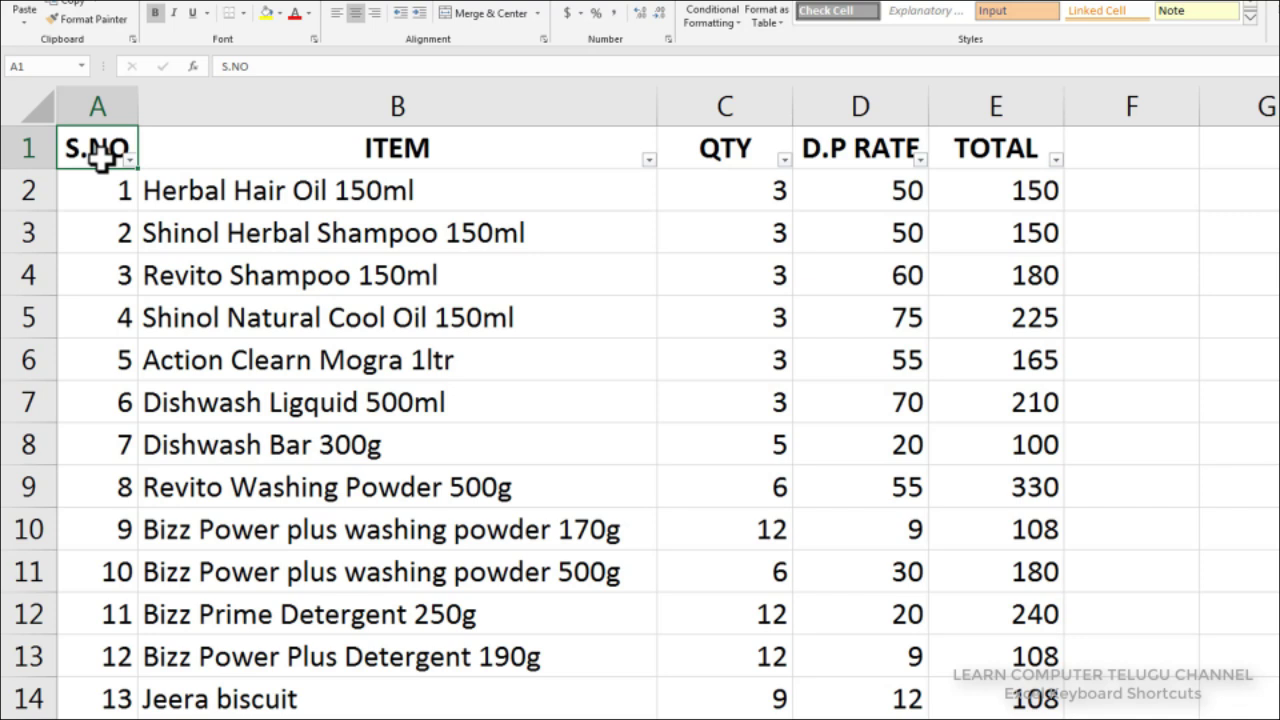
pyautogui.hotkey('shift', 'Right')
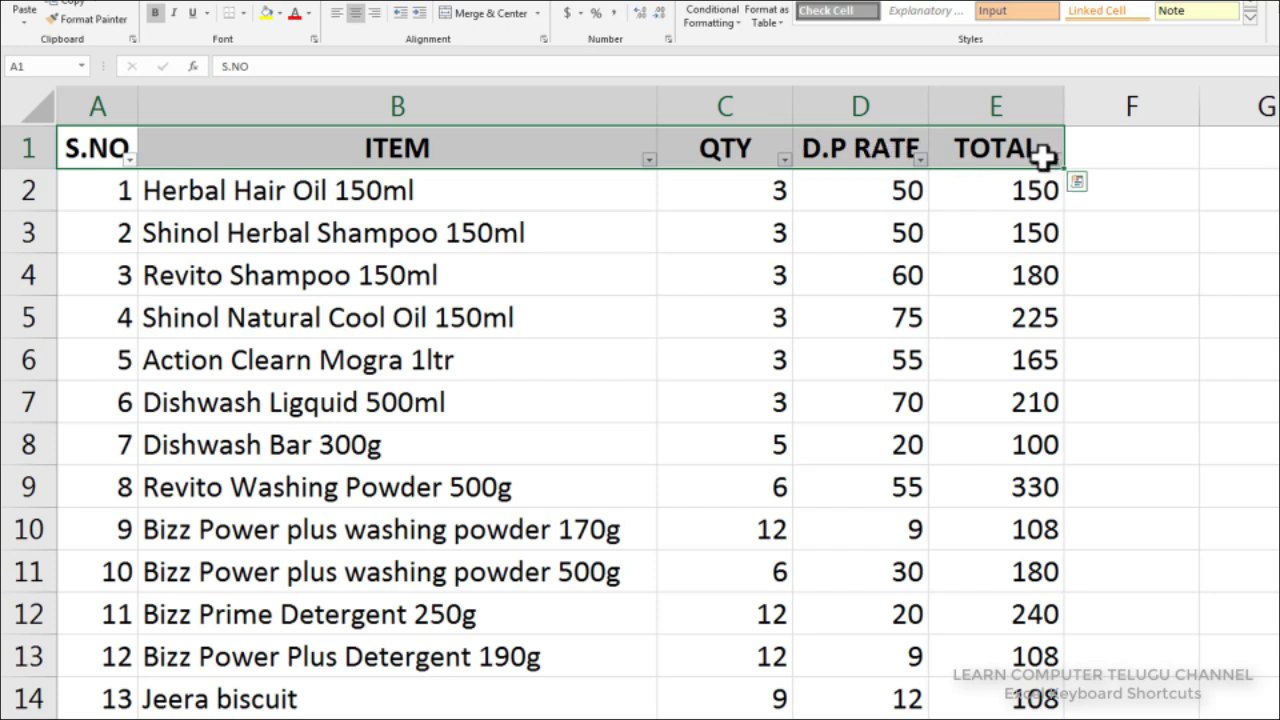
# - Extend a selection down the S.NO column, then go back to cell A1
pyautogui.press('End')
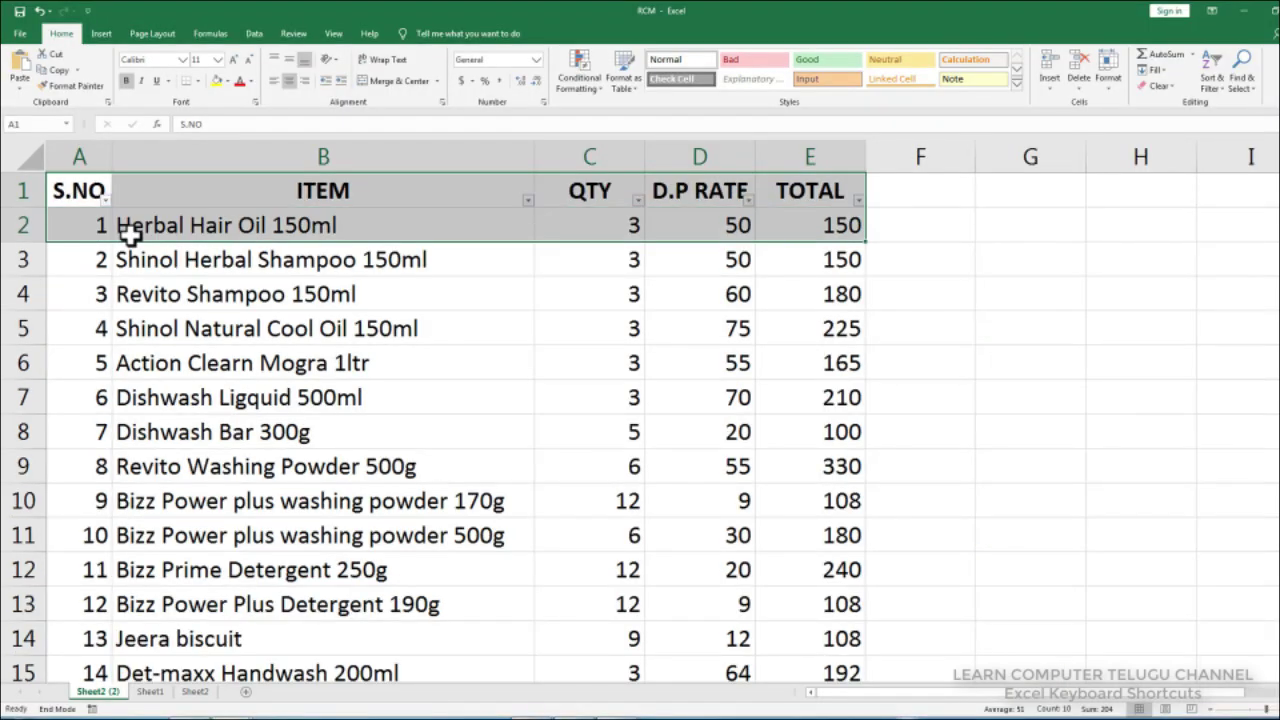
pyautogui.click(122, 234)
pyautogui.click(90, 197)
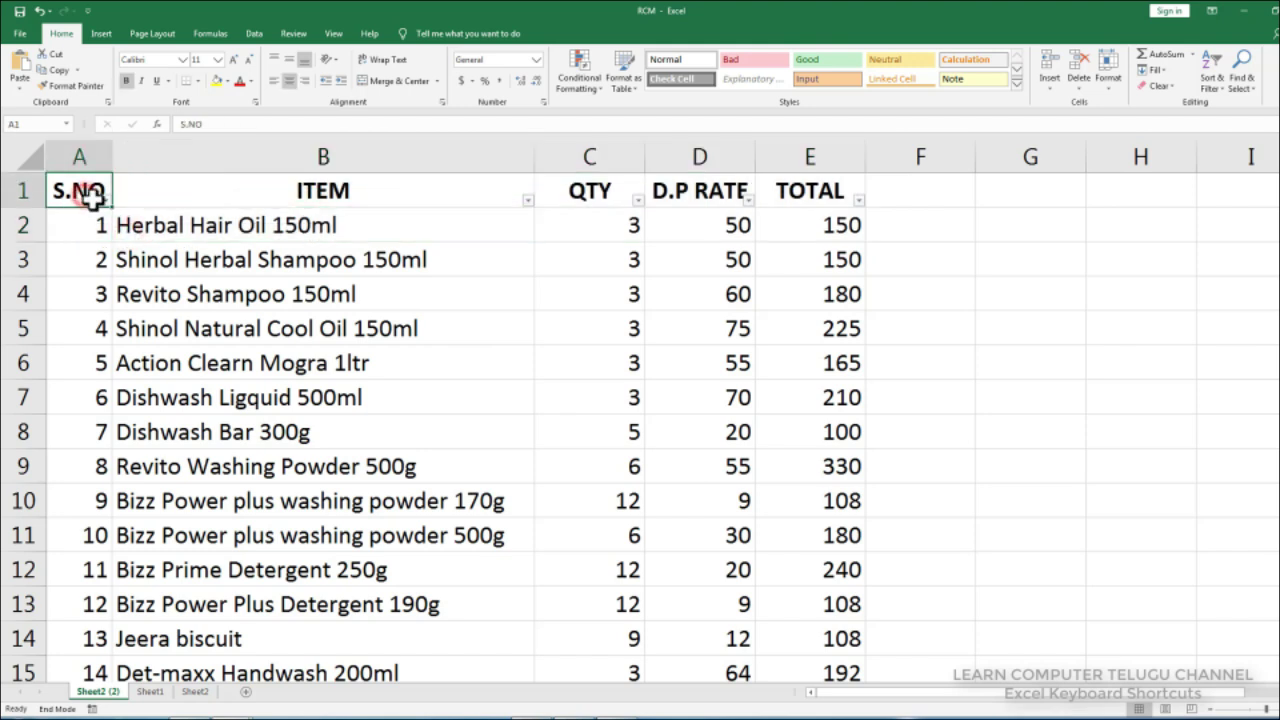
pyautogui.hotkey('shift', 'Down')
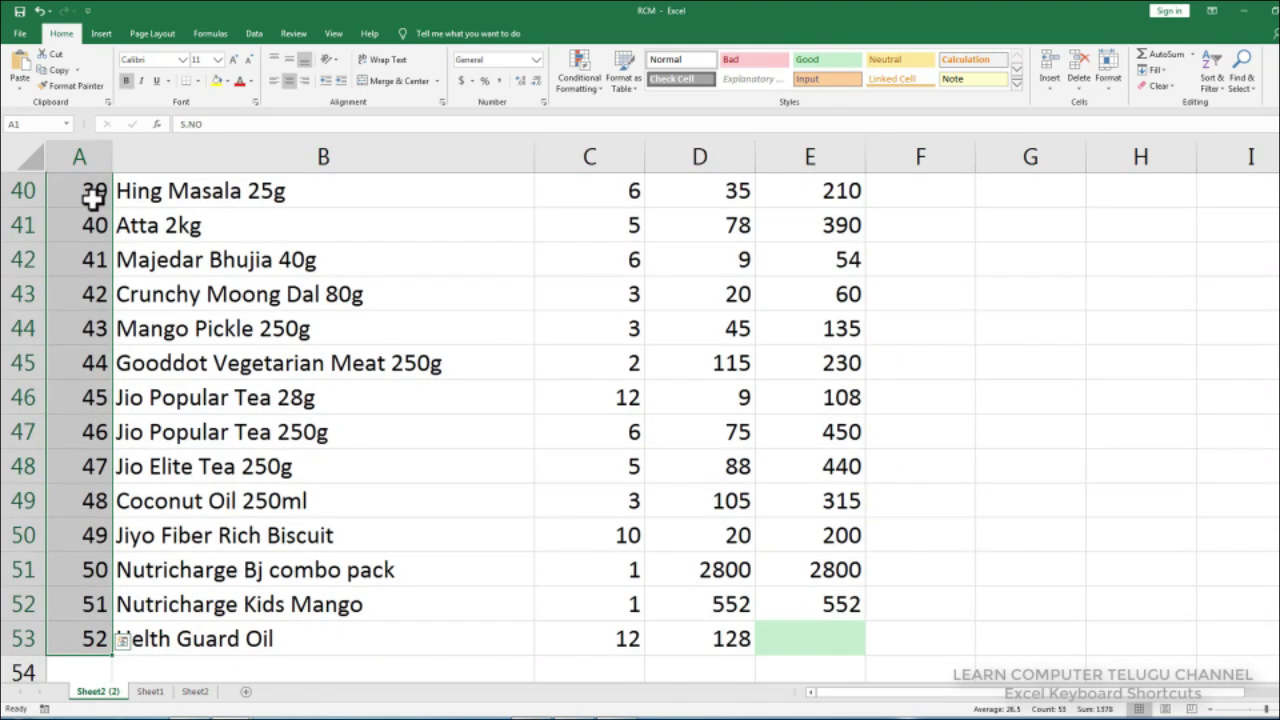
pyautogui.scroll(4, 100, 220)
pyautogui.scroll(7, 122, 257)
pyautogui.scroll(2, 130, 263)
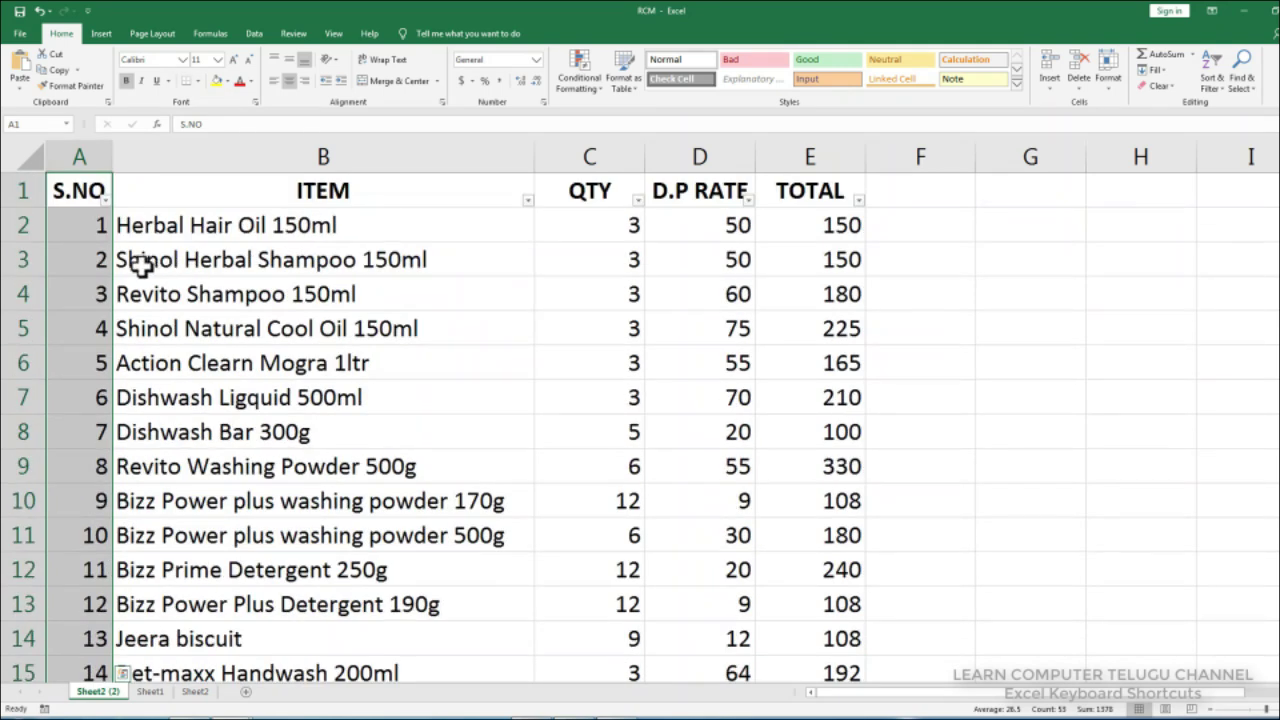
pyautogui.click(92, 215)
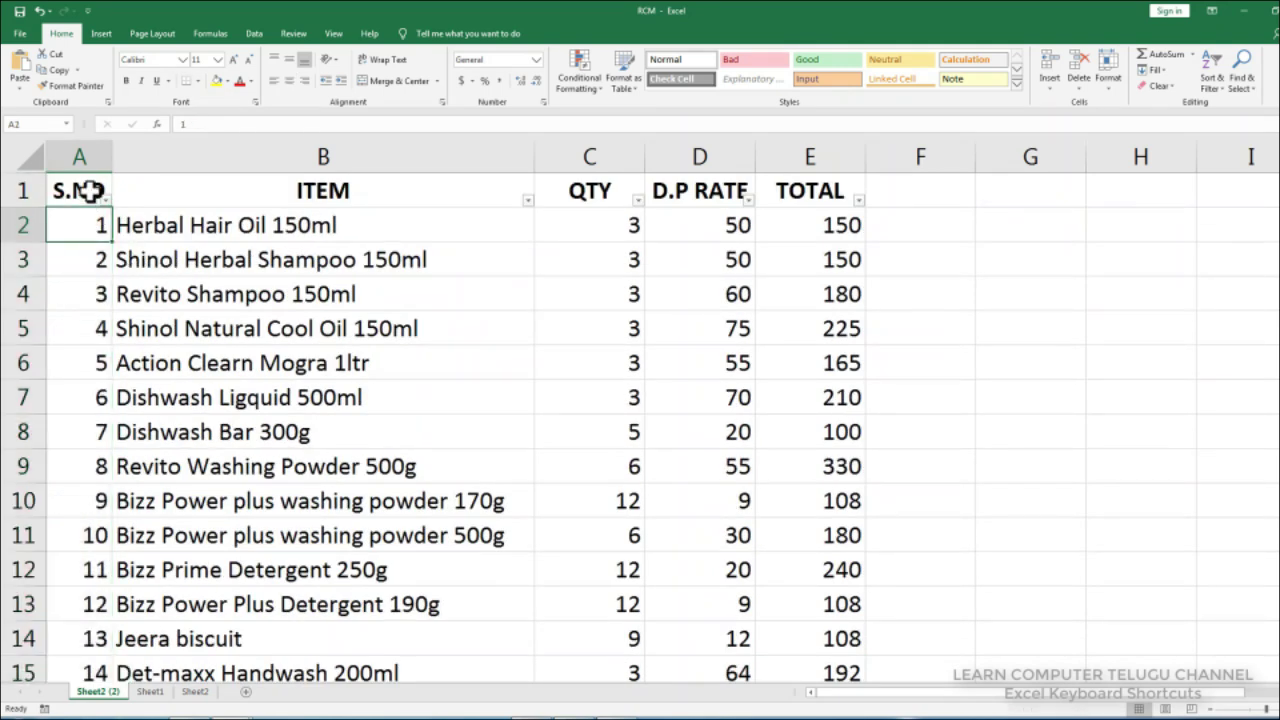
pyautogui.click(90, 191)
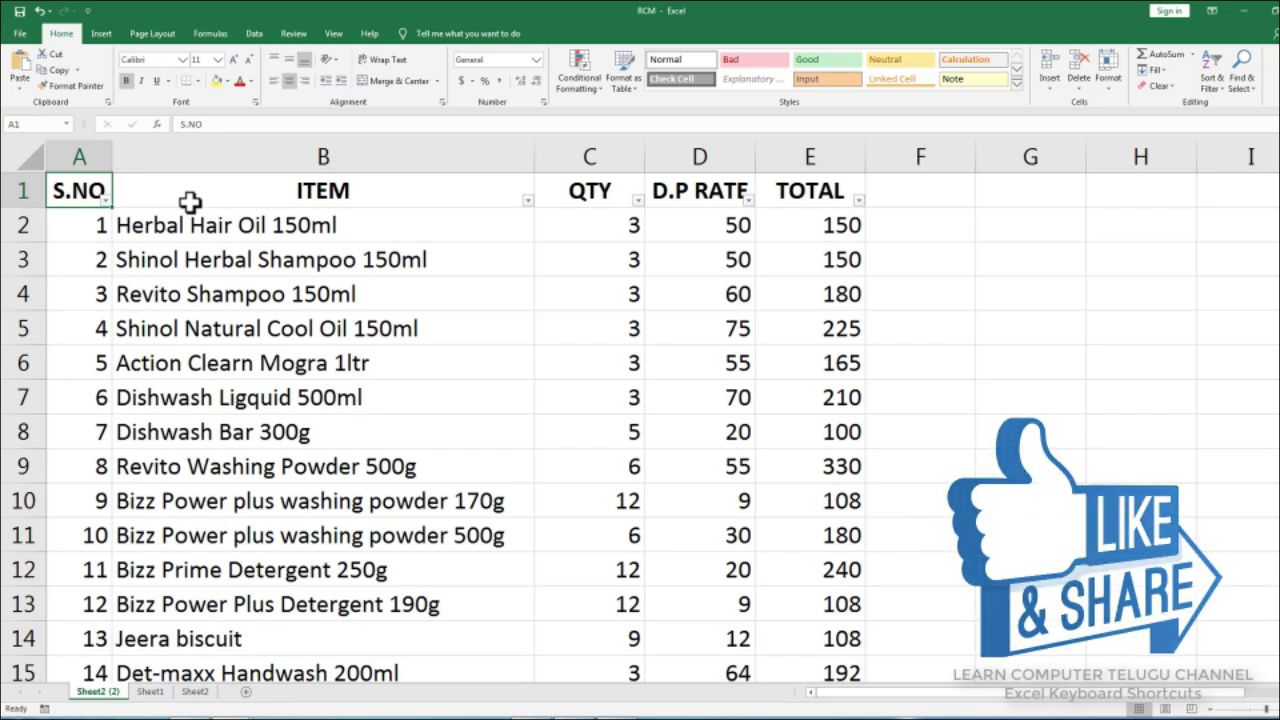
# - Select A1 across to TOTAL and down to row 53 with End plus Shift+Right/Down
pyautogui.press('End')
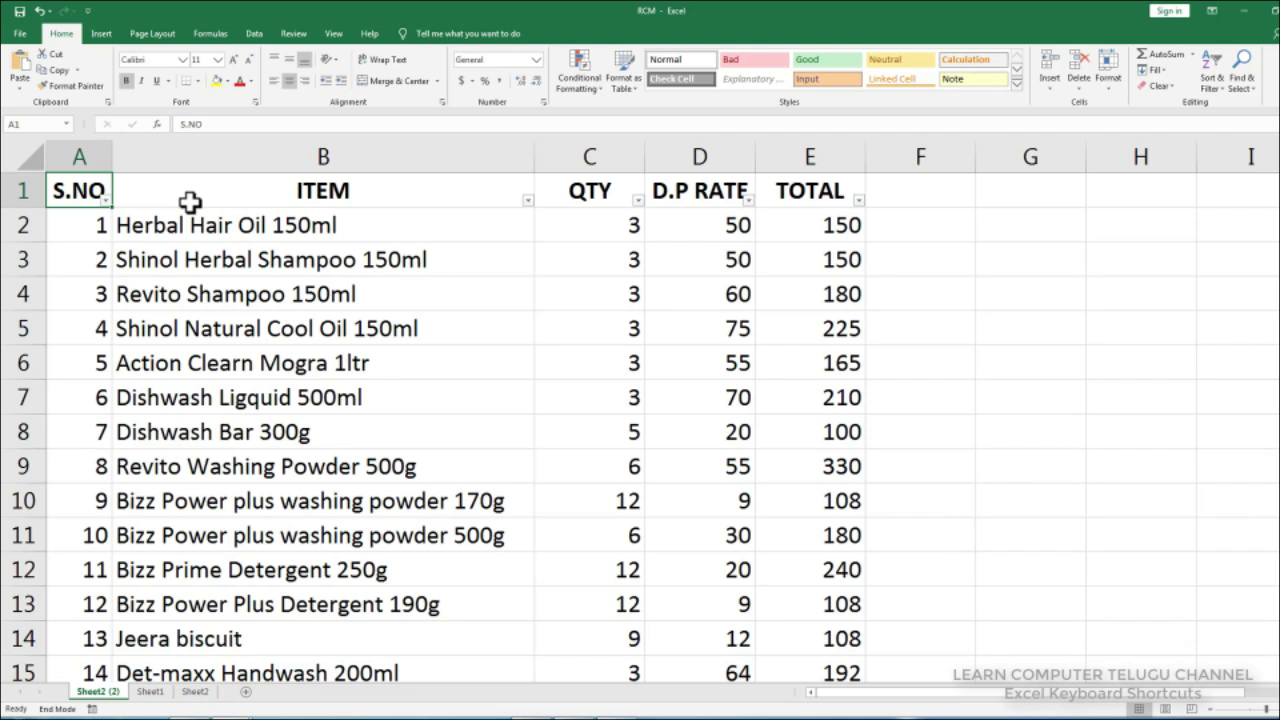
pyautogui.hotkey('shift', 'Right')
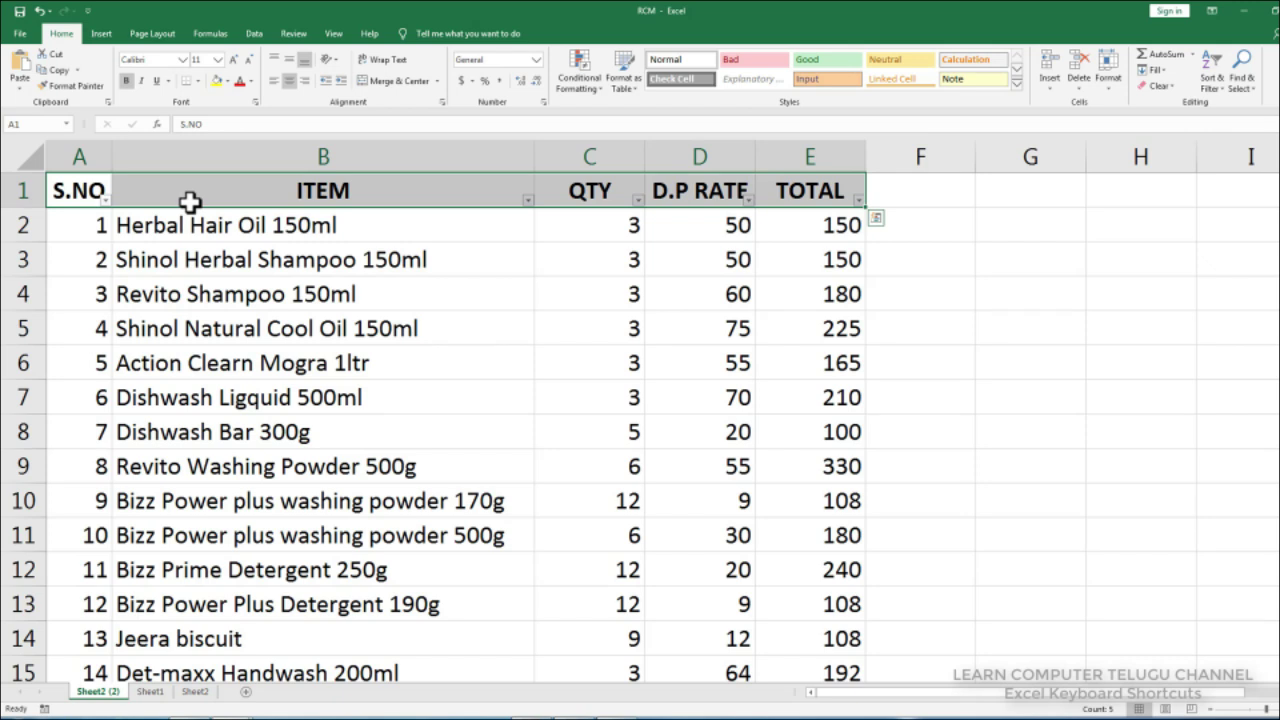
pyautogui.press('End')
pyautogui.hotkey('shift', 'Down')
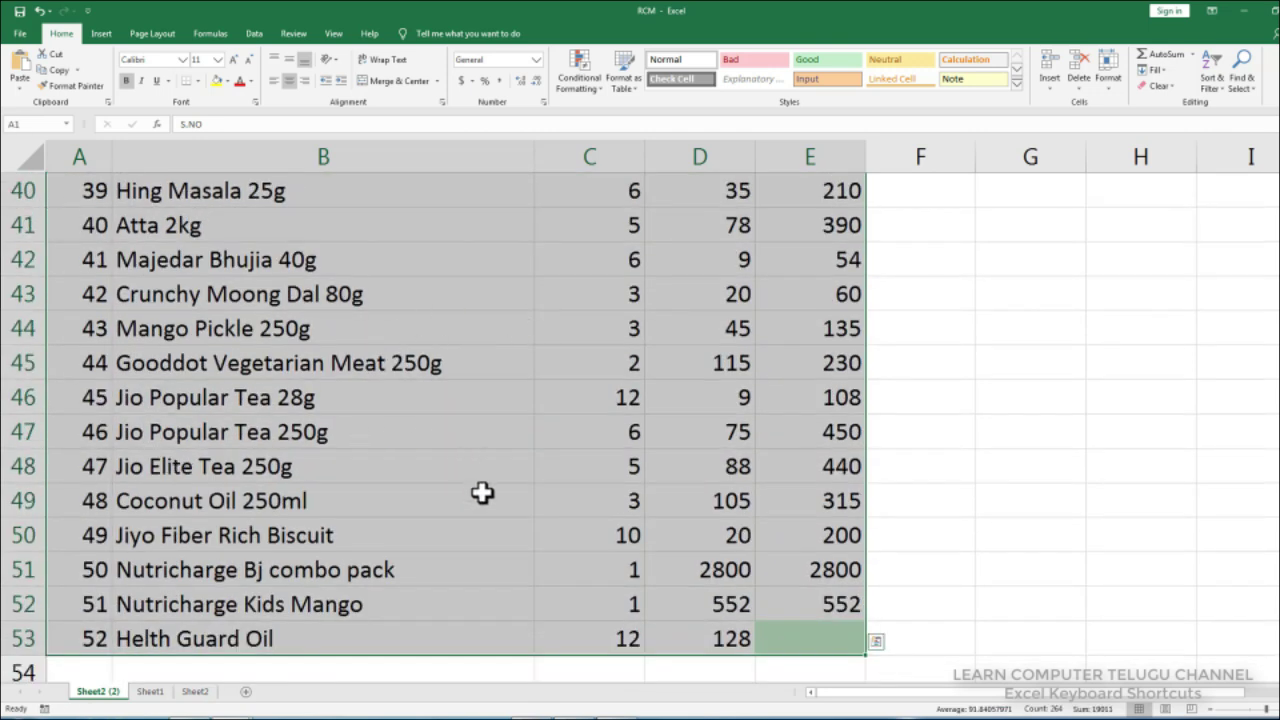
pyautogui.scroll(-1, 484, 497)
pyautogui.scroll(-2, 537, 520)
pyautogui.scroll(1, 646, 486)
pyautogui.scroll(3, 634, 486)
pyautogui.scroll(2, 634, 493)
pyautogui.scroll(4, 634, 493)
pyautogui.scroll(3, 634, 493)
pyautogui.scroll(2, 634, 493)
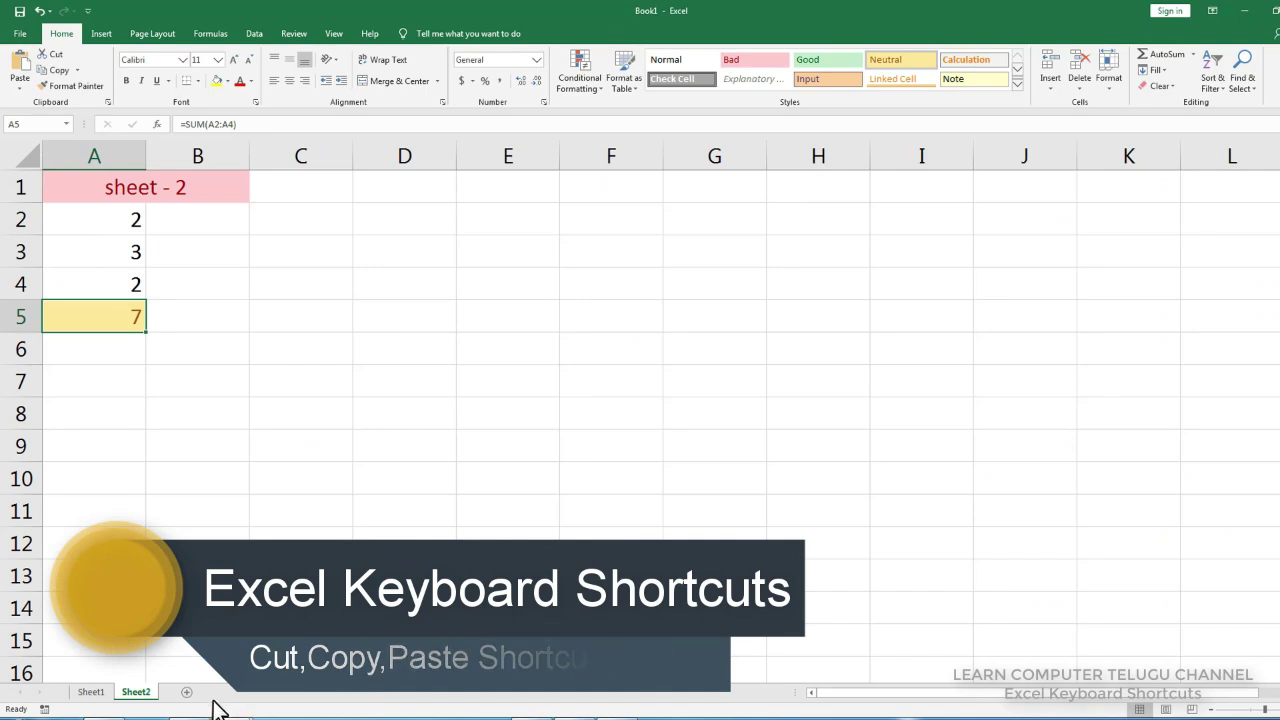
# - Show Book1's Sheet1, with column B totalling 7 and column E totalling 15
pyautogui.click(88, 692)
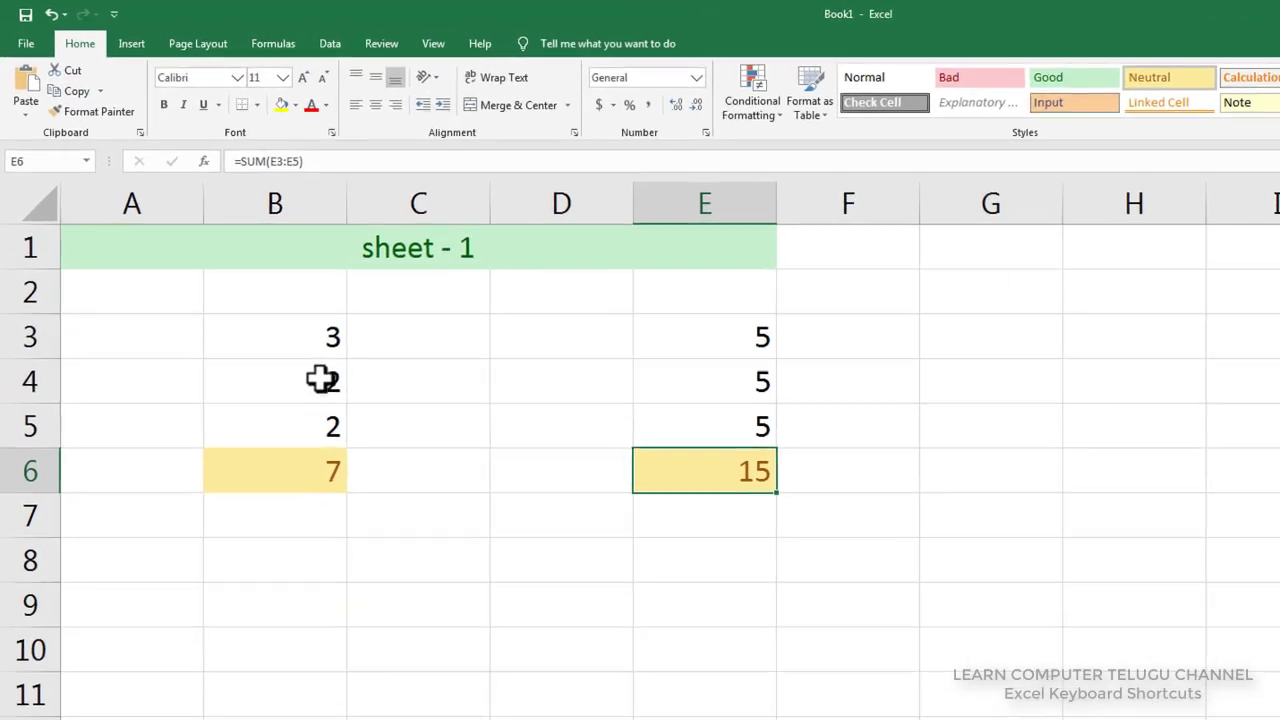
# - Grow and shrink a selection around B3 with Shift+arrow keys
pyautogui.moveTo(229, 261); pyautogui.dragTo(224, 300)
pyautogui.moveTo(310, 452); pyautogui.dragTo(314, 506)
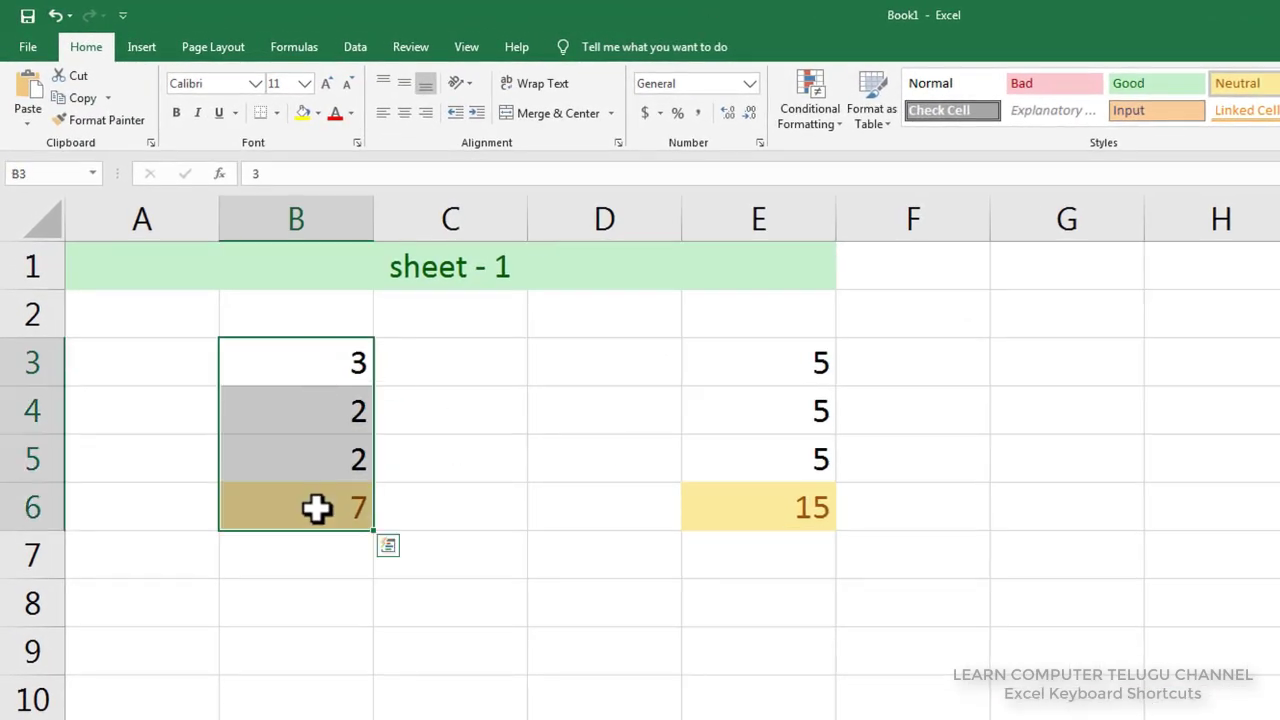
pyautogui.click(322, 375)
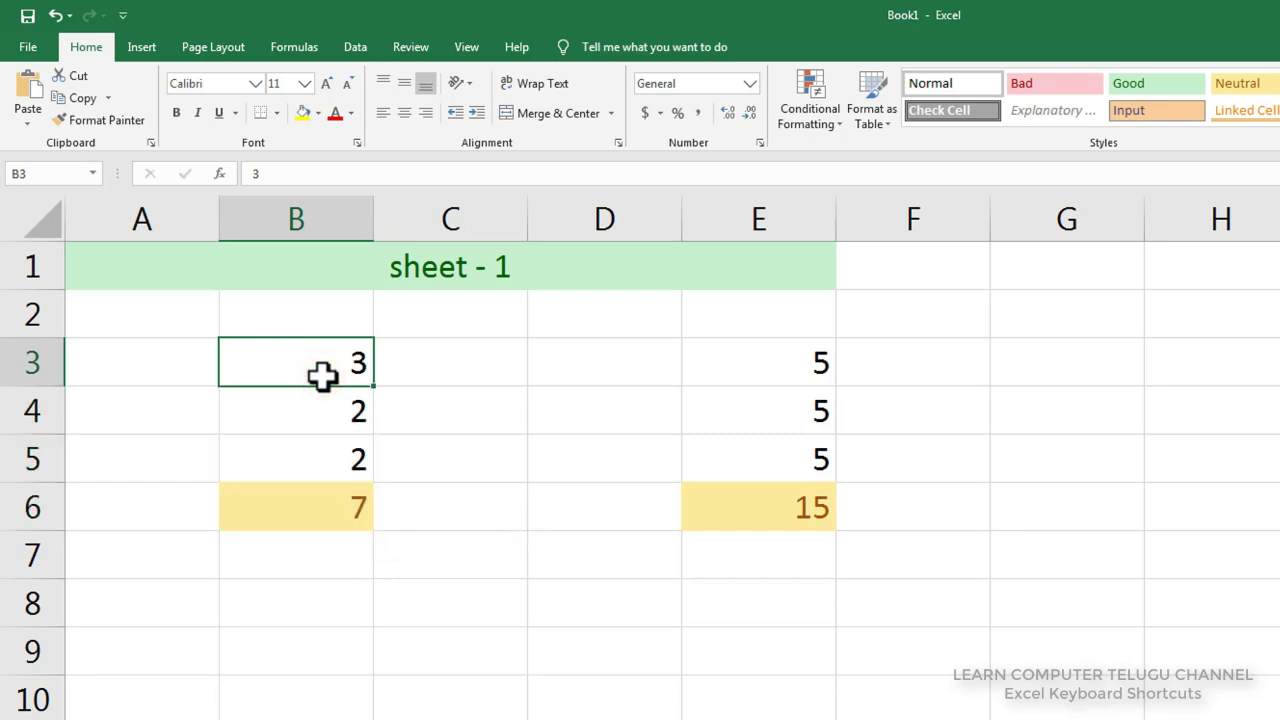
pyautogui.hotkey('shift', 'Down')
pyautogui.hotkey('shift', 'Down')
pyautogui.hotkey('shift', 'Down')
pyautogui.hotkey('shift', 'Down')
pyautogui.hotkey('shift', 'Right')
pyautogui.hotkey('shift', 'Right')
pyautogui.hotkey('shift', 'Right')
pyautogui.hotkey('shift', 'Left')
pyautogui.hotkey('shift', 'Left')
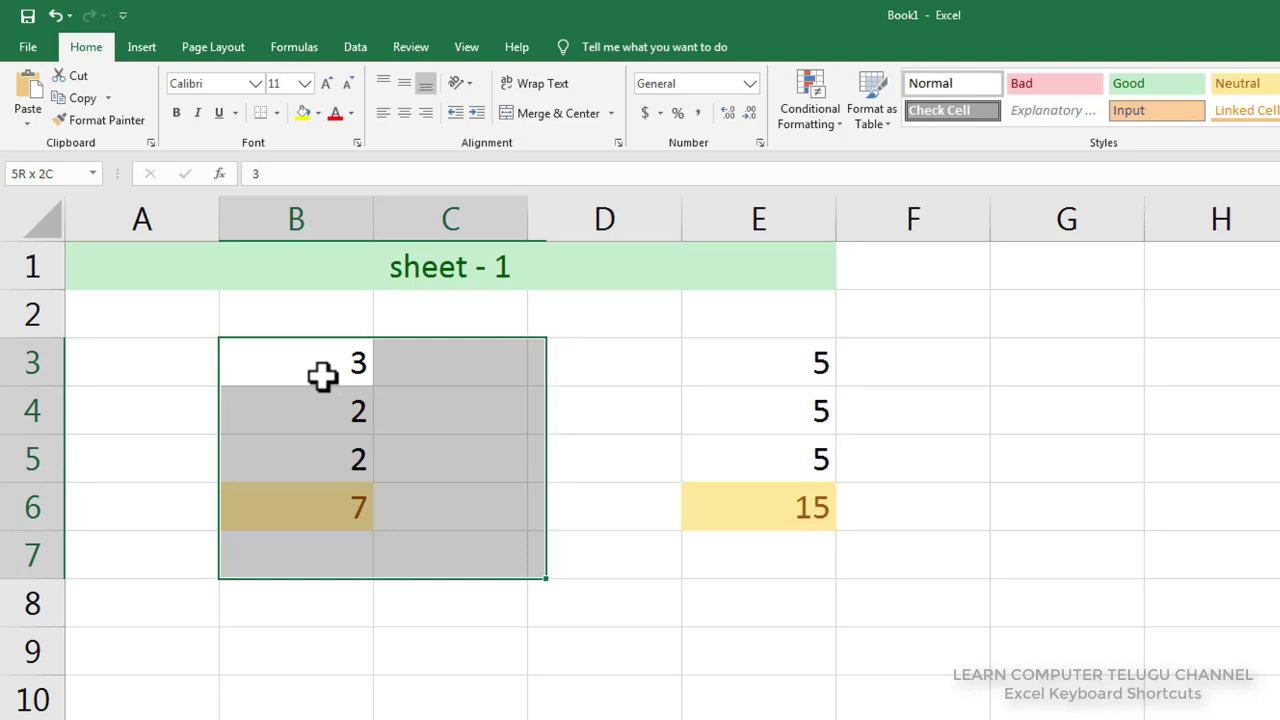
pyautogui.hotkey('shift', 'Left')
pyautogui.hotkey('shift', 'Left')
pyautogui.hotkey('shift', 'Up')
# - Select B3:B6 (3, 2, 2 and total 7) with Shift+arrows and copy it
pyautogui.press('Right')
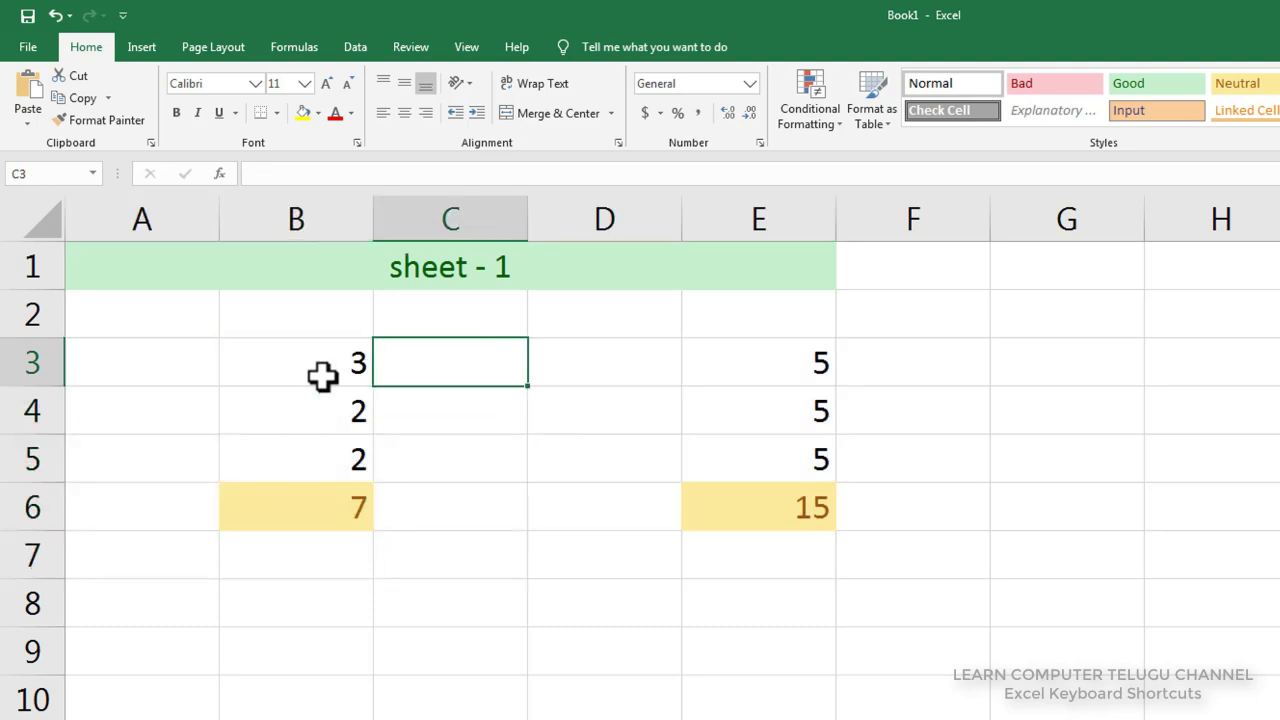
pyautogui.press('Left')
pyautogui.hotkey('shift', 'Down')
pyautogui.hotkey('shift', 'Down')
pyautogui.hotkey('shift', 'Down')
pyautogui.hotkey('shift', 'Down')
pyautogui.hotkey('shift', 'Up')
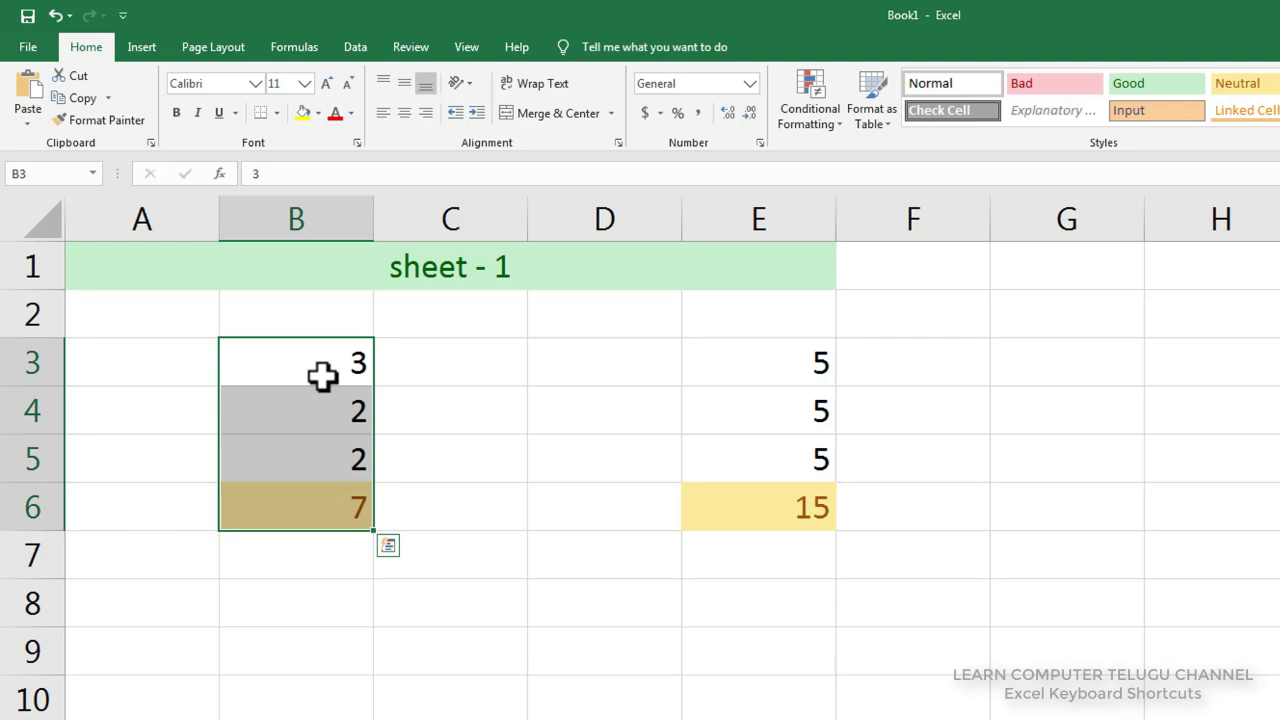
pyautogui.hotkey('ctrl', 'c')
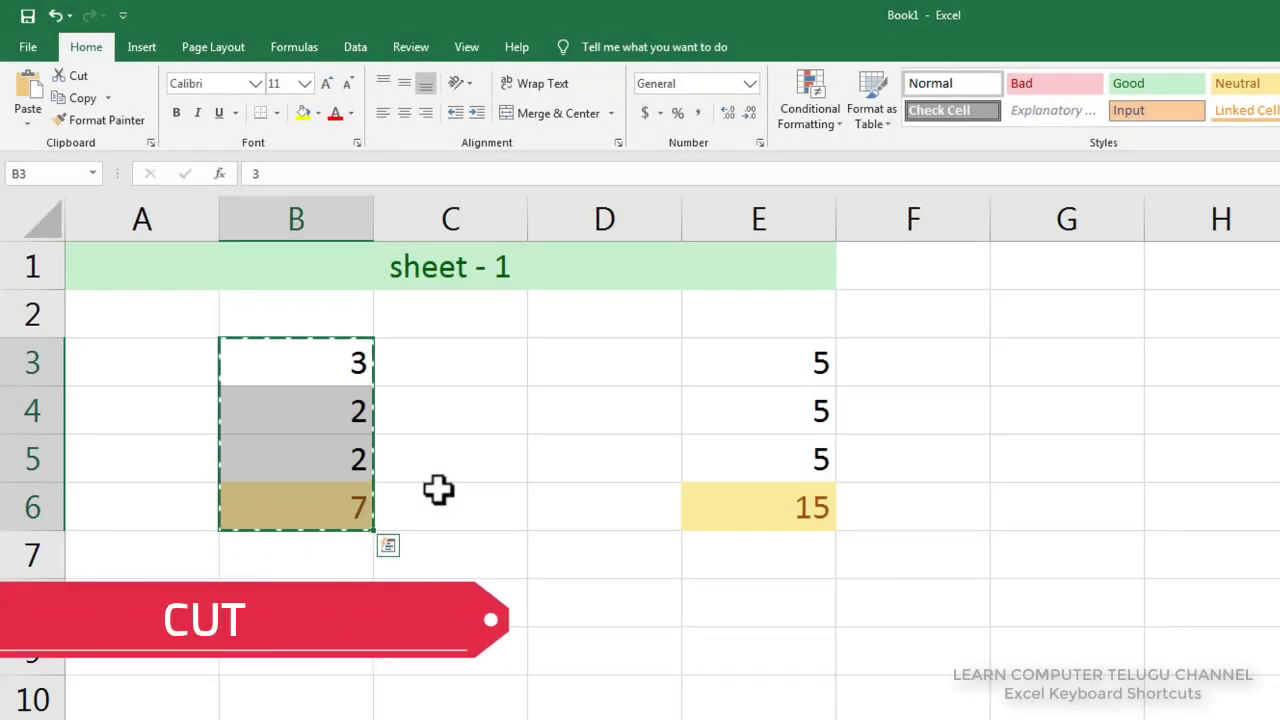
# - Clear the copy marquee, reselect B3:B6 by dragging, and cut it with Ctrl+X
pyautogui.press('Escape')
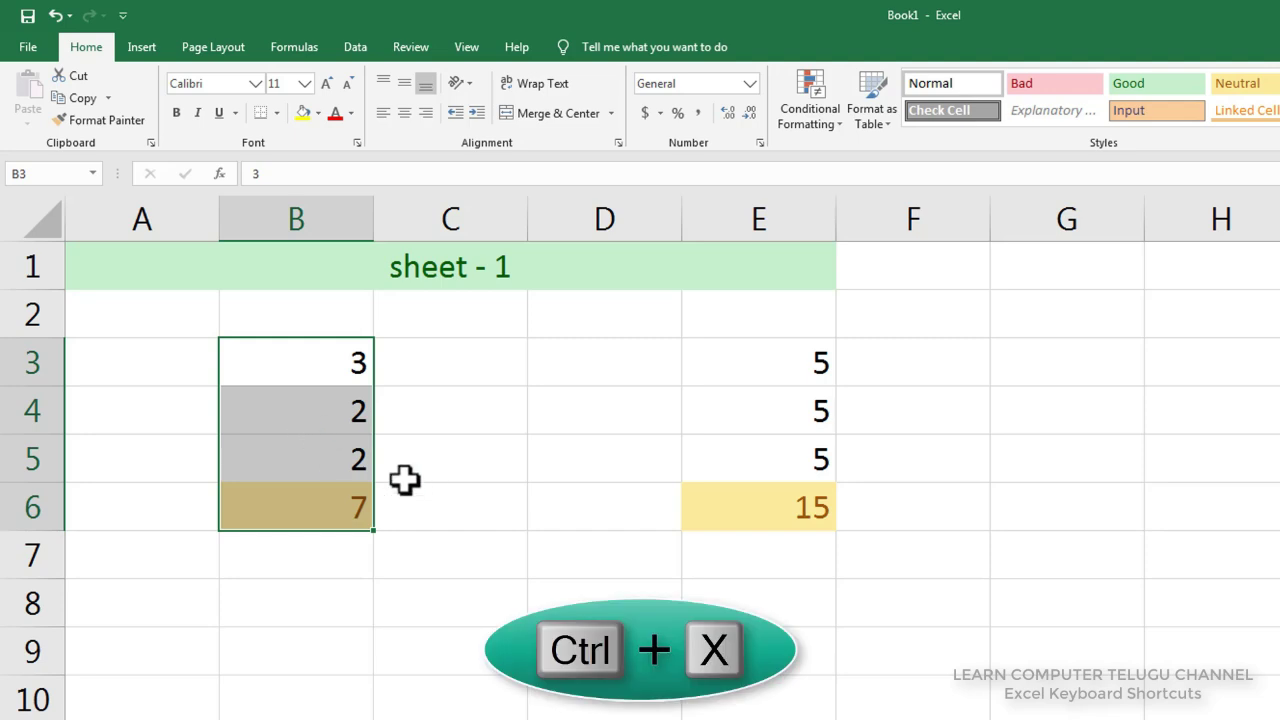
pyautogui.click(420, 480)
pyautogui.moveTo(303, 363); pyautogui.dragTo(292, 503)
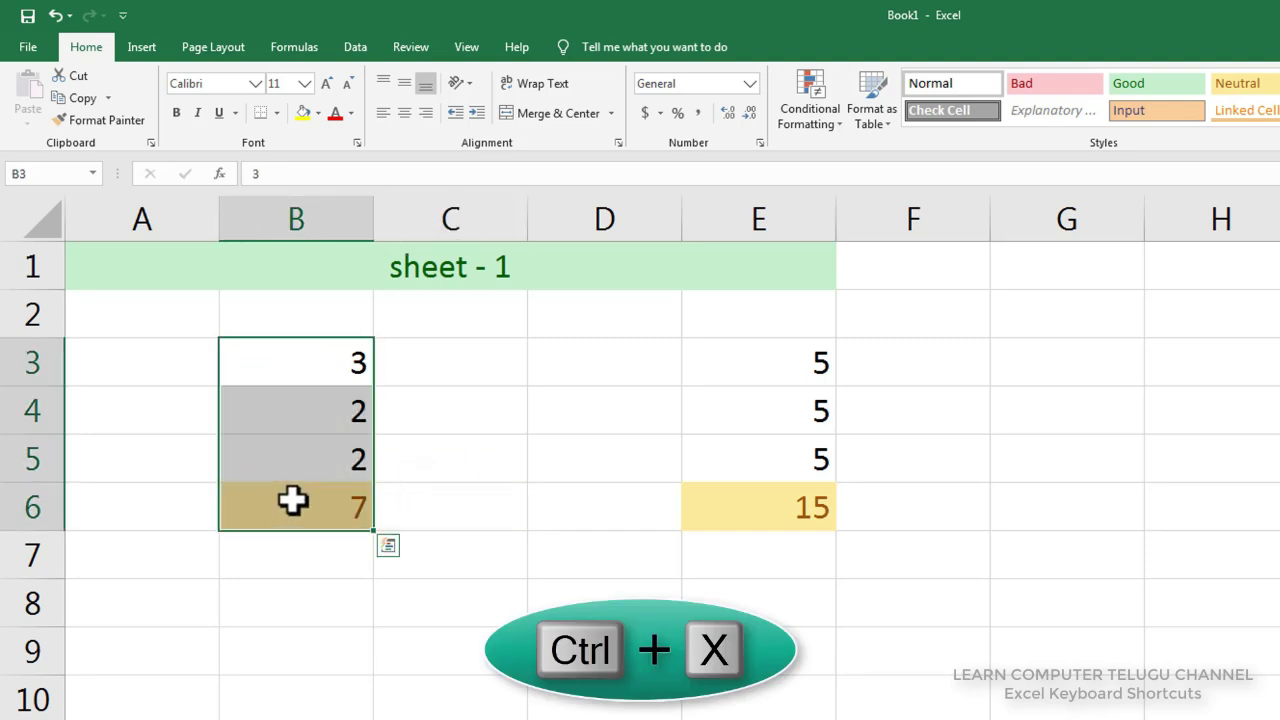
pyautogui.hotkey('ctrl', 'x')
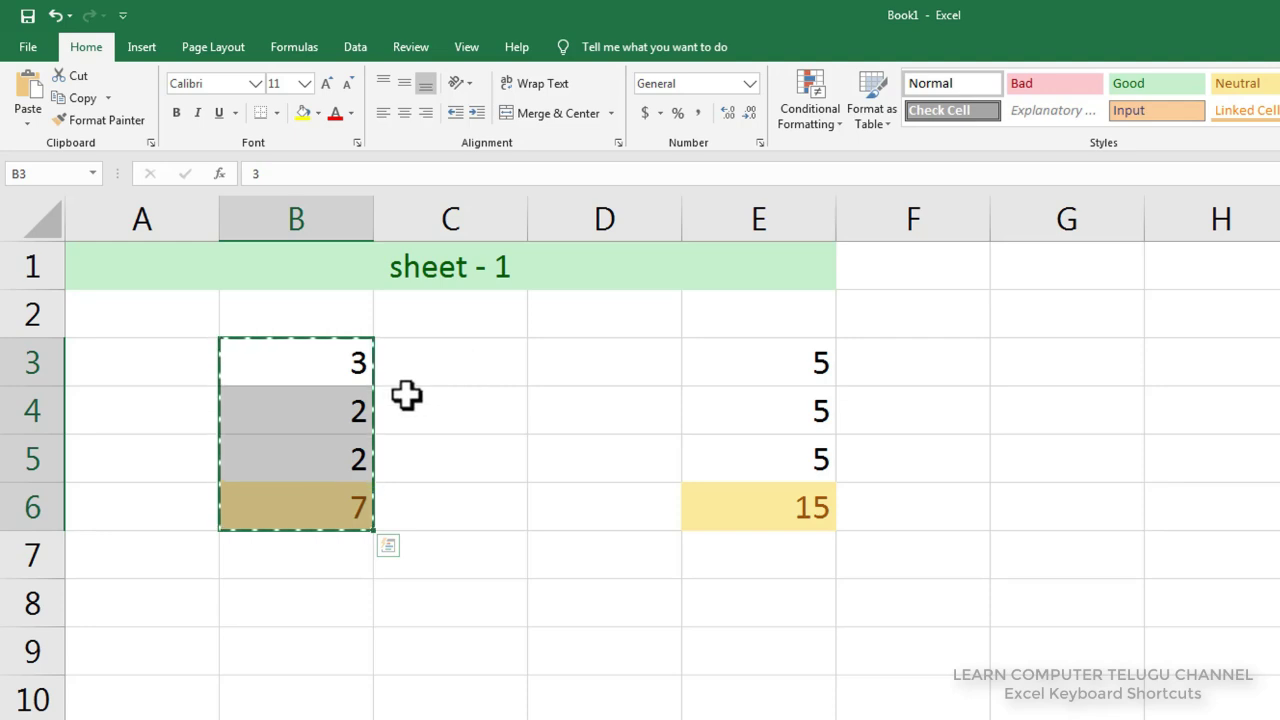
# - Copy B3:B6 into C3:C6 as a trial, then undo the paste
pyautogui.click(334, 498)
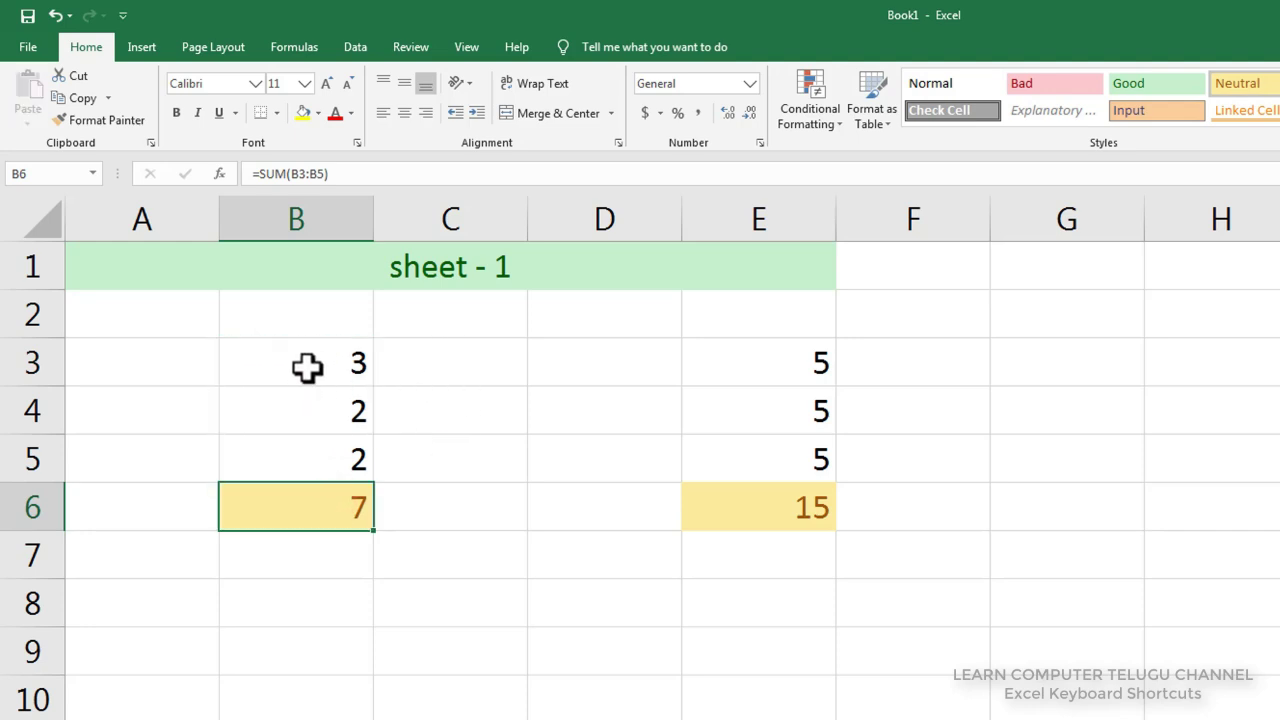
pyautogui.moveTo(310, 362); pyautogui.dragTo(344, 500)
pyautogui.hotkey('ctrl', 'c')
pyautogui.click(478, 370)
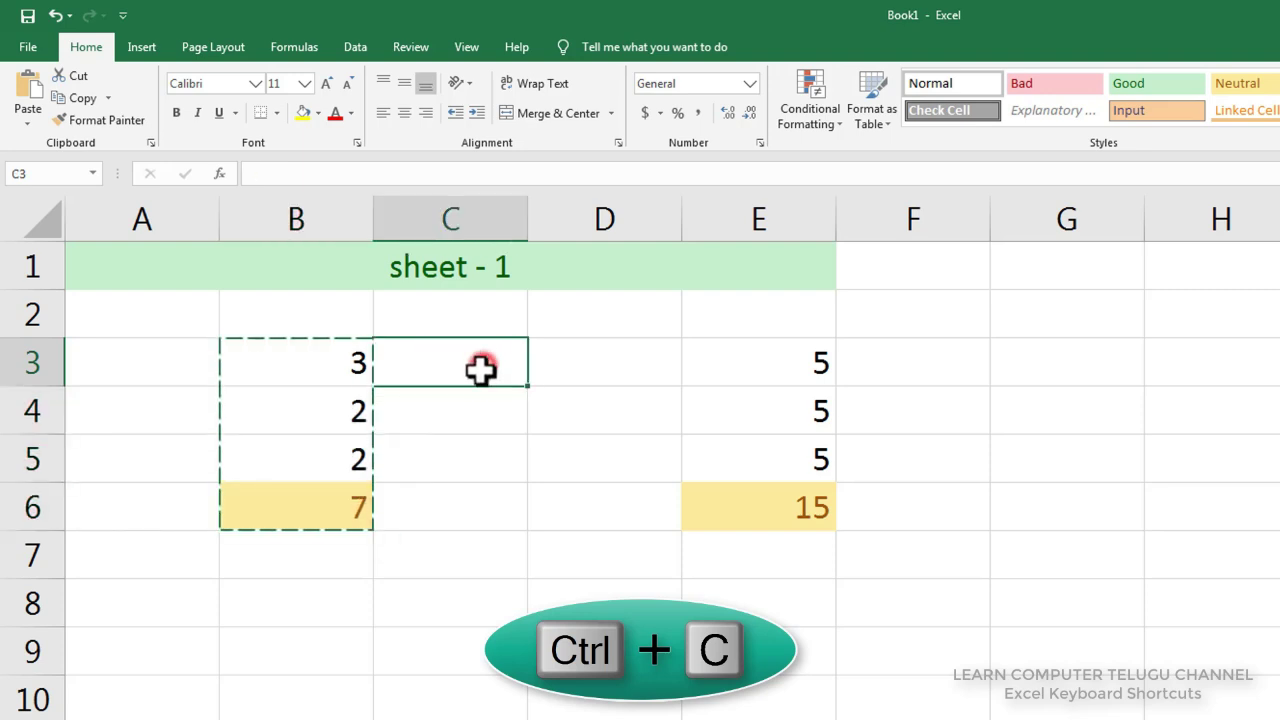
pyautogui.hotkey('ctrl', 'v')
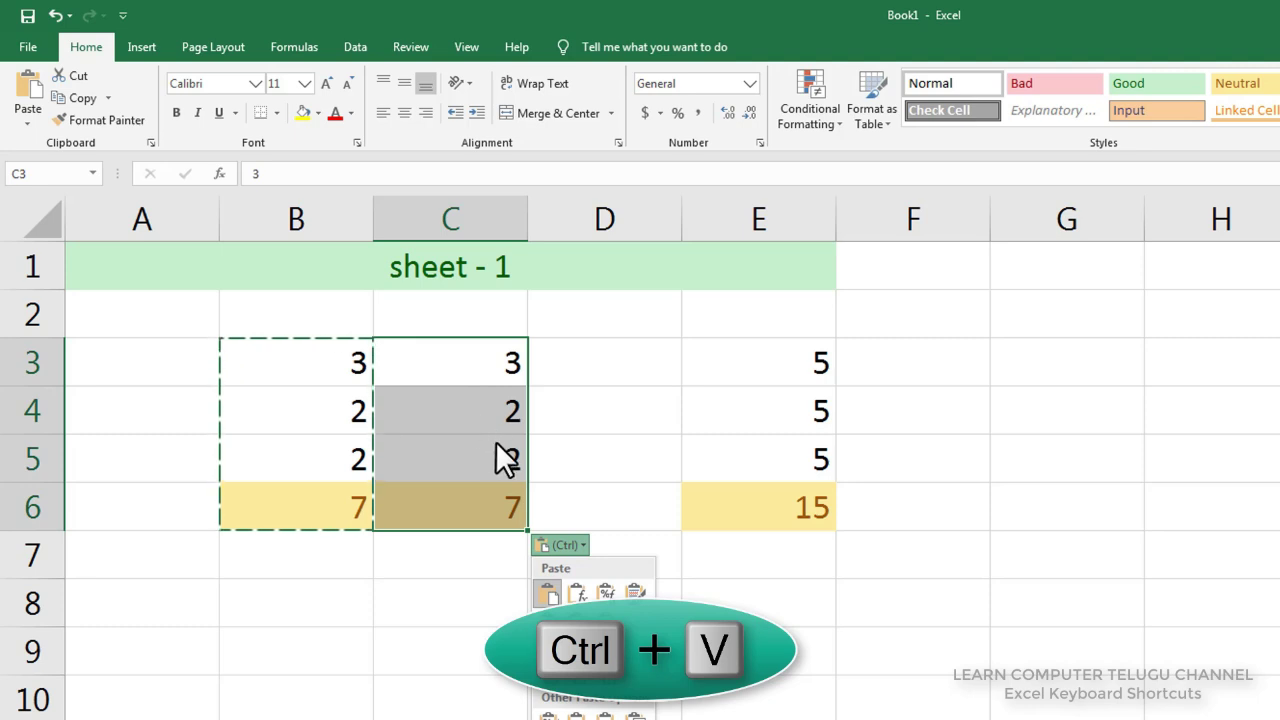
pyautogui.press('Escape')
pyautogui.hotkey('ctrl', 'z')
# - Cut B3:B6 and paste it at C3, leaving column B empty
pyautogui.click(410, 452)
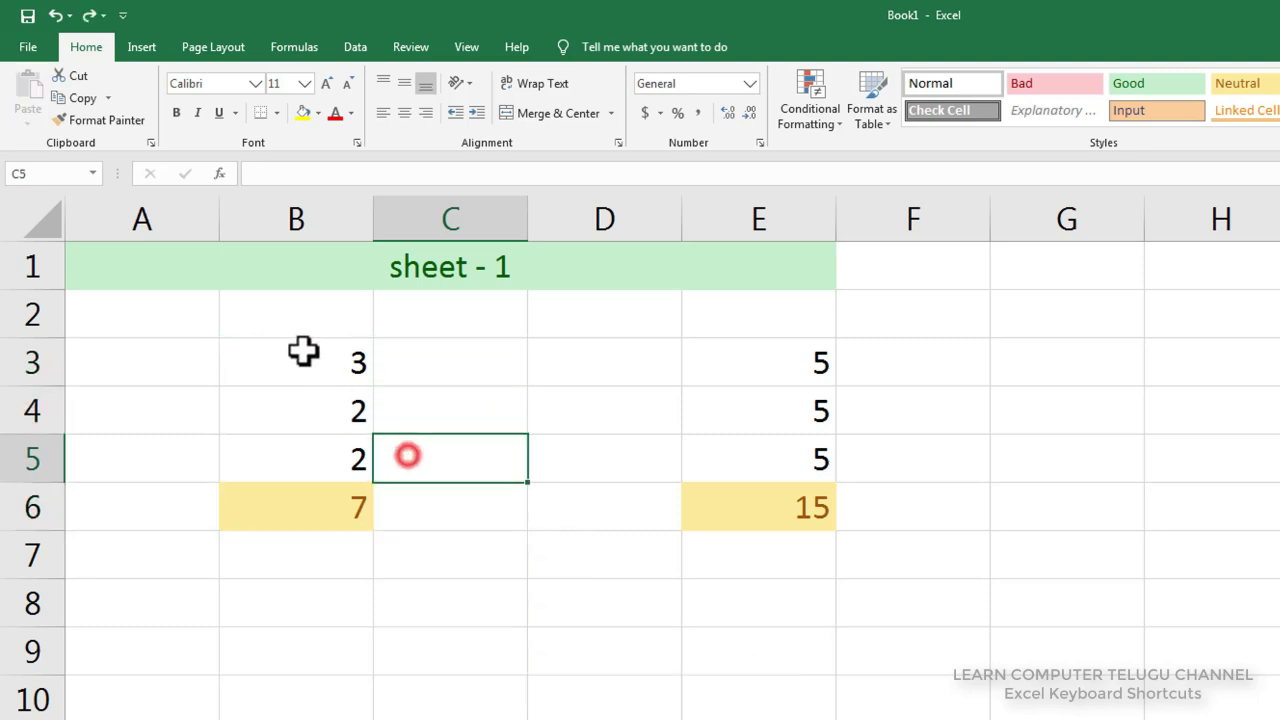
pyautogui.moveTo(297, 363); pyautogui.dragTo(302, 503)
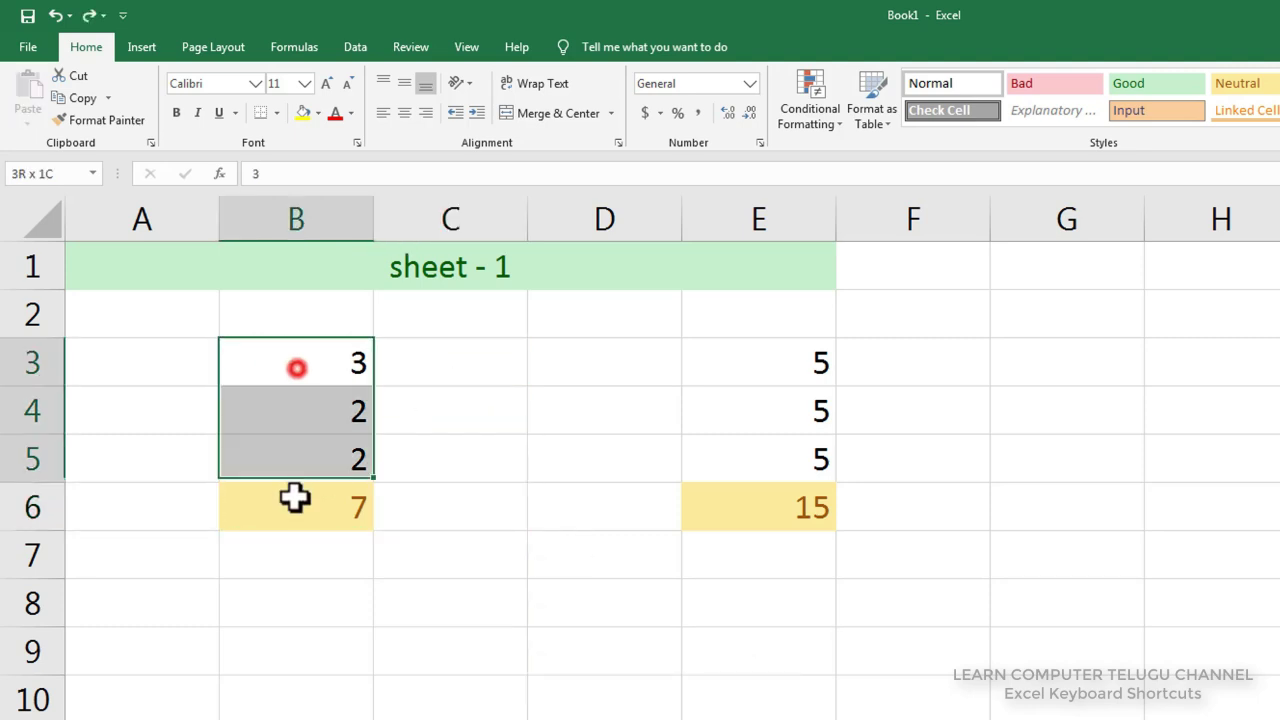
pyautogui.hotkey('ctrl', 'x')
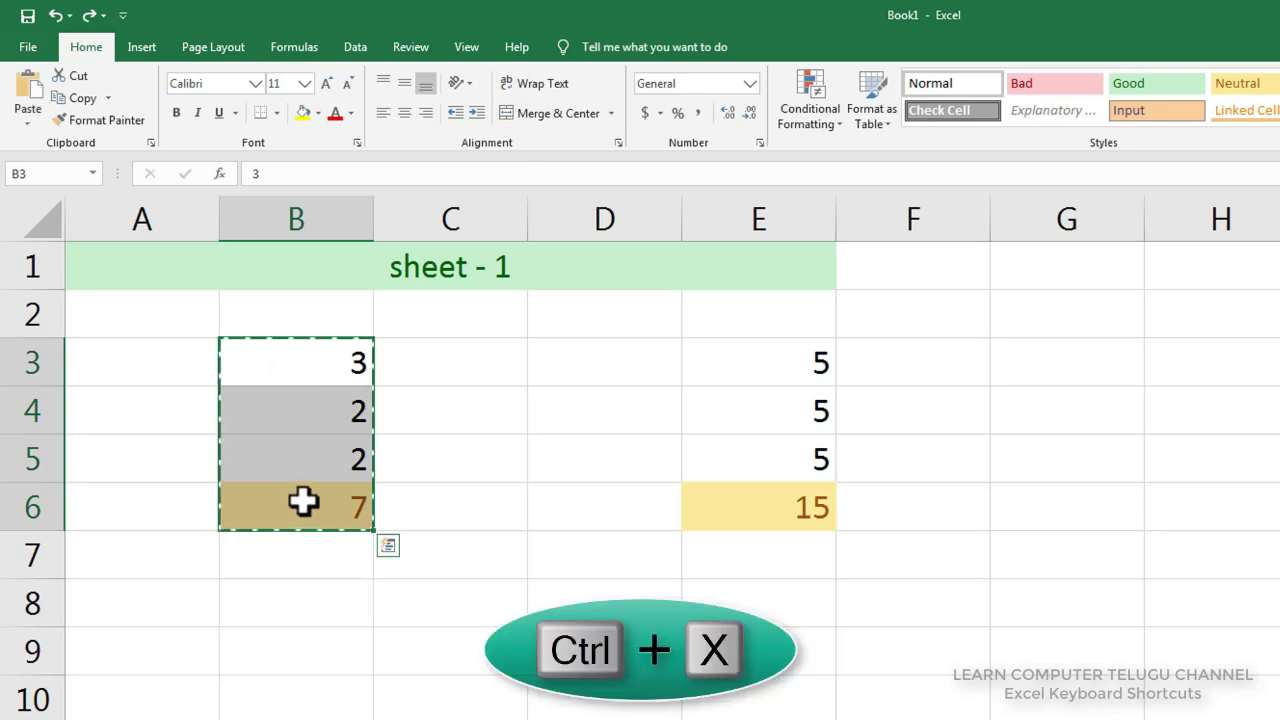
pyautogui.click(450, 354)
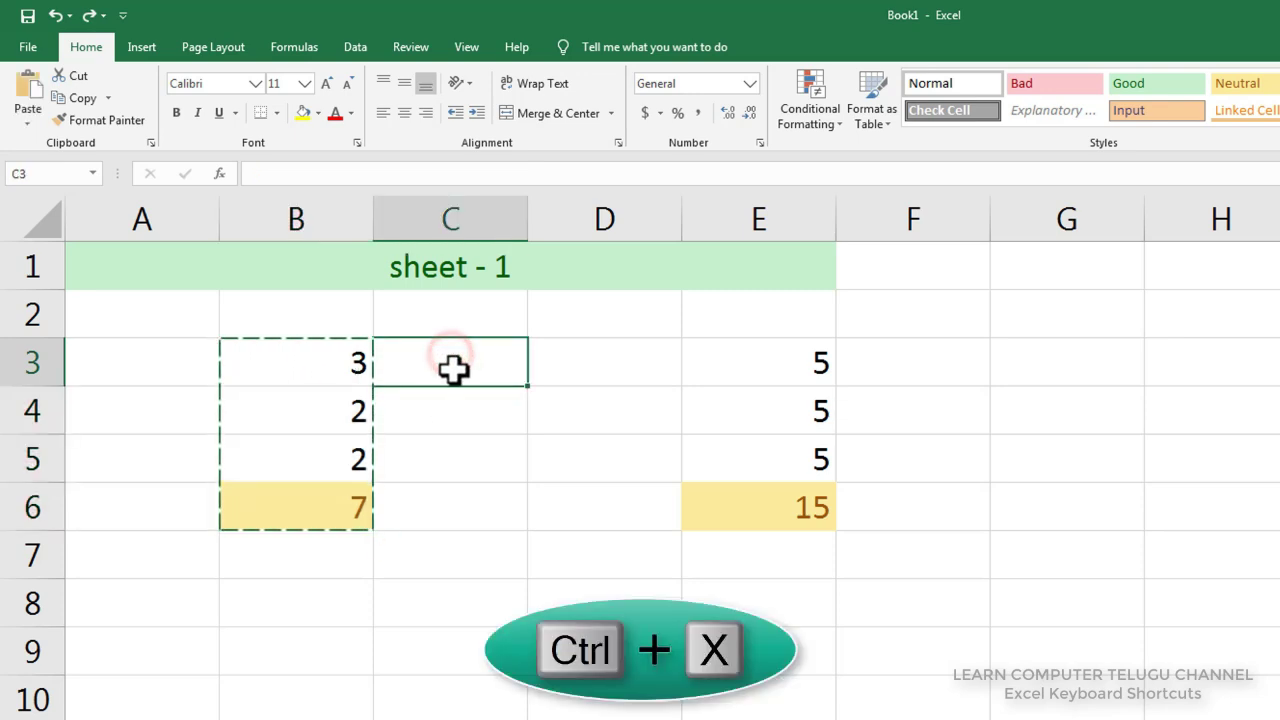
pyautogui.hotkey('ctrl', 'v')
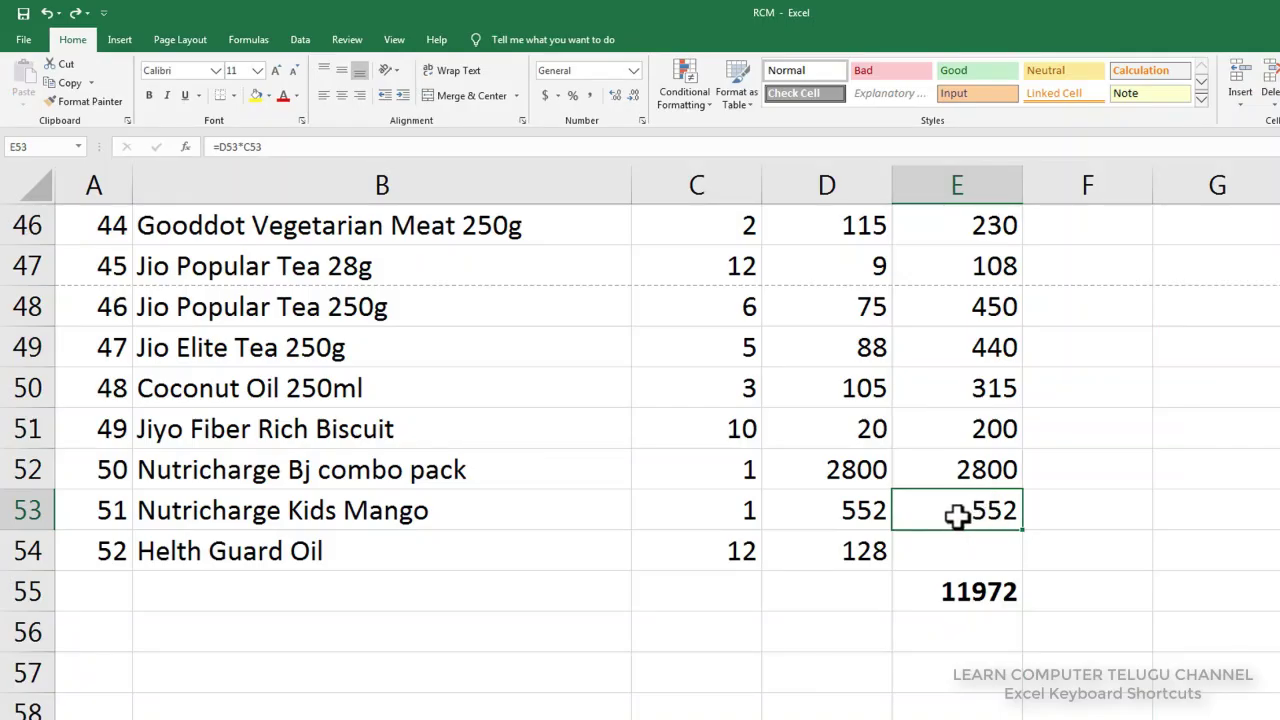
# - Fill E54 with =D53*C53 from the cell above using Ctrl+'
pyautogui.click(957, 562)
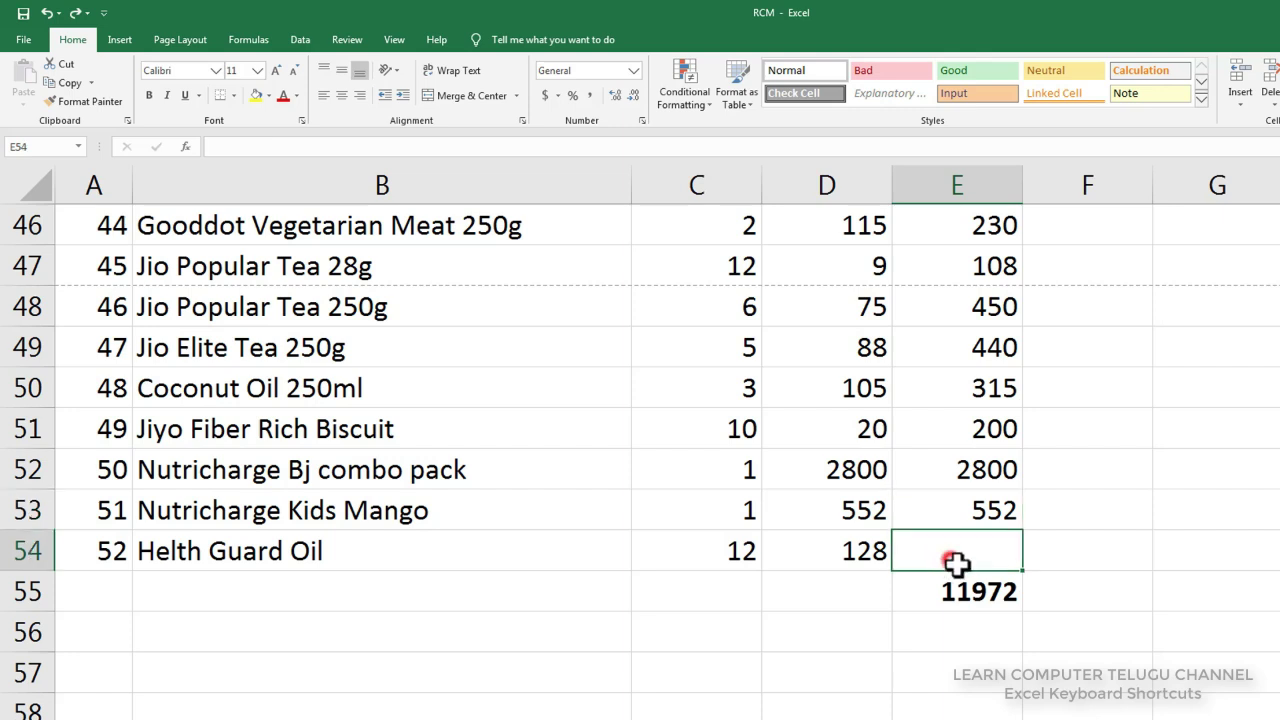
pyautogui.hotkey('ctrl', "'")
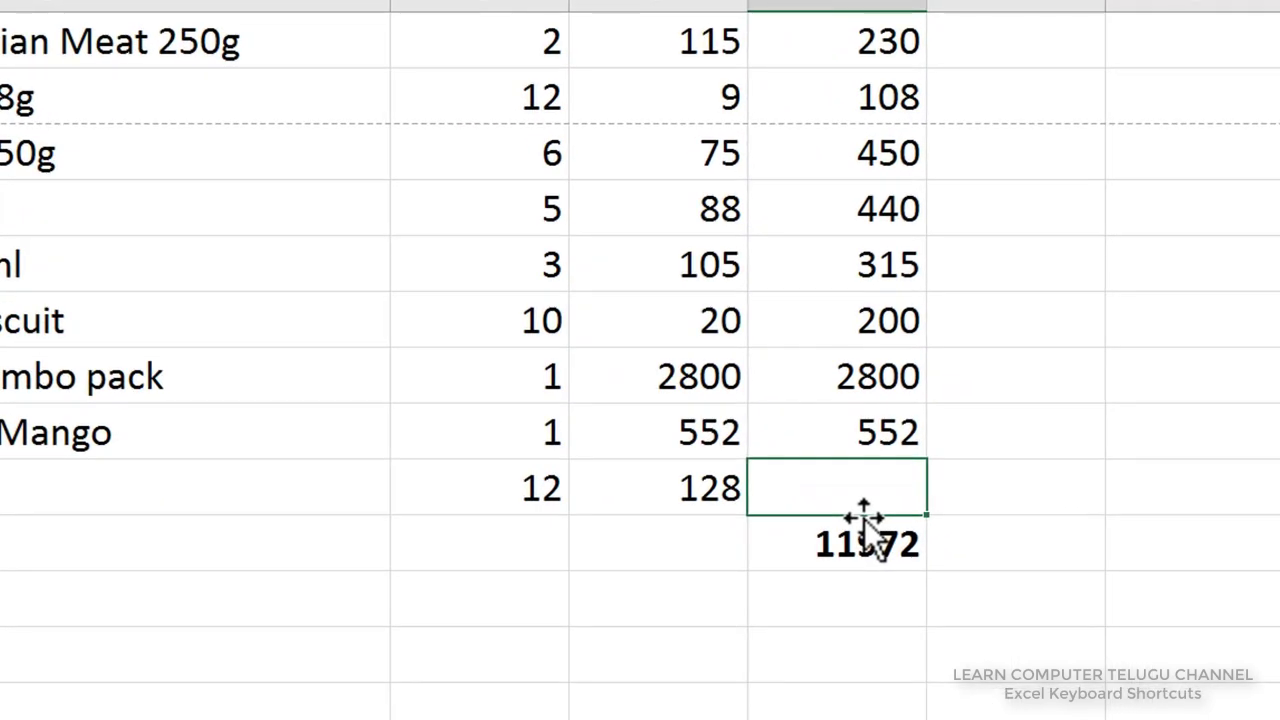
pyautogui.hotkey('ctrl', "'")
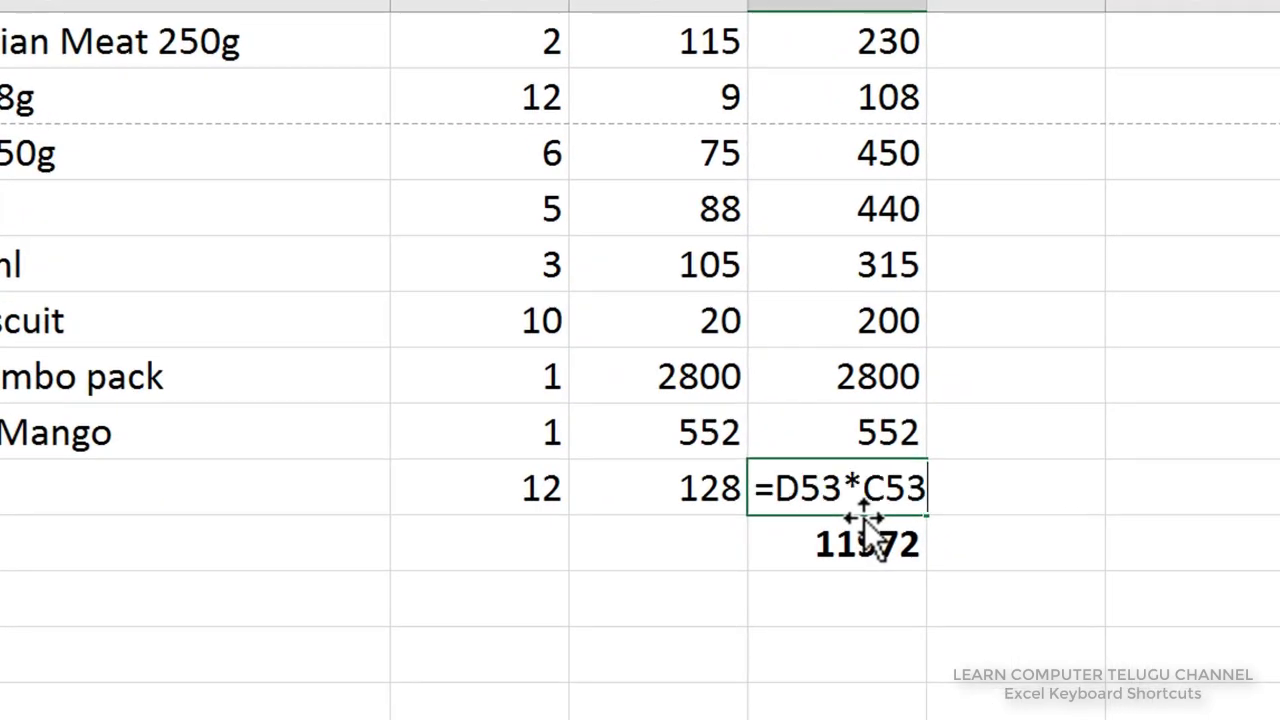
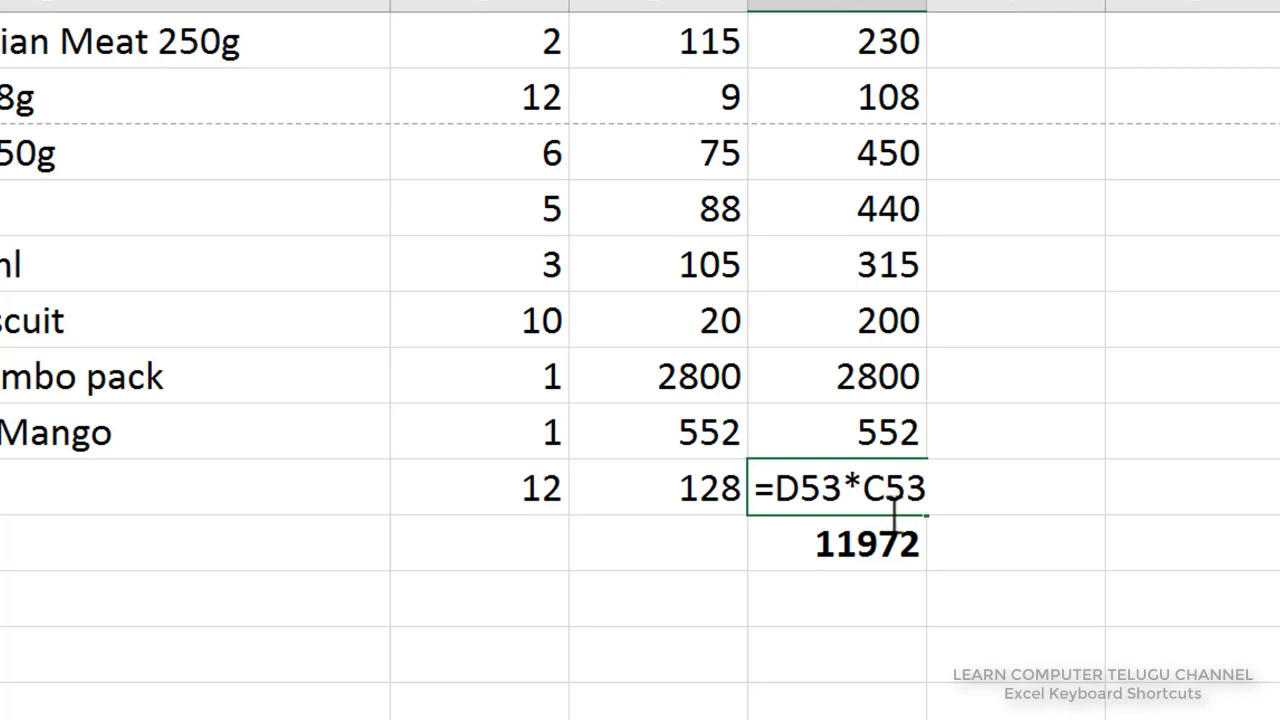
# - Confirm the last total, then check the Helth Guard Oil row's quantity 12 and rate 128
pyautogui.press('Return')
pyautogui.click(858, 492)
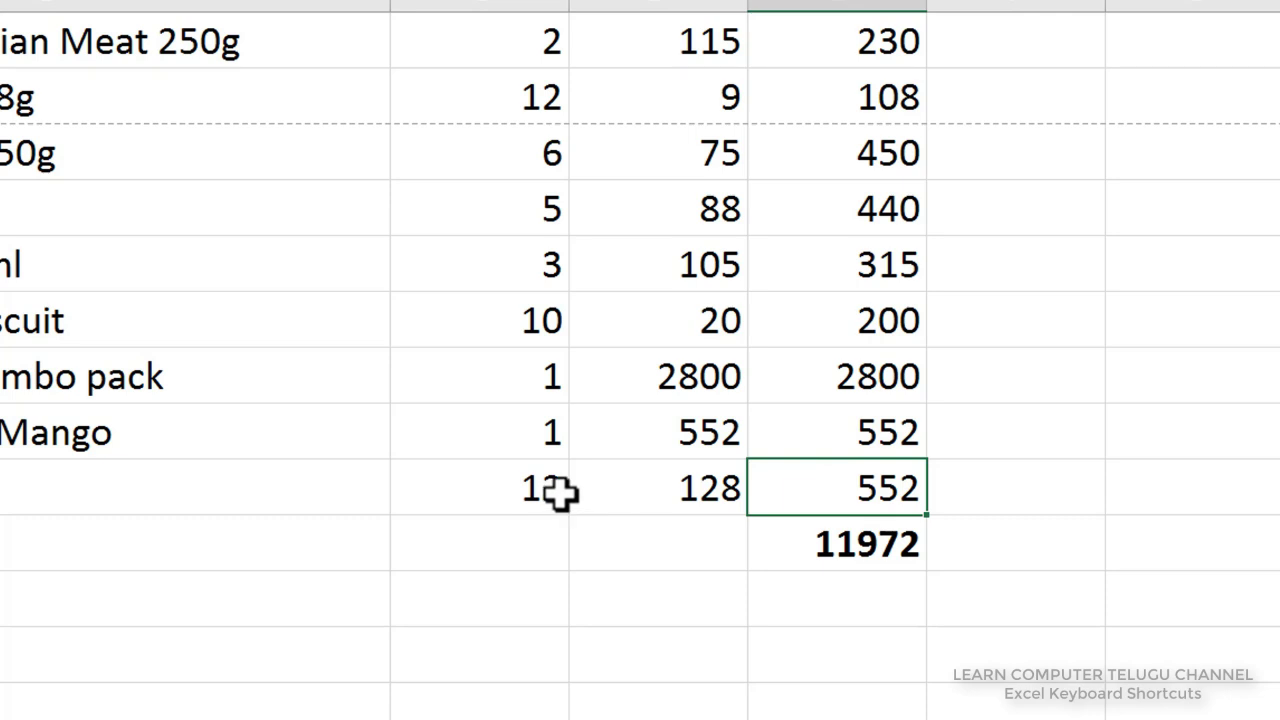
pyautogui.click(560, 491)
pyautogui.click(711, 491)
pyautogui.click(898, 500)
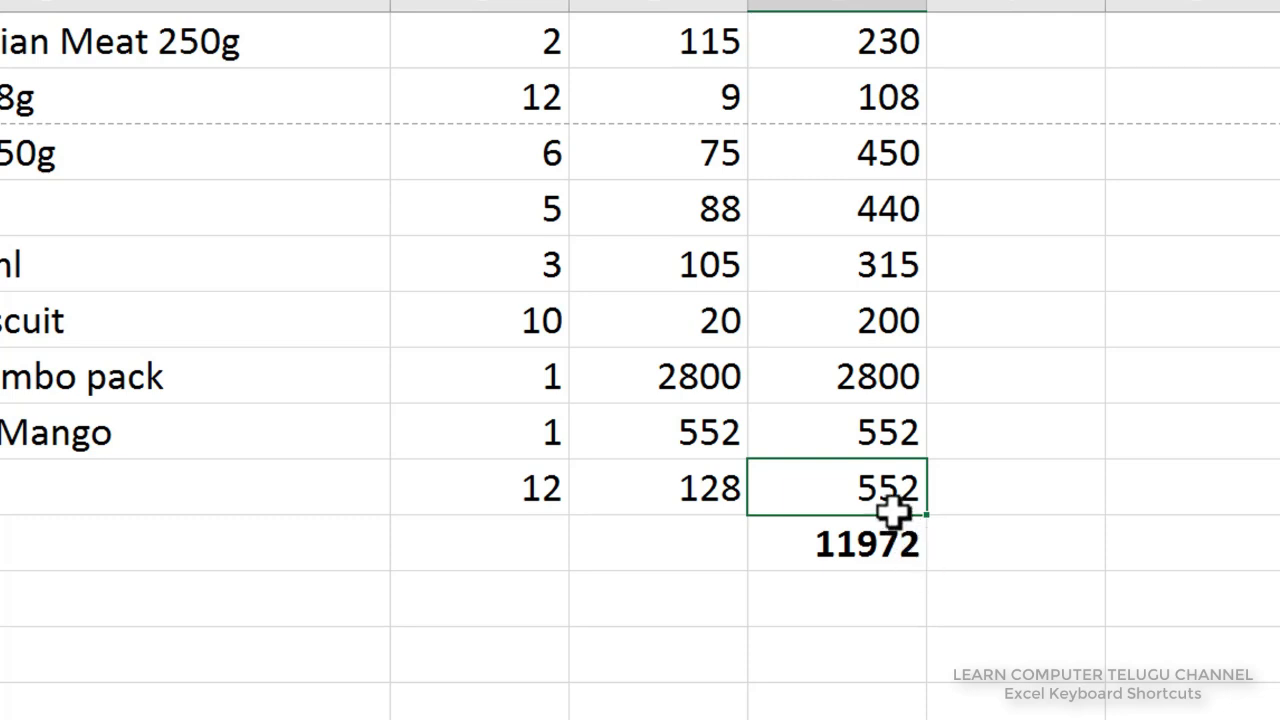
# - Correct E54's formula from =D53*C53 to =D54*C54 so it totals 1536
pyautogui.press('F2')
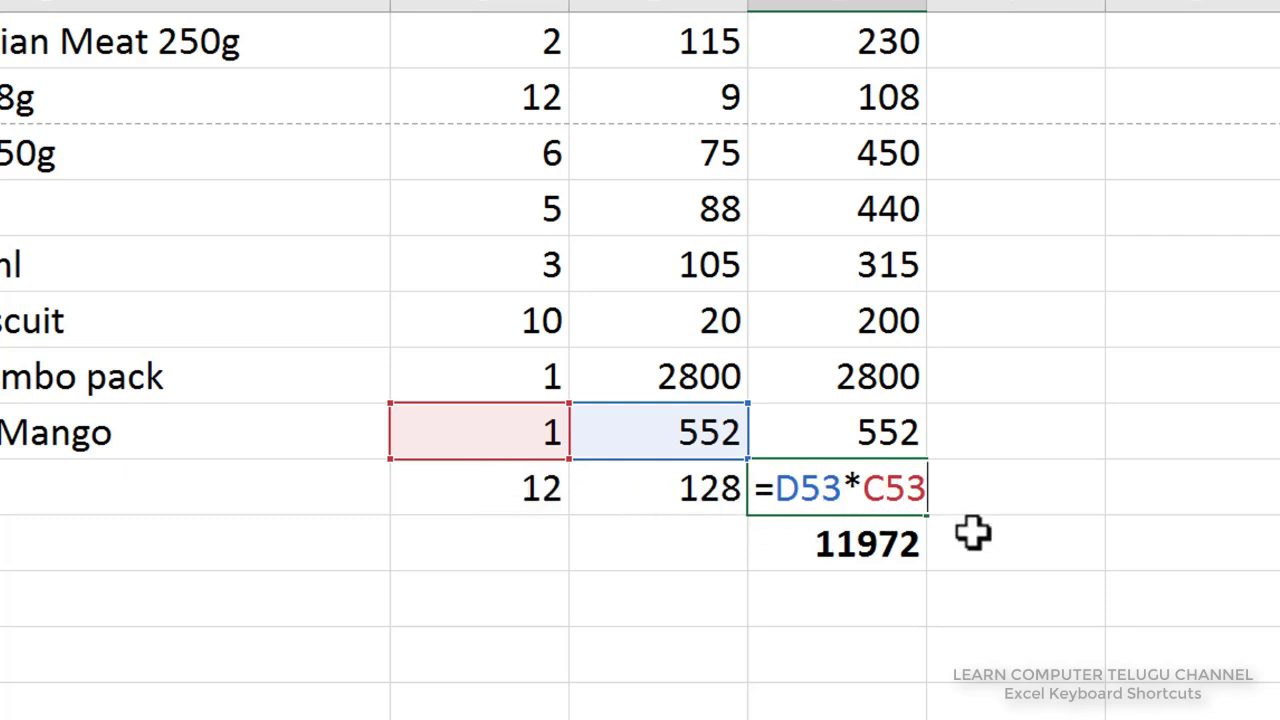
pyautogui.press('BackSpace')
pyautogui.write('4')
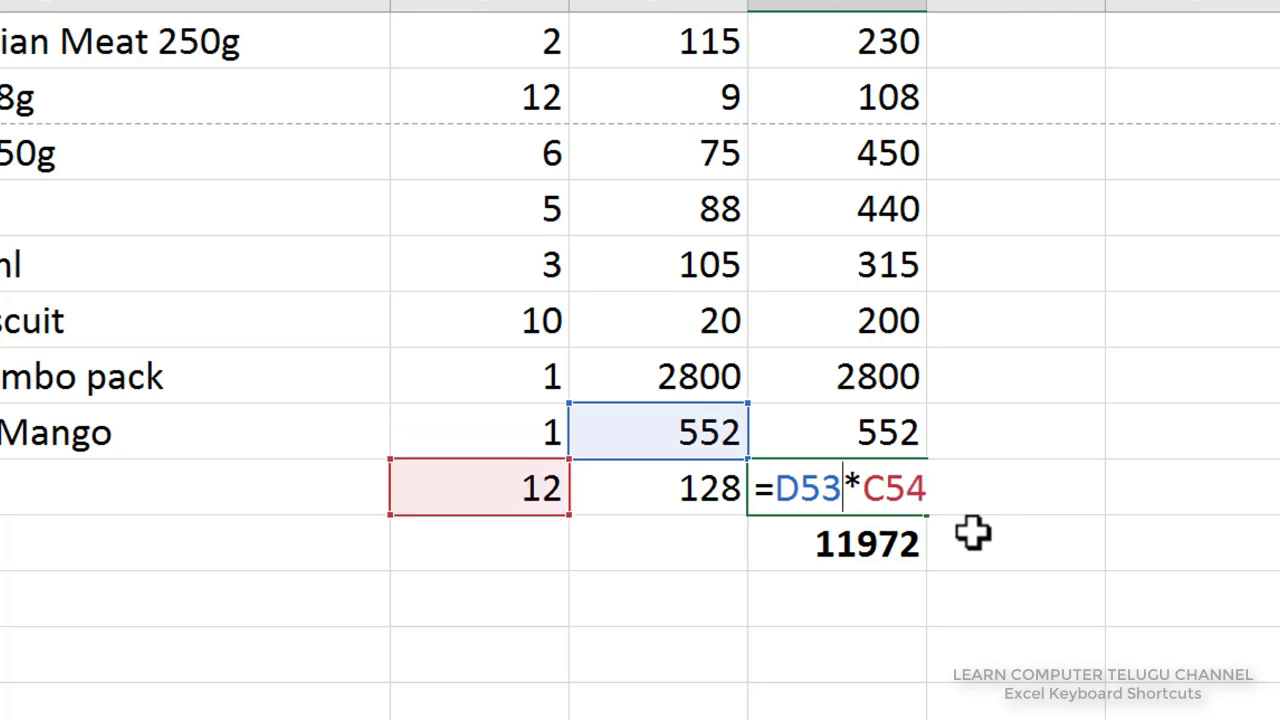
pyautogui.press('Left')
pyautogui.press('Left')
pyautogui.press('Left')
pyautogui.press('BackSpace')
pyautogui.write('4')
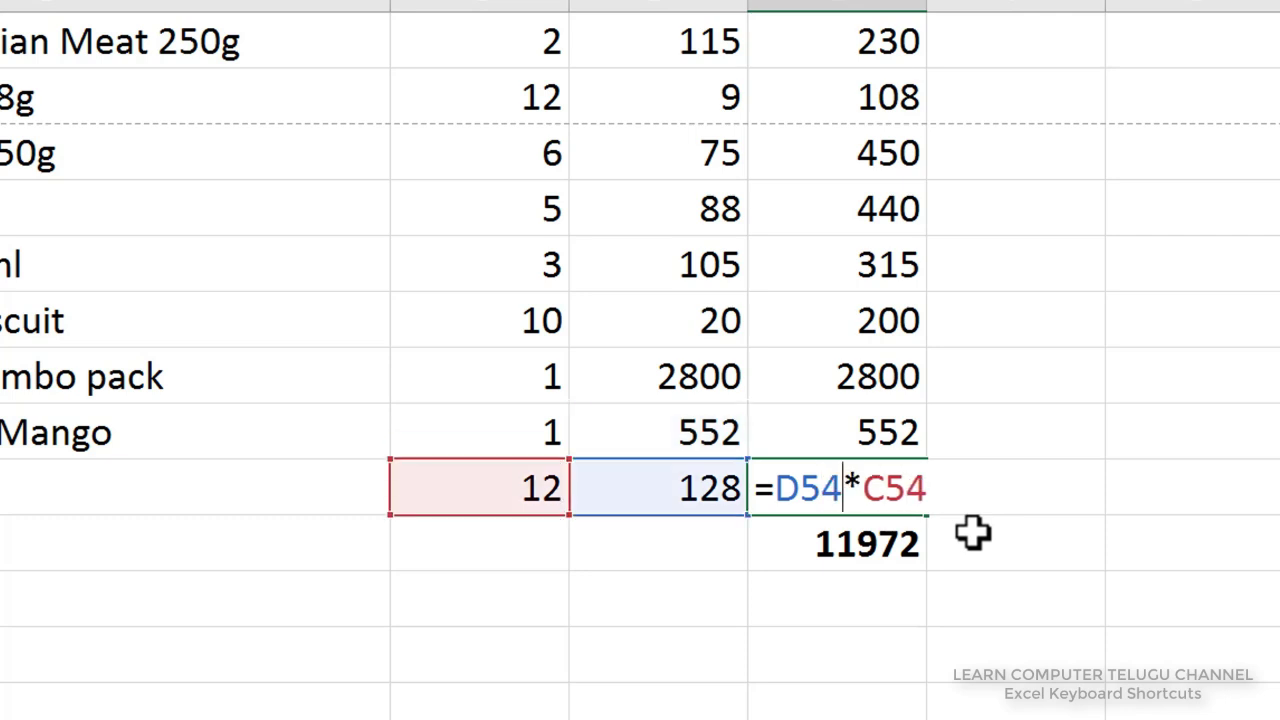
pyautogui.press('Return')
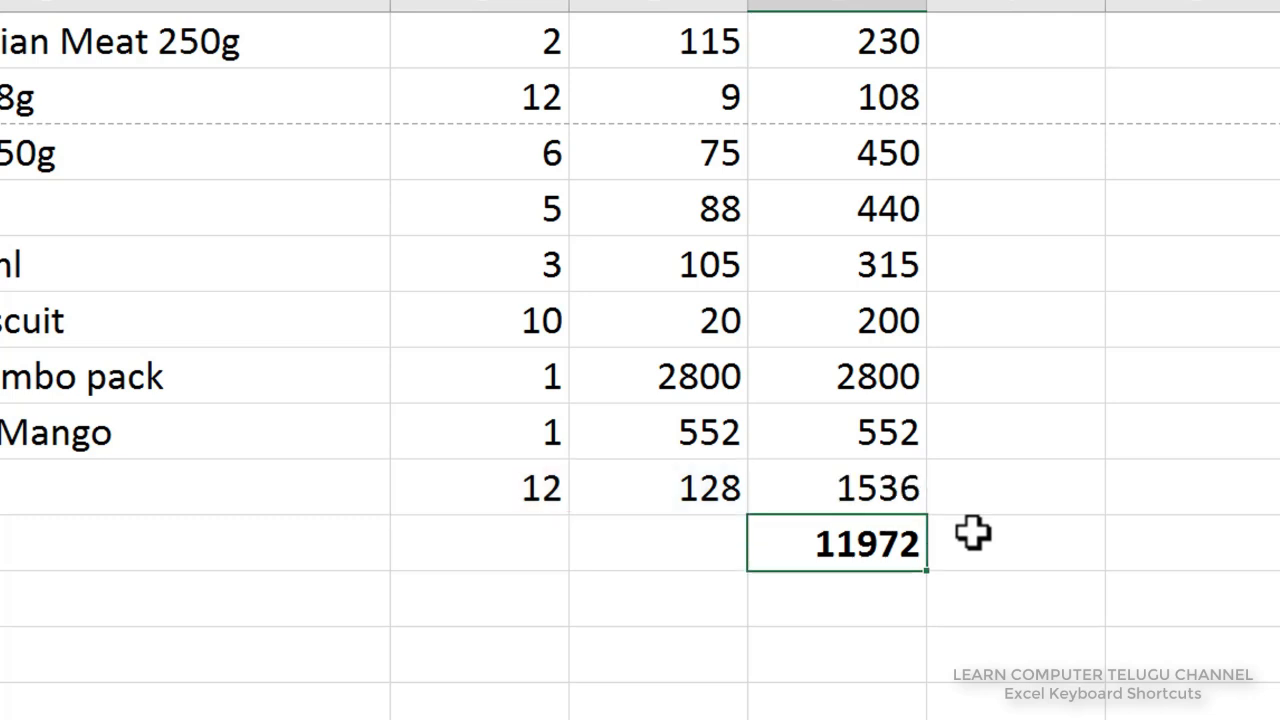
pyautogui.click(892, 490)
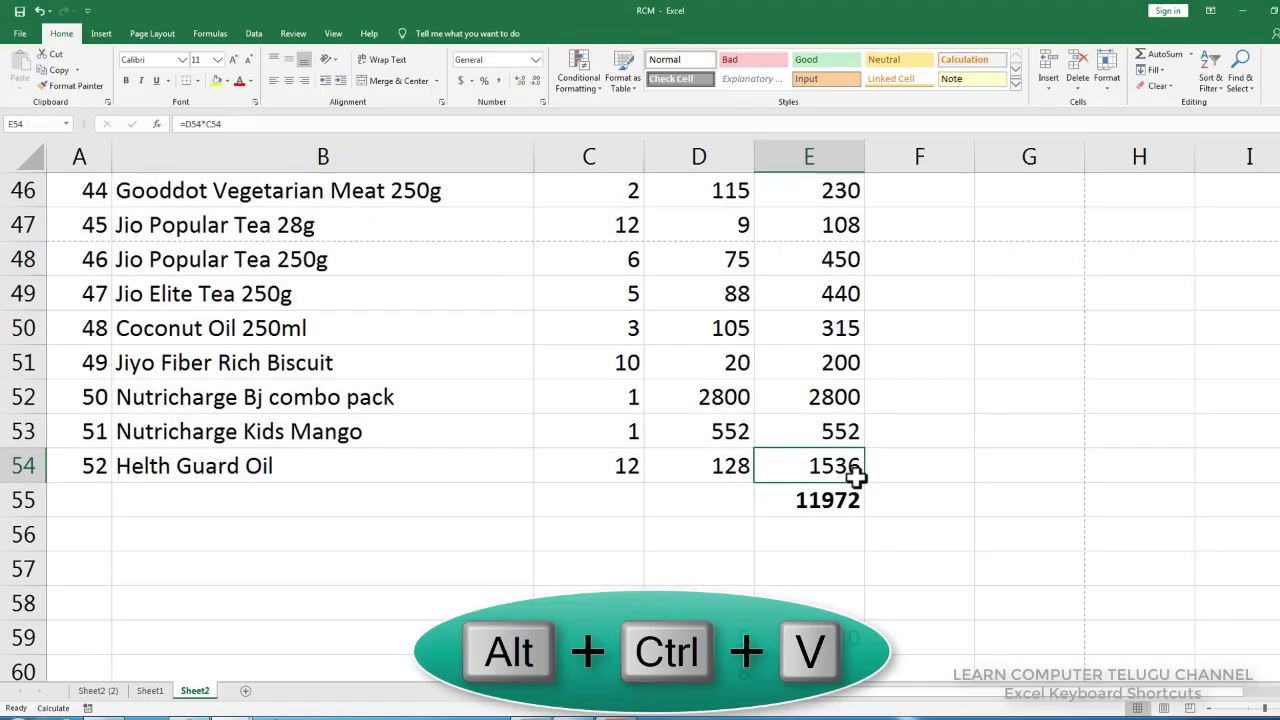
# - In Book1, copy C3:C6, paste it at C8, then undo the paste
pyautogui.click(150, 690)
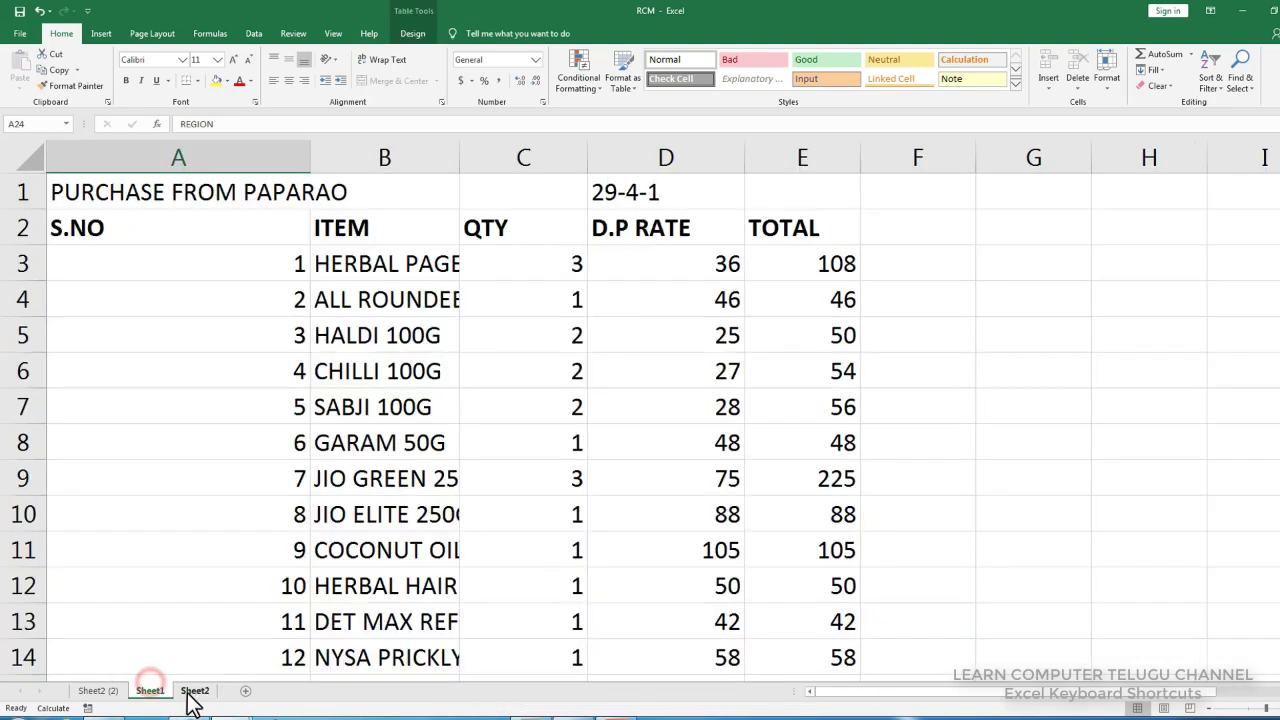
pyautogui.moveTo(230, 712)
pyautogui.click(282, 660)
pyautogui.hotkey('ctrl', 'v')
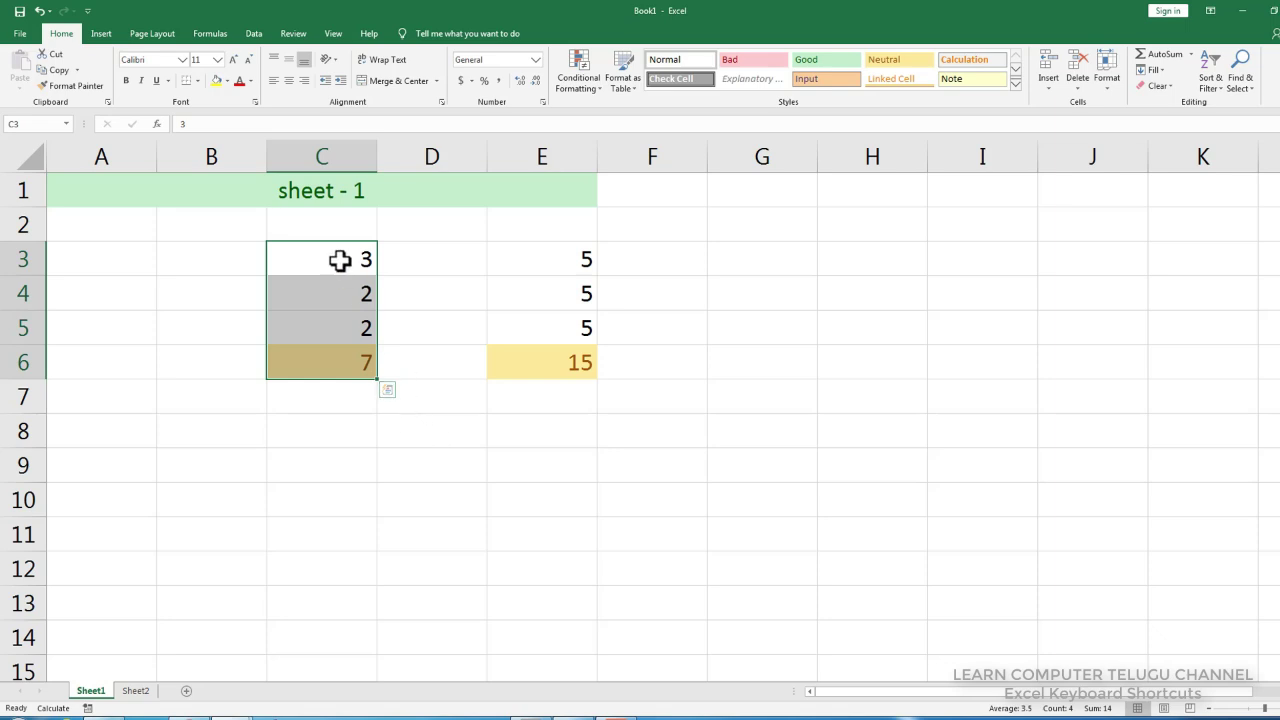
pyautogui.moveTo(340, 260); pyautogui.dragTo(323, 360)
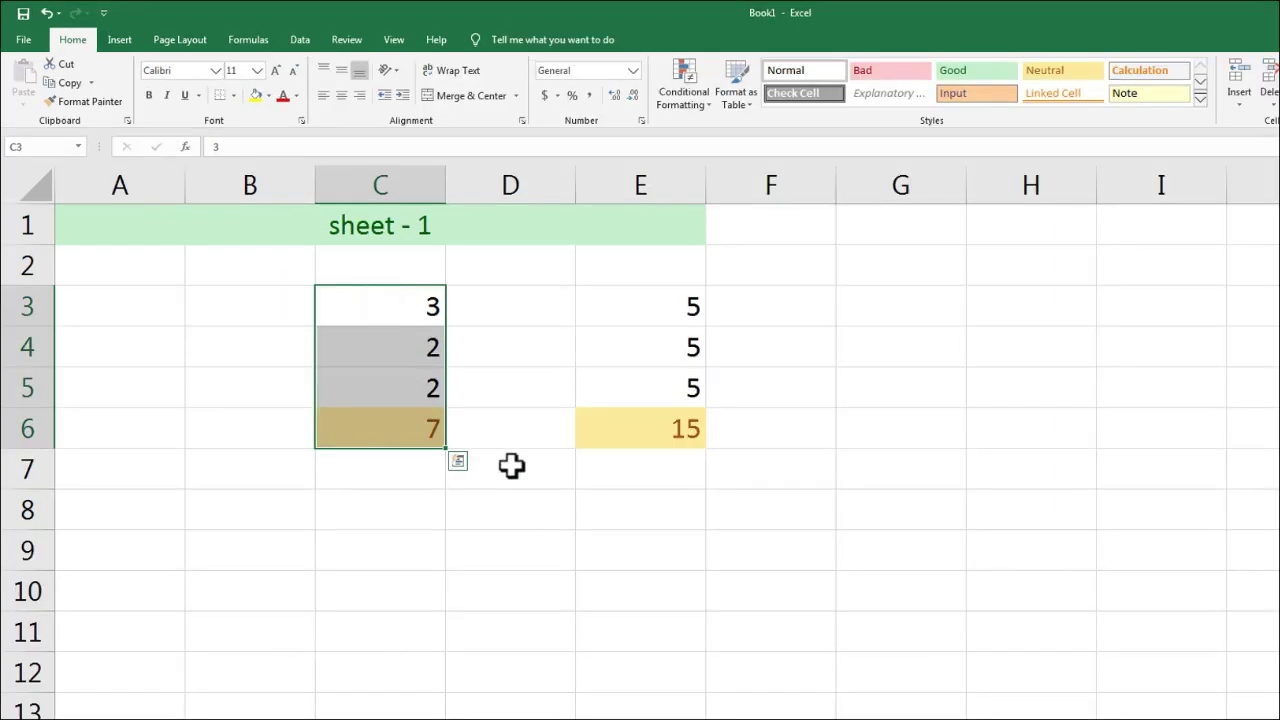
pyautogui.click(393, 526)
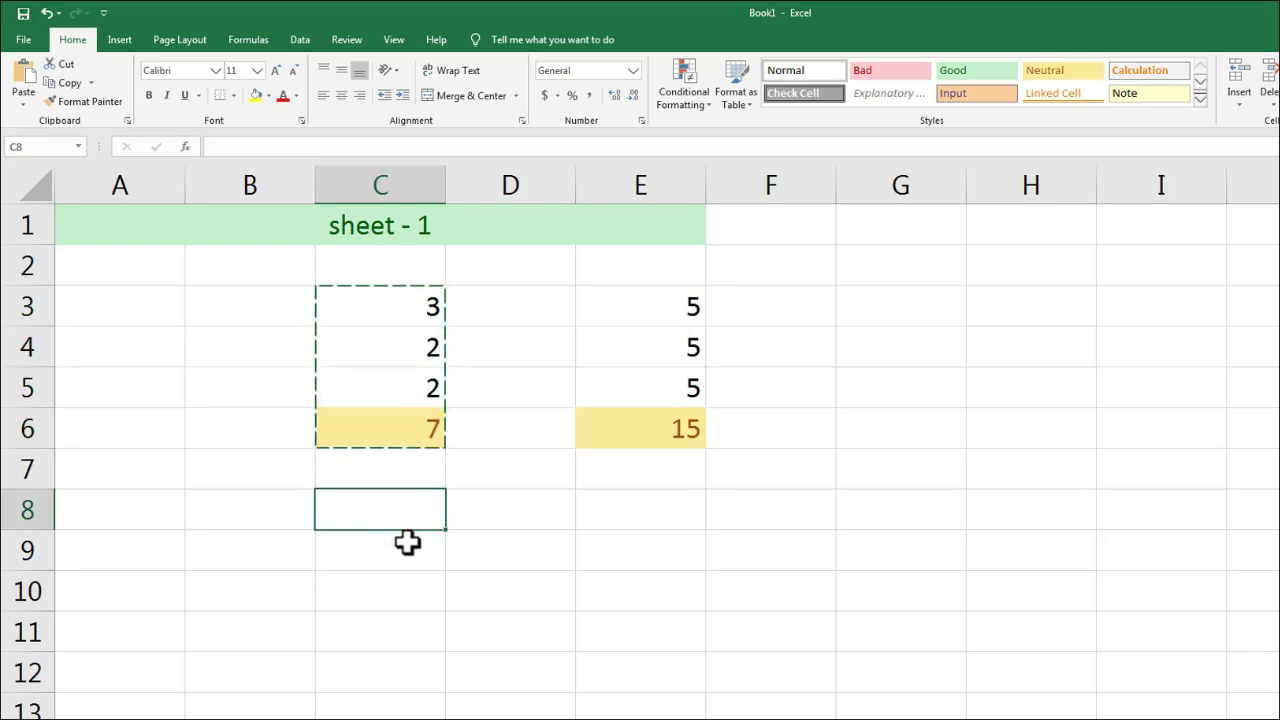
pyautogui.write('3 2 2 7')
pyautogui.hotkey('ctrl', 'z')
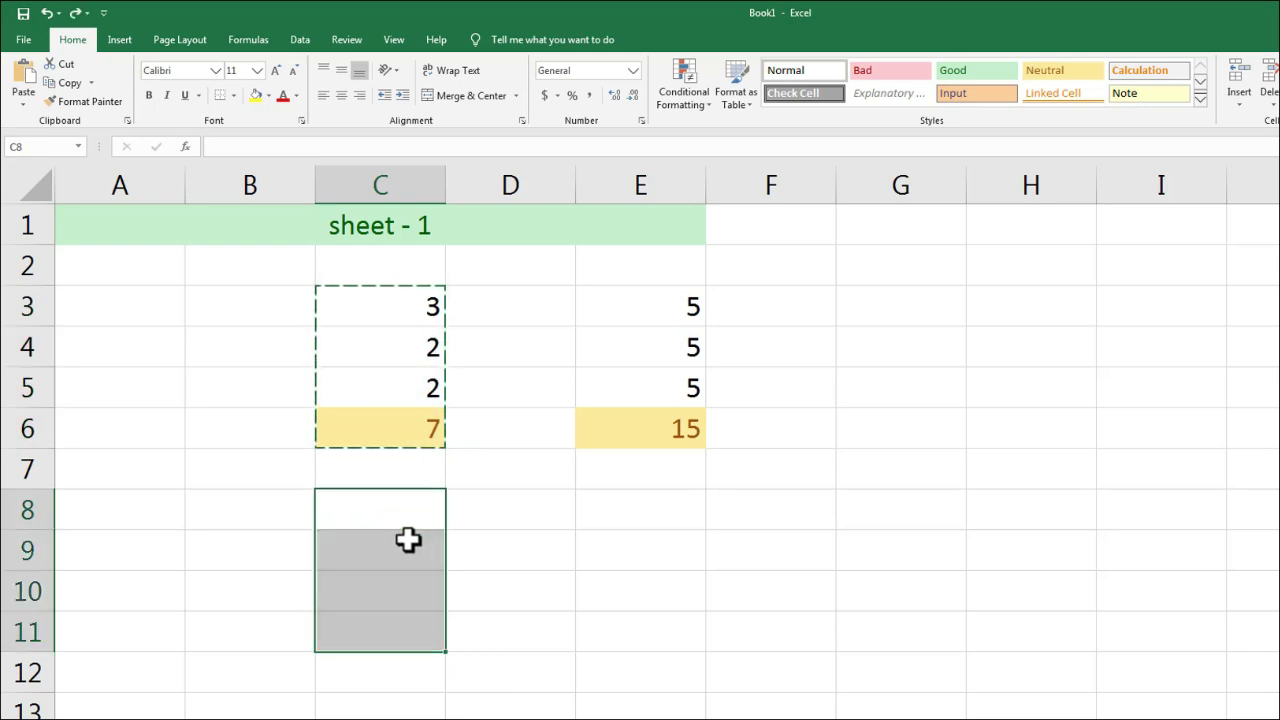
# - Copy C3:C6 again and bring up Paste Special for destination C8
pyautogui.click(379, 305)
pyautogui.moveTo(370, 298); pyautogui.dragTo(375, 430)
pyautogui.click(386, 520)
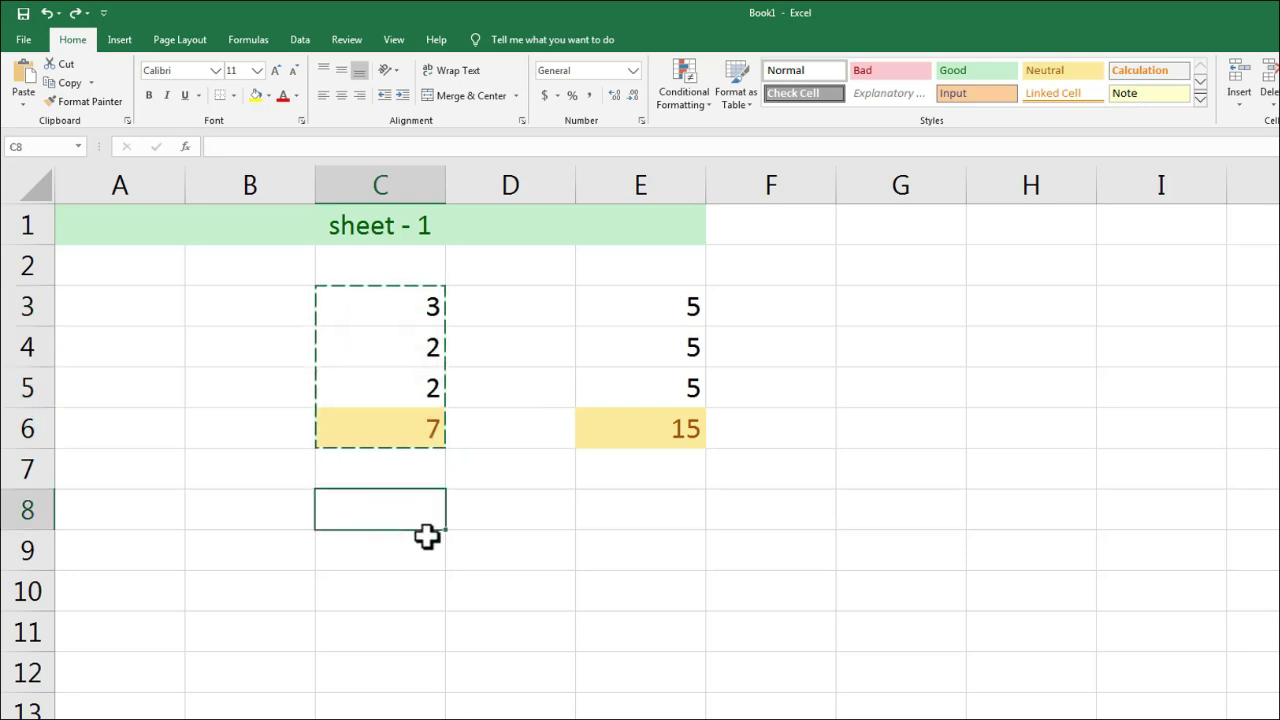
pyautogui.hotkey('ctrl', 'alt', 'v')
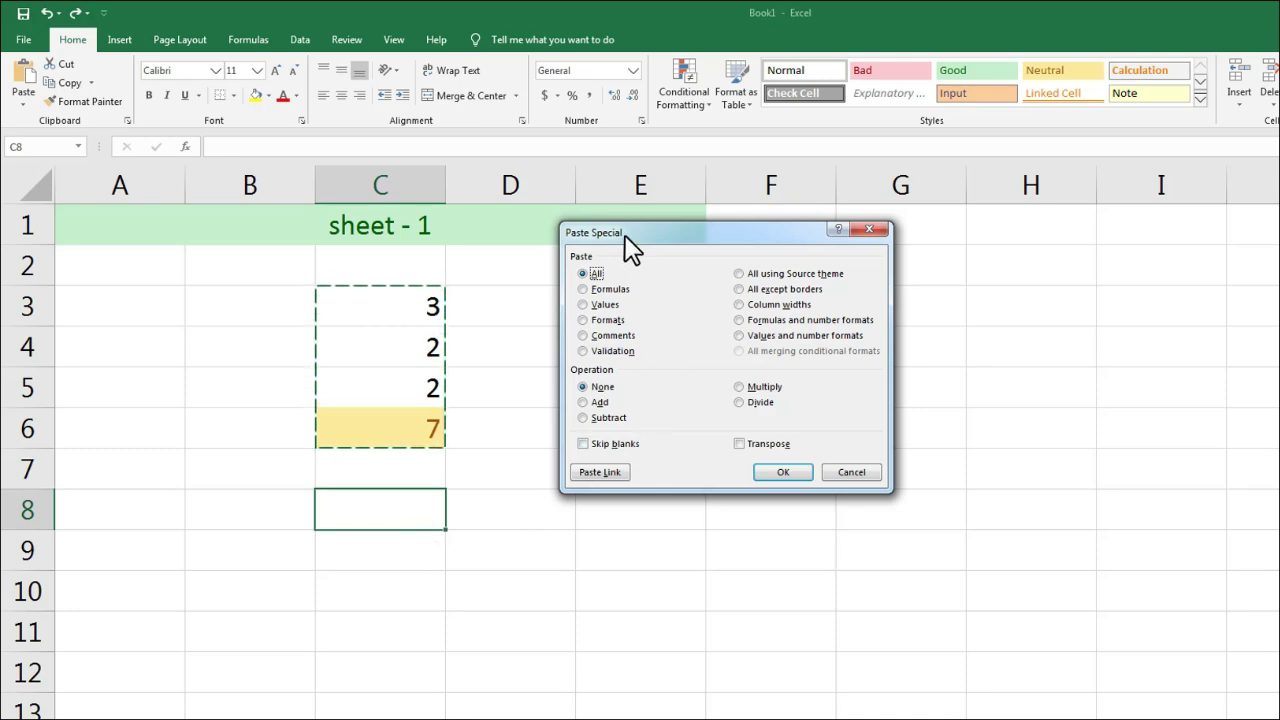
pyautogui.moveTo(624, 234); pyautogui.dragTo(627, 411)
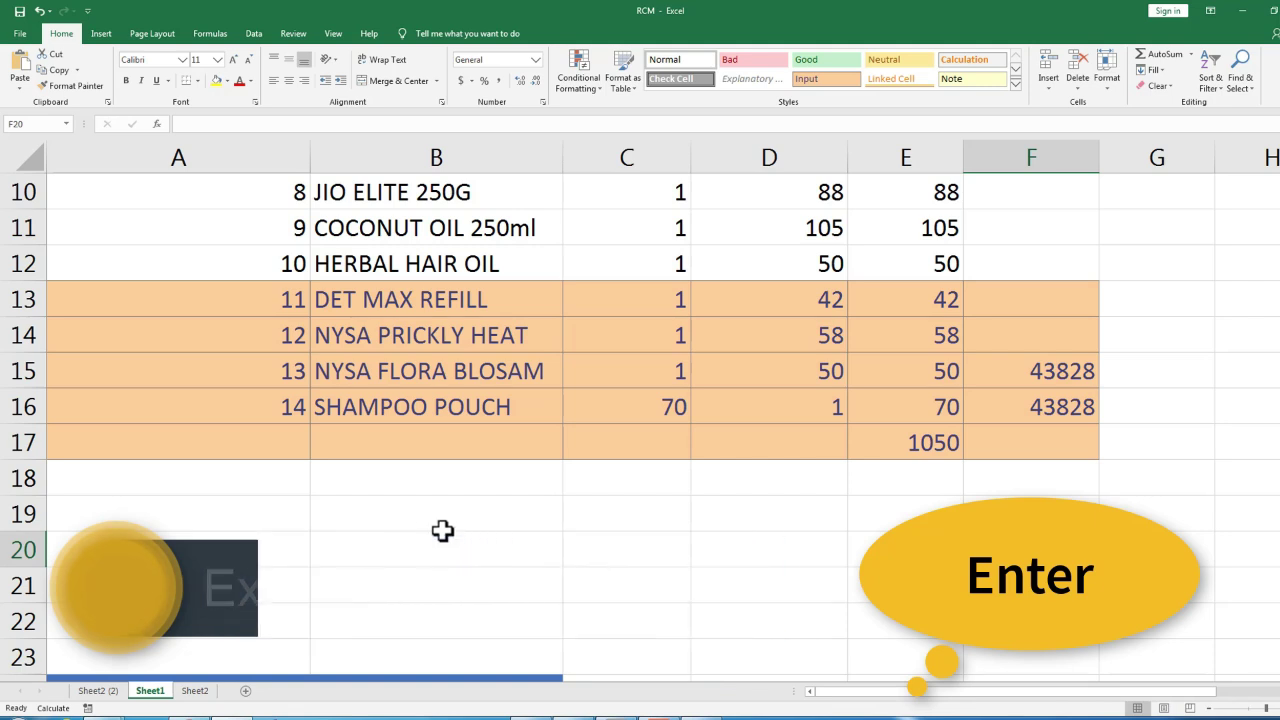
# - Enter Nutricharge in B19, then move up and down between the cells below it
pyautogui.click(438, 526)
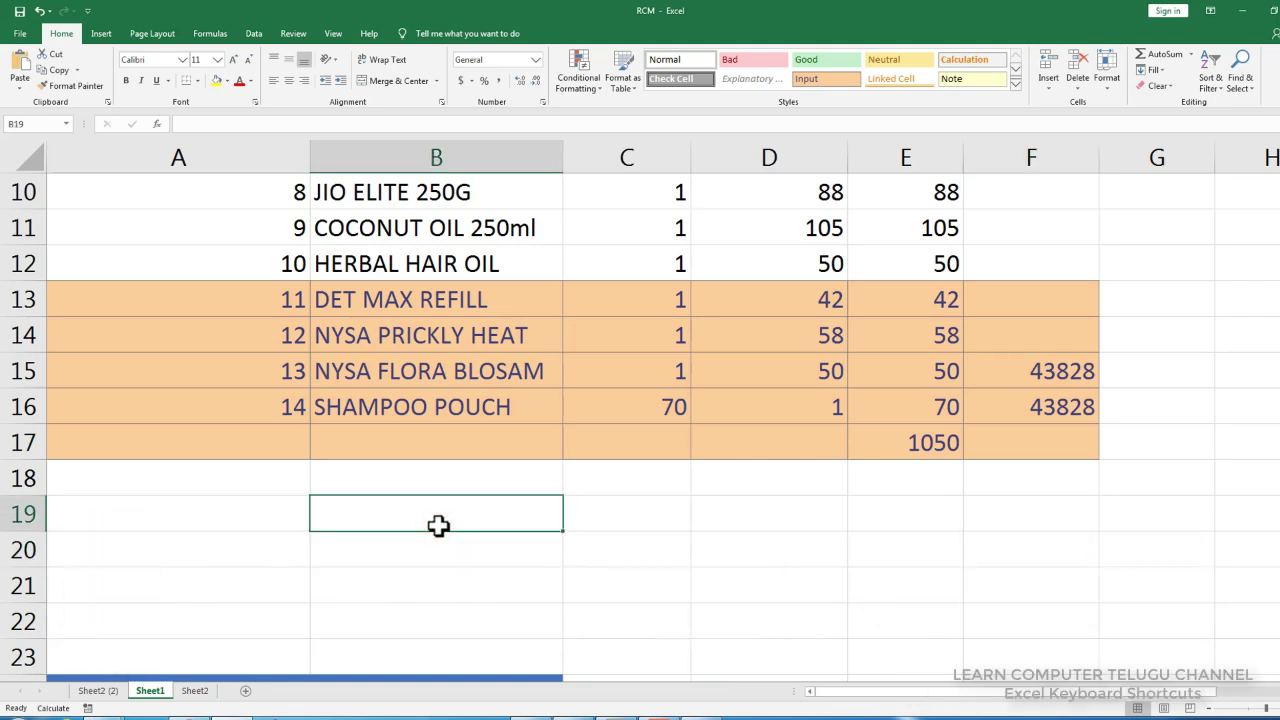
pyautogui.write('Nutricharge')
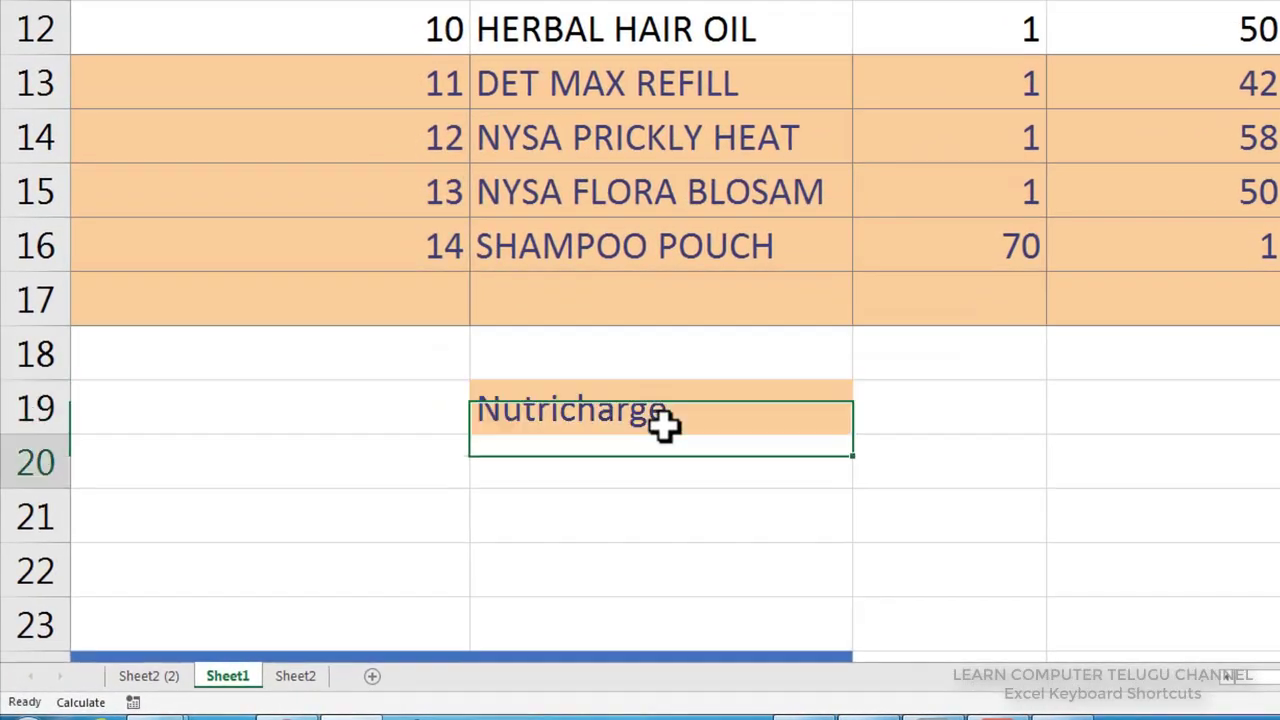
pyautogui.press('Return')
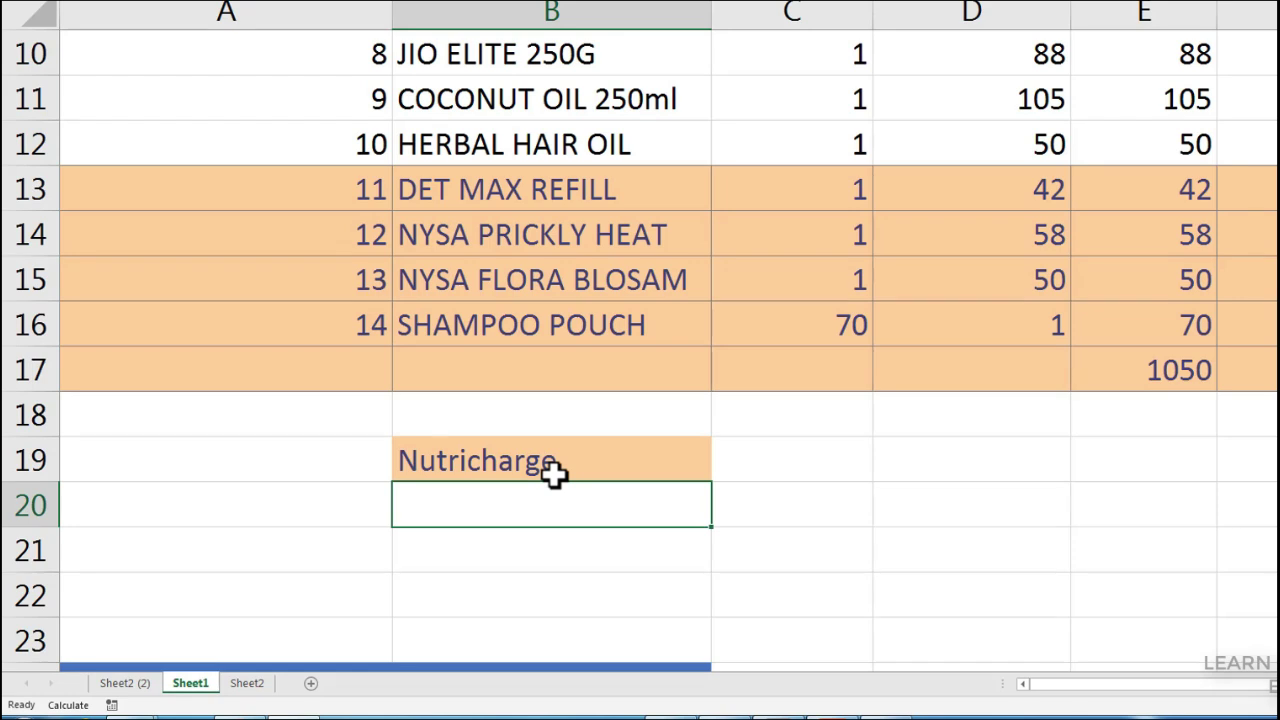
pyautogui.press('Down')
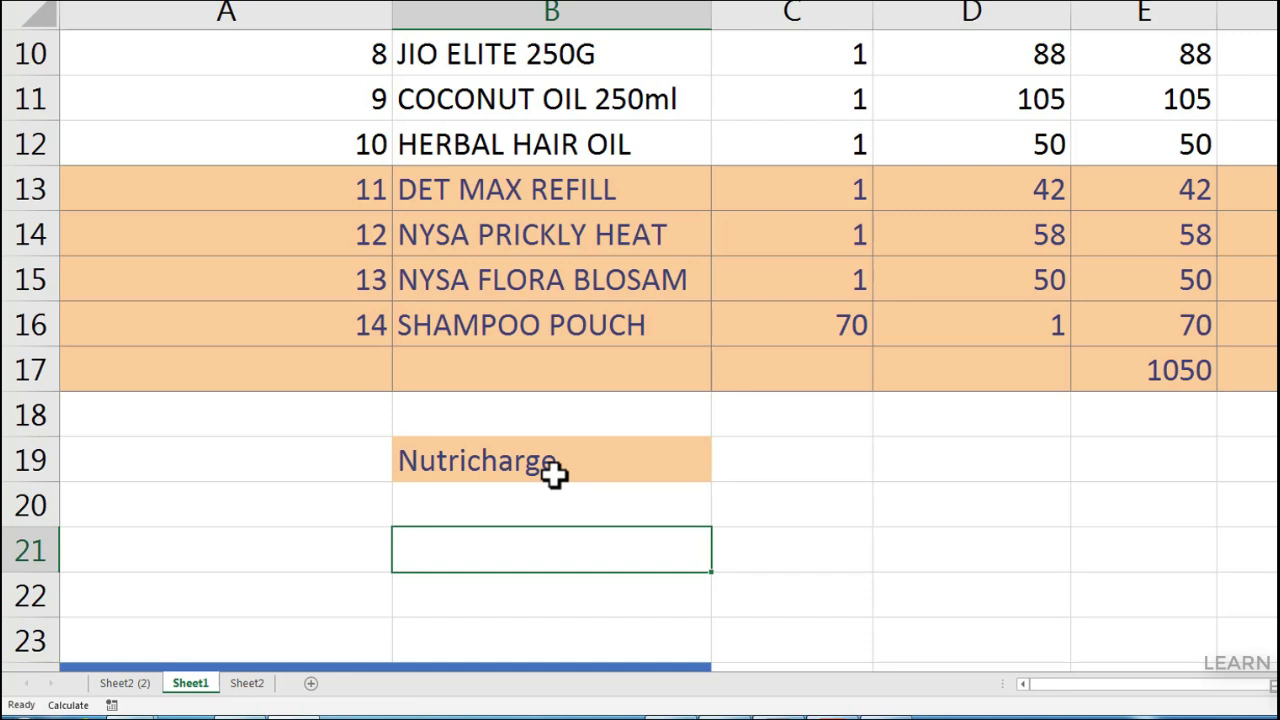
pyautogui.press('Up')
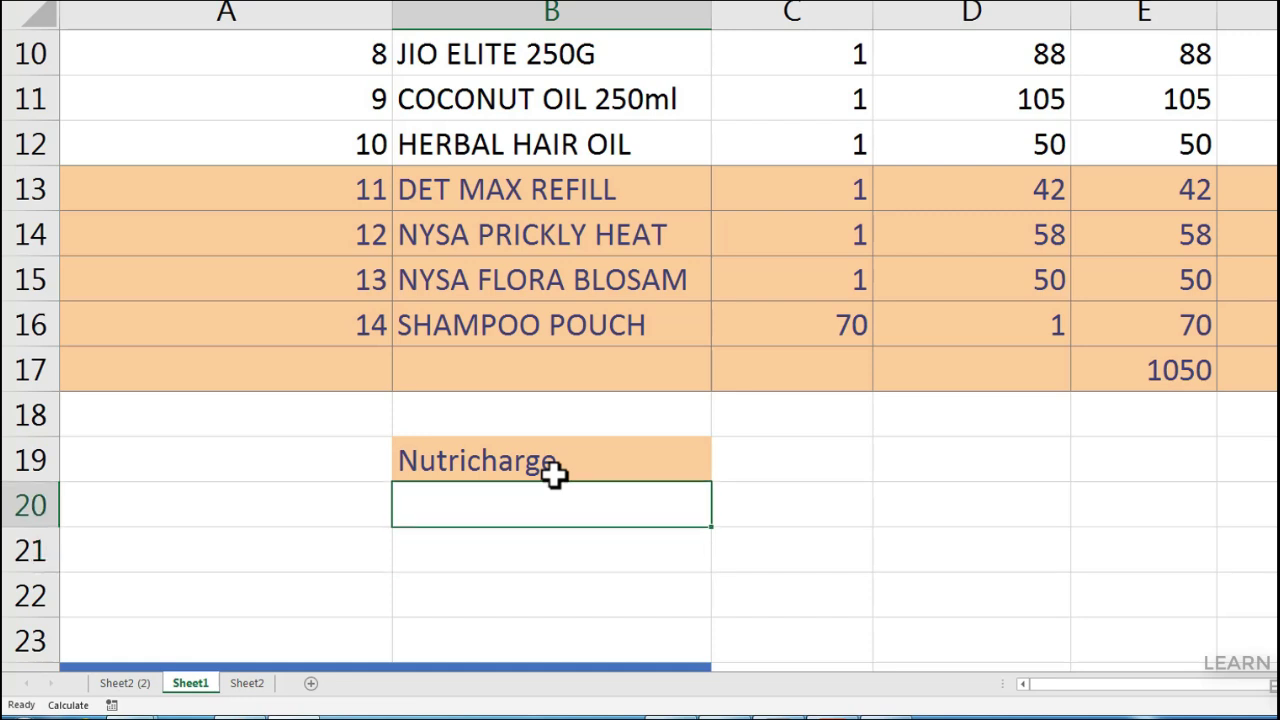
pyautogui.press('Down')
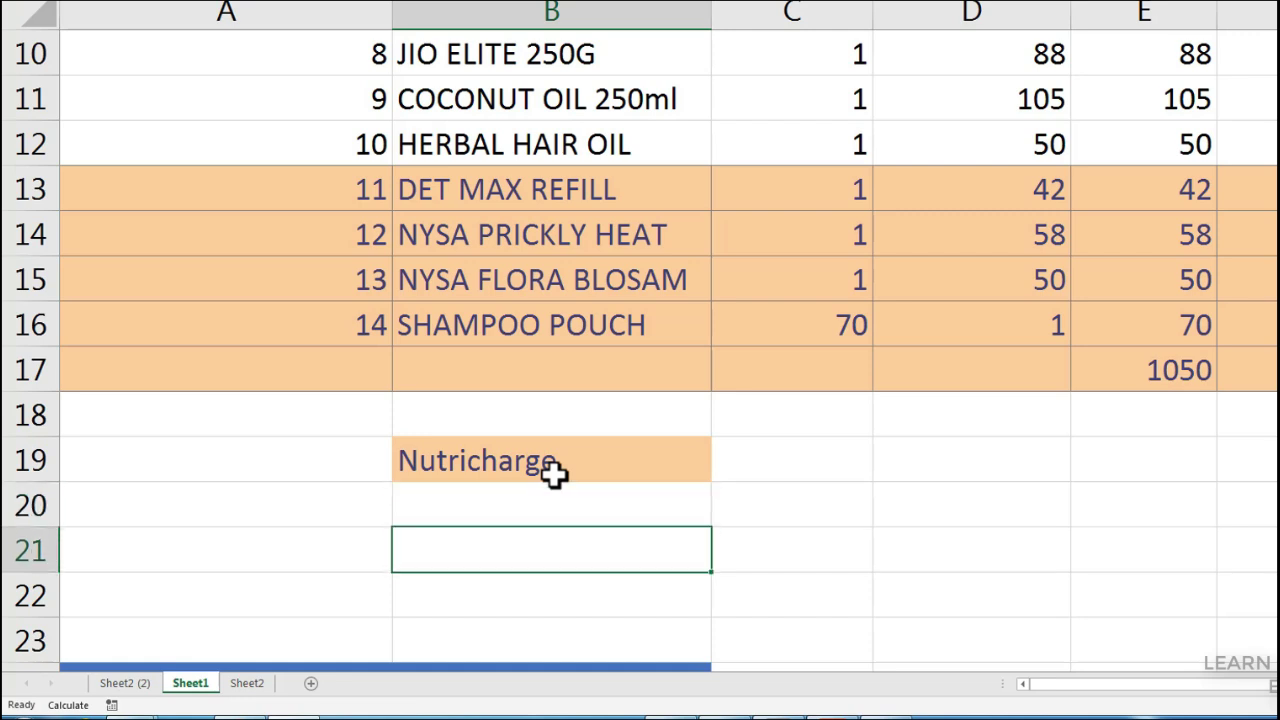
pyautogui.press('Up')
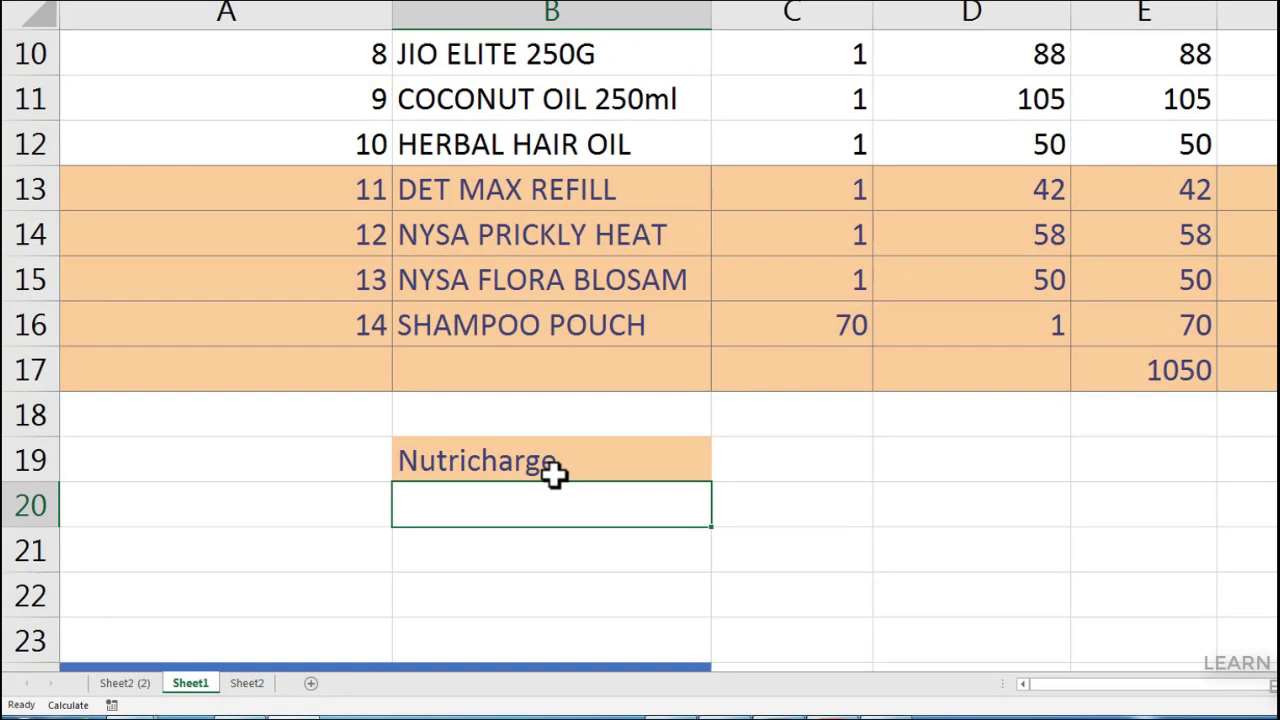
# - Type Man in C19 beside Nutricharge
pyautogui.hotkey('ctrl', 'Return')
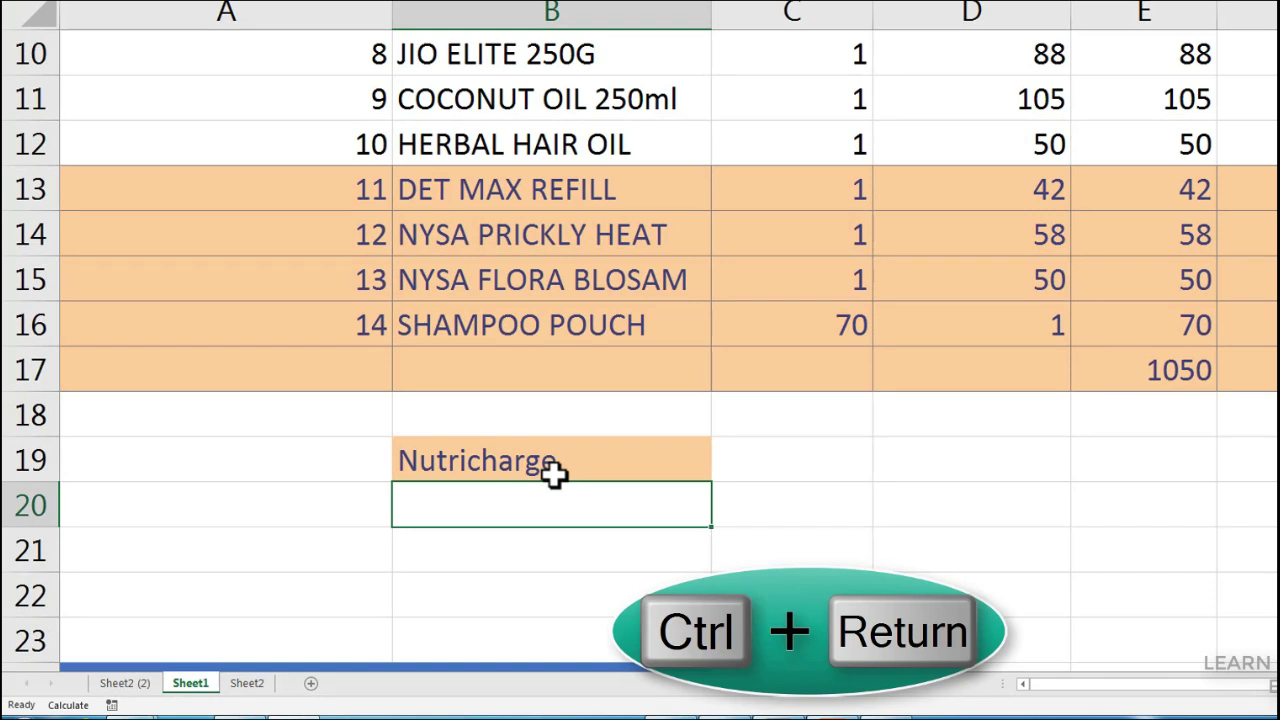
pyautogui.press('Up')
pyautogui.press('Right')
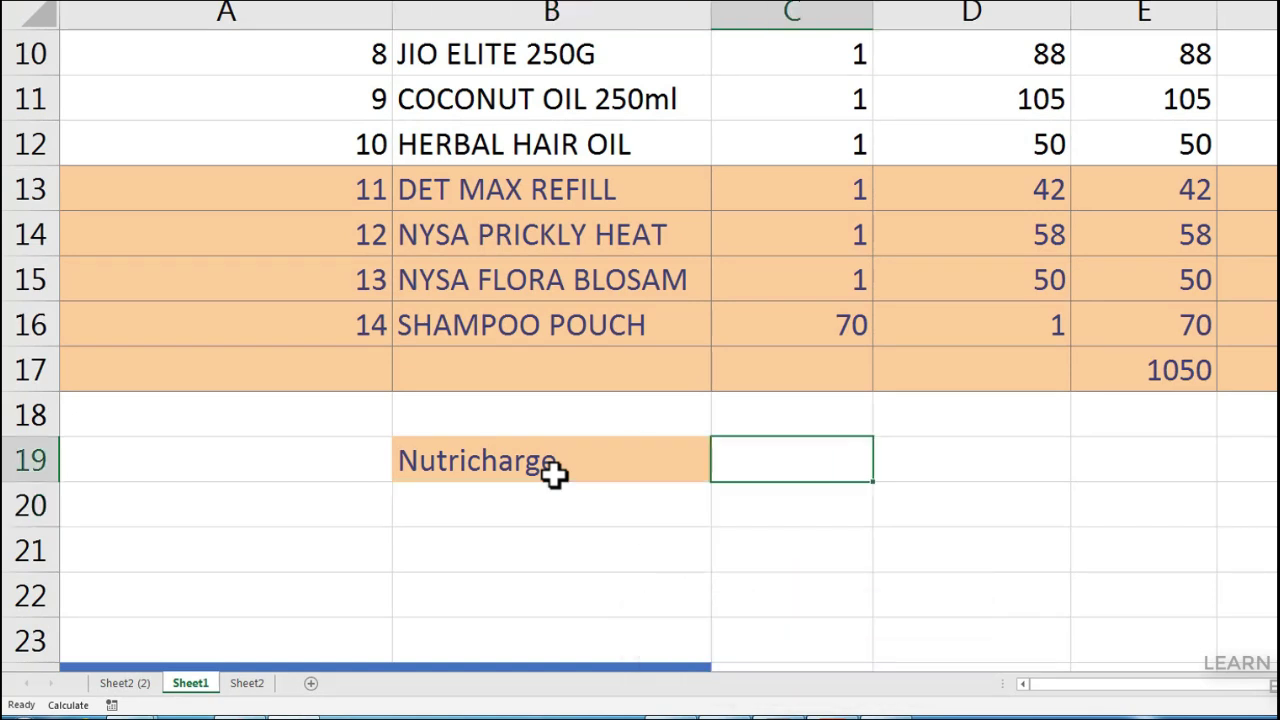
pyautogui.write('Man')
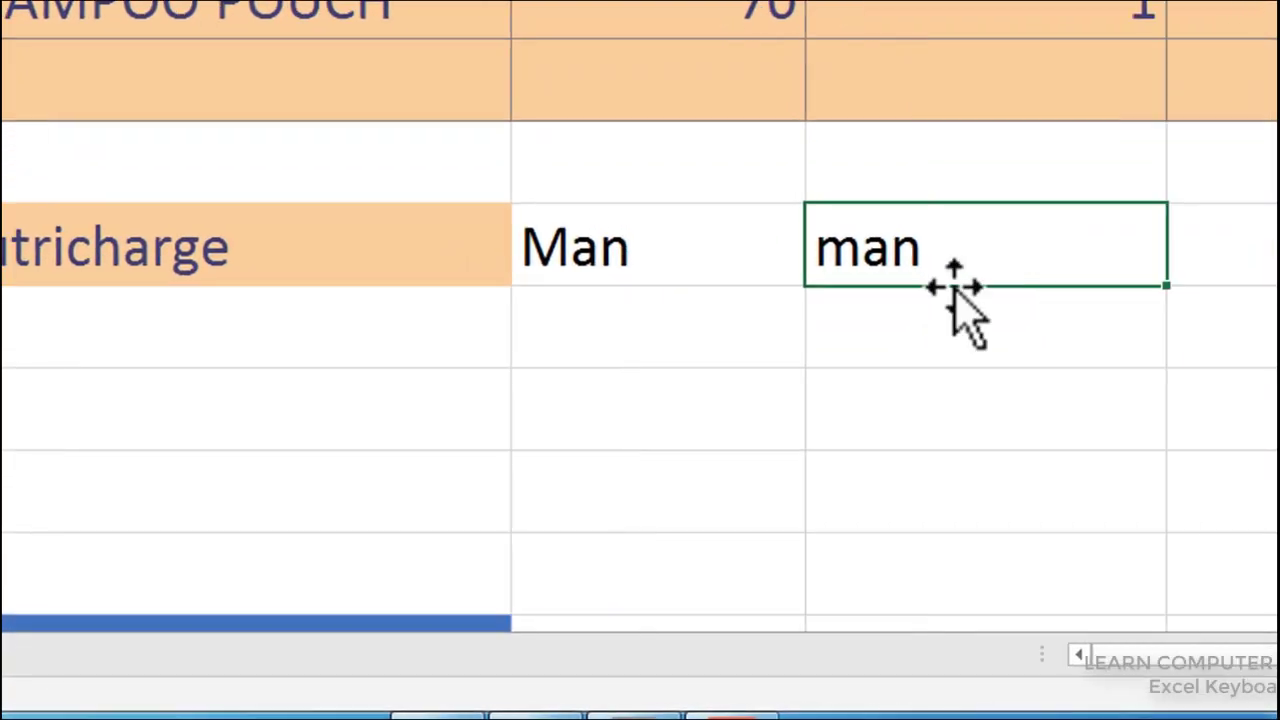
# - Edit the man and Nutricharge cells in place, leaving each with Shift+Enter
pyautogui.press('F2')
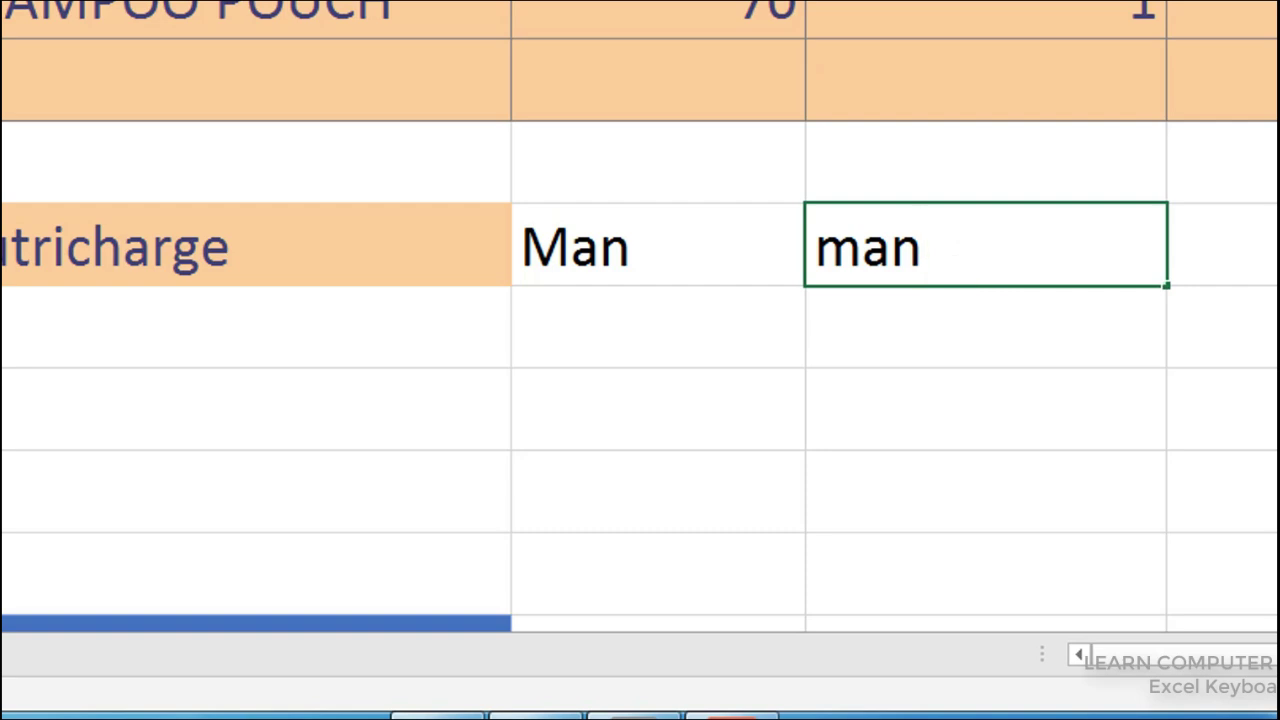
pyautogui.hotkey('shift', 'Return')
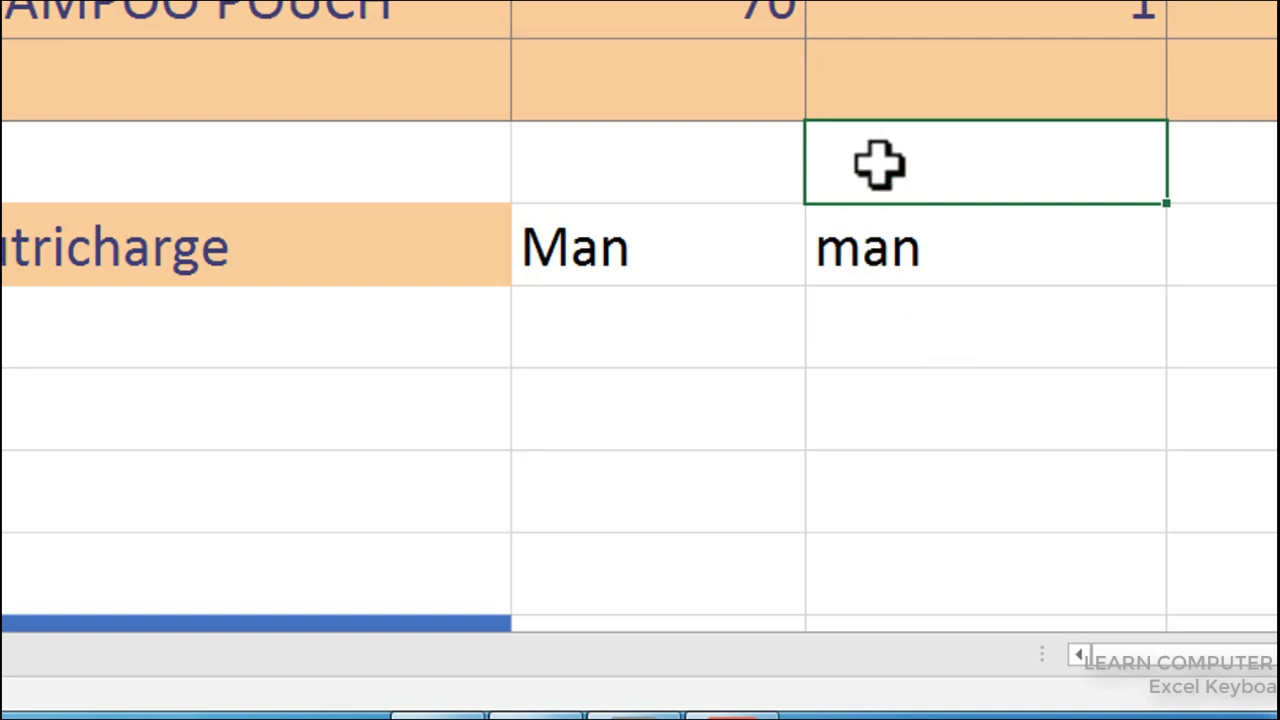
pyautogui.click(704, 380)
pyautogui.click(200, 251)
pyautogui.doubleClick(248, 249)
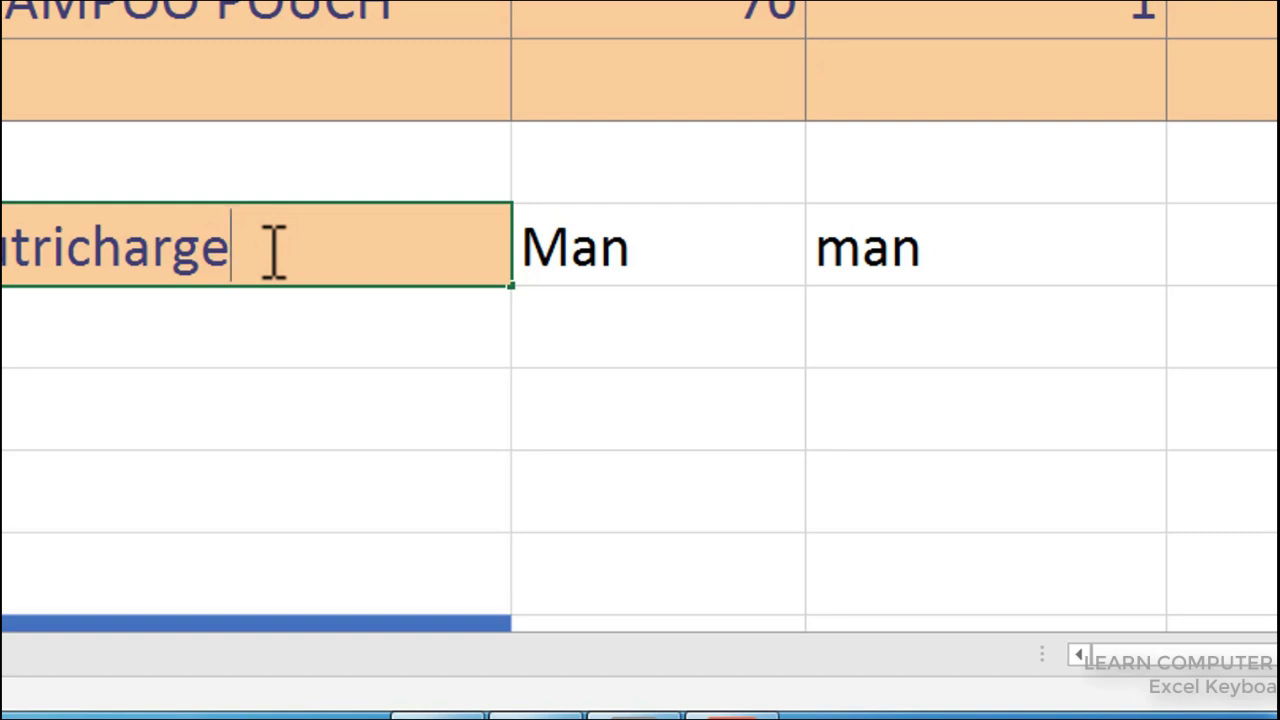
pyautogui.hotkey('shift', 'Return')
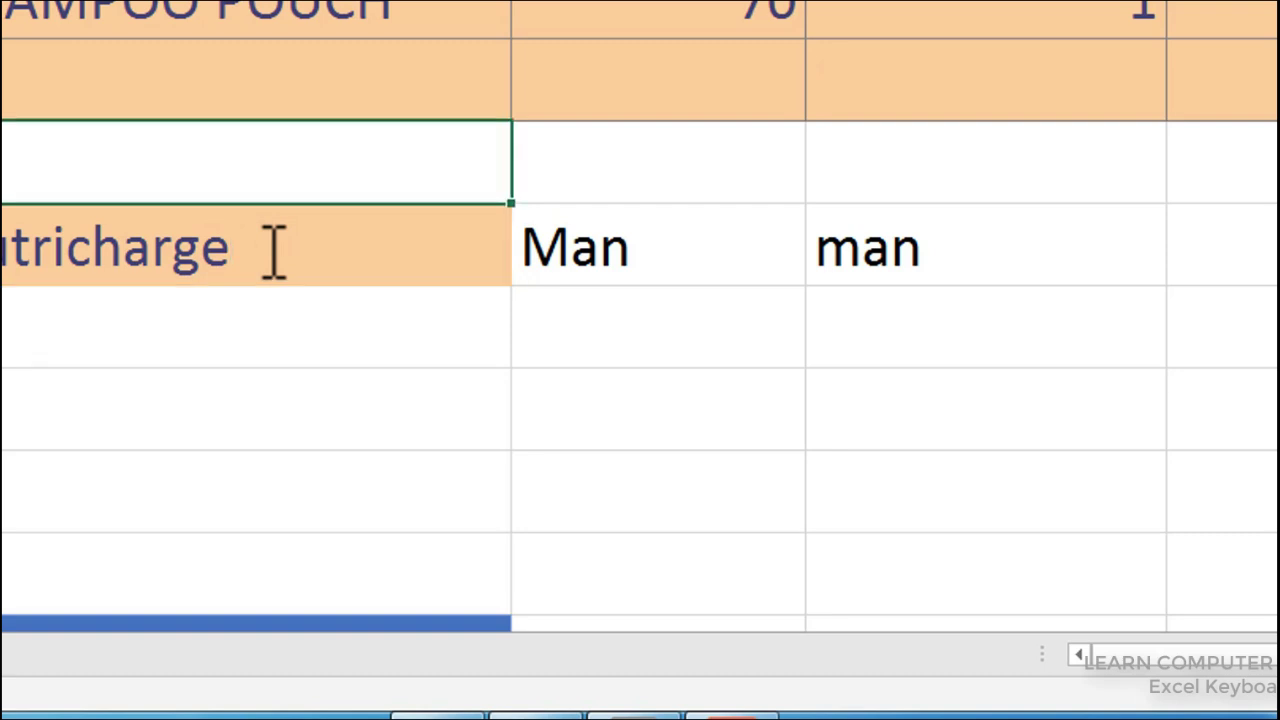
# - Edit the Man cell in place, confirm it, and move back above it
pyautogui.click(931, 270)
pyautogui.press('Left')
pyautogui.doubleClick(696, 254)
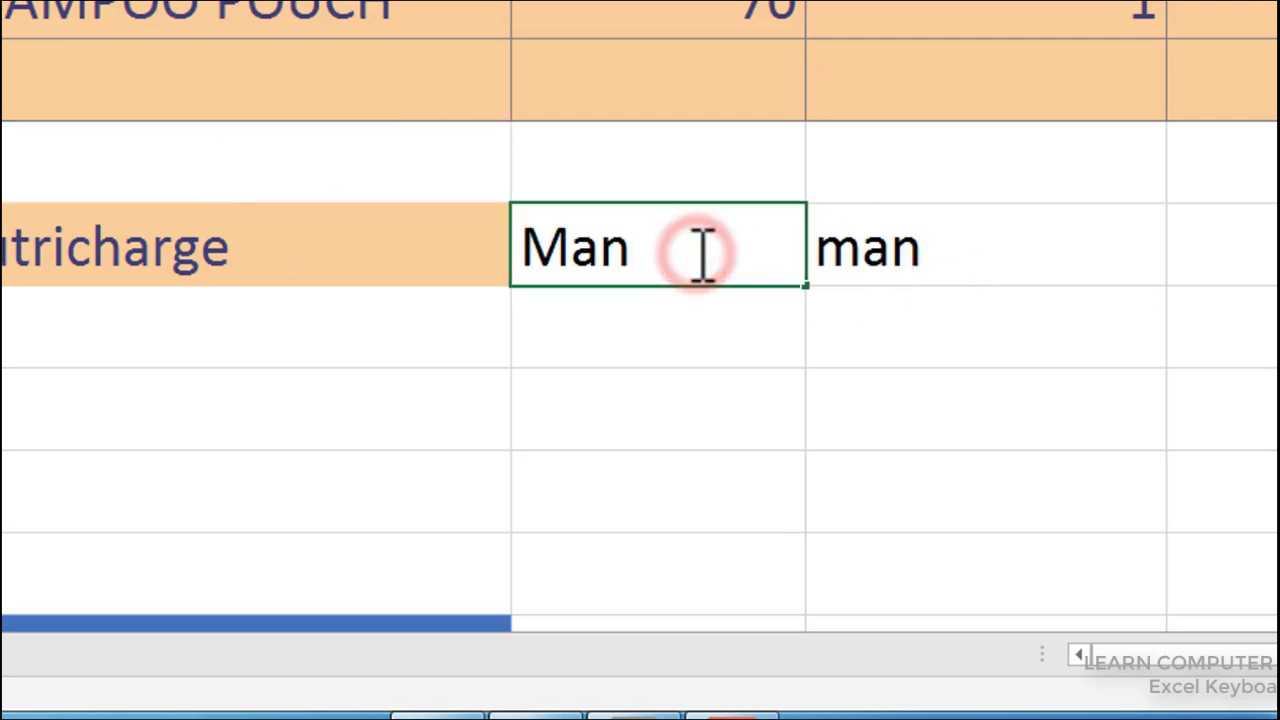
pyautogui.press('Return')
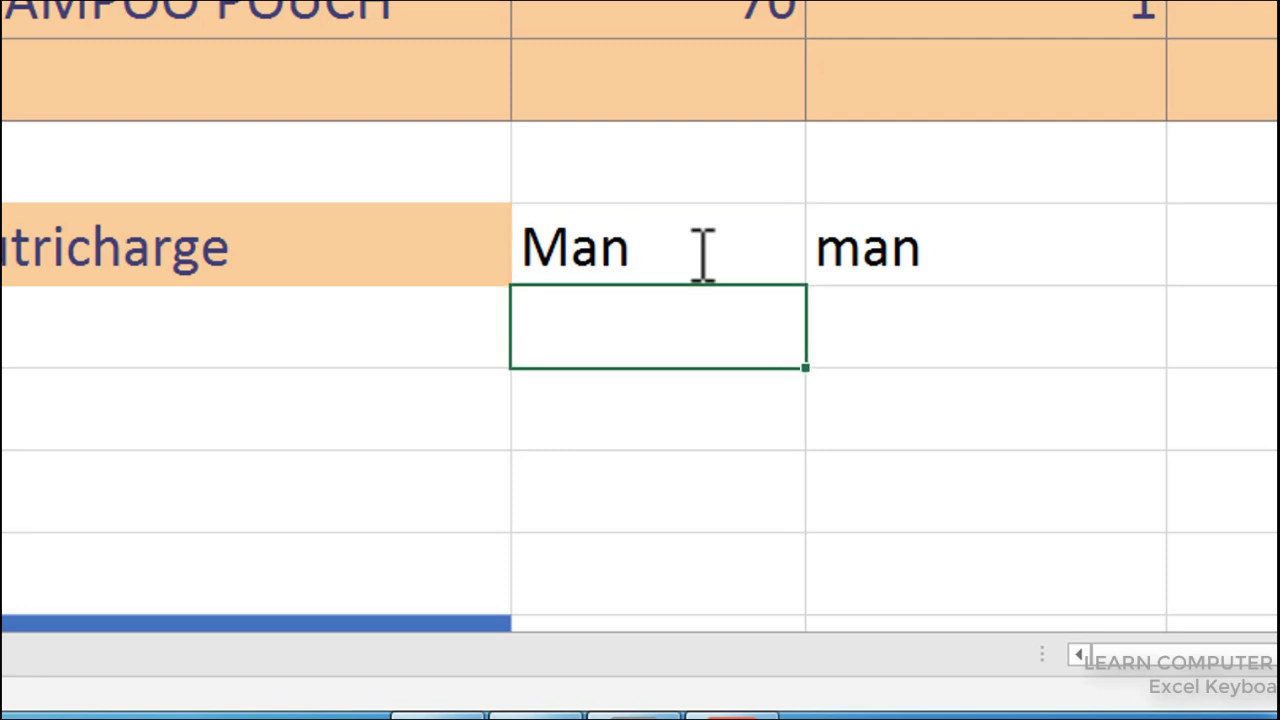
pyautogui.press('Up')
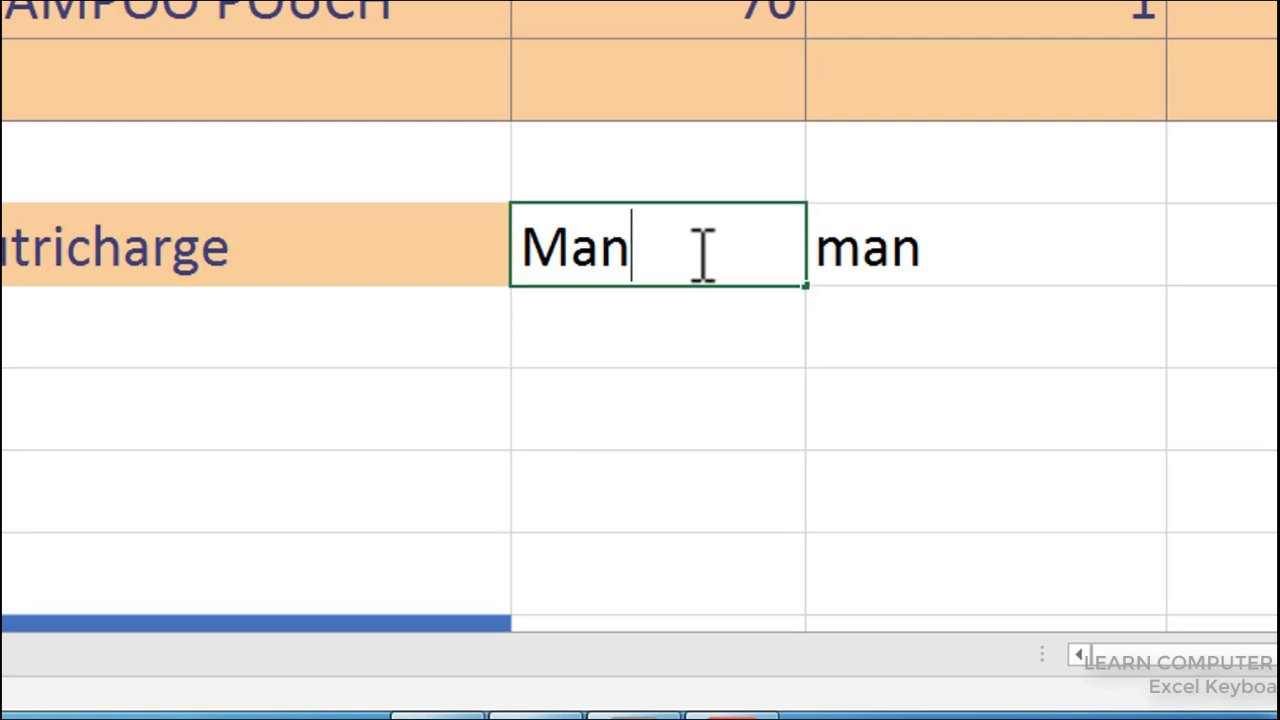
pyautogui.press('Up')
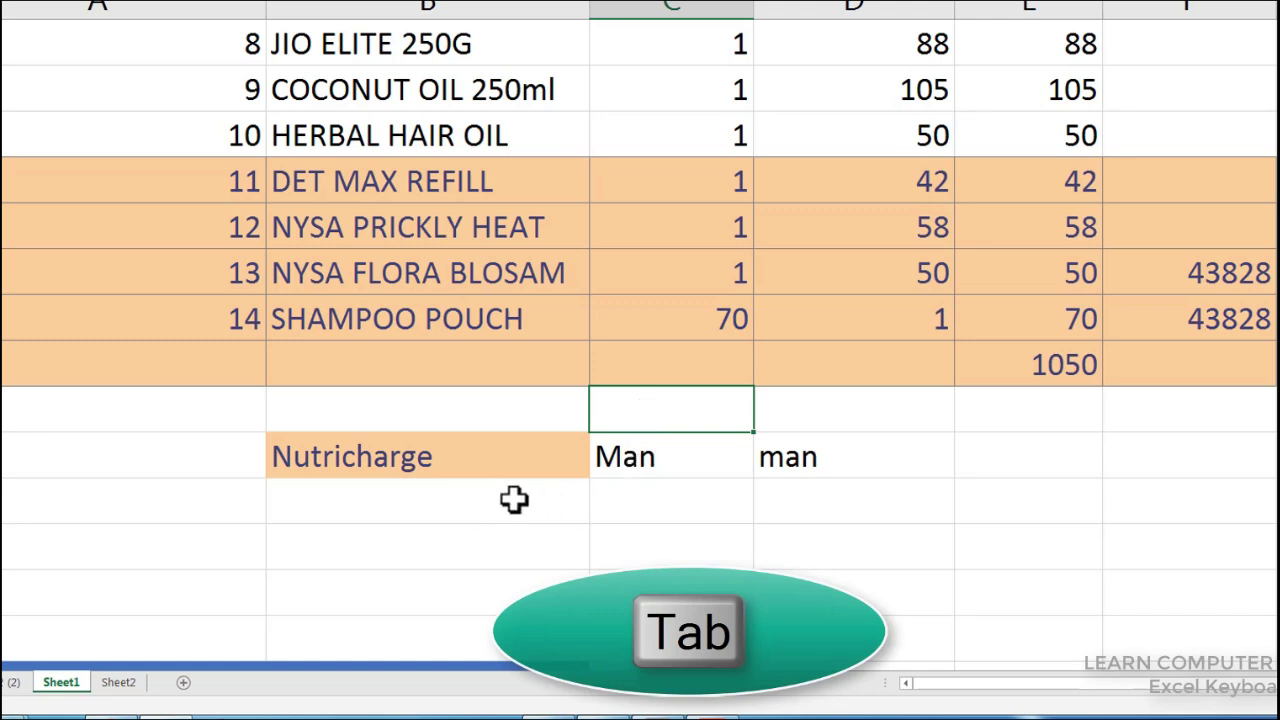
# - Add a second Nutricharge below the first via AutoComplete, with Woman beside it
pyautogui.click(430, 516)
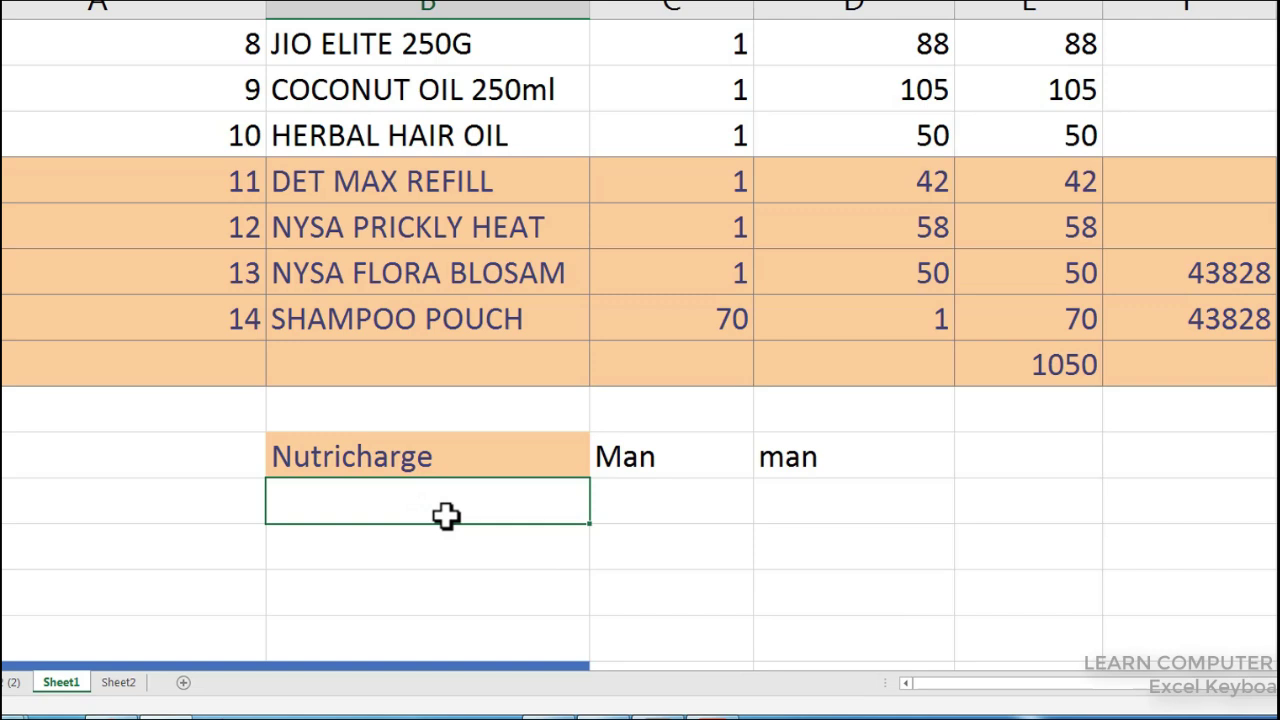
pyautogui.write('Nutri')
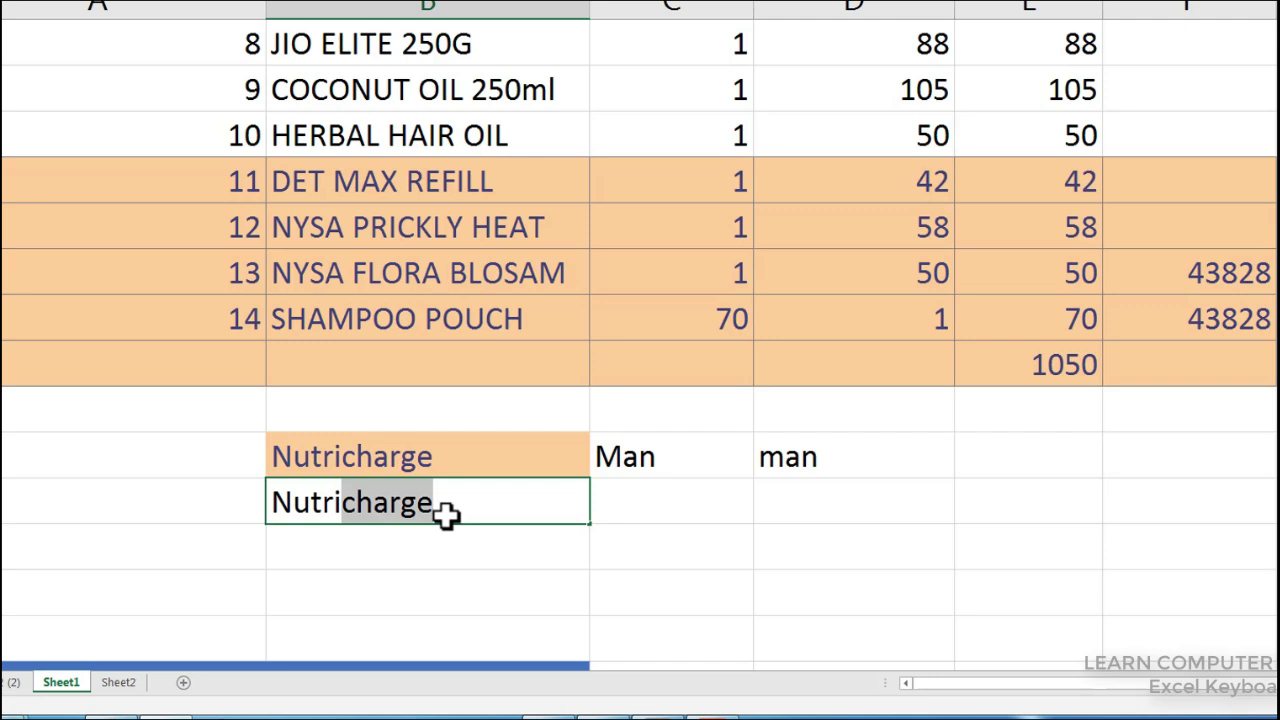
pyautogui.press('Tab')
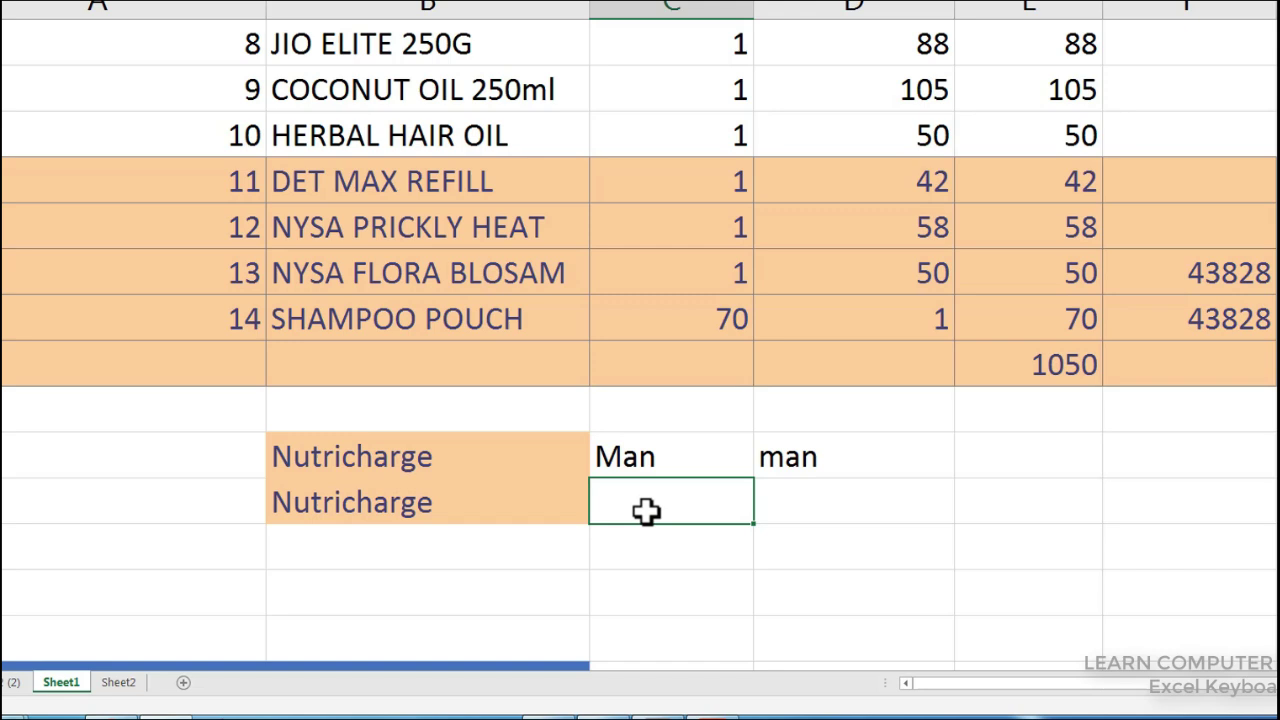
pyautogui.write('Woman')
pyautogui.press('Tab')
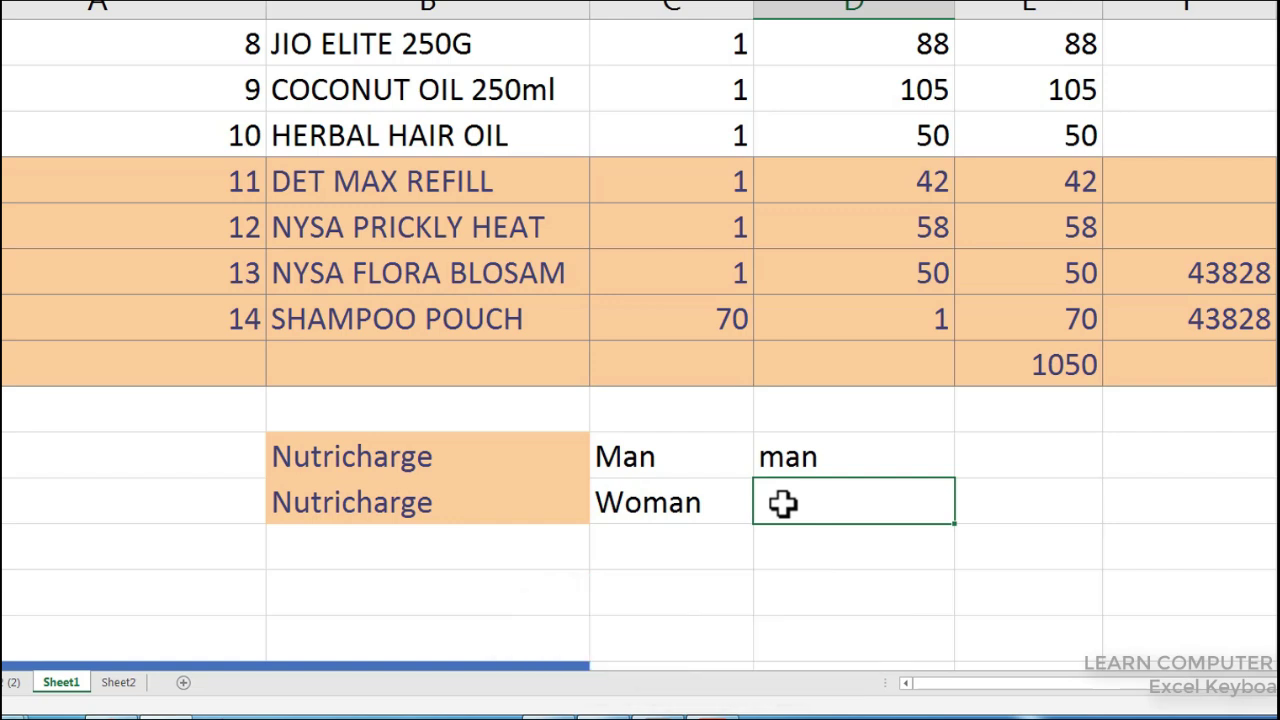
# - Step back left along the new row, then select the empty cell beside man
pyautogui.hotkey('shift', 'Tab')
pyautogui.hotkey('shift', 'Tab')
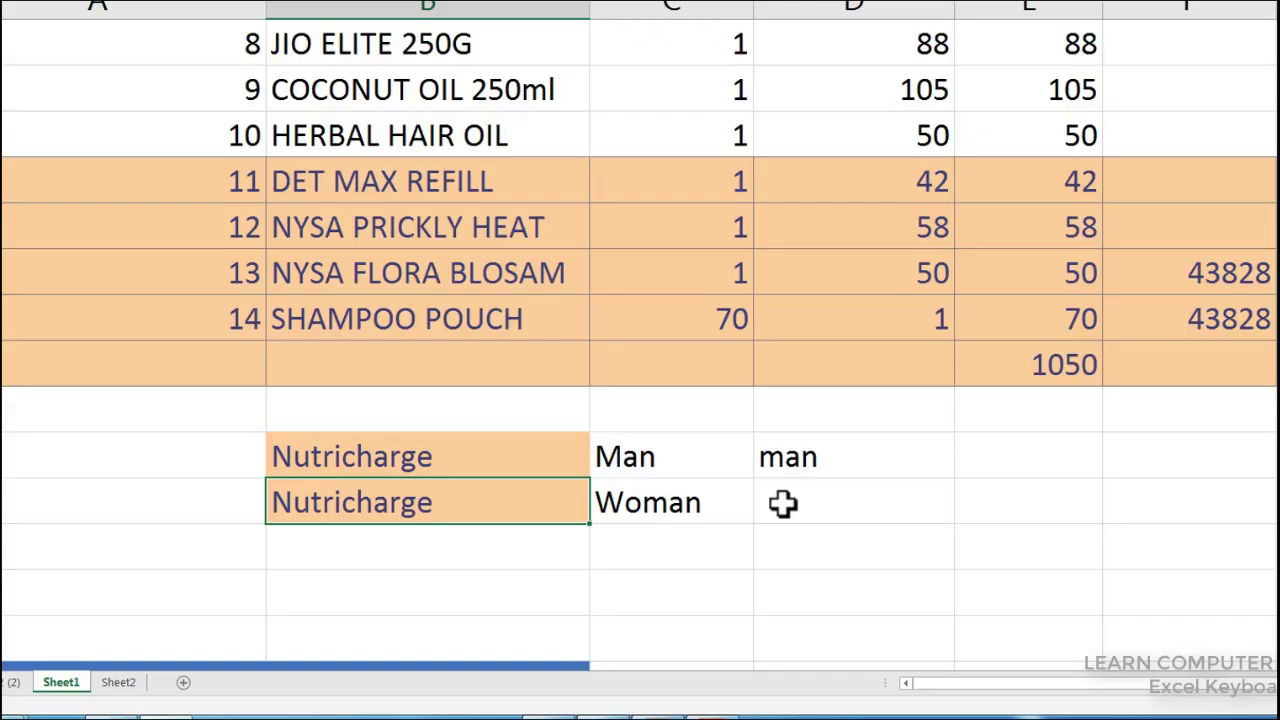
pyautogui.hotkey('shift', 'Tab')
pyautogui.hotkey('ctrl', 'Return')
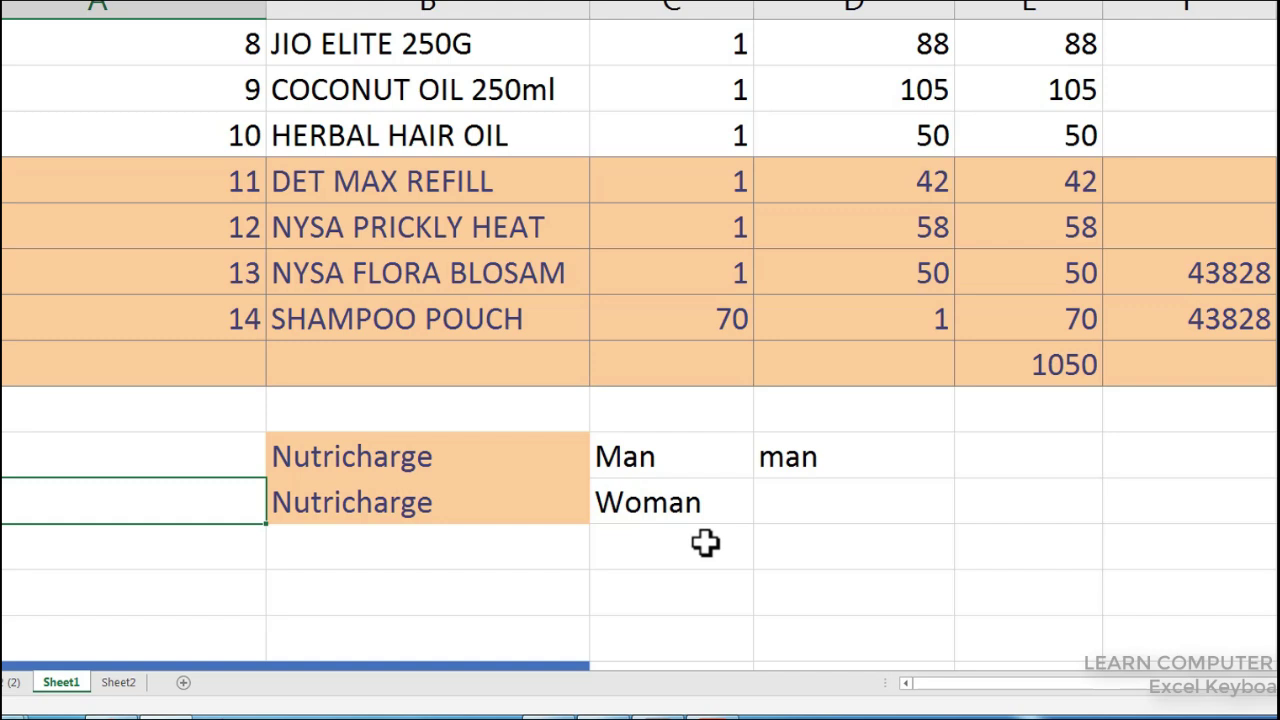
pyautogui.click(985, 460)
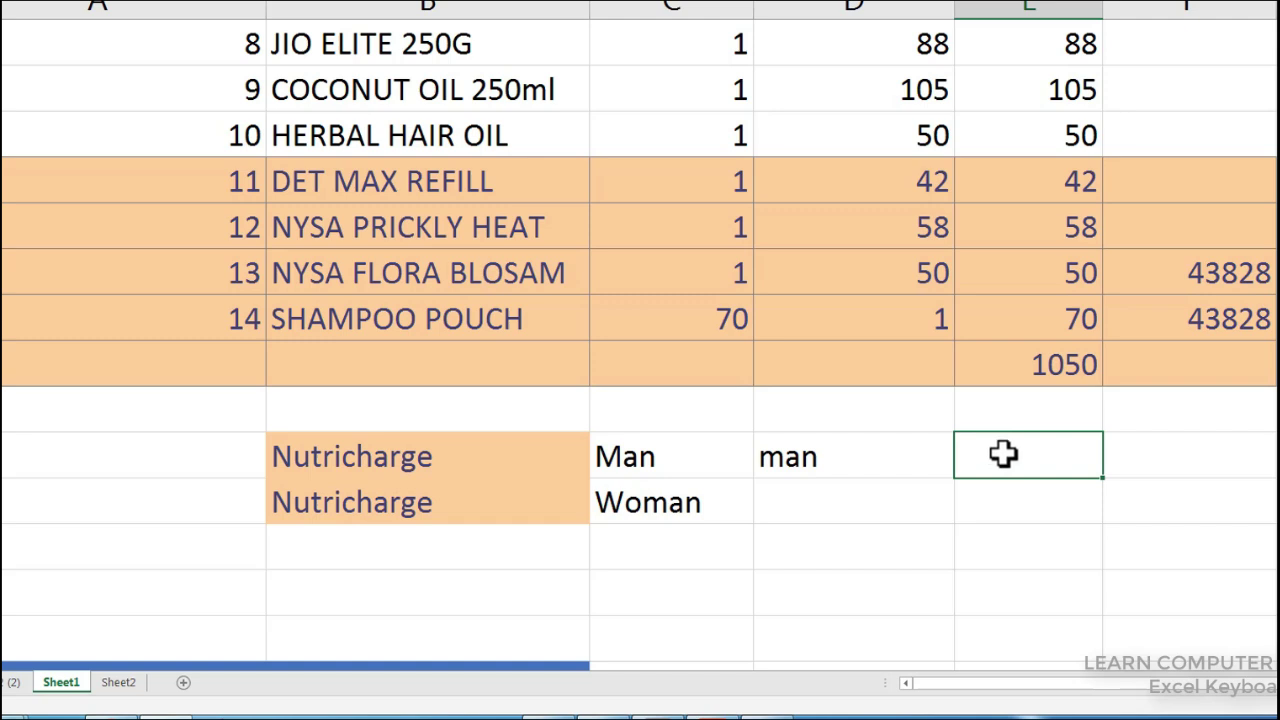
# - Fill Woman into the three cells below it with Ctrl+Enter
pyautogui.scroll(-1, 760, 440)
pyautogui.click(657, 375)
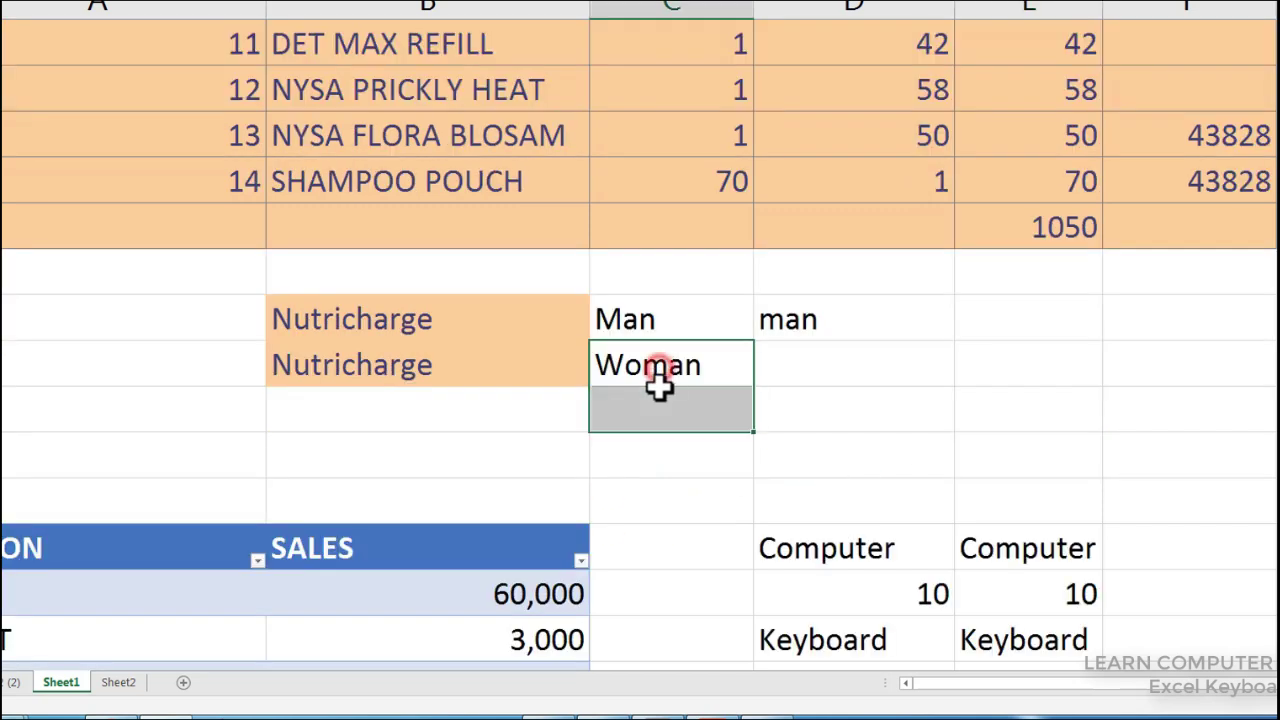
pyautogui.click(690, 424)
pyautogui.click(688, 360)
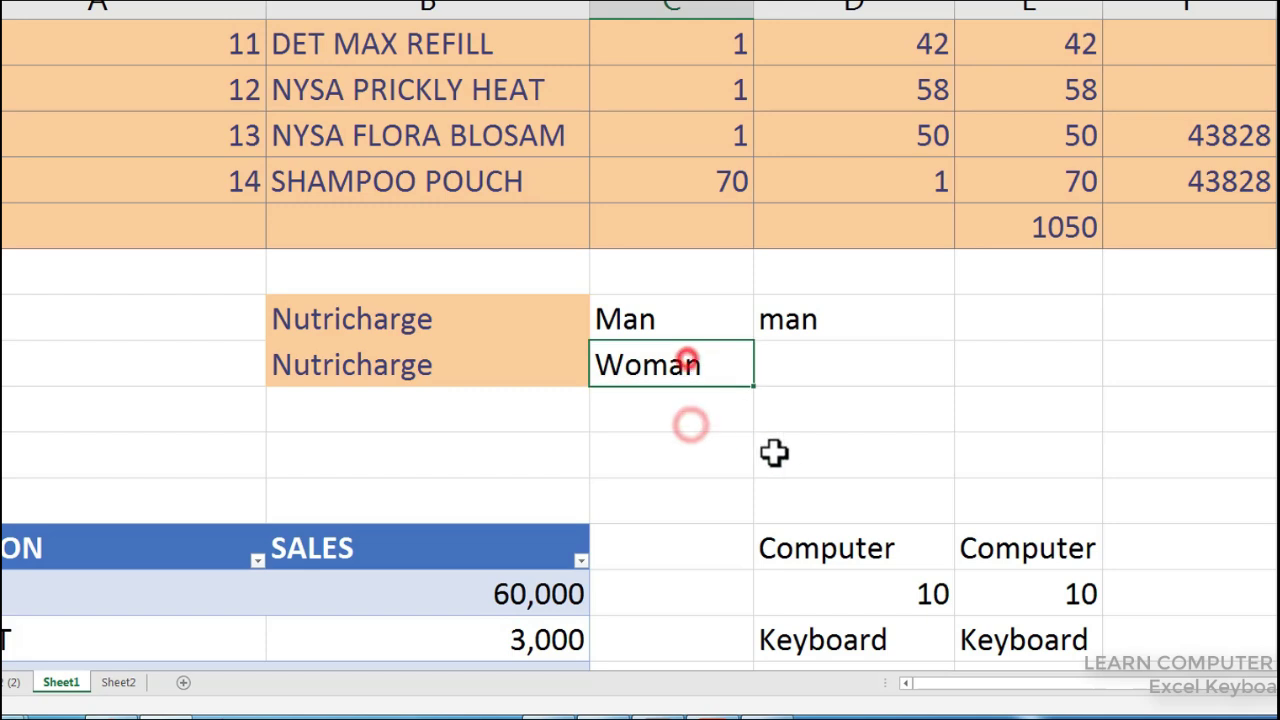
pyautogui.scroll(3, 771, 451)
pyautogui.hotkey('shift', 'Down')
pyautogui.hotkey('shift', 'Down')
pyautogui.hotkey('shift', 'Down')
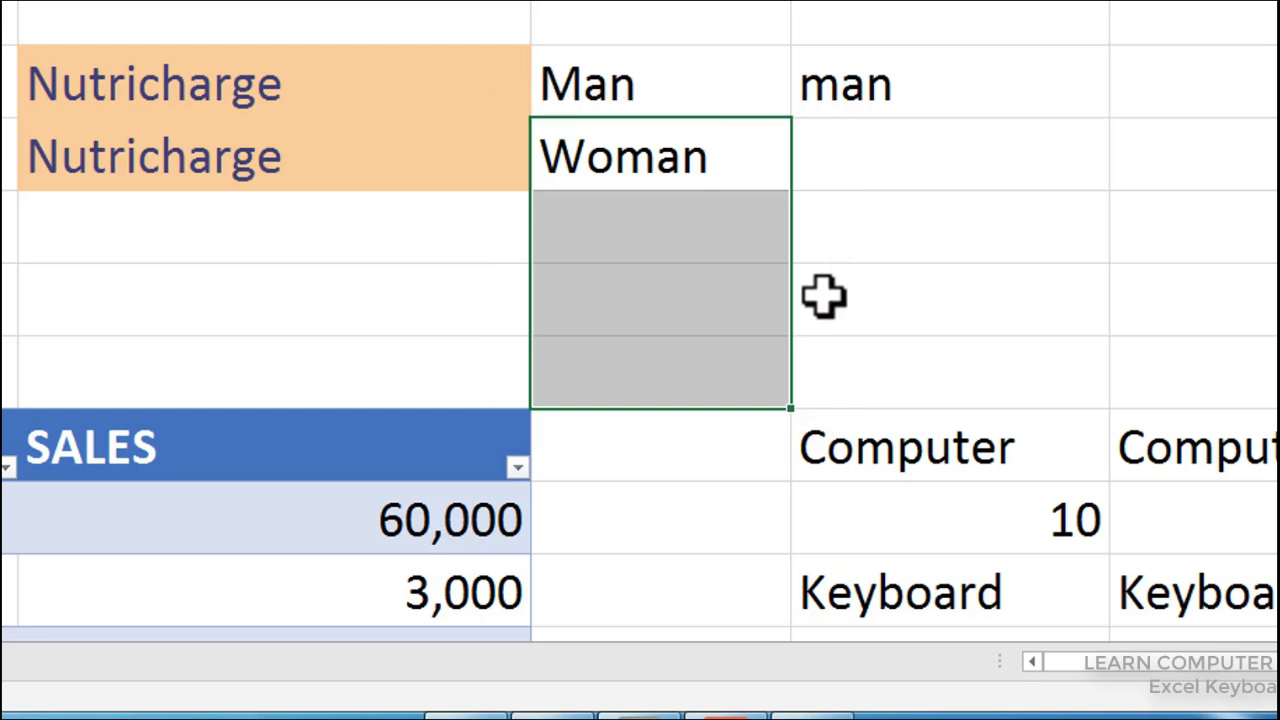
pyautogui.hotkey('ctrl', 'Return')
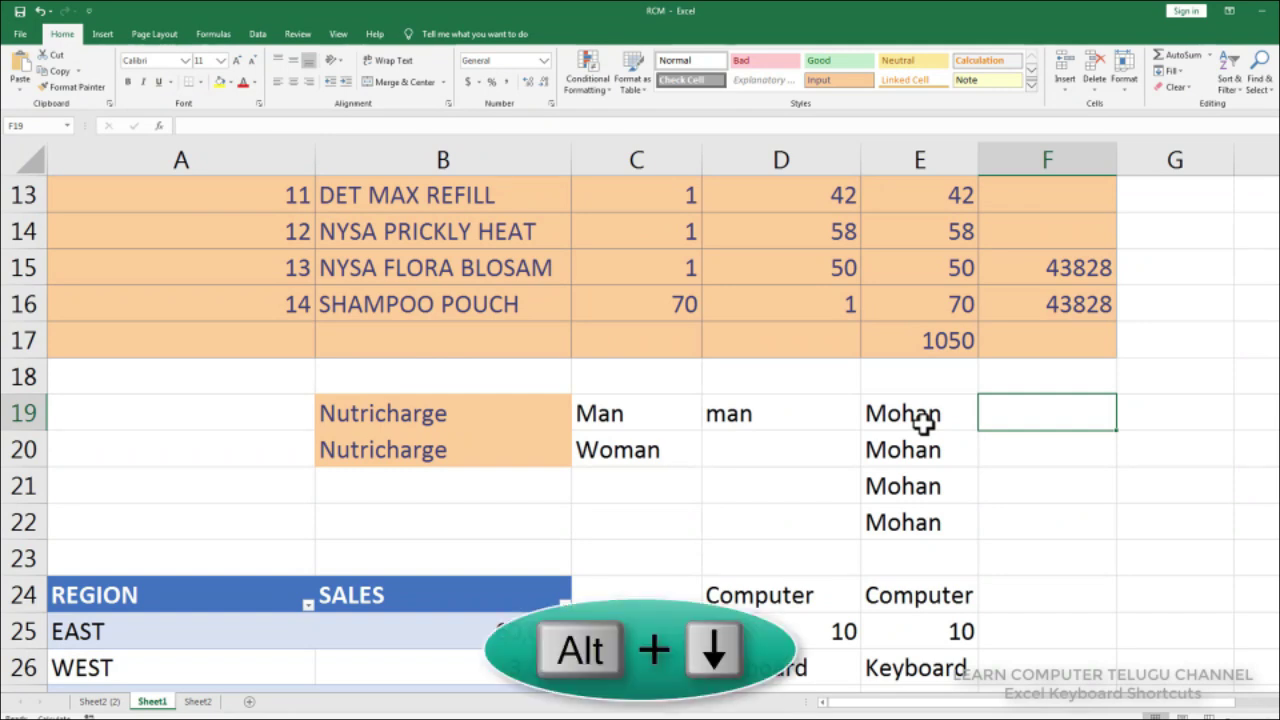
# - On Sheet2 (2), choose Flora Blossom Talc for B55 from the product dropdown
pyautogui.scroll(4, 286, 508)
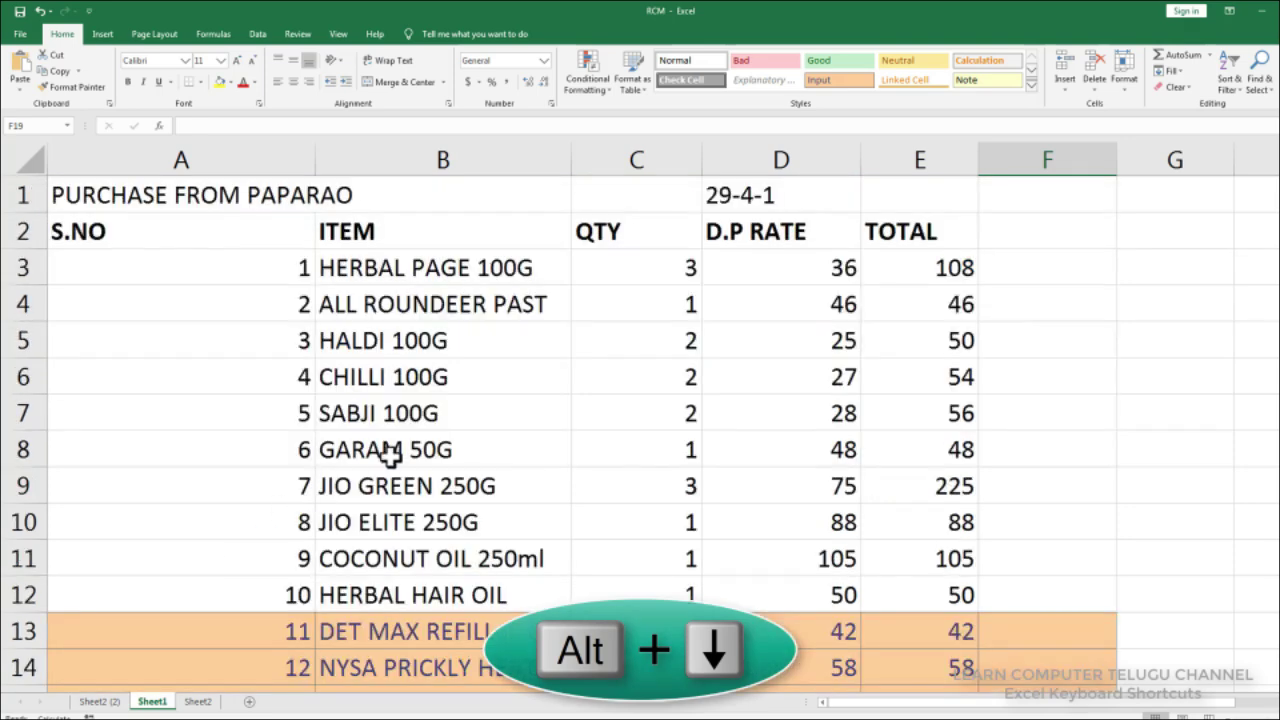
pyautogui.hotkey('ctrl', 'pagedown')
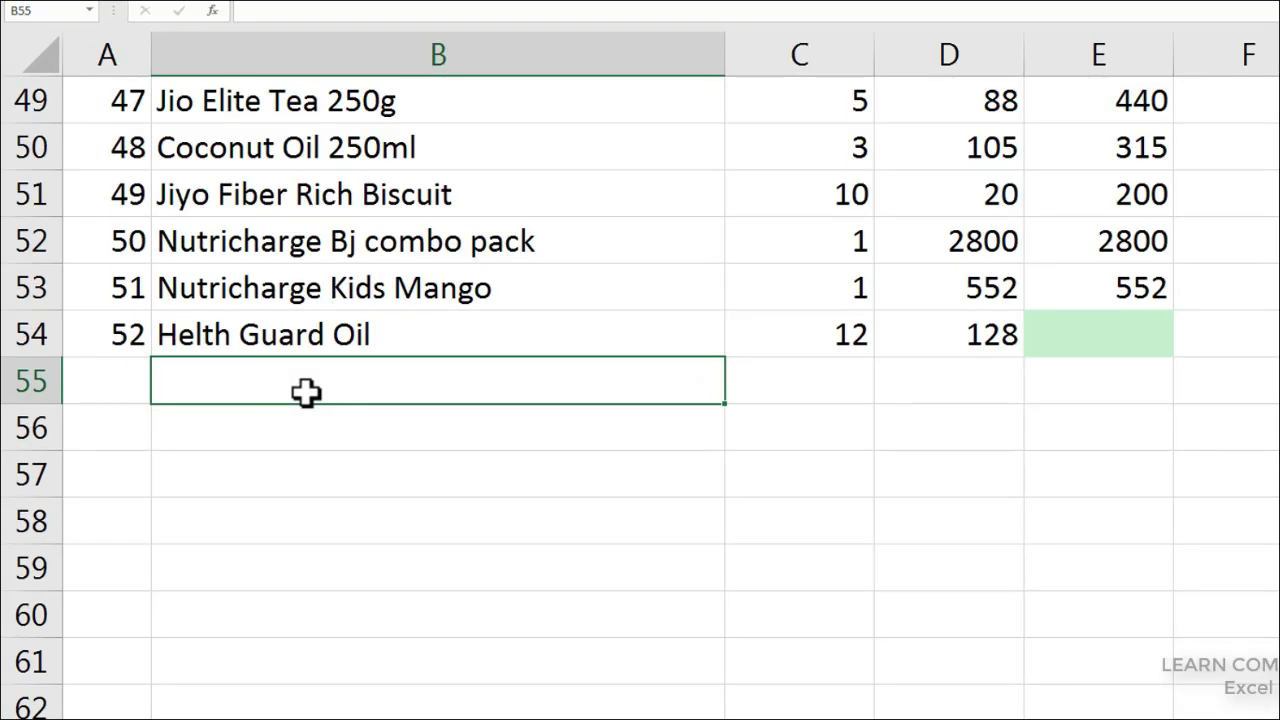
pyautogui.hotkey('alt', 'Down')
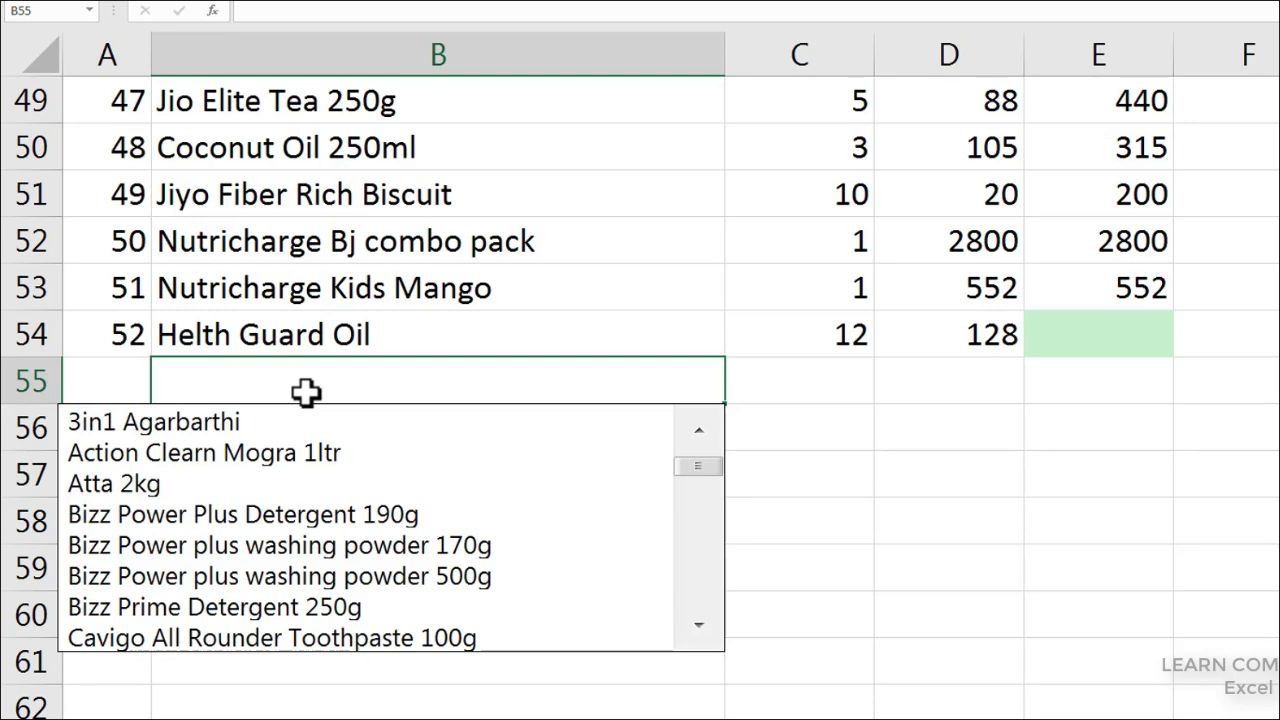
pyautogui.scroll(1, 334, 240)
pyautogui.scroll(2, 345, 236)
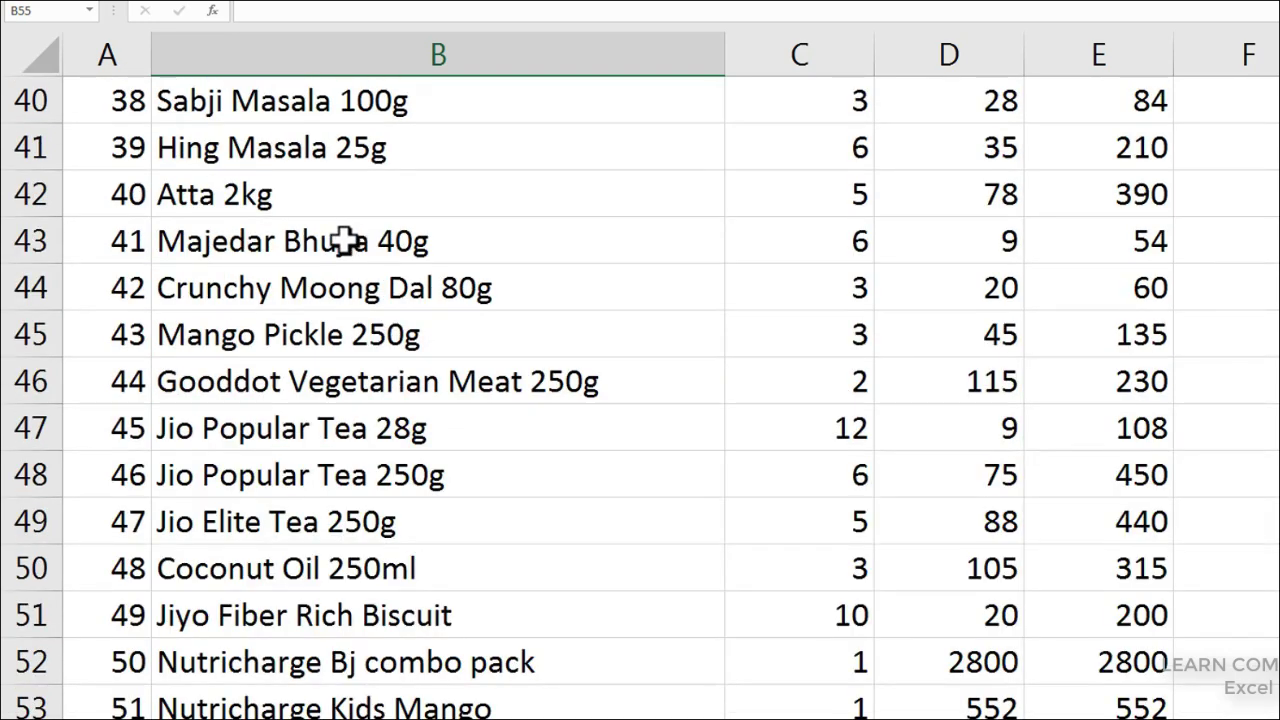
pyautogui.scroll(4, 325, 240)
pyautogui.scroll(3, 277, 197)
pyautogui.scroll(3, 300, 195)
pyautogui.scroll(-1, 290, 196)
pyautogui.scroll(-4, 278, 197)
pyautogui.scroll(-7, 326, 194)
pyautogui.scroll(-3, 283, 194)
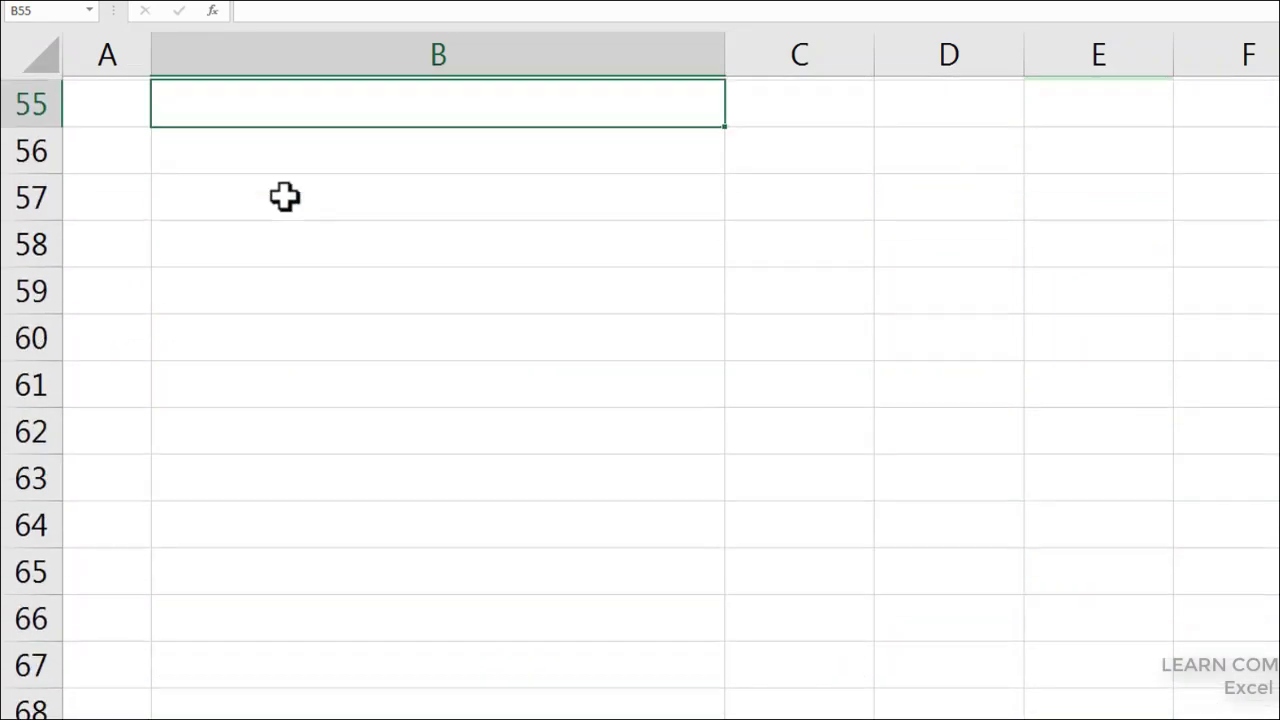
pyautogui.scroll(3, 330, 287)
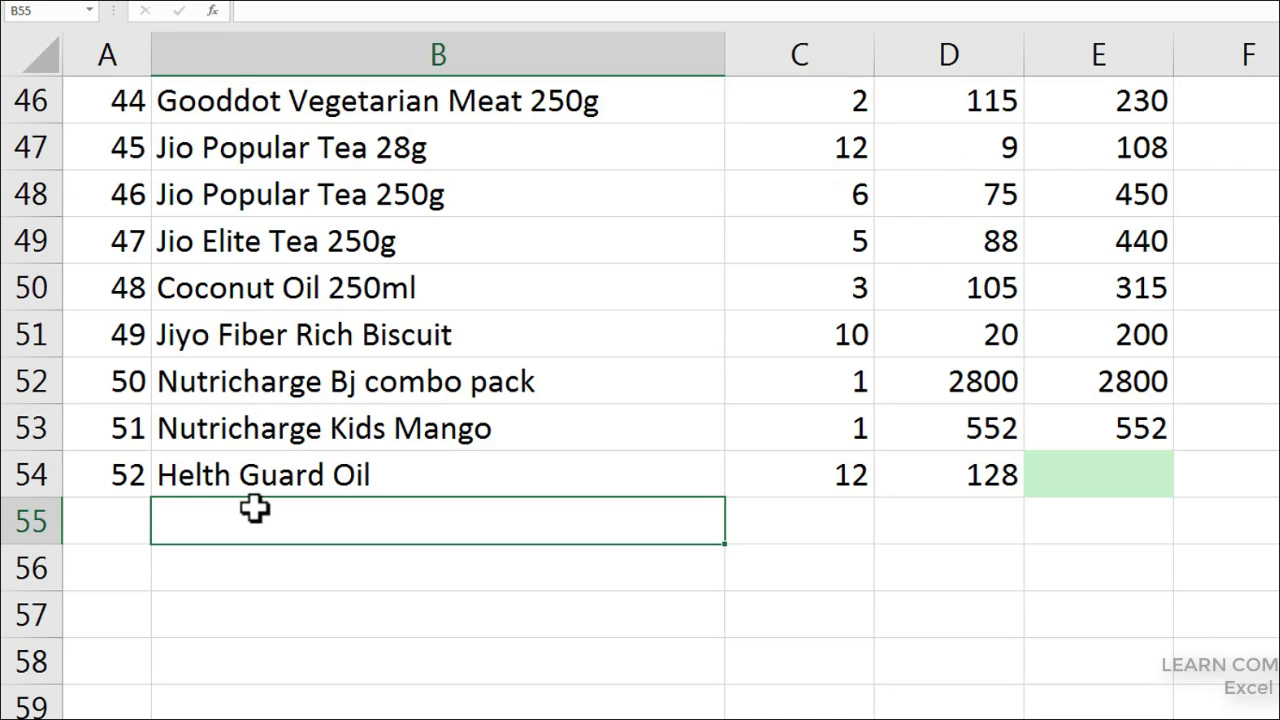
pyautogui.hotkey('alt', 'Down')
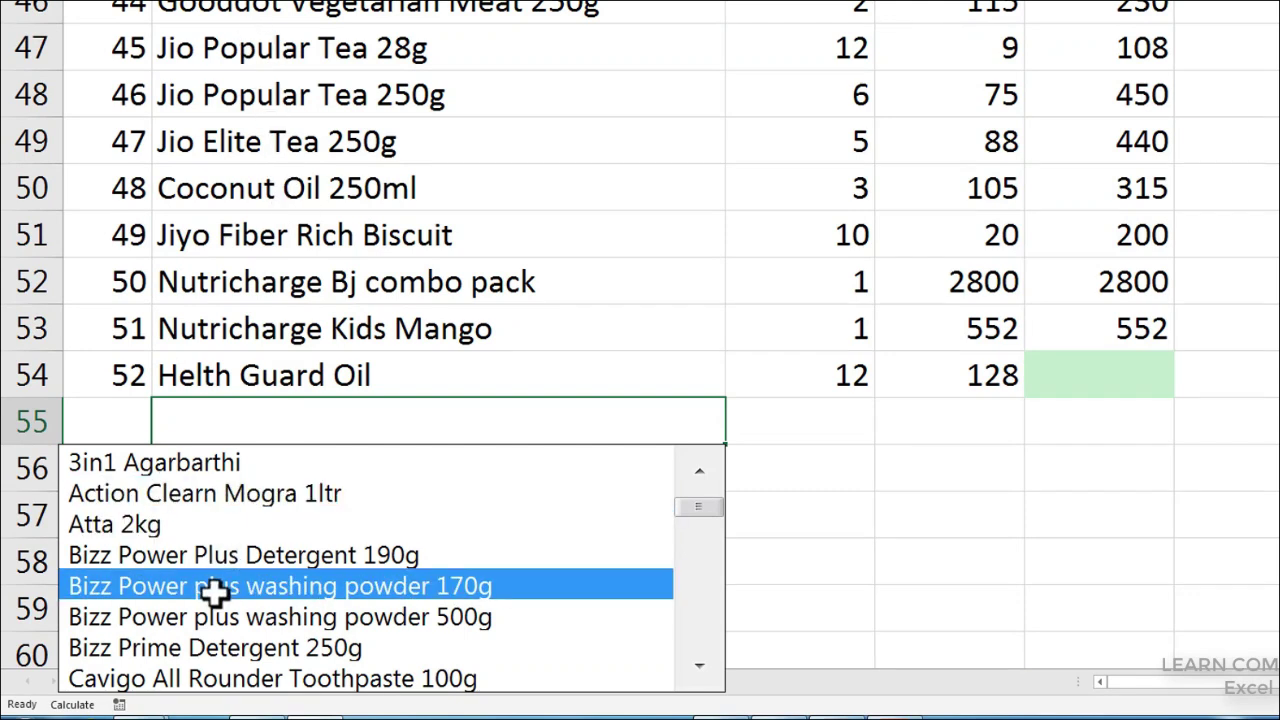
pyautogui.click(697, 531)
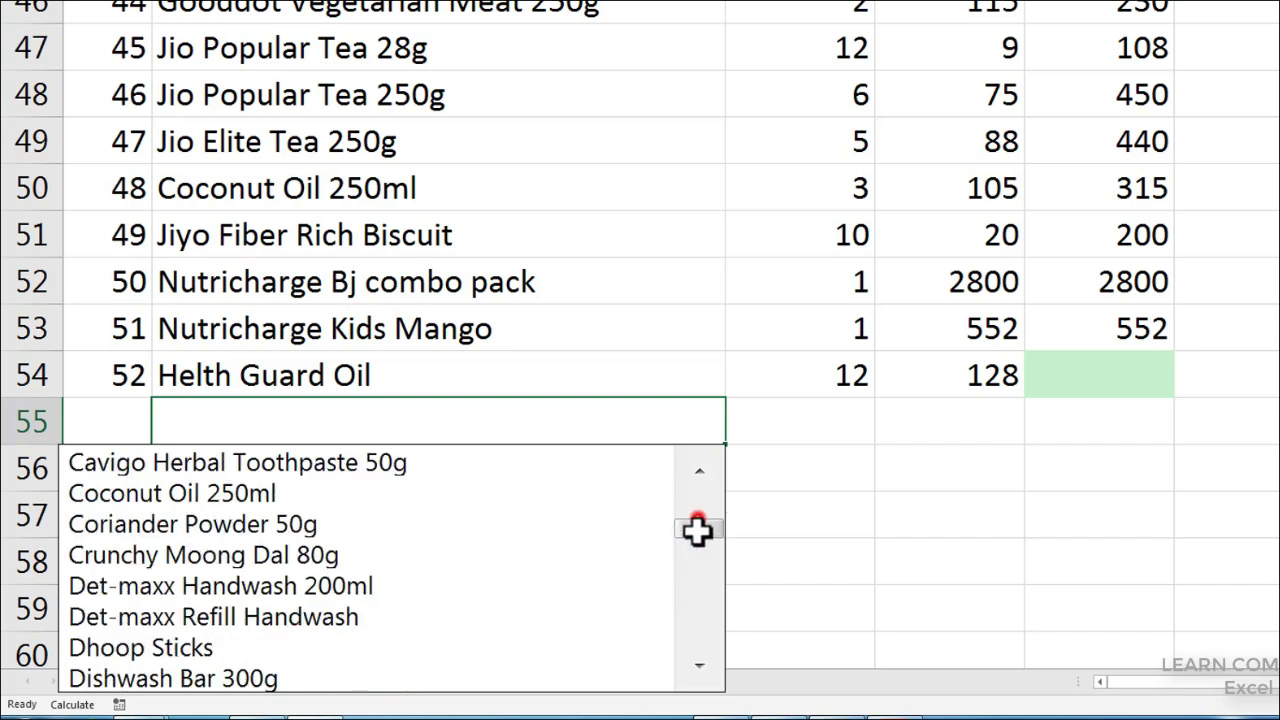
pyautogui.click(697, 531)
pyautogui.click(268, 585)
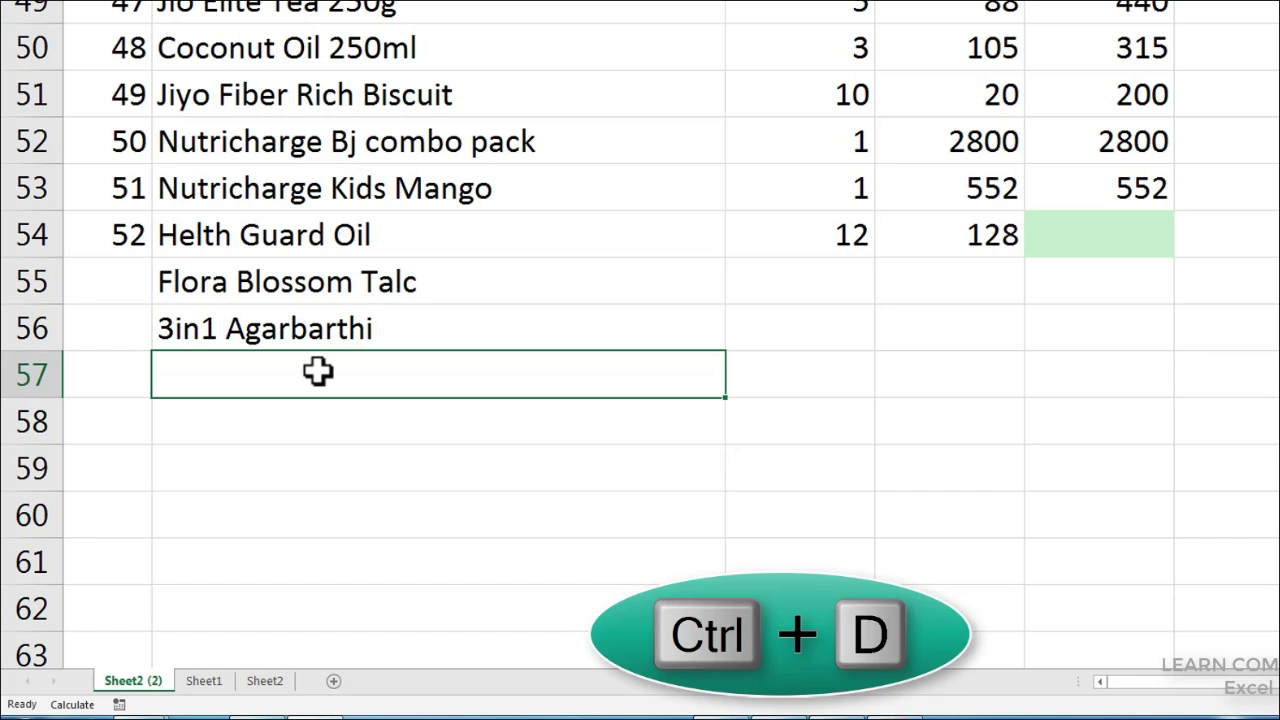
# - Copy 3in1 Agarbarthi down into B57 with Ctrl+D
pyautogui.click(320, 424)
pyautogui.click(310, 366)
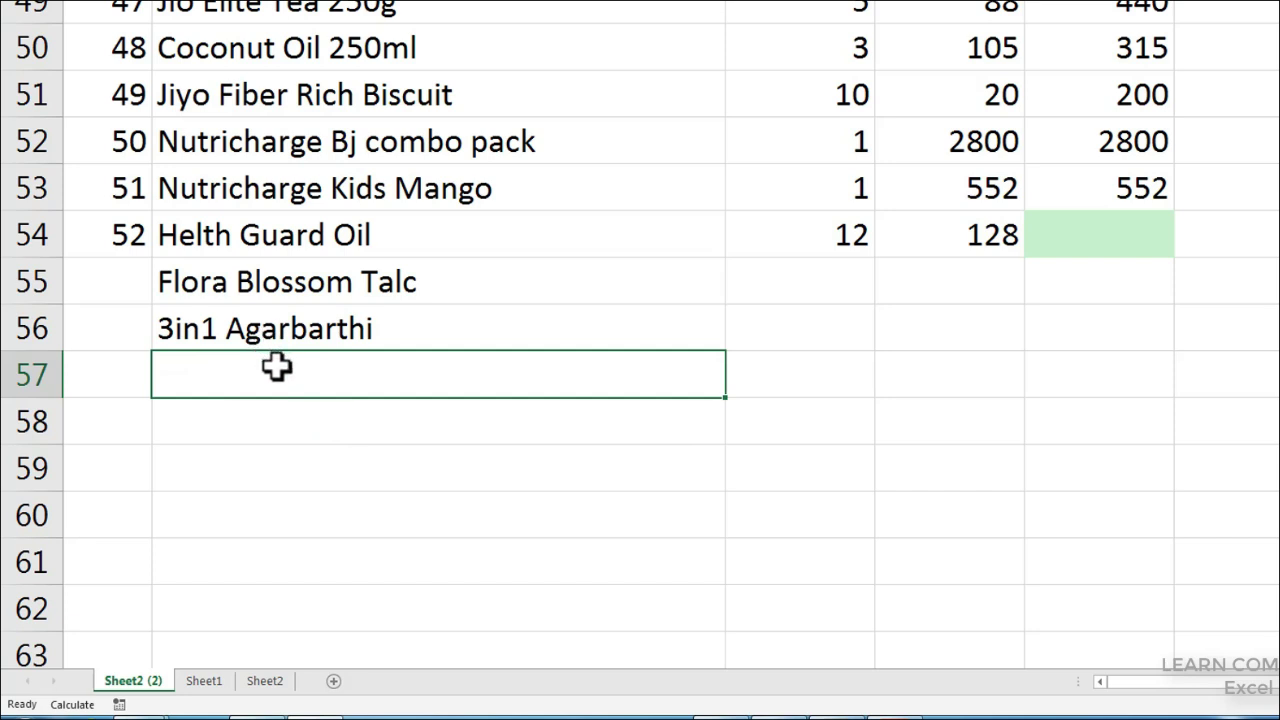
pyautogui.hotkey('ctrl', 'd')
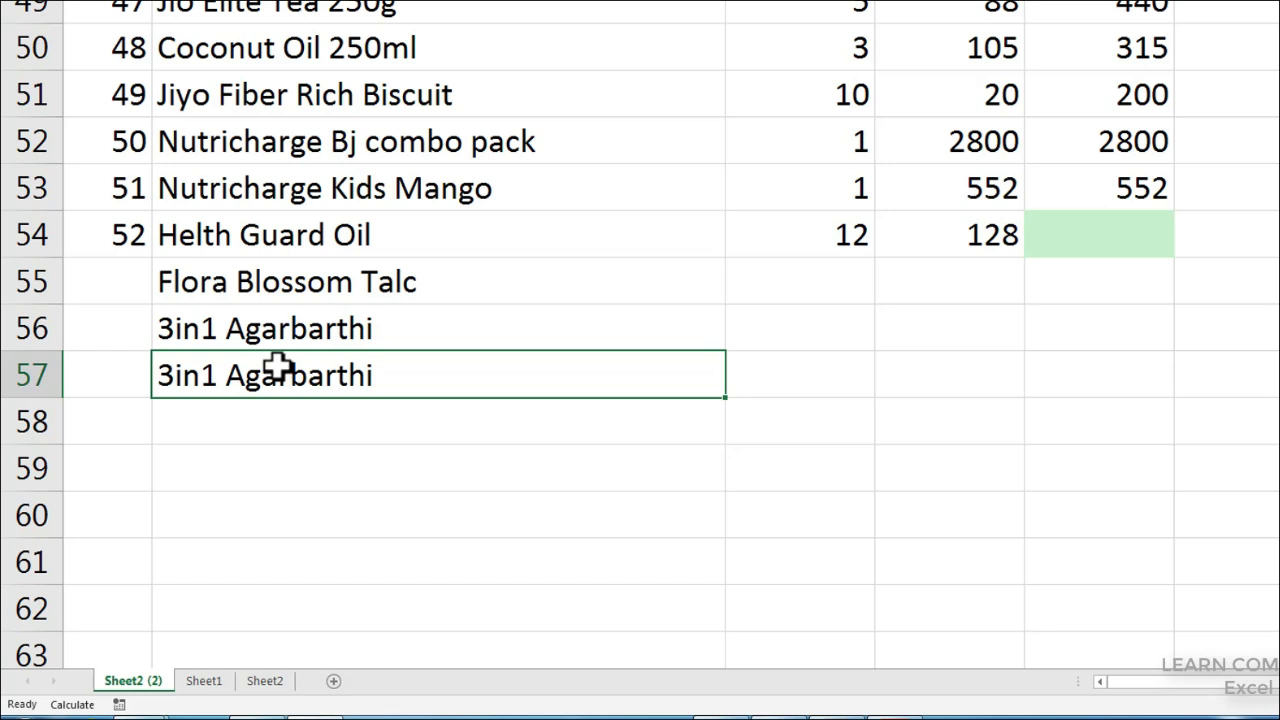
# - Fill 552 down from E54 into E55 through E59
pyautogui.click(1065, 287)
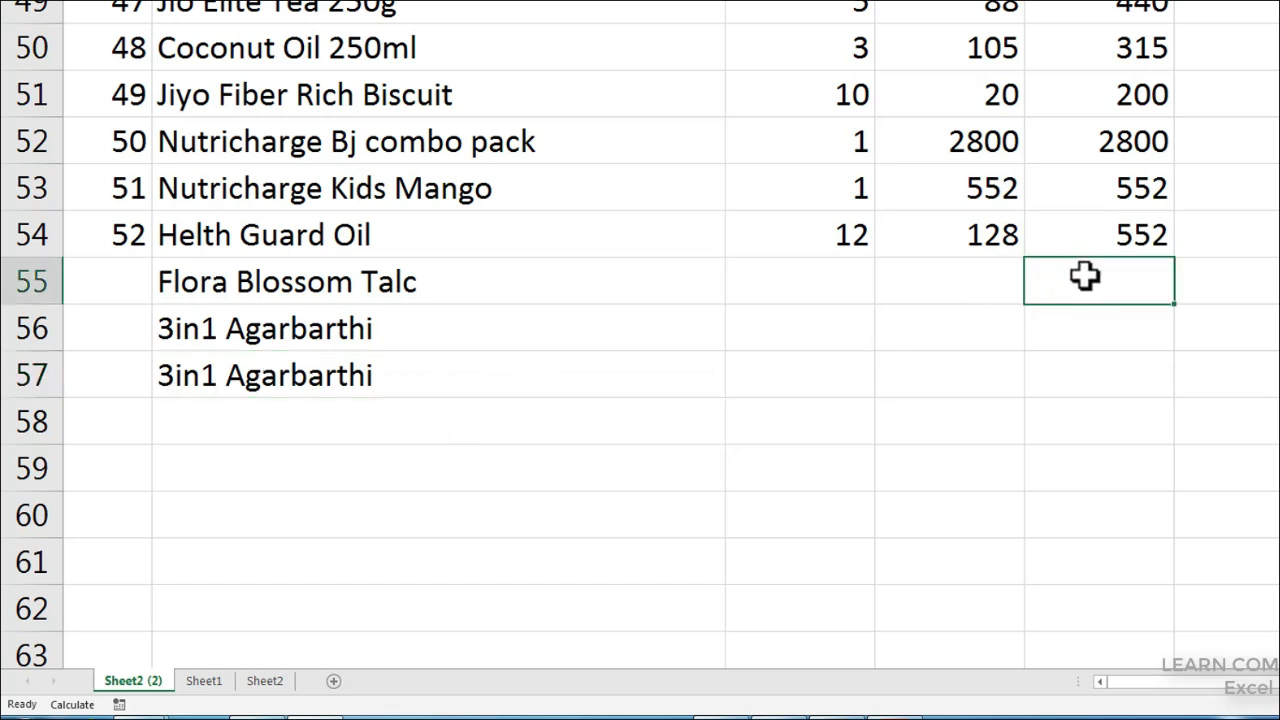
pyautogui.hotkey('ctrl', 'd')
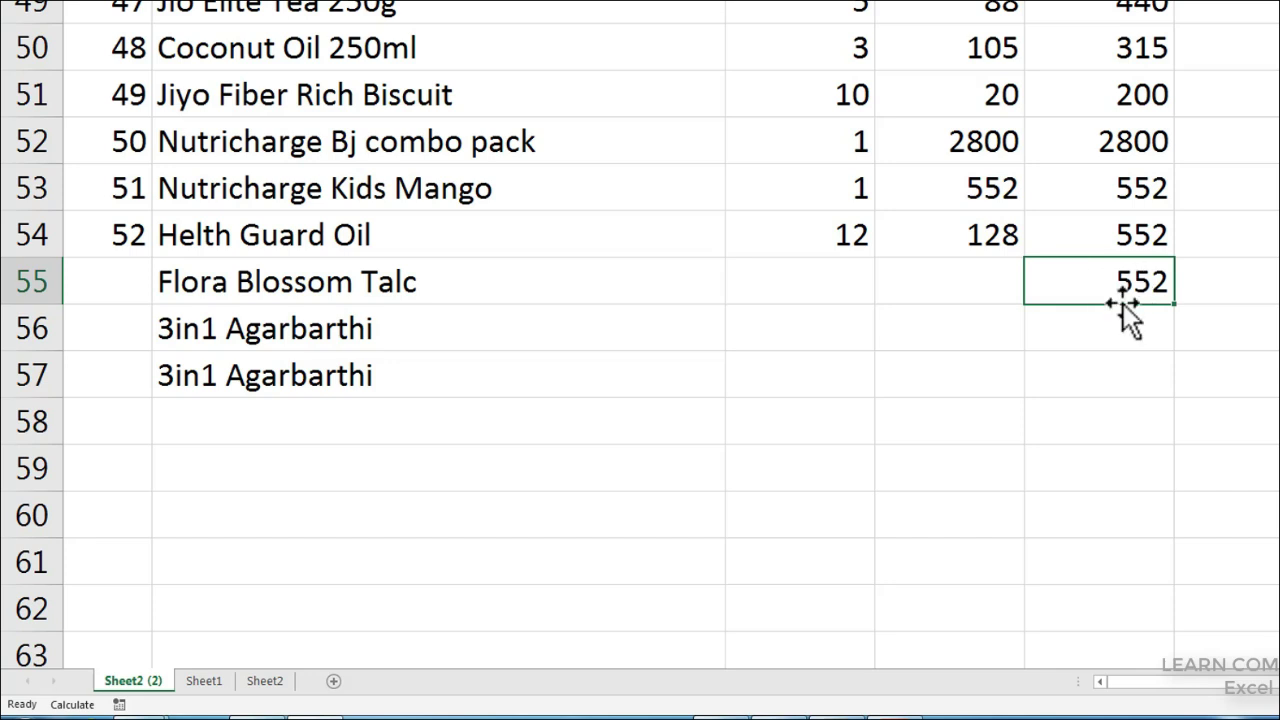
pyautogui.click(1212, 325)
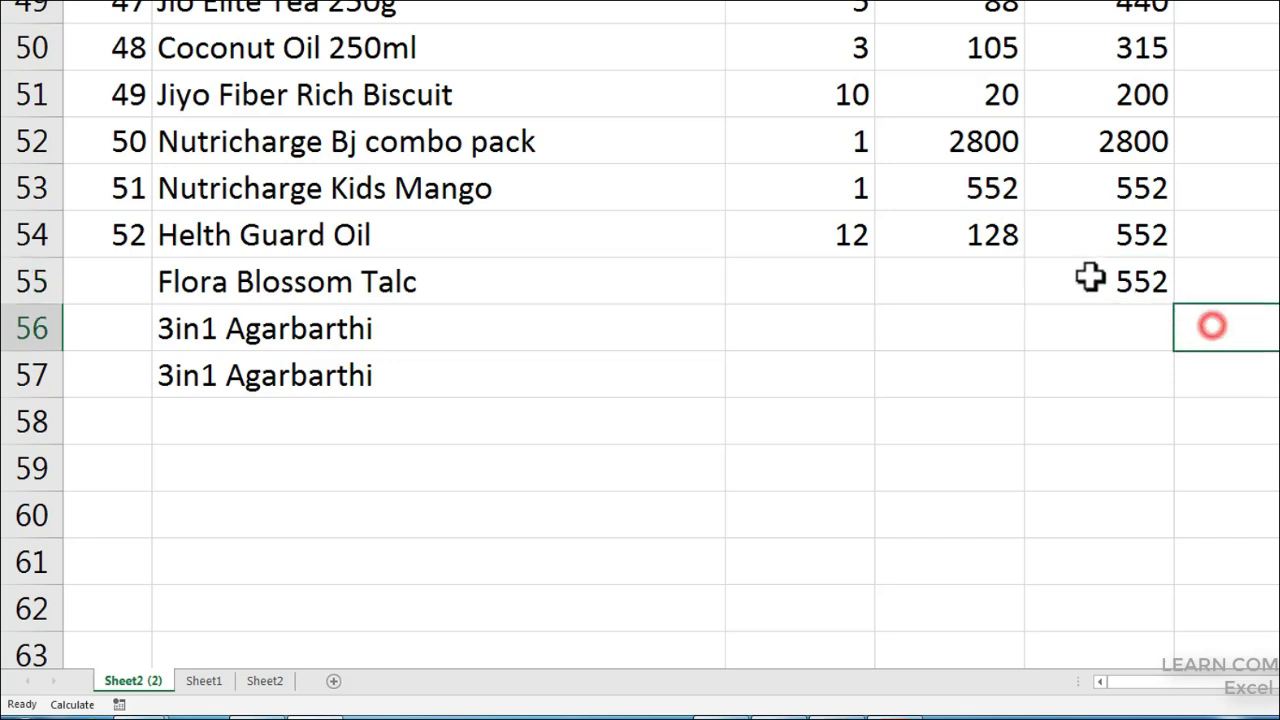
pyautogui.moveTo(1107, 286); pyautogui.dragTo(1109, 478)
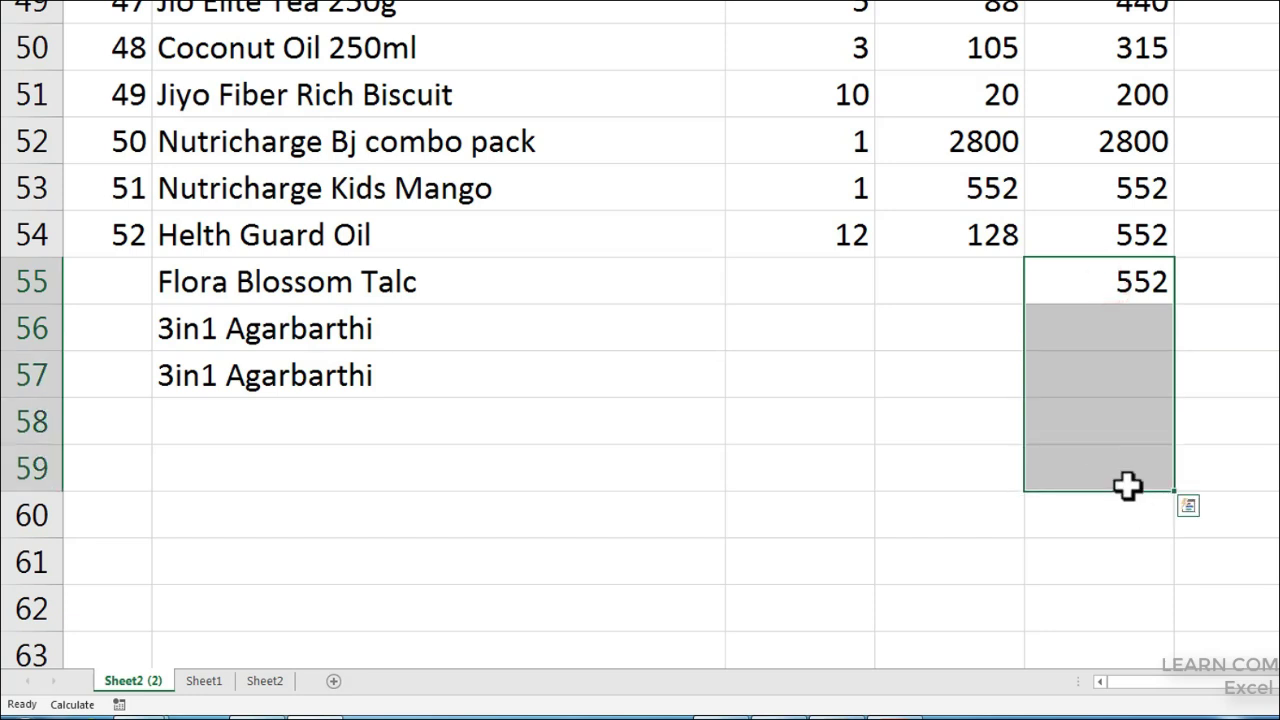
pyautogui.hotkey('ctrl', 'd')
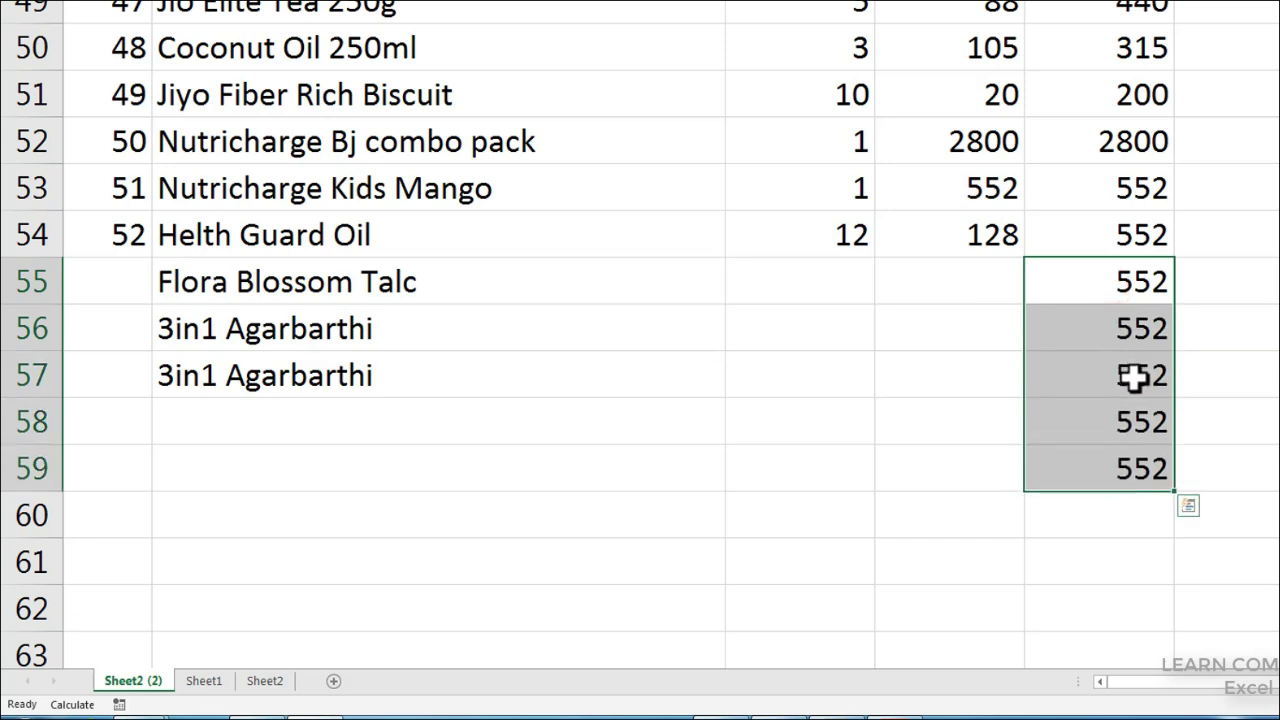
pyautogui.click(1262, 372)
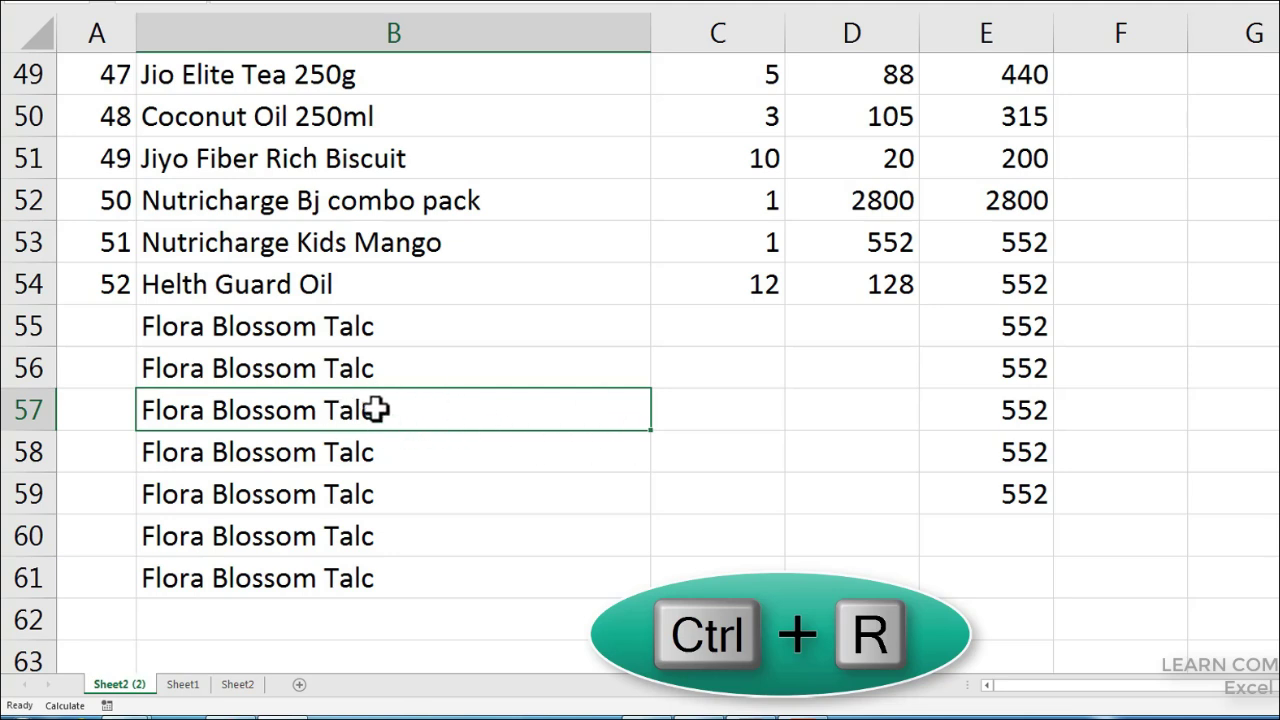
# - Copy the 552 value rightward into F57 with Ctrl+R
pyautogui.click(665, 409)
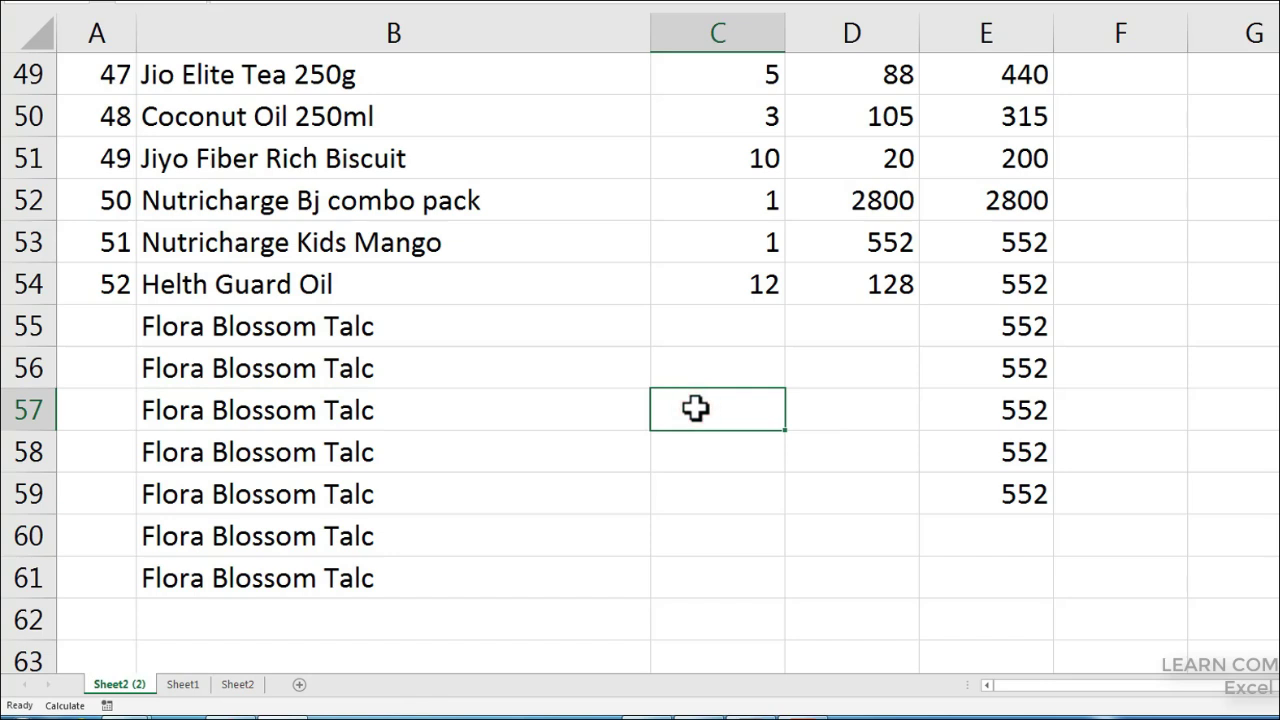
pyautogui.click(1120, 410)
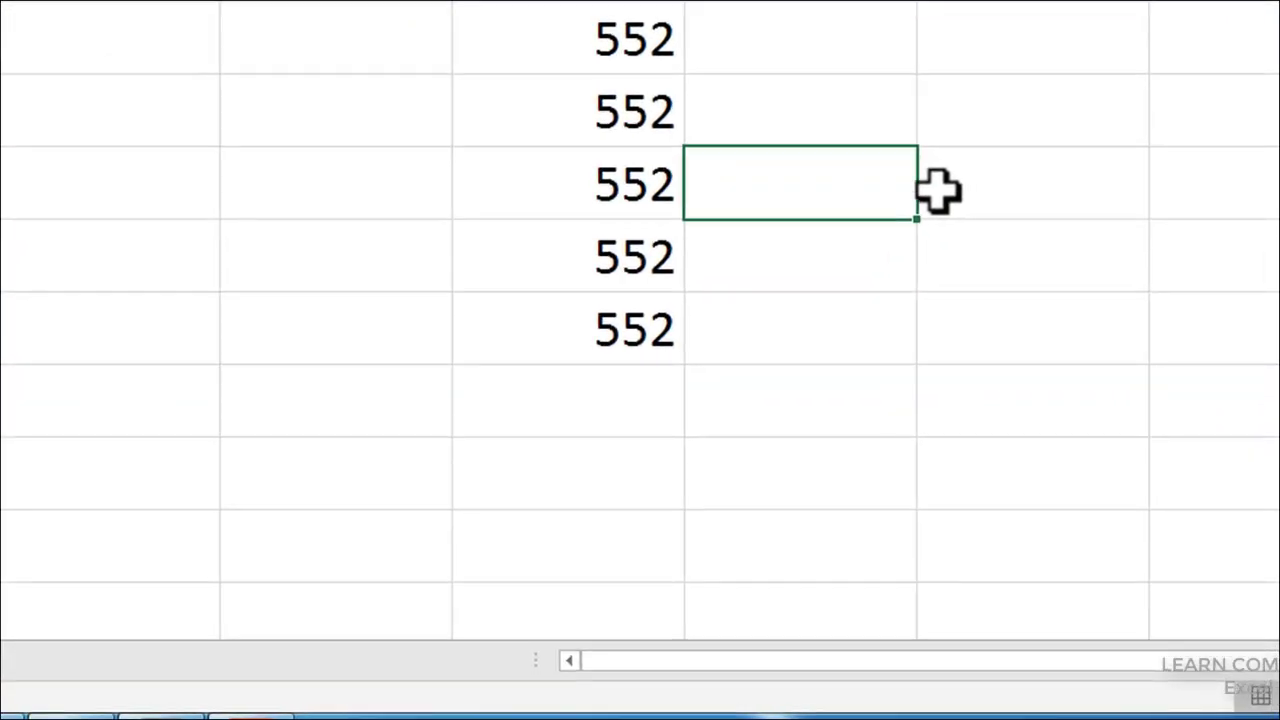
pyautogui.hotkey('ctrl', 'r')
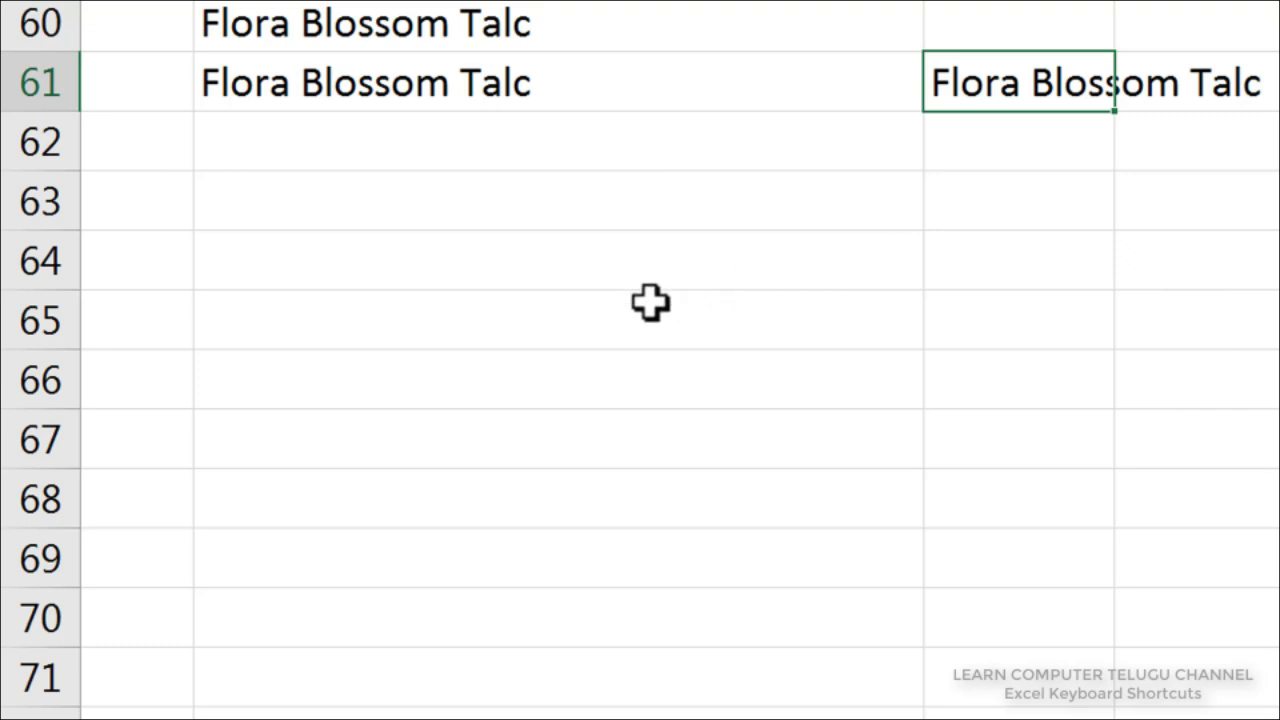
pyautogui.click(1090, 358)
# - Insert today's date 29-12-19 in C66 and time 11:10 PM in D66, discarding a stray entry
pyautogui.hotkey('ctrl', ';')
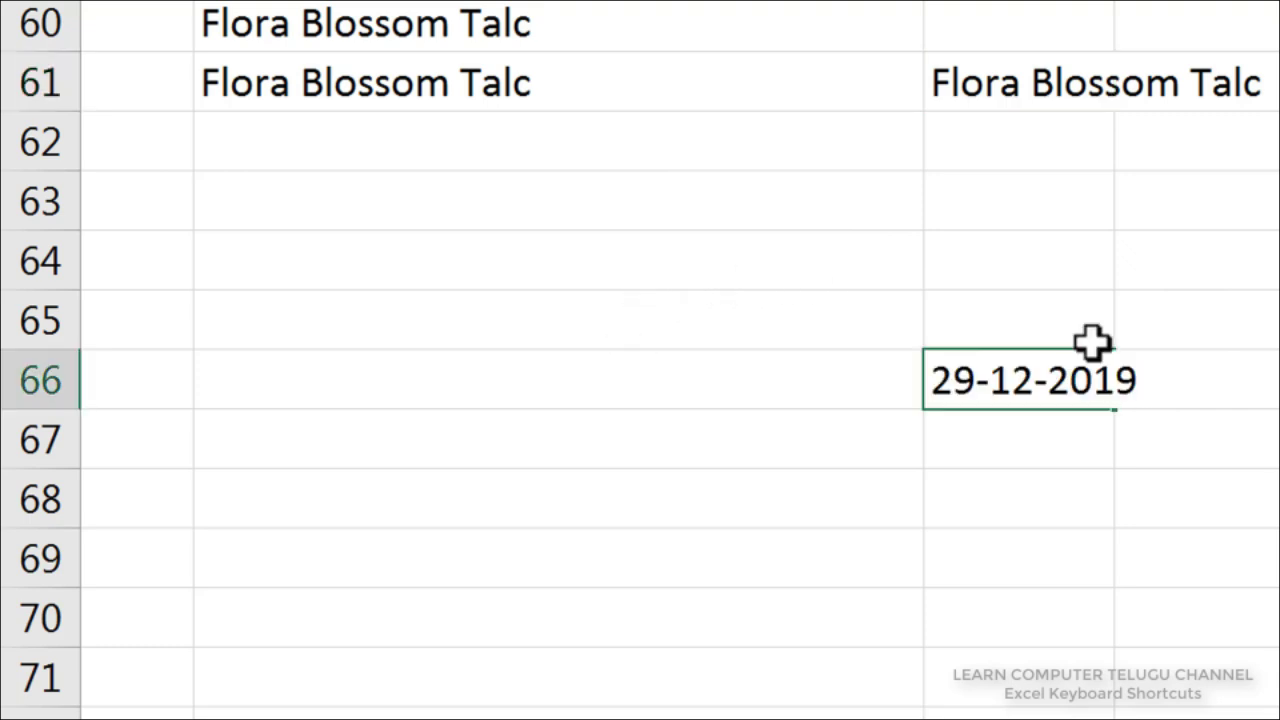
pyautogui.click(701, 470)
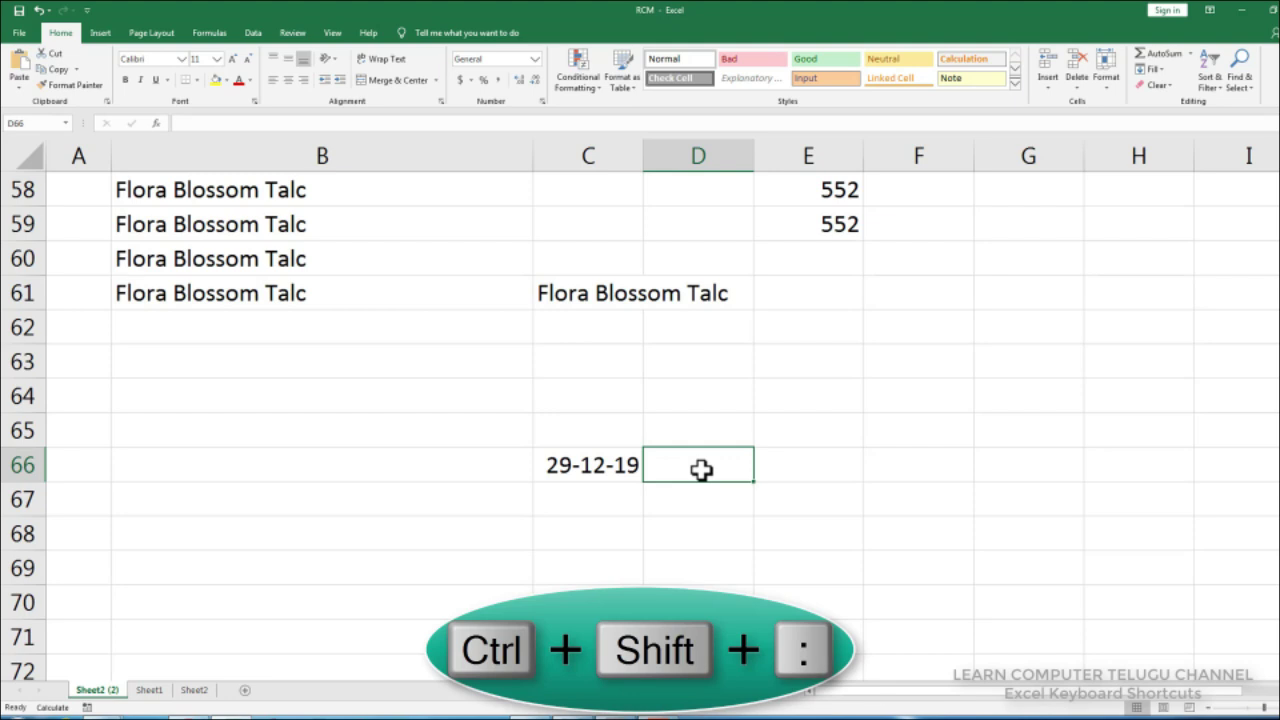
pyautogui.hotkey('ctrl', 'shift', ':')
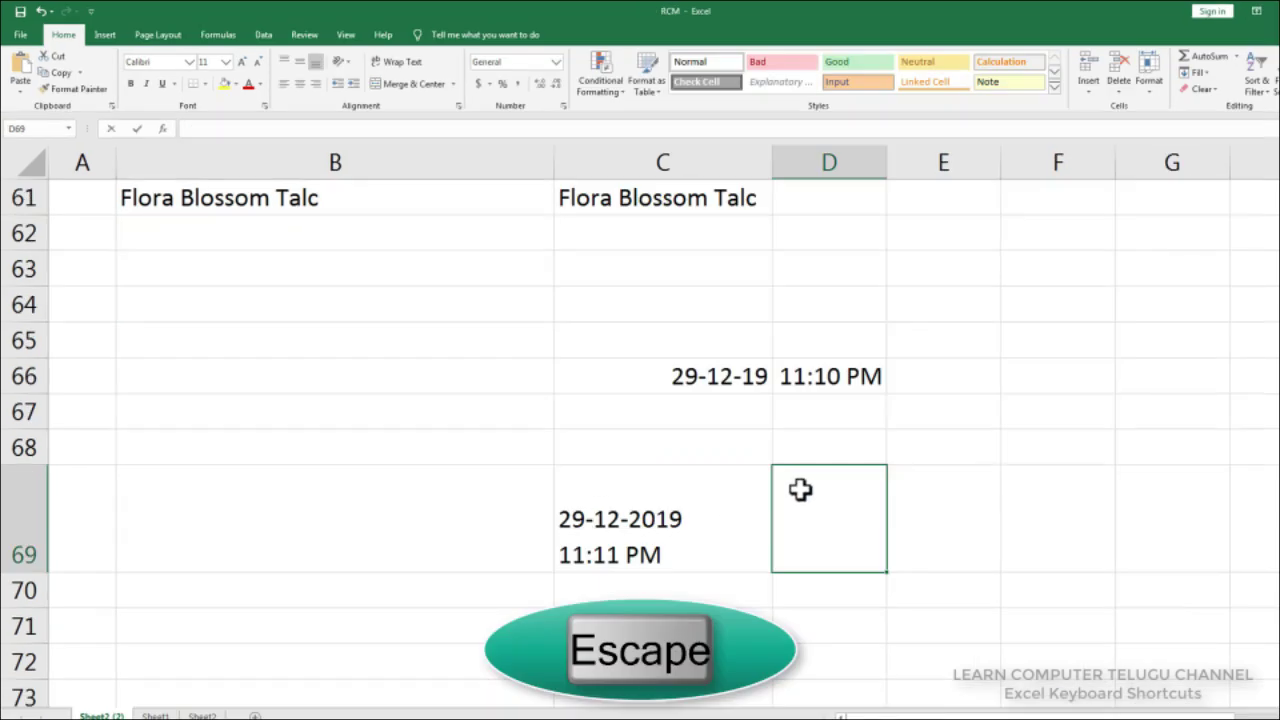
pyautogui.write('mohan')
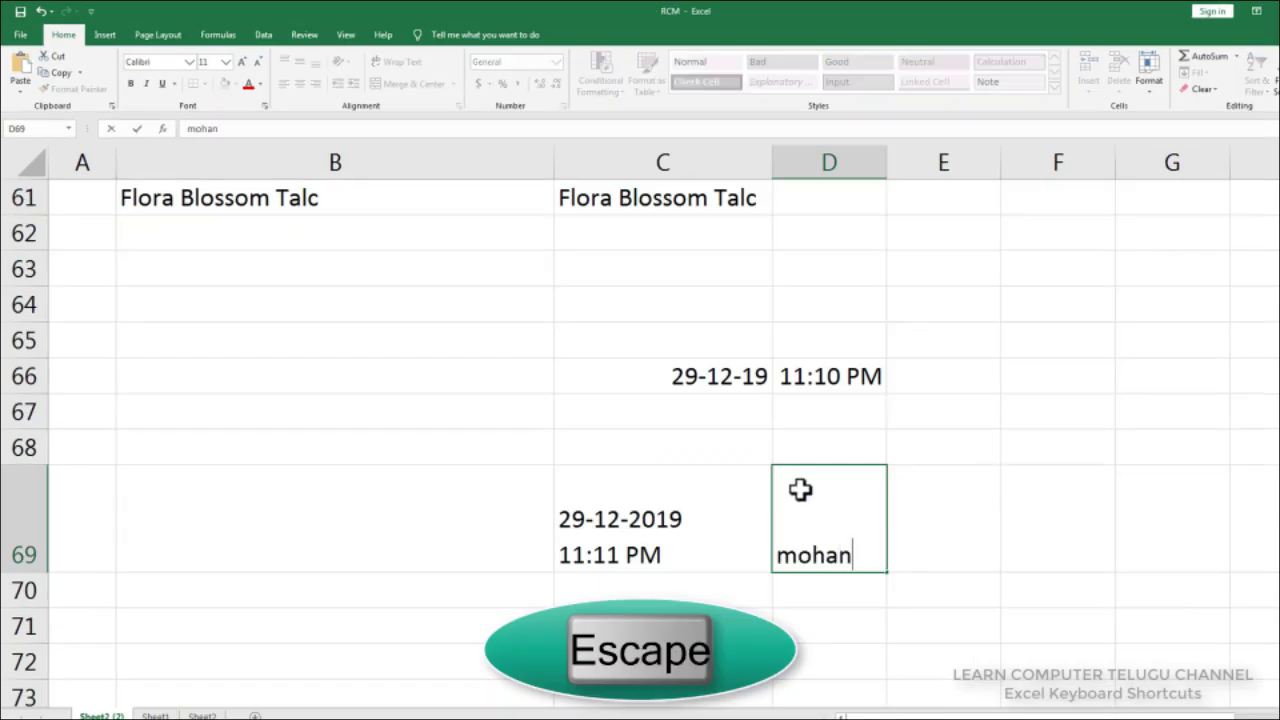
pyautogui.press('Escape')
pyautogui.press('Escape')
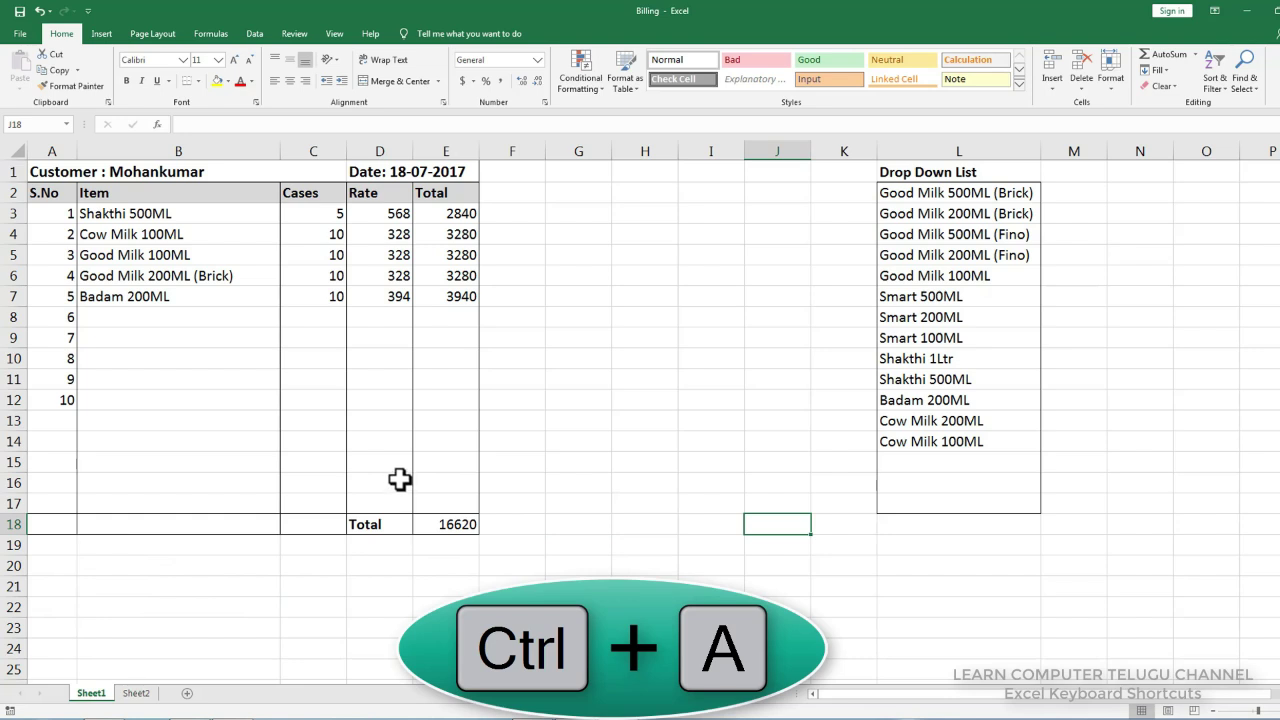
pyautogui.hotkey('ctrl', 'a')
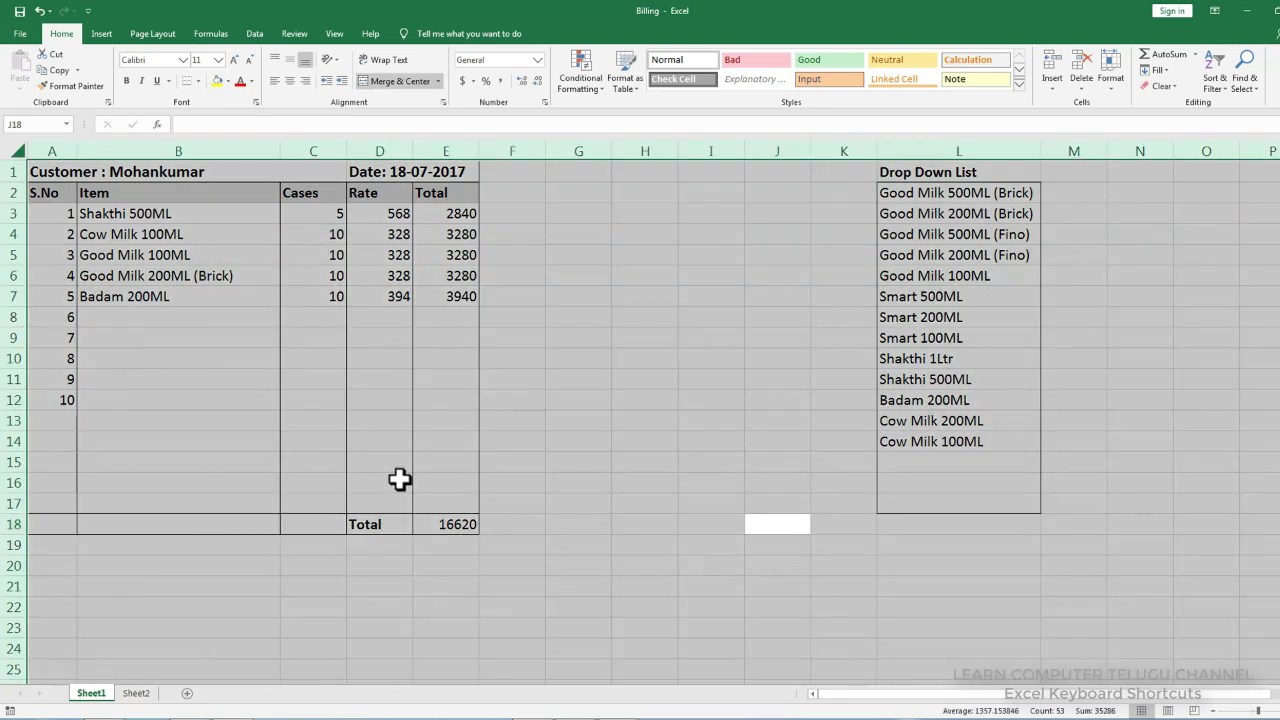
pyautogui.click(407, 443)
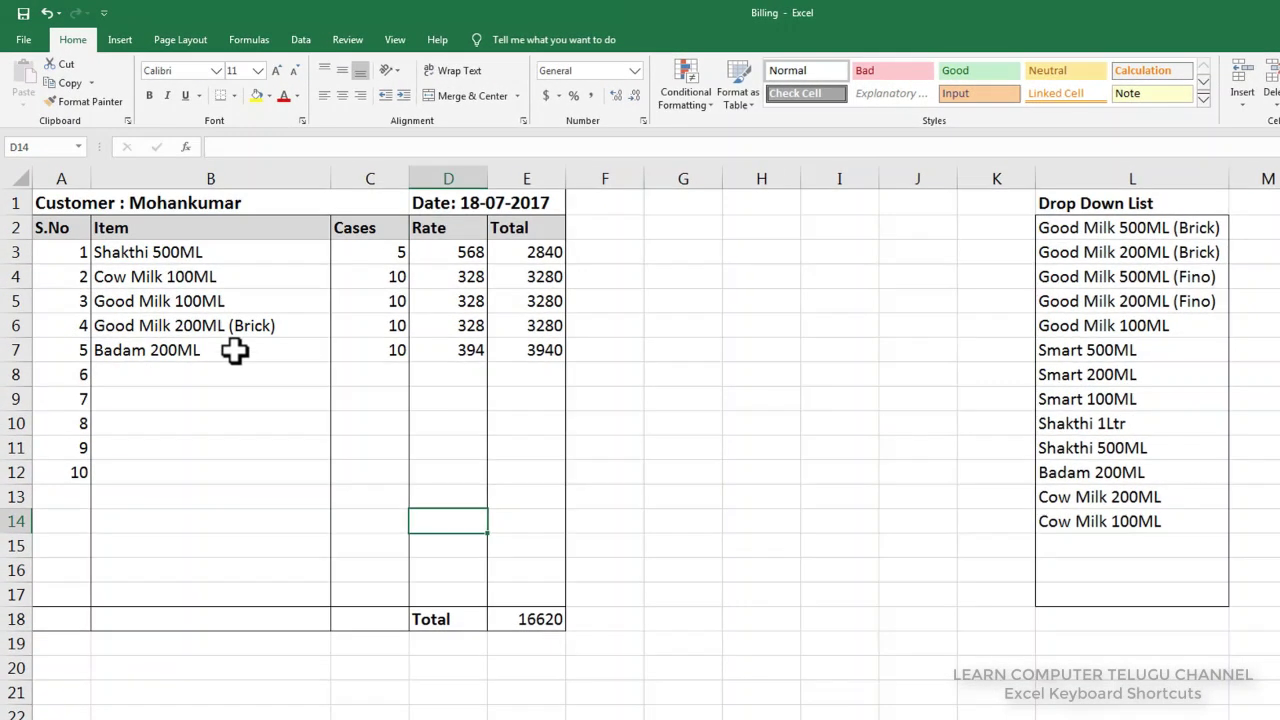
pyautogui.click(207, 315)
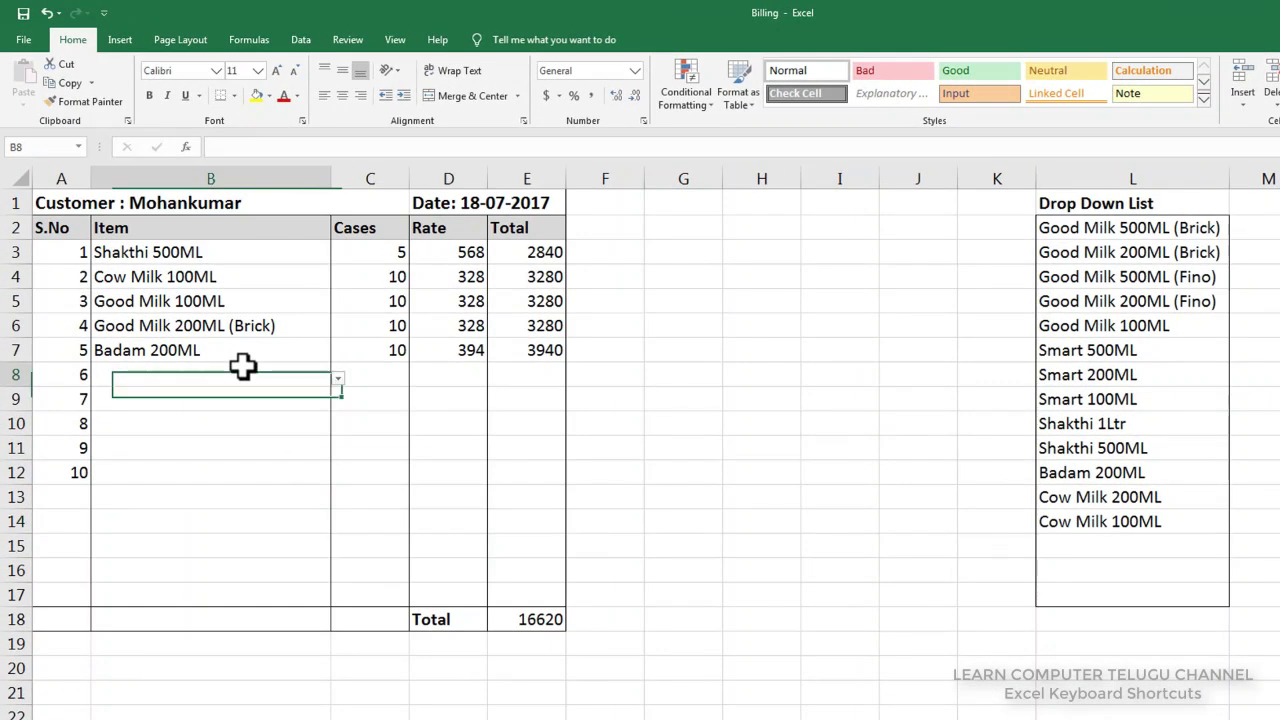
pyautogui.hotkey('ctrl', 'a')
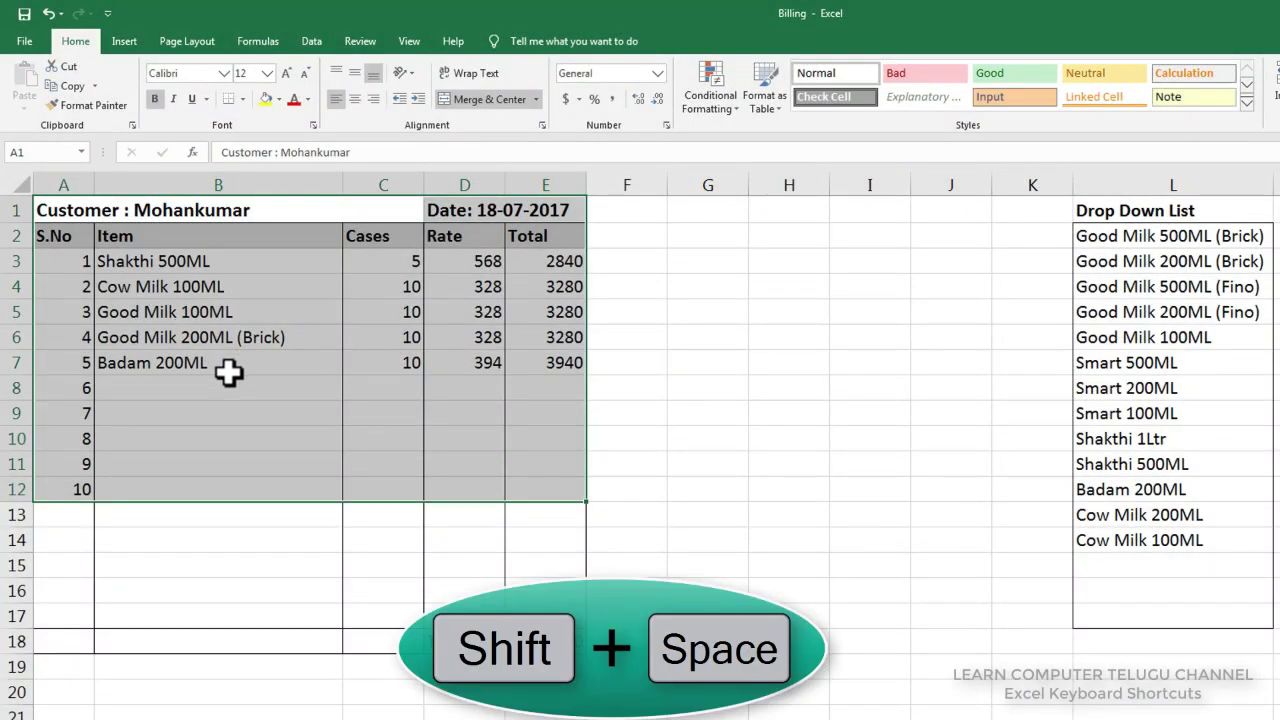
pyautogui.click(229, 372)
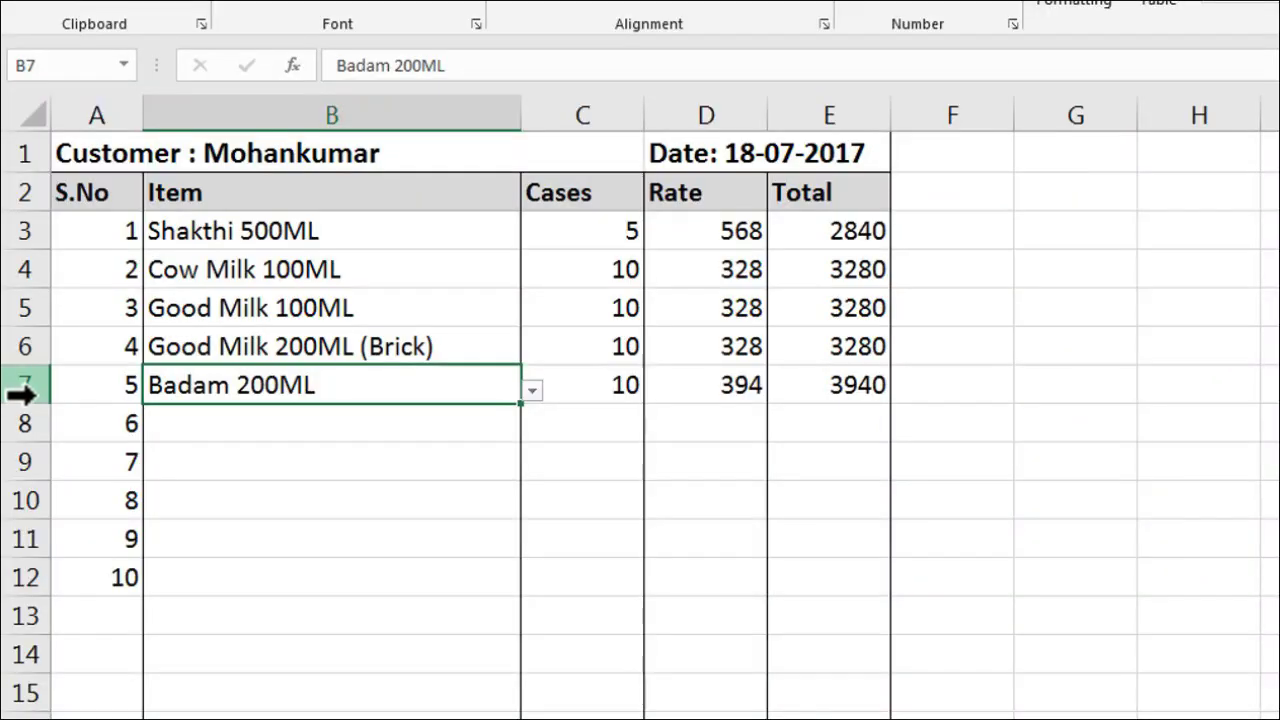
pyautogui.click(11, 363)
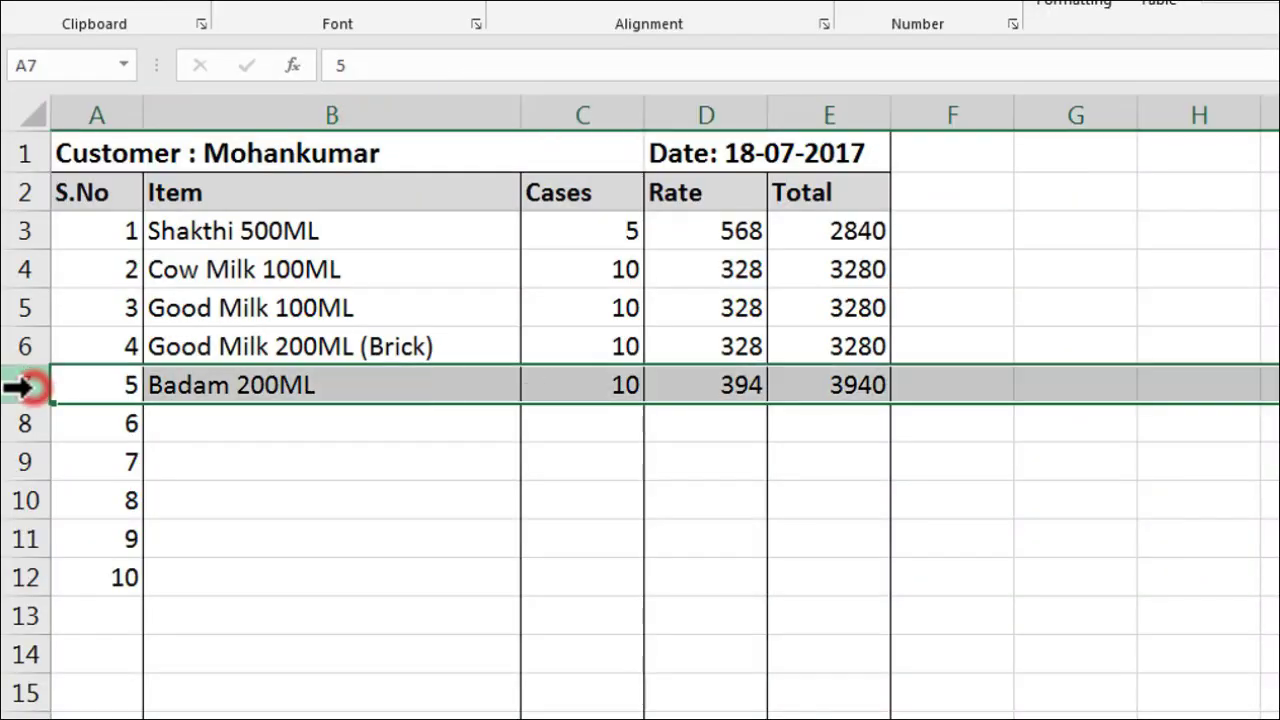
pyautogui.click(175, 392)
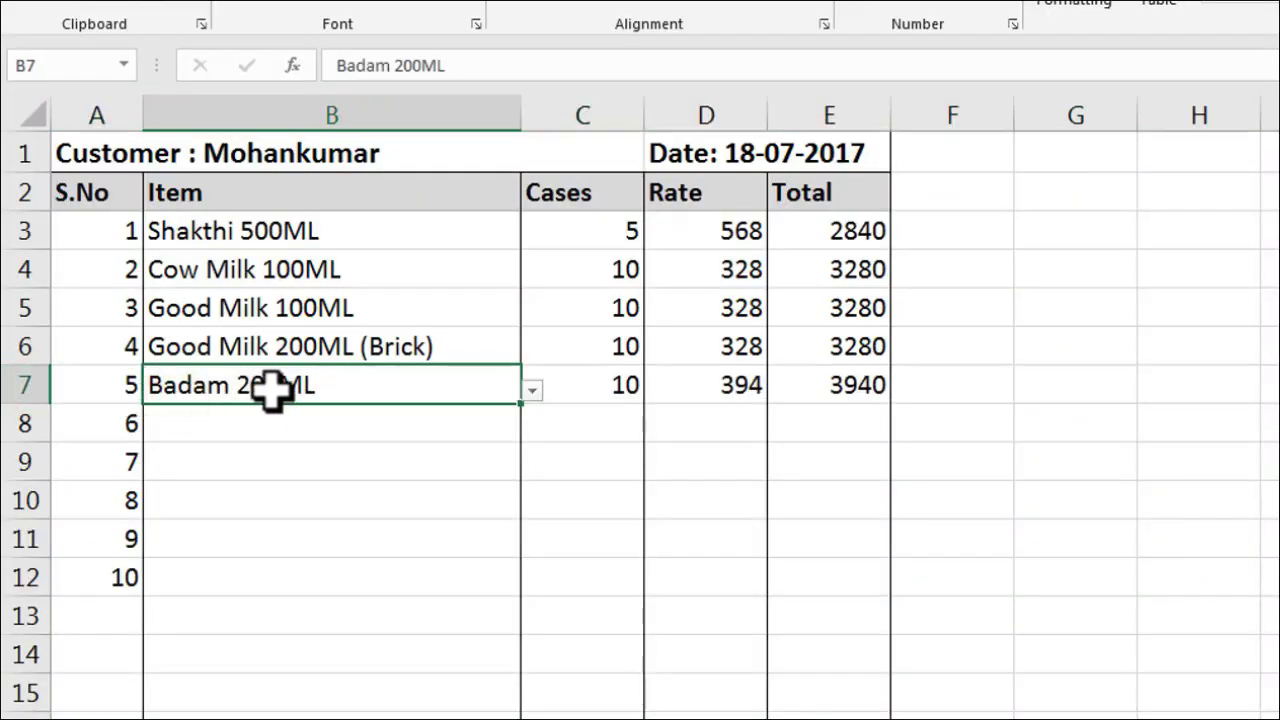
pyautogui.hotkey('shift', 'space')
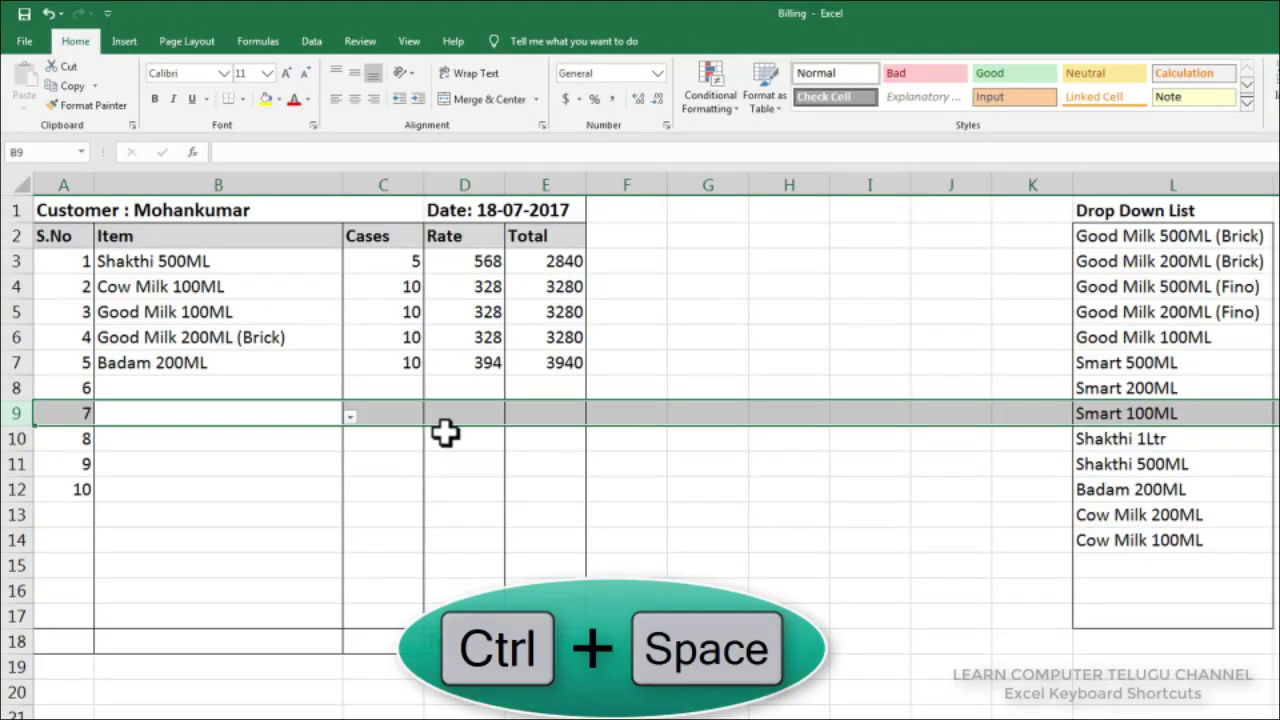
pyautogui.click(716, 182)
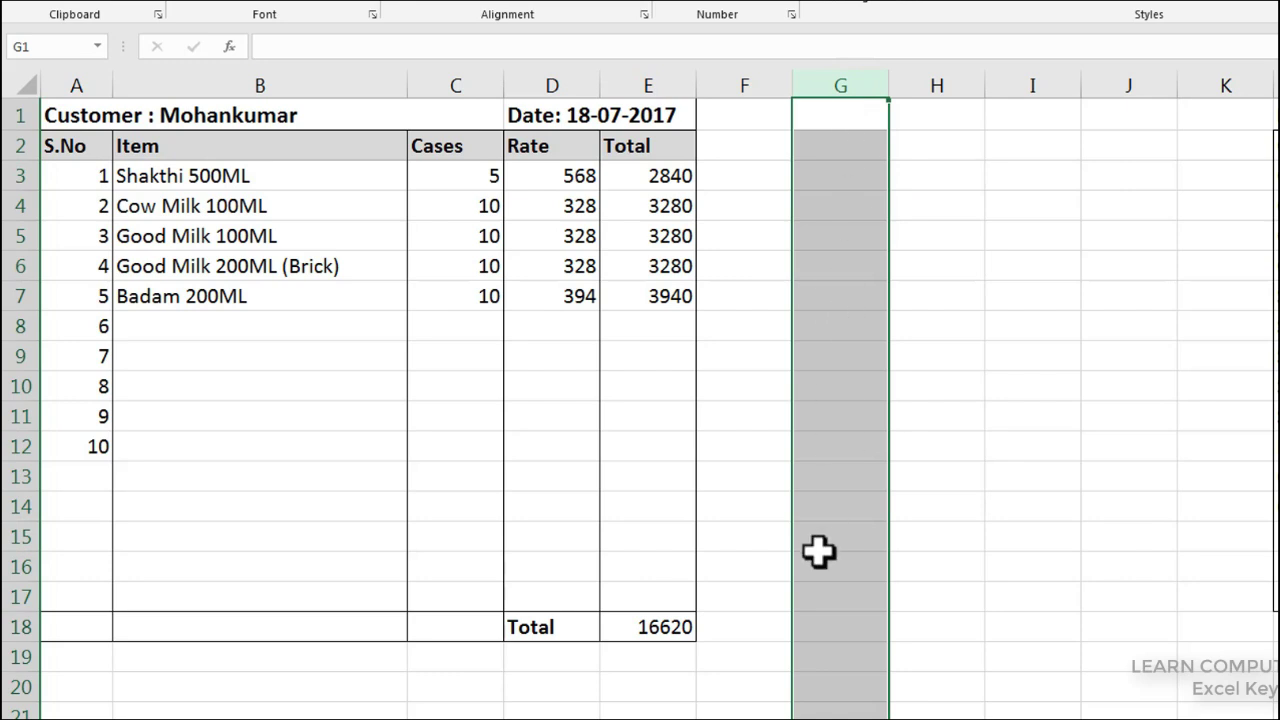
pyautogui.click(847, 327)
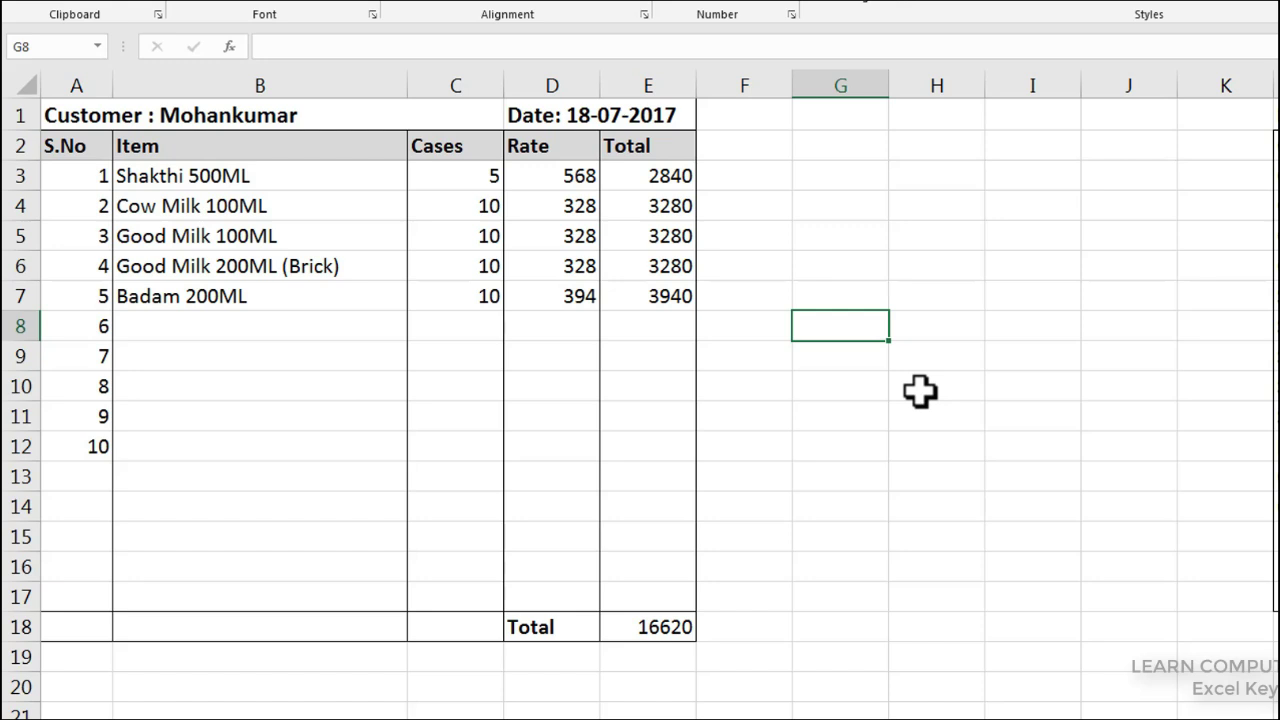
pyautogui.hotkey('ctrl', 'space')
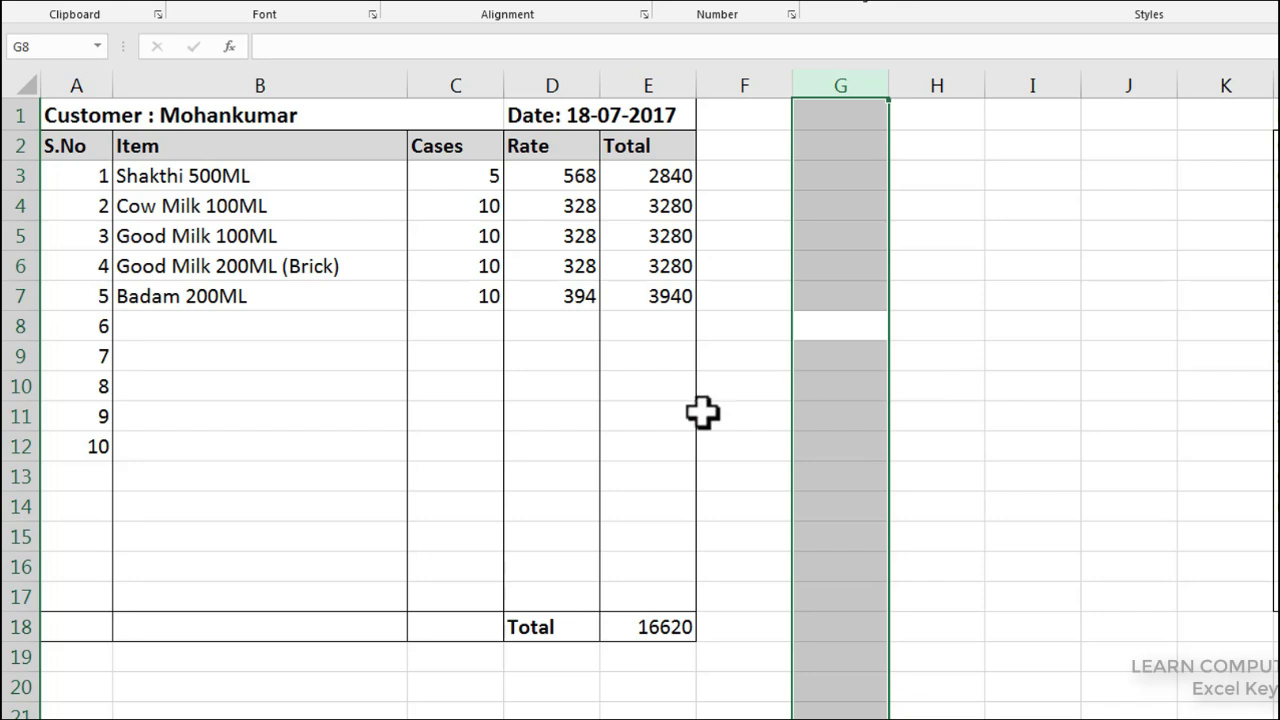
pyautogui.click(645, 398)
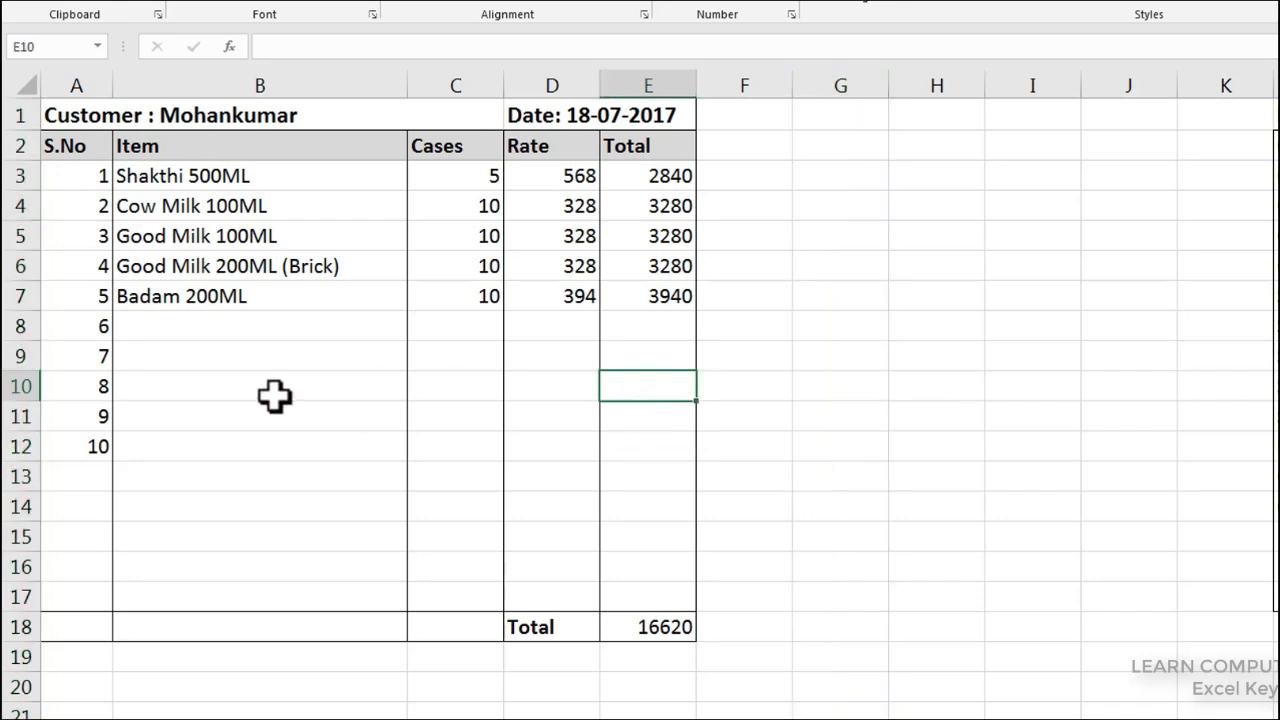
pyautogui.hotkey('shift', 'space')
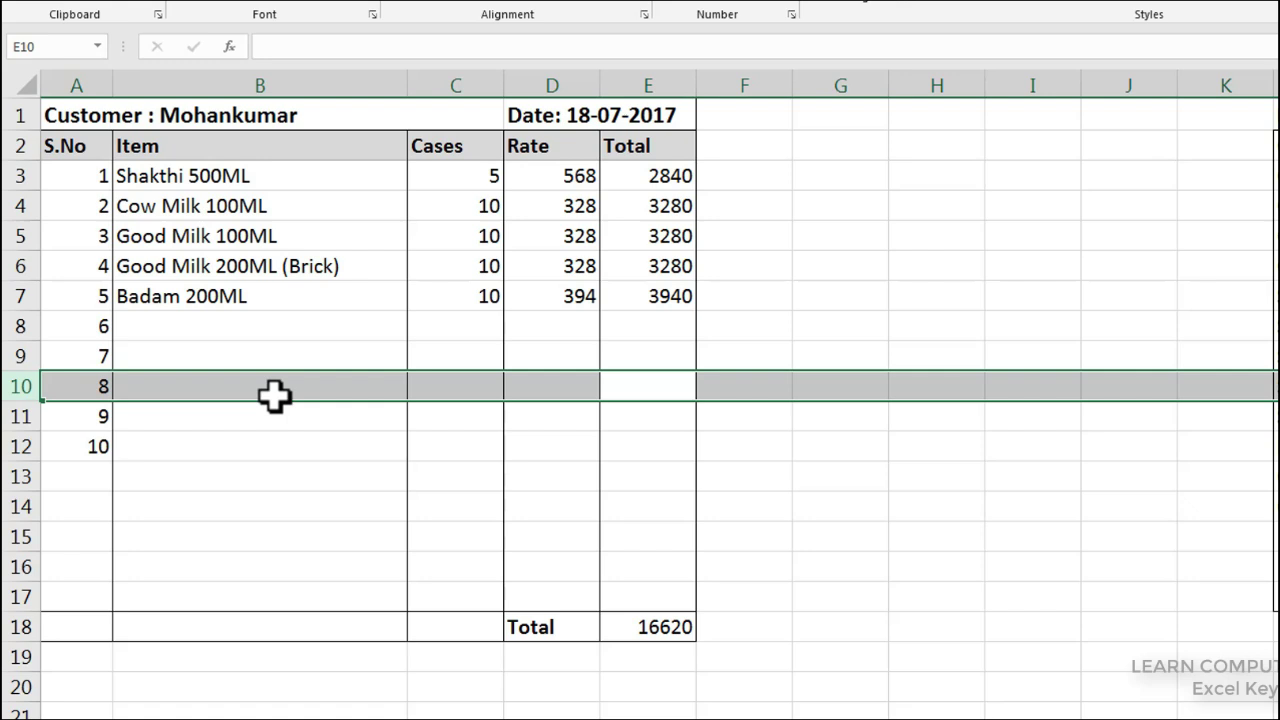
pyautogui.hotkey('ctrl', 'a')
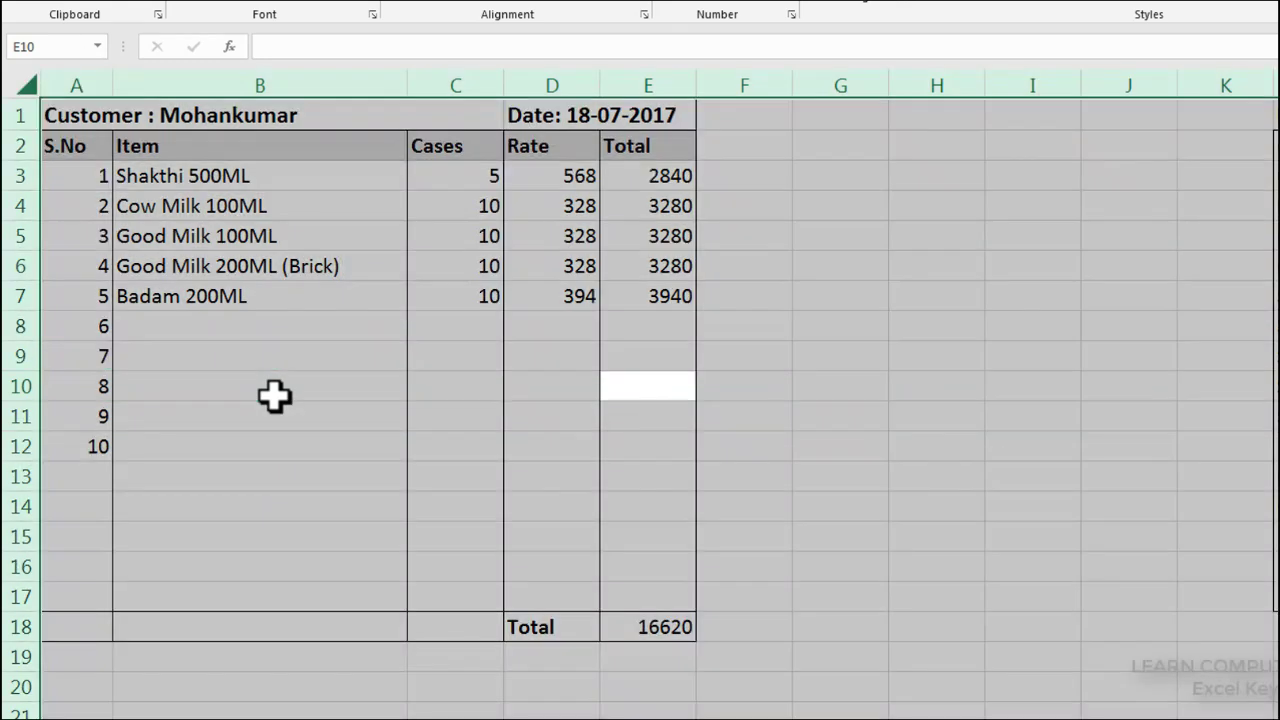
pyautogui.click(791, 319)
pyautogui.hotkey('ctrl', 'space')
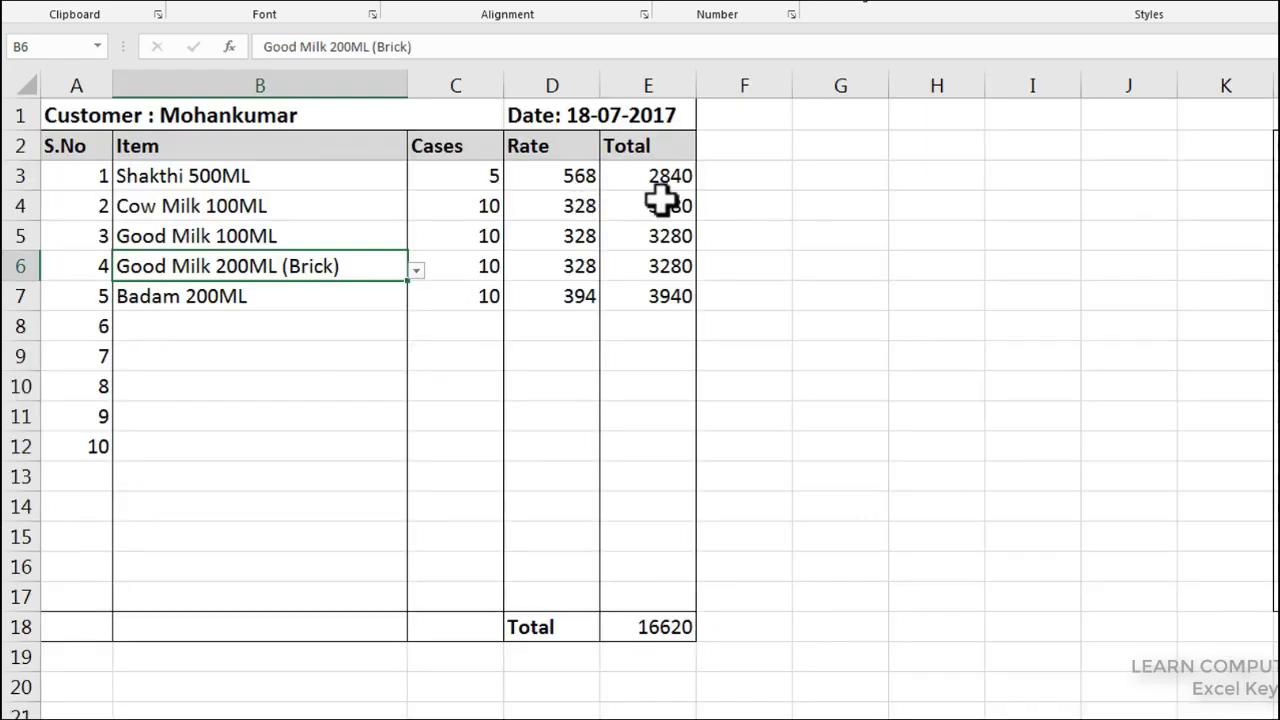
pyautogui.click(640, 625)
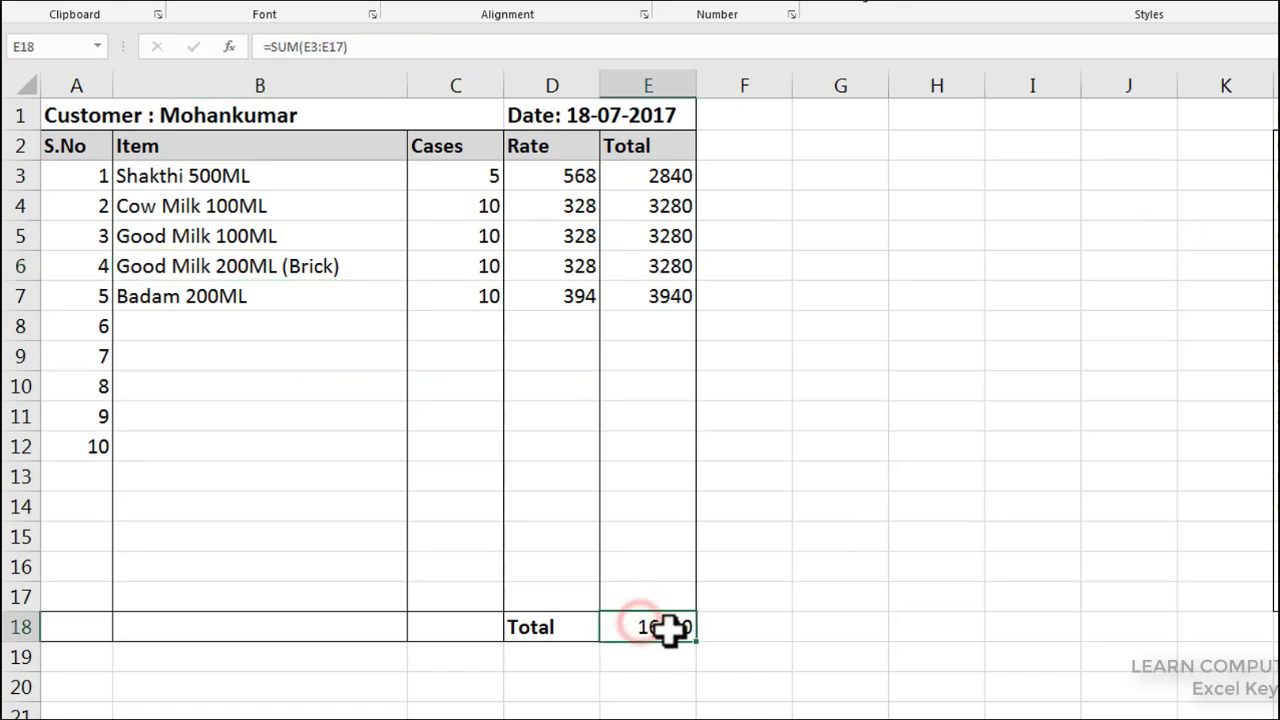
pyautogui.moveTo(652, 278); pyautogui.dragTo(654, 296)
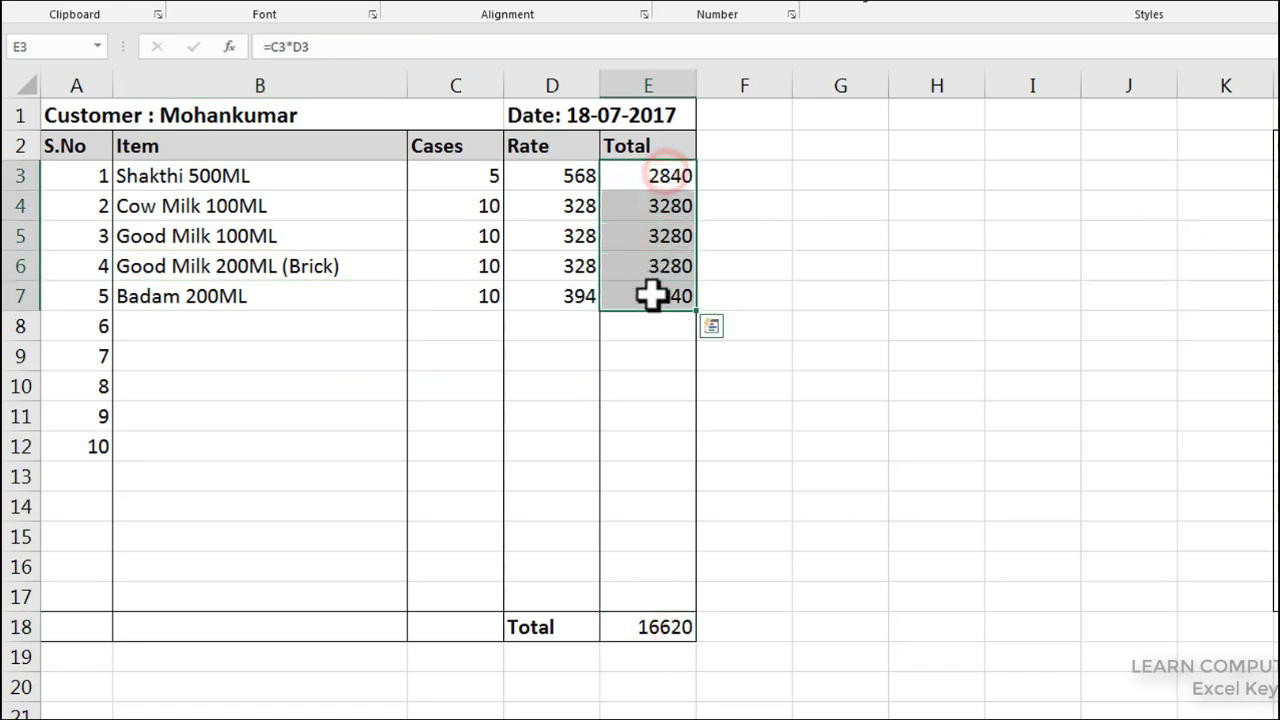
pyautogui.click(640, 622)
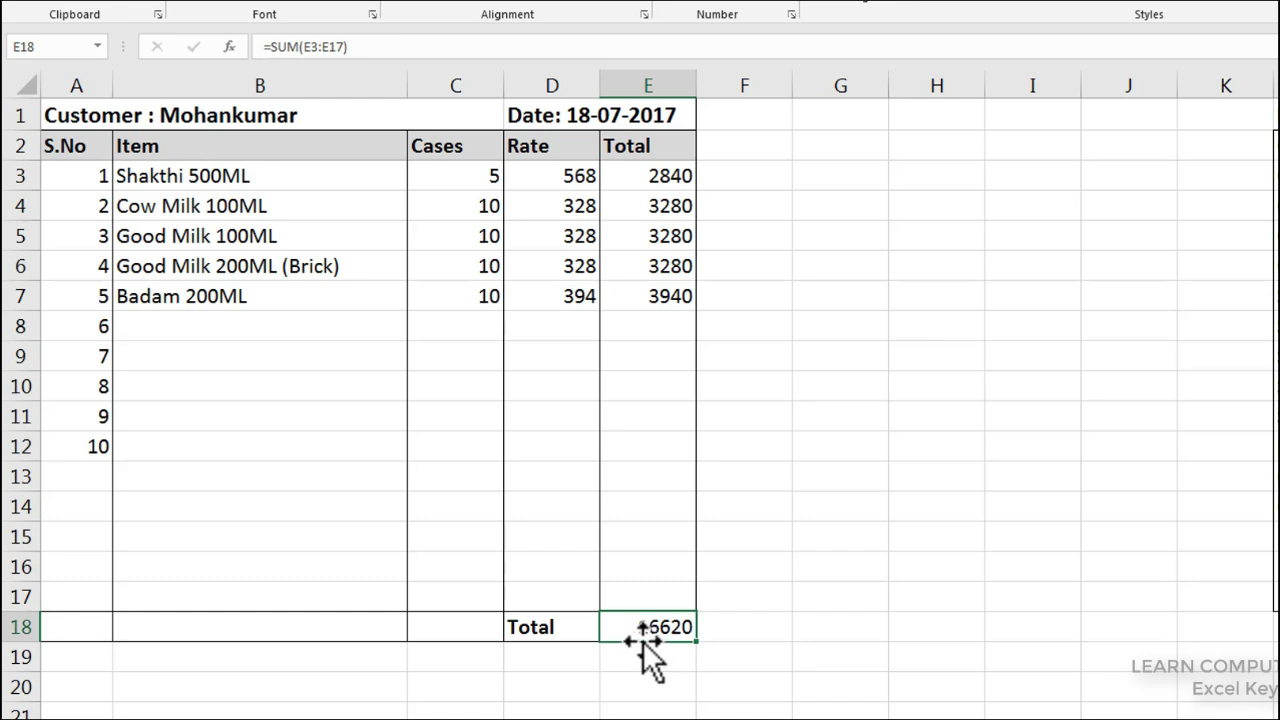
pyautogui.moveTo(625, 172); pyautogui.dragTo(630, 270)
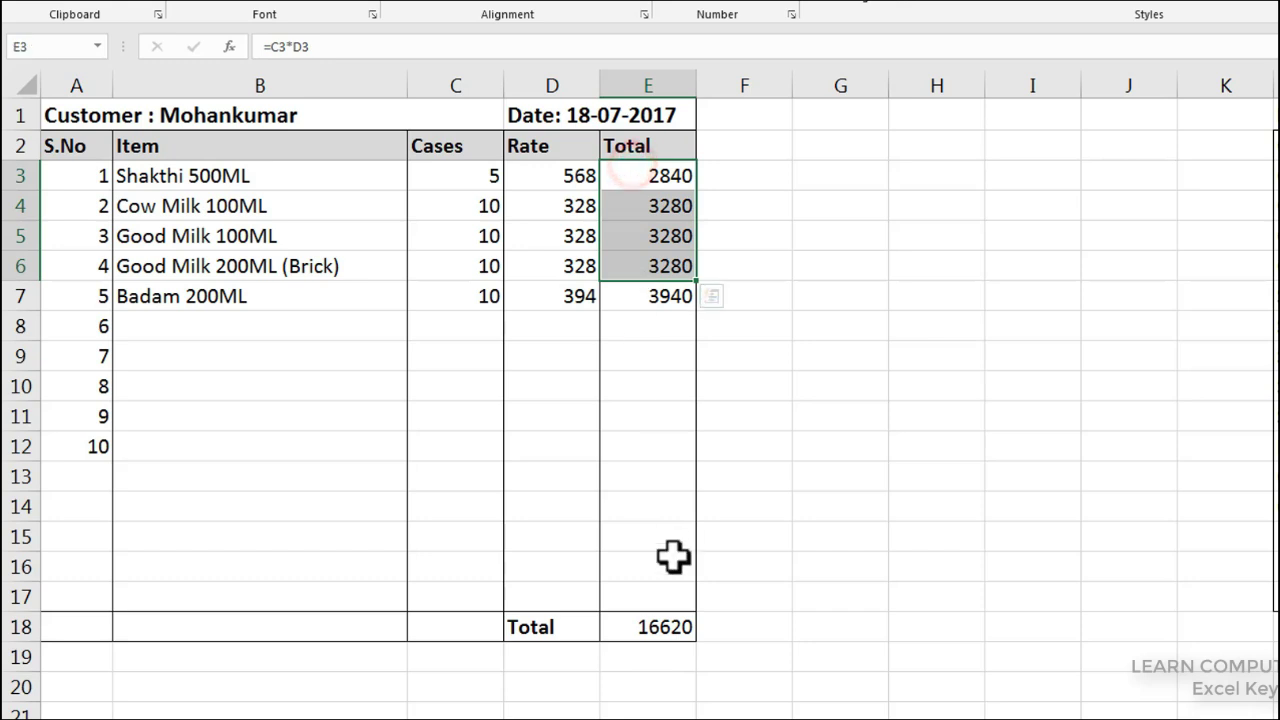
pyautogui.click(665, 616)
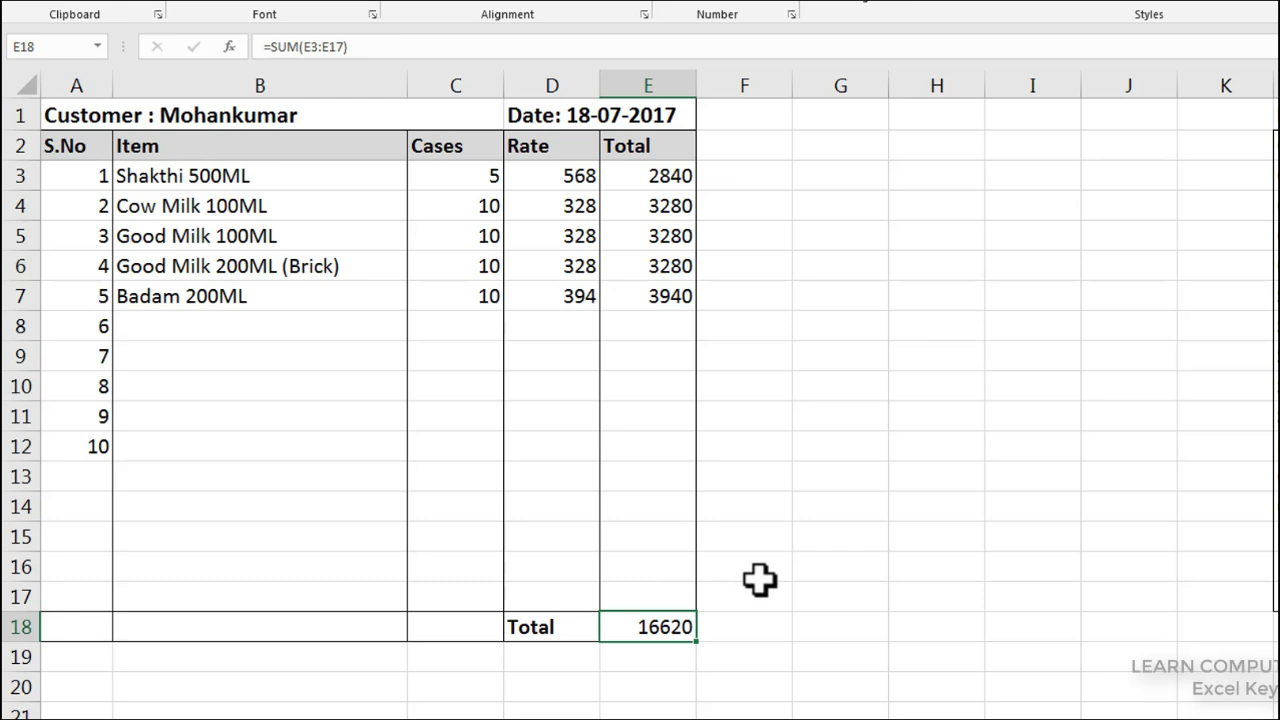
pyautogui.hotkey('ctrl', '[')
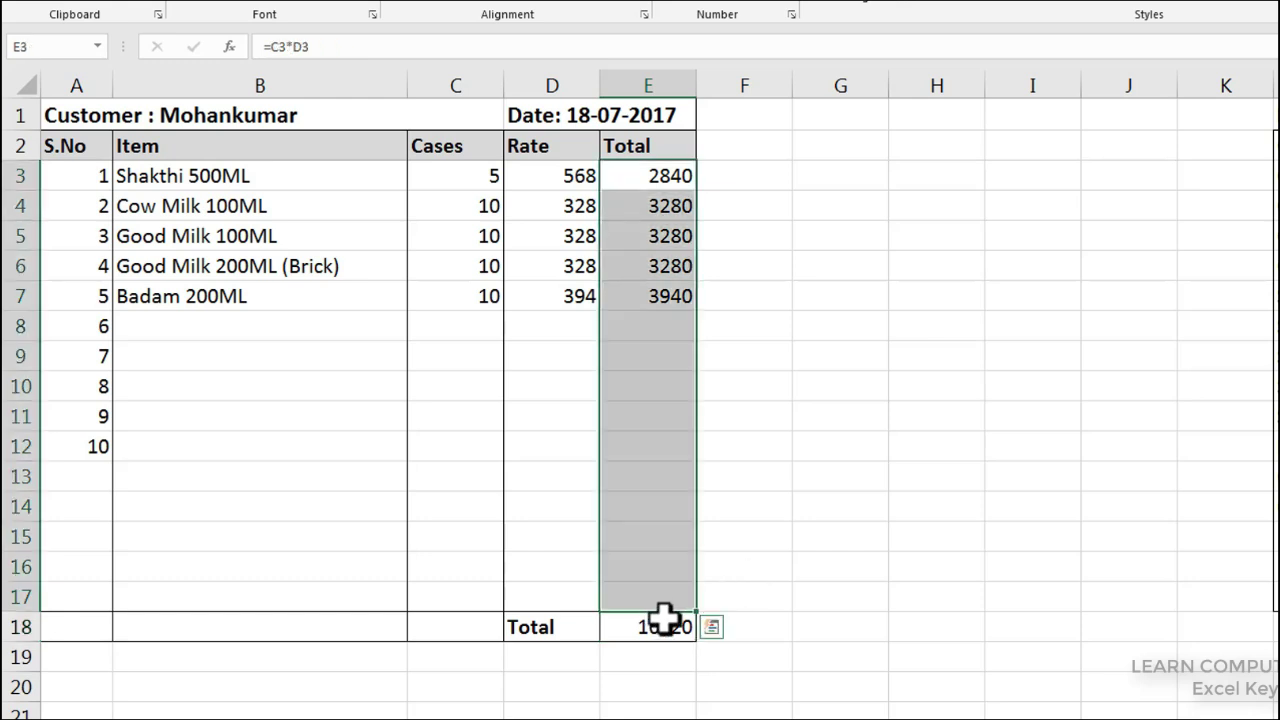
pyautogui.click(650, 627)
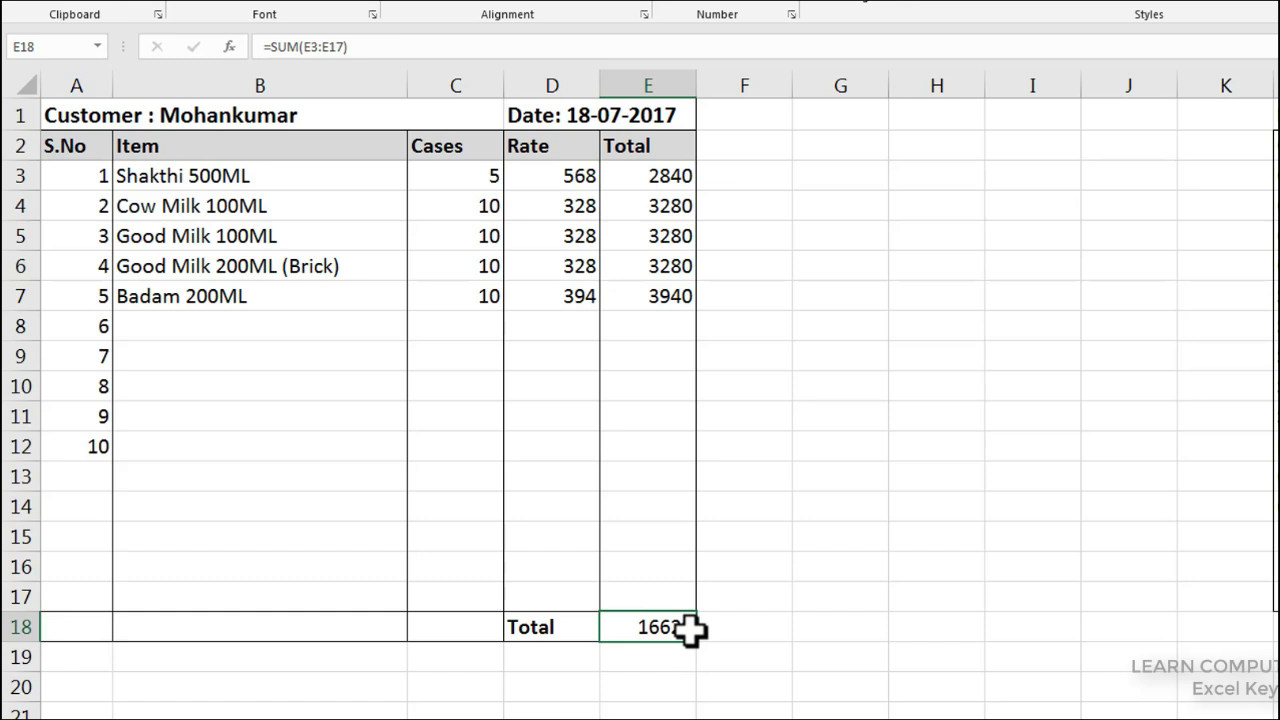
pyautogui.moveTo(691, 628); pyautogui.dragTo(662, 655)
pyautogui.click(652, 630)
pyautogui.hotkey('ctrl', 'z')
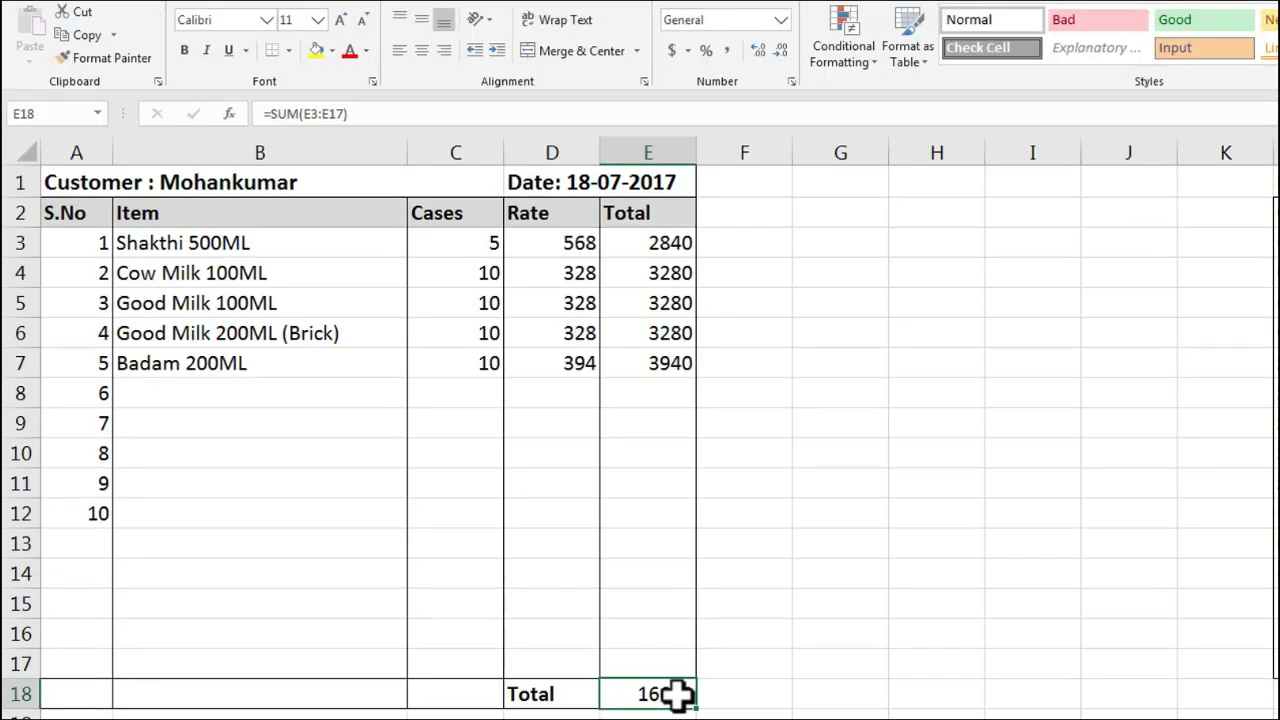
pyautogui.hotkey('ctrl', '[')
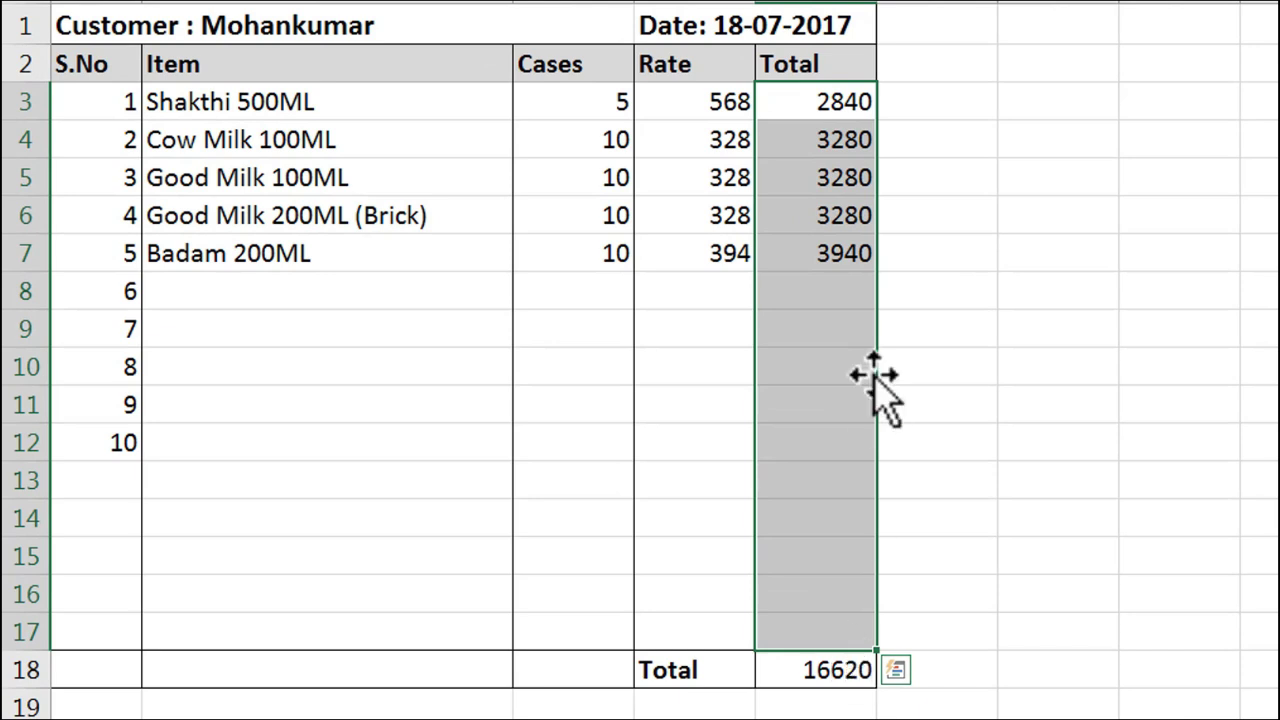
pyautogui.click(826, 290)
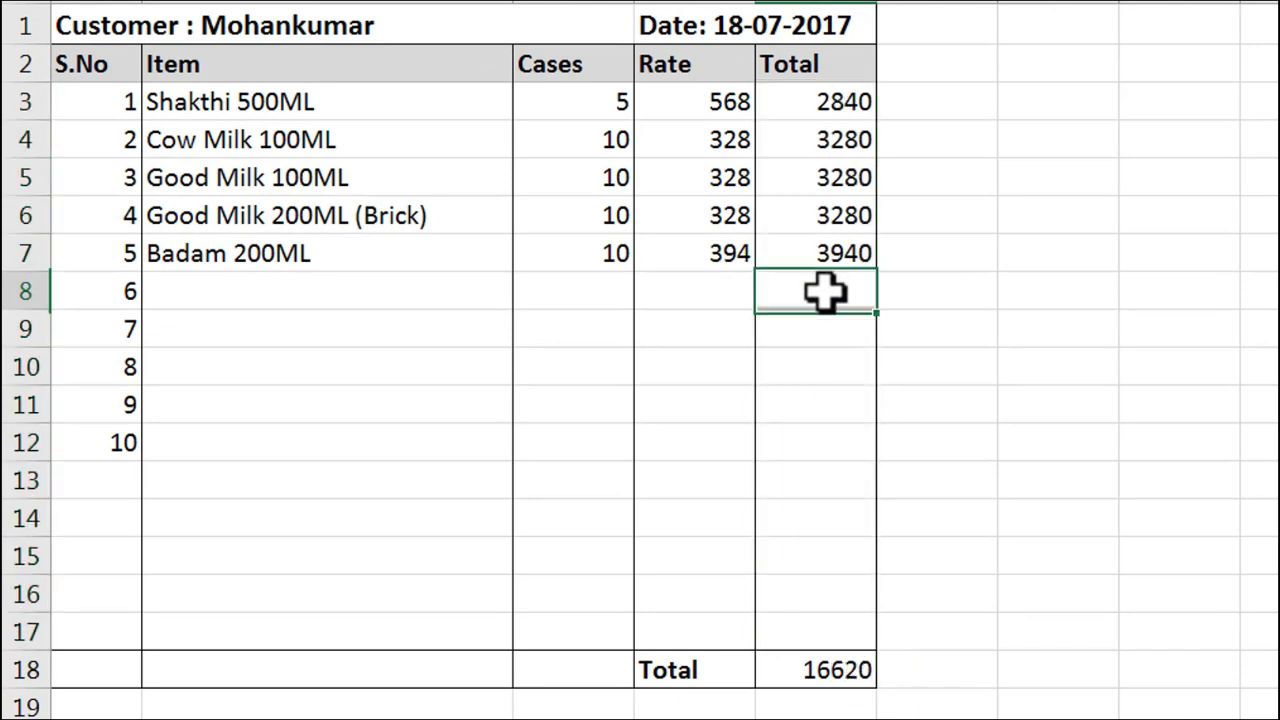
pyautogui.click(805, 140)
pyautogui.click(812, 102)
pyautogui.click(818, 140)
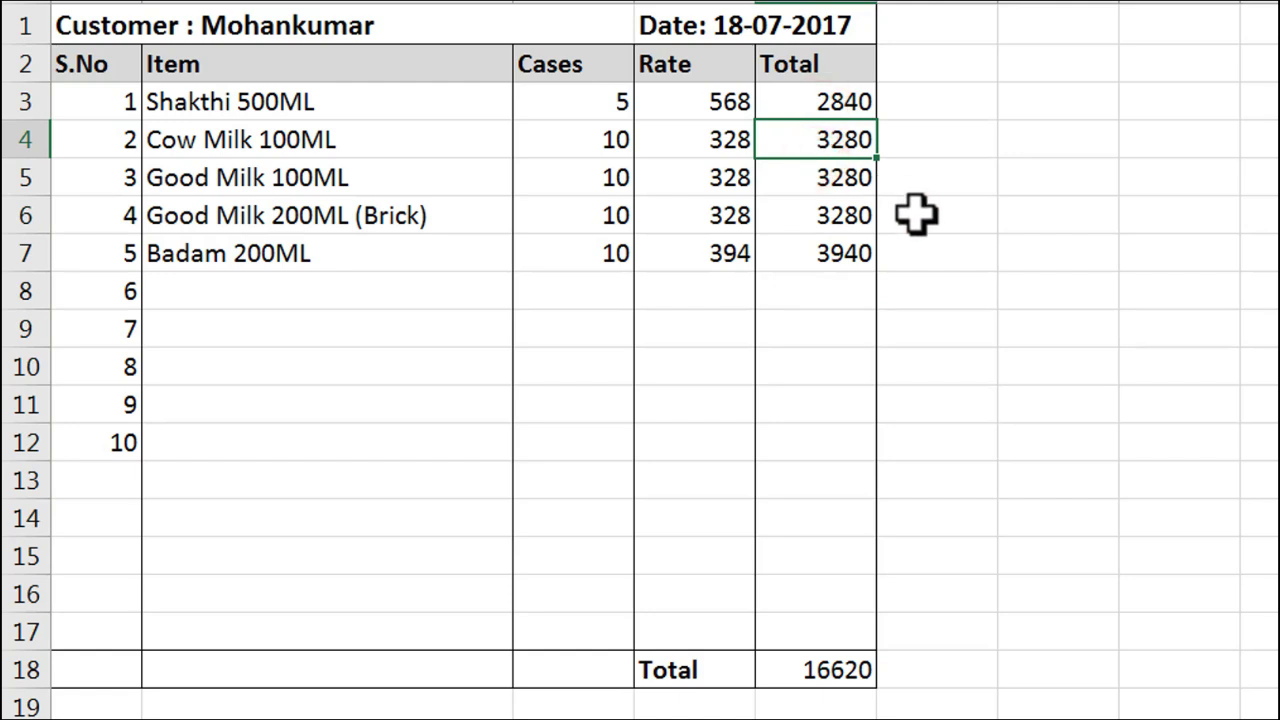
pyautogui.hotkey('ctrl', 'Down')
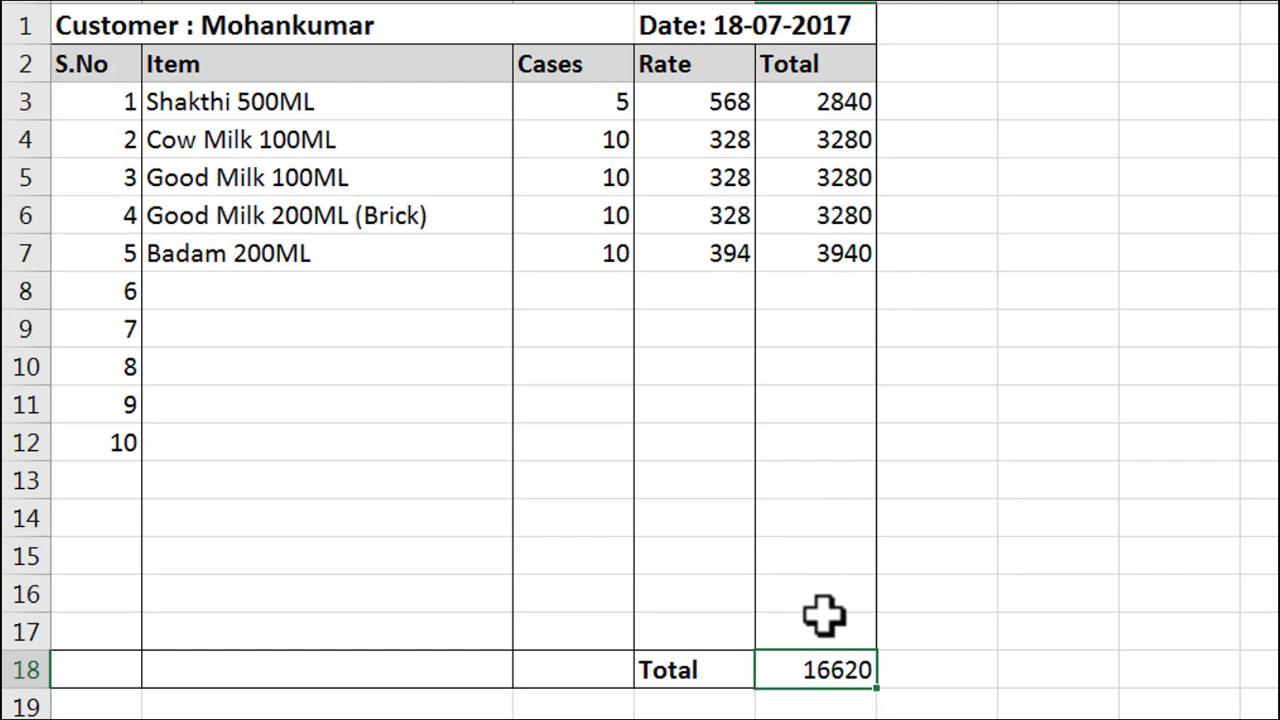
pyautogui.click(832, 176)
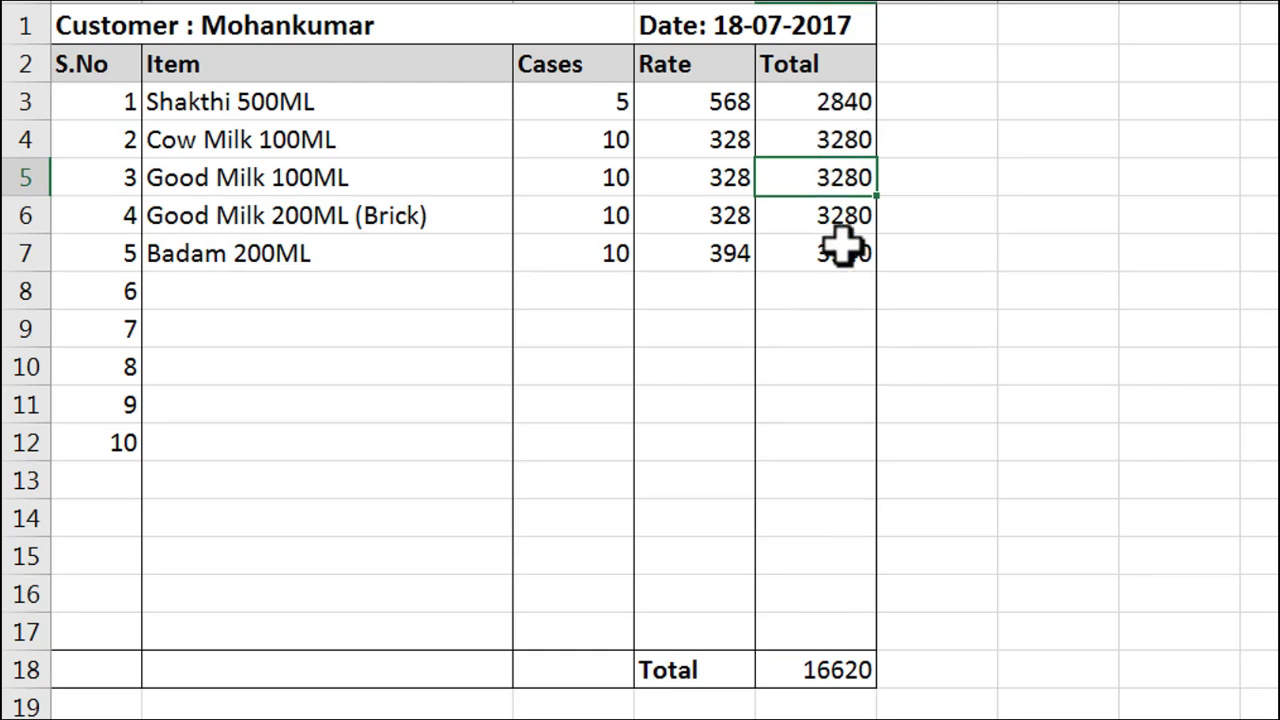
pyautogui.click(812, 676)
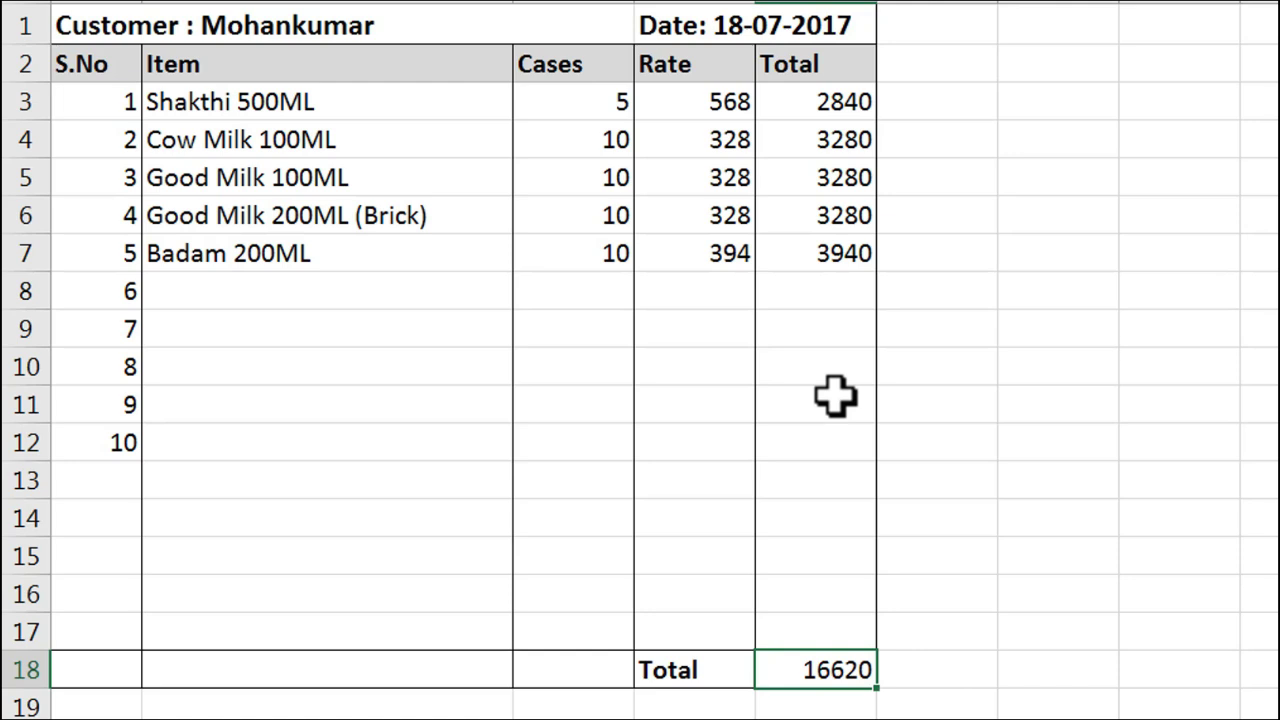
pyautogui.hotkey('ctrl', '[')
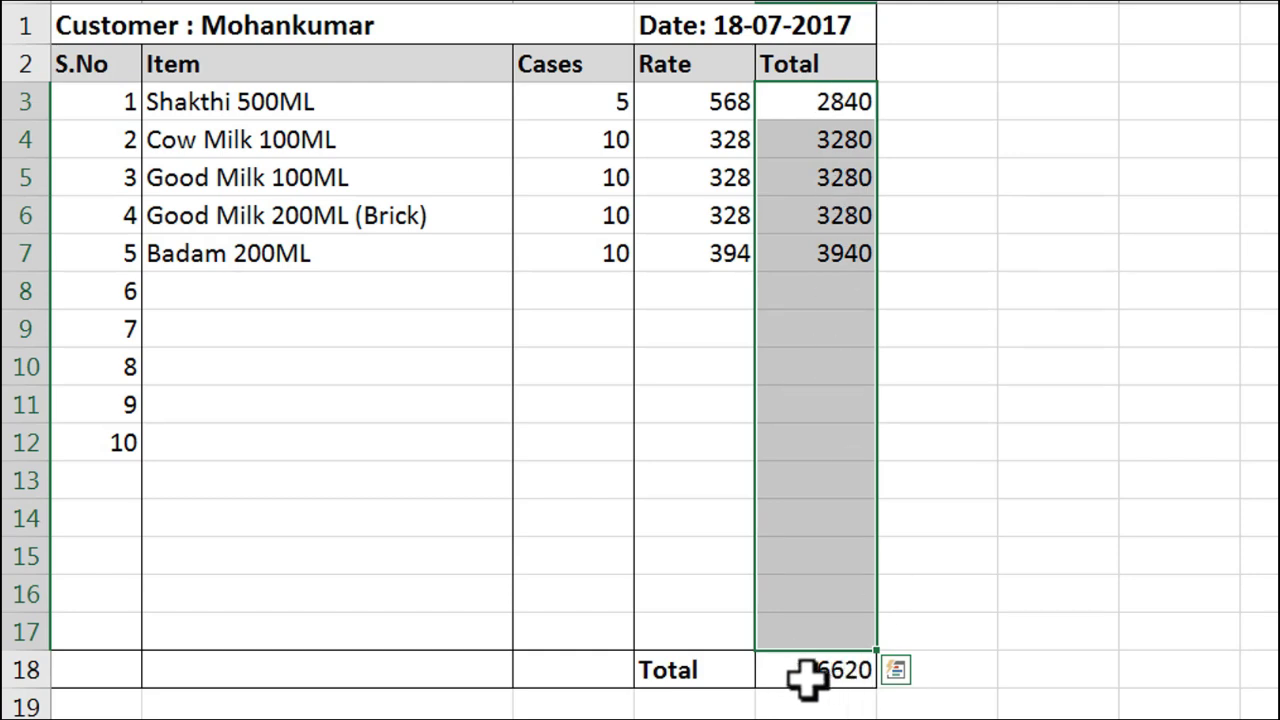
pyautogui.click(843, 181)
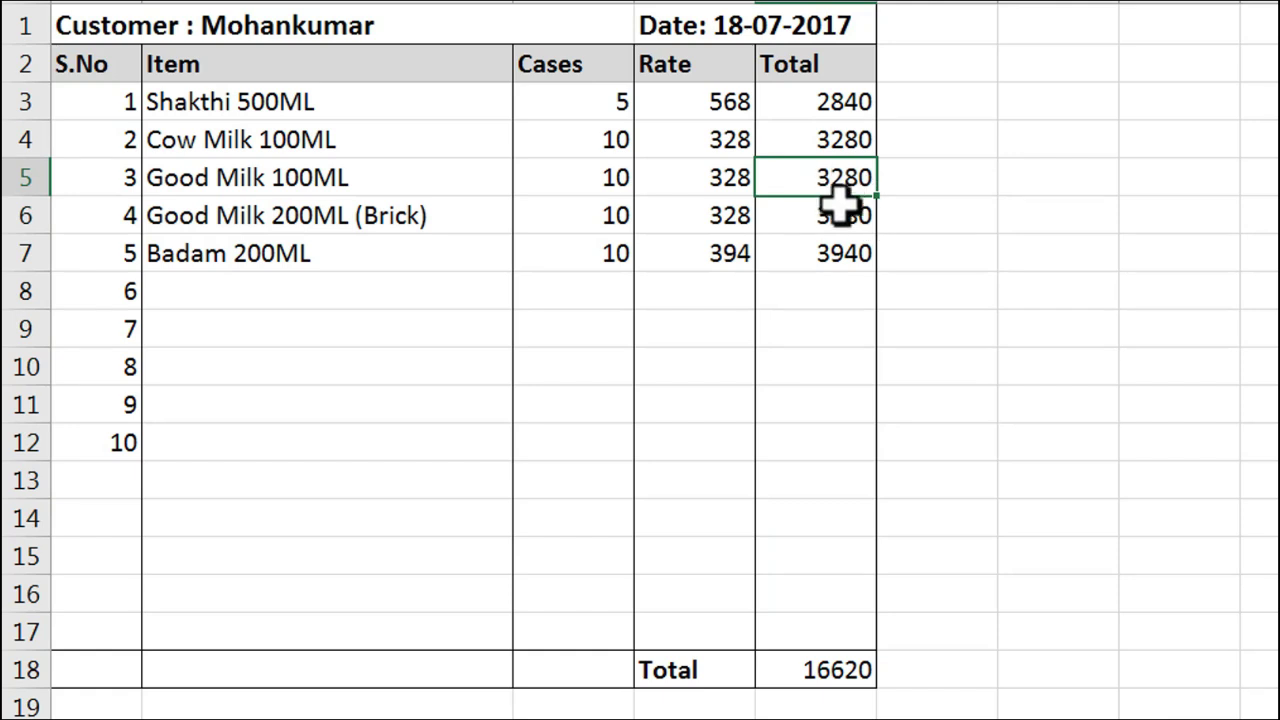
pyautogui.hotkey('ctrl', 'Down')
pyautogui.hotkey('ctrl', 'Down')
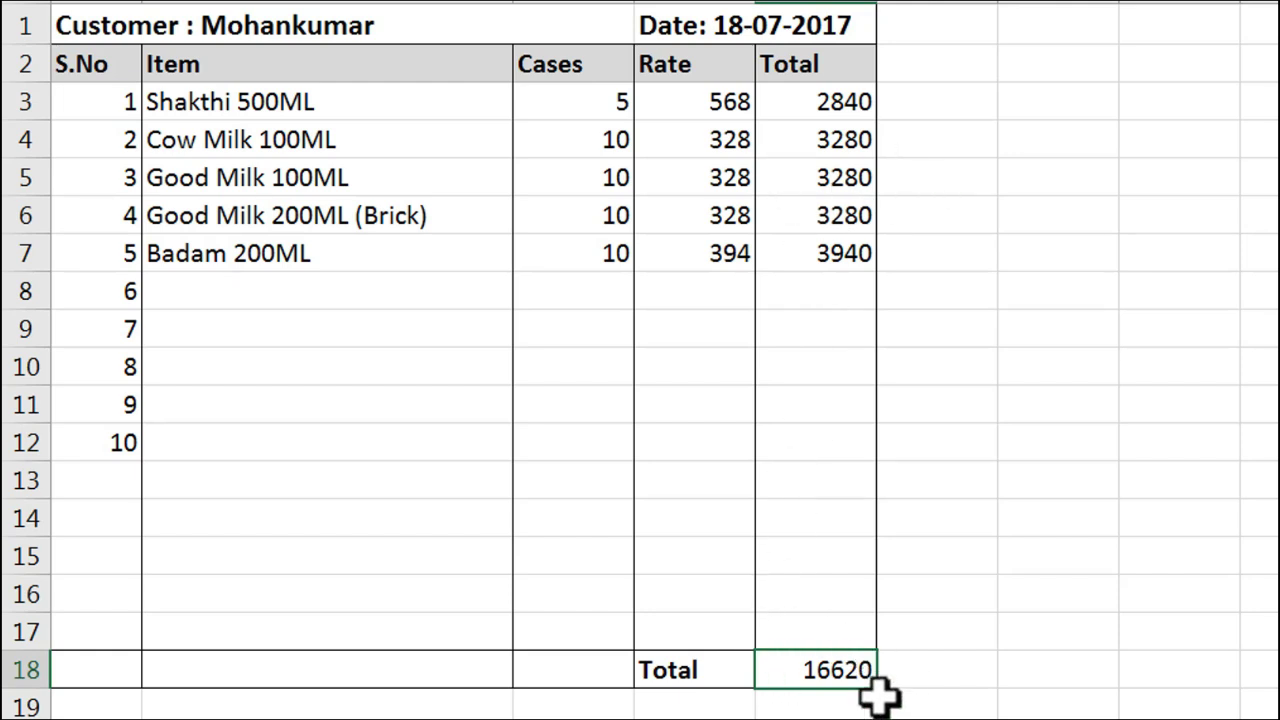
pyautogui.click(845, 175)
pyautogui.click(840, 670)
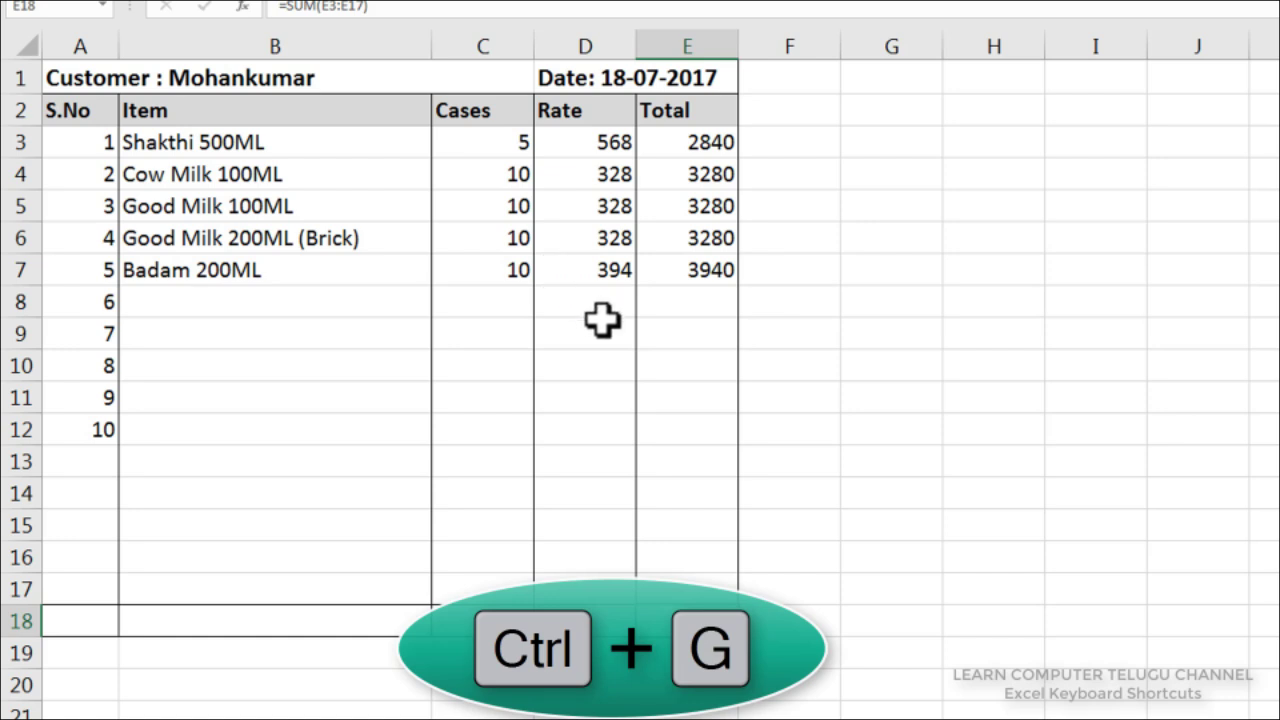
pyautogui.hotkey('ctrl', 'g')
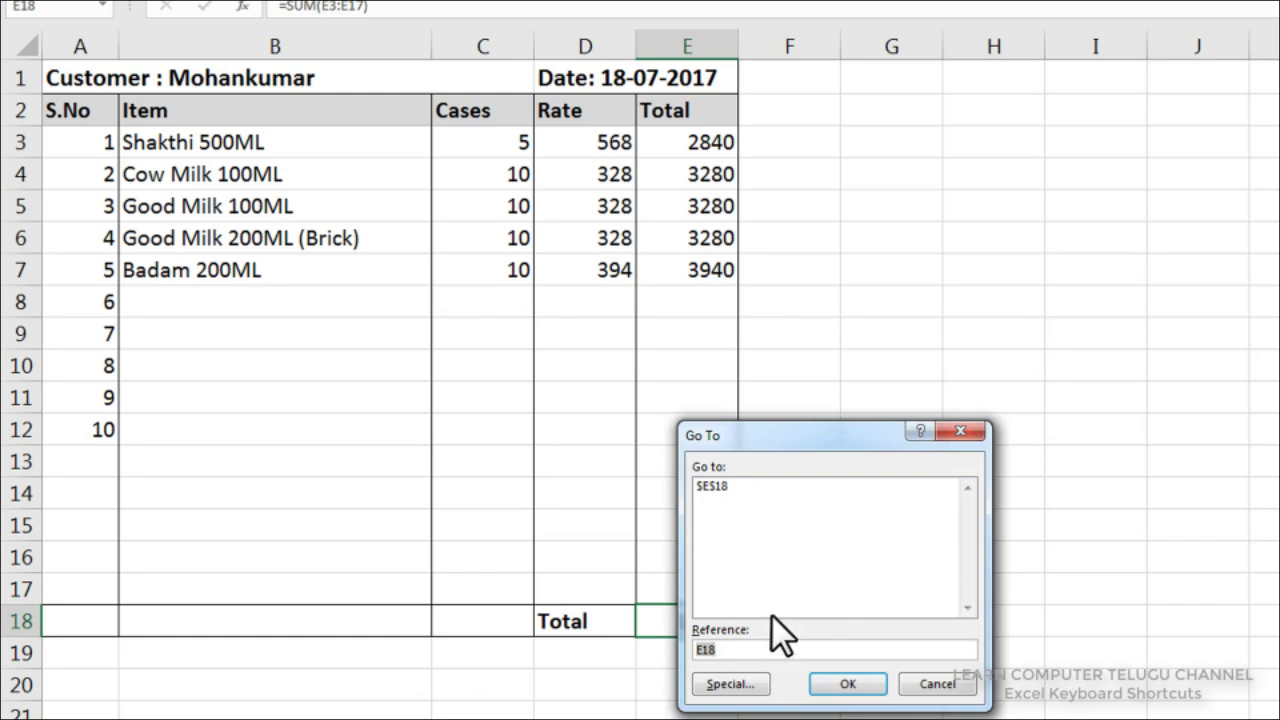
pyautogui.click(935, 684)
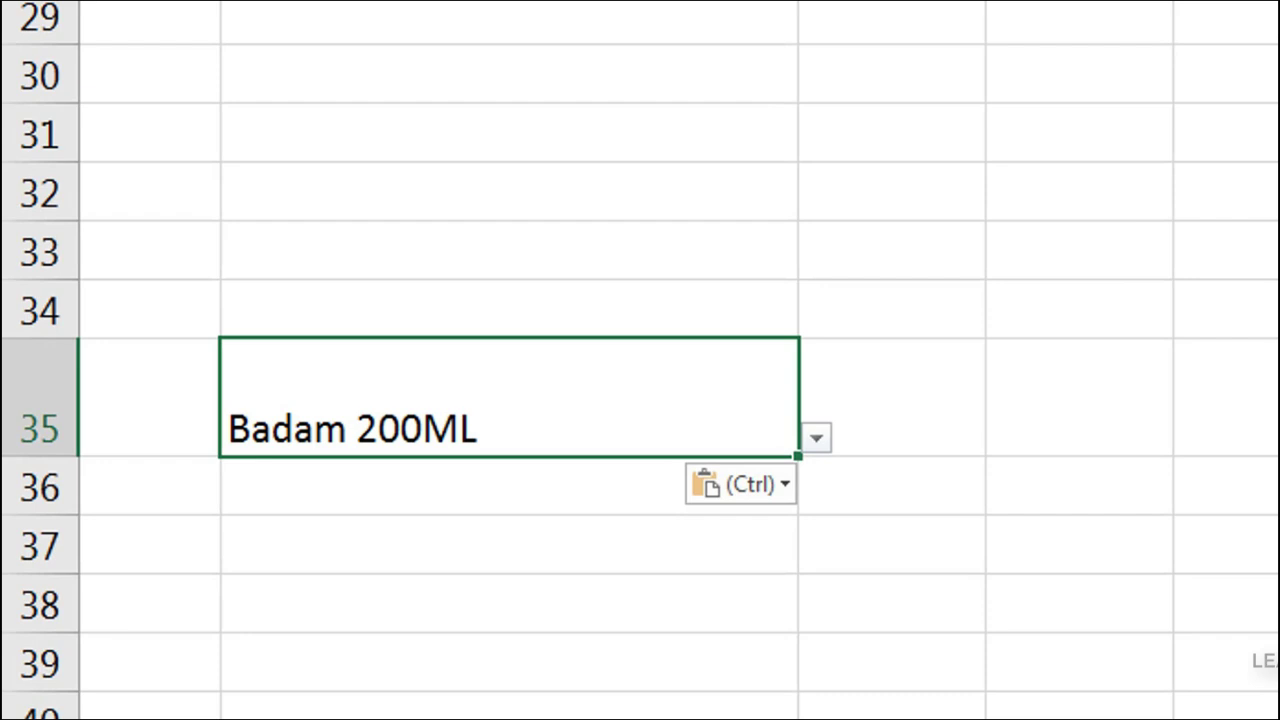
# - Dismiss the paste options and centre Badam 200ML horizontally
pyautogui.press('Escape')
pyautogui.hotkey('alt', 'h')
pyautogui.press('a')
pyautogui.press('c')
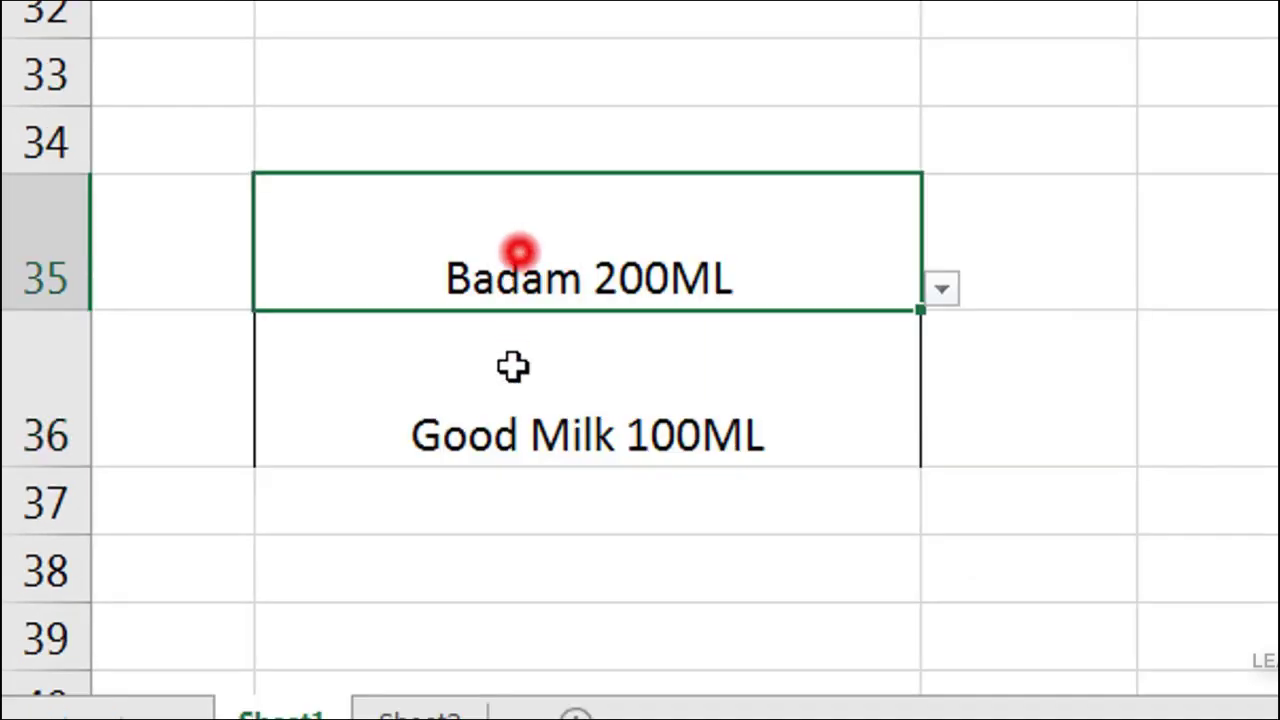
# - Select Badam 200ML and Good Milk 100ML and try left, then right alignment
pyautogui.moveTo(517, 254); pyautogui.dragTo(511, 417)
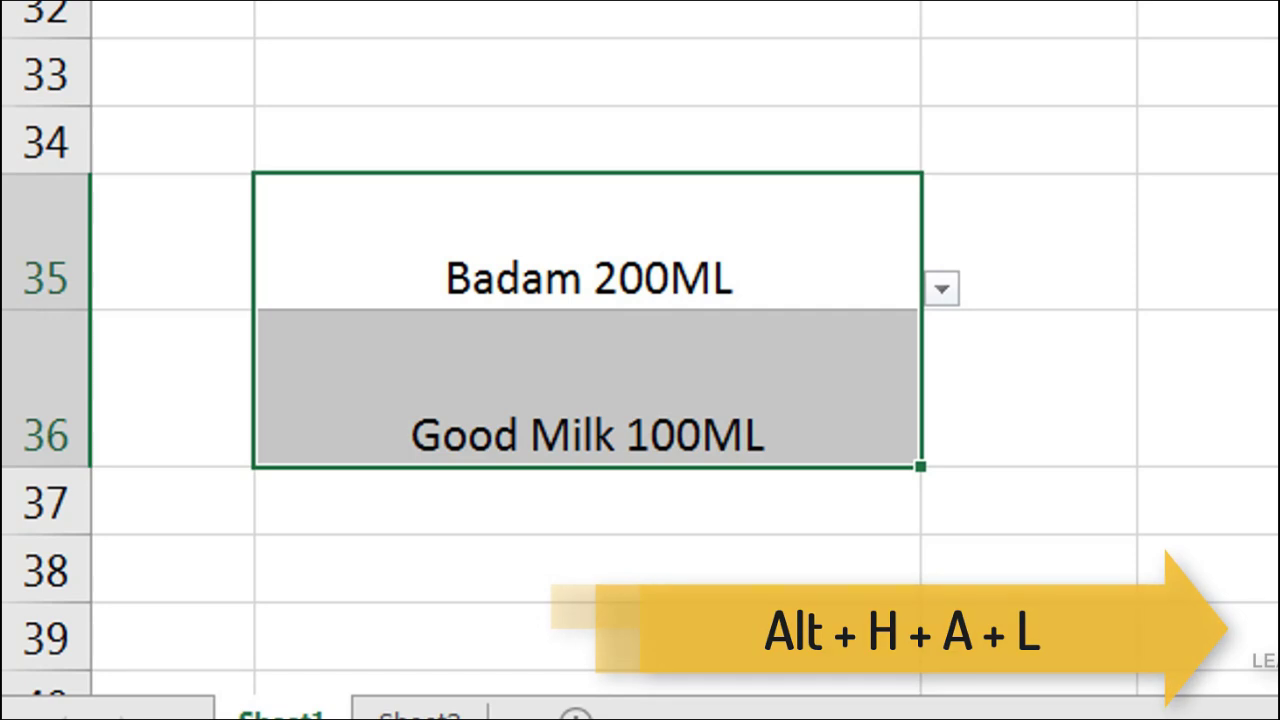
pyautogui.hotkey('alt', 'h')
pyautogui.press('a')
pyautogui.press('l')
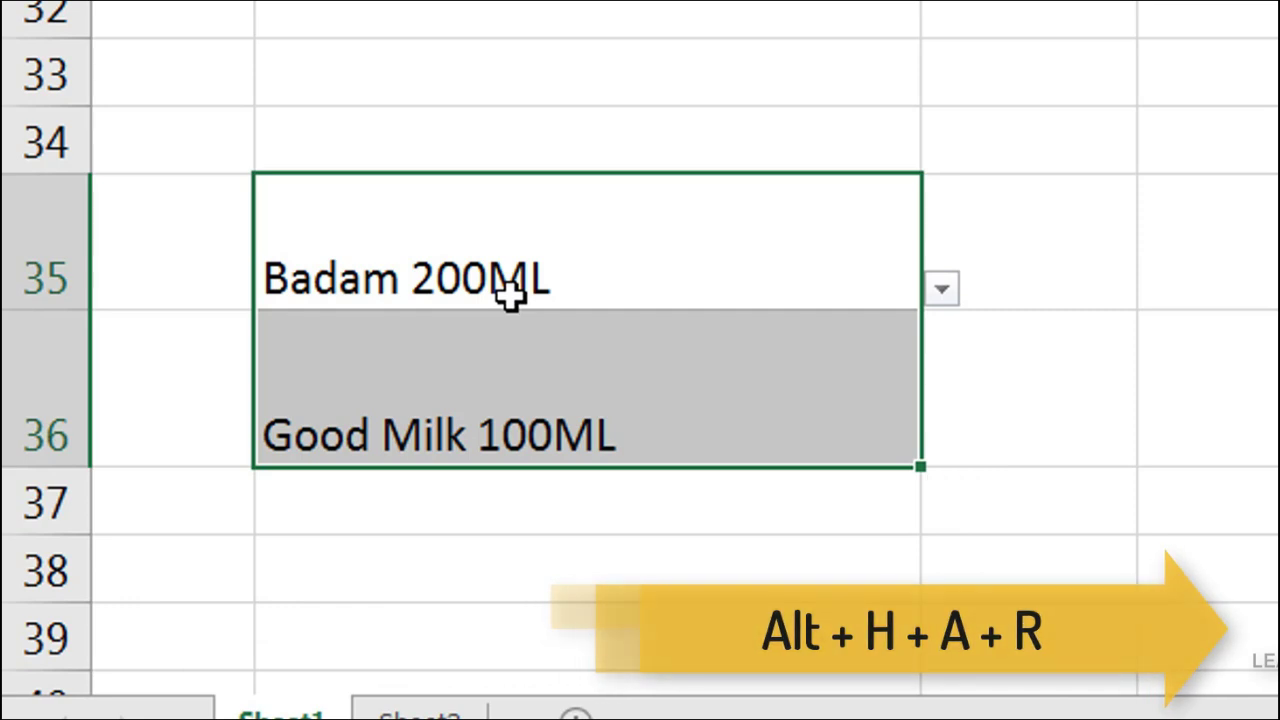
pyautogui.hotkey('alt', 'h')
pyautogui.press('a')
pyautogui.press('r')
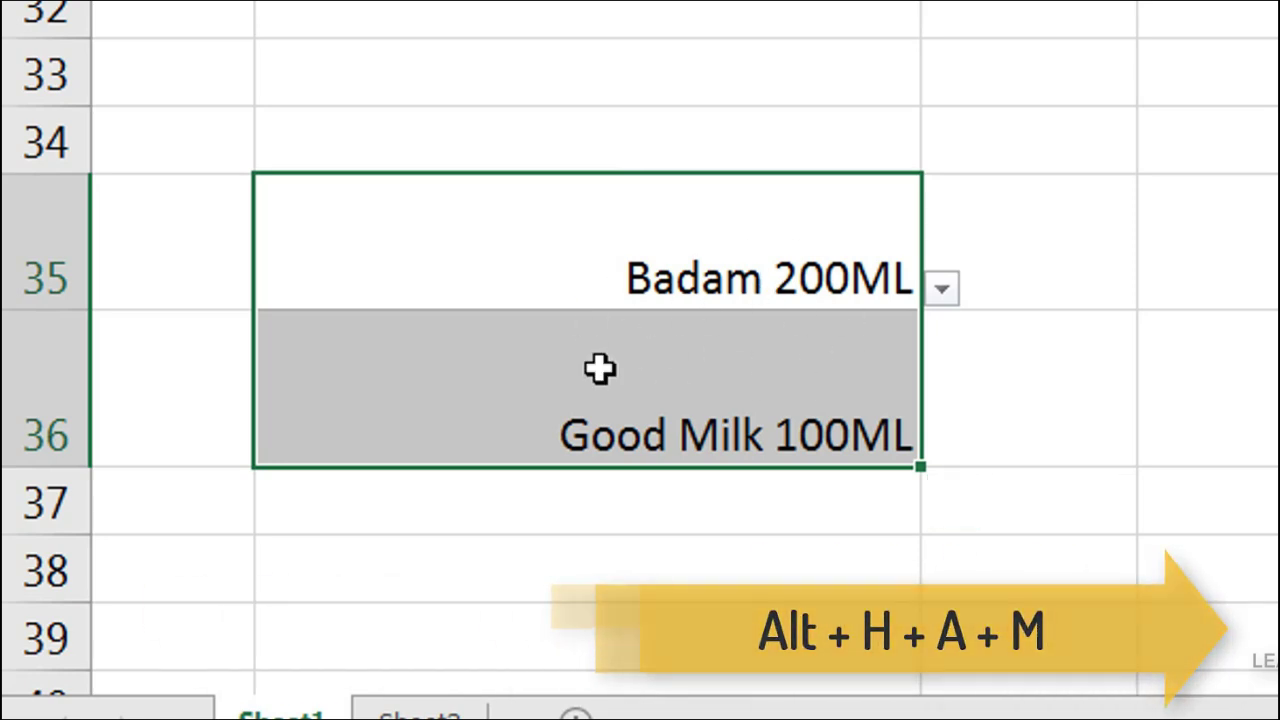
# - Middle-align both product names vertically and centre them horizontally
pyautogui.hotkey('alt', 'h')
pyautogui.press('a')
pyautogui.press('m')
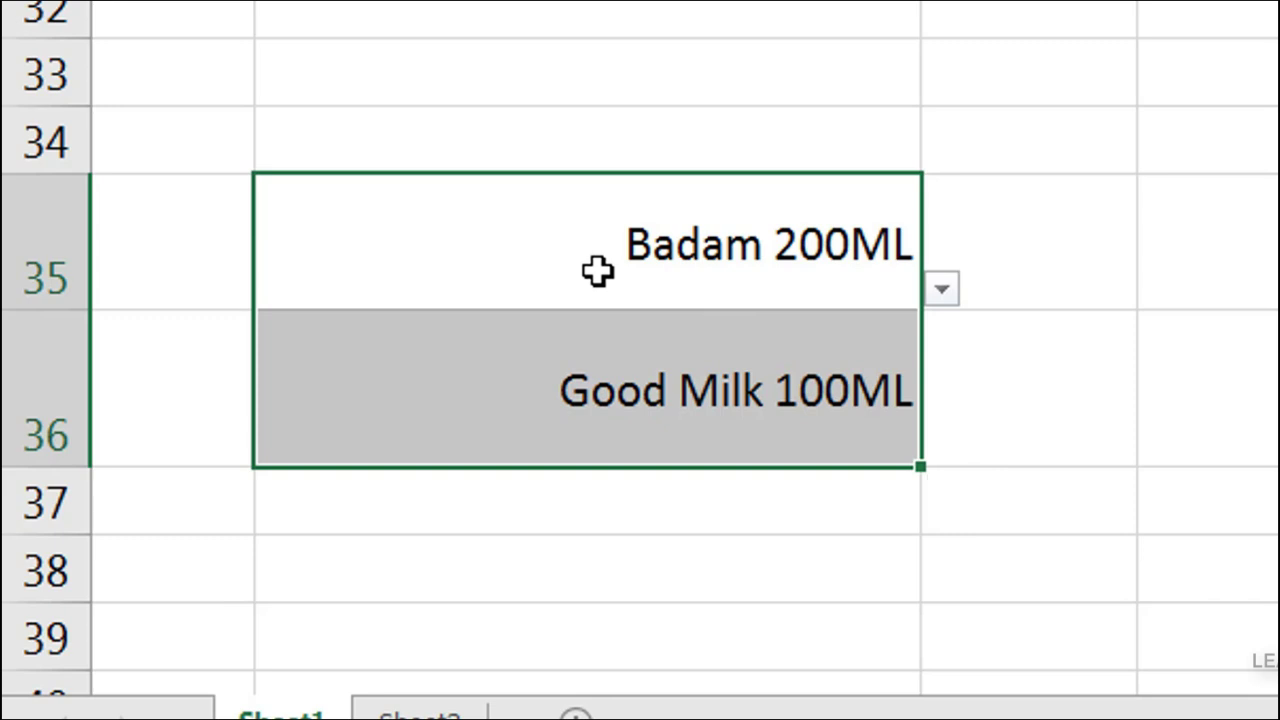
pyautogui.hotkey('alt', 'h')
pyautogui.press('a')
pyautogui.press('c')
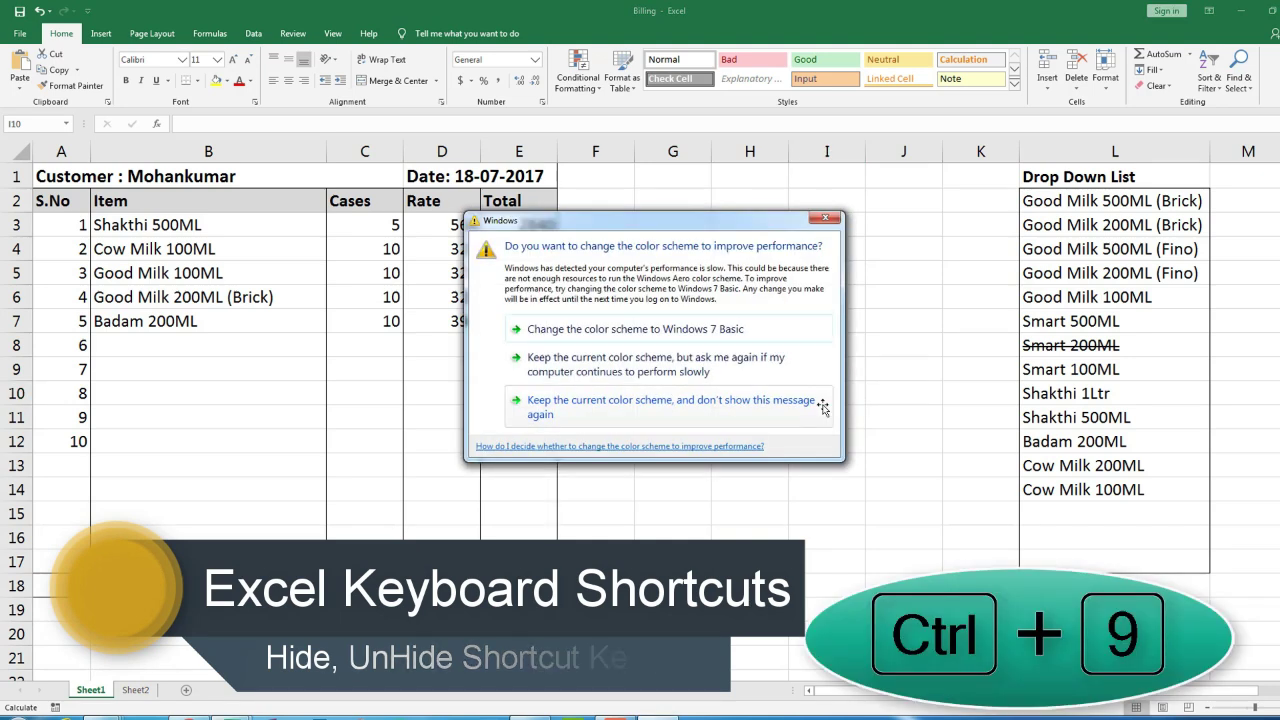
# - Dismiss the colour-scheme prompt and select heading row 1 with the customer and date
pyautogui.click(826, 417)
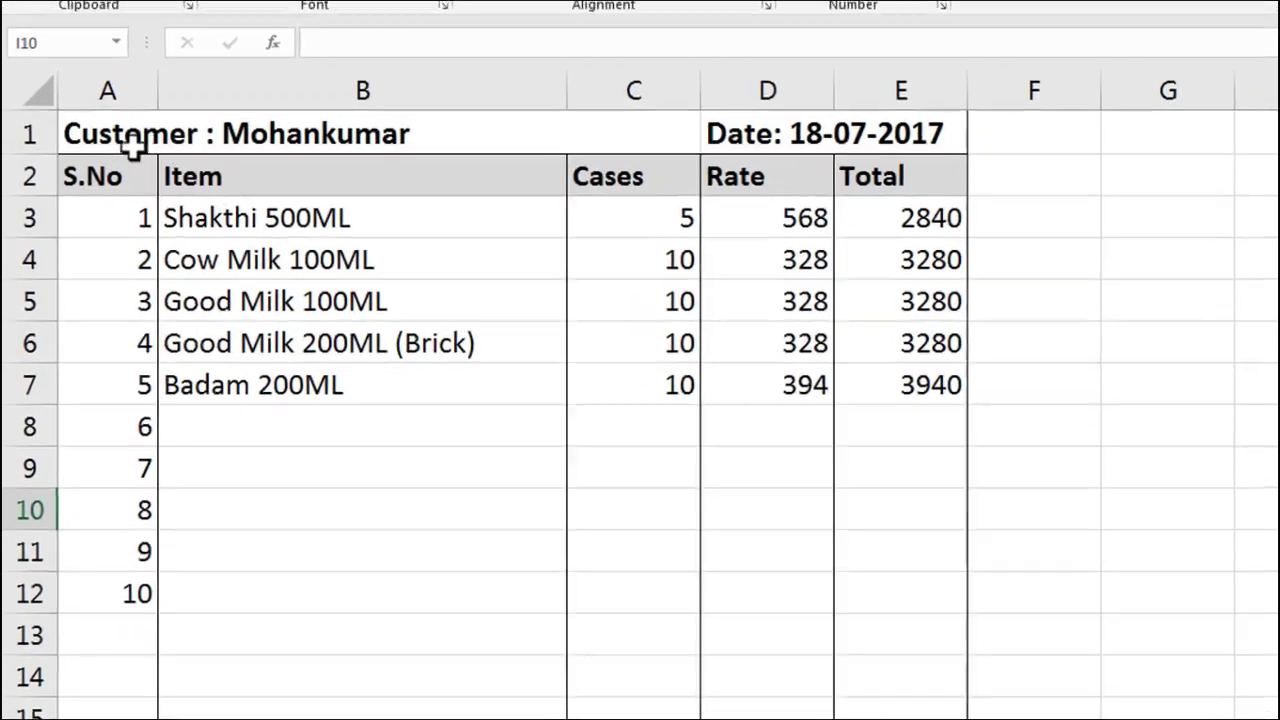
pyautogui.moveTo(134, 134); pyautogui.dragTo(1275, 136)
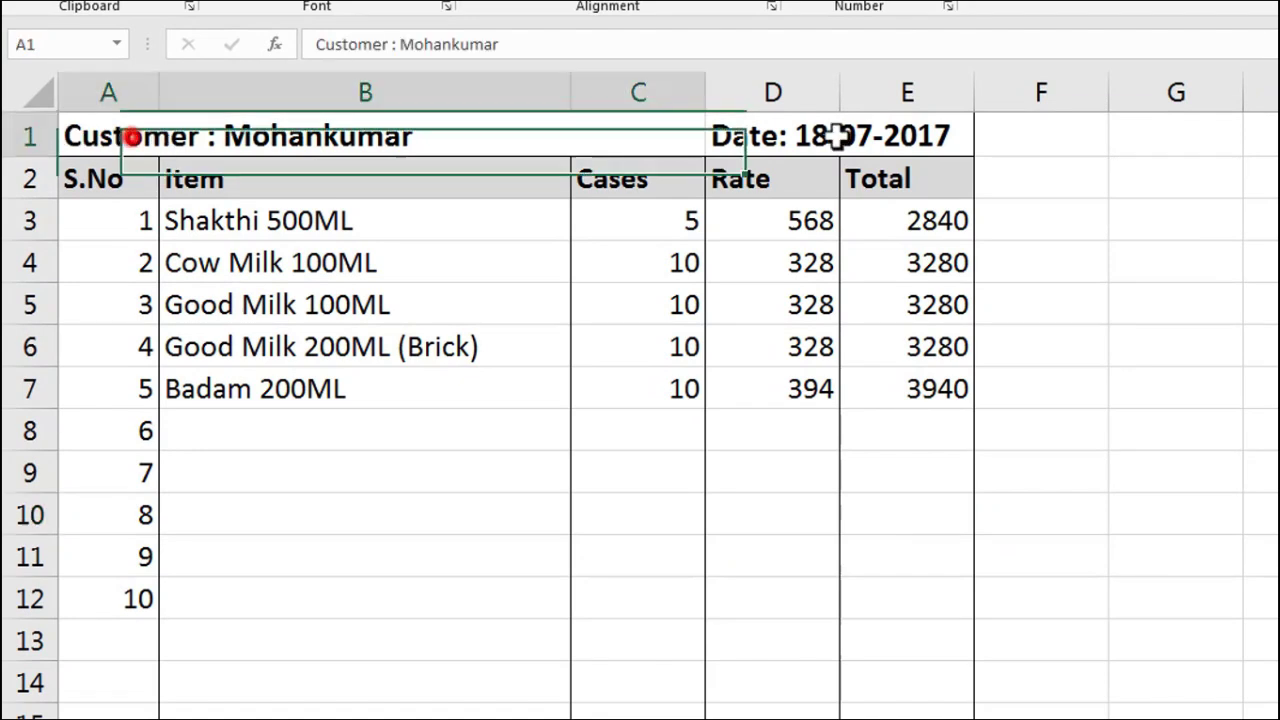
pyautogui.click(1249, 191)
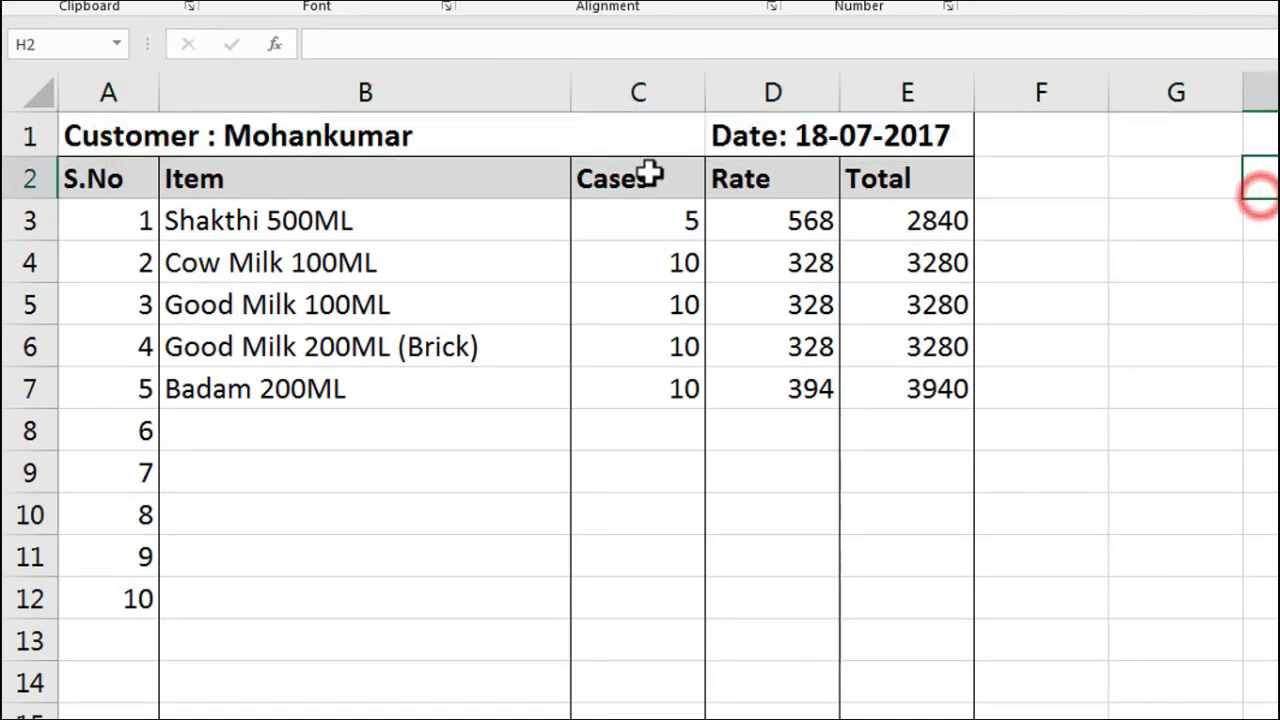
pyautogui.click(385, 140)
pyautogui.click(1025, 137)
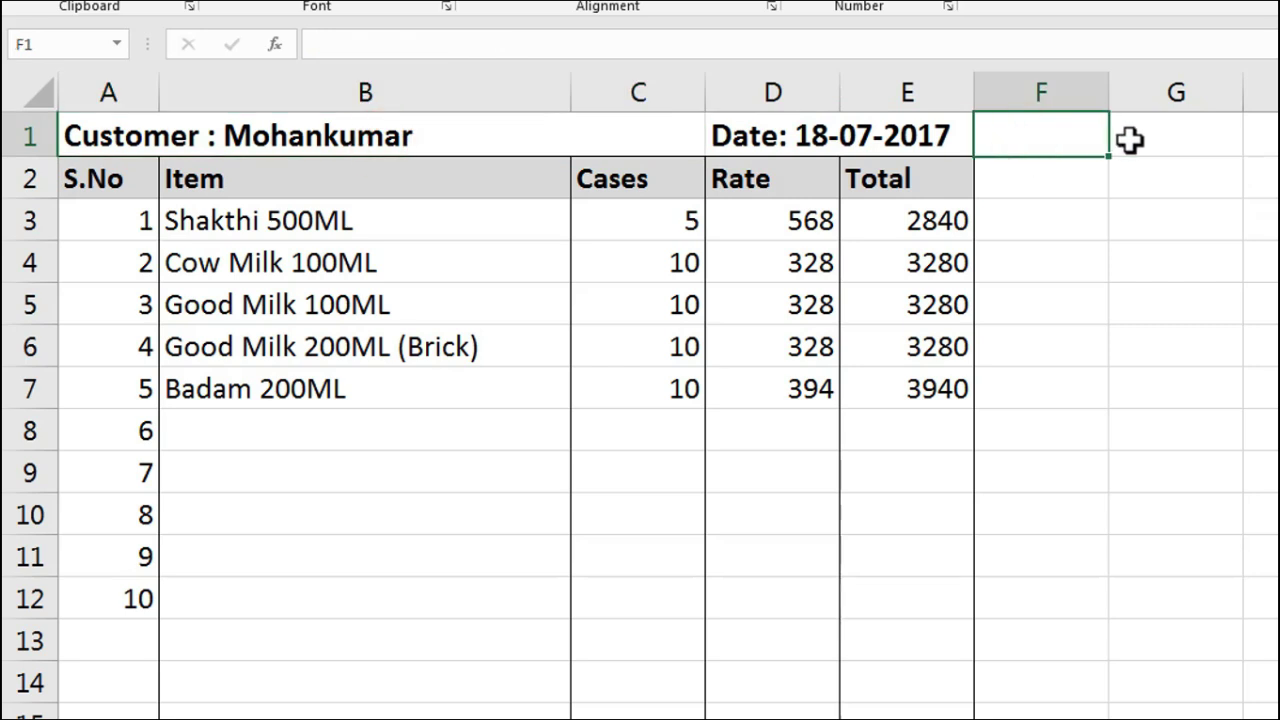
# - Unhide row 1 so the customer heading and Date: 18-07-2017 show again
pyautogui.scroll(-1, 1129, 140)
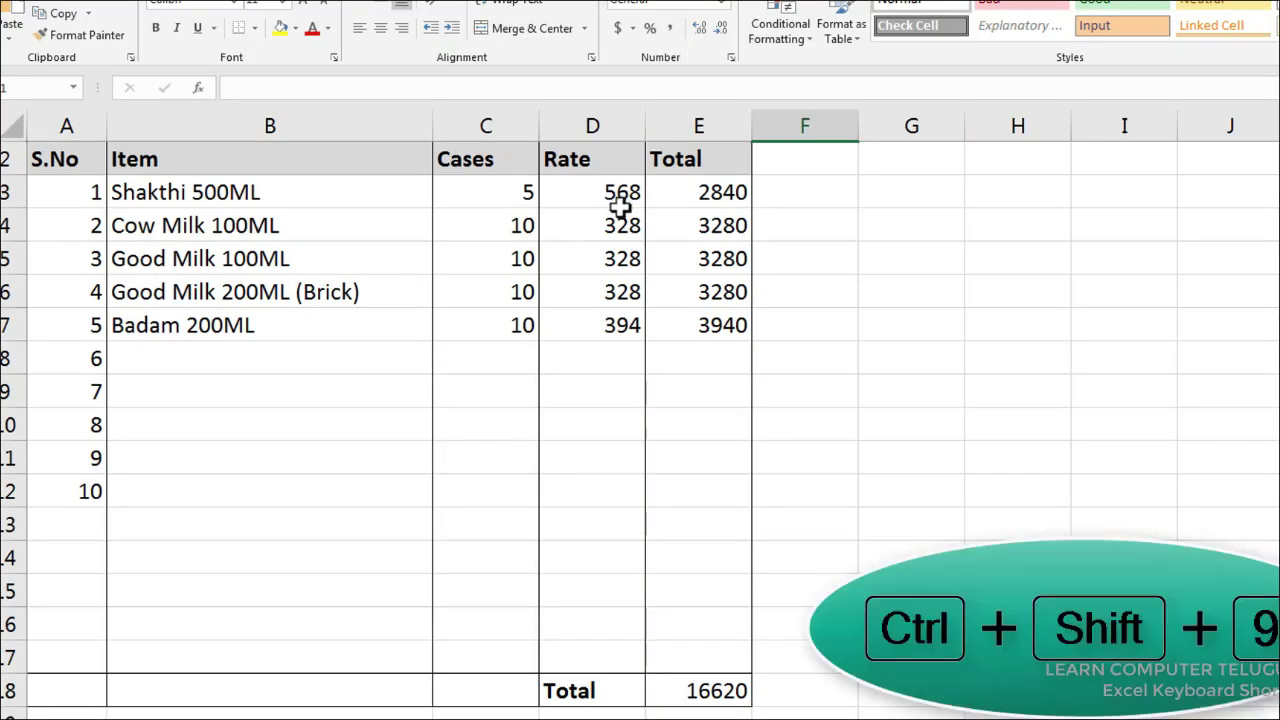
pyautogui.hotkey('ctrl', 'shift', '9')
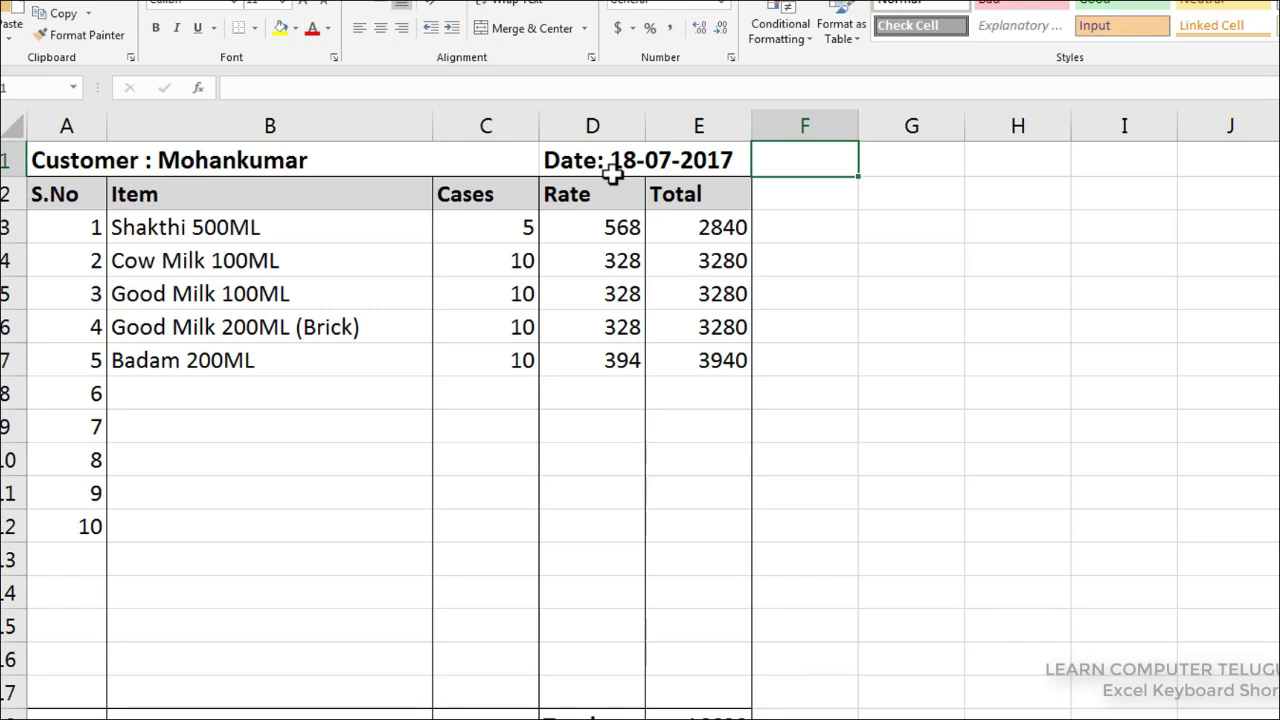
pyautogui.hotkey('ctrl', '0')
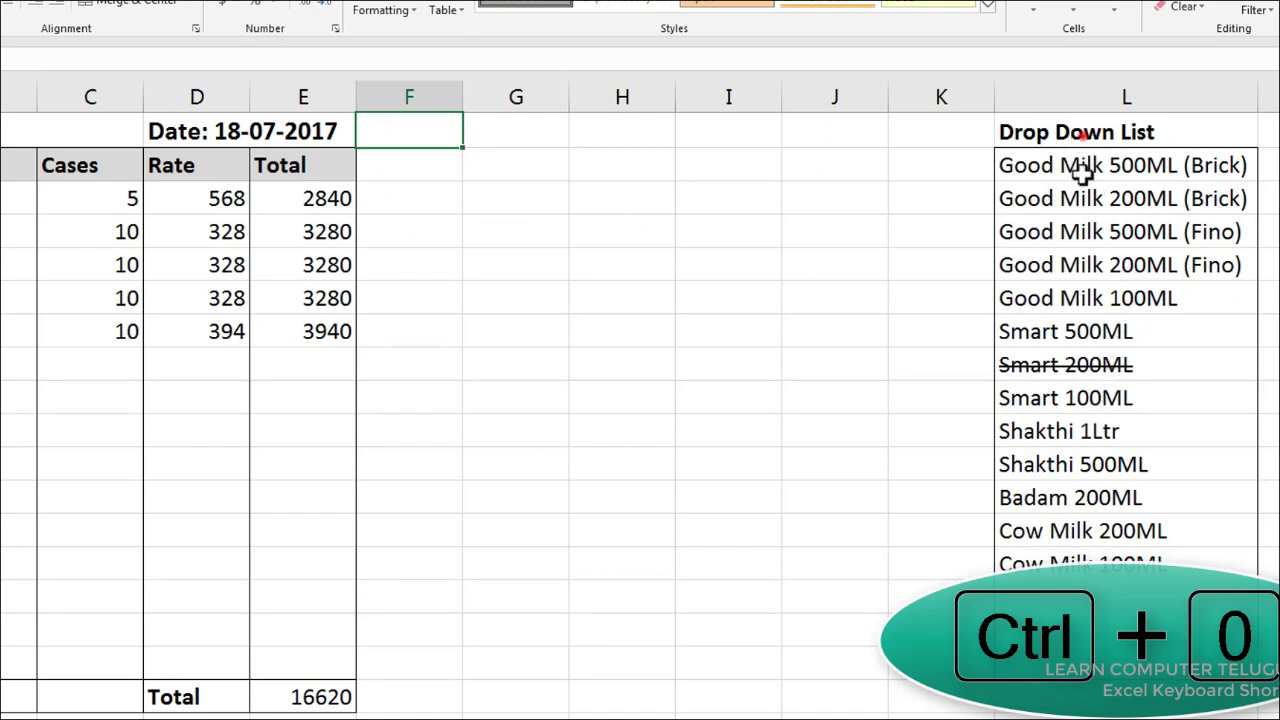
# - Hide column L's Drop Down List entries with Ctrl+0, then unhide column L with Ctrl+Shift+0
pyautogui.moveTo(1082, 135); pyautogui.dragTo(1080, 670)
pyautogui.click(1123, 466)
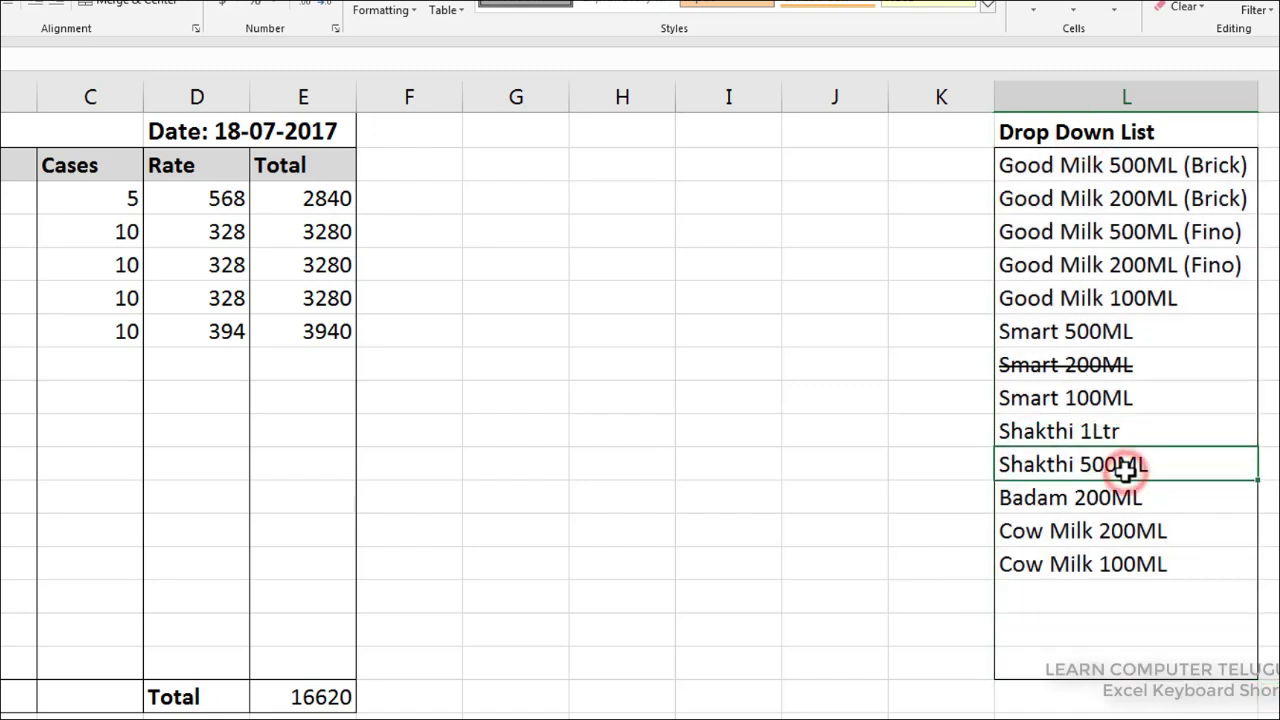
pyautogui.click(1072, 233)
pyautogui.click(1095, 368)
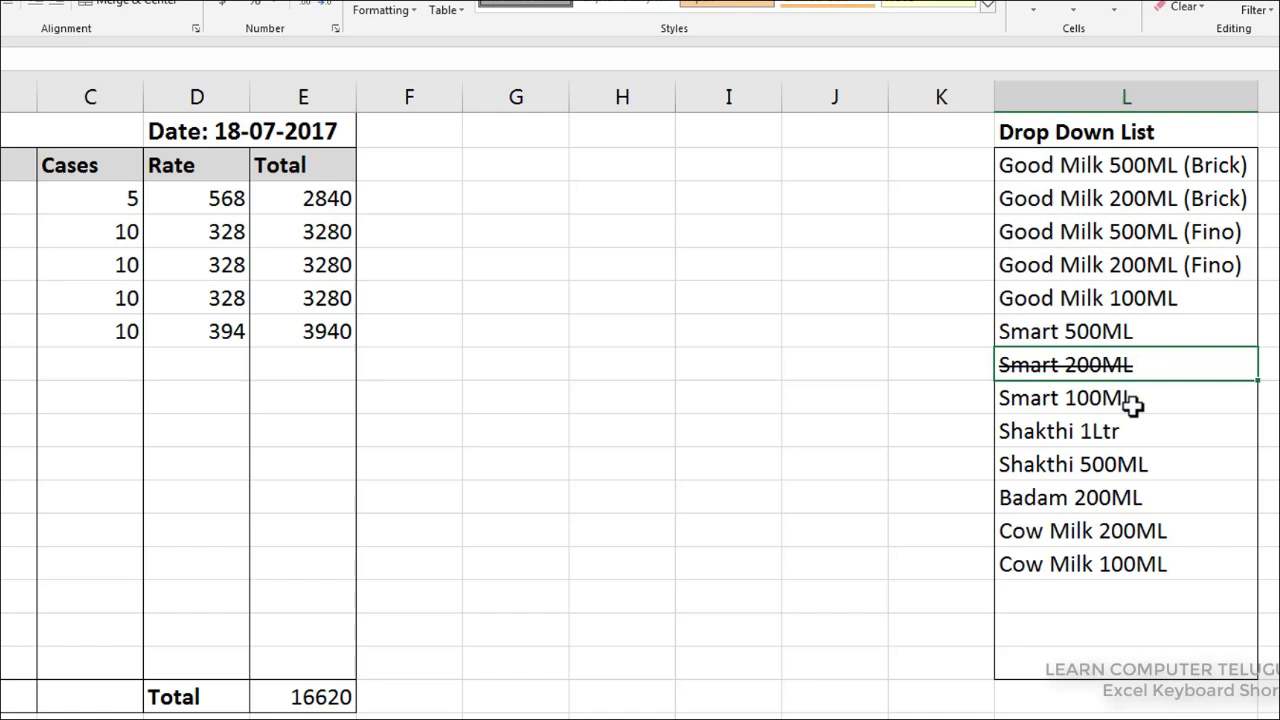
pyautogui.hotkey('ctrl', '0')
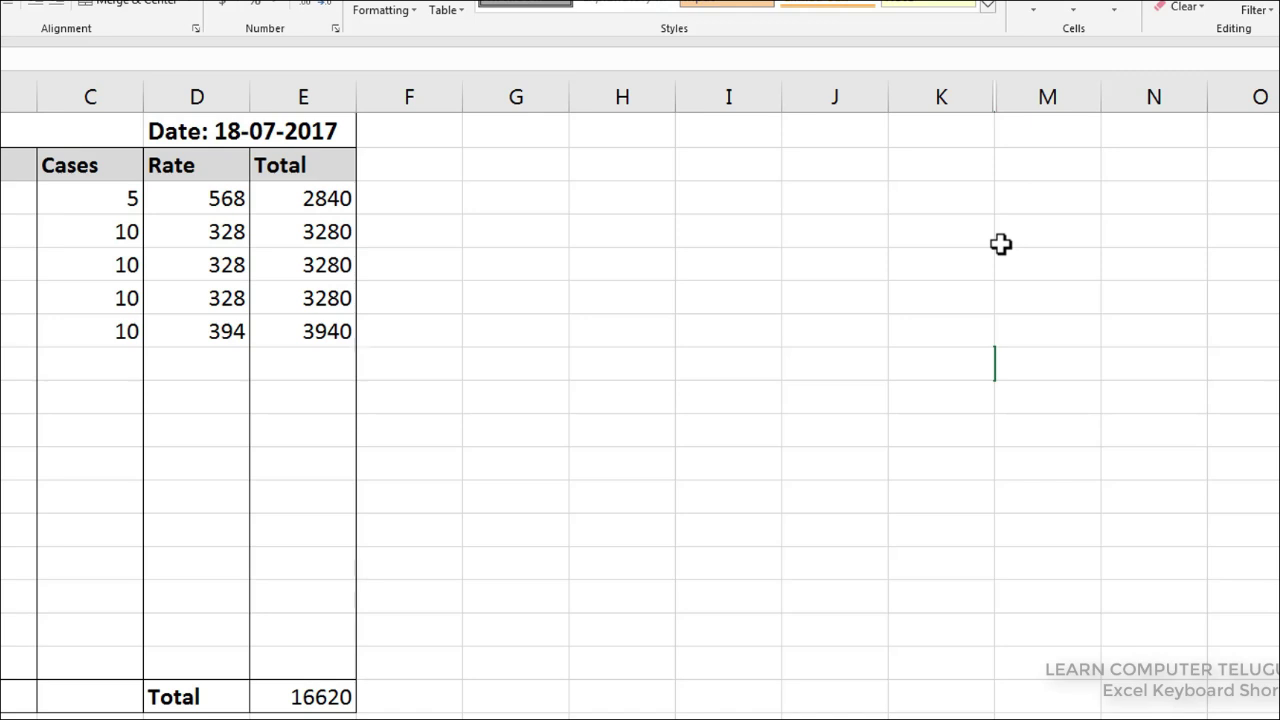
pyautogui.hotkey('ctrl', 'shift', '0')
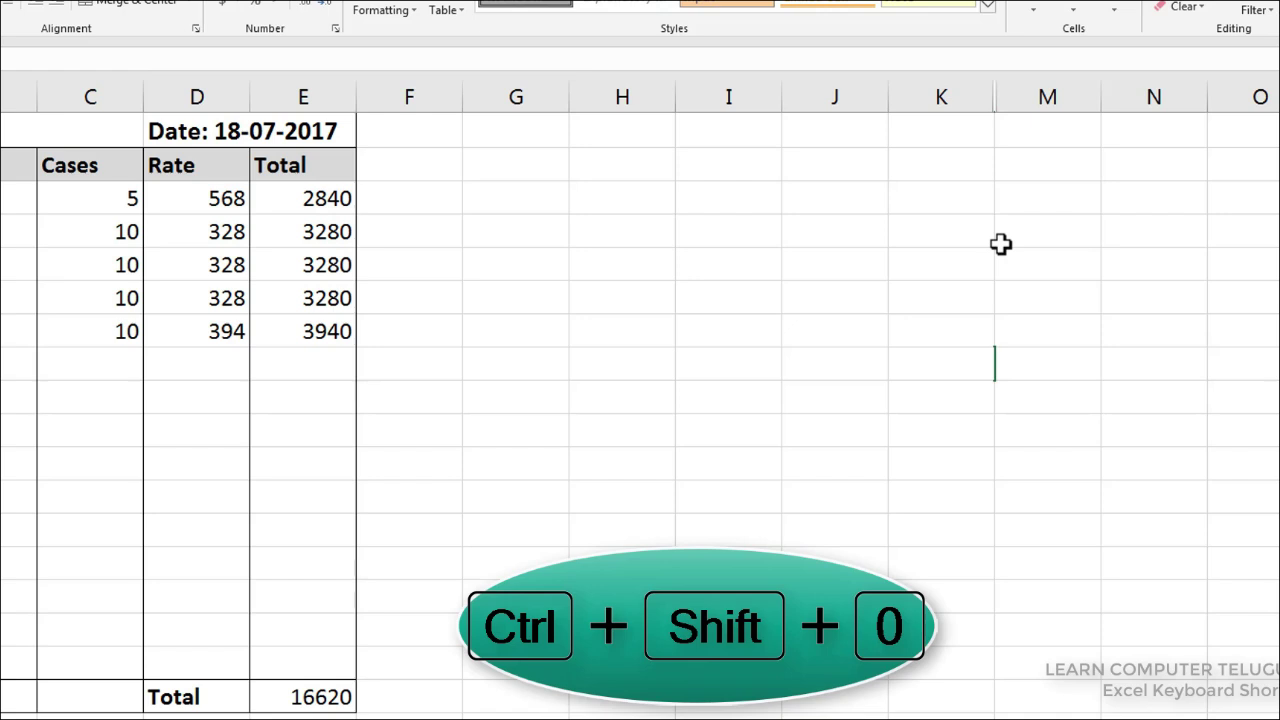
pyautogui.hotkey('ctrl', 'shift', '0')
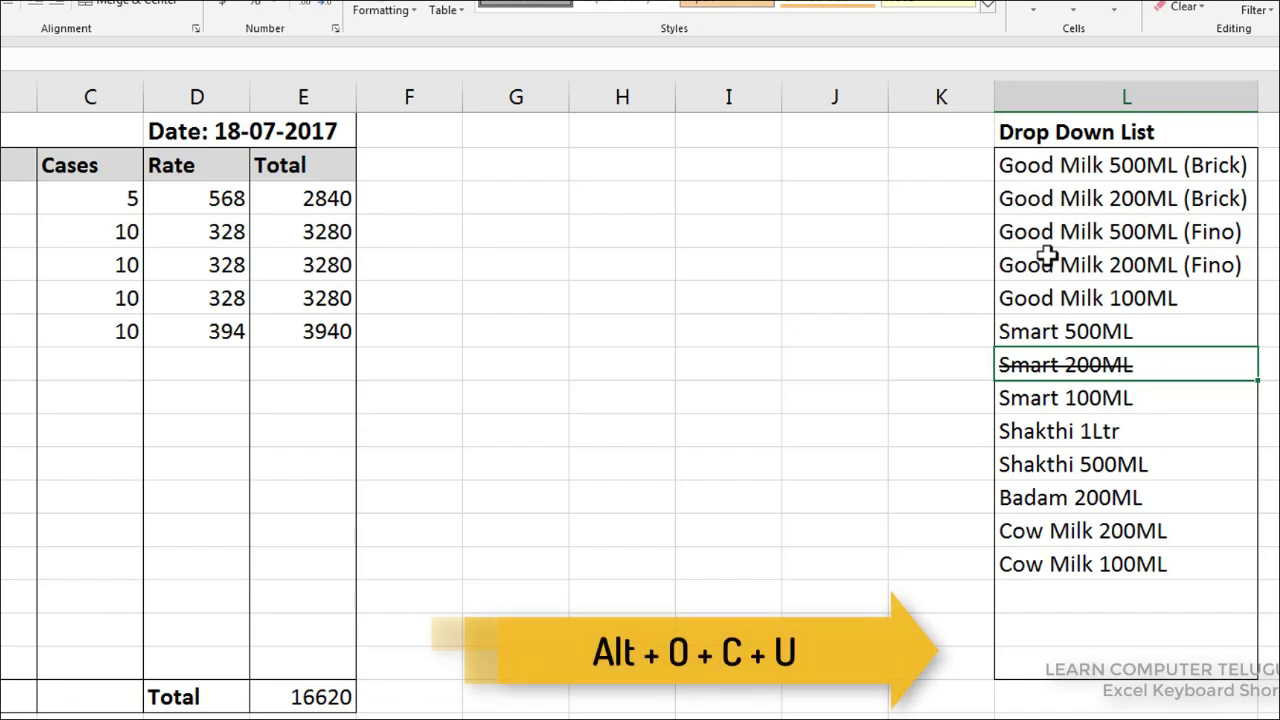
# - Pick Smart 500ML in the Drop Down List and toggle object display twice with Ctrl+6
pyautogui.click(1128, 330)
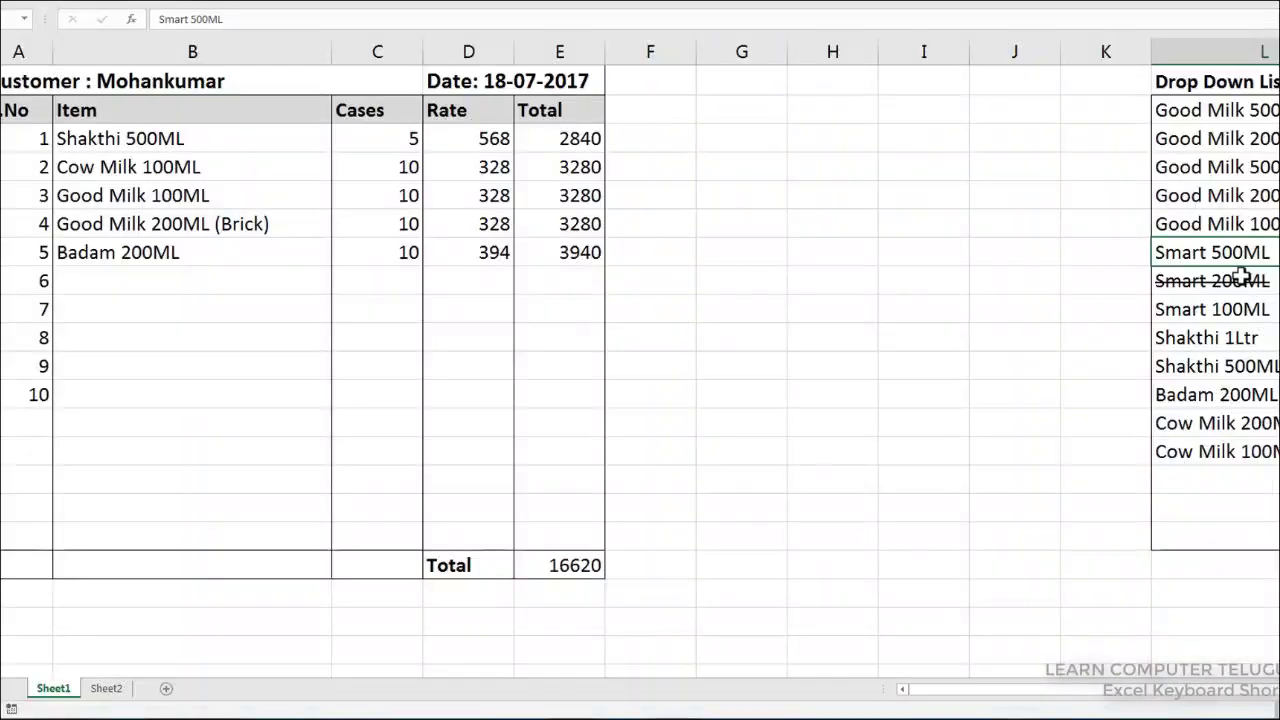
pyautogui.hotkey('ctrl', '6')
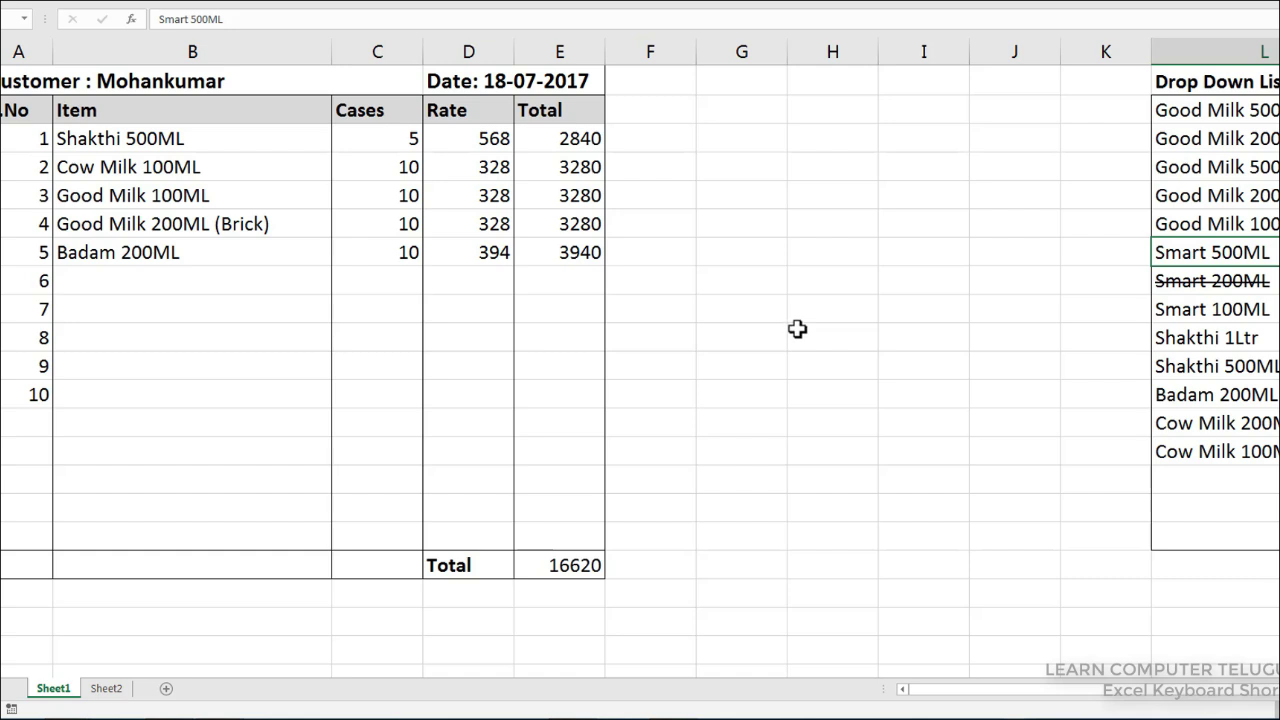
pyautogui.hotkey('ctrl', '6')
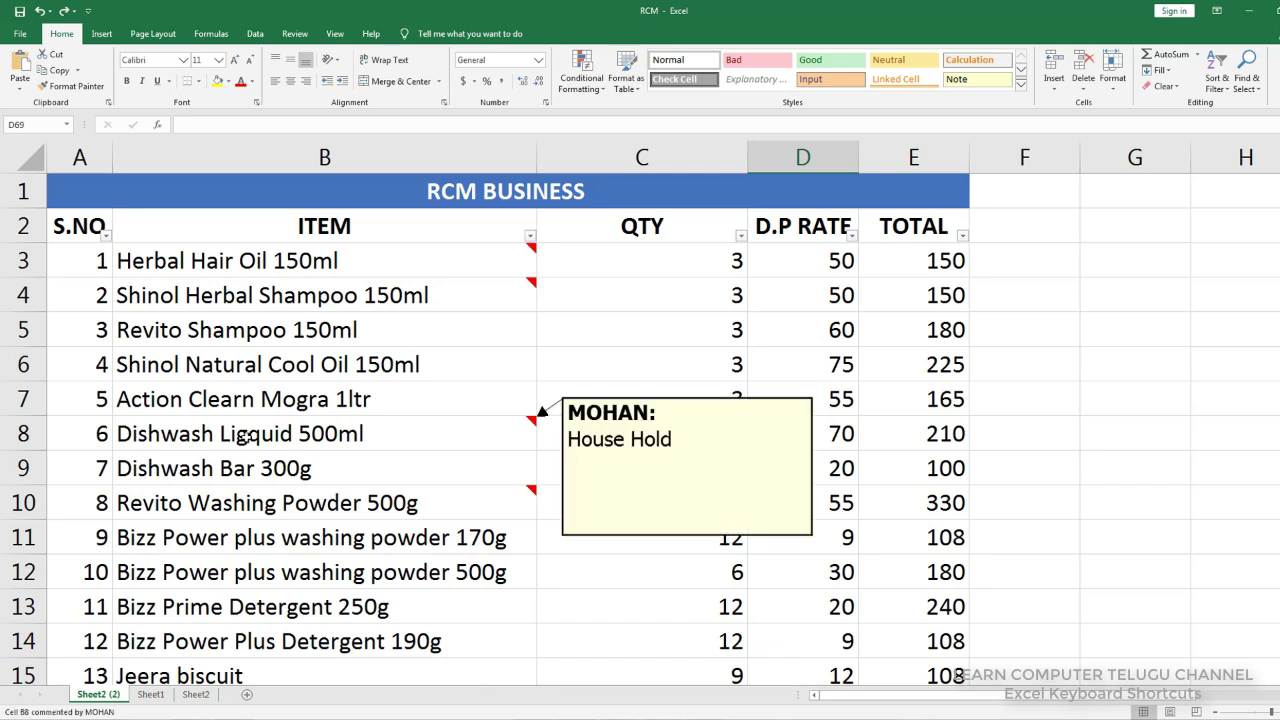
# - On Sheet1, select the orange item block A13:F17
pyautogui.scroll(-3, 250, 440)
pyautogui.hotkey('ctrl', 'pagedown')
pyautogui.scroll(1, 232, 492)
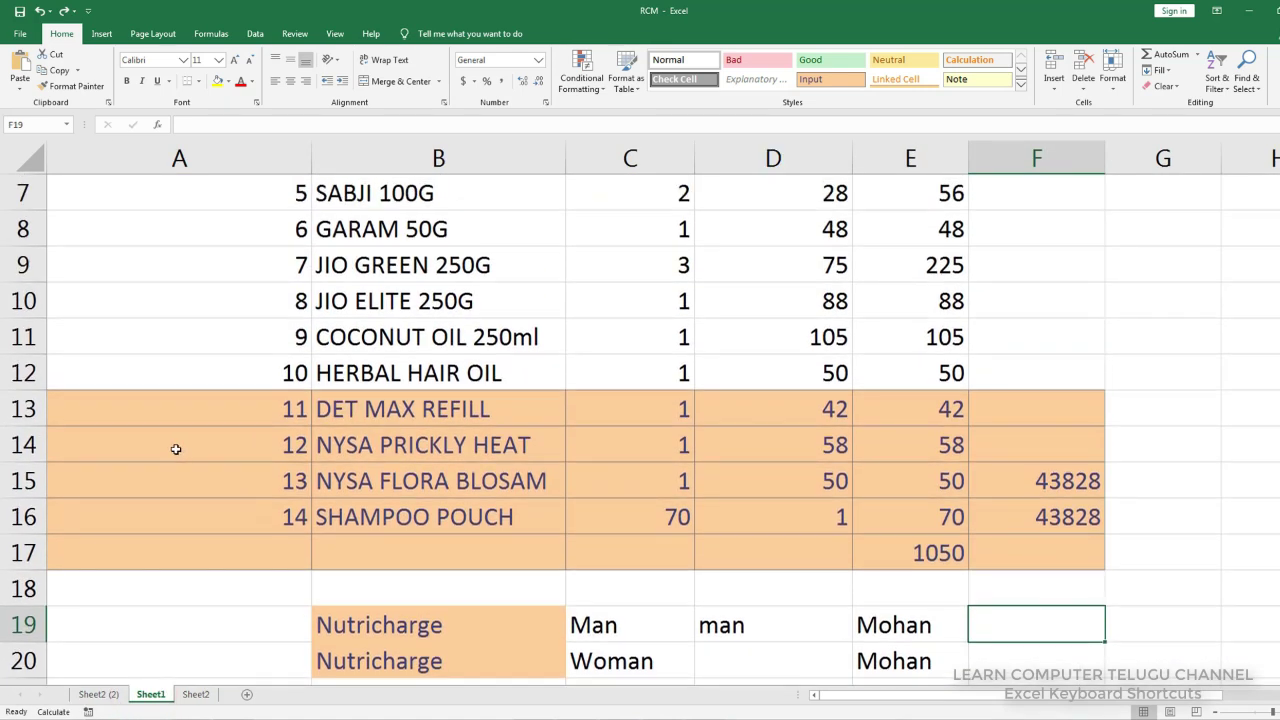
pyautogui.moveTo(80, 408); pyautogui.dragTo(540, 482)
pyautogui.moveTo(636, 519); pyautogui.dragTo(1000, 548)
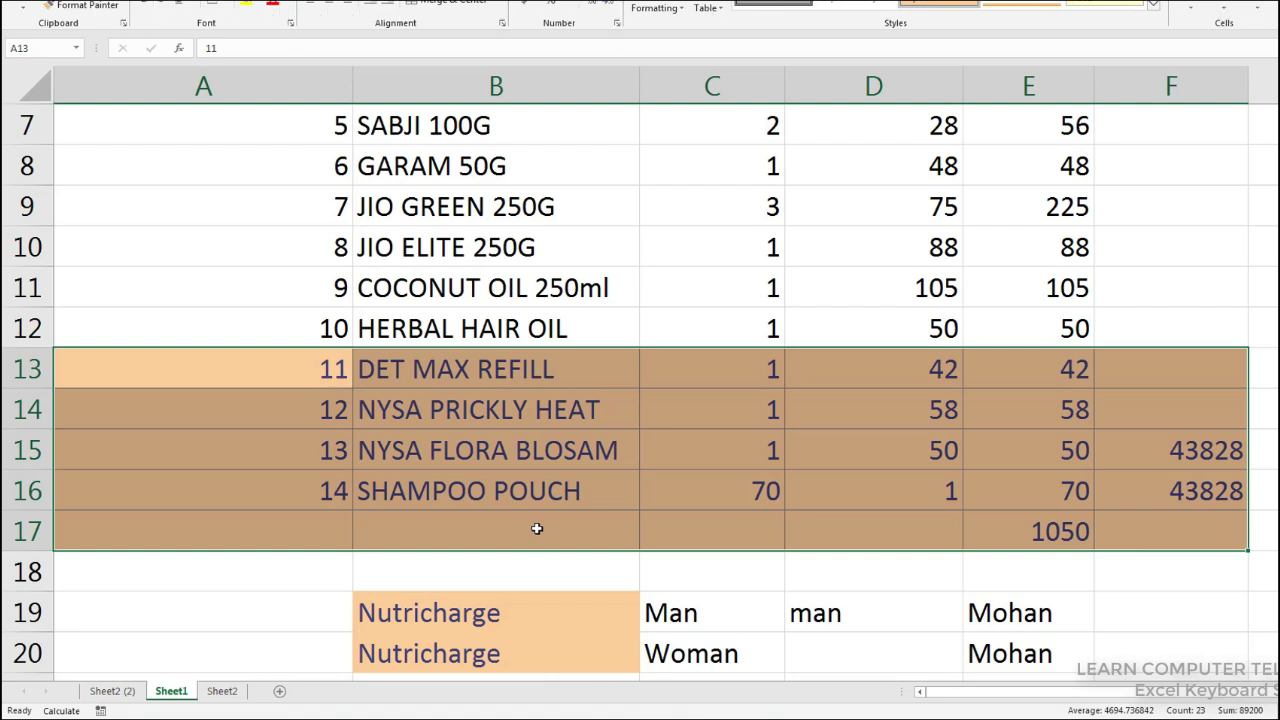
# - Clear everything from rows 13–17 with Alt+H+E+A, then undo to restore them
pyautogui.hotkey('alt', 'h')
pyautogui.press('e')
pyautogui.press('a')
pyautogui.hotkey('ctrl', 'z')
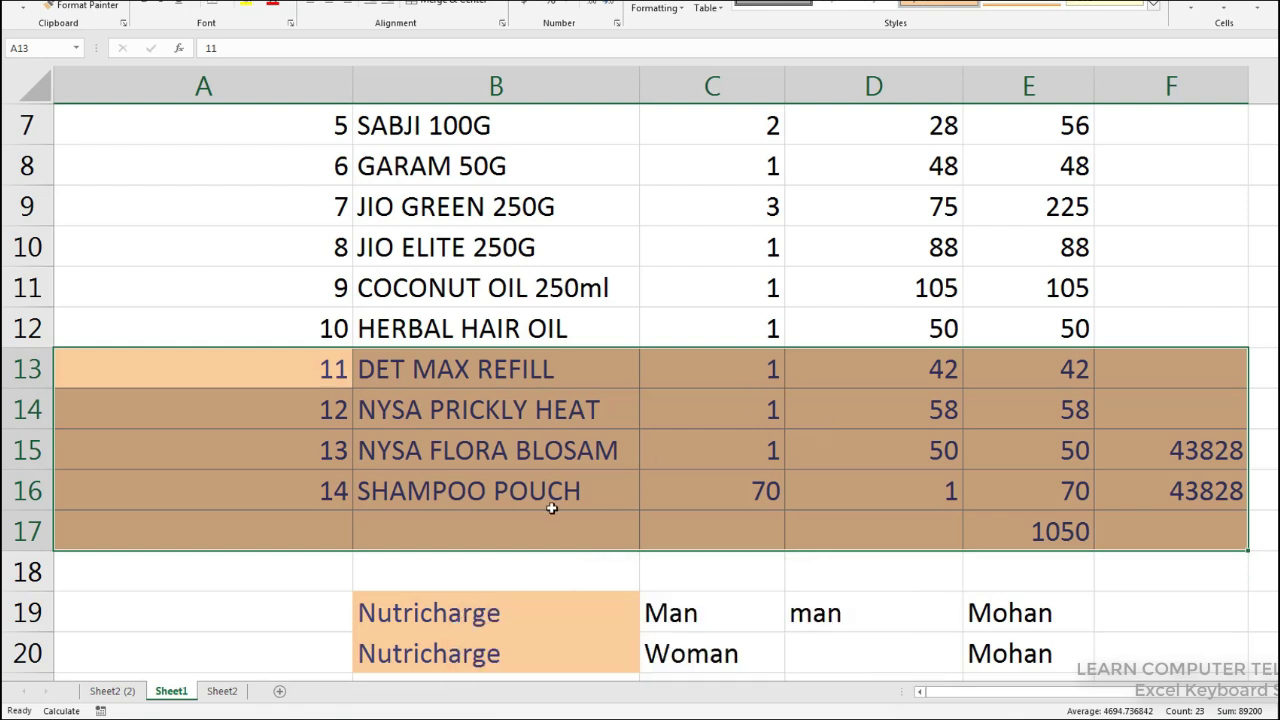
# - Reselect the orange rows and strip their formatting, keeping the values
pyautogui.click(423, 500)
pyautogui.moveTo(191, 372)
pyautogui.mouseDown()
pyautogui.moveTo(1006, 537)
pyautogui.moveTo(1165, 544)
pyautogui.mouseUp()
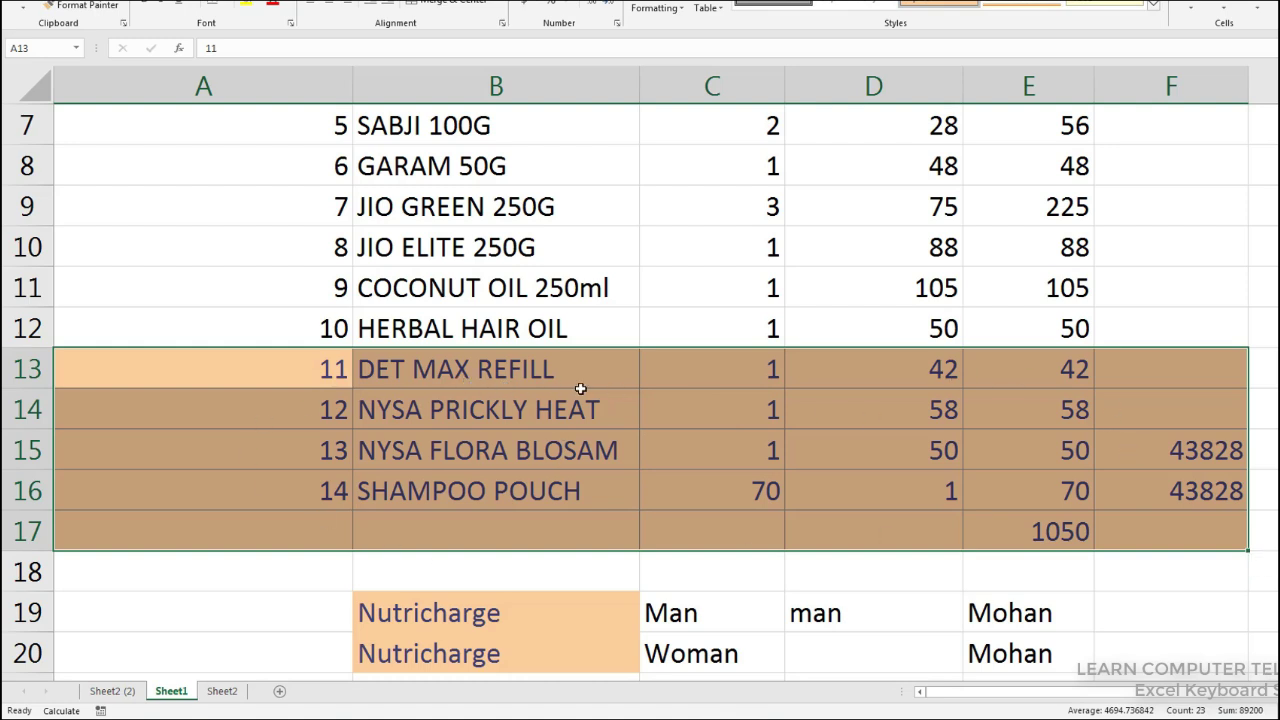
pyautogui.moveTo(182, 368)
pyautogui.mouseDown()
pyautogui.moveTo(1095, 517)
pyautogui.moveTo(1203, 548)
pyautogui.mouseUp()
pyautogui.press('alt')
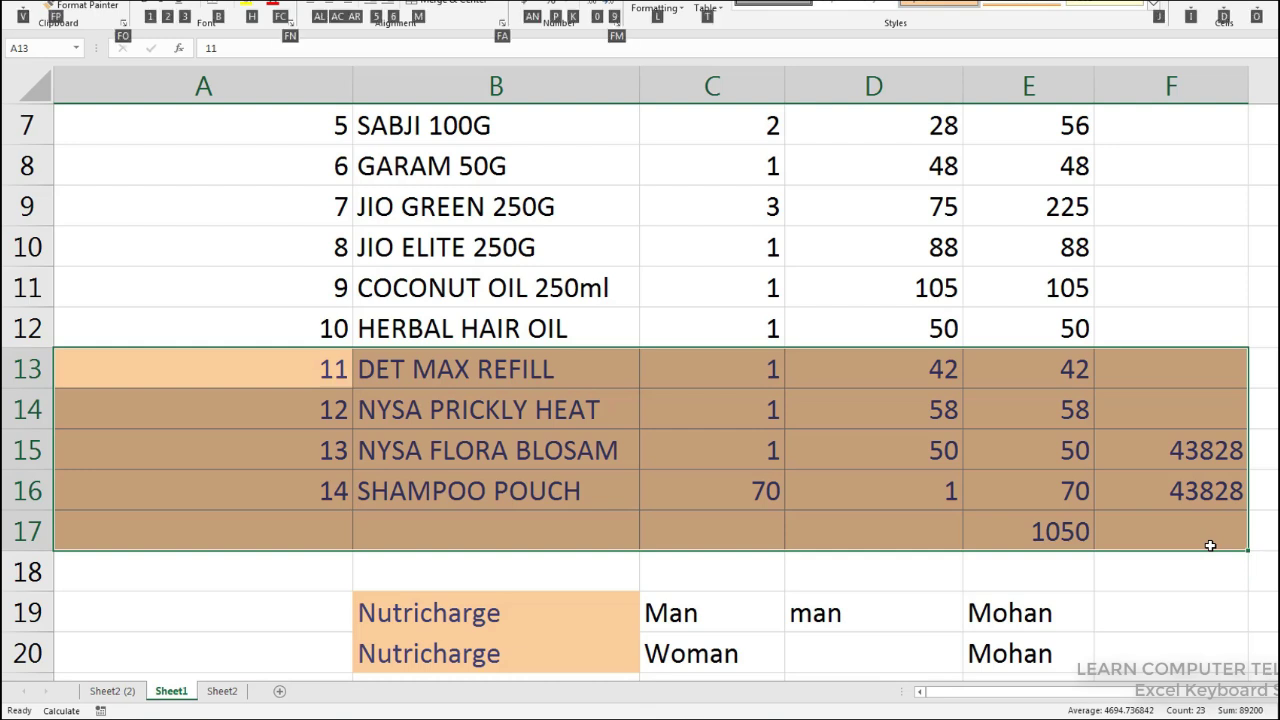
pyautogui.press('h')
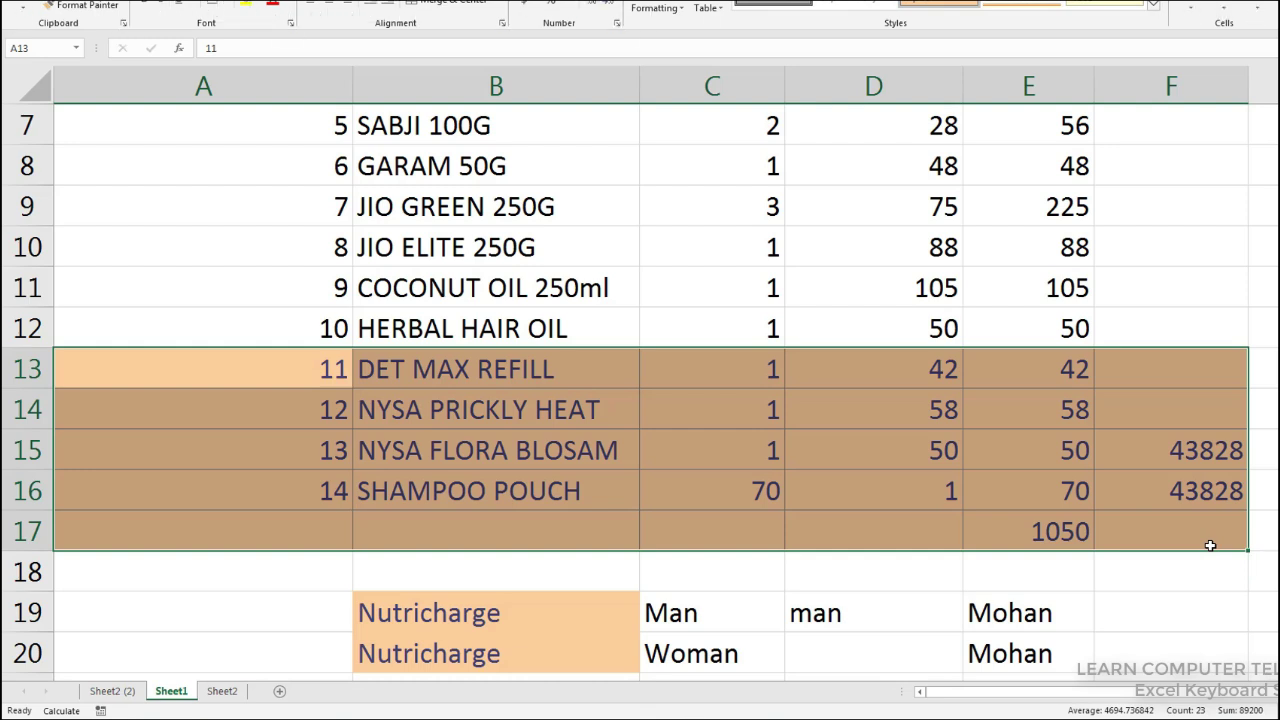
pyautogui.press('n')
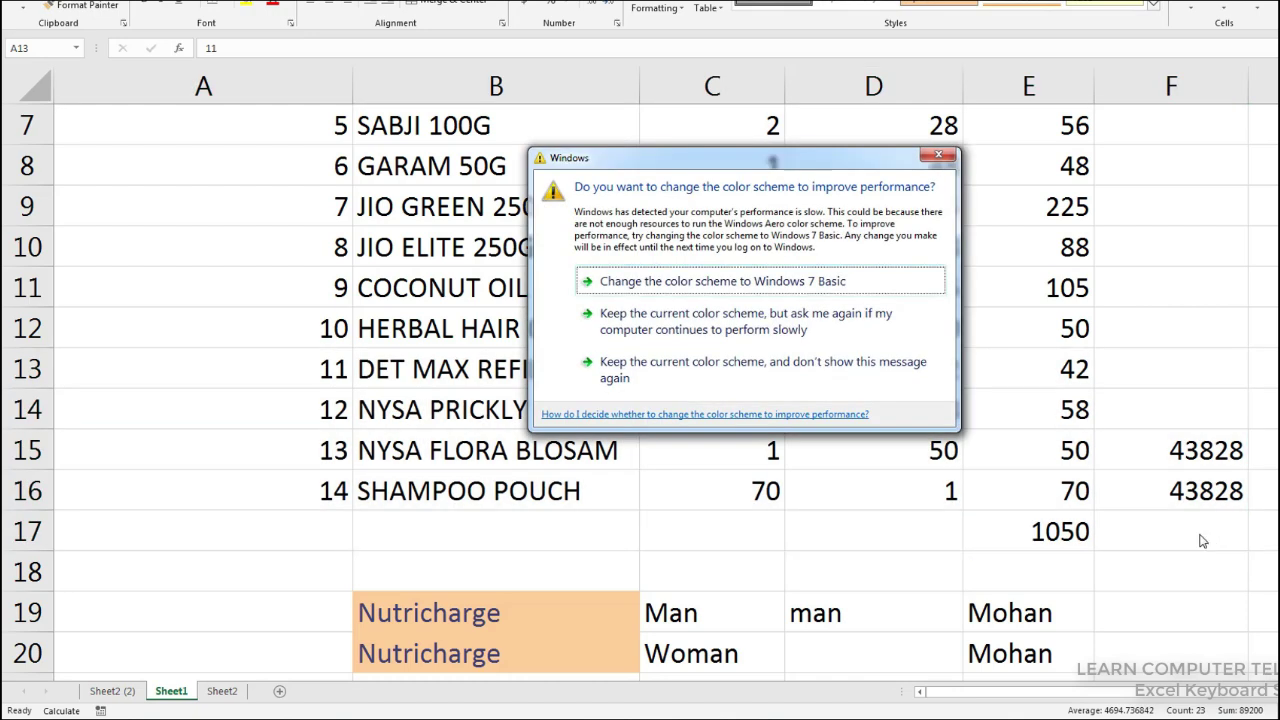
# - Dismiss the colour-scheme prompt, empty the COCONUT OIL 250ml row, then undo it
pyautogui.click(1121, 479)
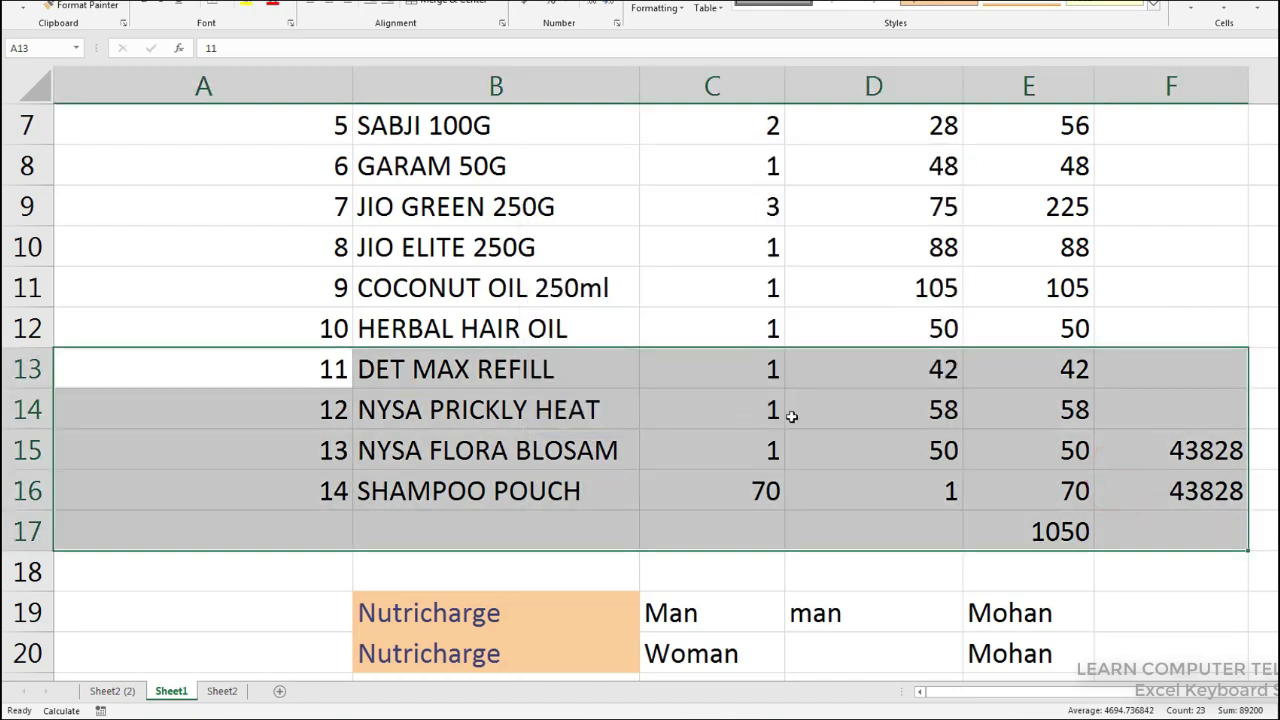
pyautogui.moveTo(203, 288); pyautogui.dragTo(1029, 288)
pyautogui.press('Delete')
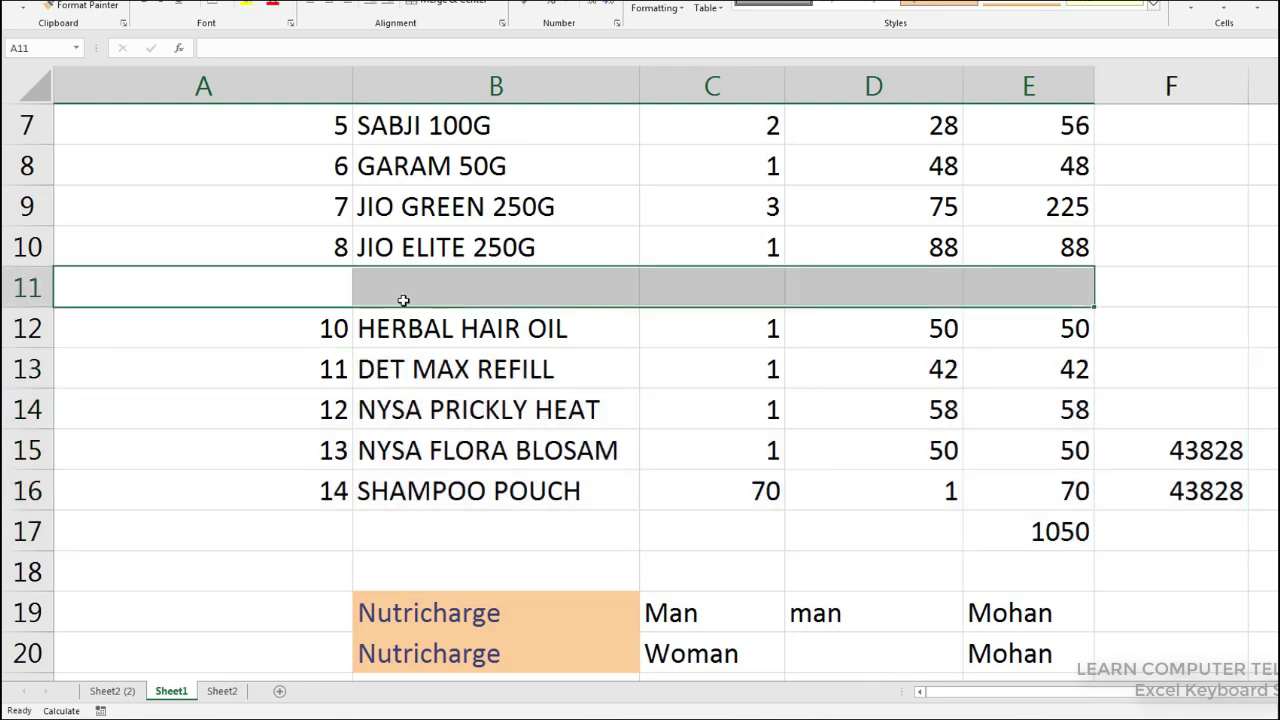
pyautogui.hotkey('ctrl', 'z')
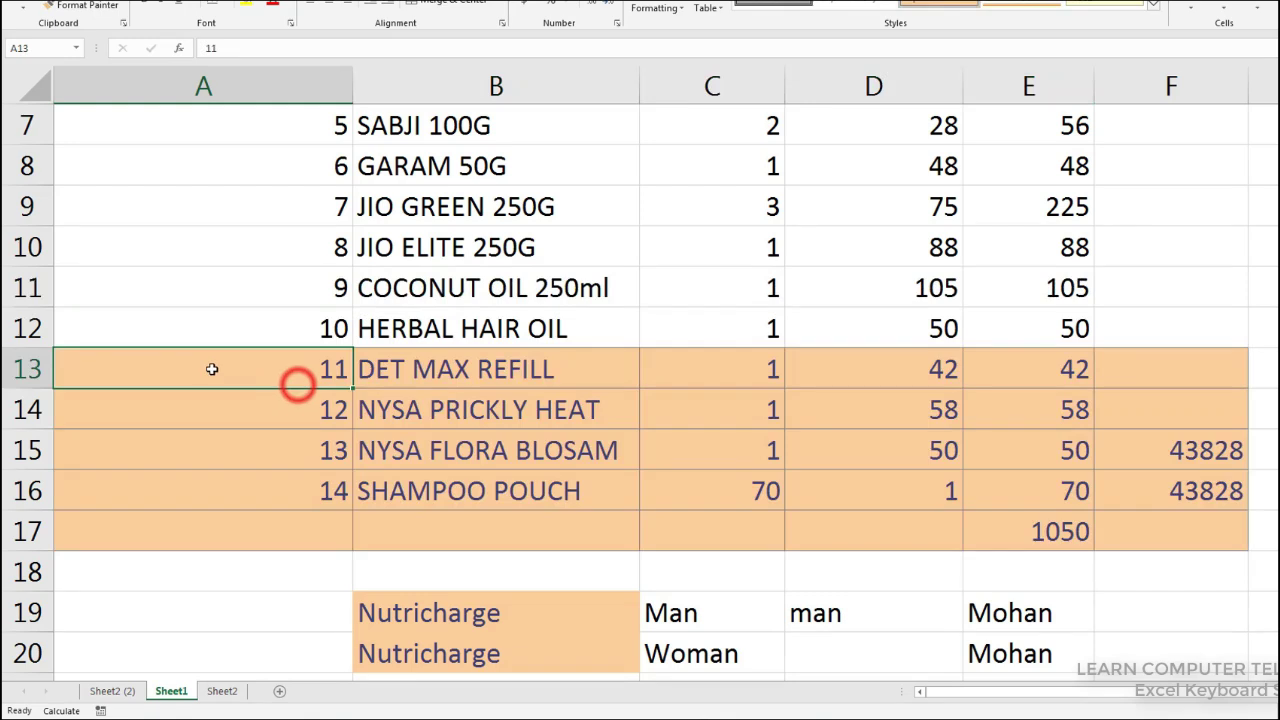
# - Select rows 13–17 and clear only their contents, keeping the orange fill
pyautogui.moveTo(214, 368); pyautogui.dragTo(1185, 487)
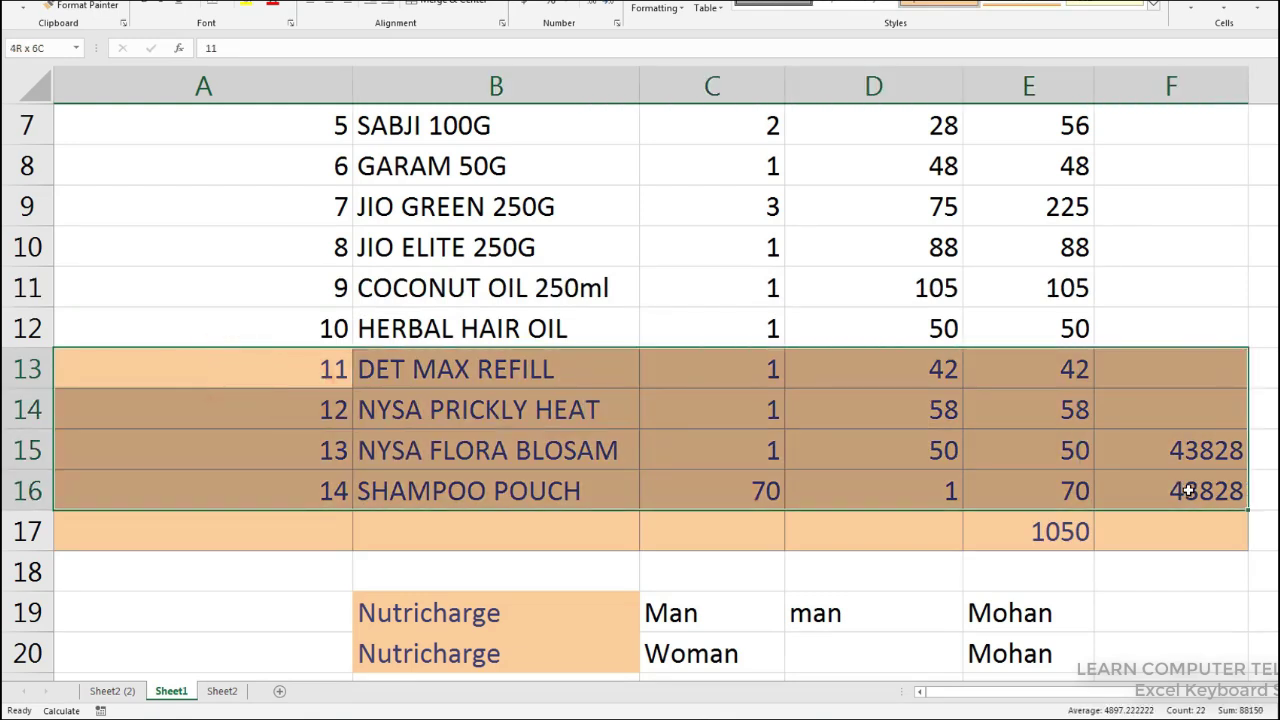
pyautogui.moveTo(1185, 487); pyautogui.dragTo(1197, 524)
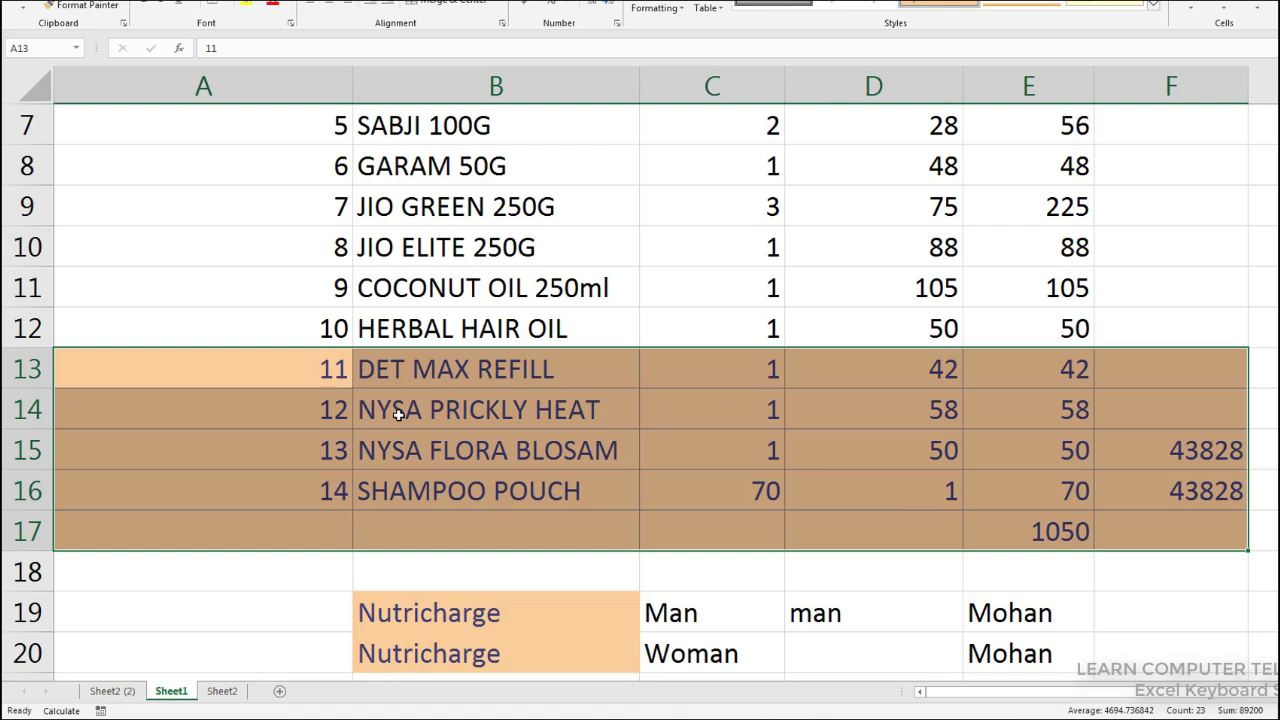
pyautogui.hotkey('alt', 'h')
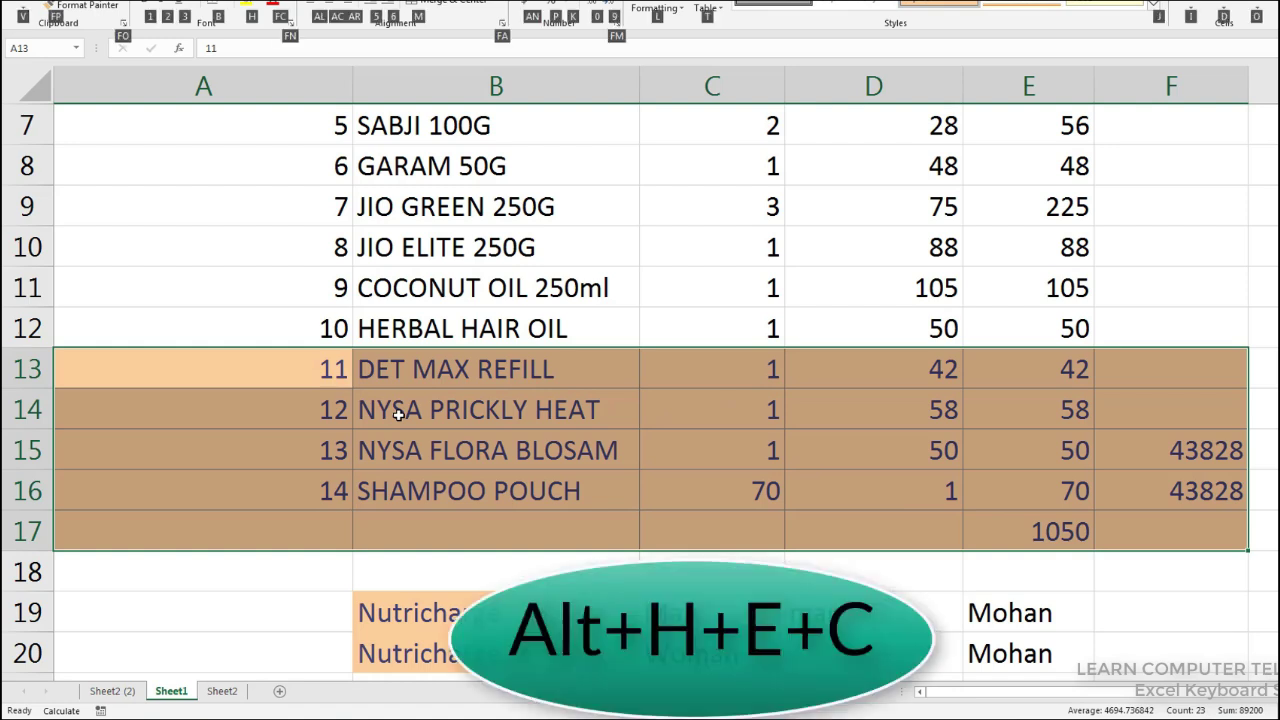
pyautogui.press('e')
pyautogui.press('c')
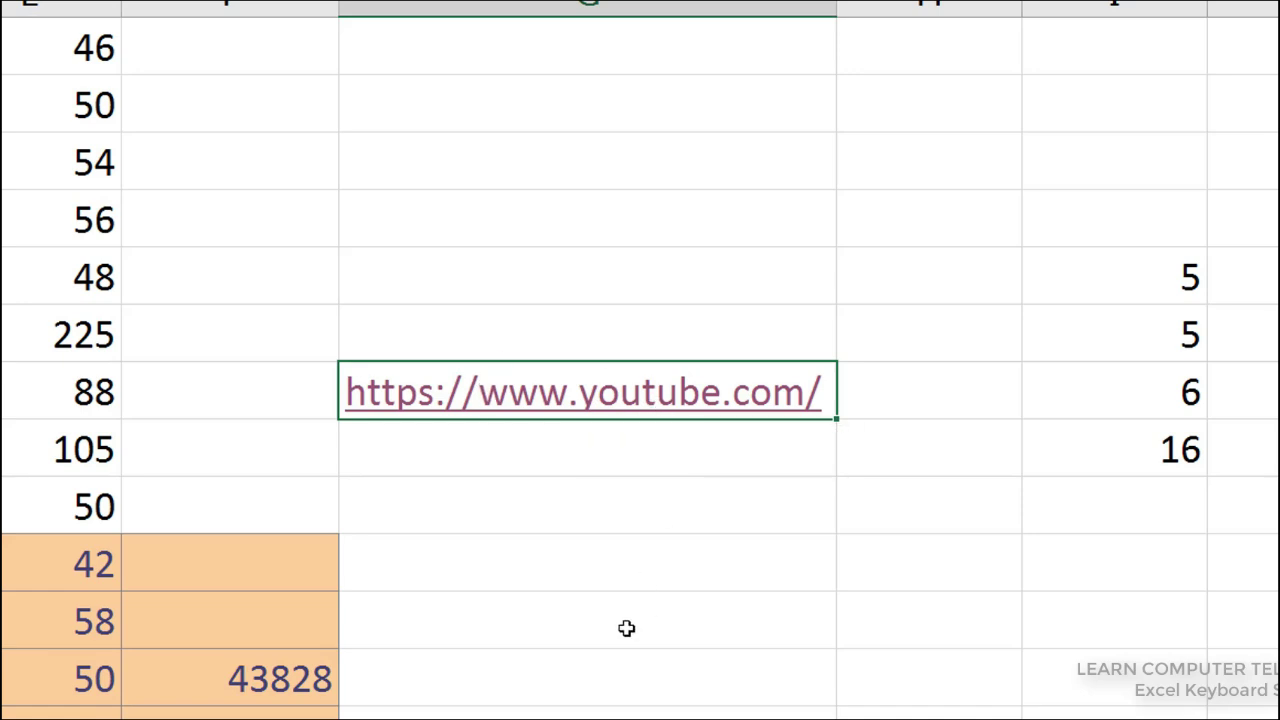
# - Re-enter the youtube URL as a fresh unvisited hyperlink, then scroll back up
pyautogui.press('F2')
pyautogui.hotkey('ctrl', 'Return')
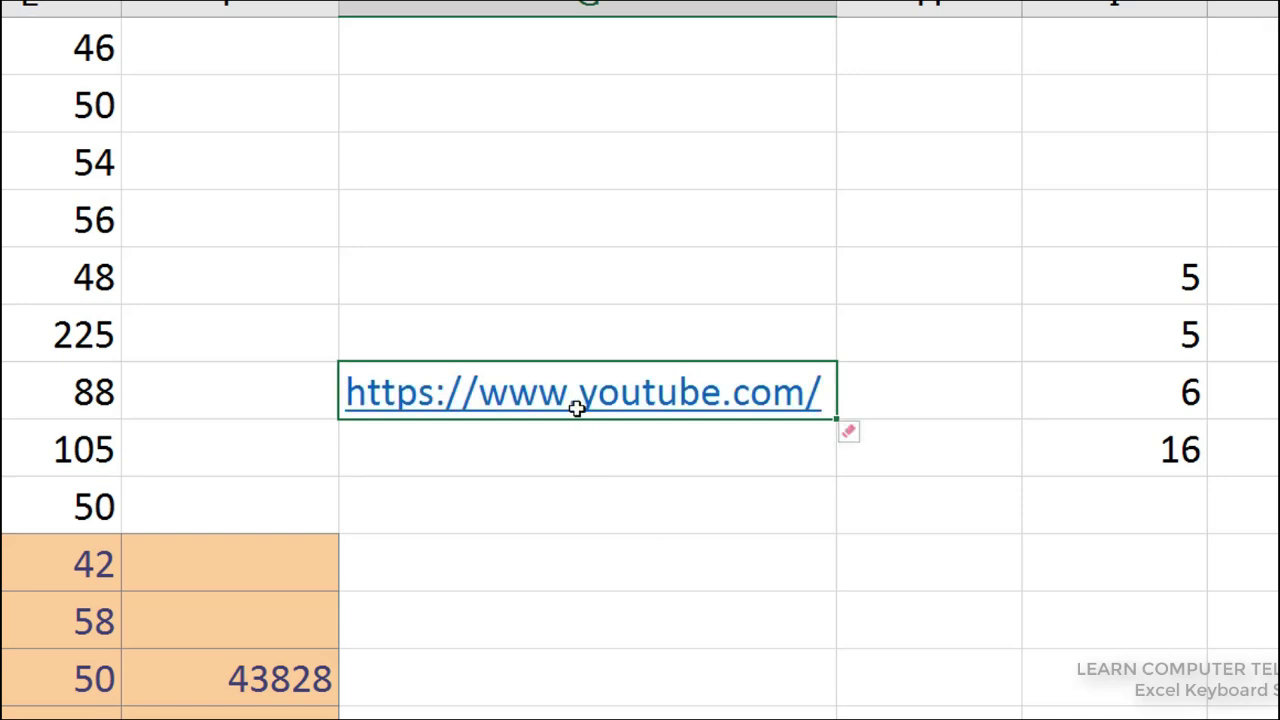
pyautogui.click(634, 397)
pyautogui.click(643, 400)
pyautogui.click(470, 404)
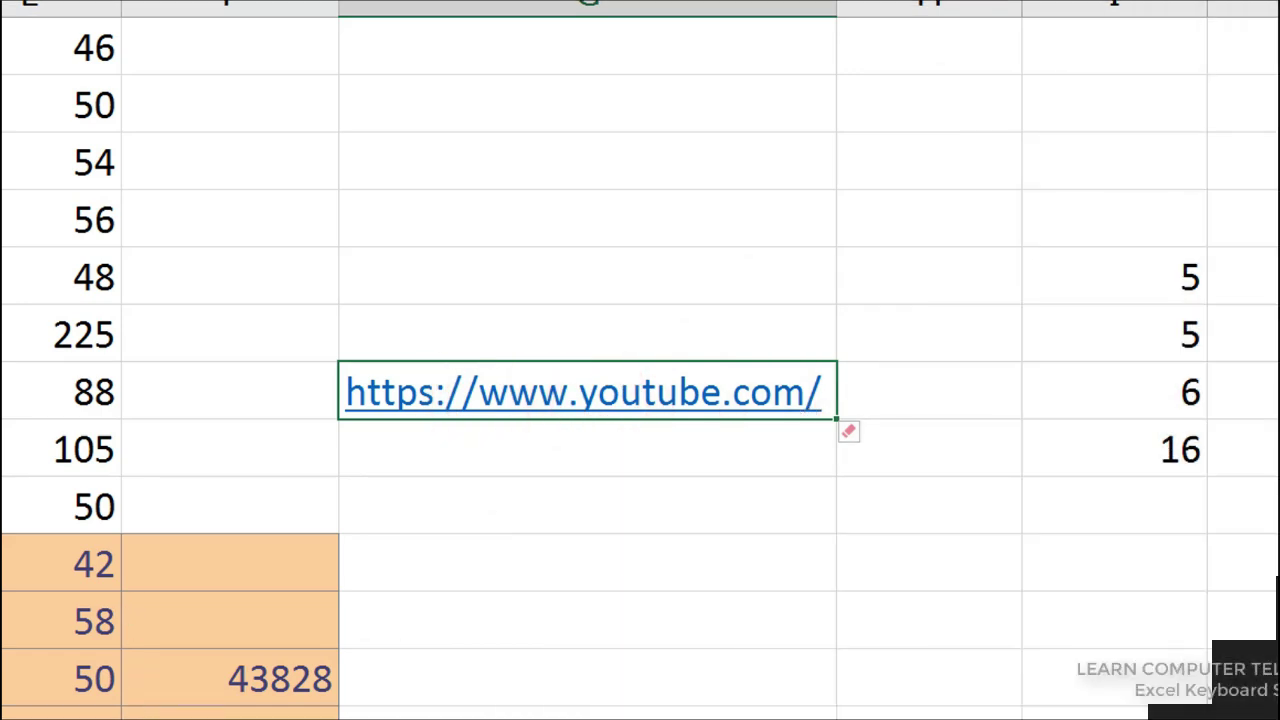
pyautogui.scroll(15, 337, 256)
pyautogui.scroll(4, 337, 256)
# - Select item names B3:B10 and delete their comments with Alt+H+E+M
pyautogui.scroll(2, 337, 256)
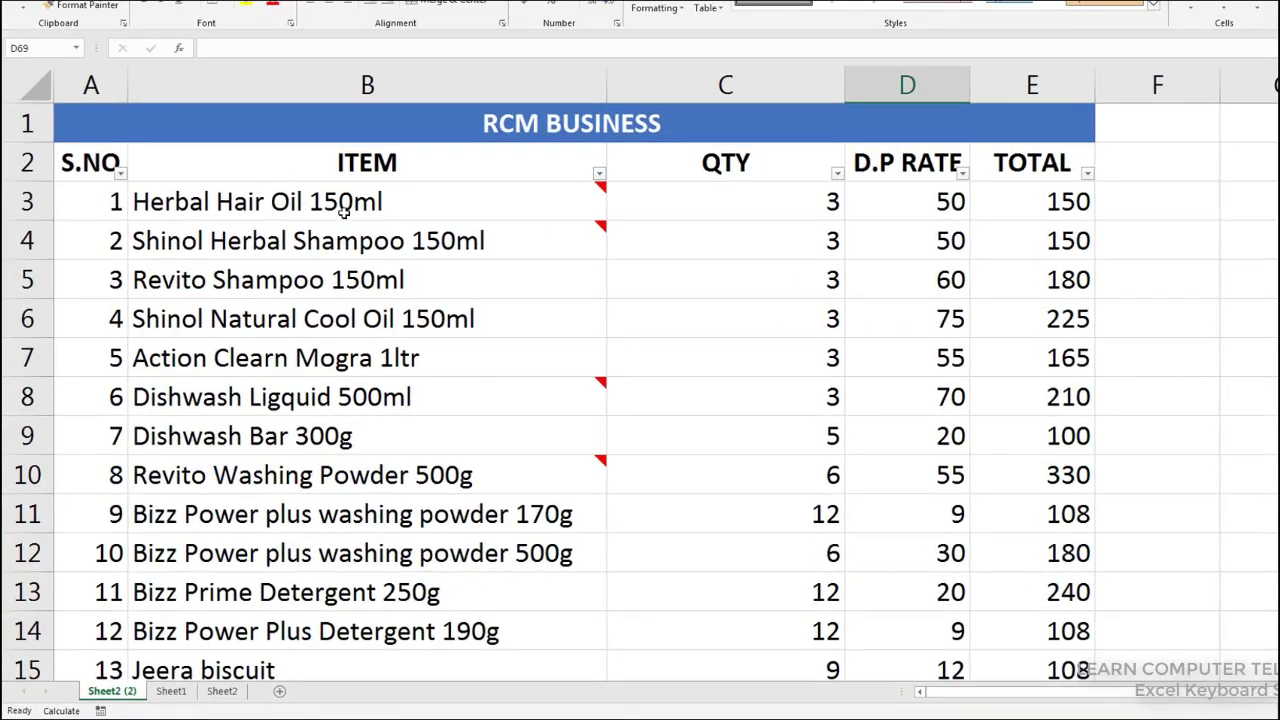
pyautogui.click(343, 210)
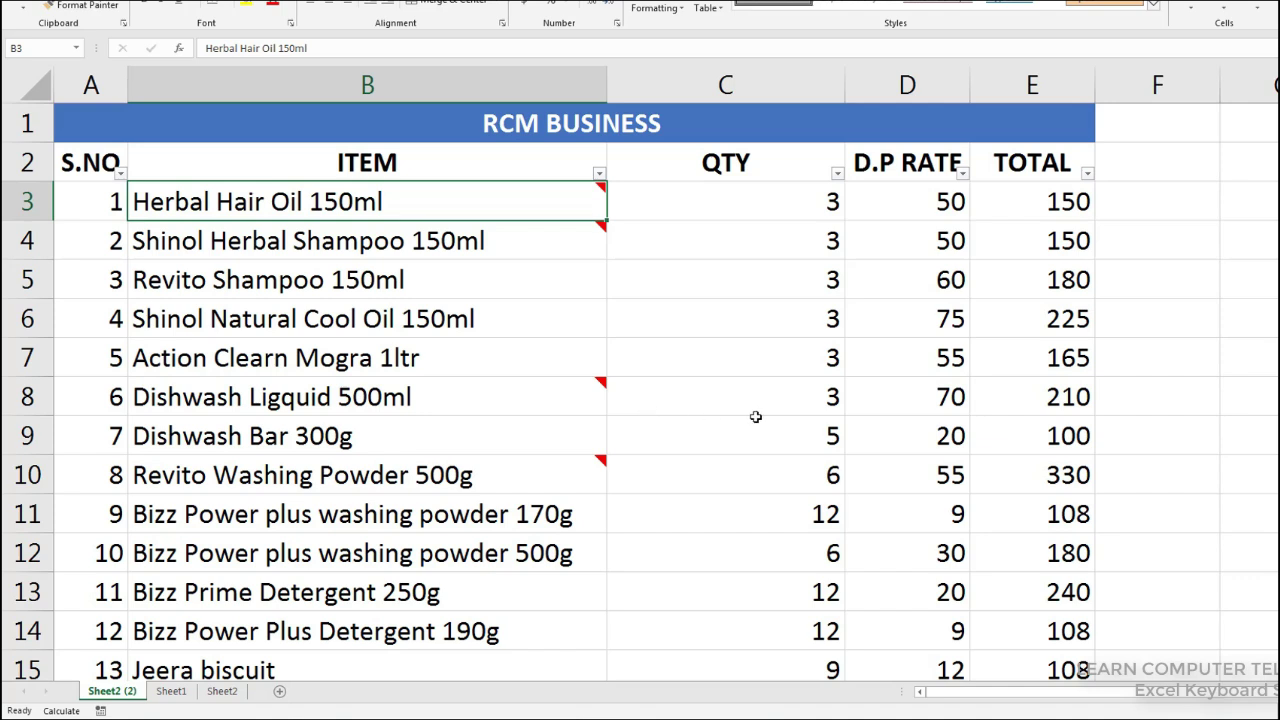
pyautogui.click(730, 360)
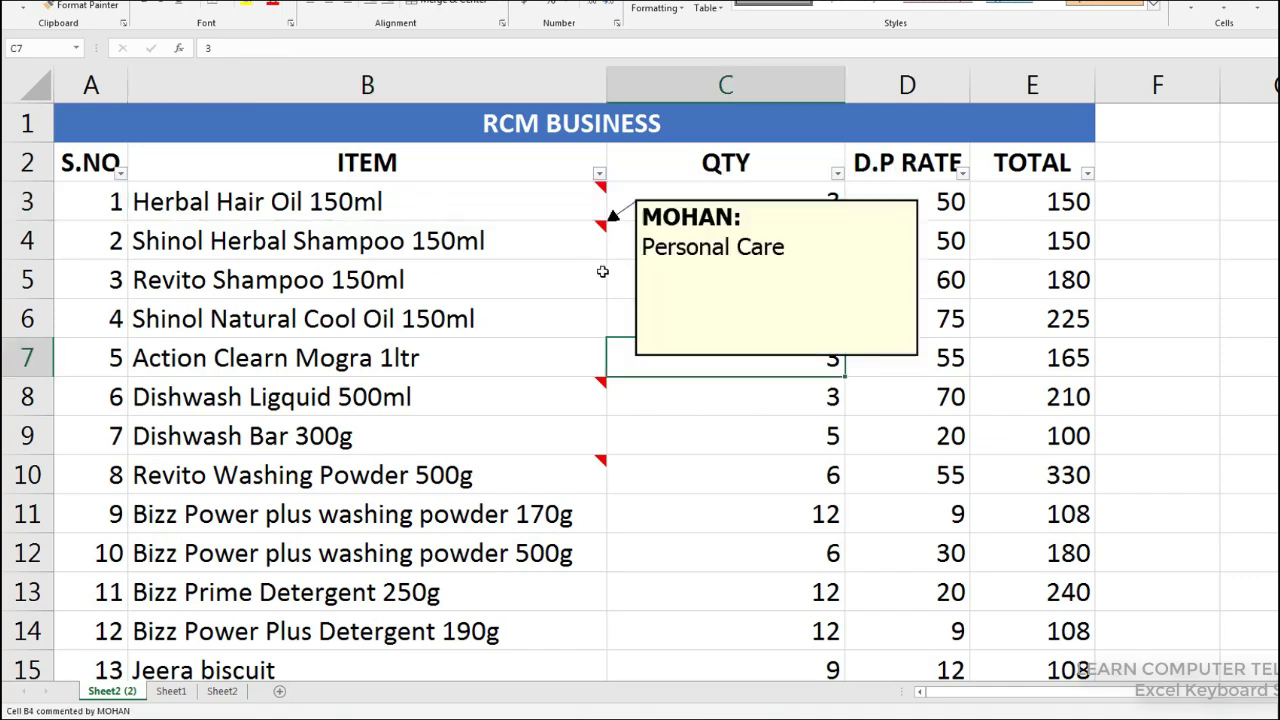
pyautogui.moveTo(250, 201); pyautogui.dragTo(407, 476)
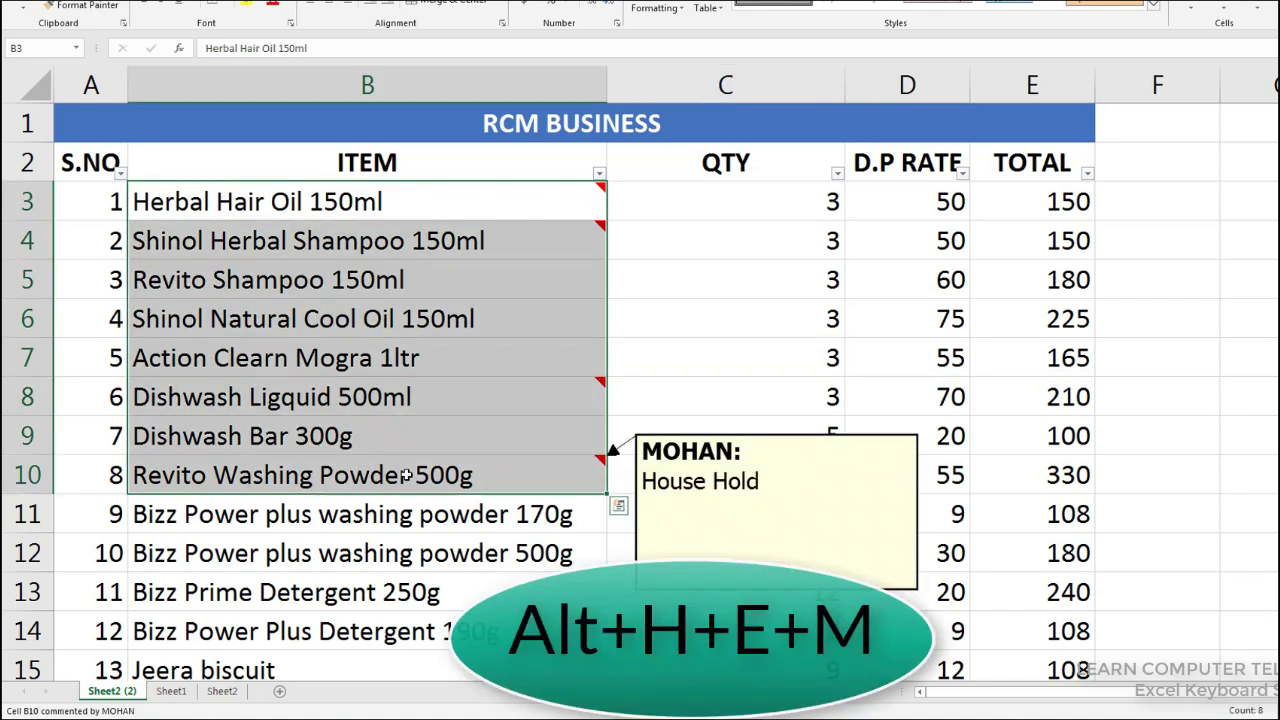
pyautogui.hotkey('alt', 'h')
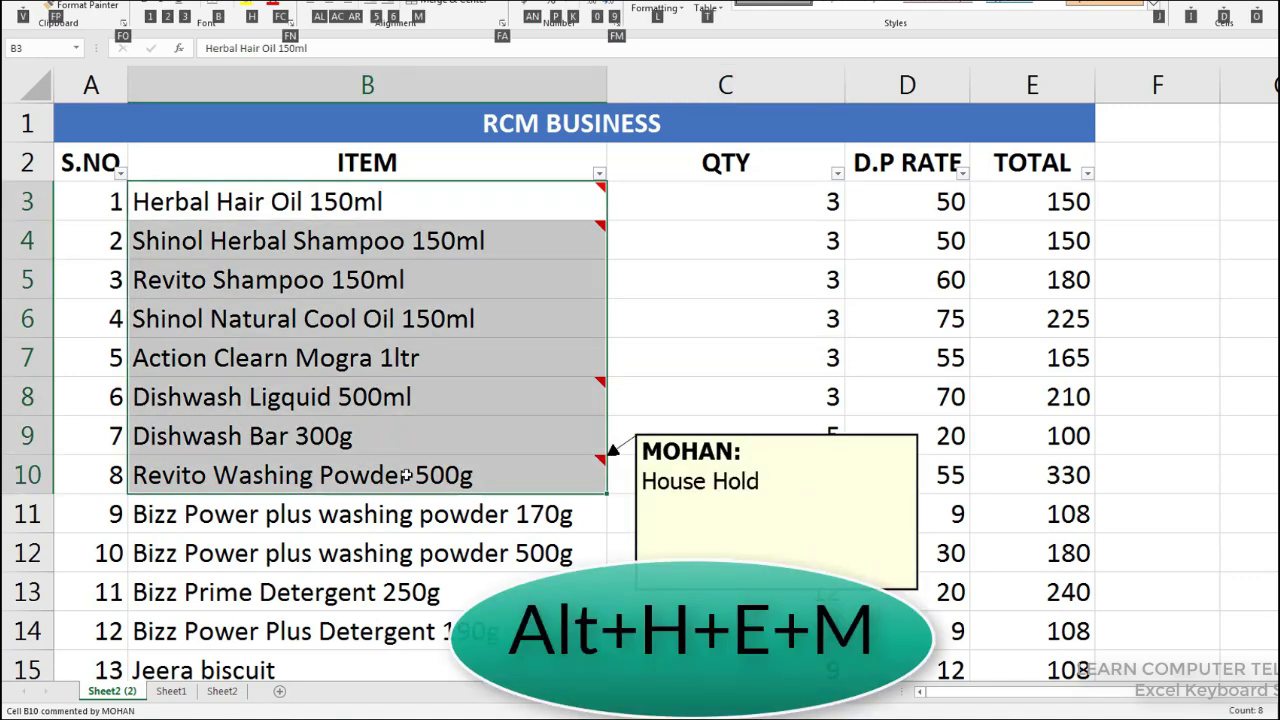
pyautogui.press('e')
pyautogui.press('m')
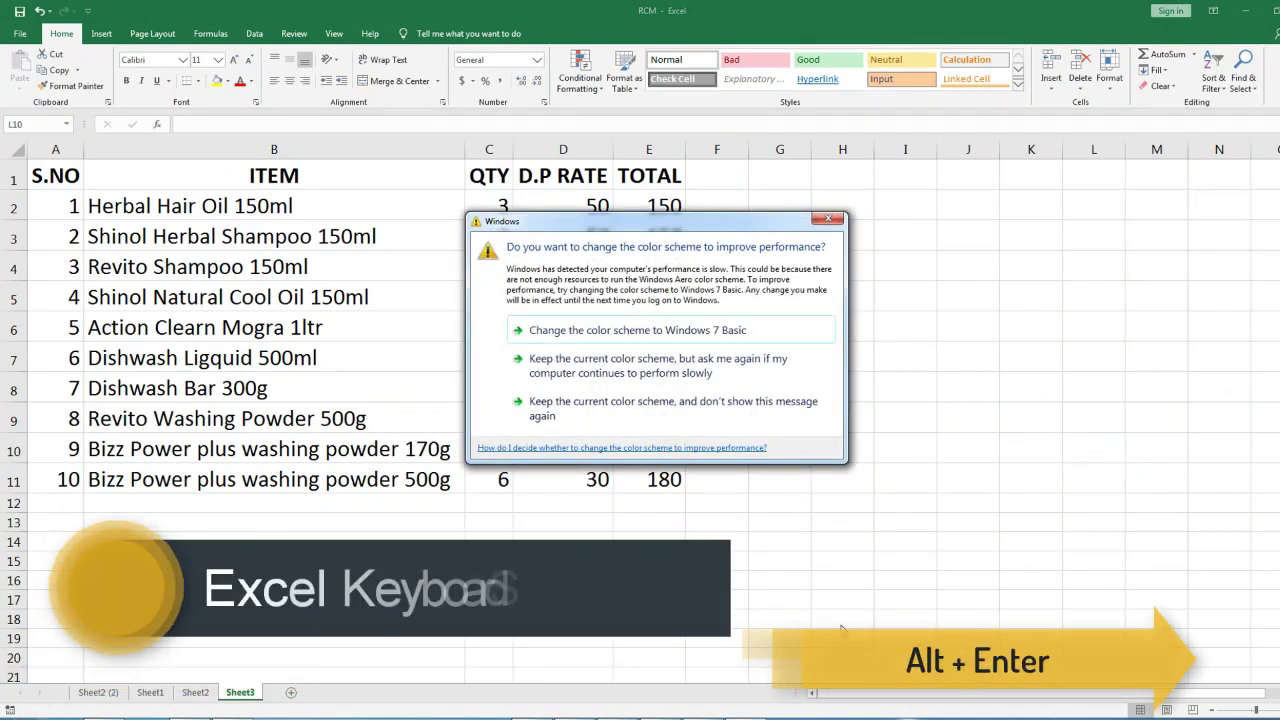
# - Dismiss the colour-scheme prompt, select D9, insert blank Sheet4, and switch back to Sheet3
pyautogui.press('Escape')
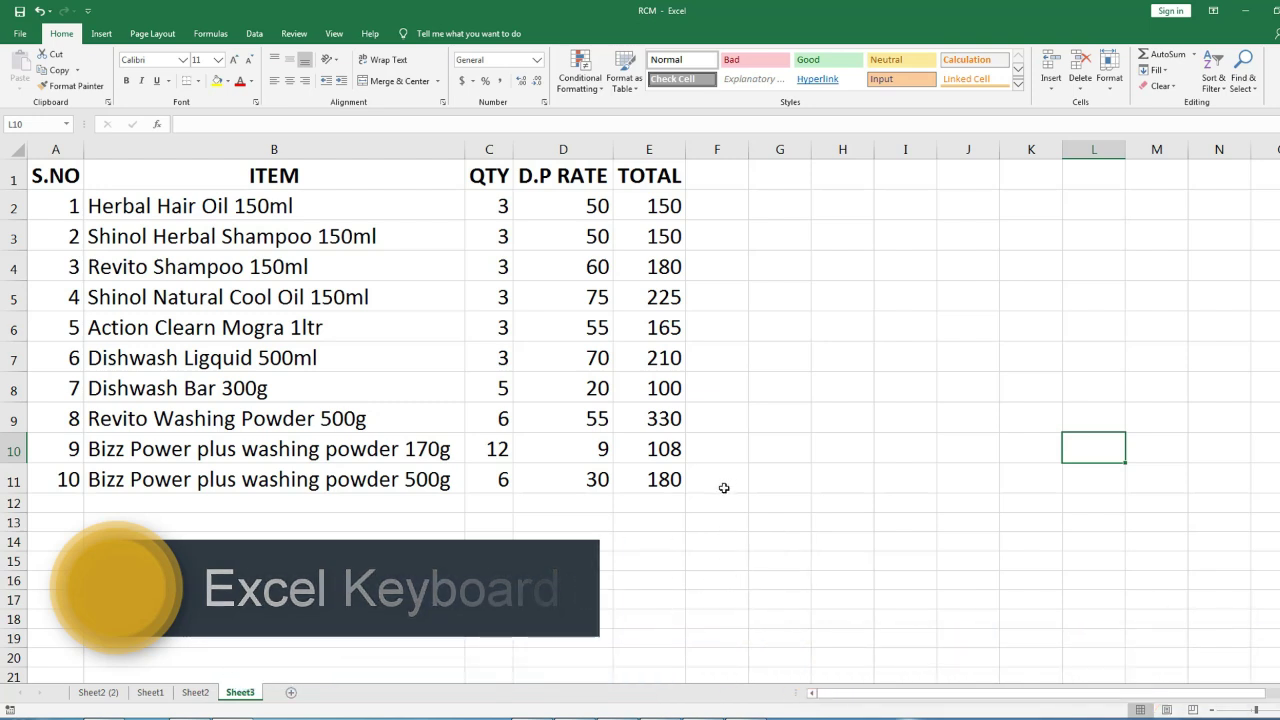
pyautogui.click(724, 487)
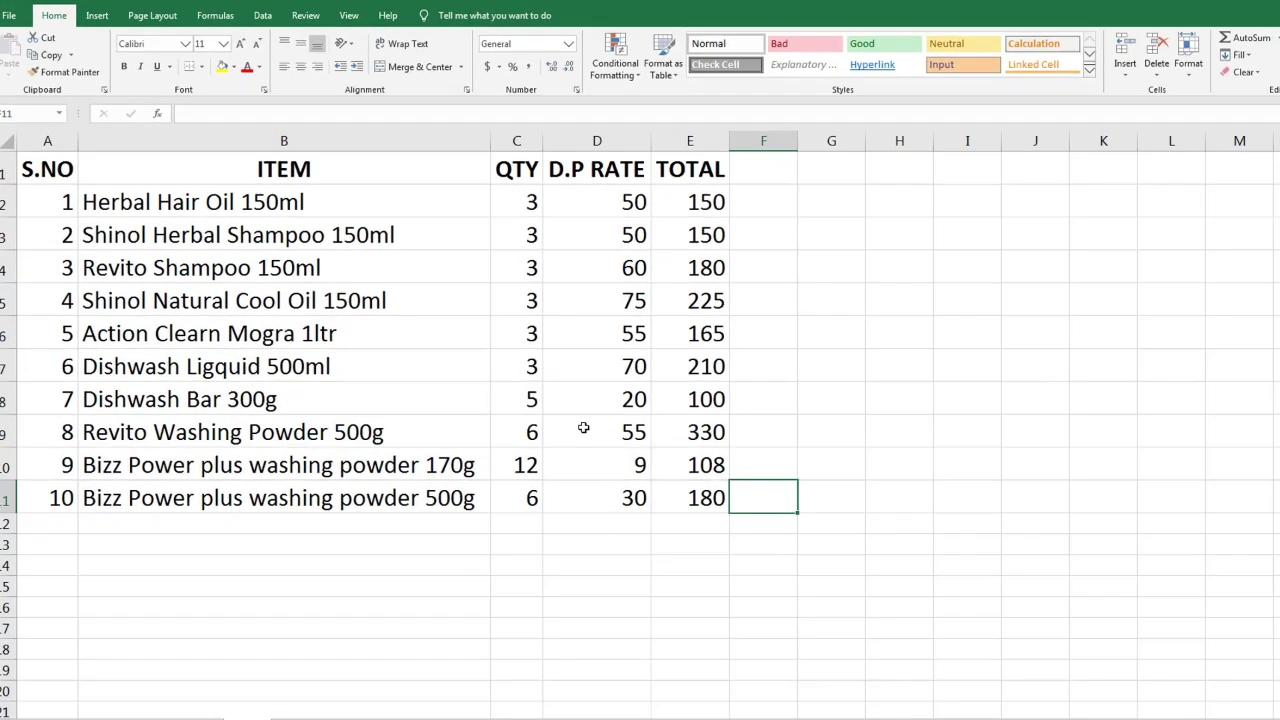
pyautogui.click(555, 418)
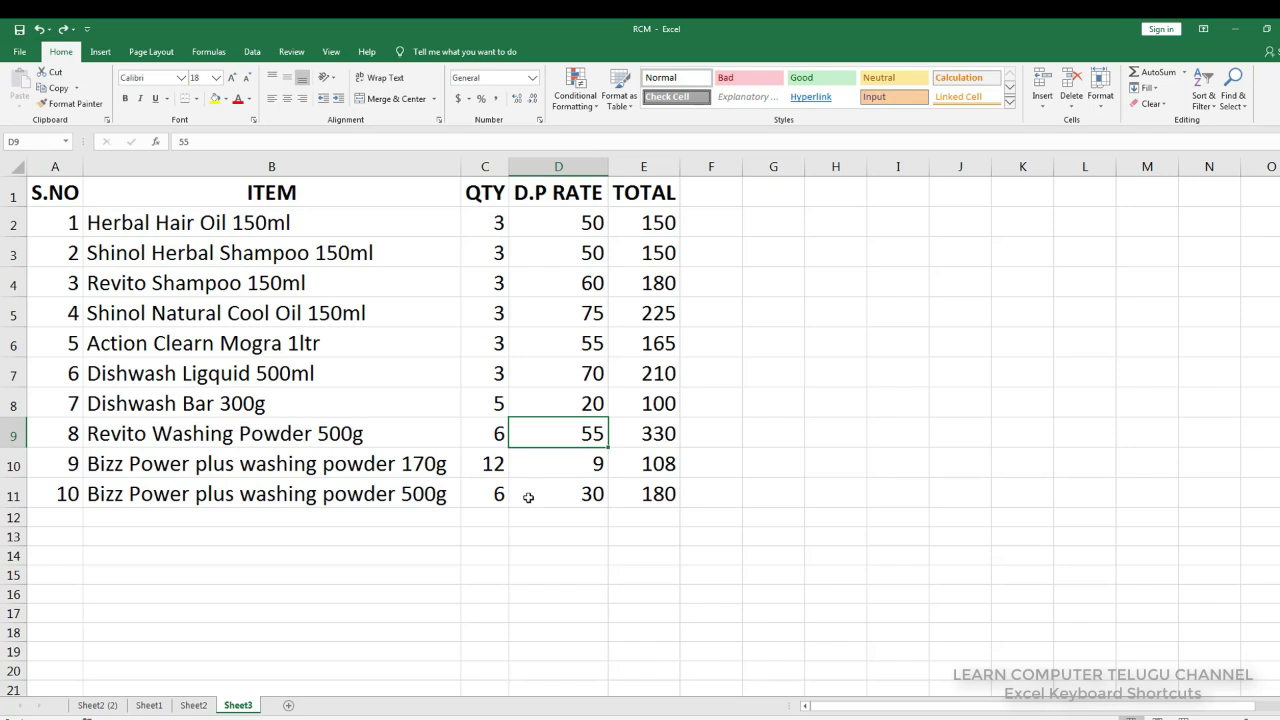
pyautogui.hotkey('shift', 'F11')
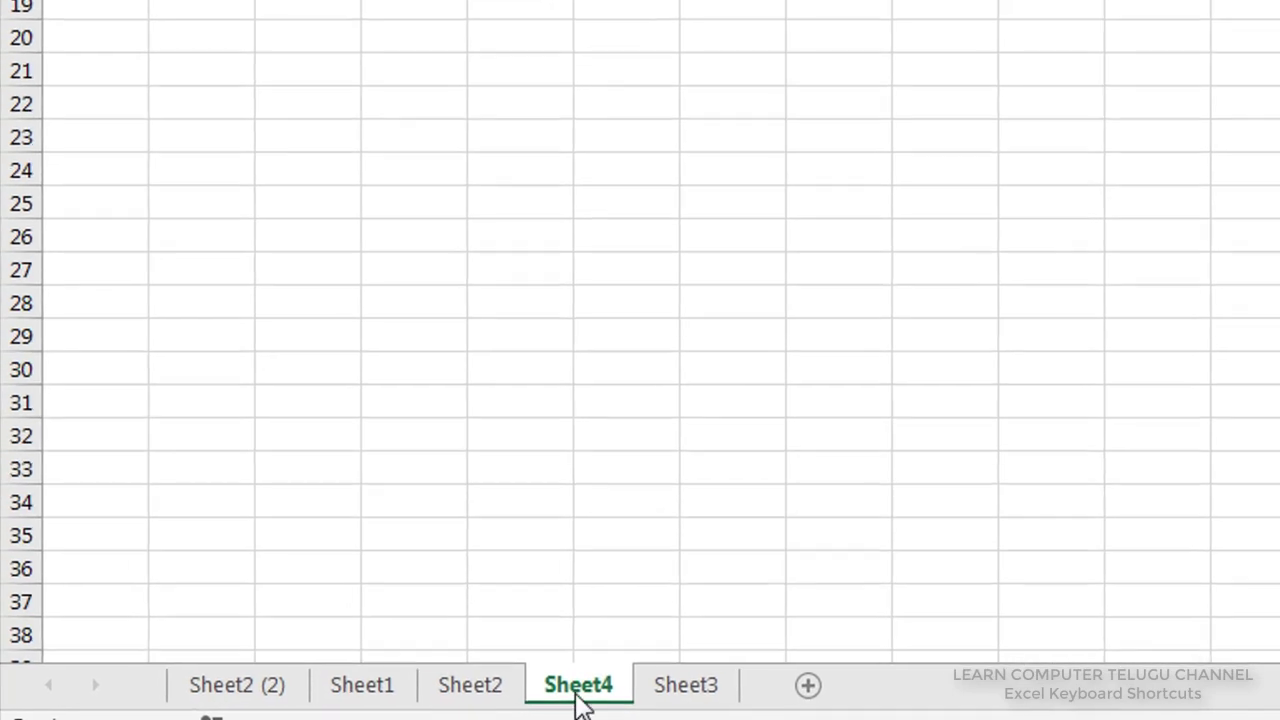
pyautogui.hotkey('ctrl', 'pagedown')
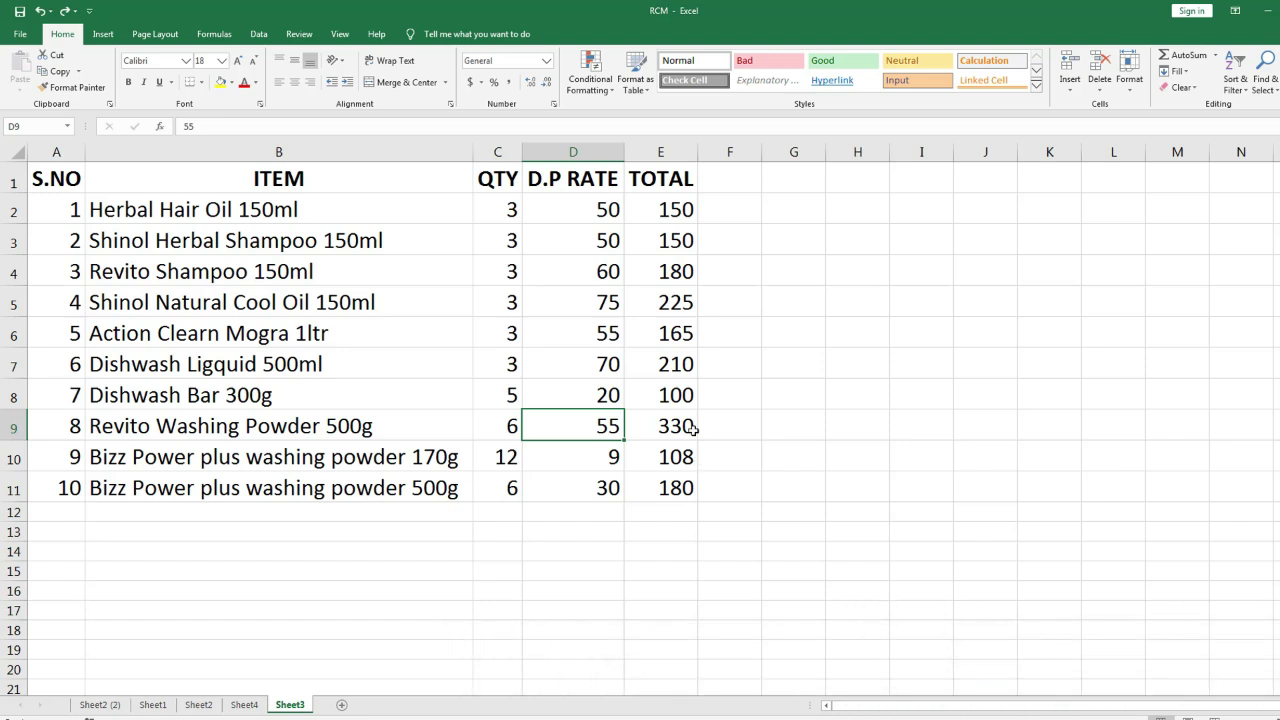
# - Insert a cell at D9 with Shift cells down after trying column and row options, then undo
pyautogui.hotkey('ctrl', 'shift', '=')
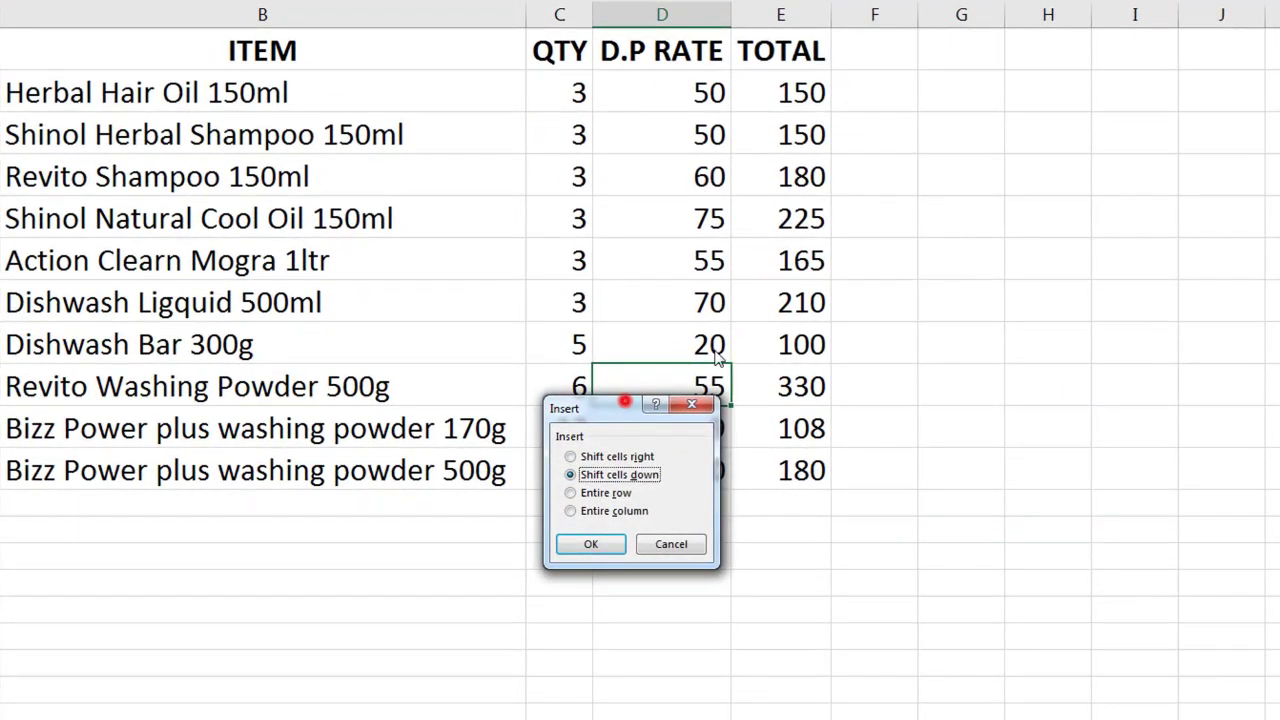
pyautogui.moveTo(624, 403); pyautogui.dragTo(884, 280)
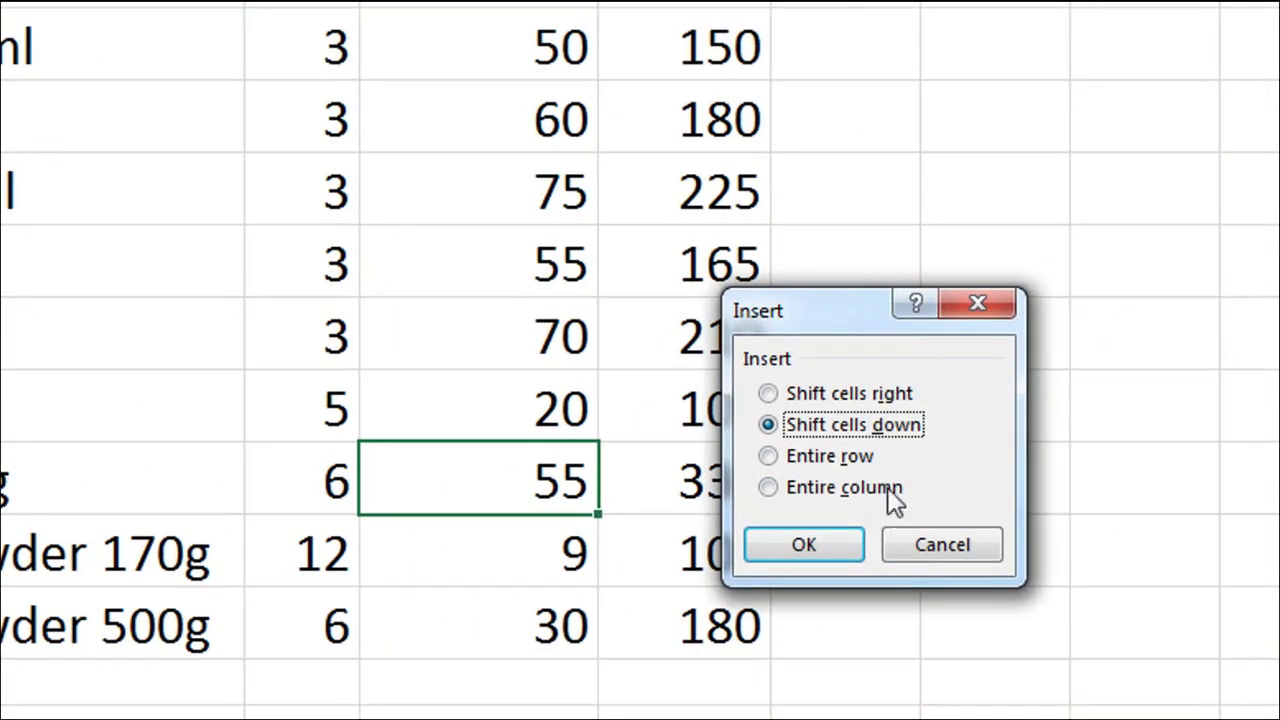
pyautogui.click(894, 476)
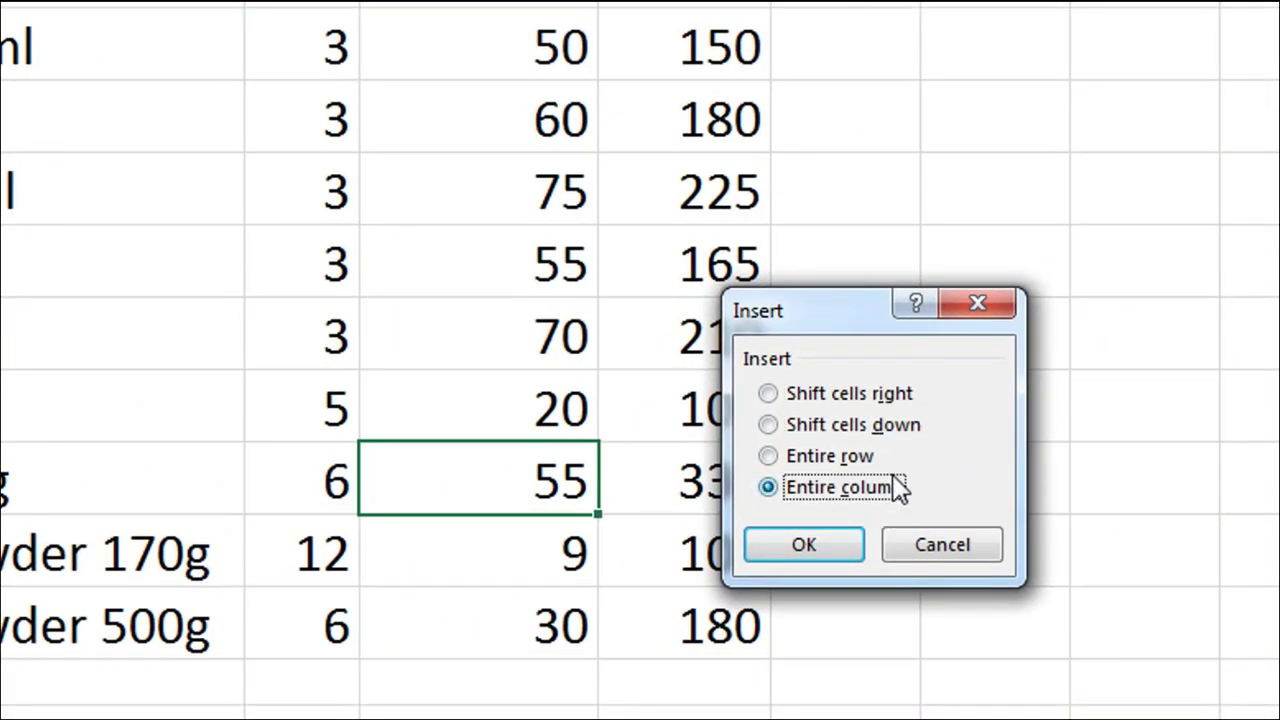
pyautogui.press('r')
pyautogui.press('r')
pyautogui.press('d')
pyautogui.press('Tab')
pyautogui.press('Tab')
pyautogui.press('Tab')
pyautogui.press('Tab')
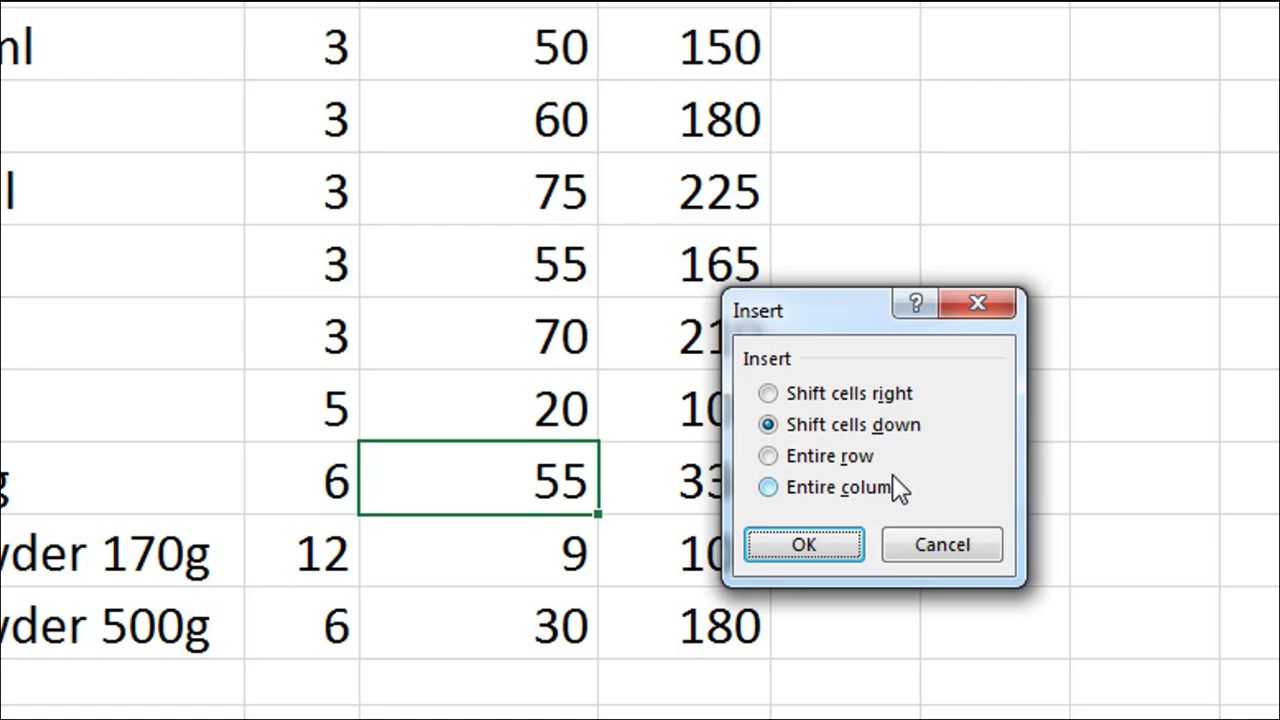
pyautogui.press('Return')
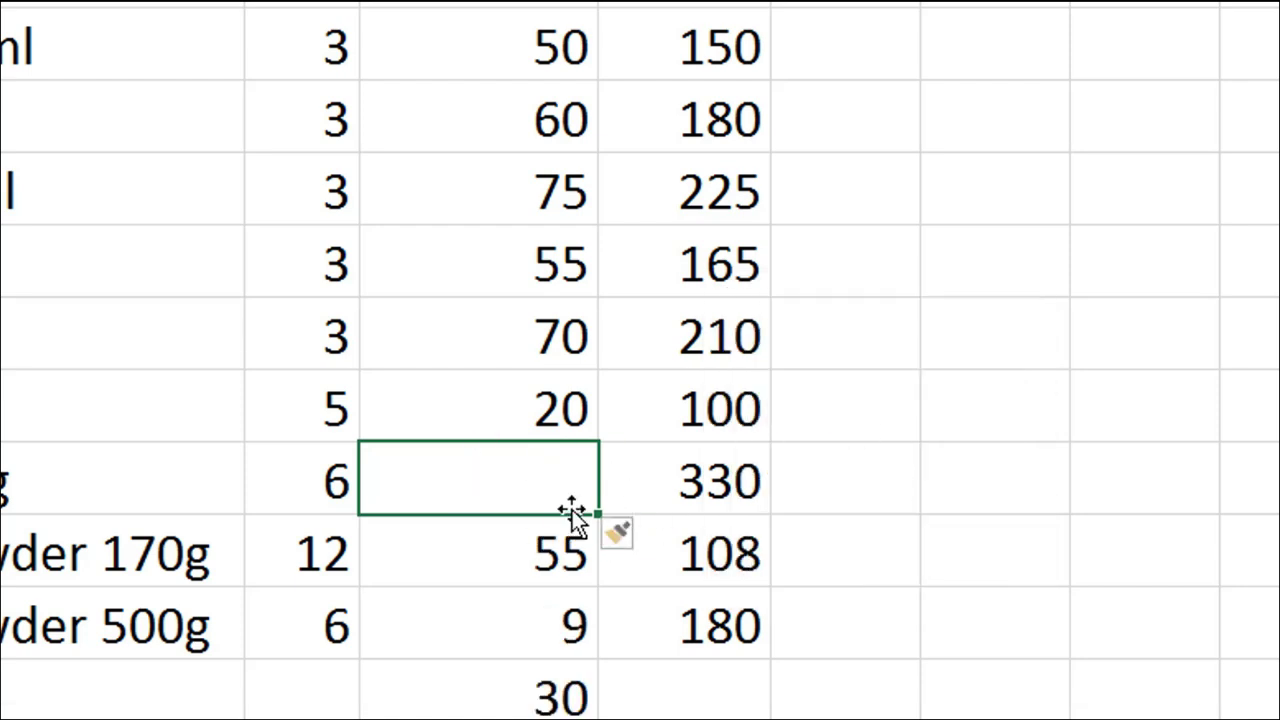
pyautogui.hotkey('ctrl', 'z')
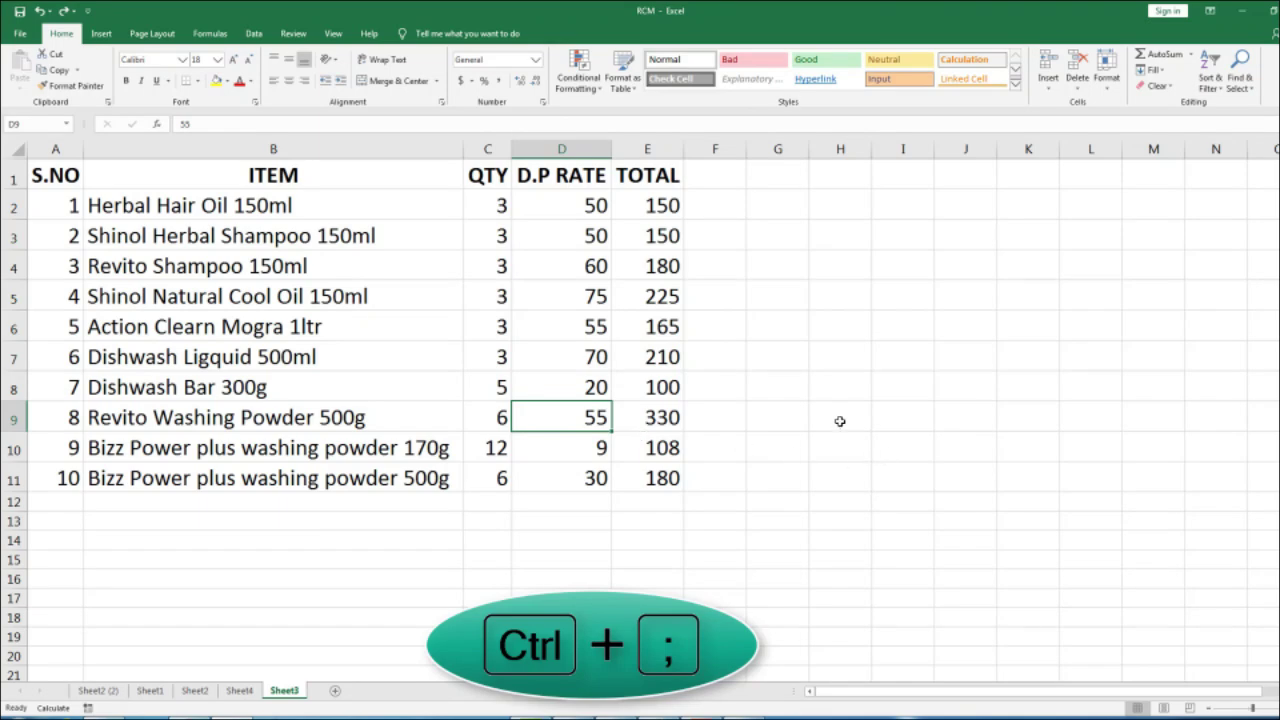
pyautogui.click(771, 388)
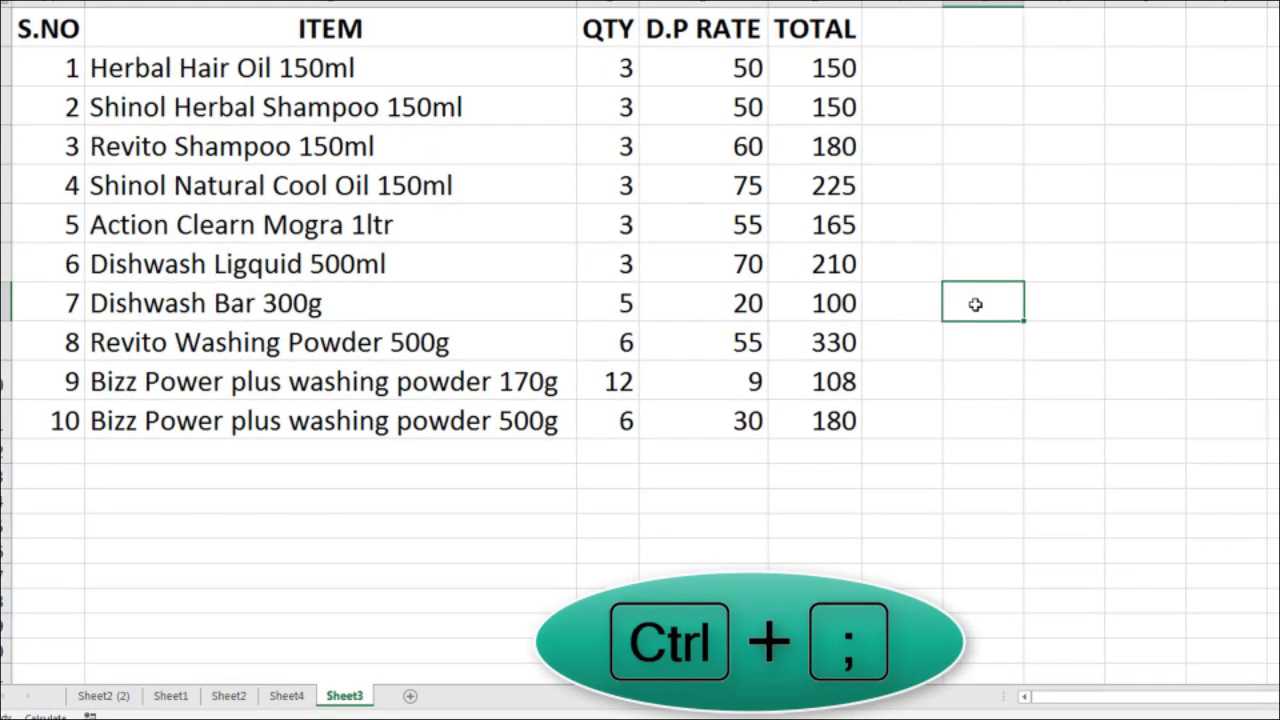
pyautogui.hotkey('ctrl', ';')
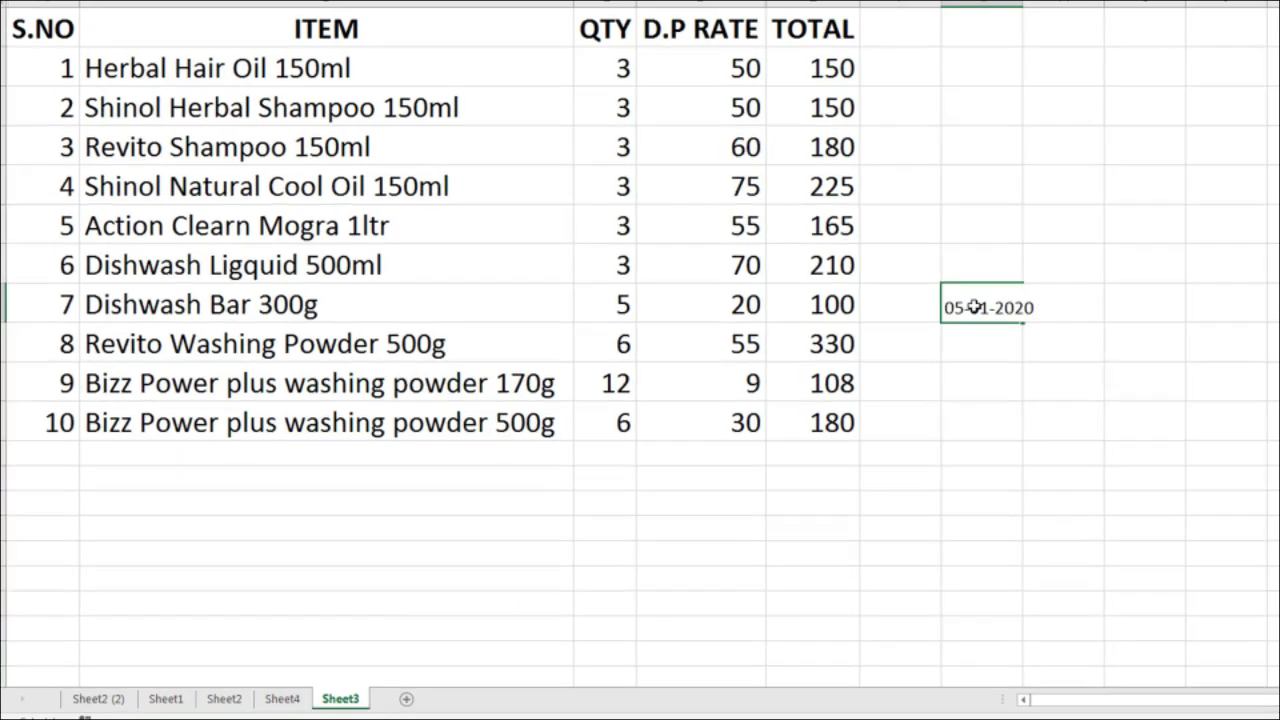
pyautogui.press('Return')
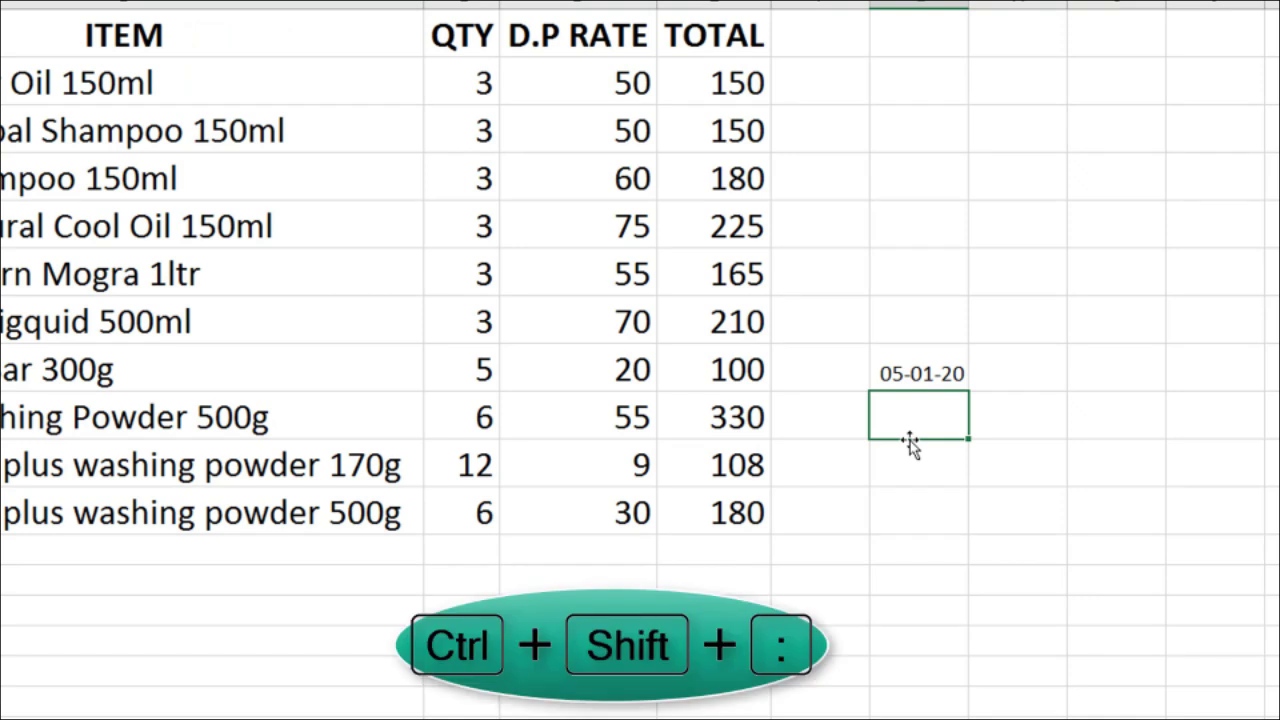
pyautogui.hotkey('ctrl', 'shift', ':')
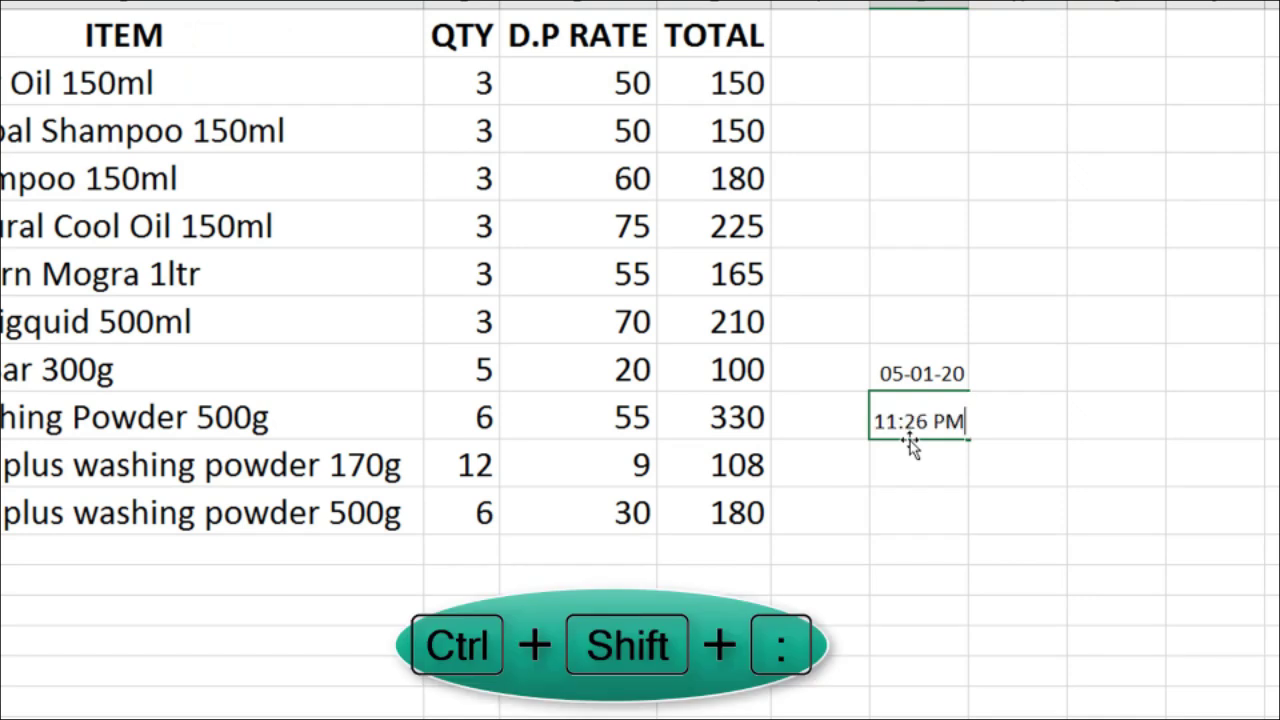
pyautogui.click(910, 445)
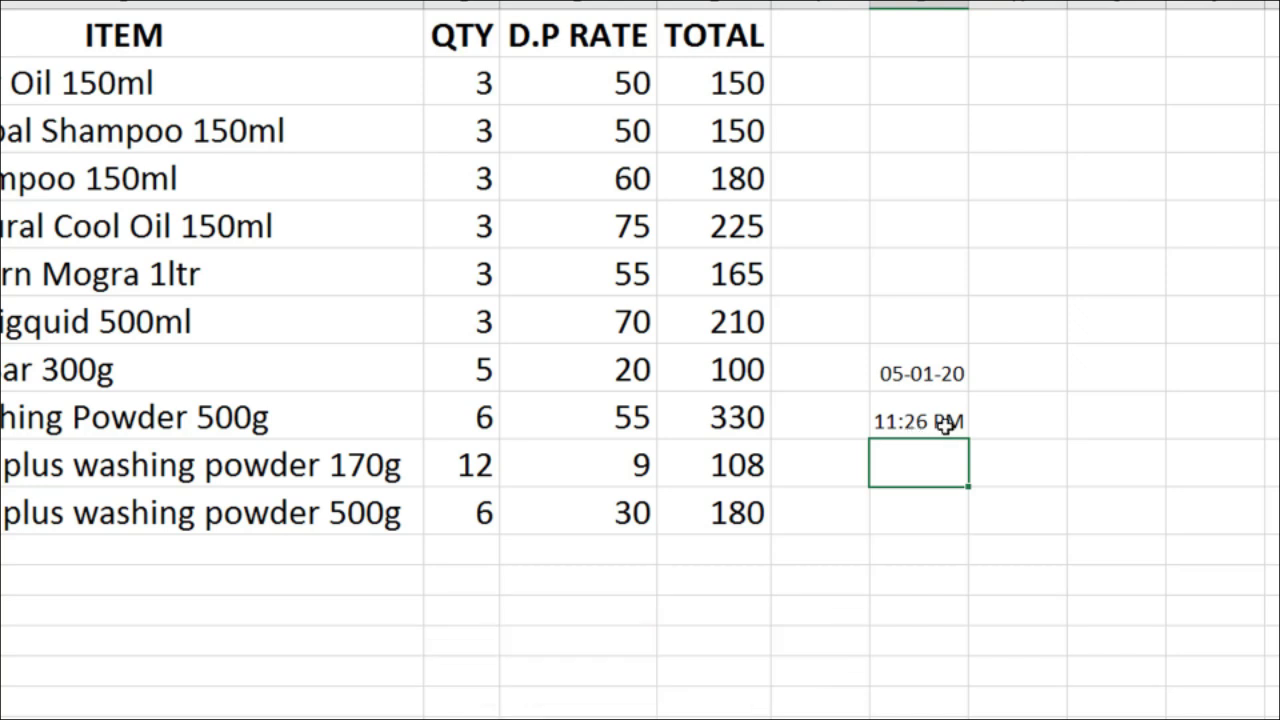
pyautogui.moveTo(937, 360); pyautogui.dragTo(943, 451)
pyautogui.press('Delete')
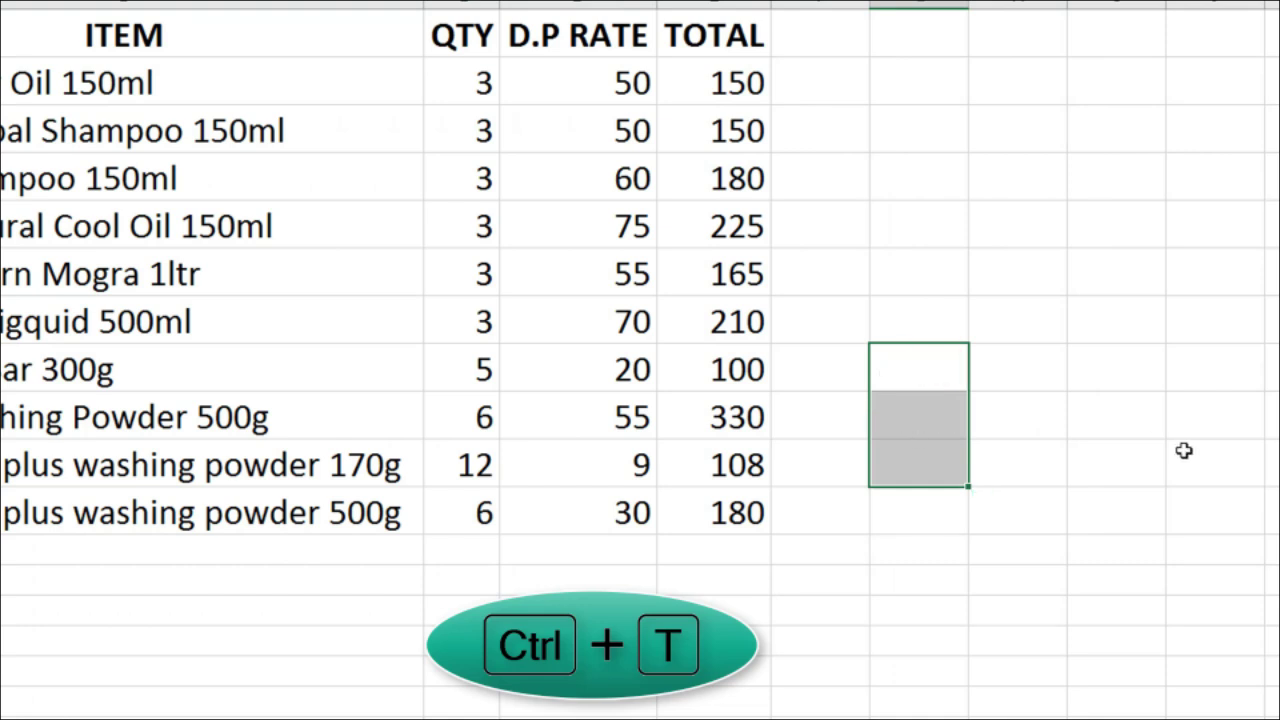
# - Convert A1:E11 into a table with headers, view its styling, then undo the conversion
pyautogui.click(900, 318)
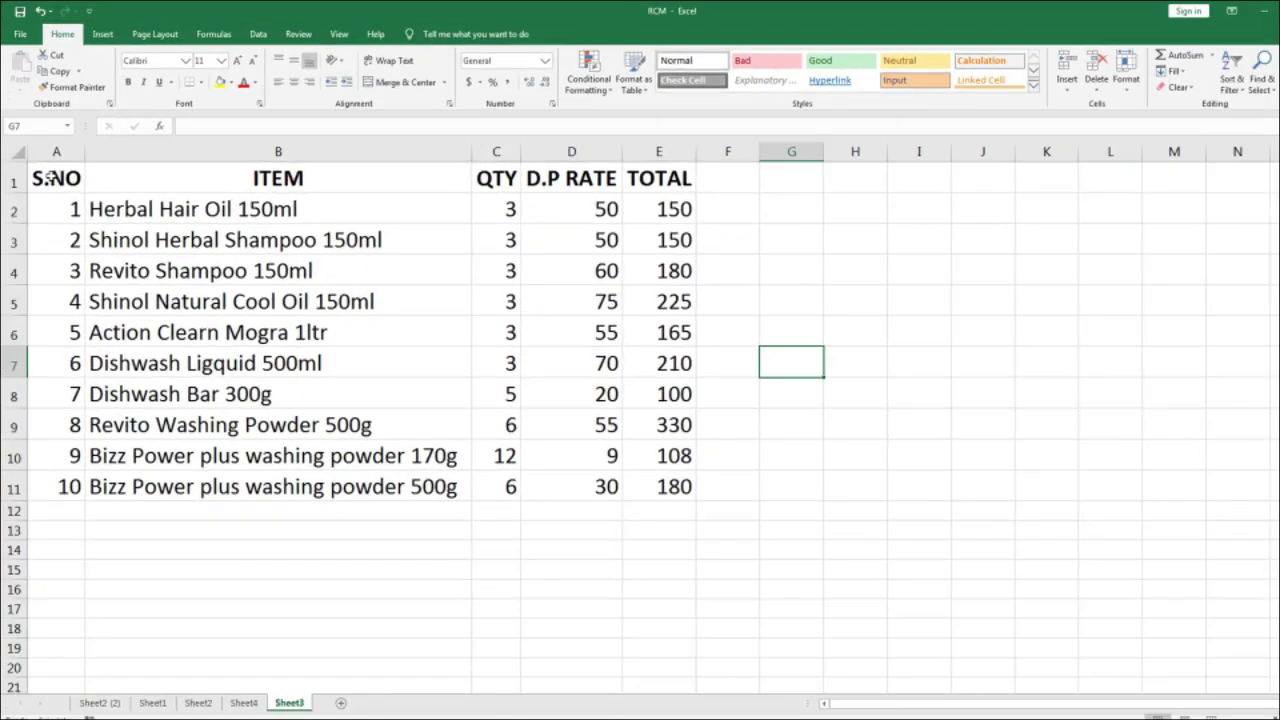
pyautogui.moveTo(48, 178); pyautogui.dragTo(666, 493)
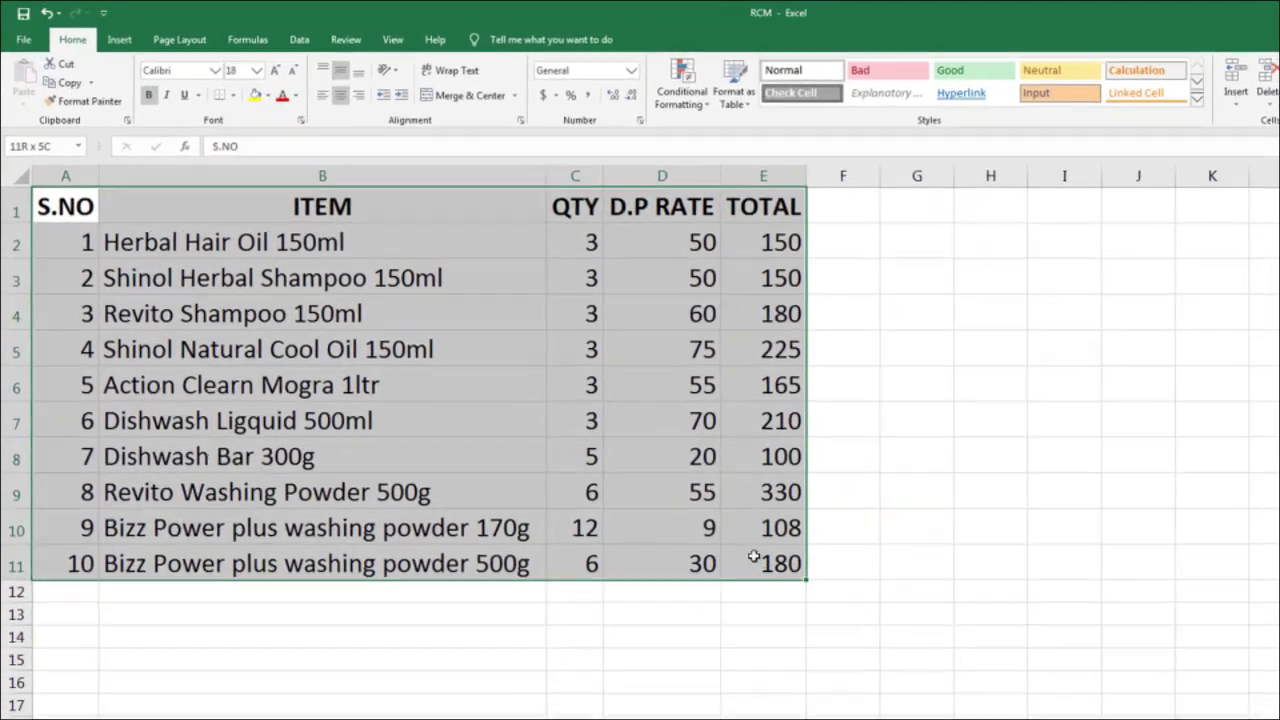
pyautogui.hotkey('ctrl', 't')
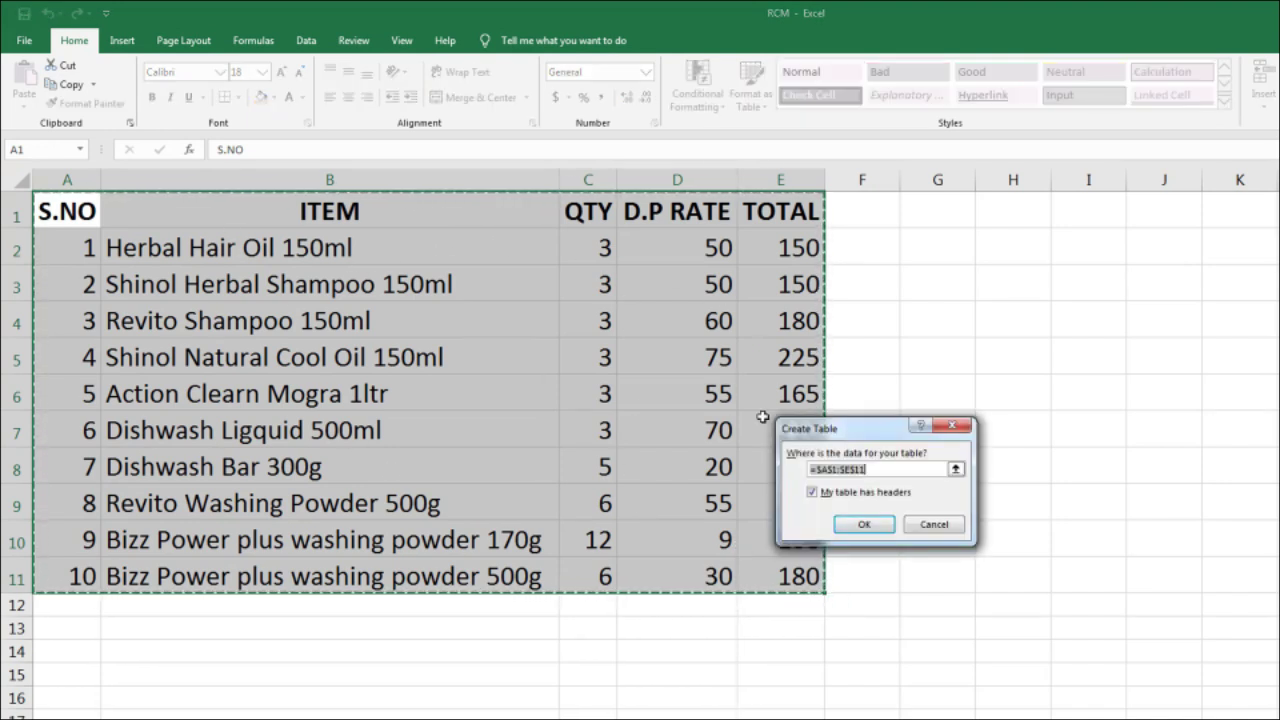
pyautogui.click(864, 524)
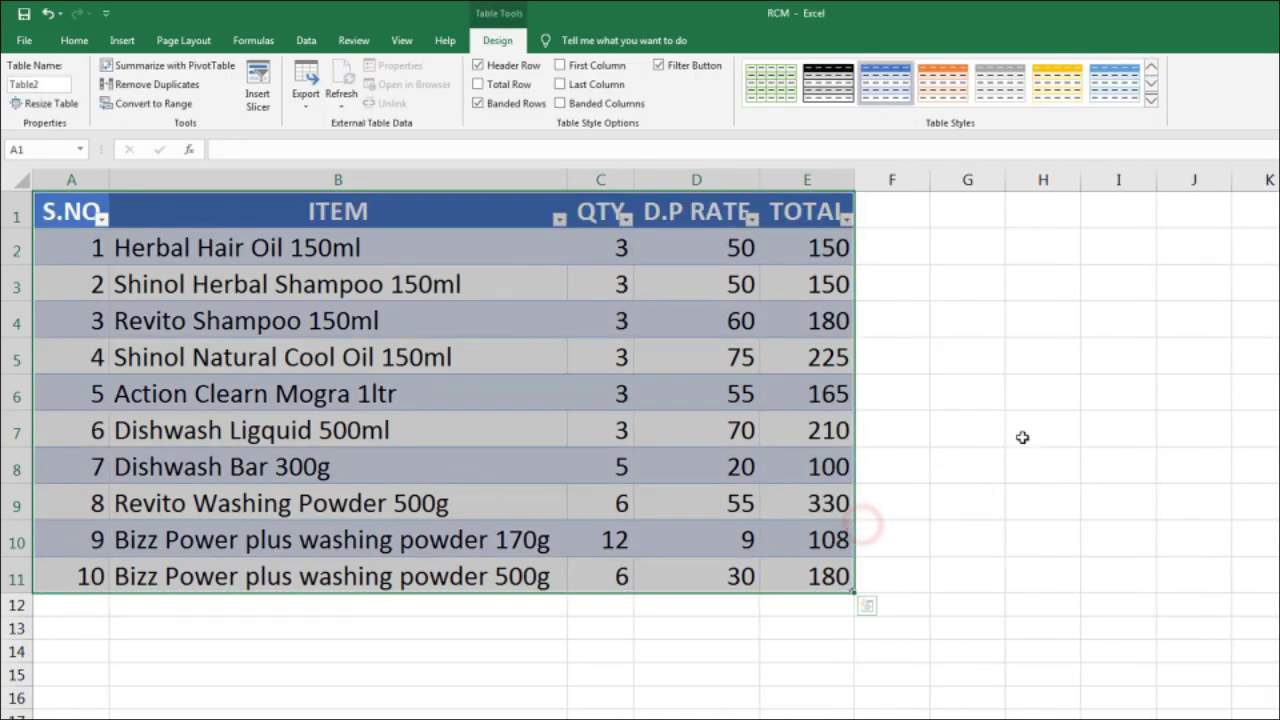
pyautogui.click(1021, 433)
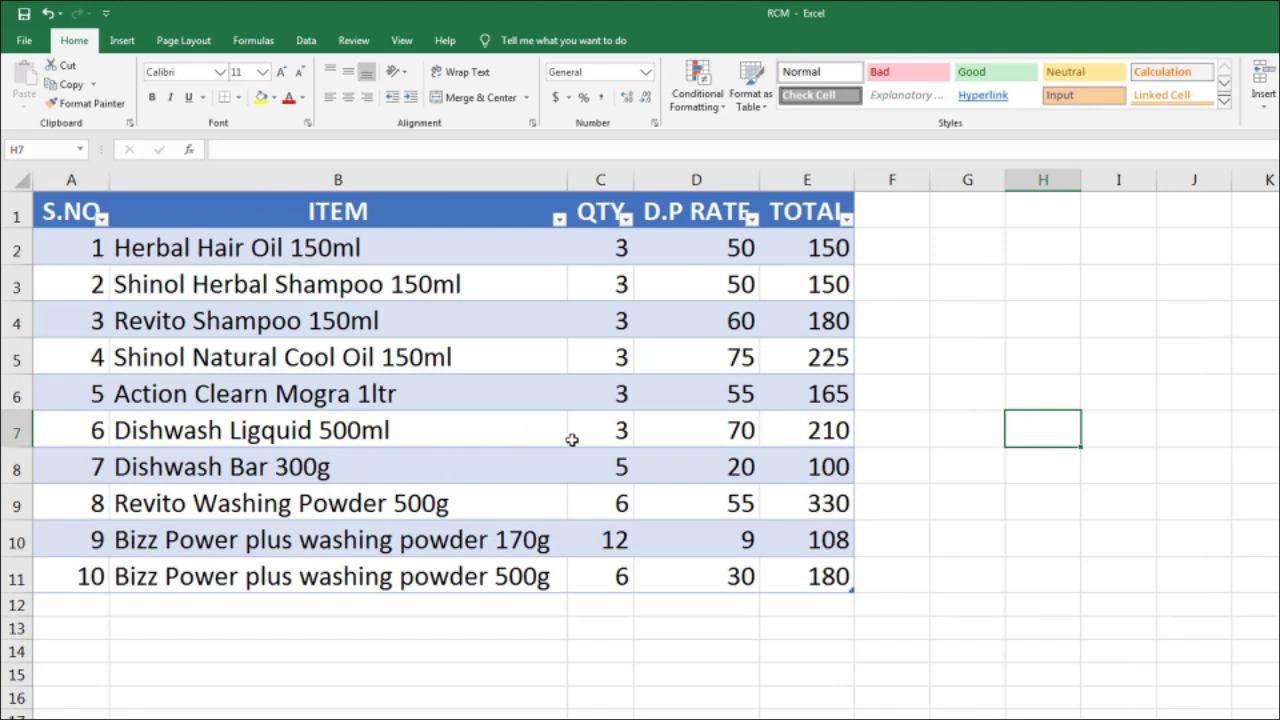
pyautogui.hotkey('ctrl', 'z')
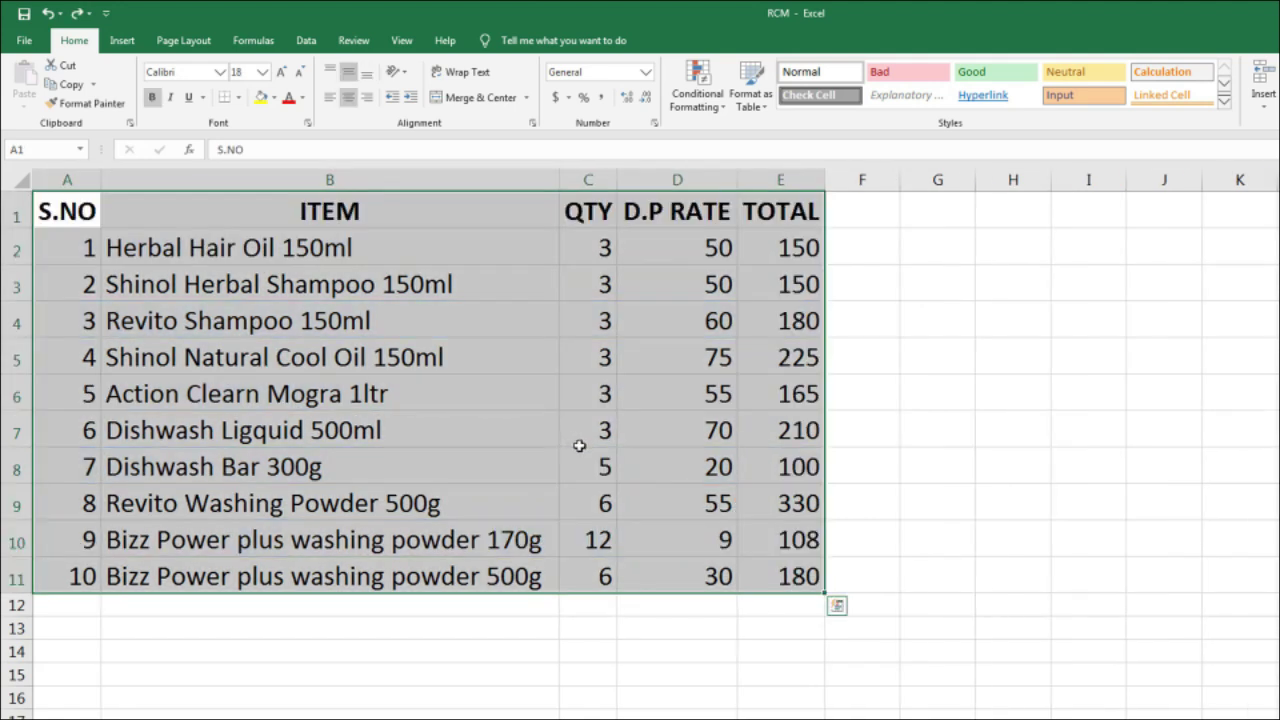
# - Convert A1:E11 into a table again and check the TOTAL formula in E7
pyautogui.hotkey('ctrl', 't')
pyautogui.press('Return')
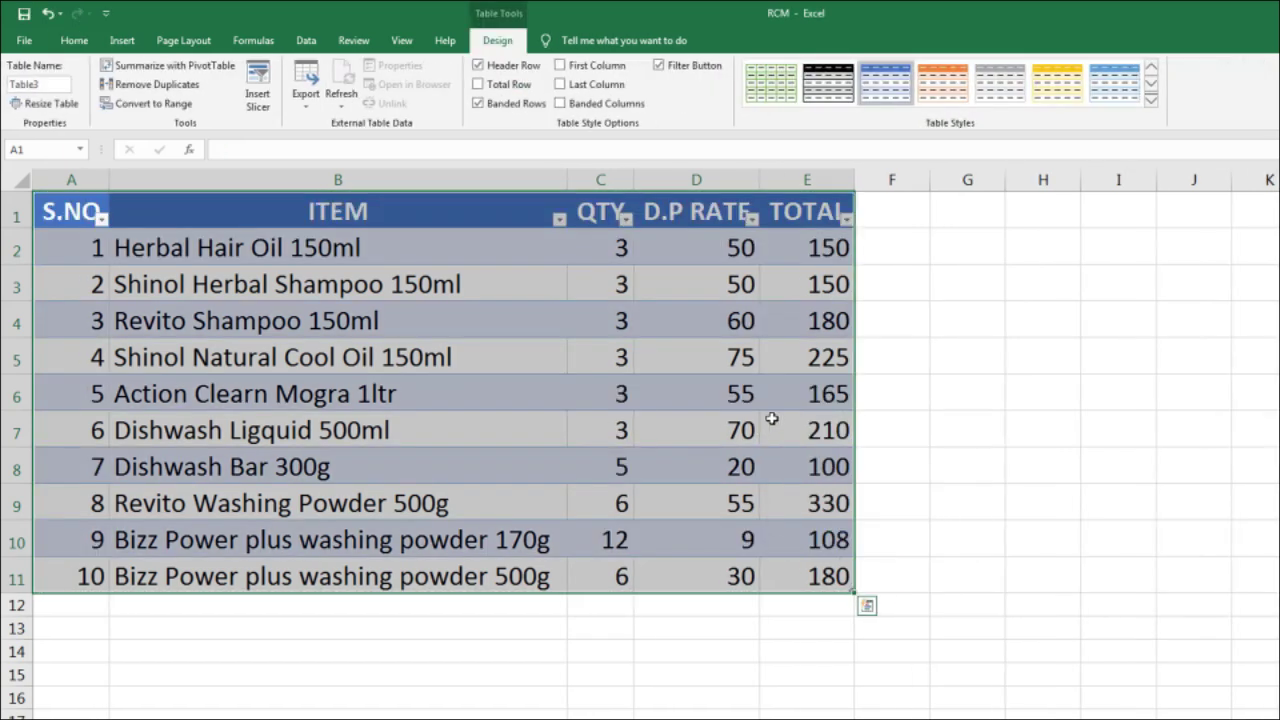
pyautogui.click(772, 420)
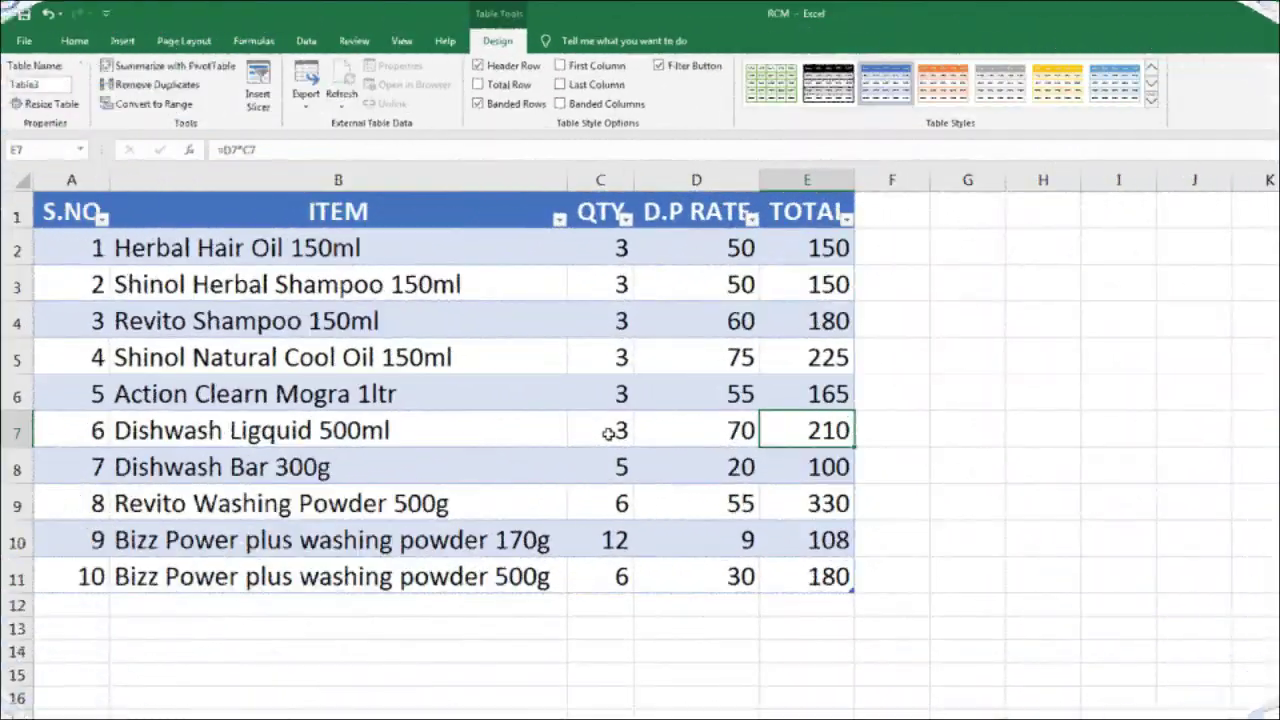
pyautogui.click(982, 452)
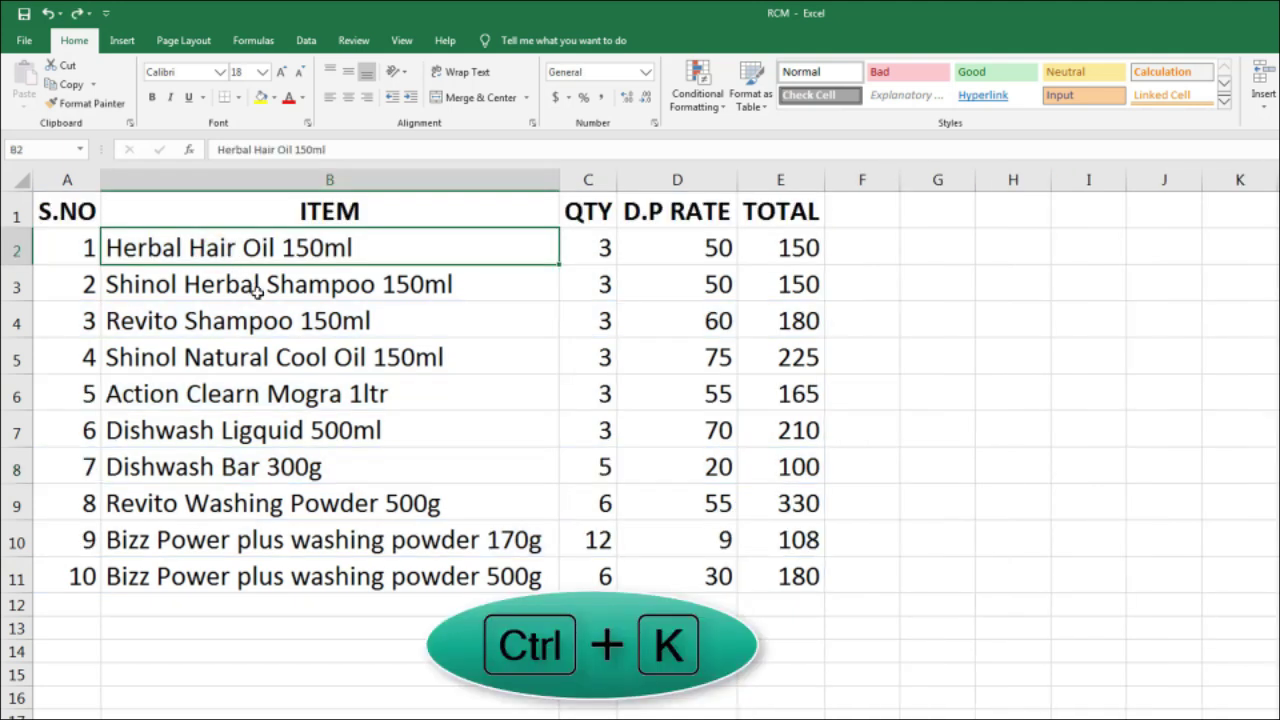
# - Hyperlink 'Herbal Hair Oil 150ml' in B2 to the Billing.xlsx workbook on drive D
pyautogui.hotkey('ctrl', 'k')
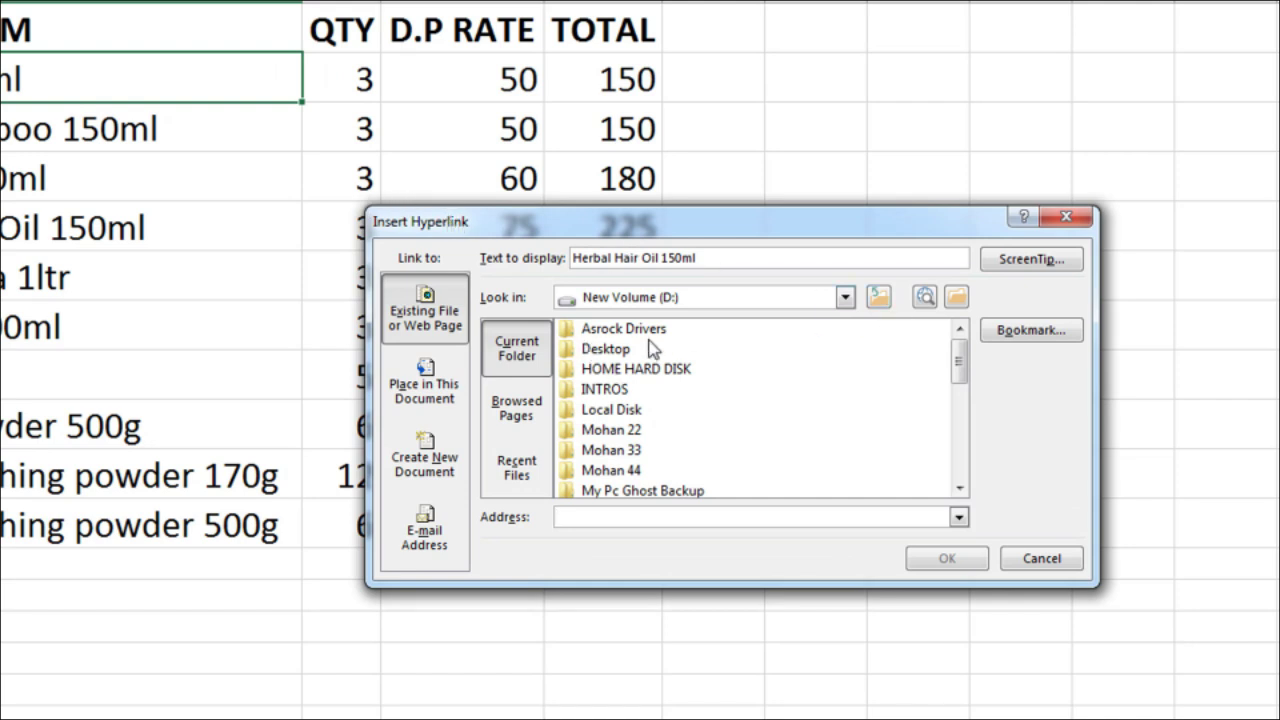
pyautogui.click(636, 432)
pyautogui.scroll(-2, 638, 440)
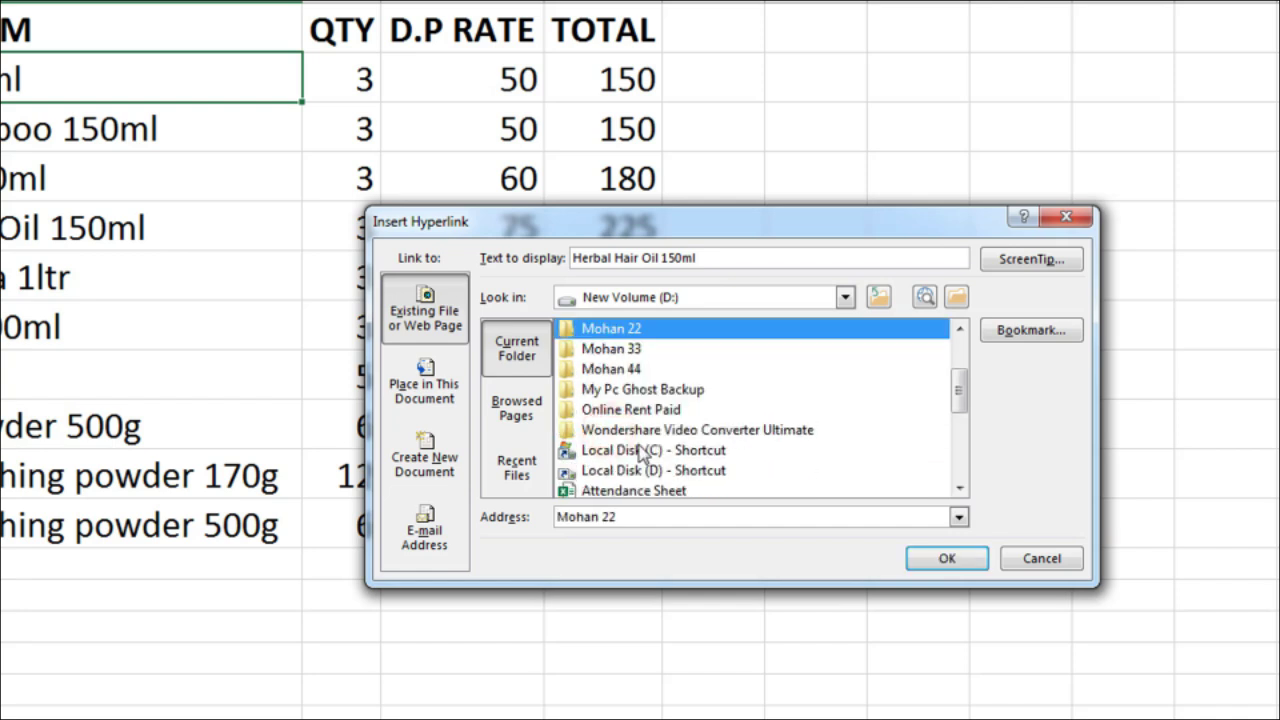
pyautogui.scroll(-1, 640, 448)
pyautogui.scroll(-1, 640, 447)
pyautogui.click(598, 389)
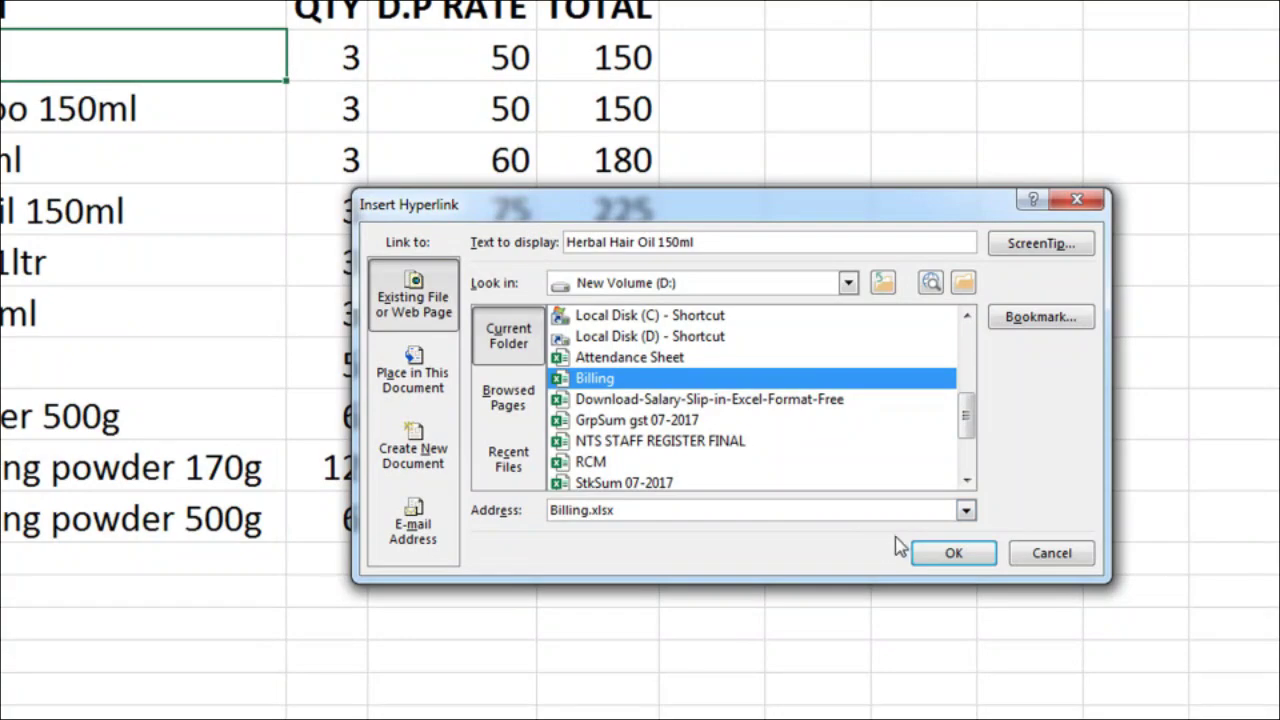
pyautogui.click(926, 555)
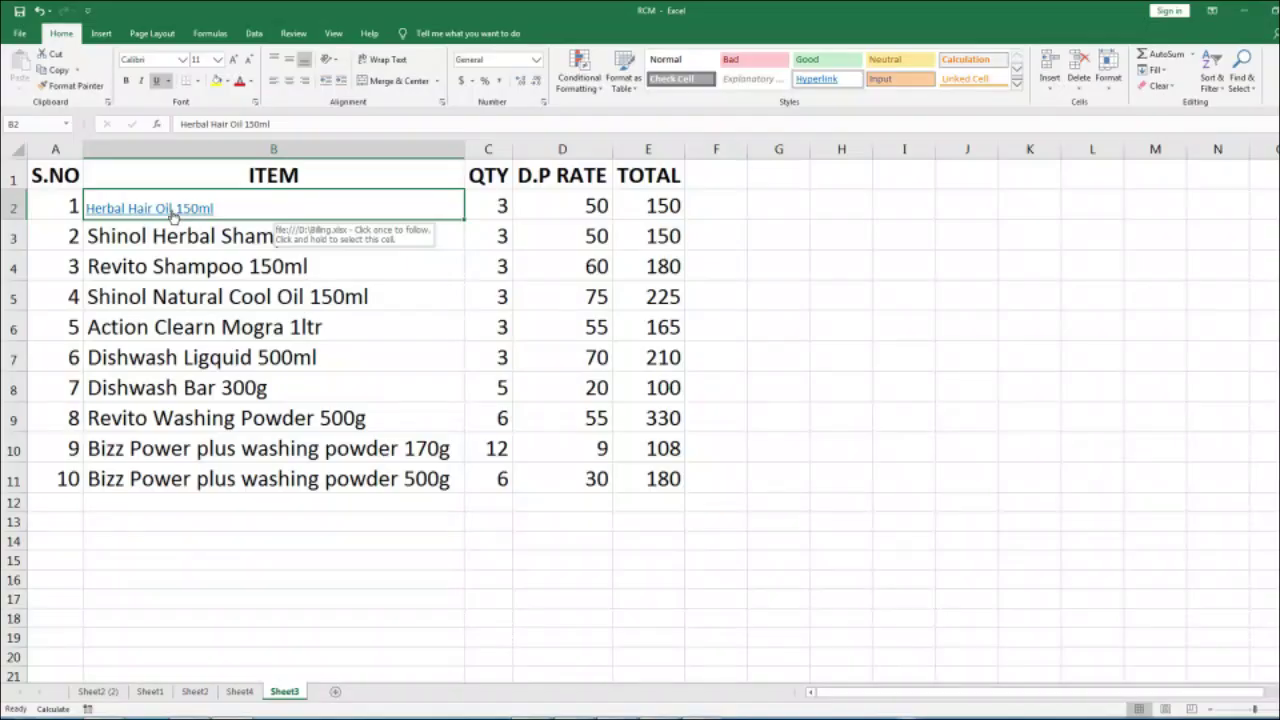
# - Follow the B2 link to open Billing.xlsx, then return to the item list on Sheet3
pyautogui.click(174, 213)
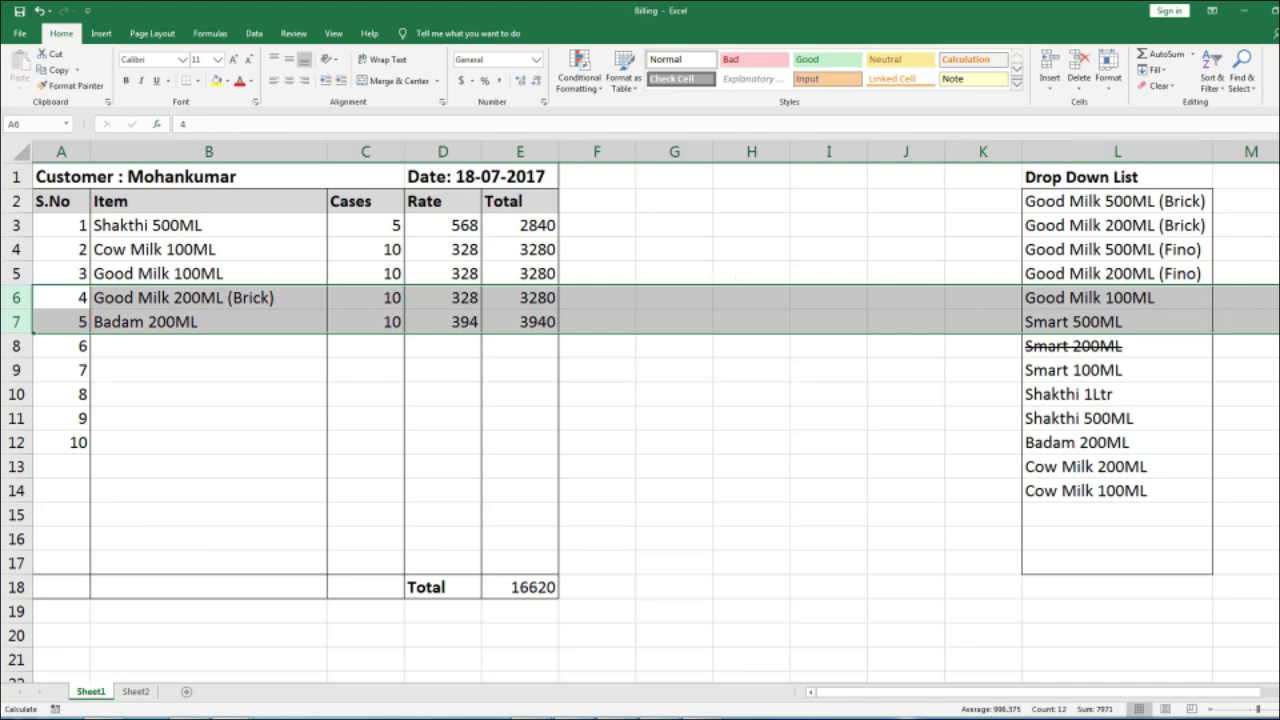
pyautogui.hotkey('shift', 'F2')
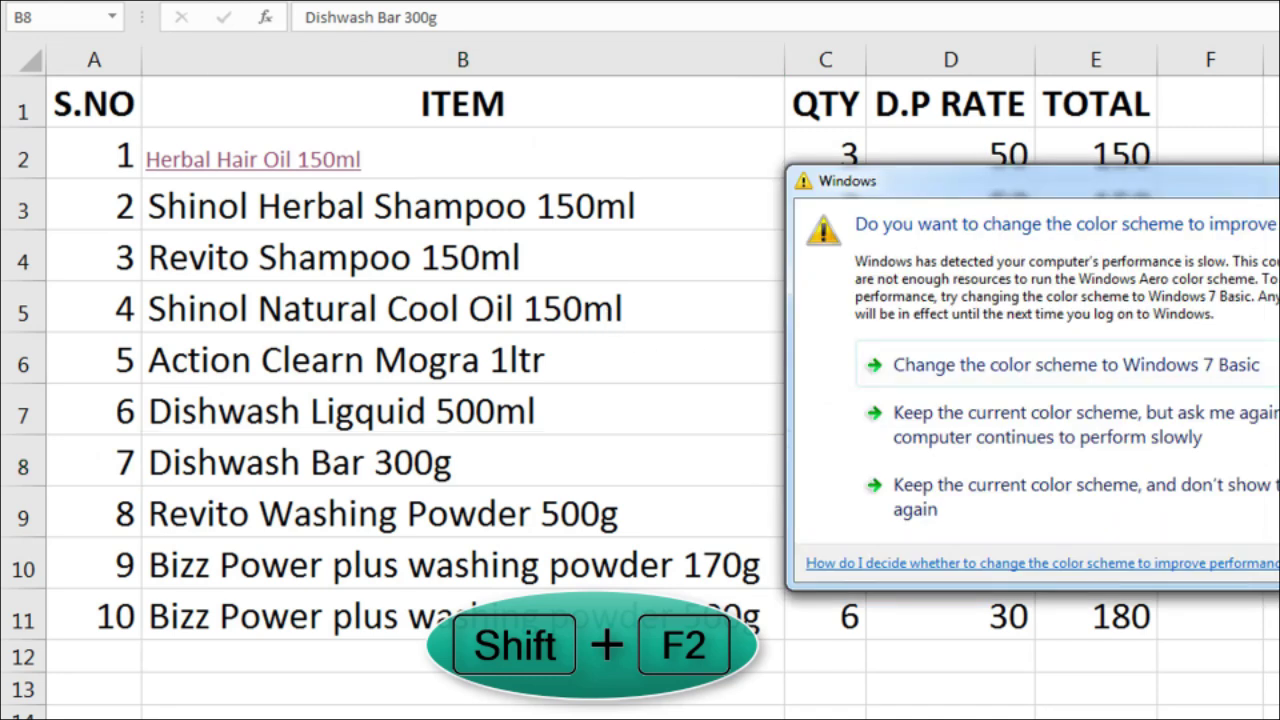
# - Add a comment reading 'hyperlink' to the Herbal Hair Oil 150ml cell B2
pyautogui.click(453, 167)
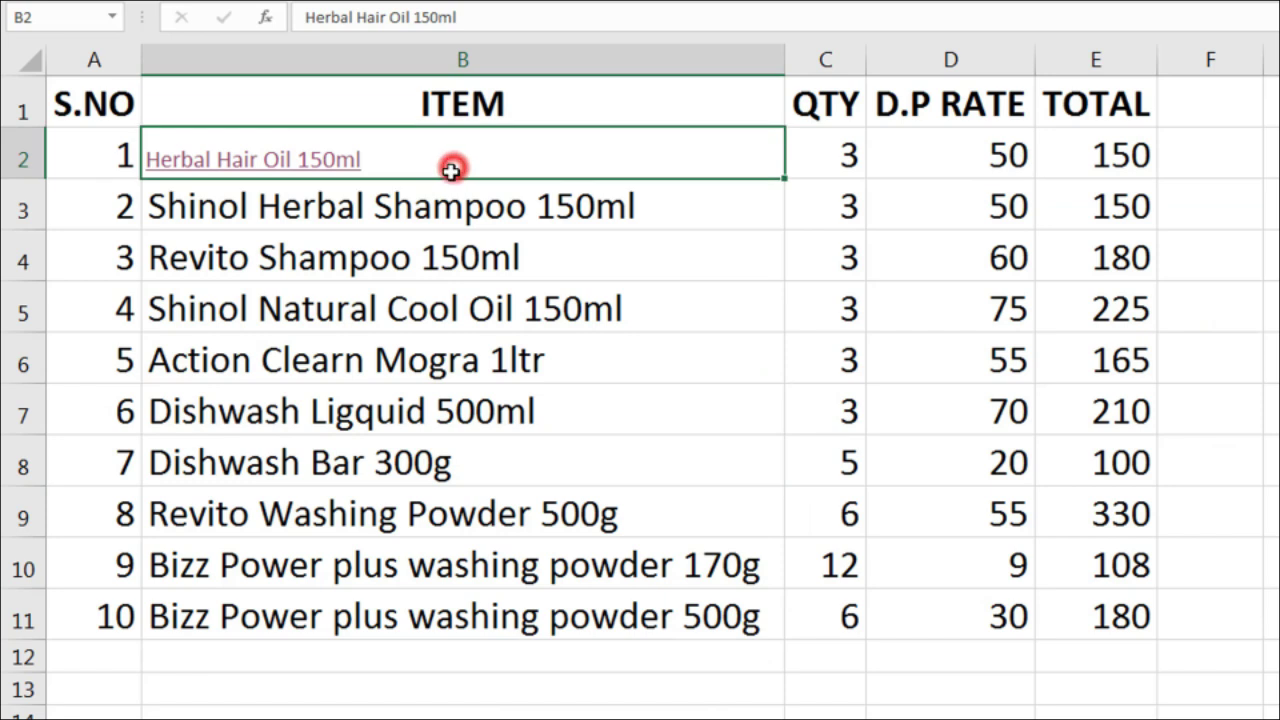
pyautogui.hotkey('shift', 'F2')
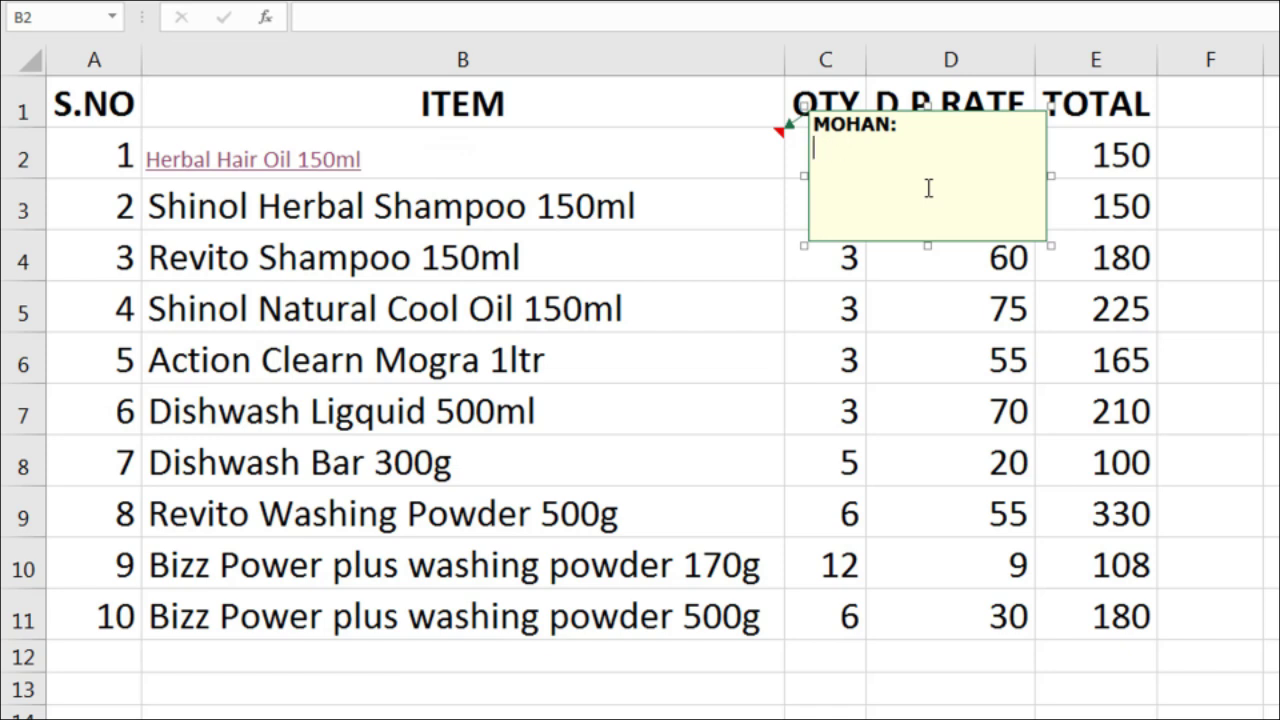
pyautogui.write('hy')
pyautogui.click(770, 222)
pyautogui.click(760, 257)
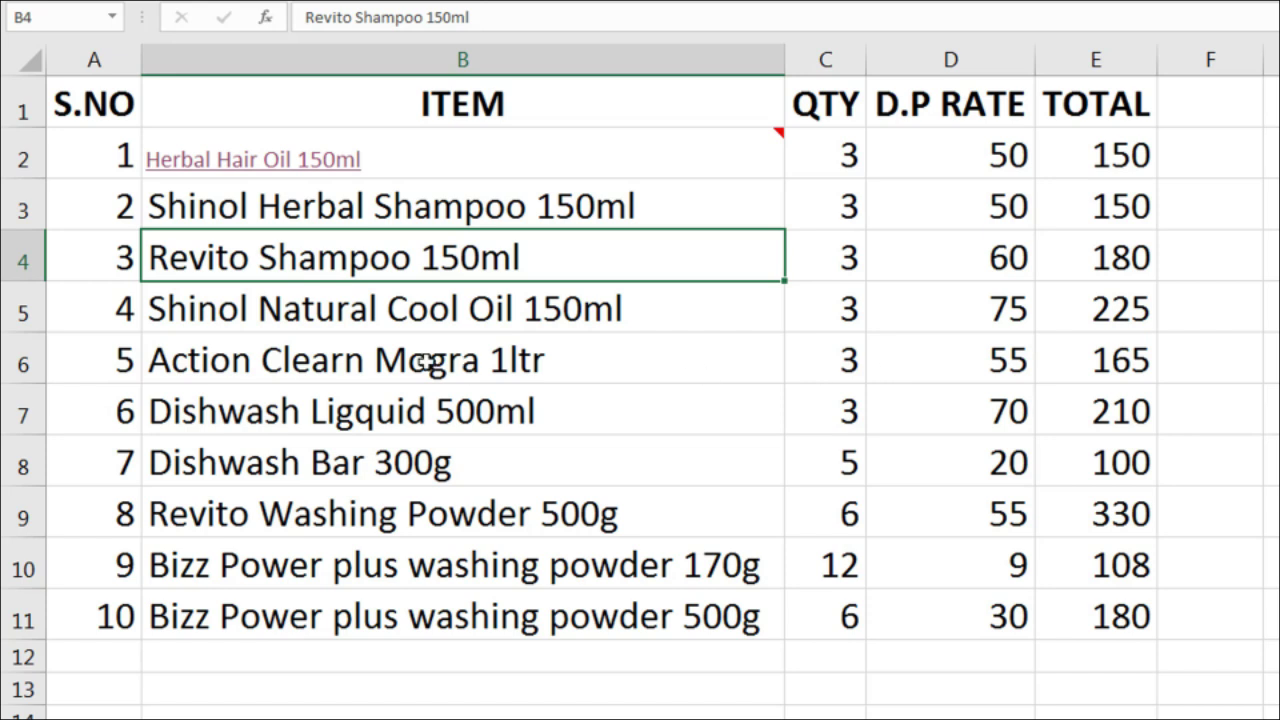
# - Move the selection to the serial number cell of the Revito Shampoo 150ml row 4
pyautogui.moveTo(124, 258); pyautogui.dragTo(1128, 258)
pyautogui.click(600, 300)
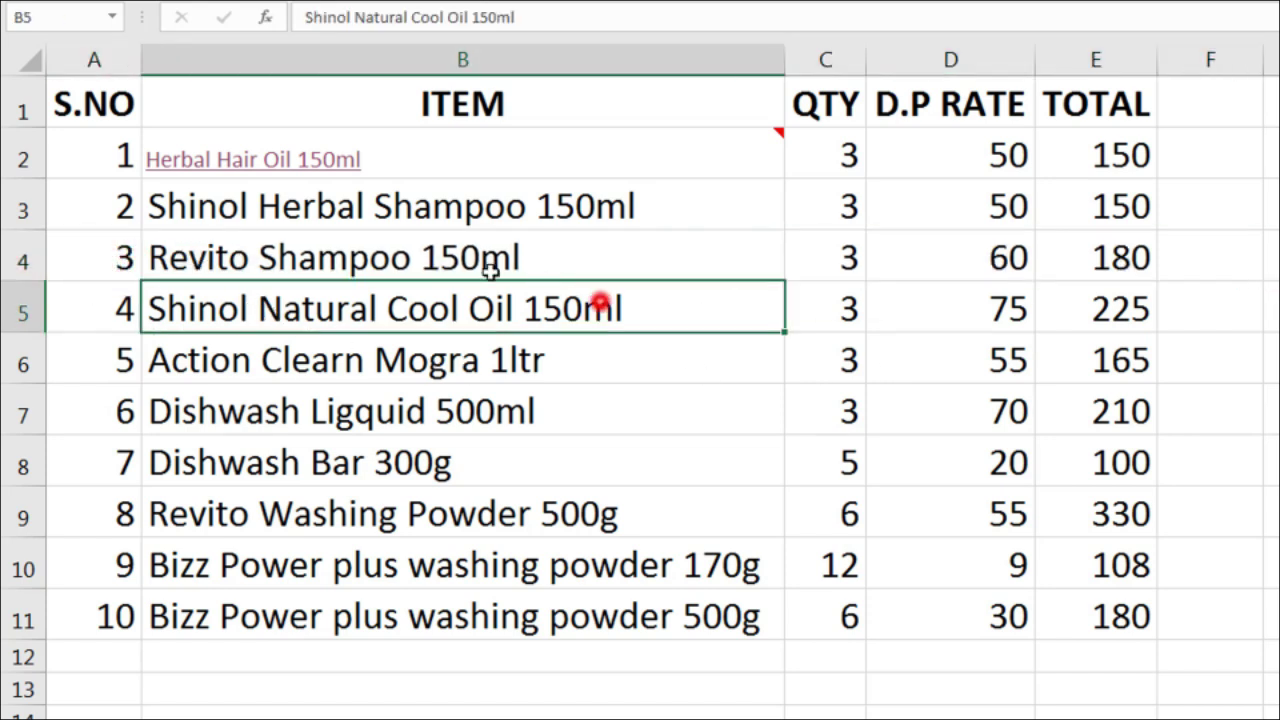
pyautogui.click(310, 259)
pyautogui.click(370, 361)
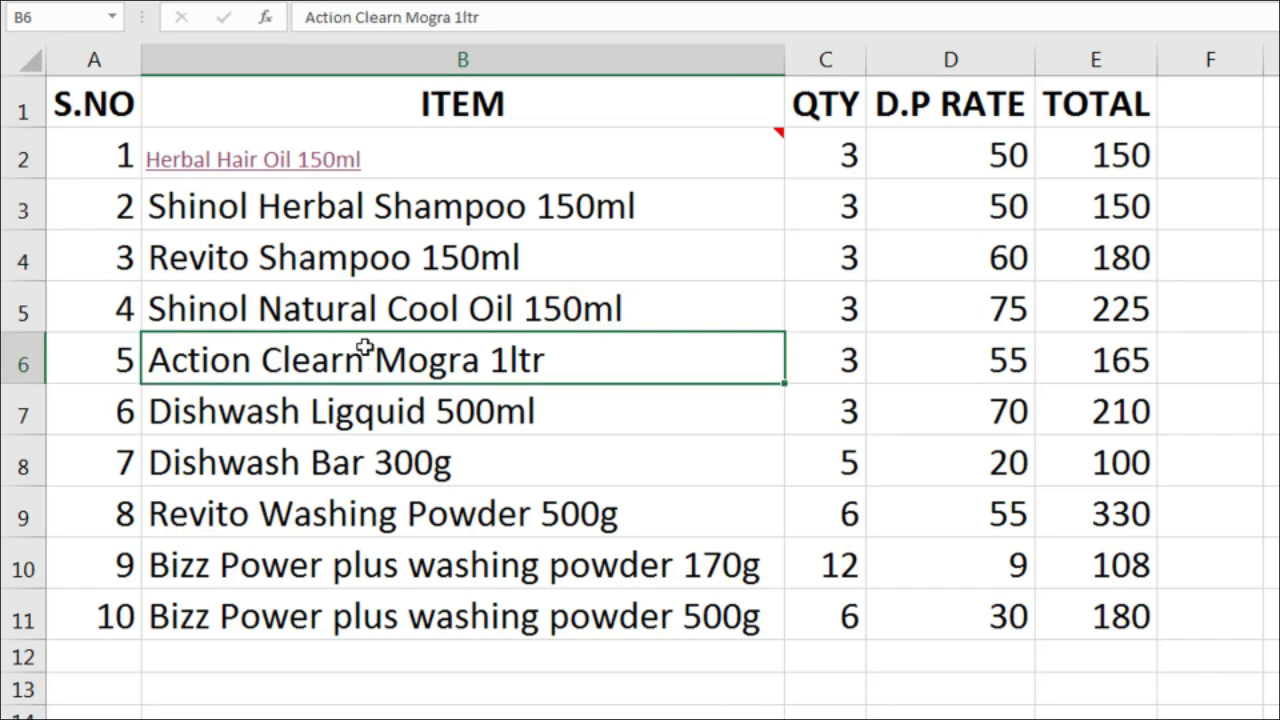
pyautogui.press('Up')
pyautogui.press('Up')
pyautogui.press('Up')
pyautogui.press('Down')
pyautogui.press('Down')
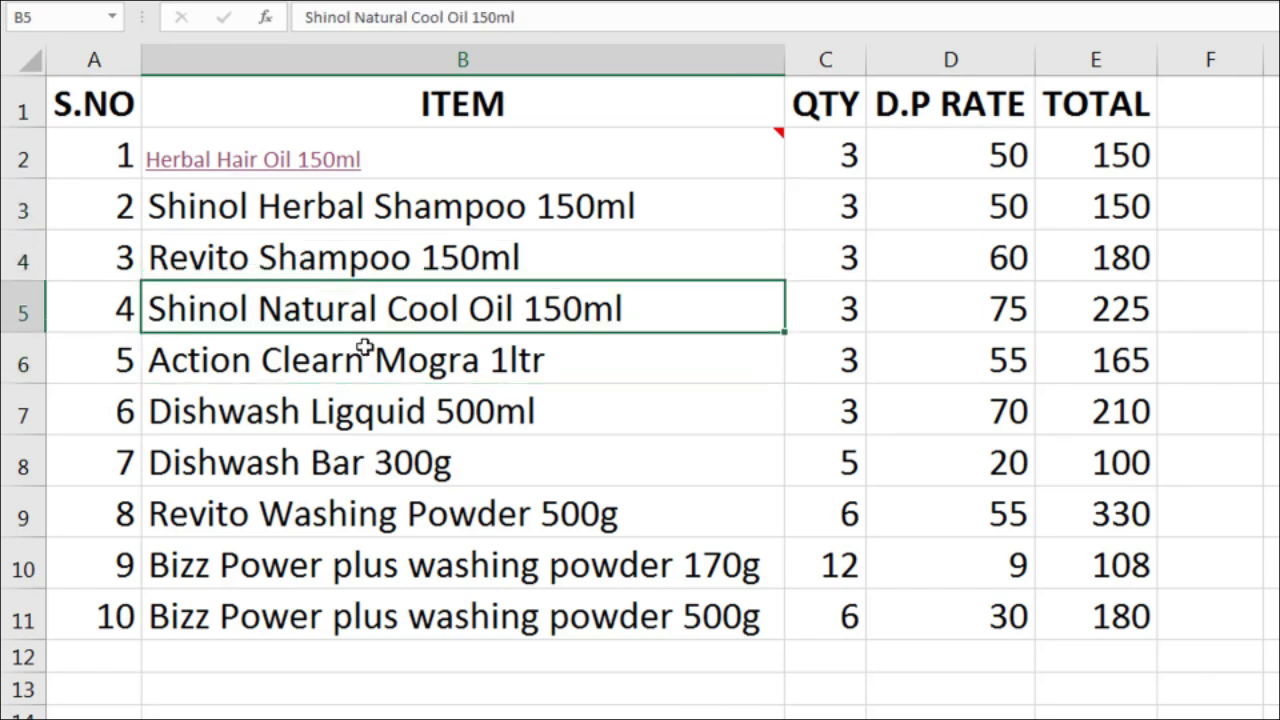
pyautogui.press('Up')
pyautogui.hotkey('shift', 'Left')
pyautogui.hotkey('shift', 'Right')
pyautogui.press('Right')
pyautogui.press('Left')
pyautogui.press('Left')
pyautogui.press('Right')
pyautogui.press('Right')
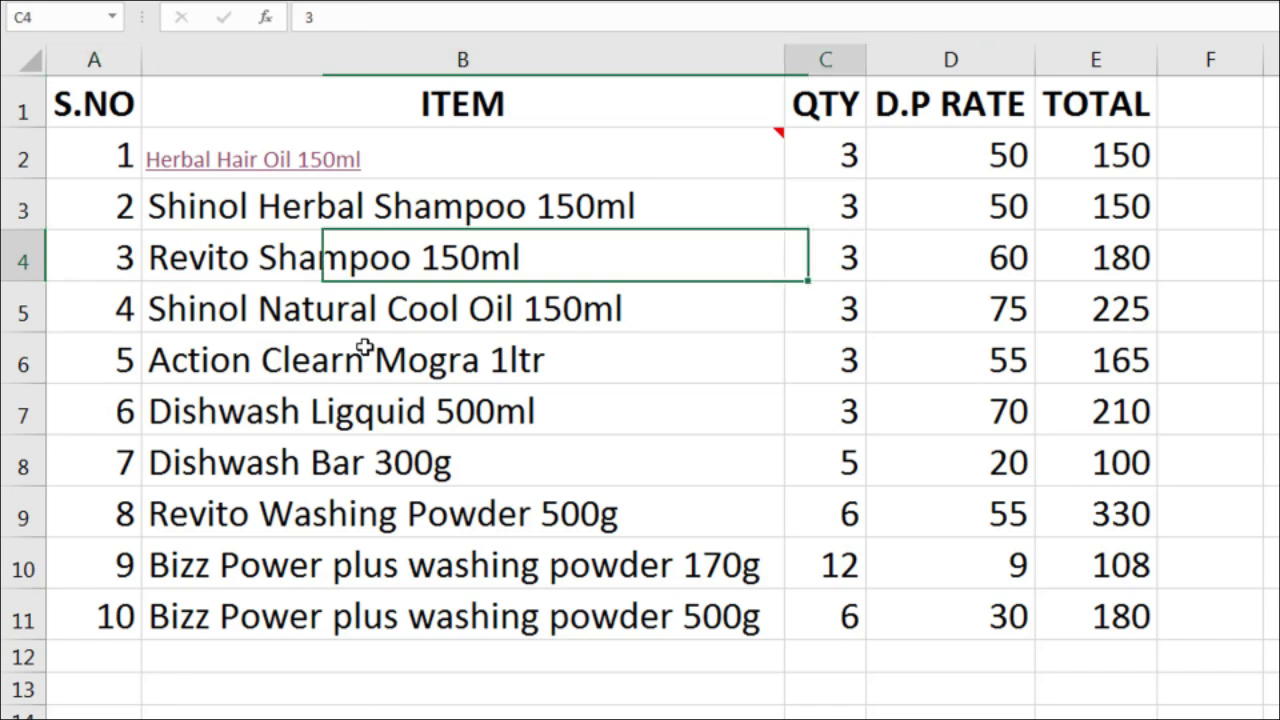
pyautogui.press('Left')
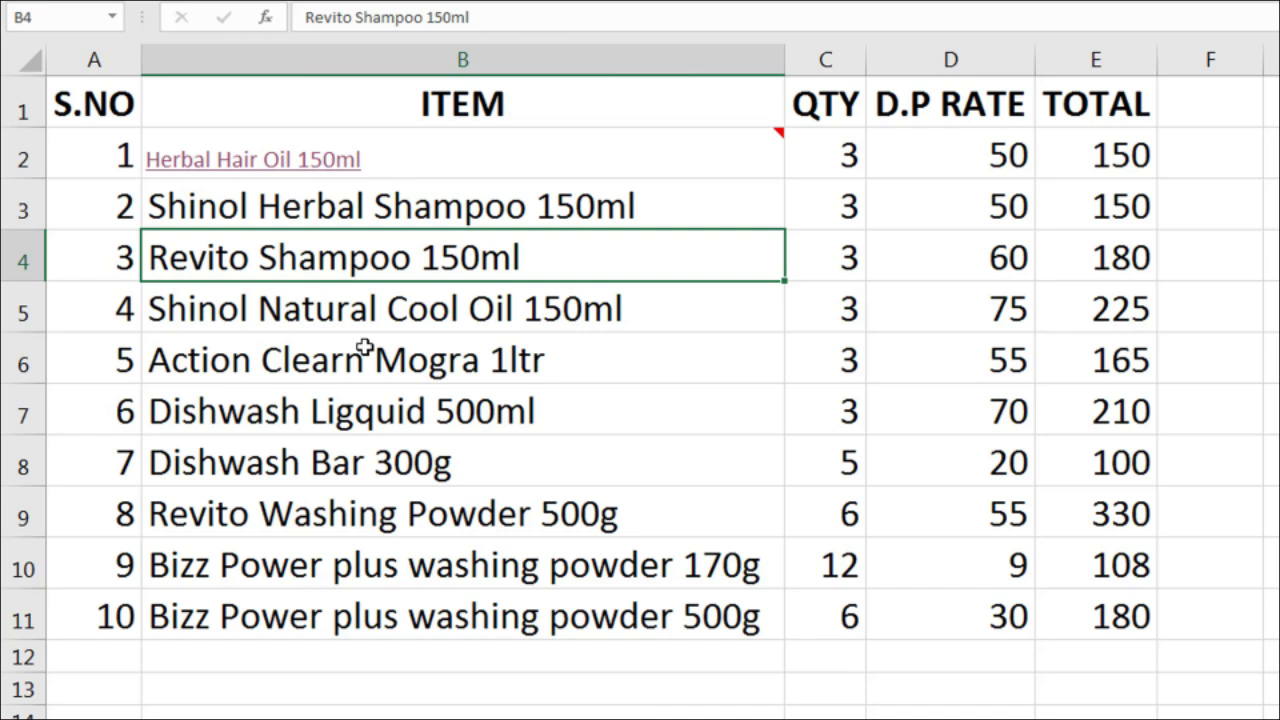
# - Select and delete the whole Revito Shampoo 150ml row with Shift+Space and Ctrl+-
pyautogui.hotkey('shift', 'space')
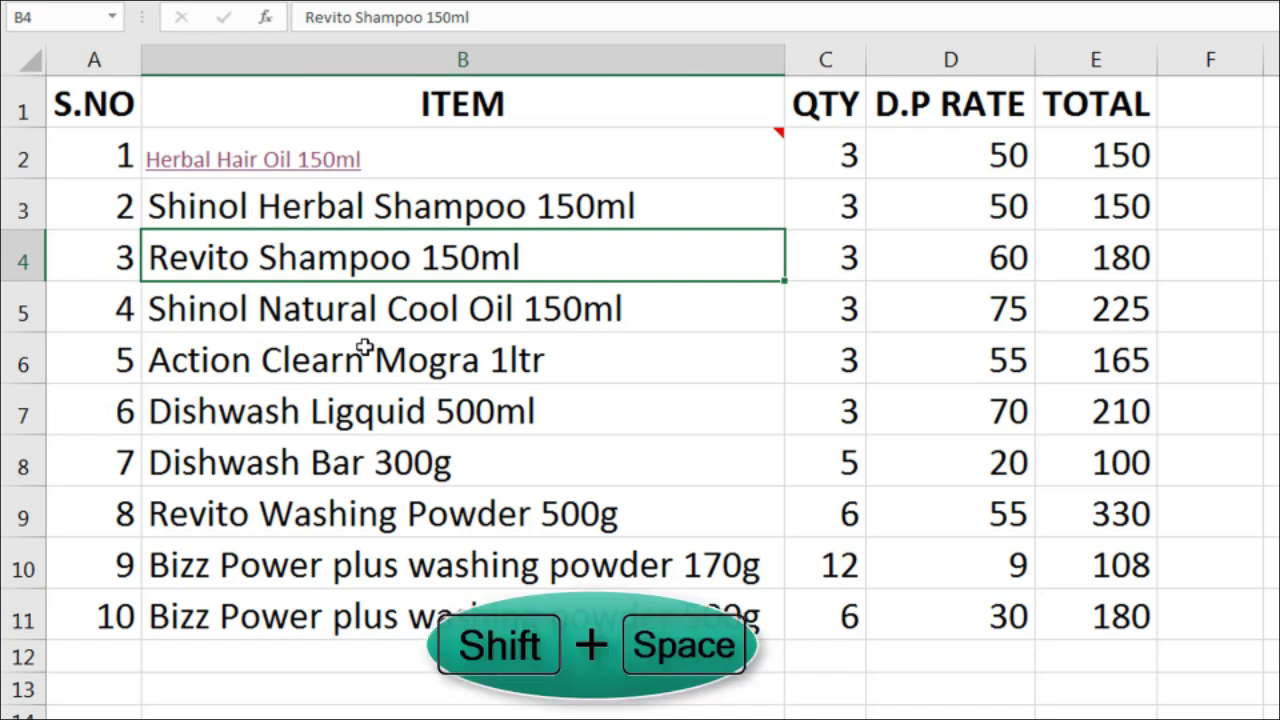
pyautogui.hotkey('shift', 'space')
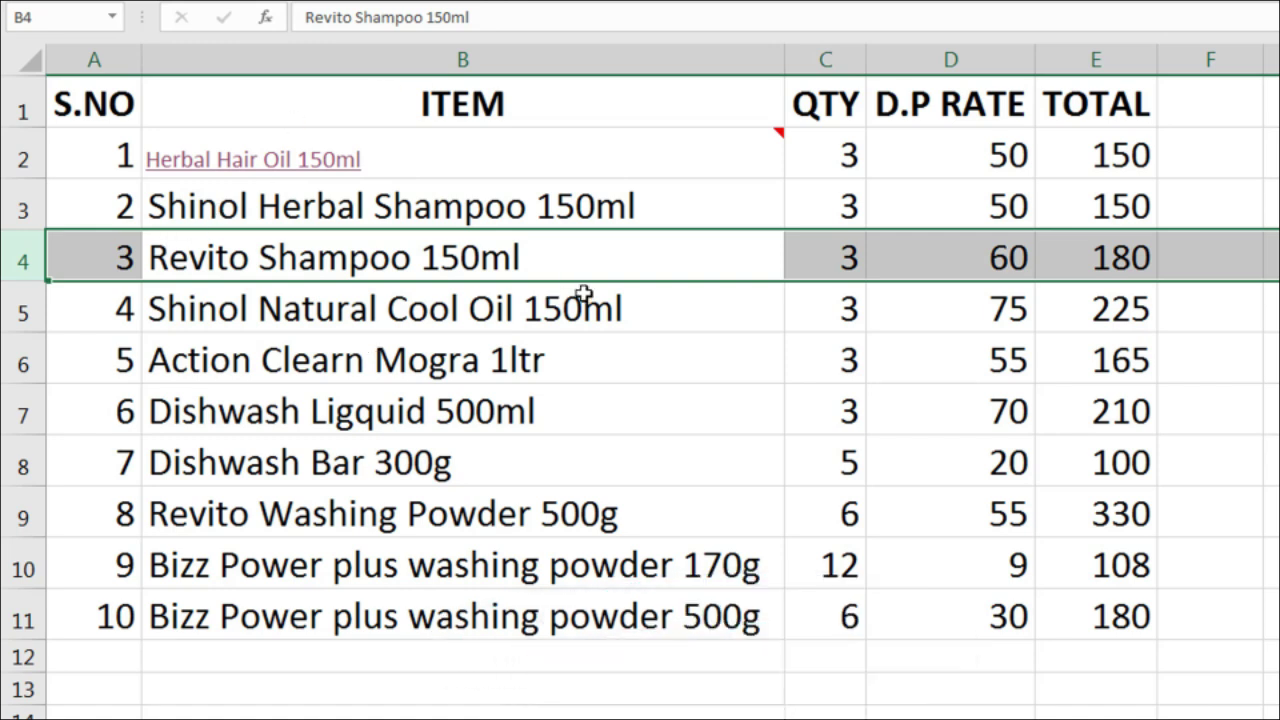
pyautogui.hotkey('ctrl', '-')
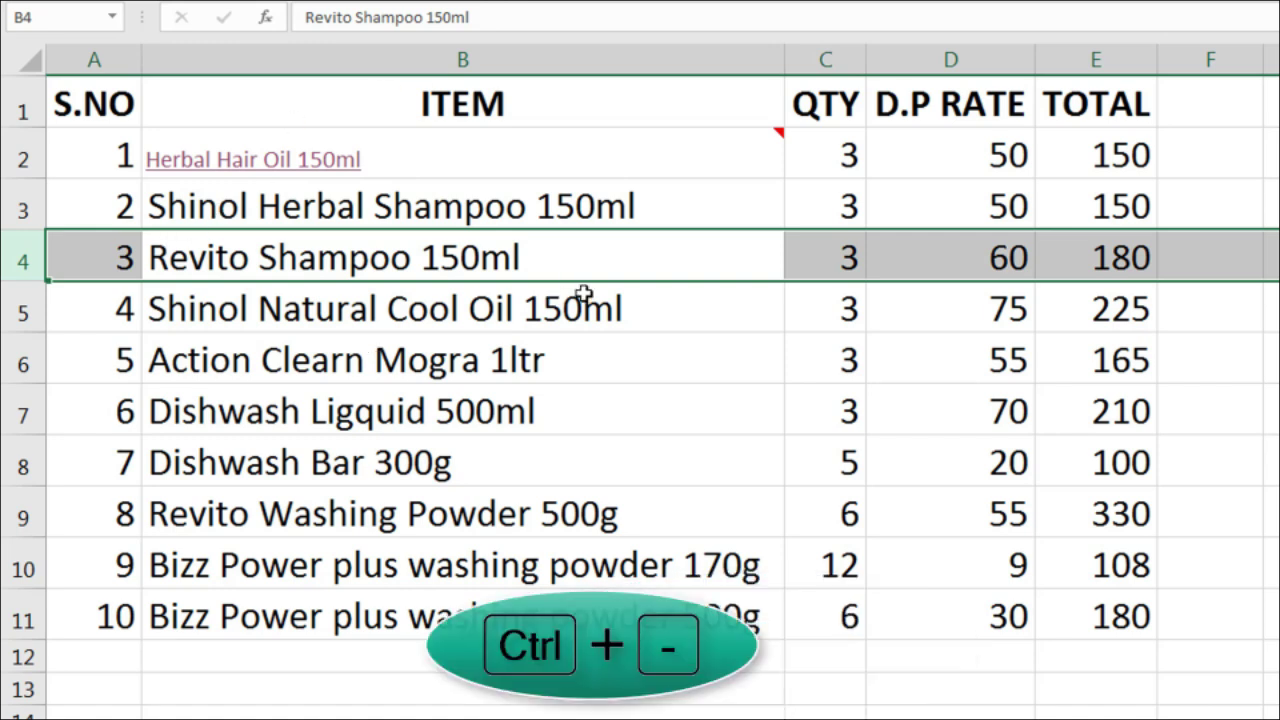
pyautogui.hotkey('ctrl', '-')
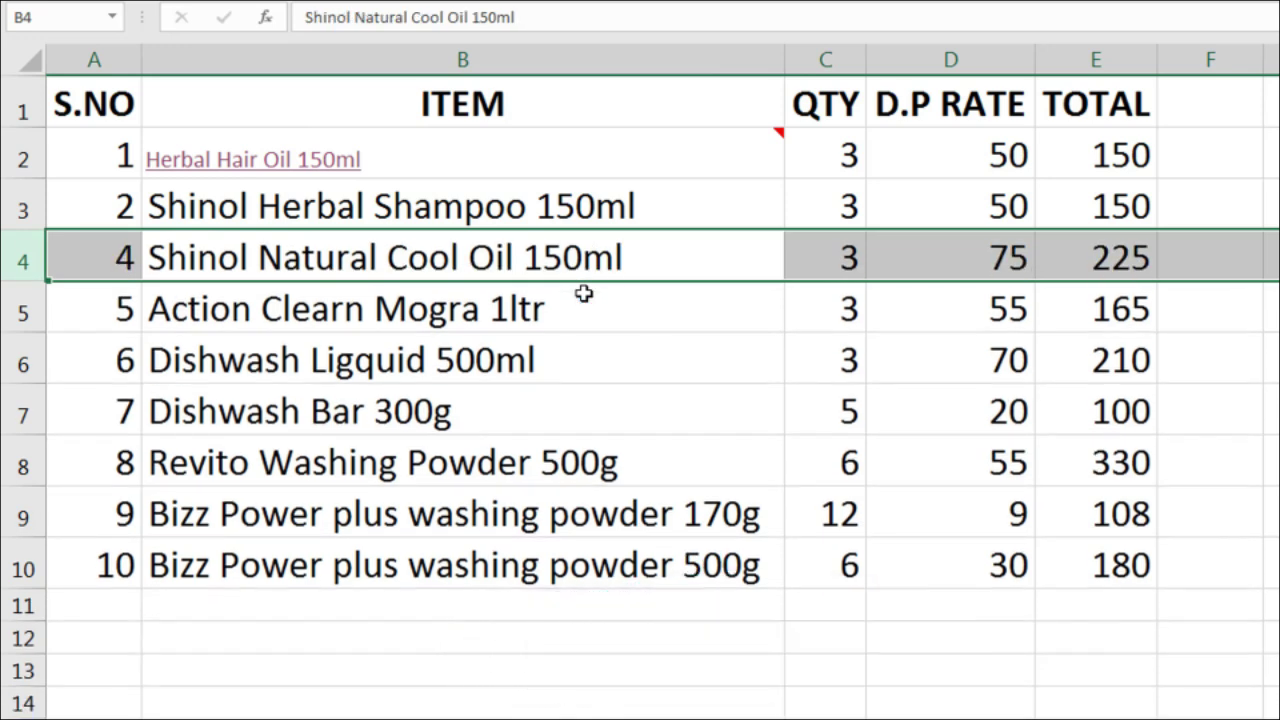
pyautogui.click(128, 208)
pyautogui.click(120, 258)
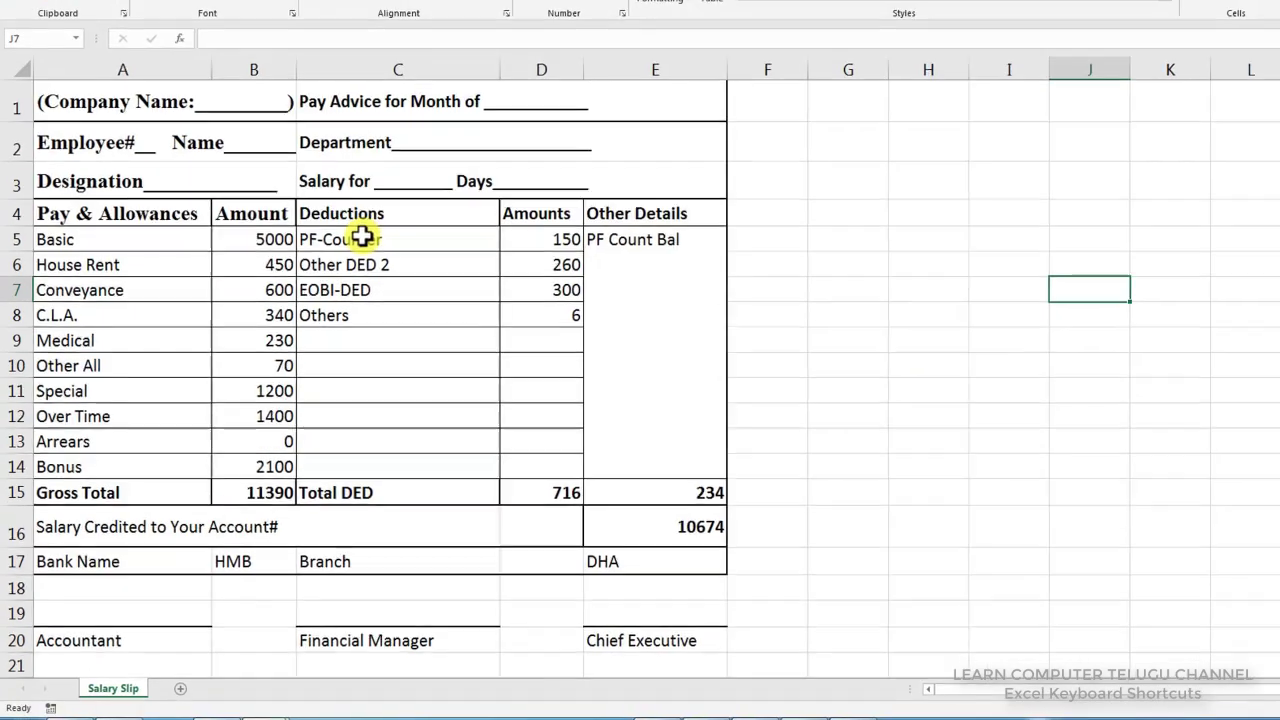
# - Make the deduction labels C5:C8, PF-Counter through Others, bold and then italic
pyautogui.moveTo(320, 300); pyautogui.dragTo(320, 366)
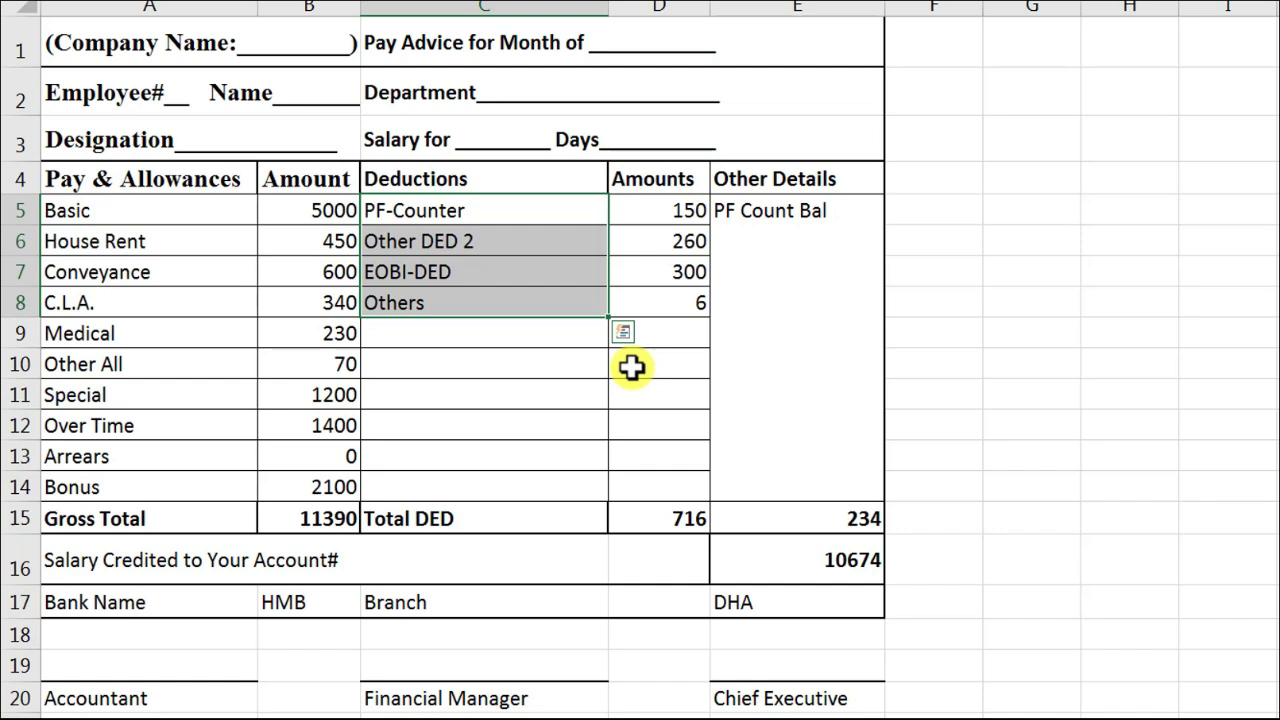
pyautogui.hotkey('ctrl', 'b')
pyautogui.click(556, 343)
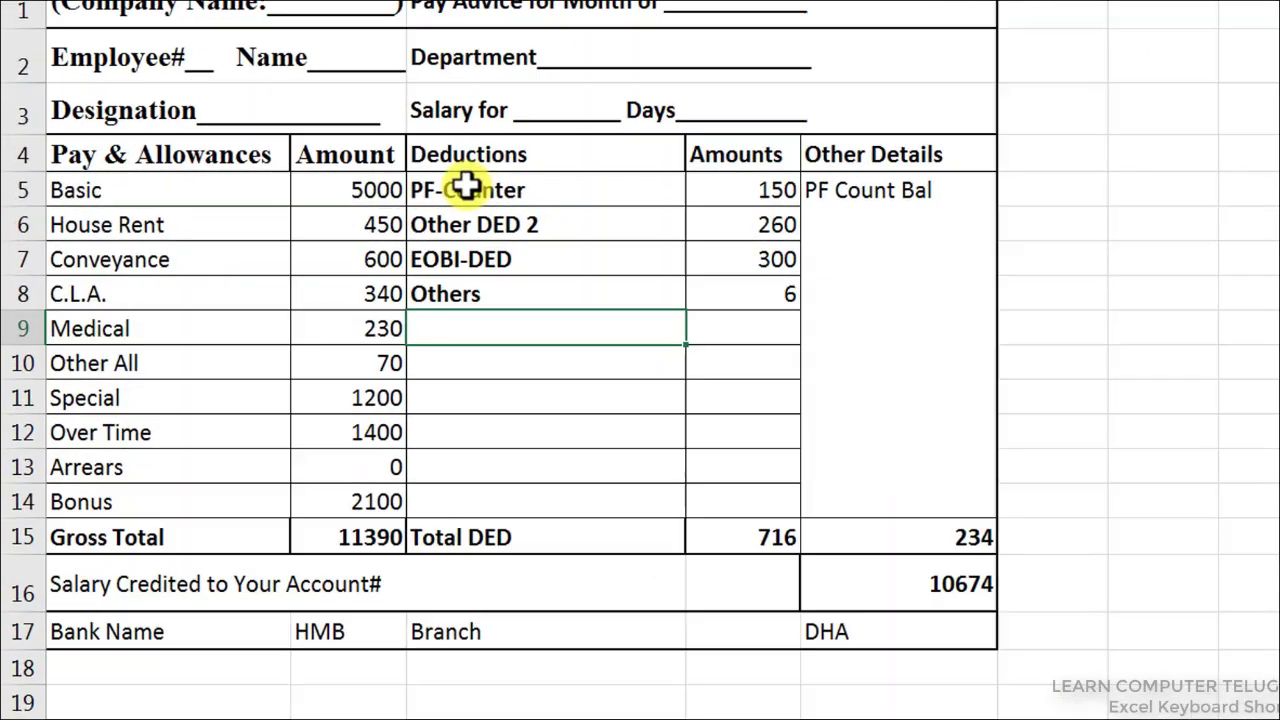
pyautogui.moveTo(466, 187); pyautogui.dragTo(455, 290)
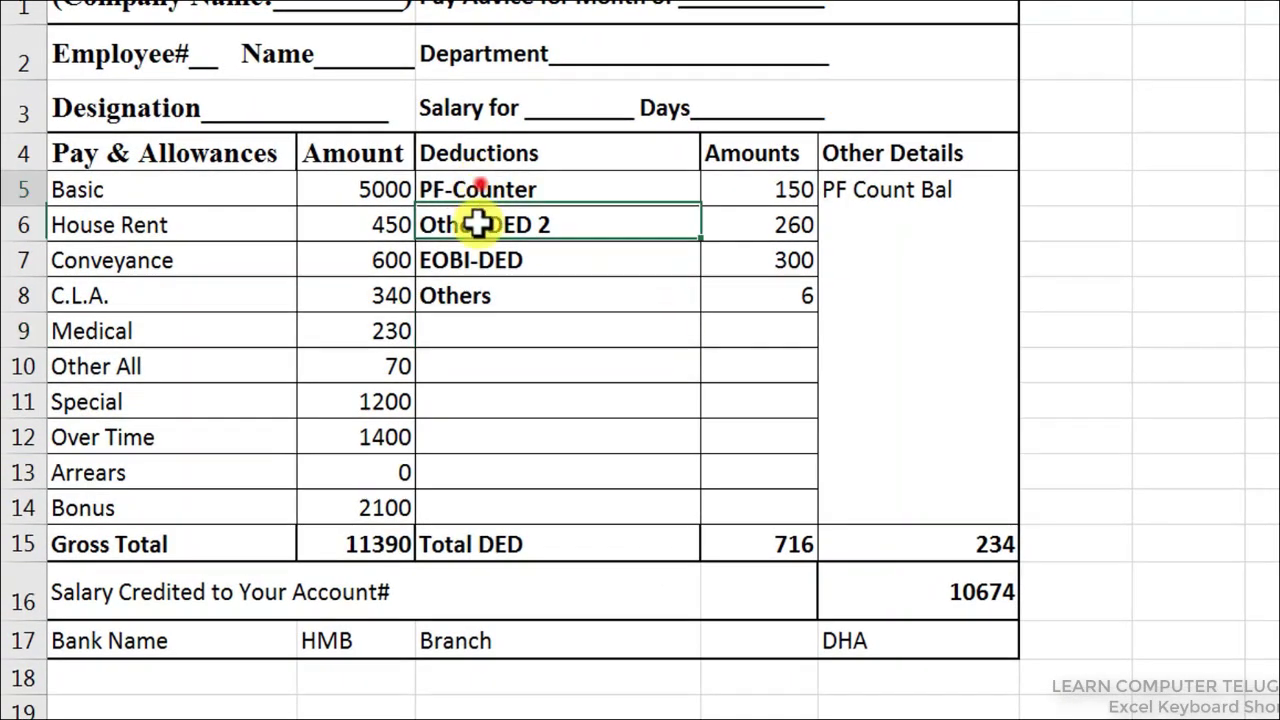
pyautogui.hotkey('ctrl', 'i')
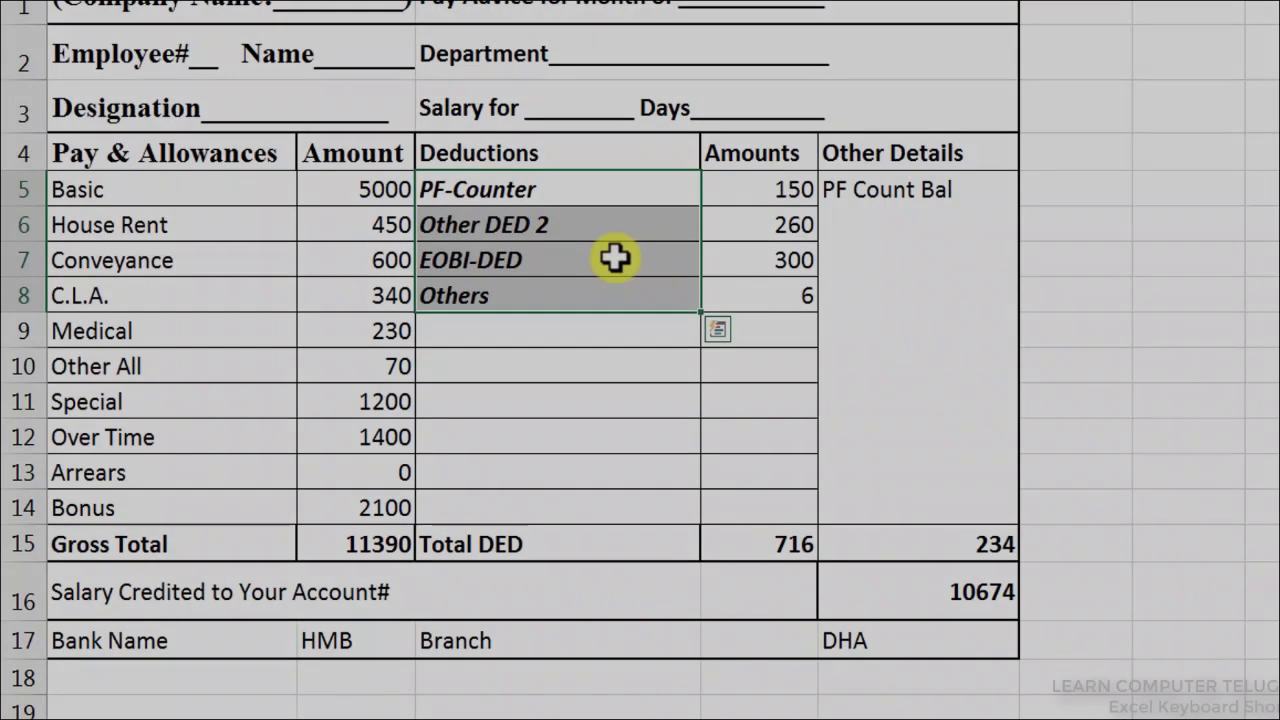
pyautogui.hotkey('ctrl', 'shift', '7')
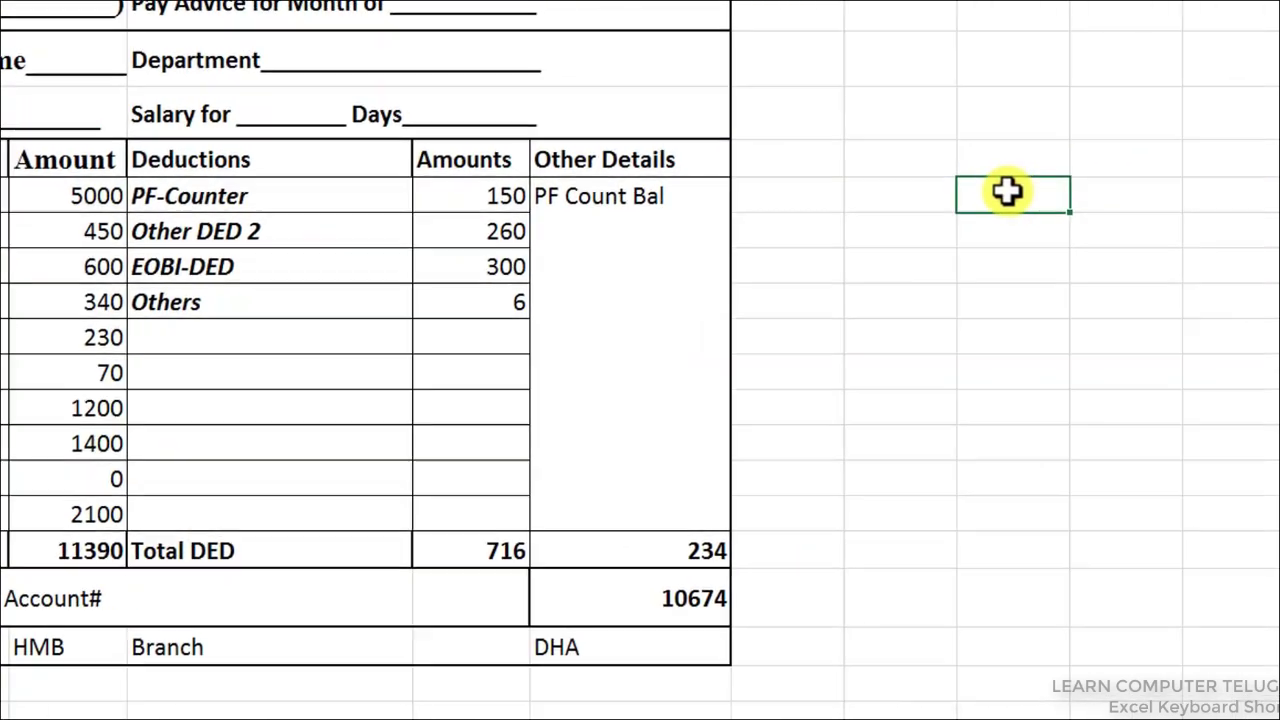
pyautogui.moveTo(1006, 194); pyautogui.dragTo(1163, 348)
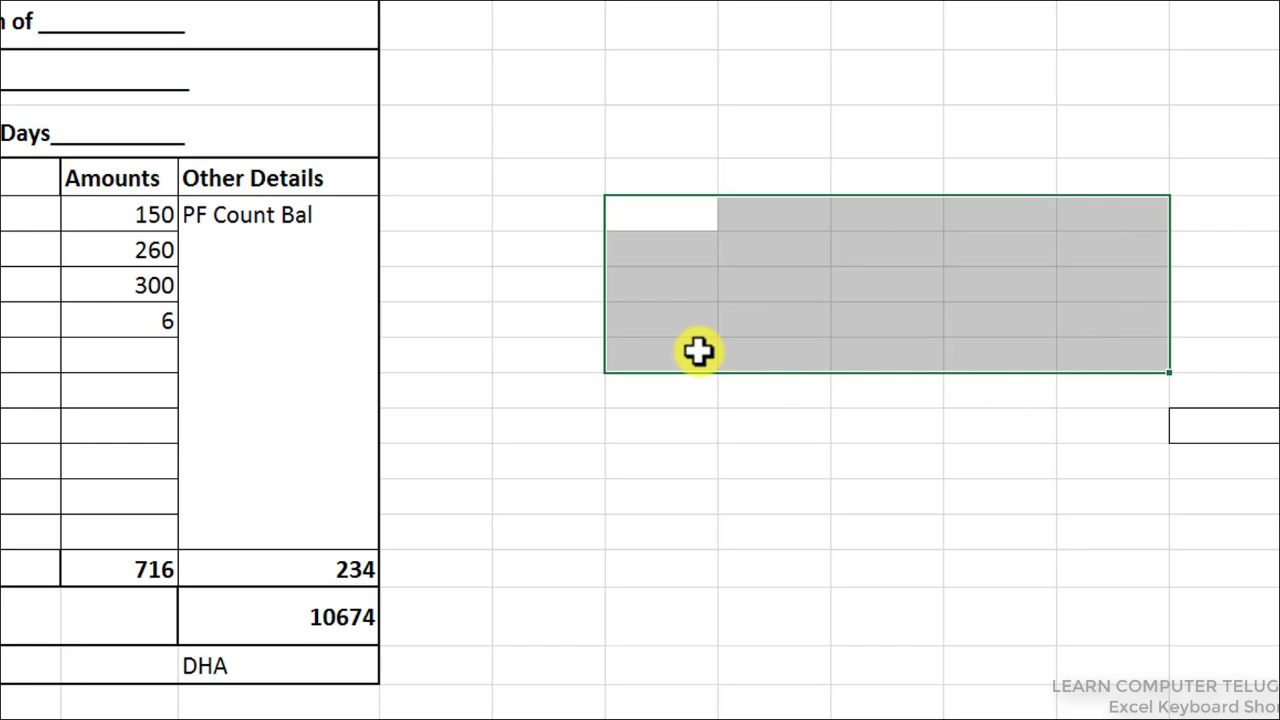
pyautogui.hotkey('ctrl', 'shift', '7')
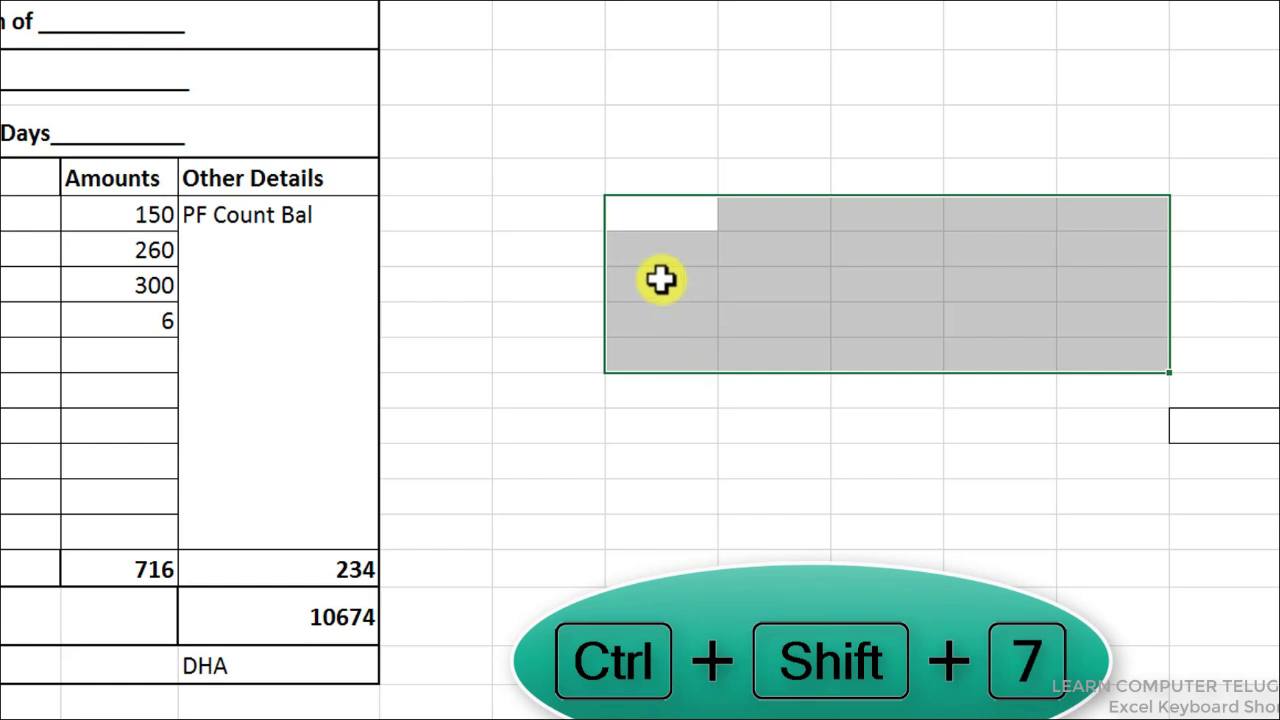
pyautogui.click(785, 273)
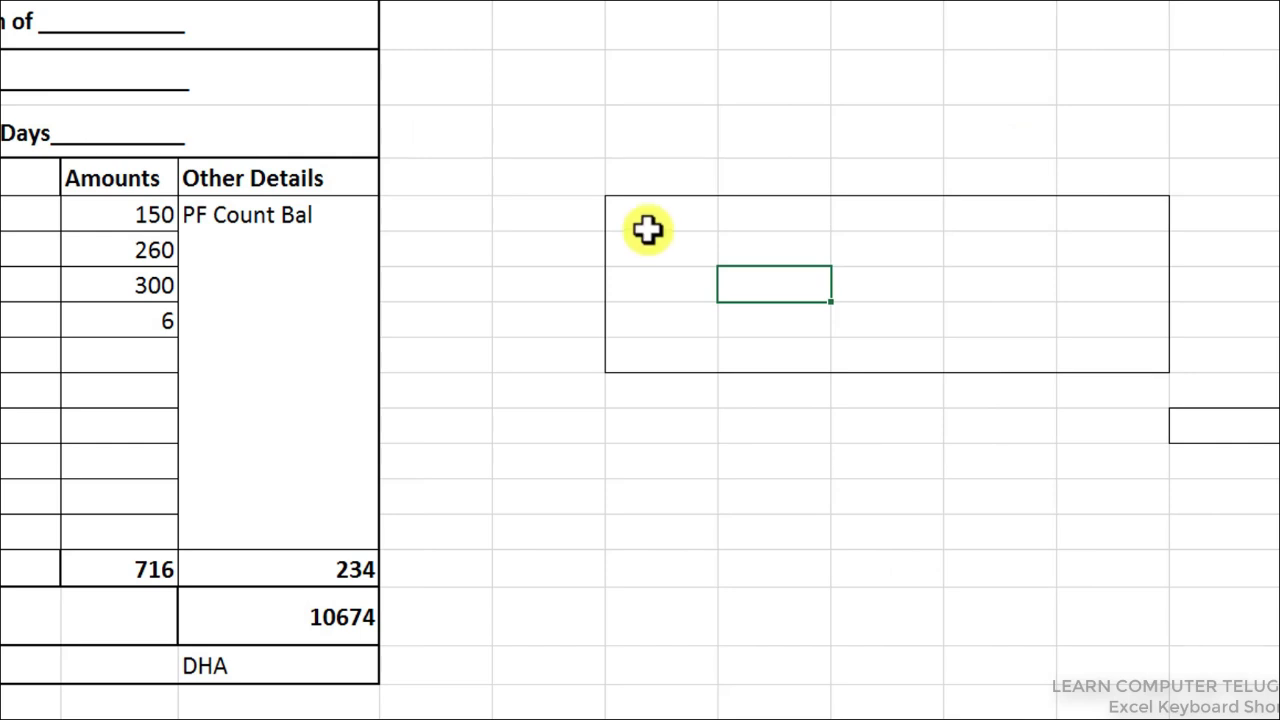
pyautogui.moveTo(639, 214); pyautogui.dragTo(1100, 355)
pyautogui.hotkey('ctrl', 'shift', '_')
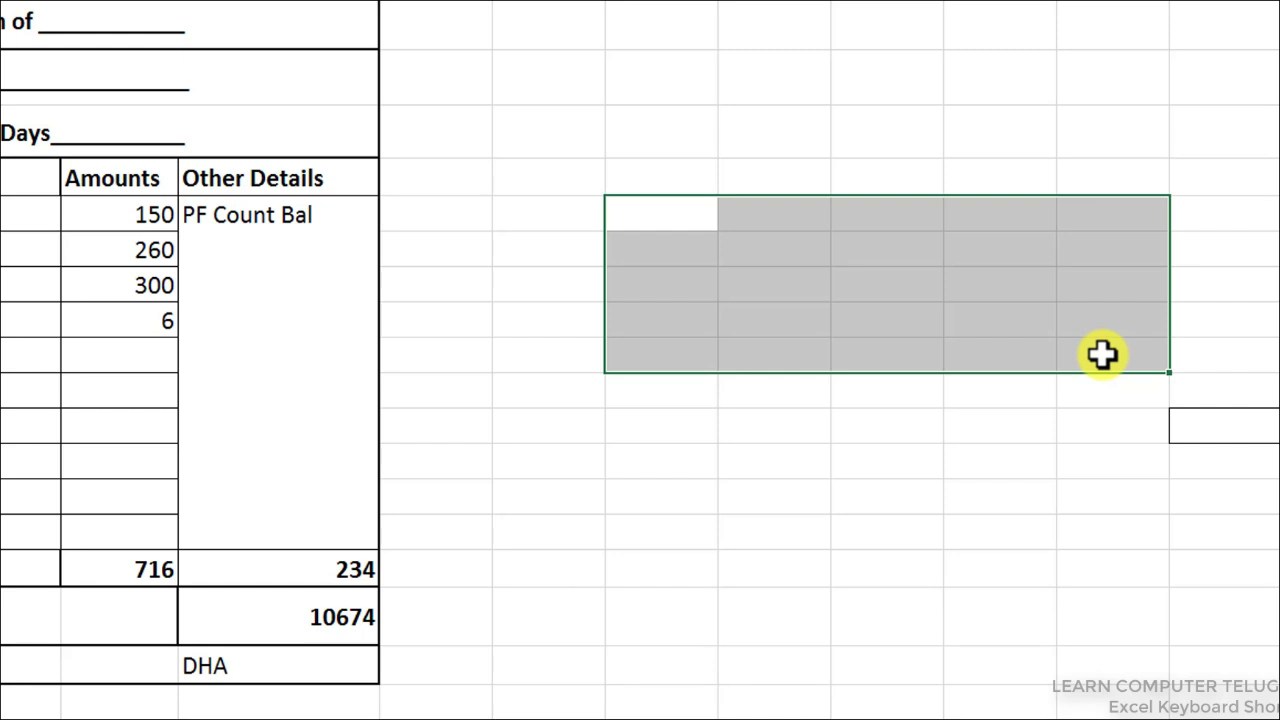
pyautogui.click(980, 345)
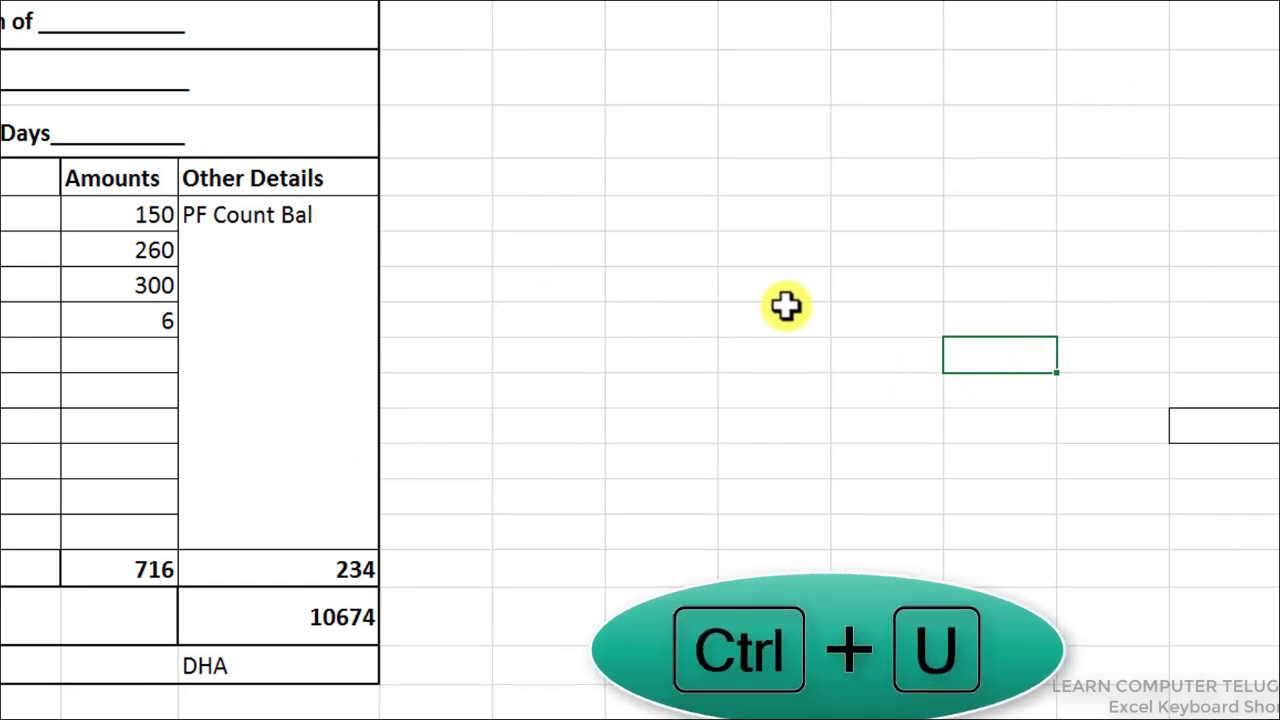
pyautogui.click(305, 218)
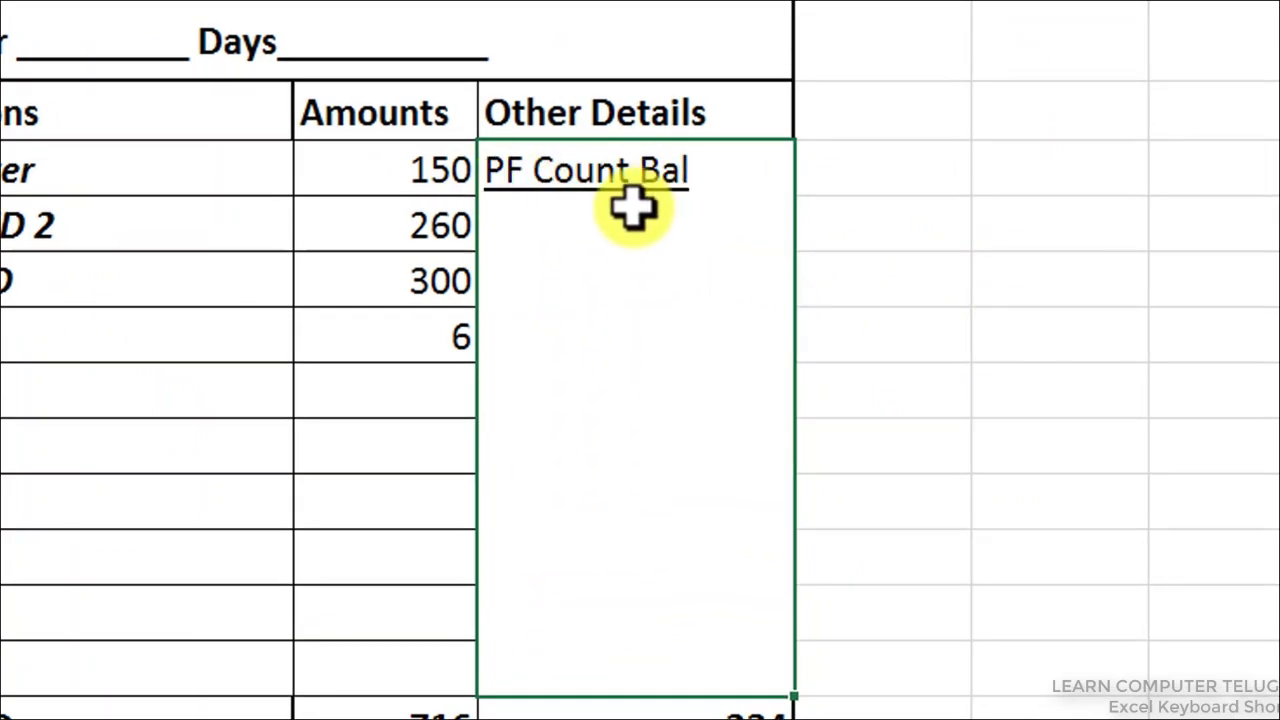
pyautogui.hotkey('ctrl', 'u')
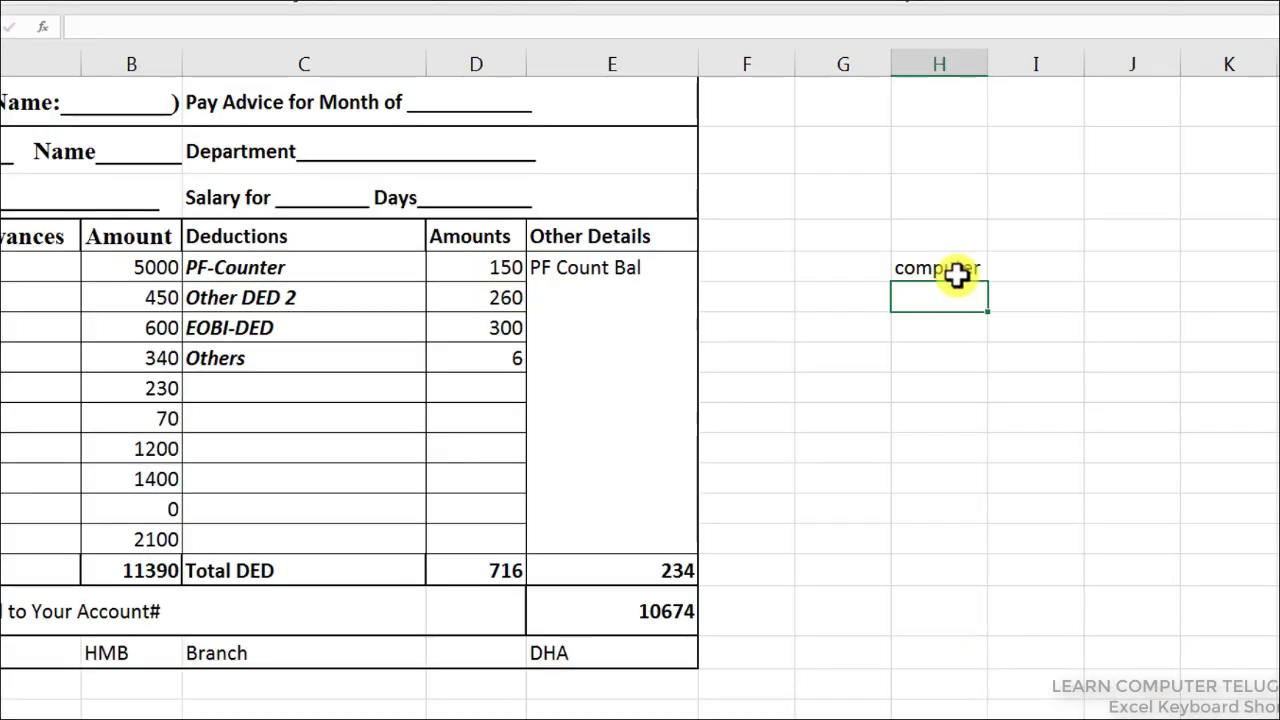
# - Toggle strikethrough on 'computer' in H5 with Ctrl+5, then remove it again
pyautogui.click(925, 283)
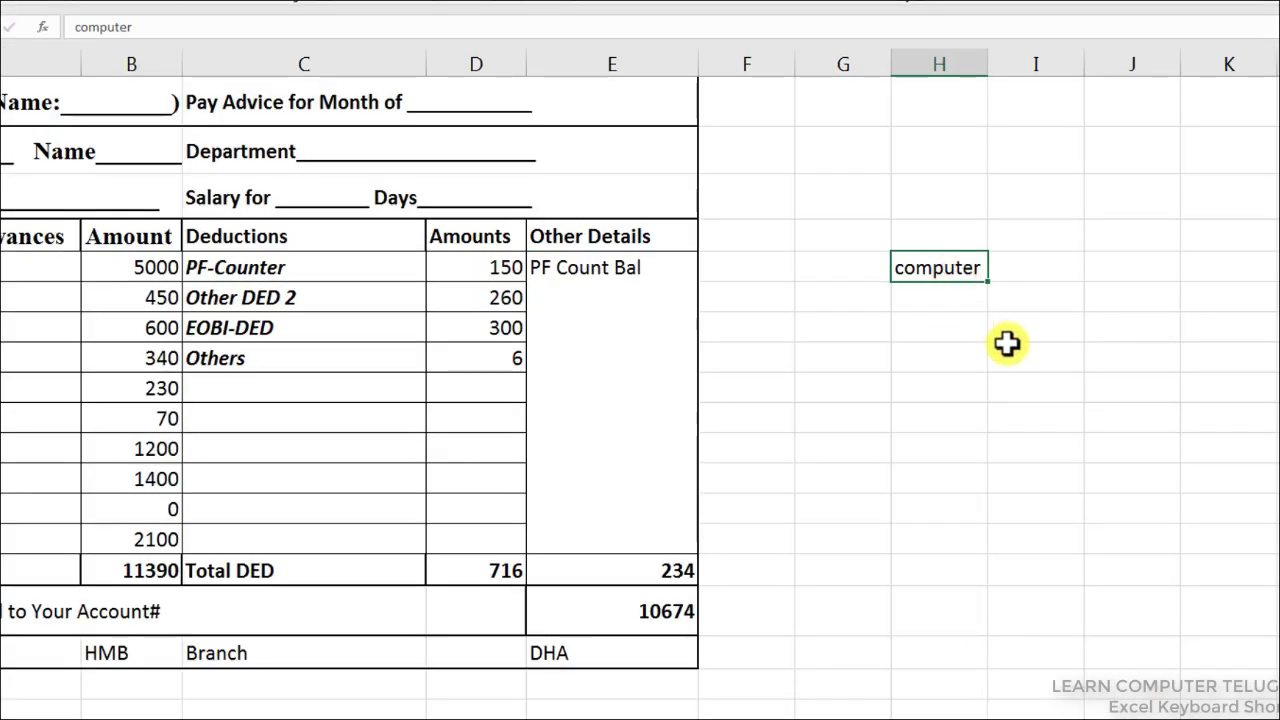
pyautogui.hotkey('ctrl', '5')
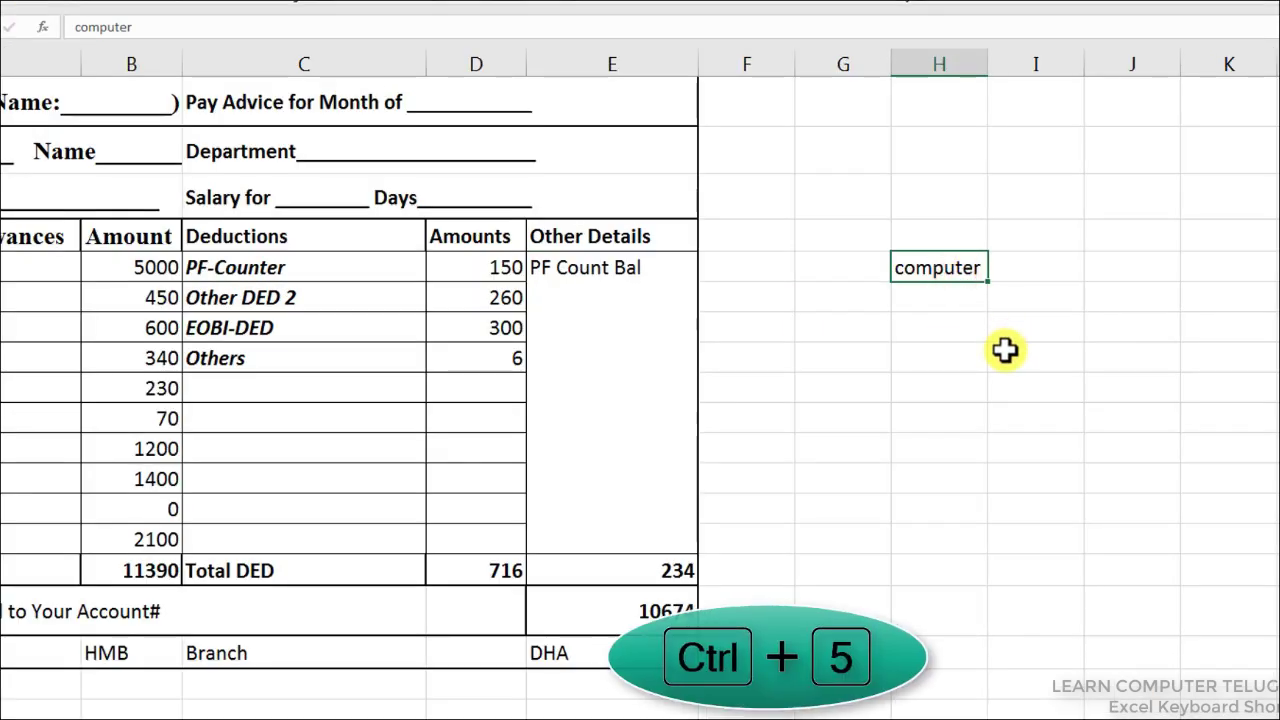
pyautogui.hotkey('ctrl', '5')
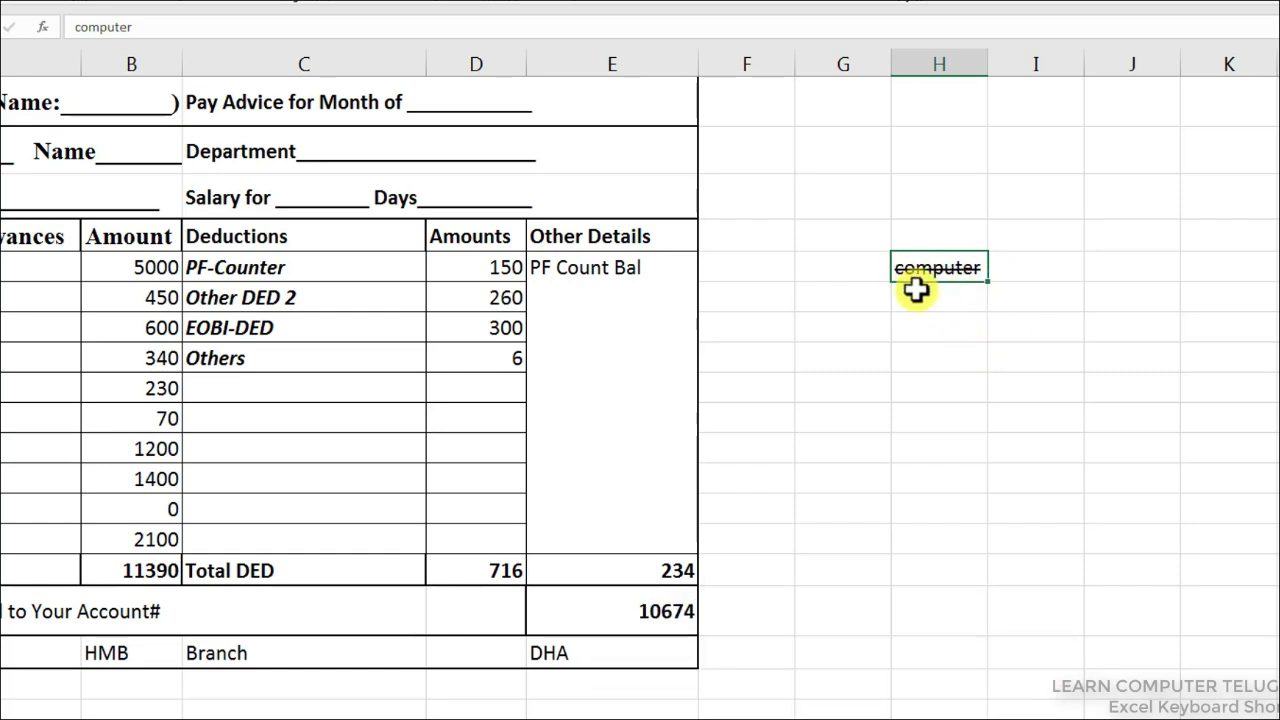
pyautogui.hotkey('ctrl', '5')
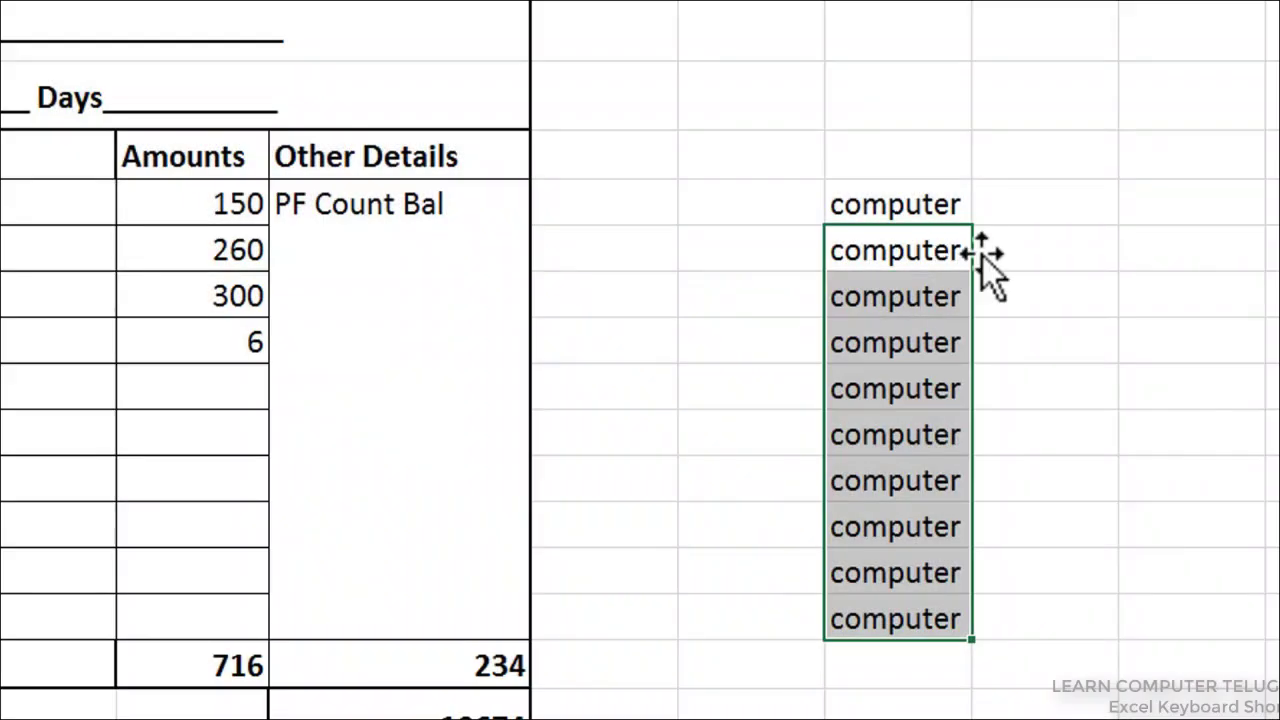
pyautogui.click(1040, 247)
# - Select the computer entries H5:H14 and shrink their font by two sizes
pyautogui.moveTo(935, 212); pyautogui.dragTo(888, 597)
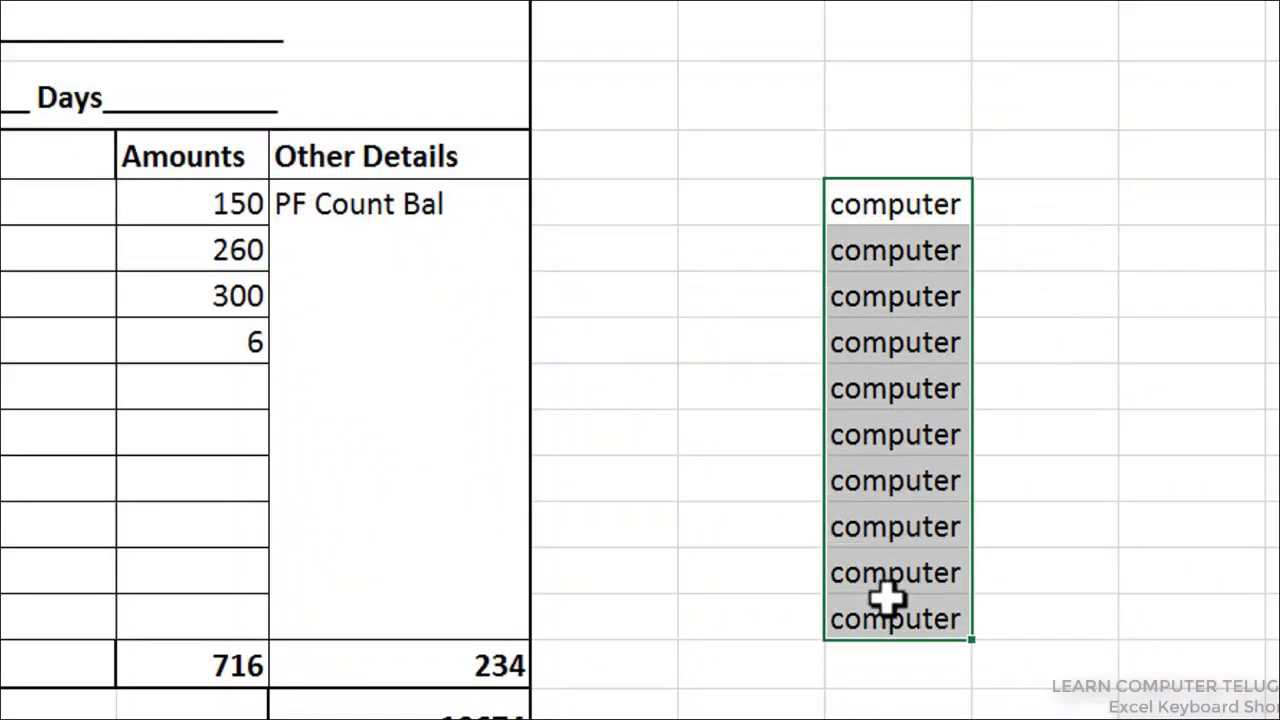
pyautogui.click(1146, 380)
pyautogui.moveTo(920, 205); pyautogui.dragTo(892, 614)
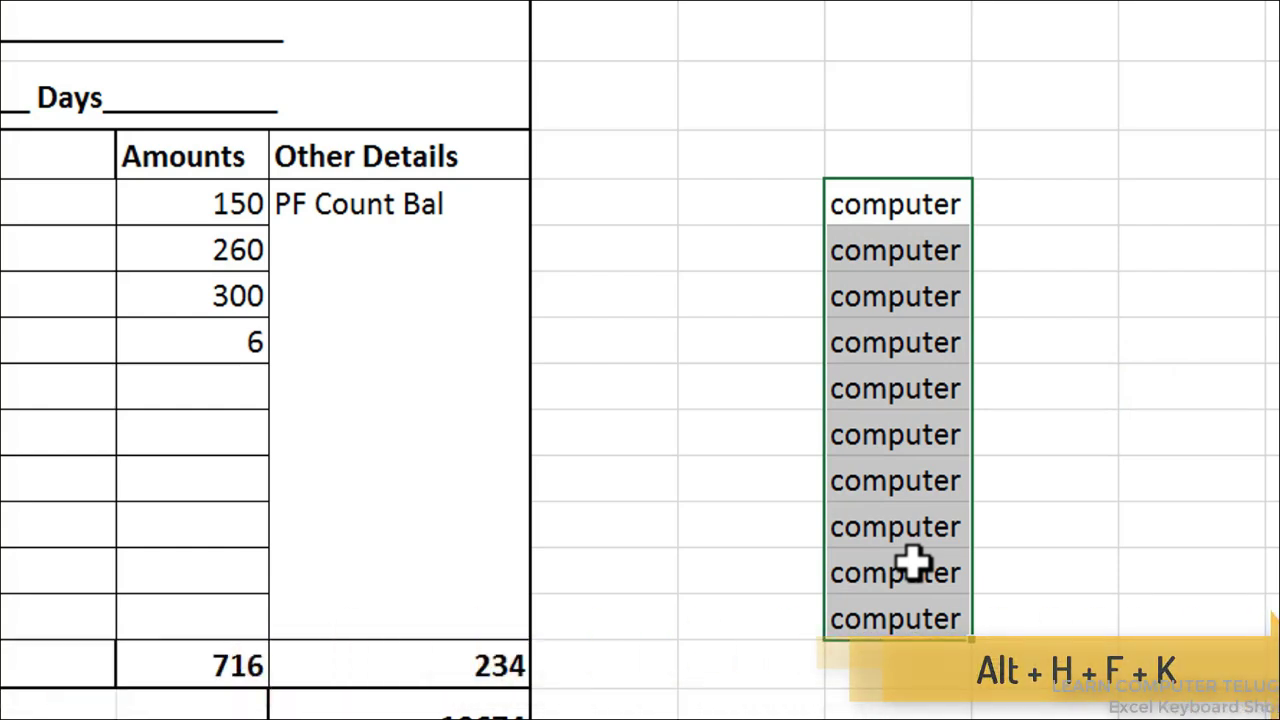
pyautogui.hotkey('alt', 'h')
pyautogui.press('f')
pyautogui.press('k')
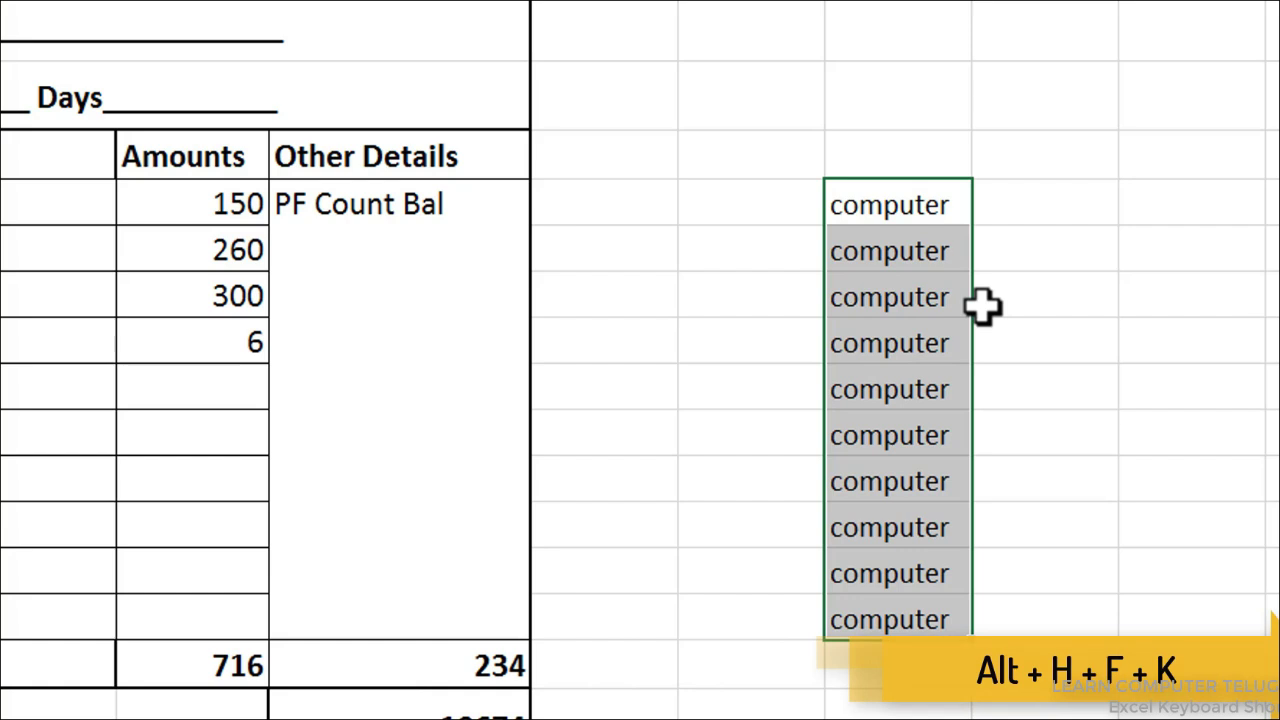
pyautogui.hotkey('alt', 'h')
pyautogui.press('f')
pyautogui.press('k')
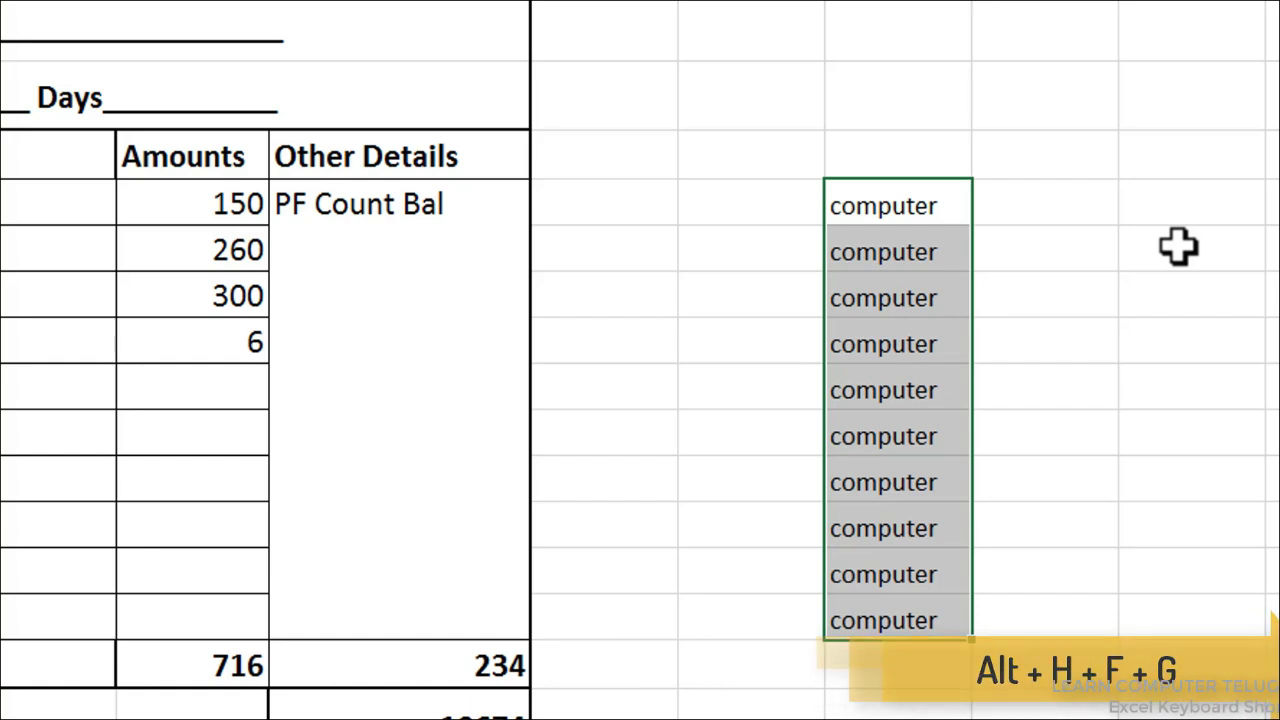
# - Grow the computer entries' font one size at a time up to 12
pyautogui.hotkey('alt', 'h')
pyautogui.press('f')
pyautogui.press('g')
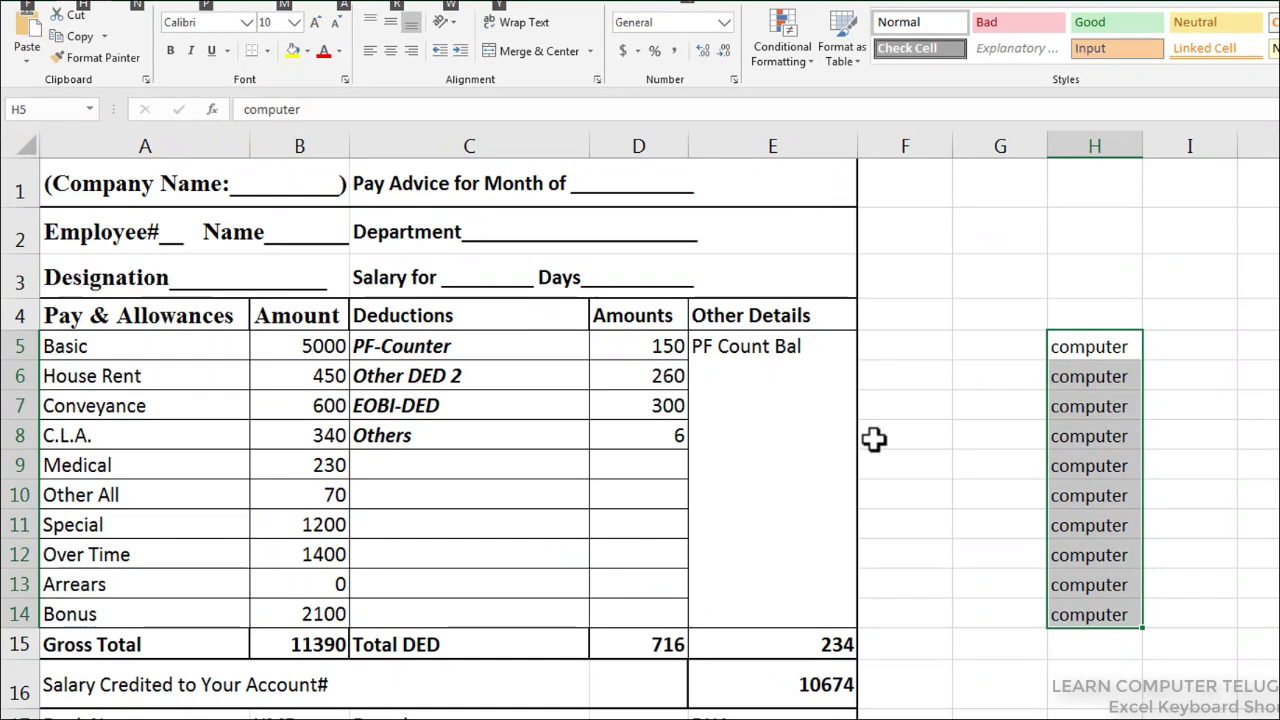
pyautogui.press('f')
pyautogui.press('g')
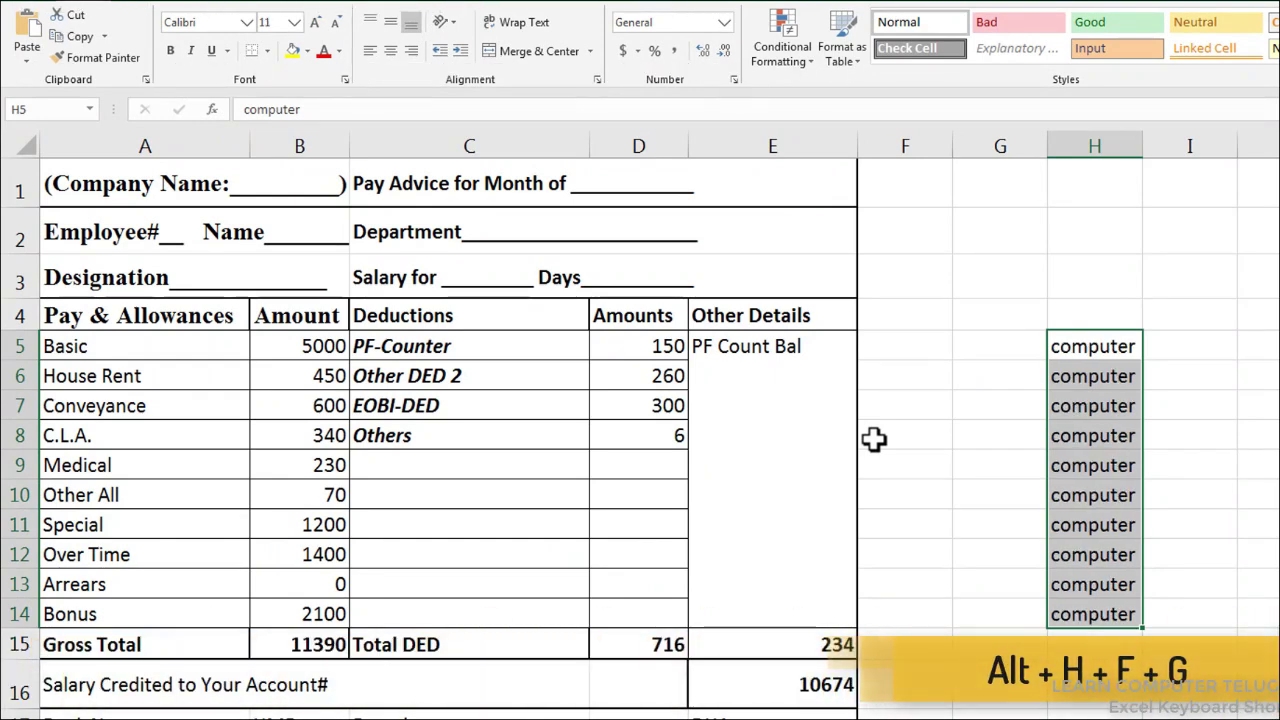
pyautogui.hotkey('alt', 'h')
pyautogui.press('f')
pyautogui.press('g')
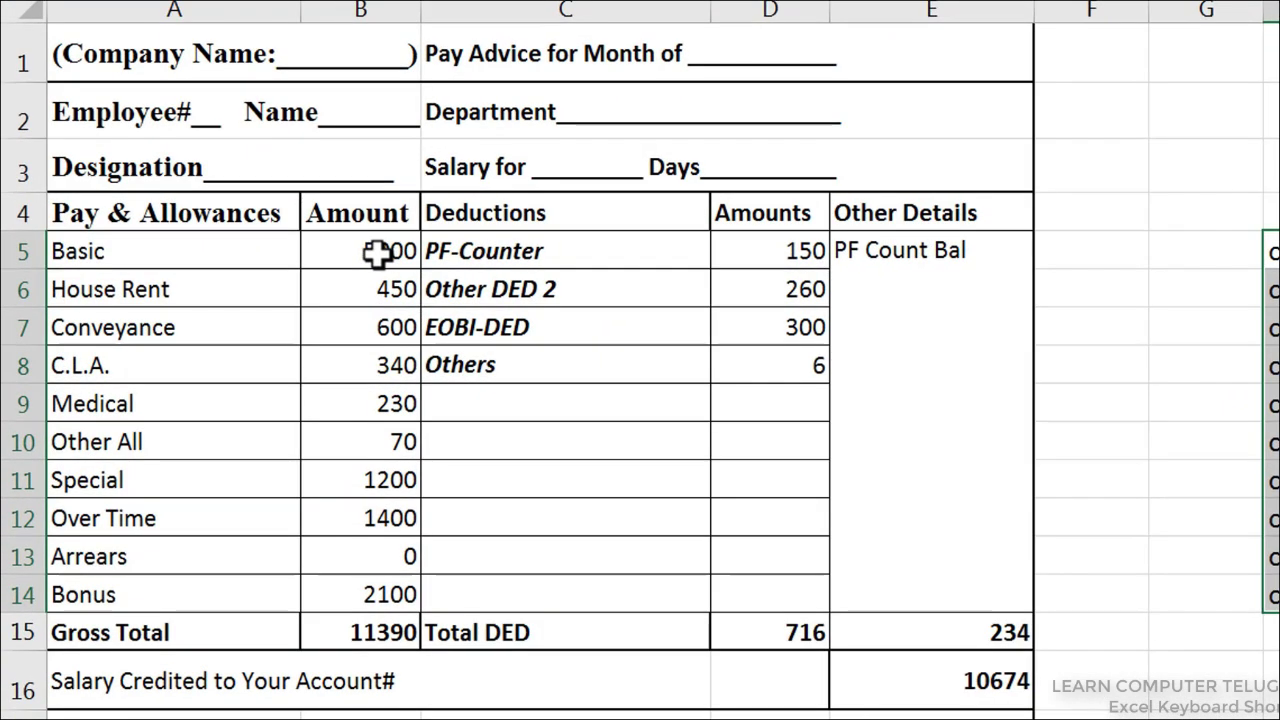
# - Apply the Number format to B5:B15 so amounts read like 5,000.00 and 11,390.00
pyautogui.click(259, 281)
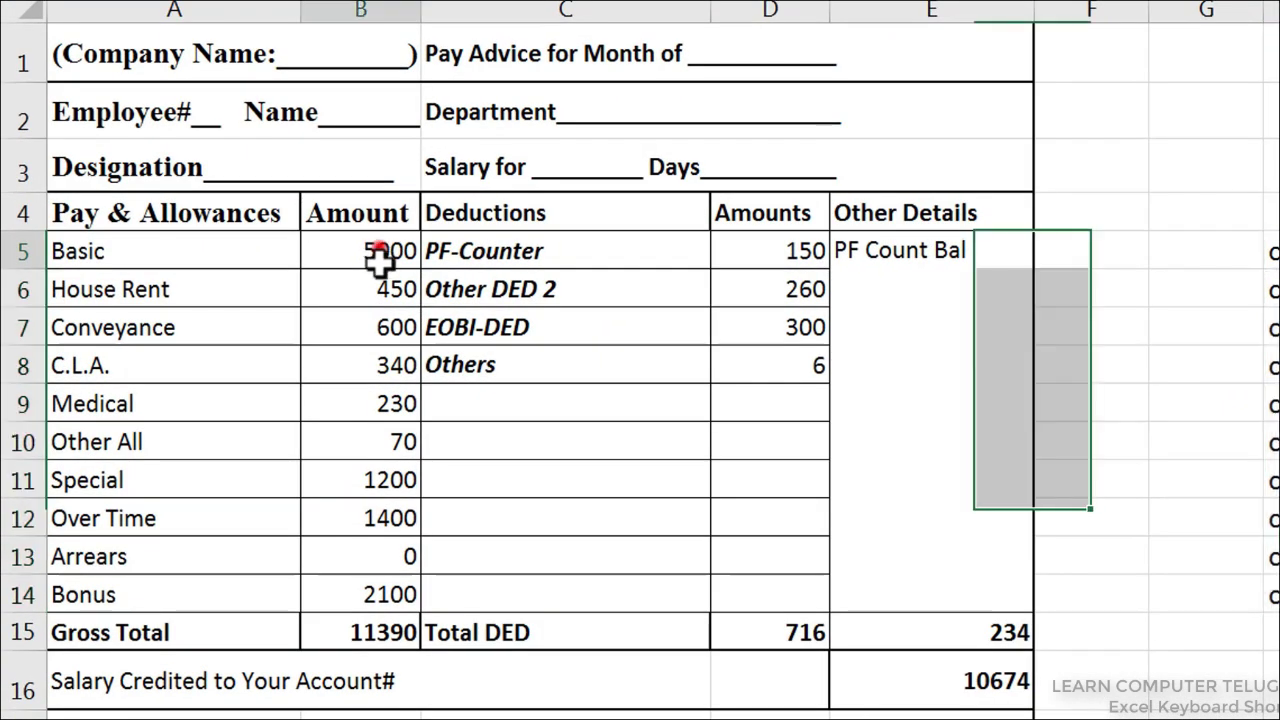
pyautogui.moveTo(379, 258); pyautogui.dragTo(349, 626)
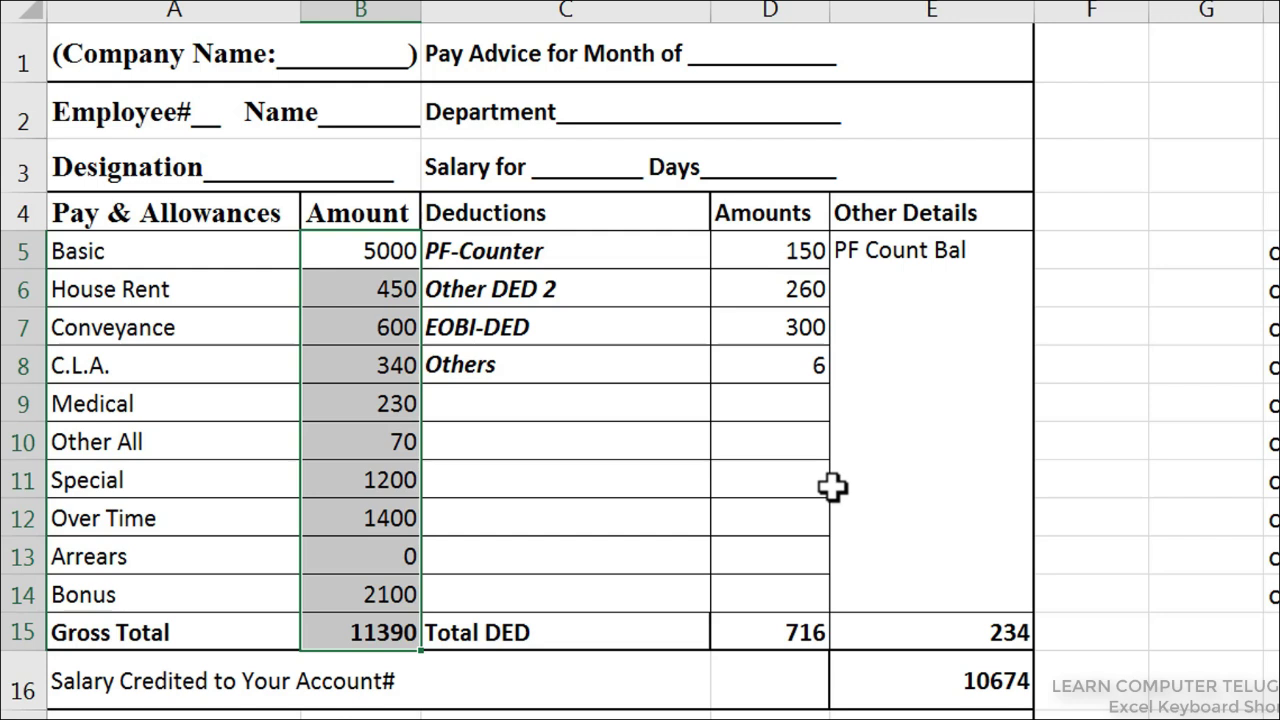
pyautogui.hotkey('ctrl', 'shift', '1')
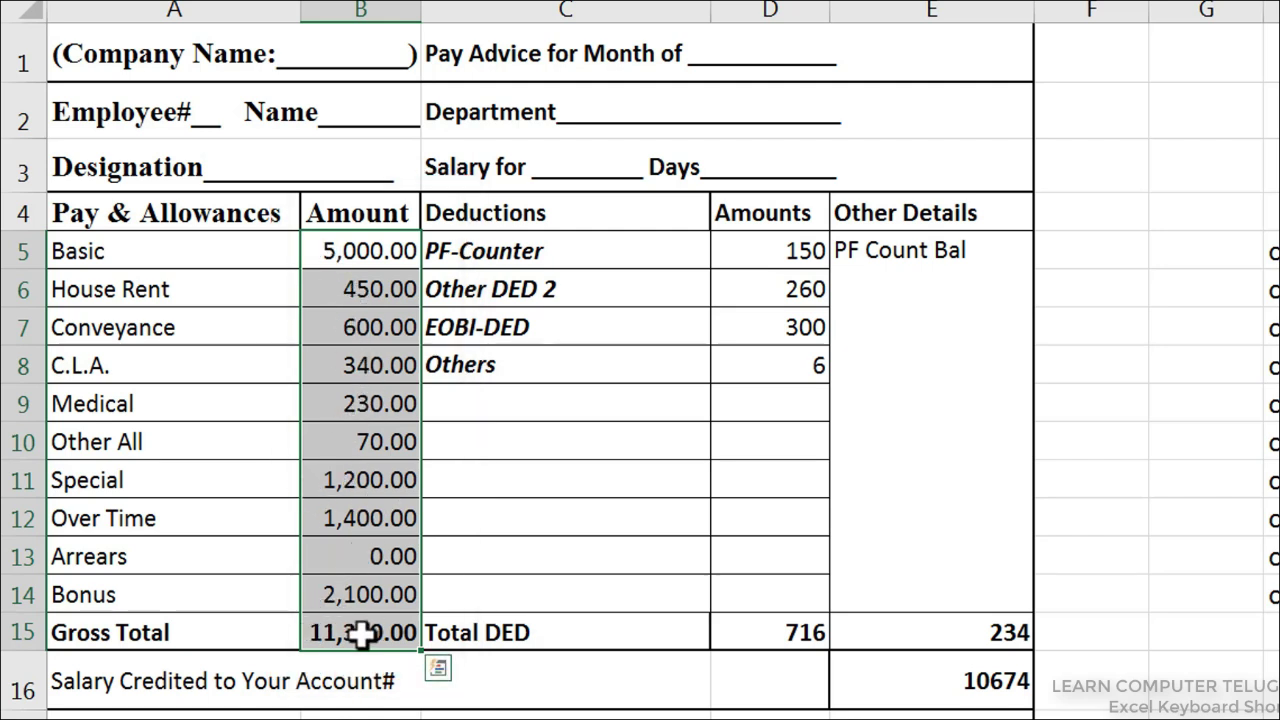
pyautogui.hotkey('ctrl', 'shift', '`')
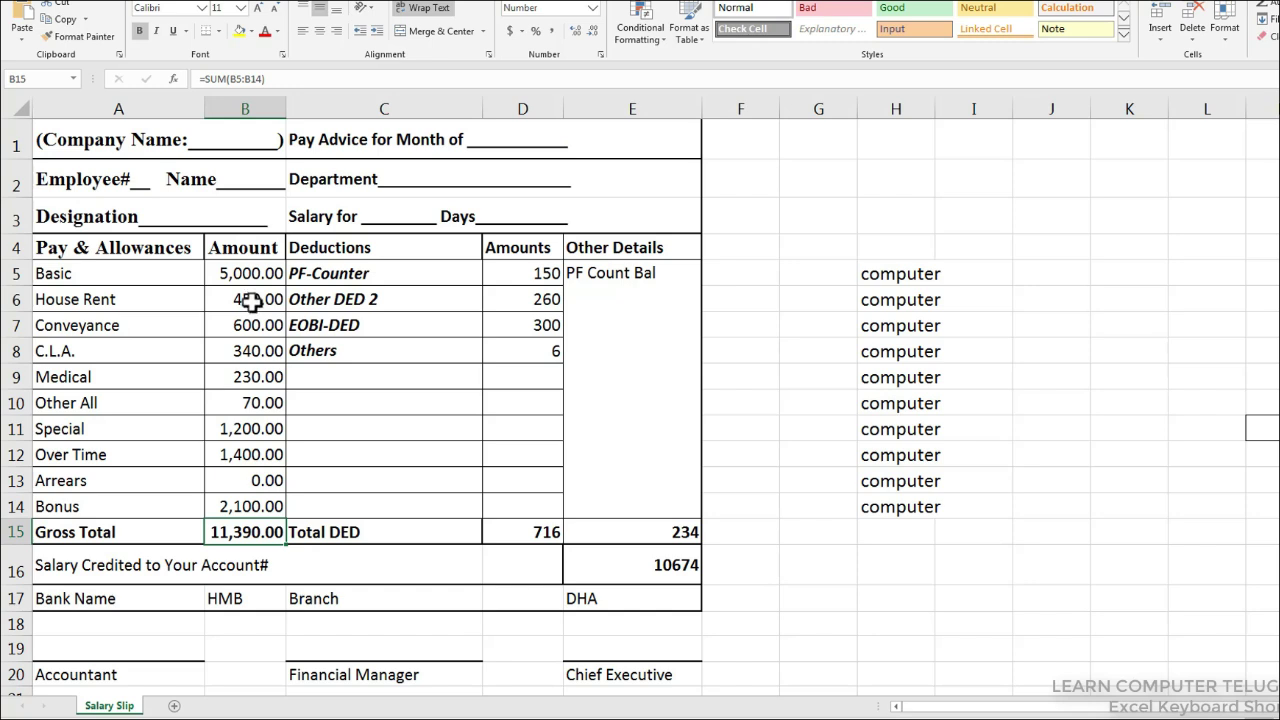
# - Insert today's date into cell K7 with Ctrl+;
pyautogui.click(1207, 377)
pyautogui.click(1100, 324)
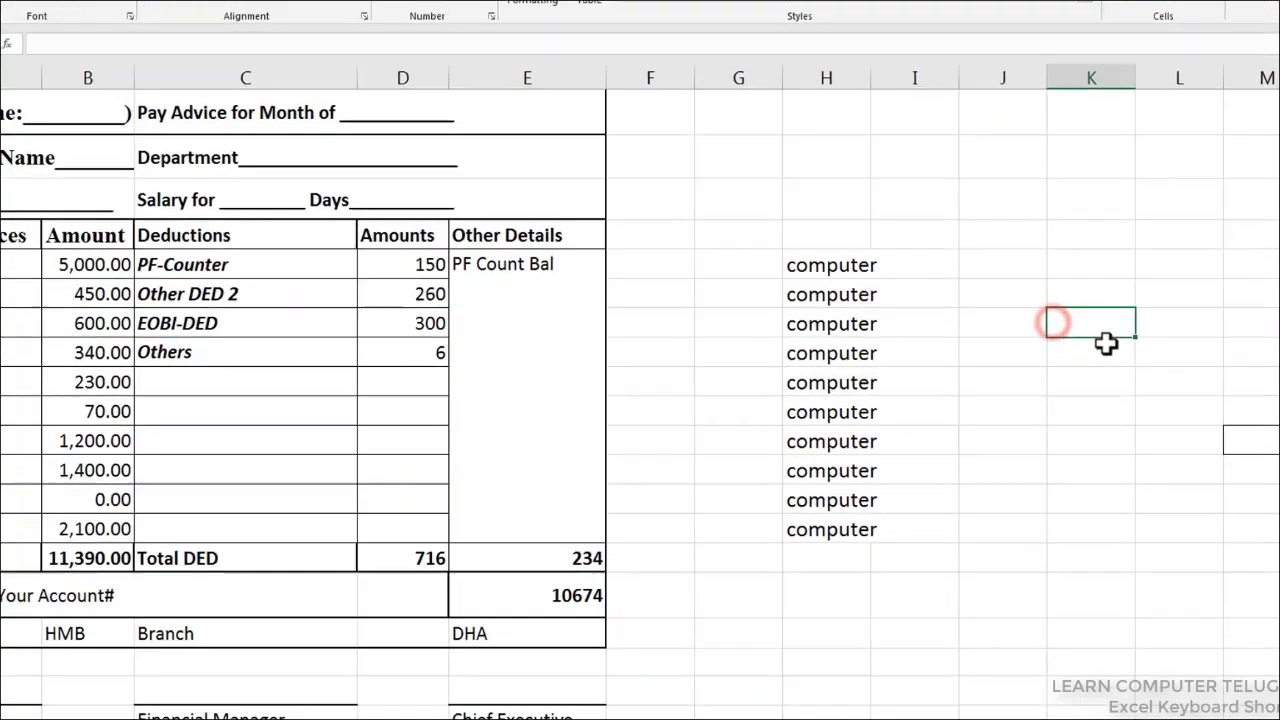
pyautogui.hotkey('ctrl', ';')
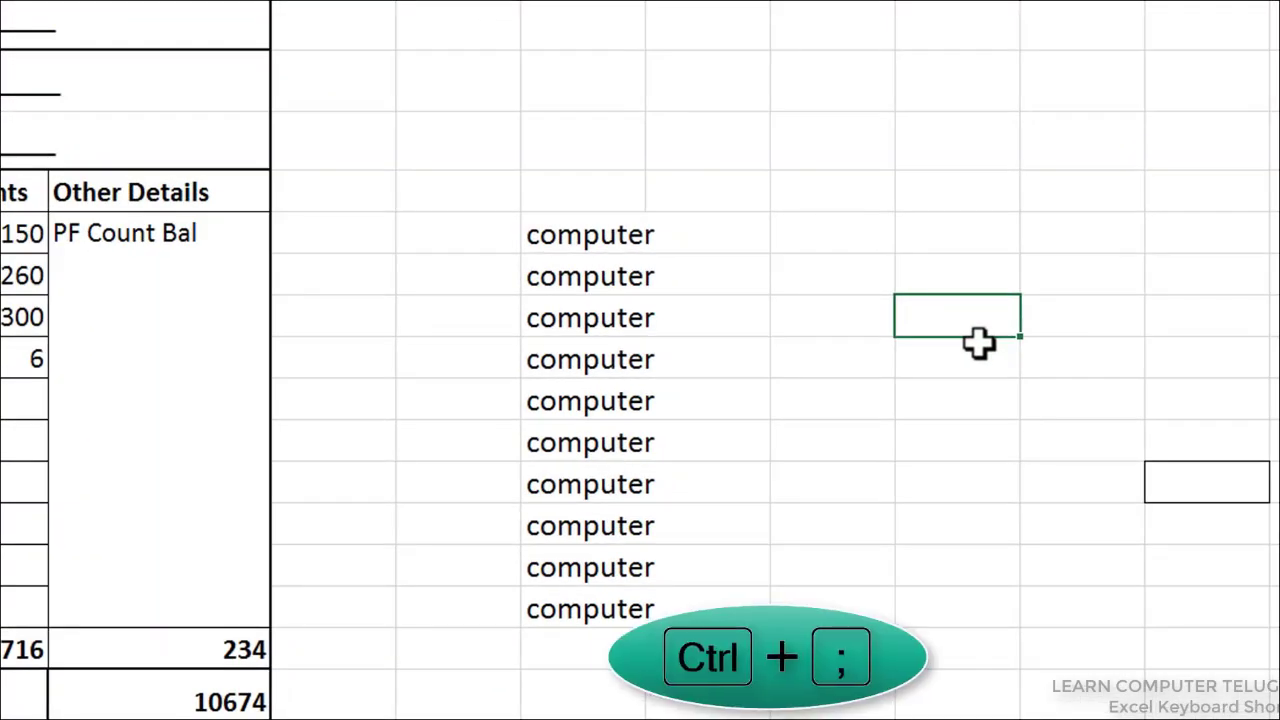
pyautogui.hotkey('ctrl', ';')
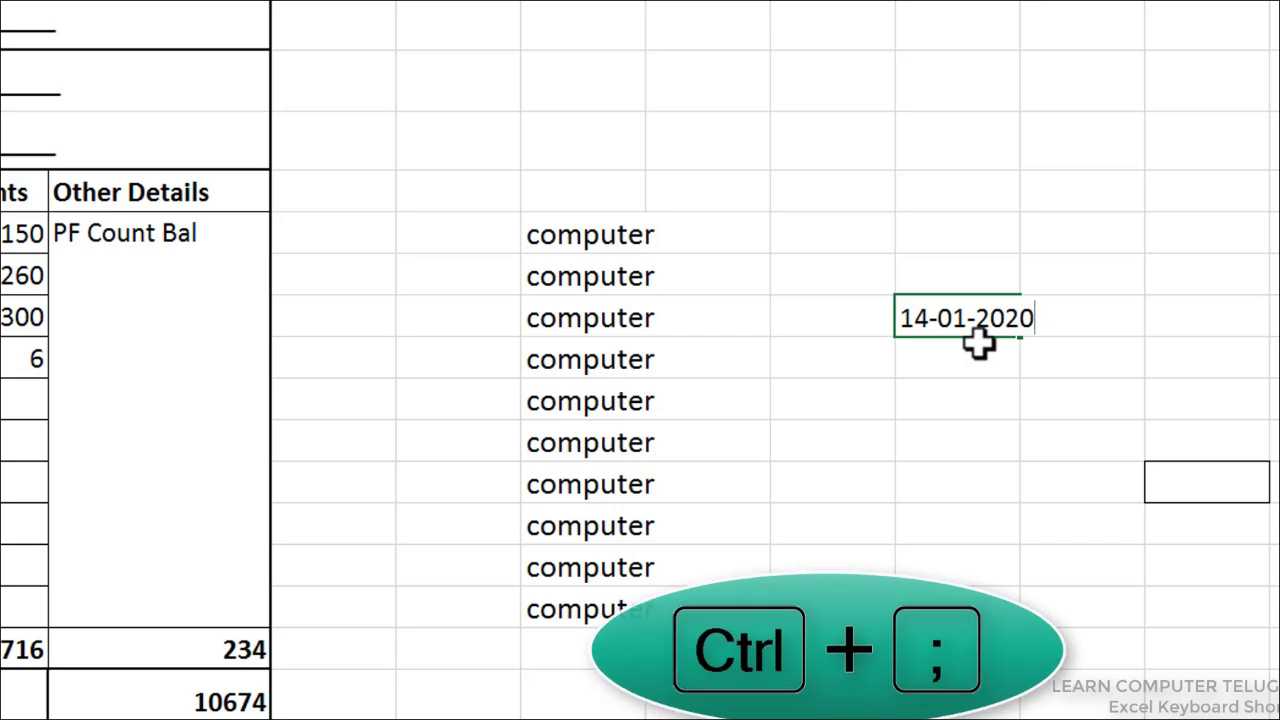
pyautogui.press('Return')
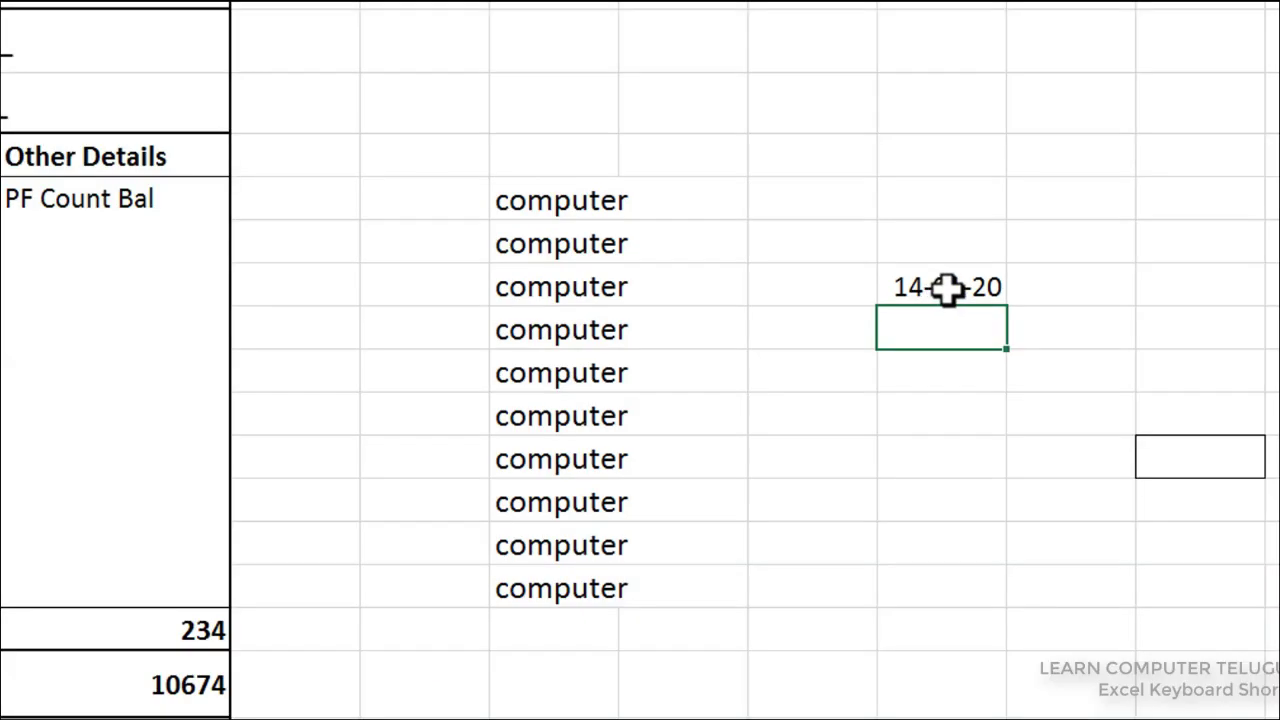
# - Format the K7 date as day-month-year so it reads 14-Jan-20
pyautogui.click(882, 340)
pyautogui.hotkey('ctrl', 'shift', '3')
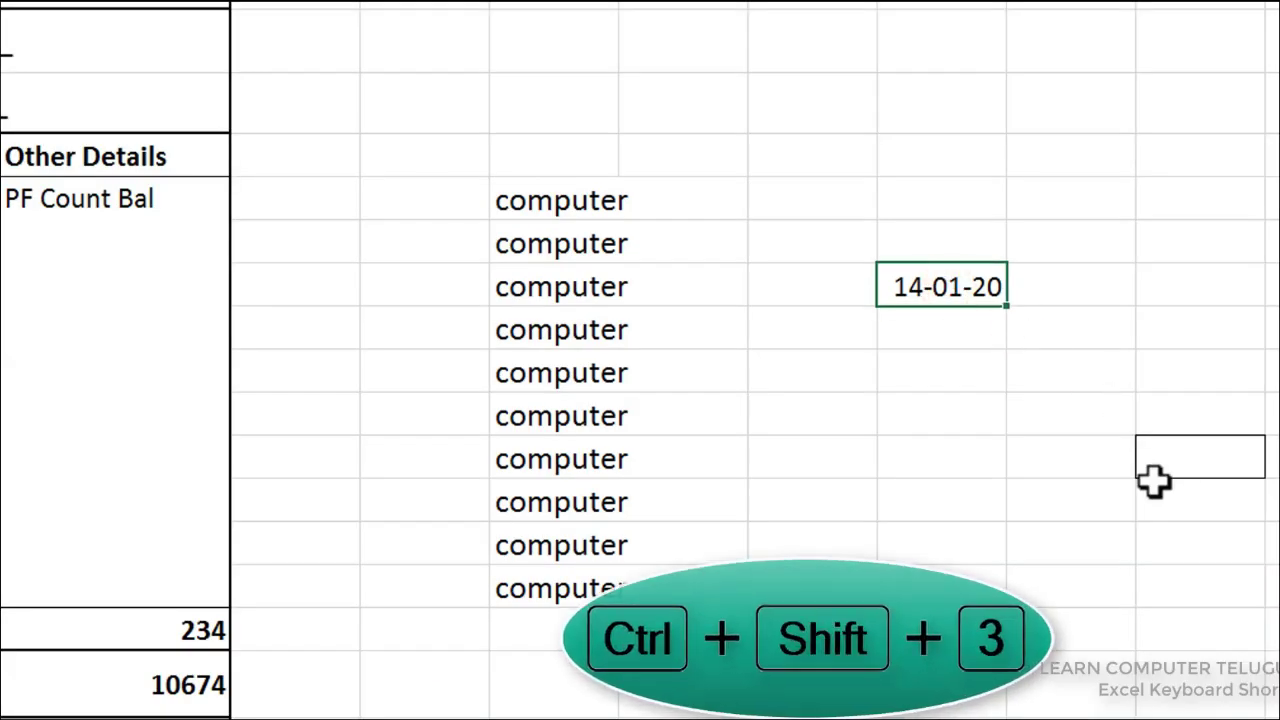
pyautogui.hotkey('ctrl', 'shift', '3')
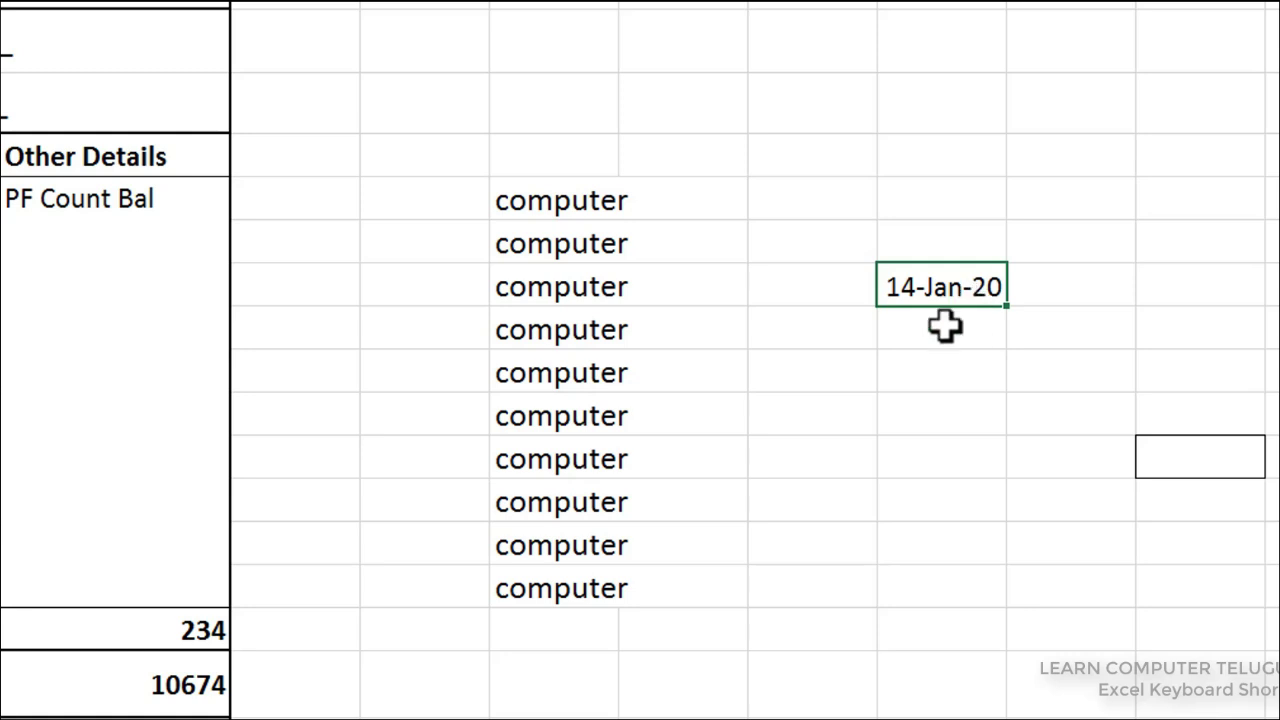
pyautogui.click(968, 315)
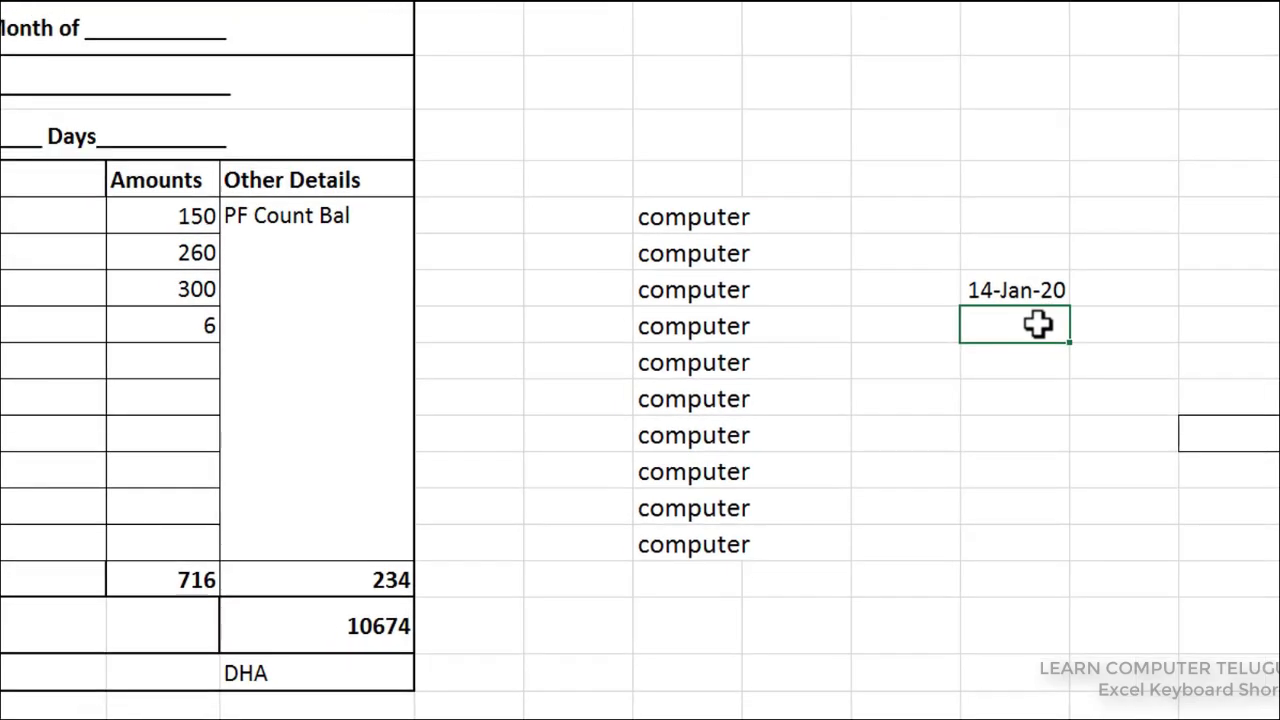
pyautogui.moveTo(184, 215); pyautogui.dragTo(168, 322)
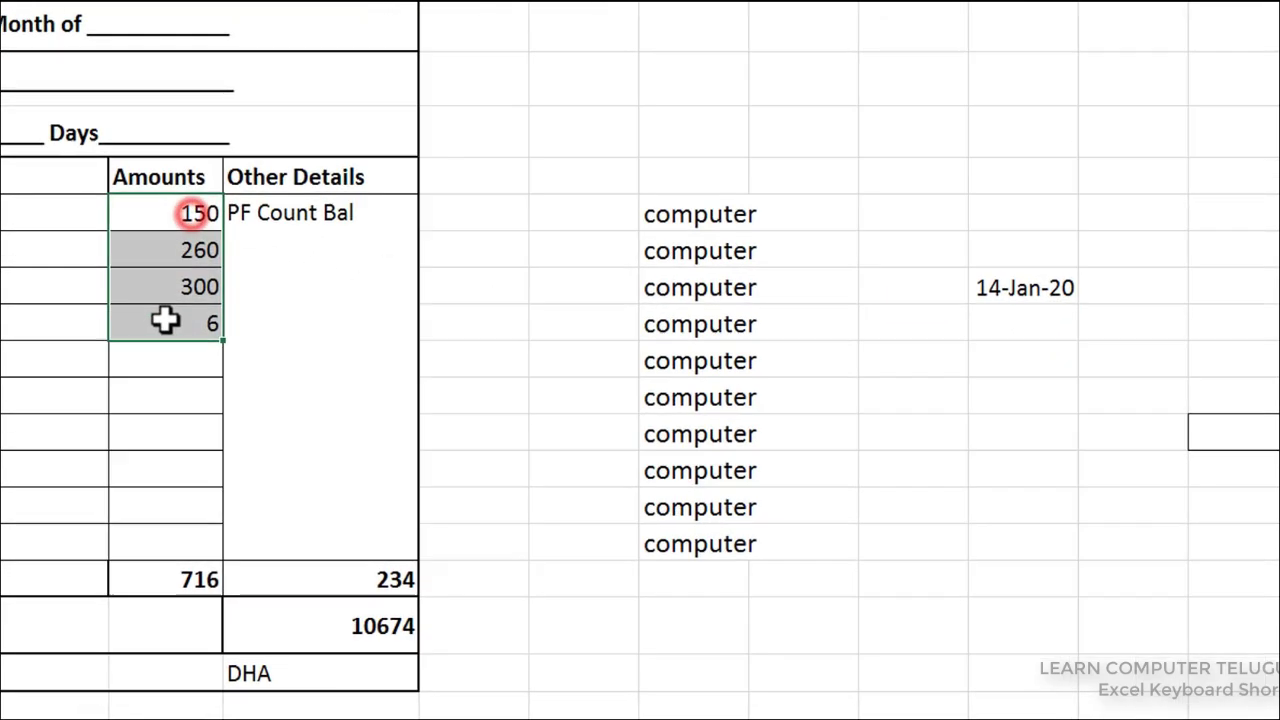
pyautogui.hotkey('ctrl', 'shift', '4')
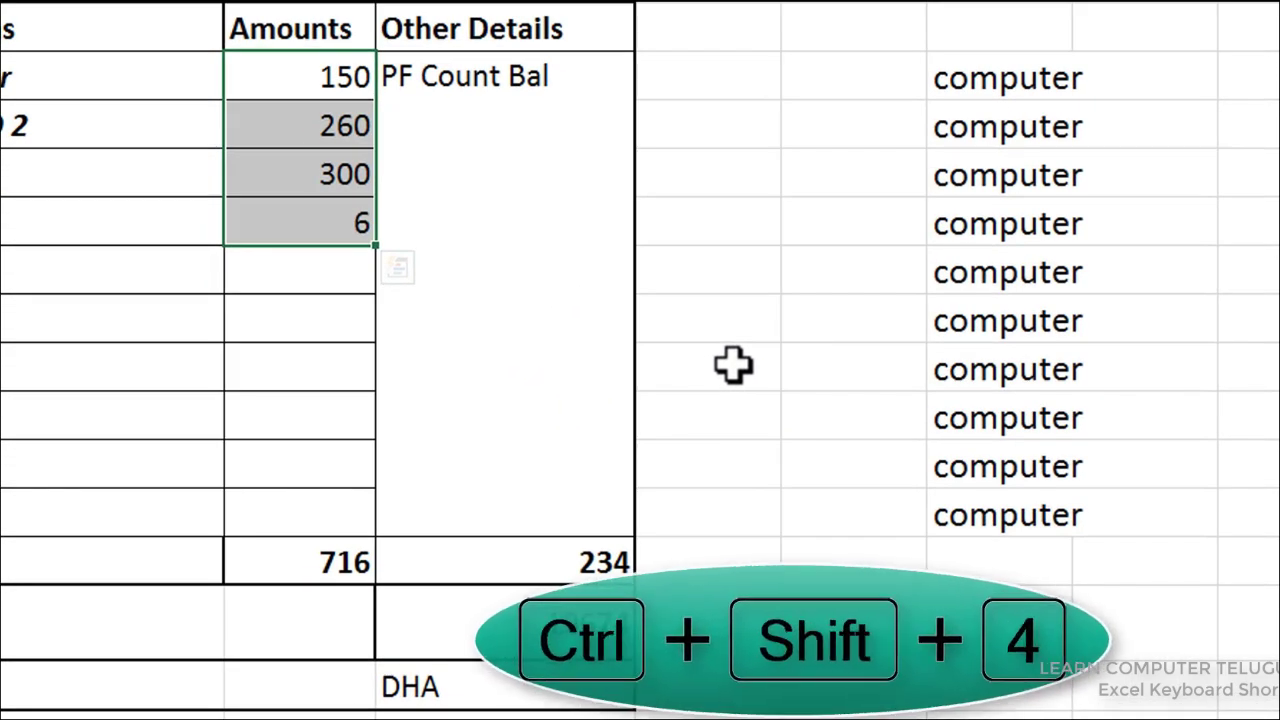
pyautogui.hotkey('ctrl', 'shift', '4')
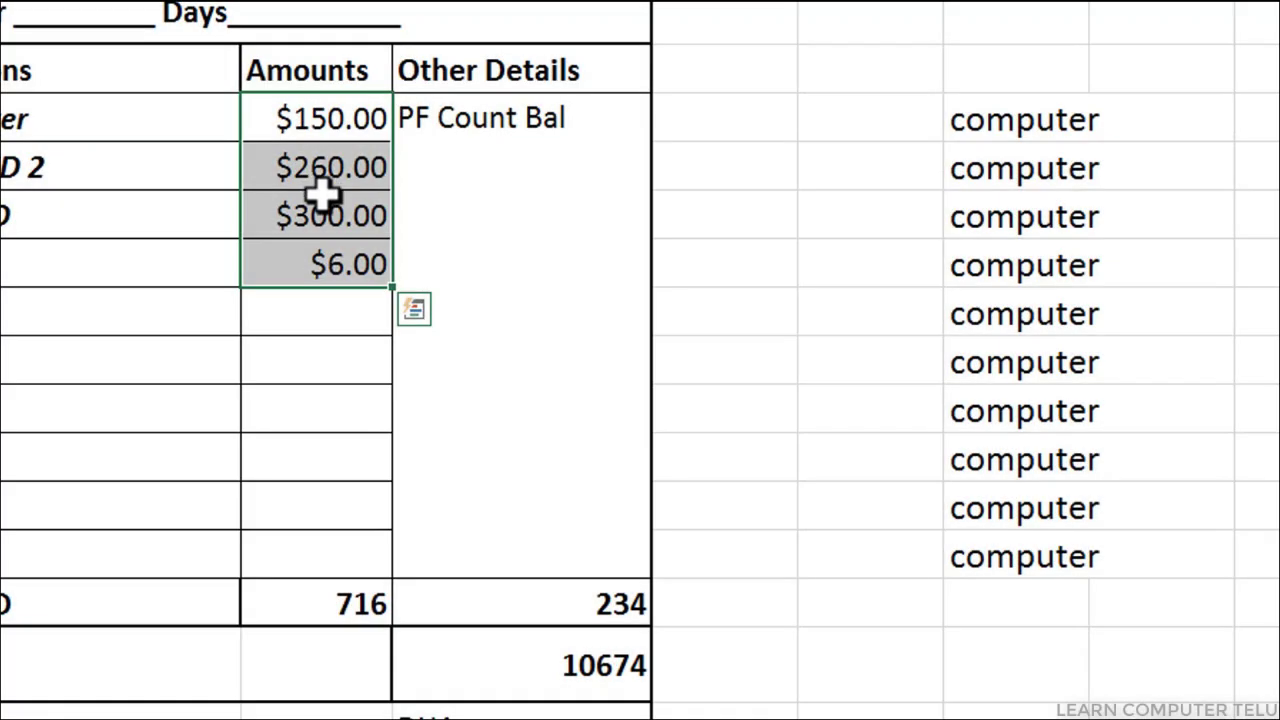
pyautogui.hotkey('ctrl', 'shift', '5')
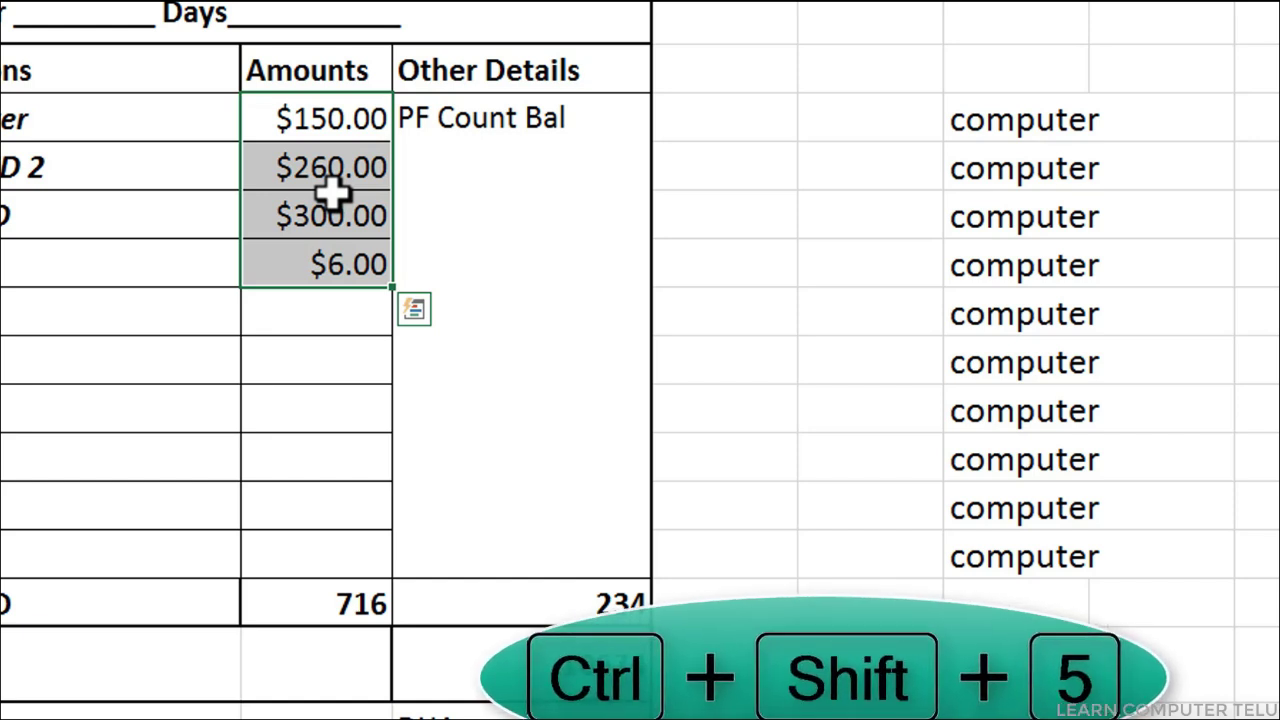
pyautogui.hotkey('ctrl', 'shift', '5')
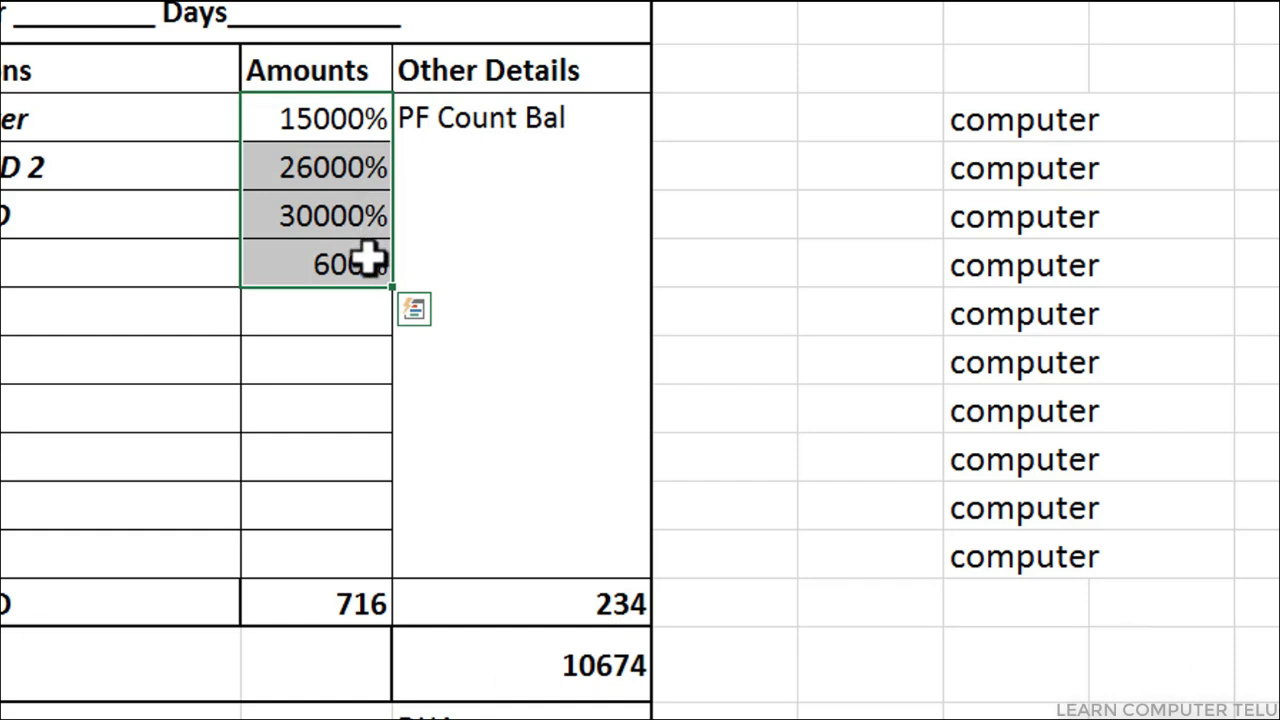
pyautogui.hotkey('ctrl', 'z')
pyautogui.click(337, 331)
pyautogui.moveTo(305, 120); pyautogui.dragTo(294, 265)
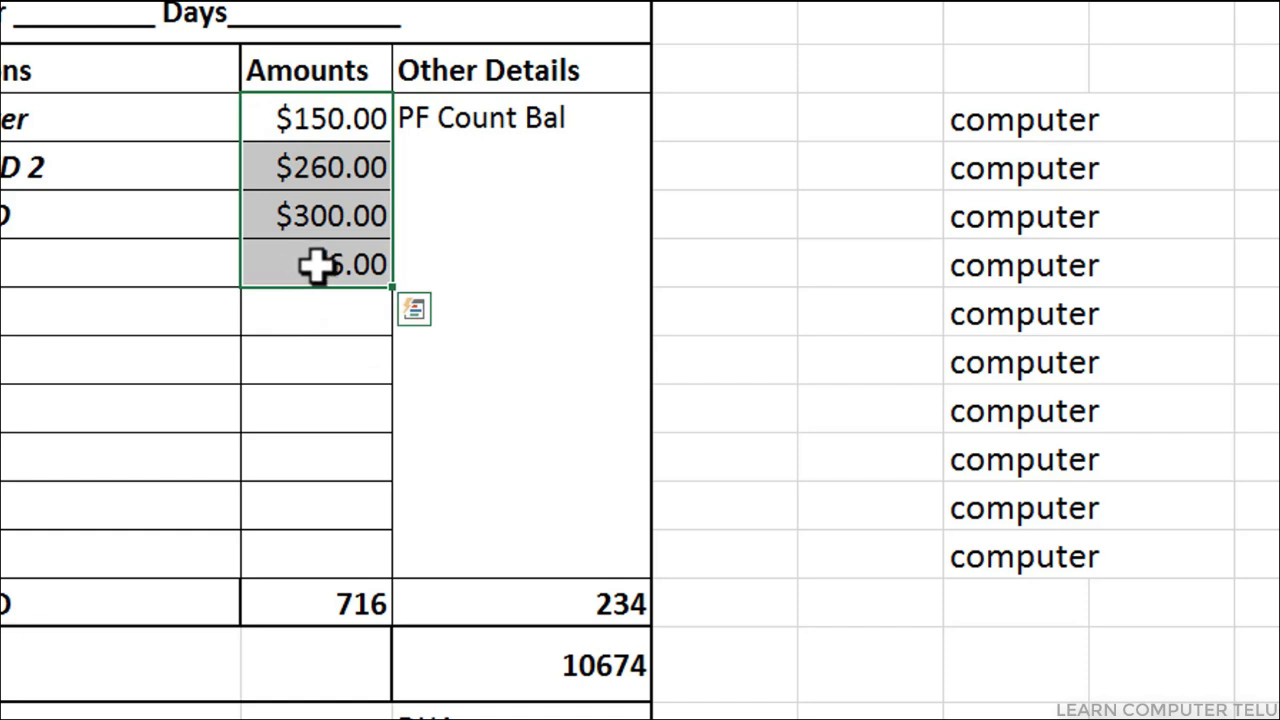
pyautogui.hotkey('ctrl', 'shift', '~')
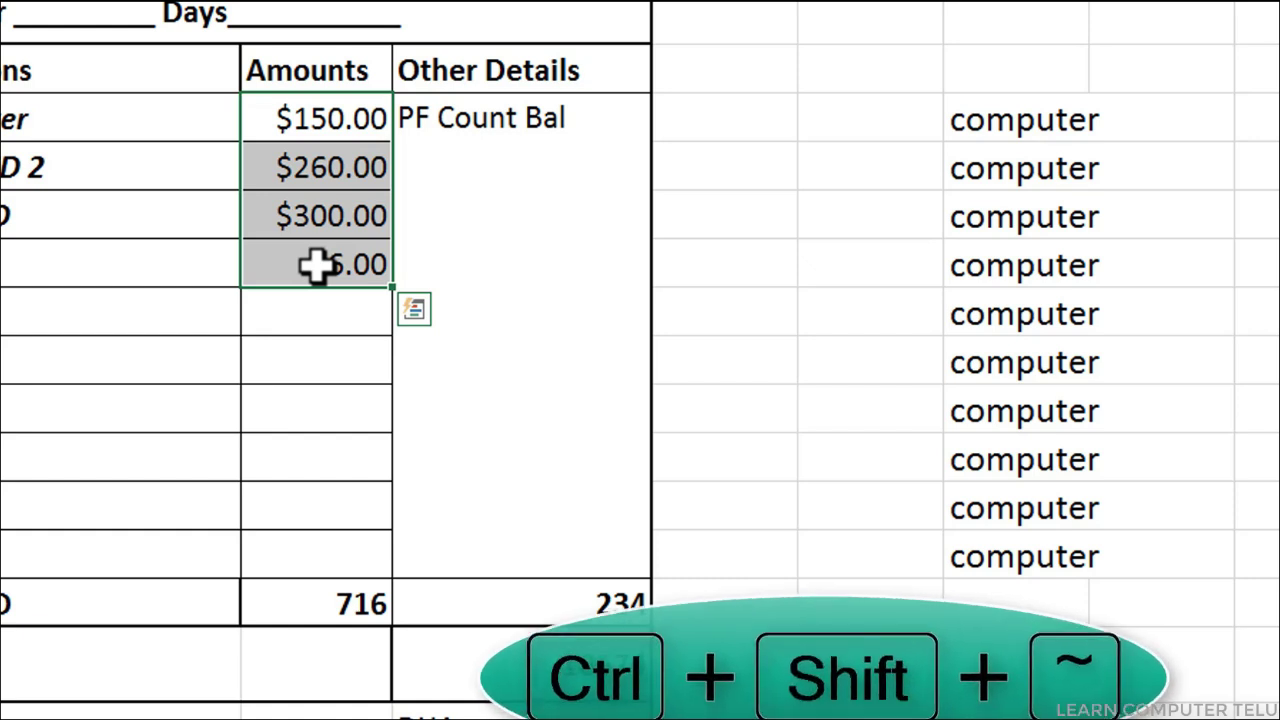
pyautogui.hotkey('ctrl', 'shift', '~')
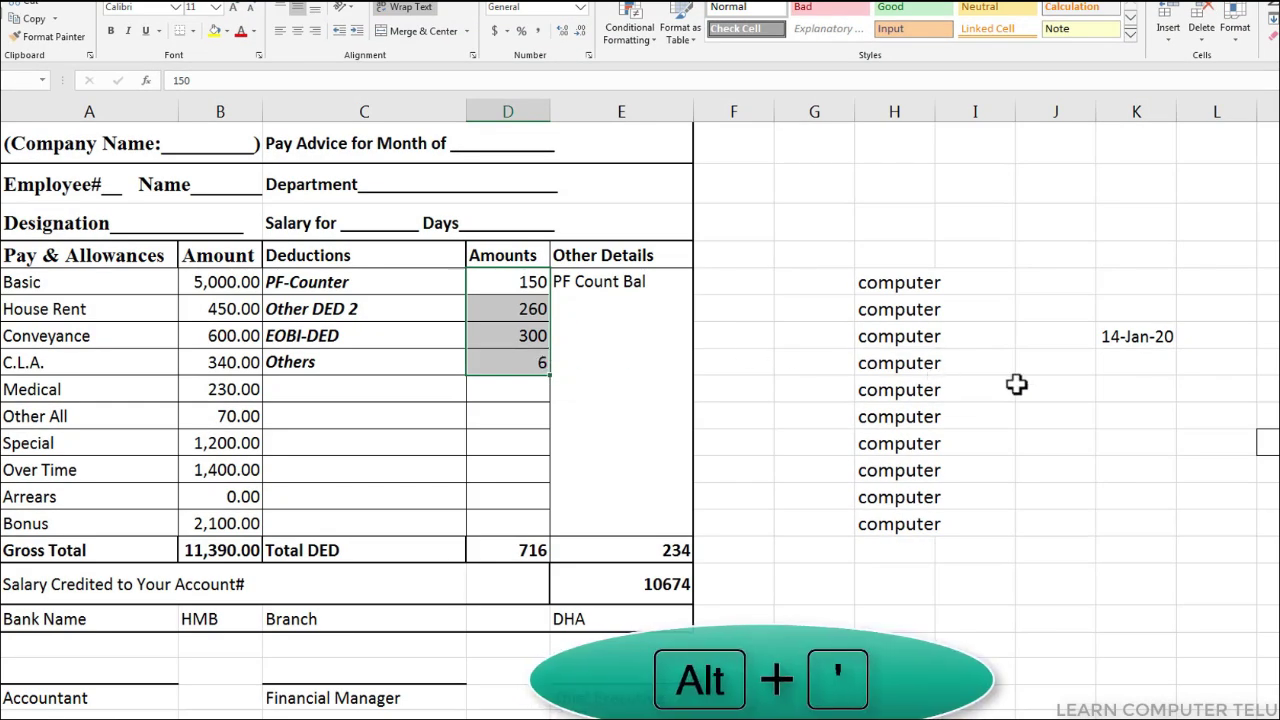
# - Review the Normal cell style's formatting, close it unchanged, then bring up the cell's Font formatting
pyautogui.click(1016, 386)
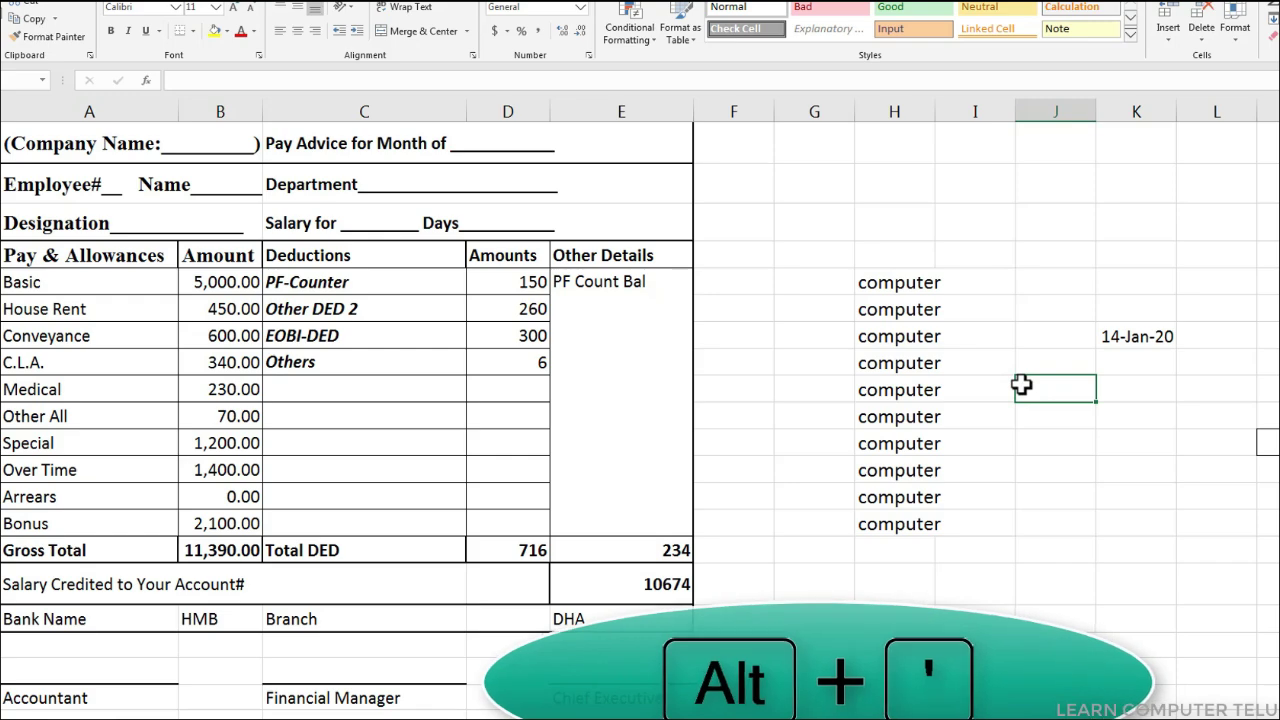
pyautogui.hotkey('alt', "'")
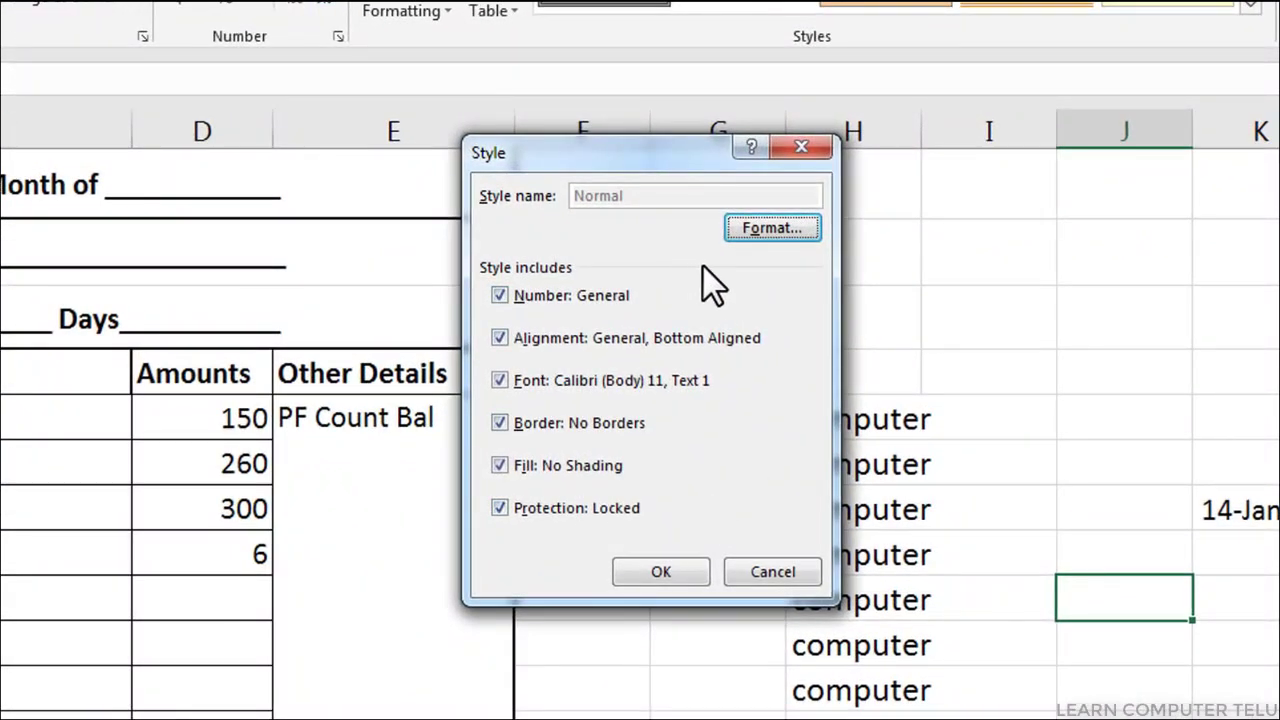
pyautogui.click(770, 234)
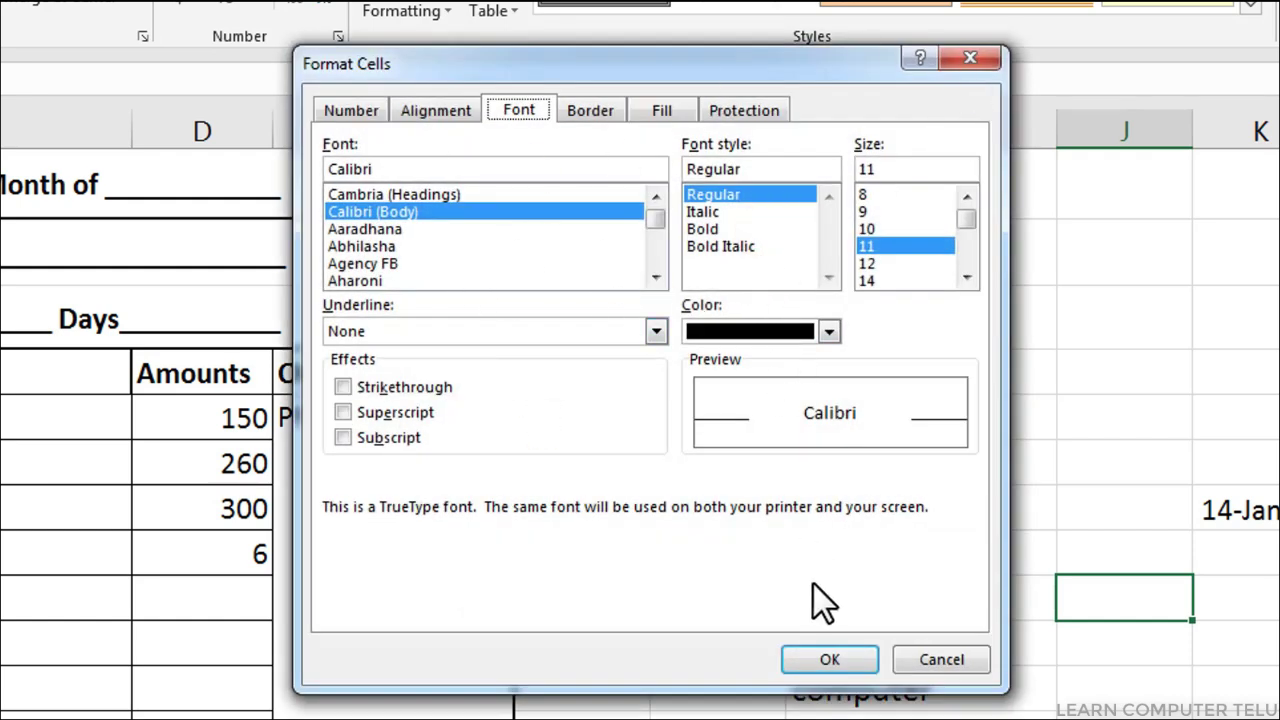
pyautogui.click(941, 662)
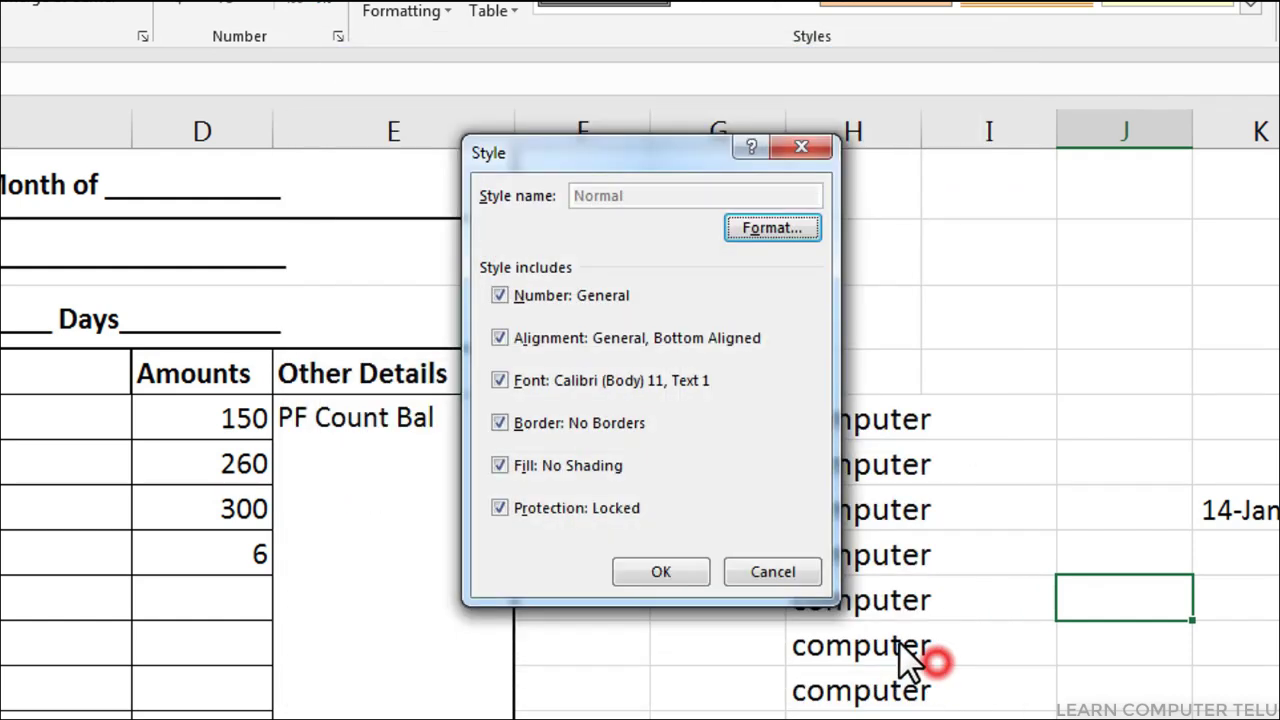
pyautogui.click(760, 572)
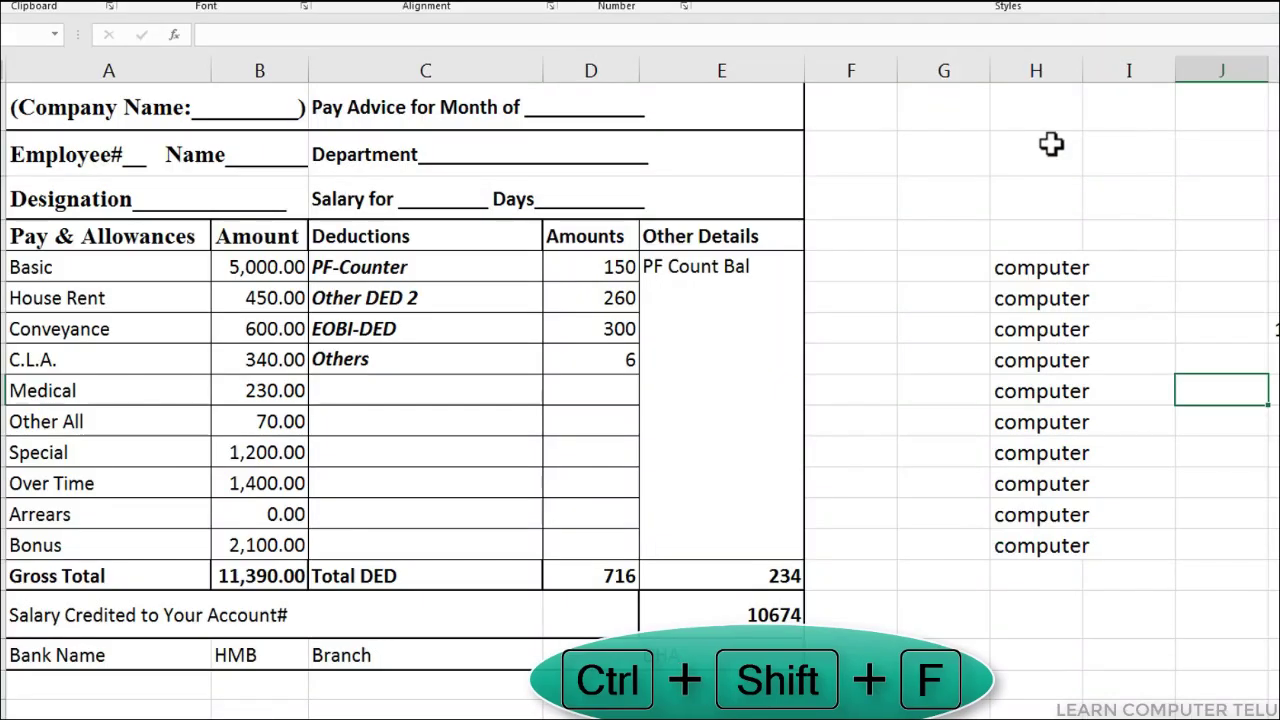
pyautogui.hotkey('ctrl', 'shift', 'f')
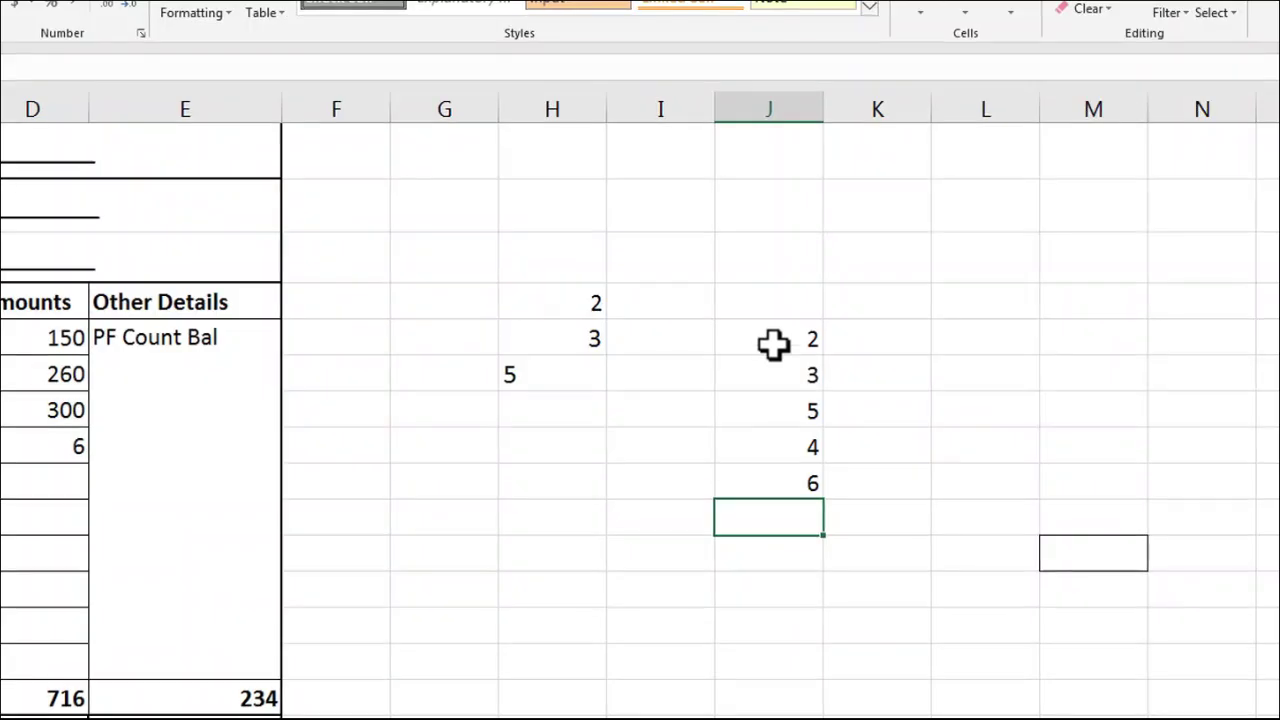
# - AutoSum J5:J9 (2, 3, 5, 4, 6) into J10 to show 20
pyautogui.moveTo(773, 340); pyautogui.dragTo(754, 491)
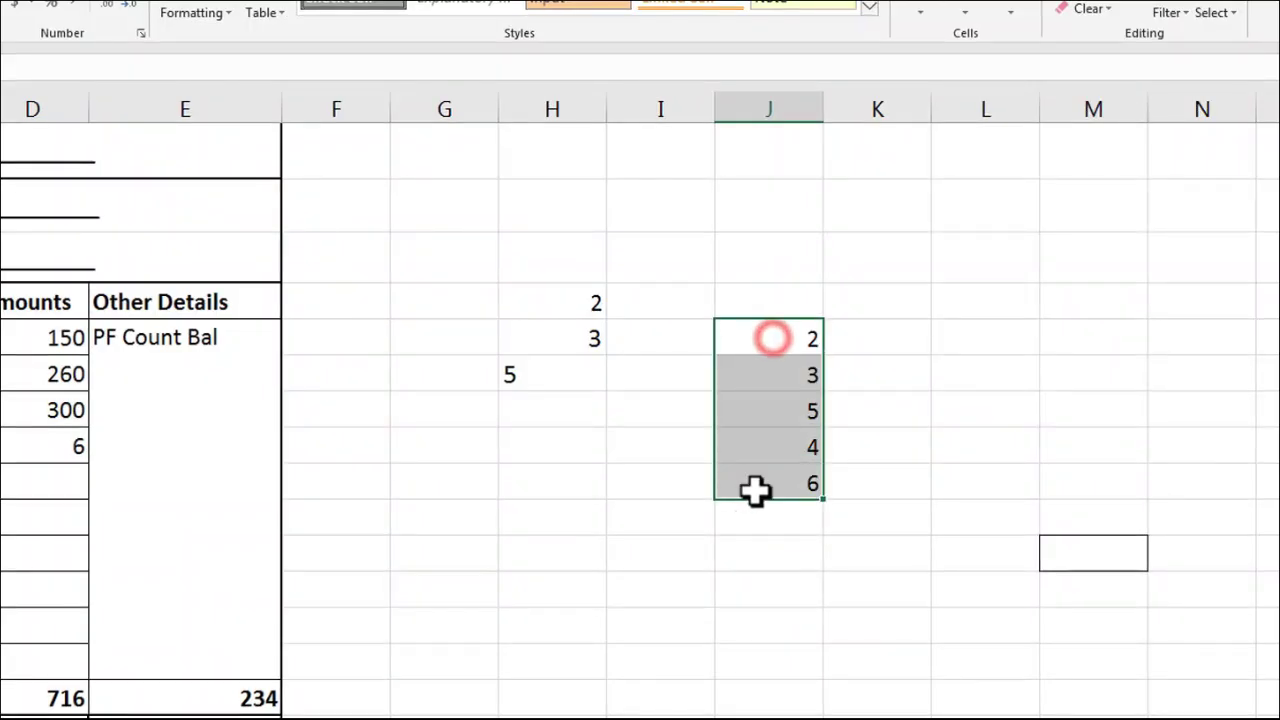
pyautogui.click(780, 516)
pyautogui.click(782, 515)
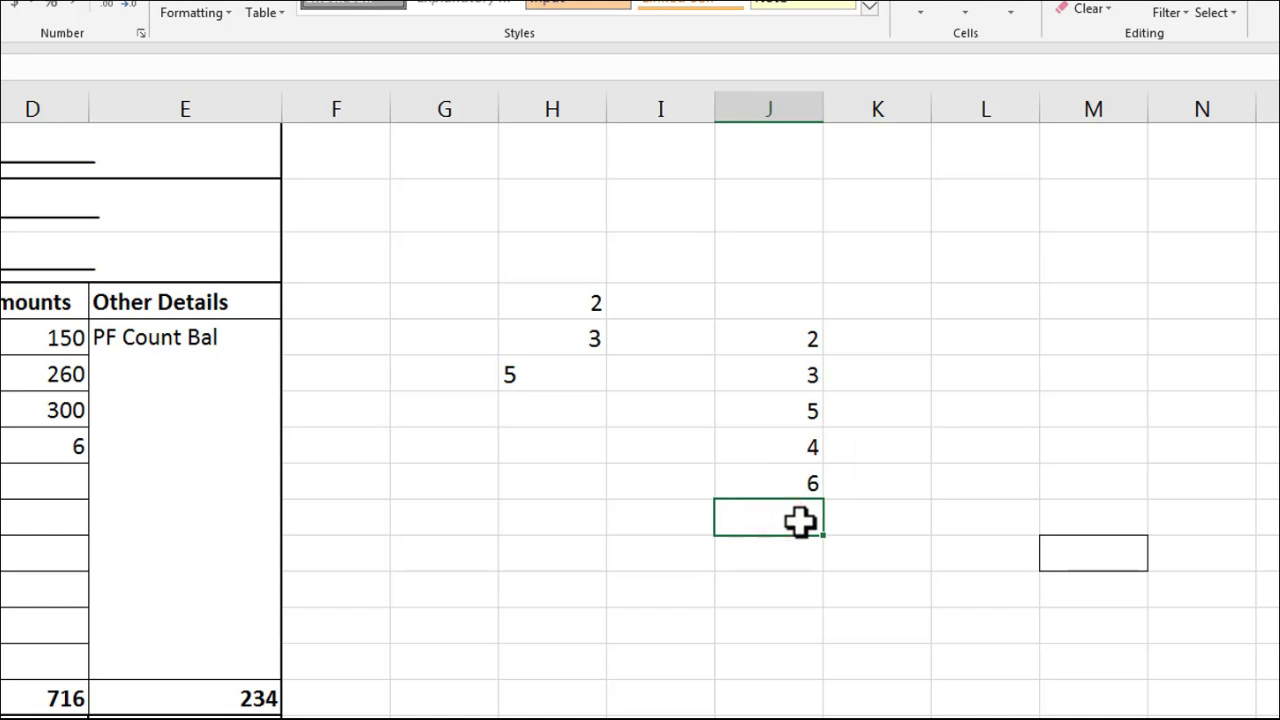
pyautogui.hotkey('alt', '=')
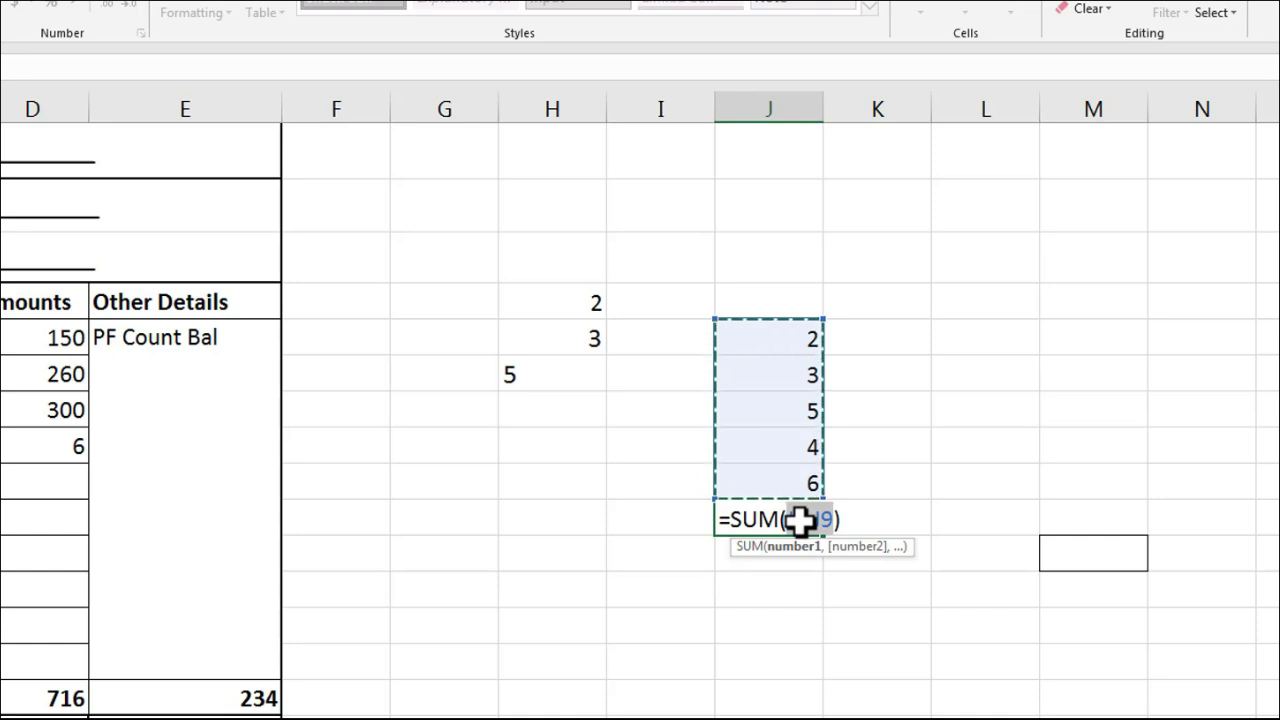
pyautogui.press('Return')
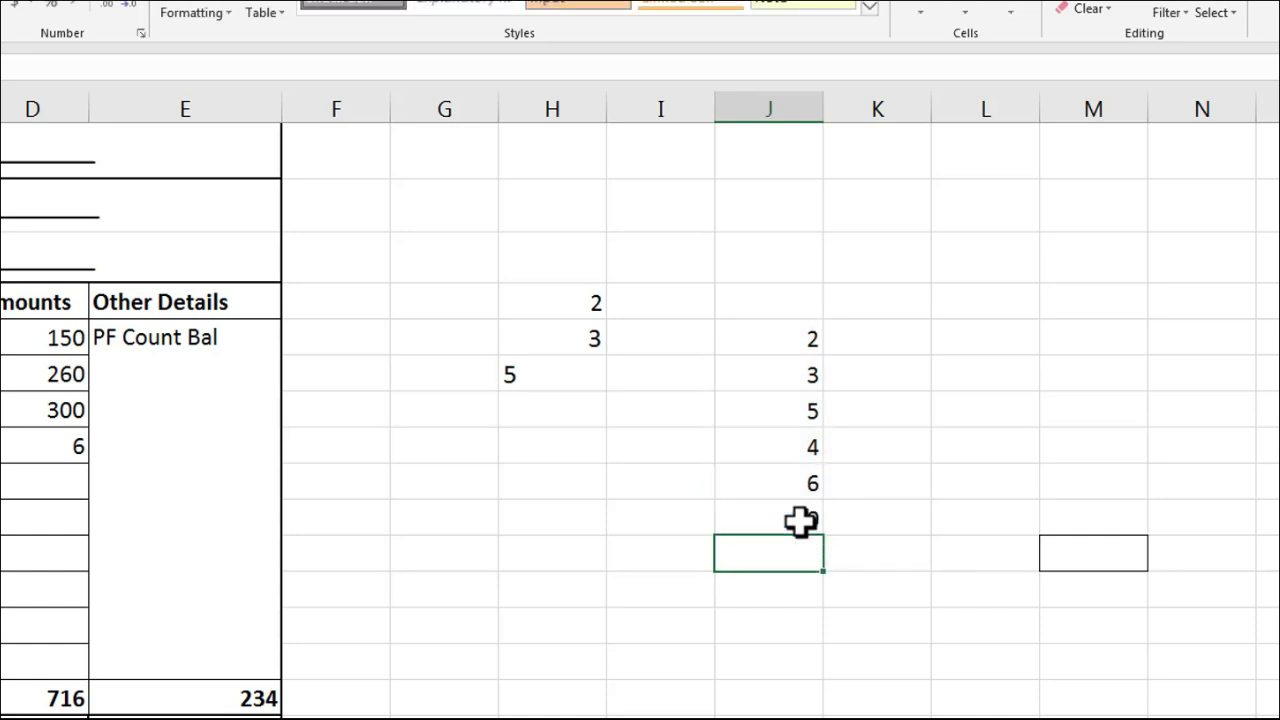
pyautogui.click(791, 518)
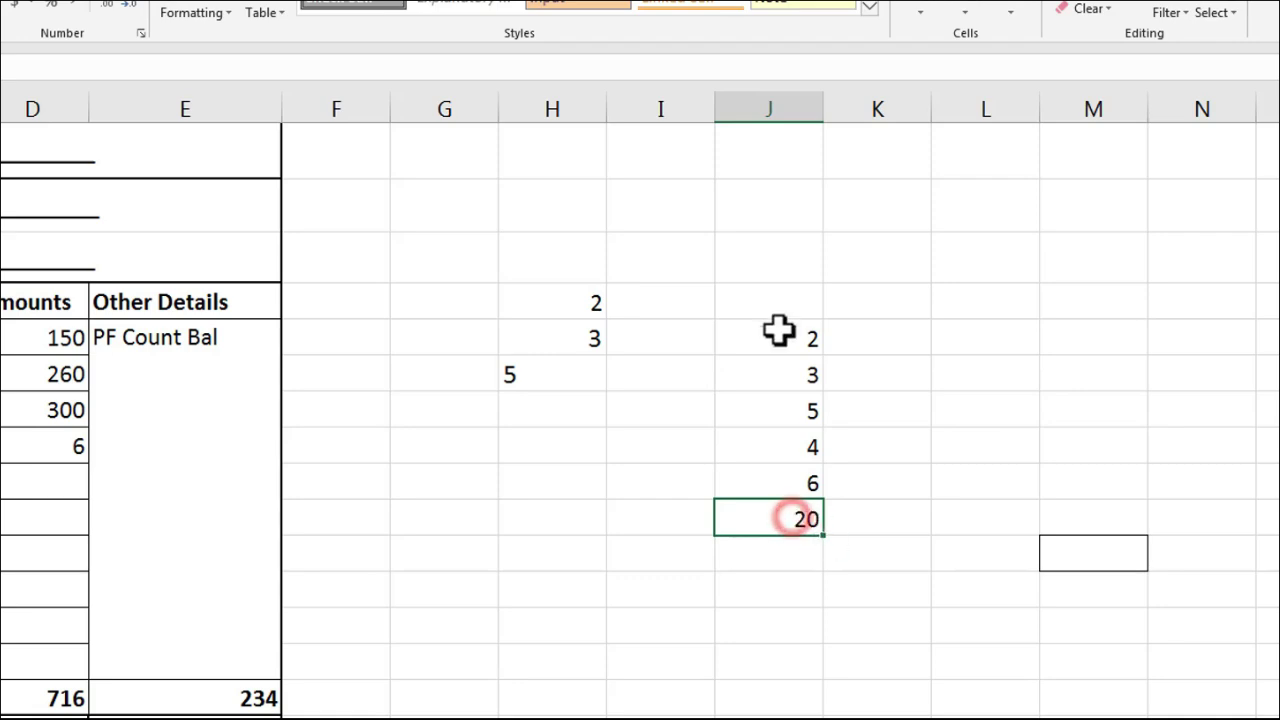
pyautogui.press('F4')
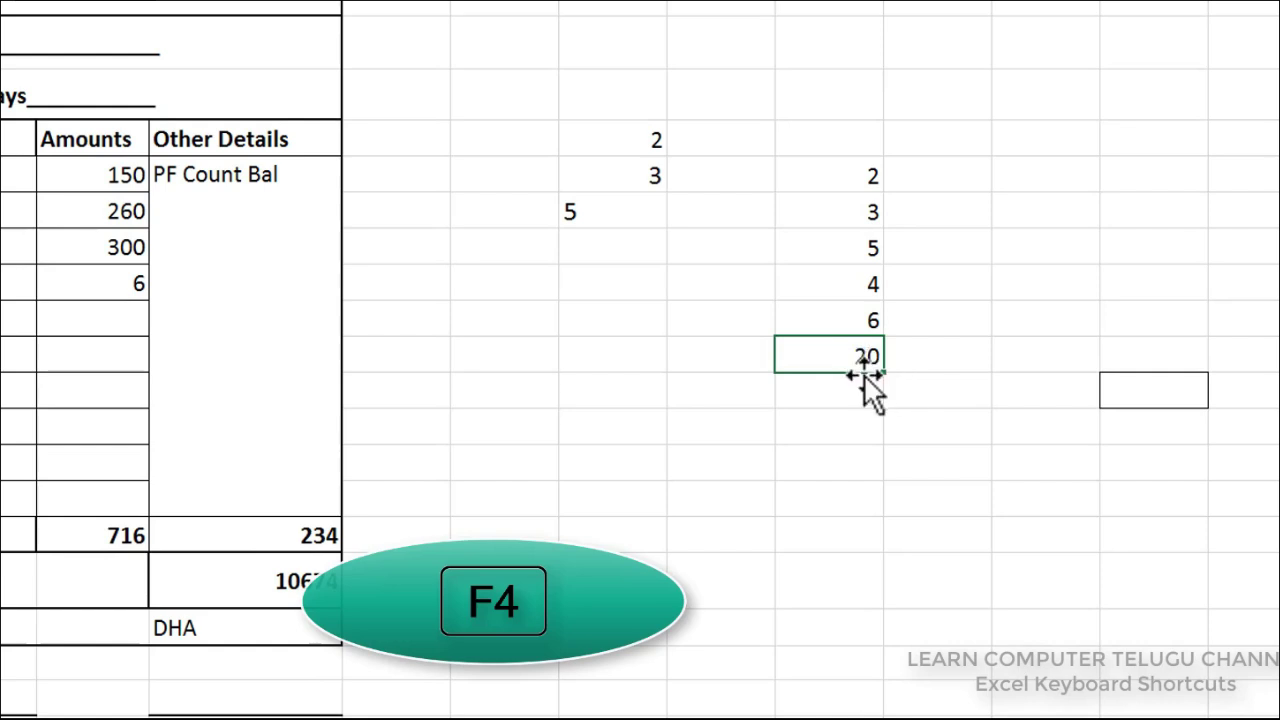
# - Make both range ends absolute so J10 reads =SUM($J$5:$J$9)
pyautogui.press('F2')
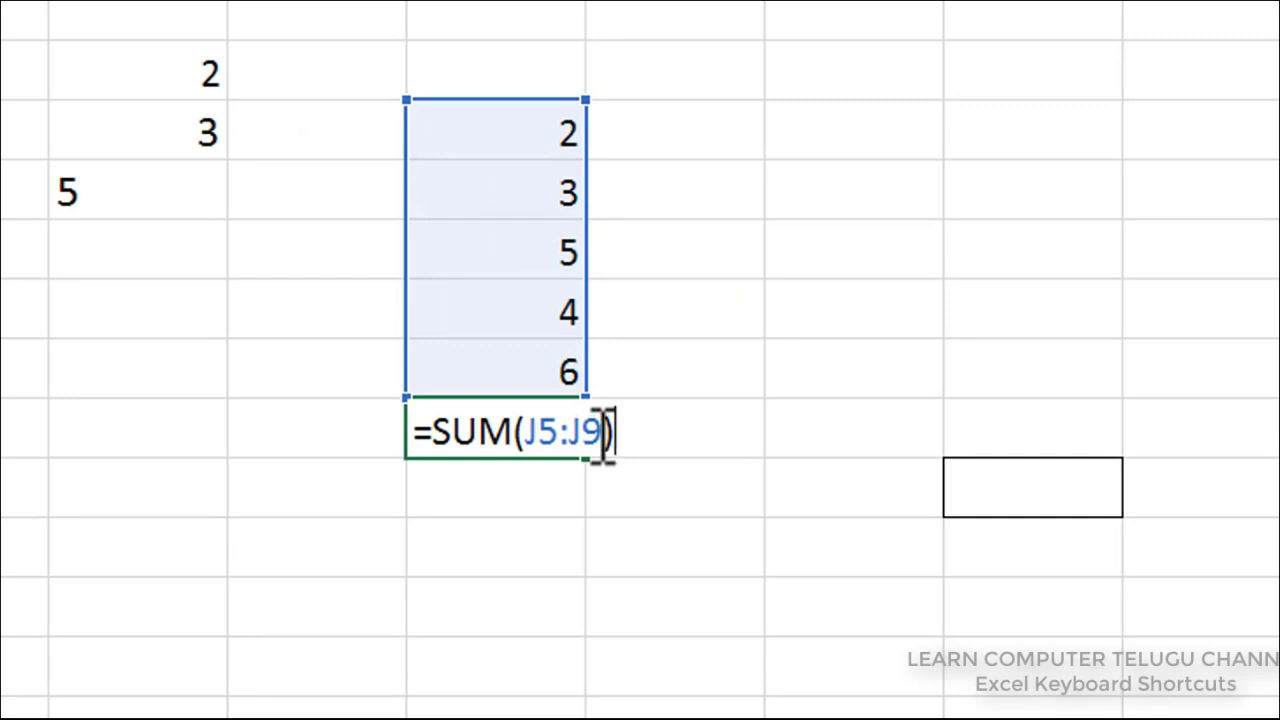
pyautogui.click(604, 432)
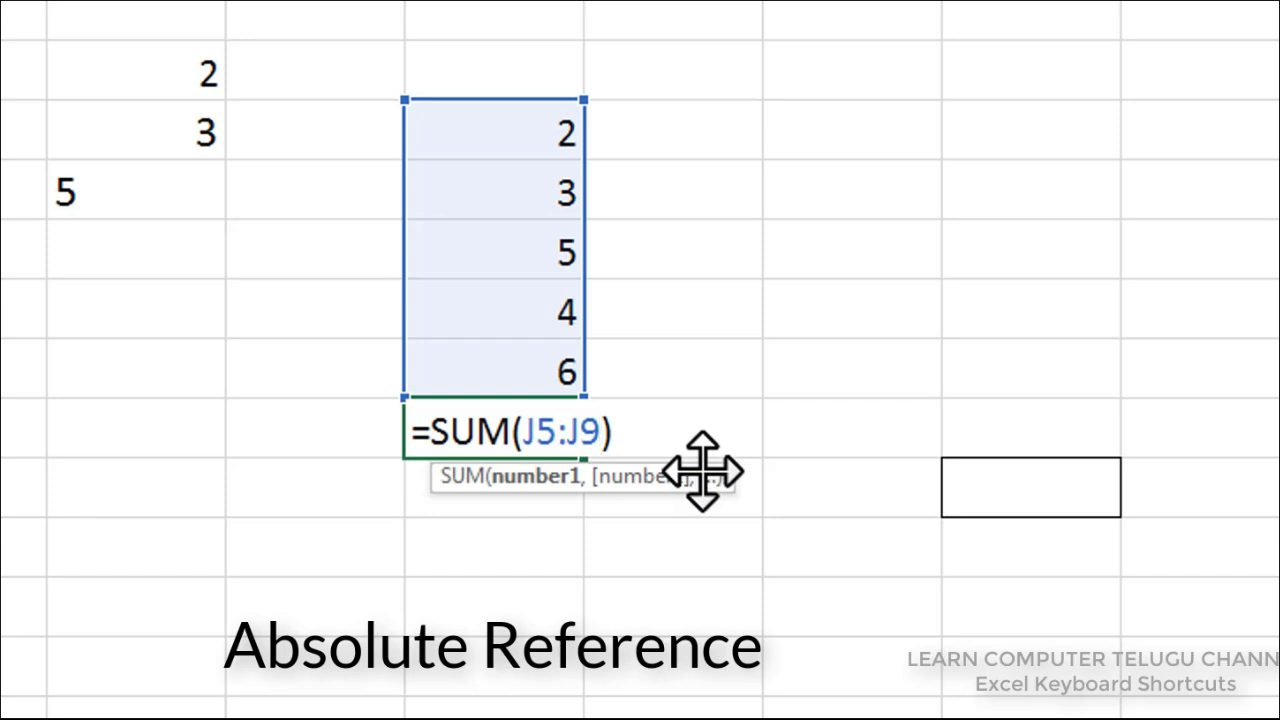
pyautogui.press('F4')
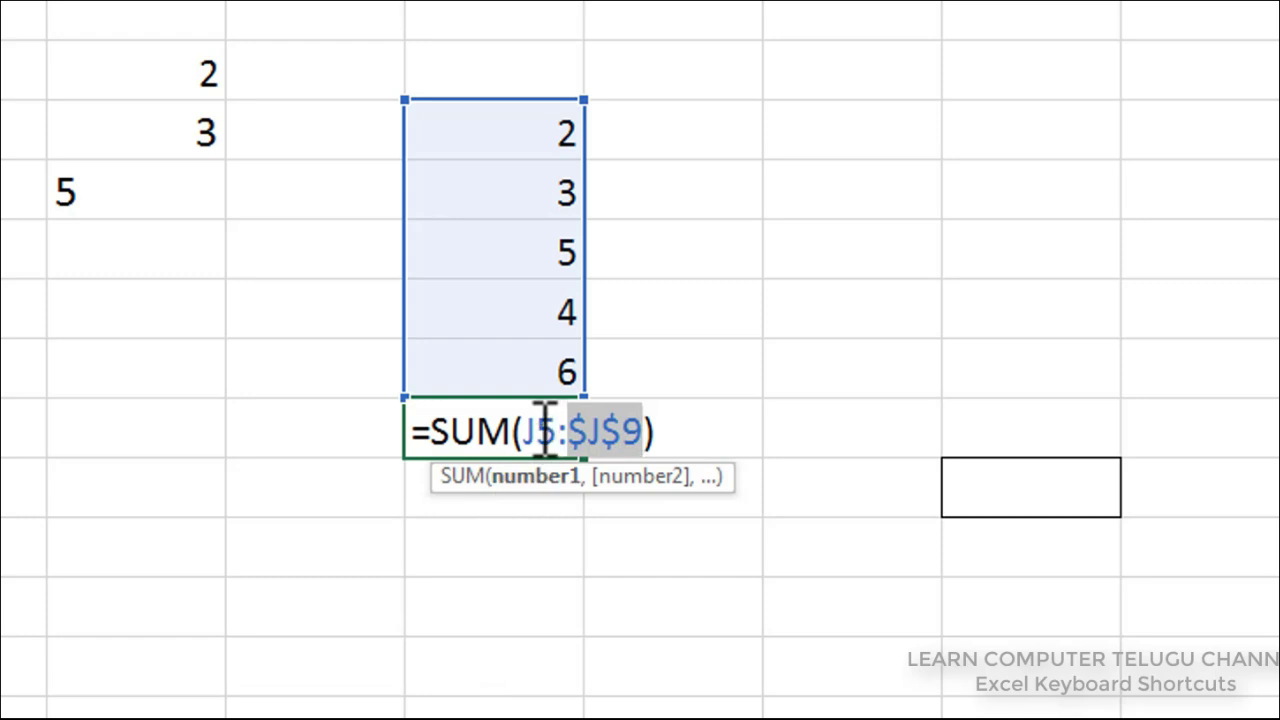
pyautogui.click(543, 430)
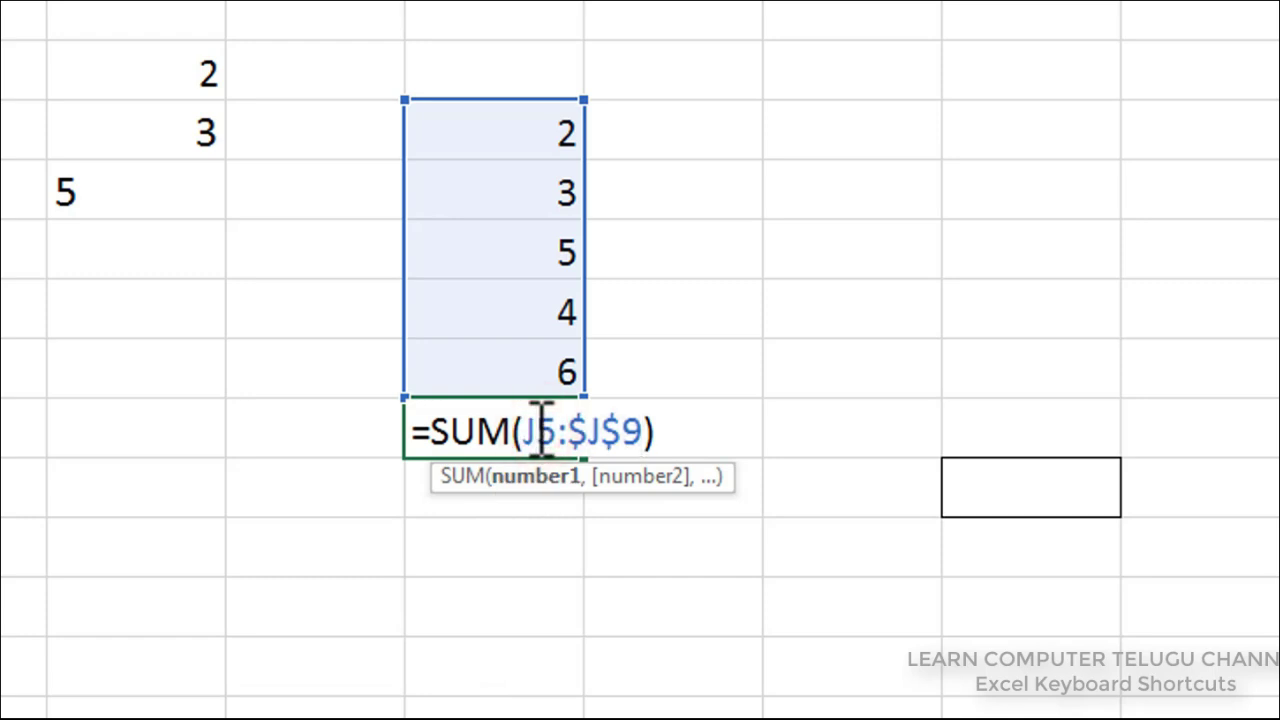
pyautogui.press('F4')
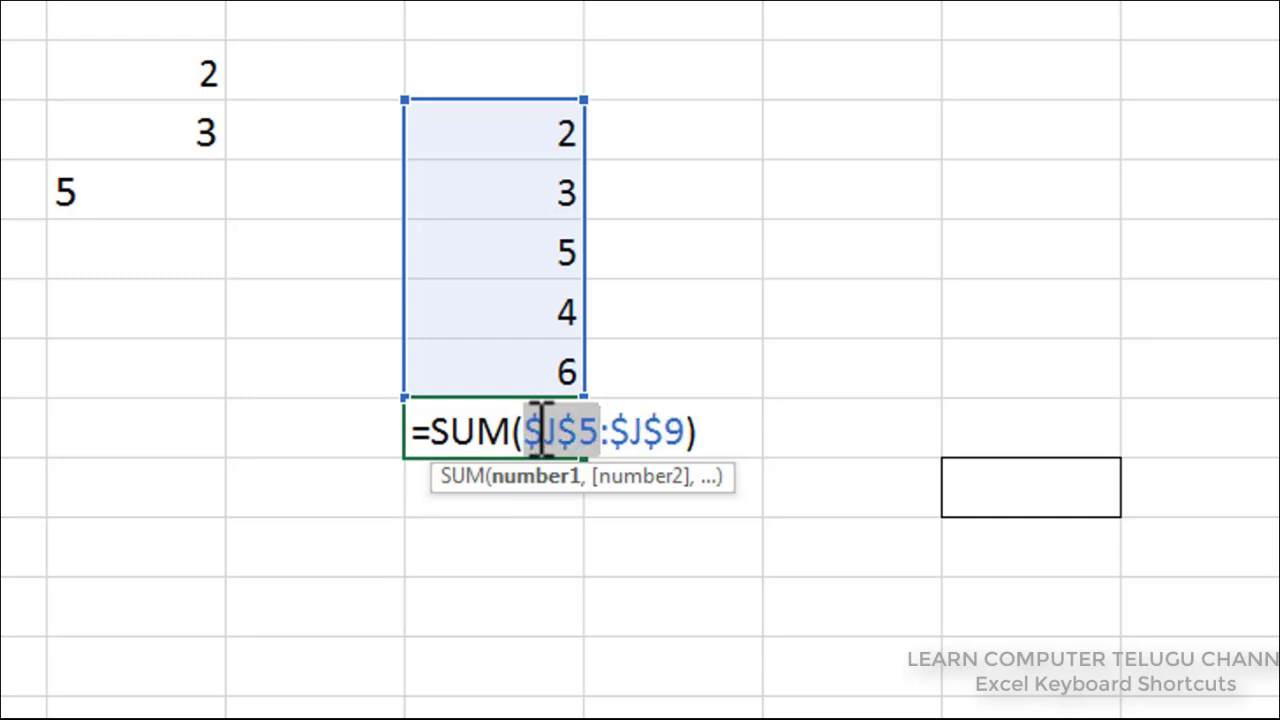
pyautogui.moveTo(521, 432); pyautogui.dragTo(691, 440)
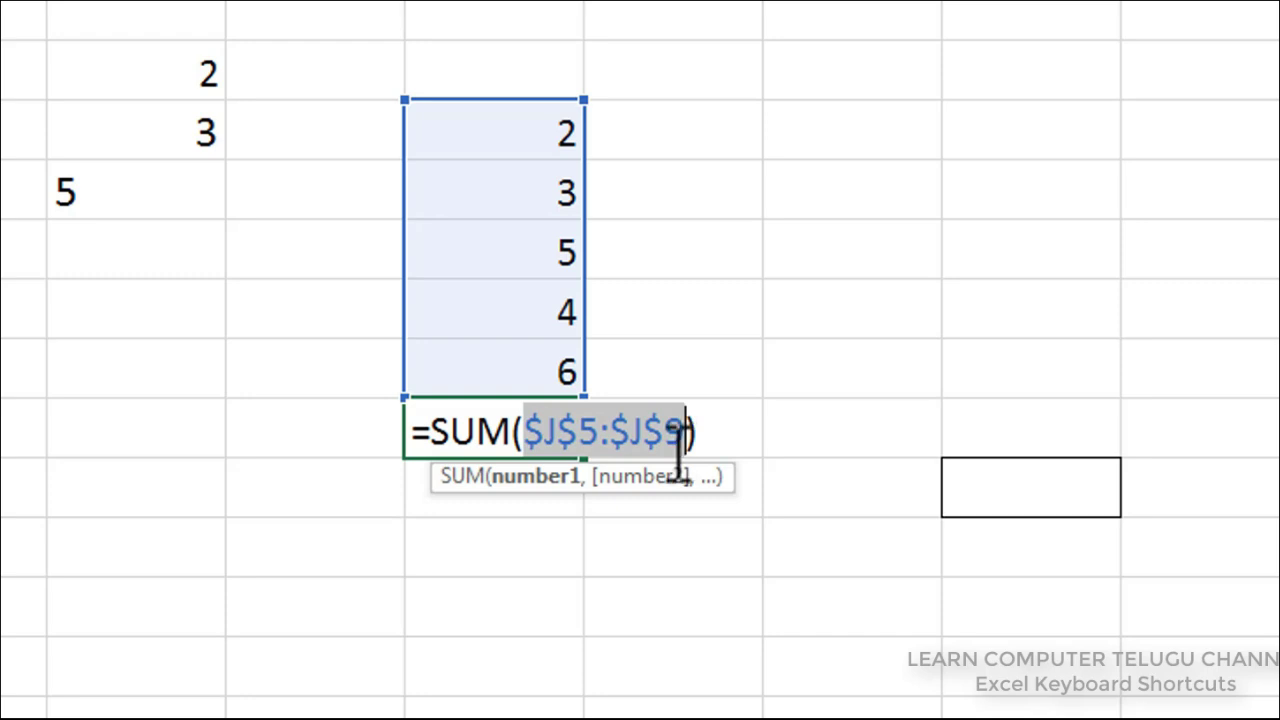
pyautogui.click(693, 432)
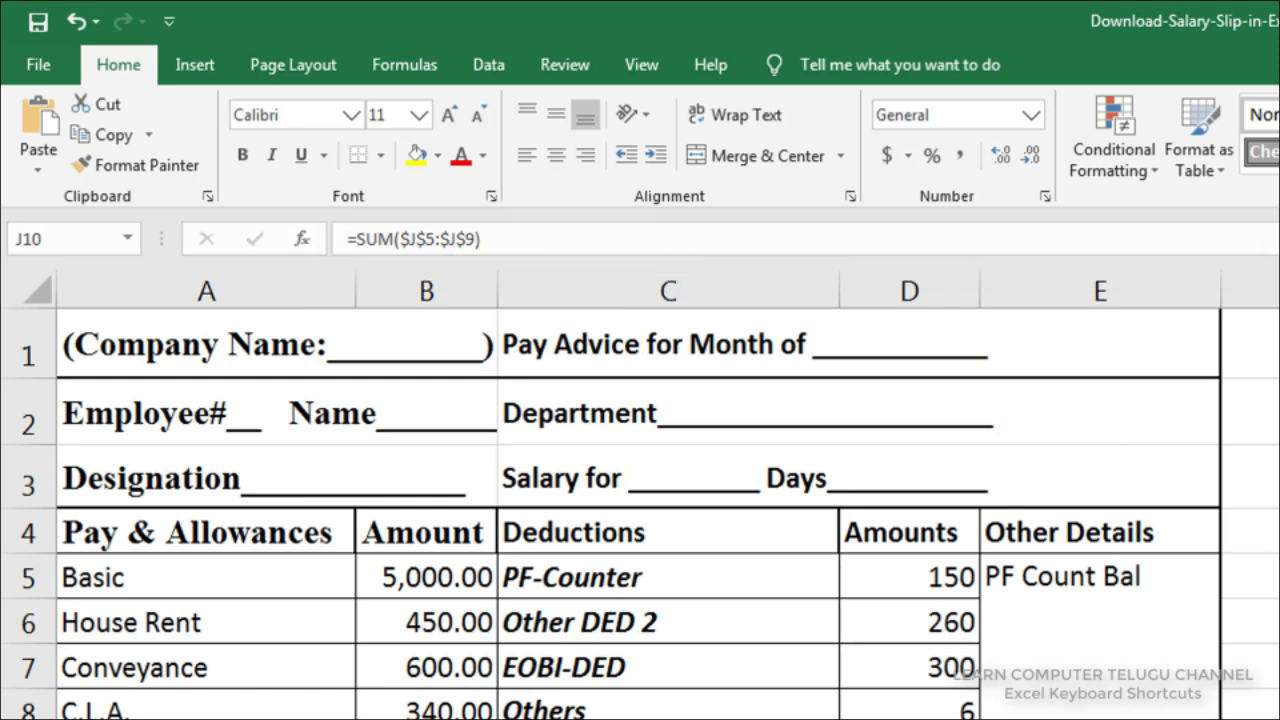
pyautogui.hotkey('ctrl', 'shift', 'u')
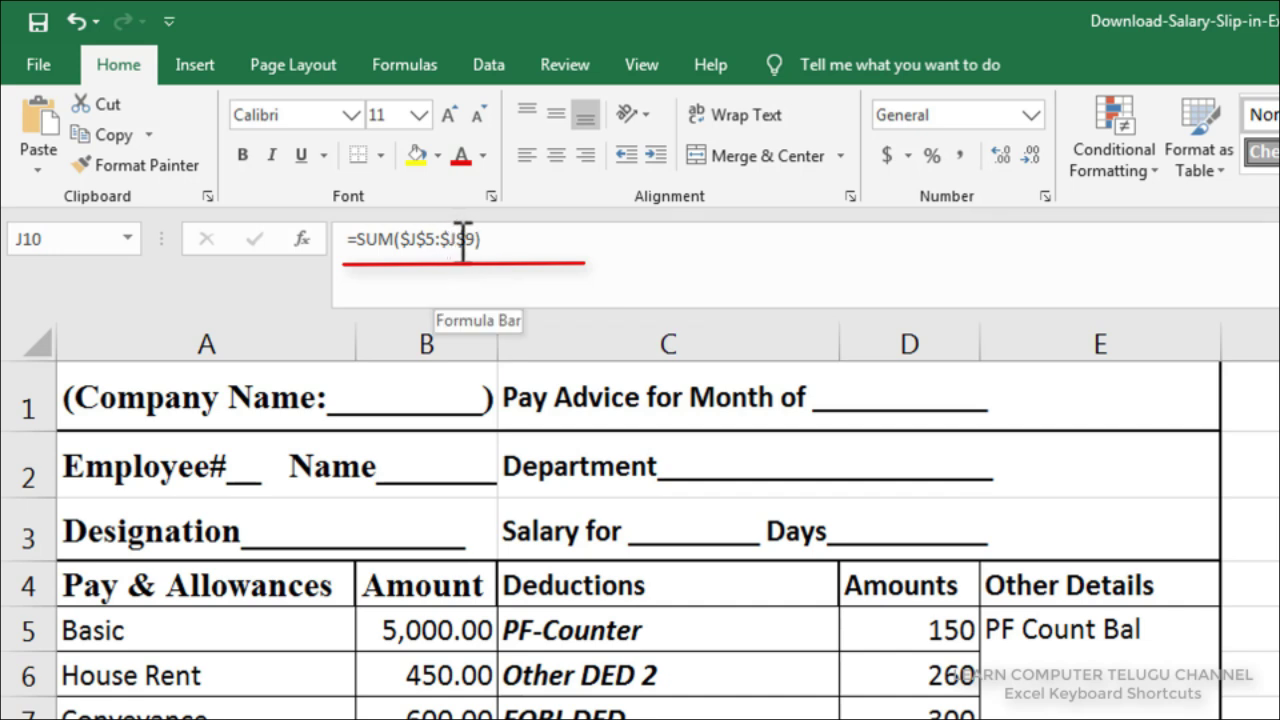
pyautogui.click(522, 238)
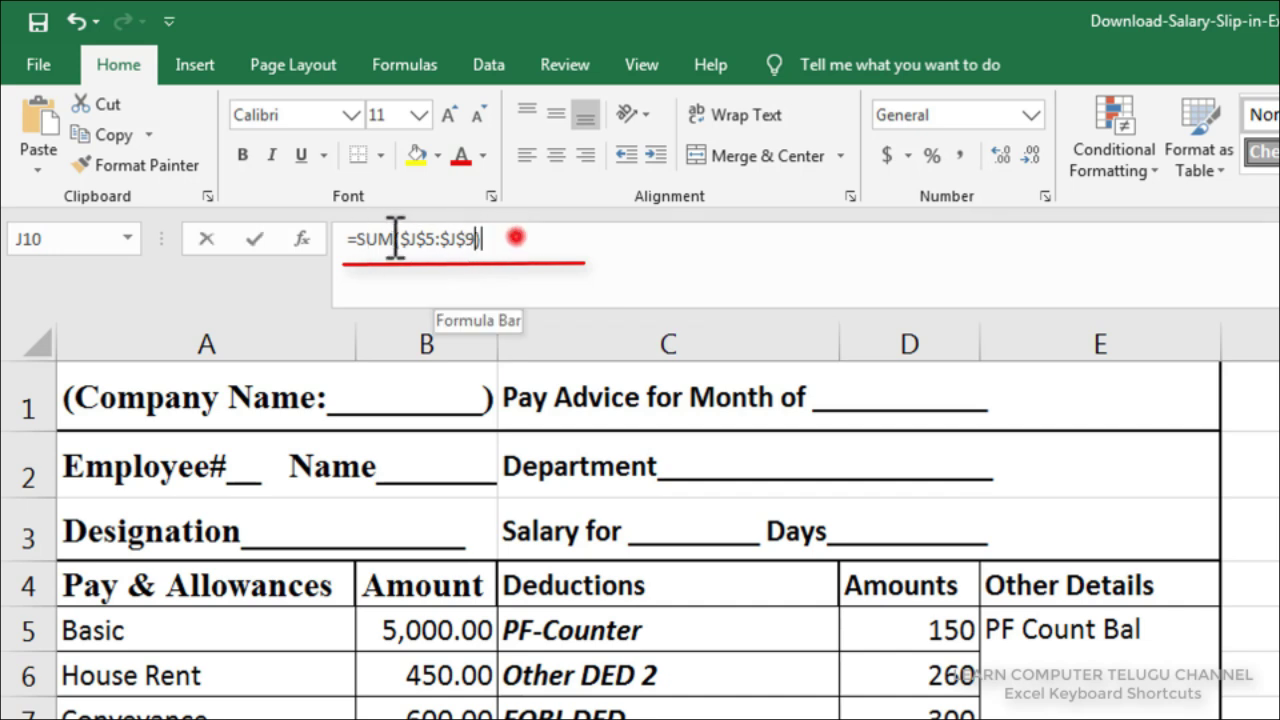
pyautogui.hotkey('shift', 'Home')
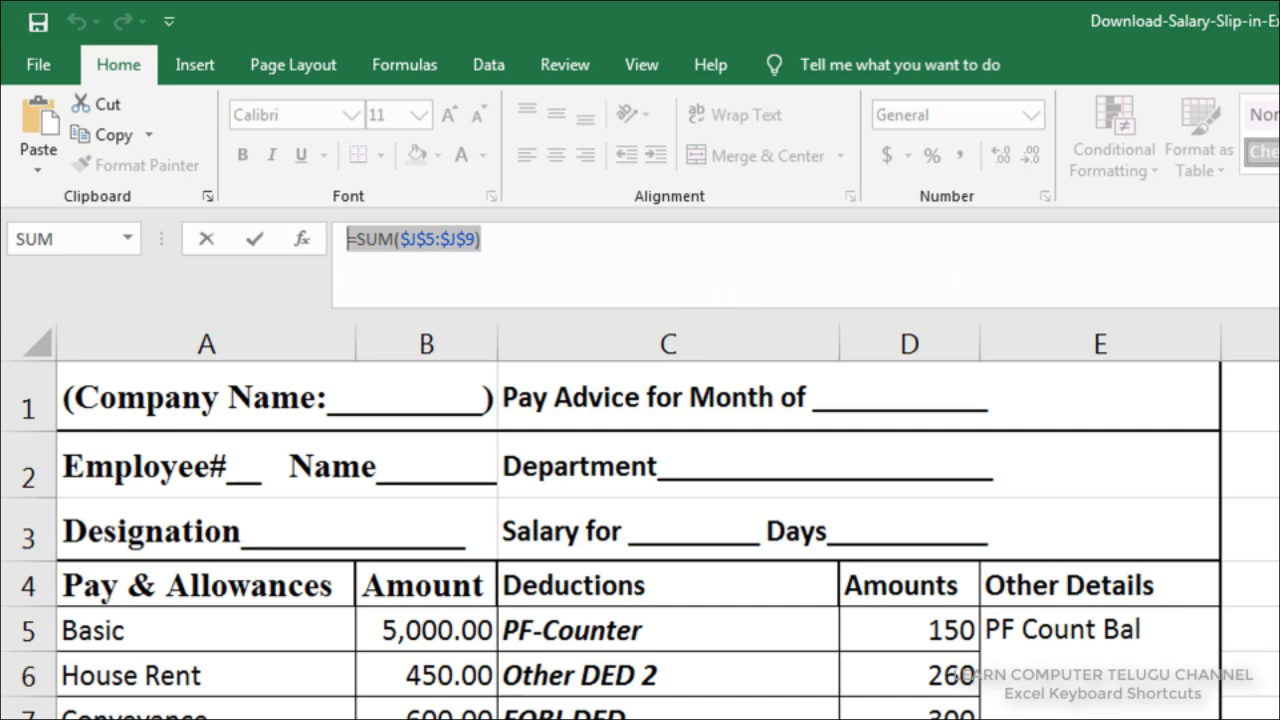
pyautogui.hotkey('ctrl', 'shift', 'u')
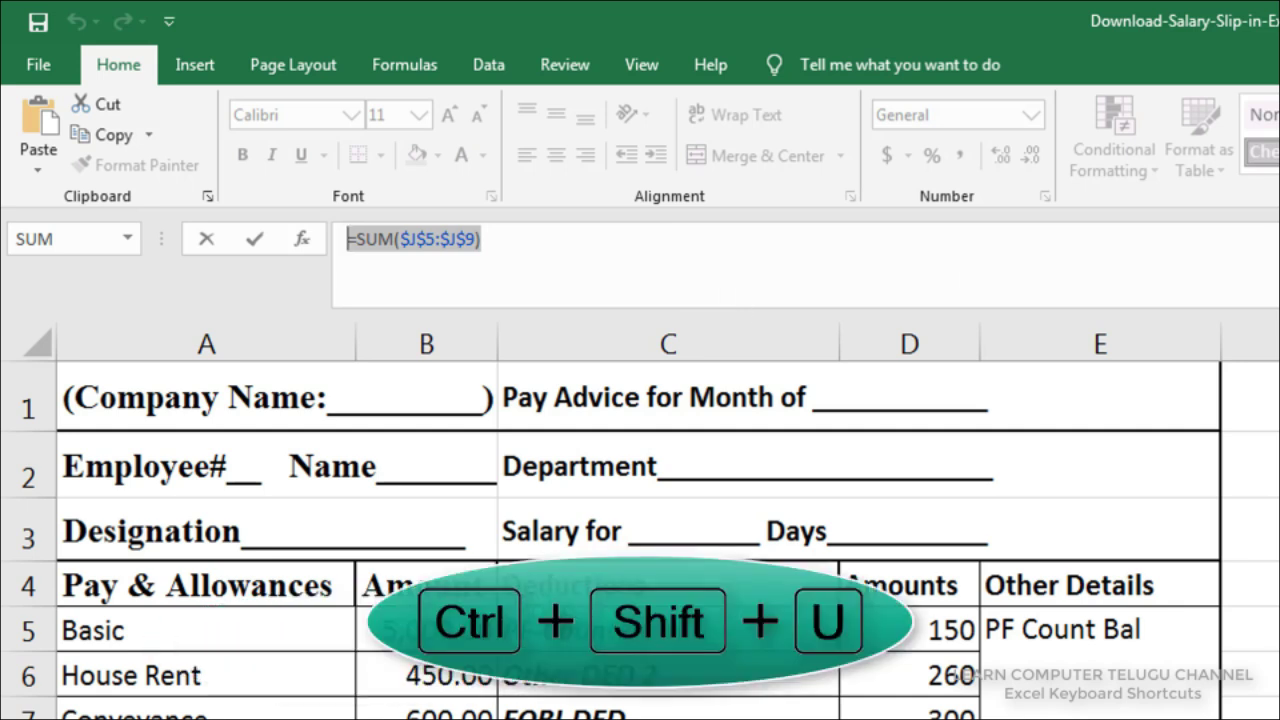
pyautogui.hotkey('ctrl', 'shift', 'u')
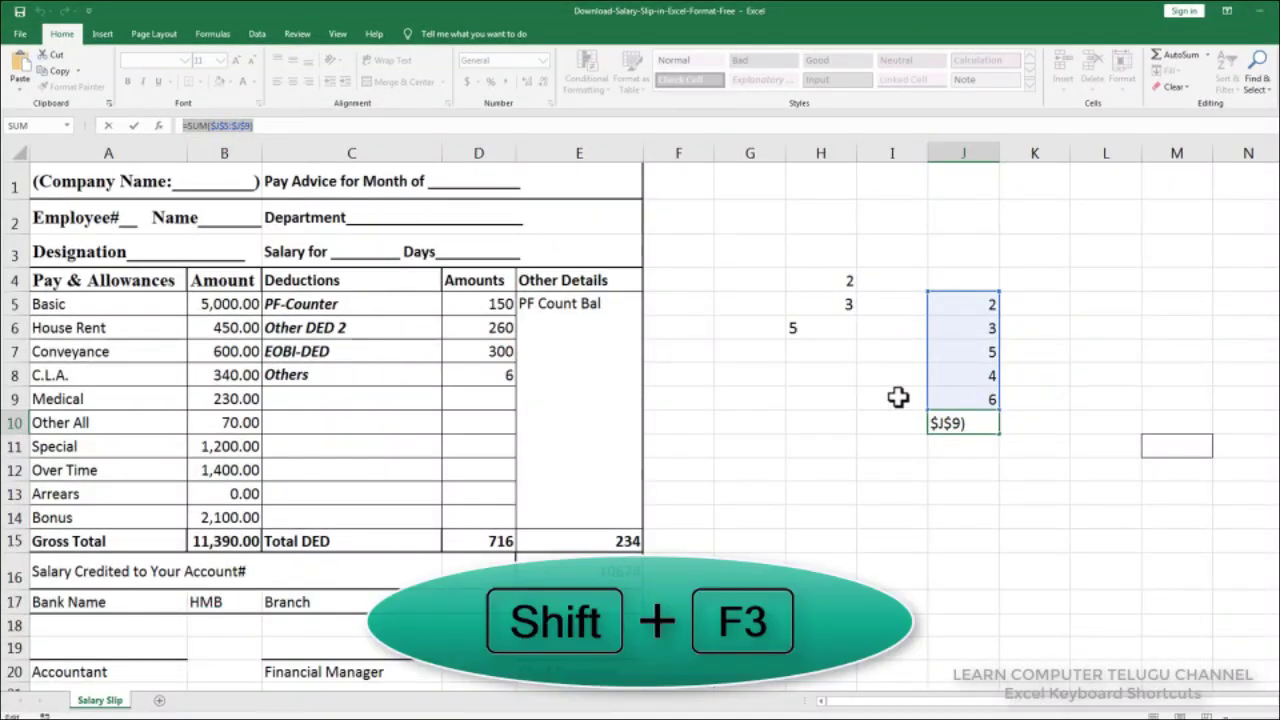
# - Commit =SUM($J$5:$J$9) in J10 and view its Function Arguments, cancelling without changes
pyautogui.hotkey('ctrl', 'Return')
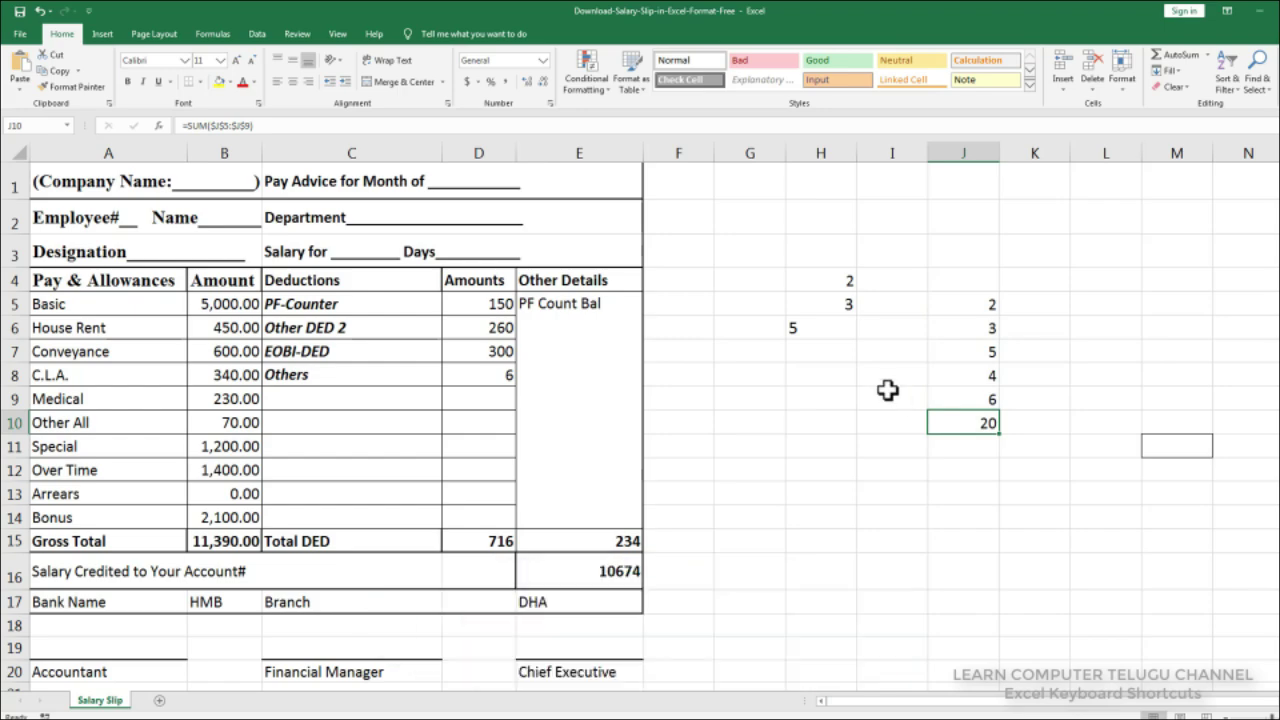
pyautogui.hotkey('shift', 'F3')
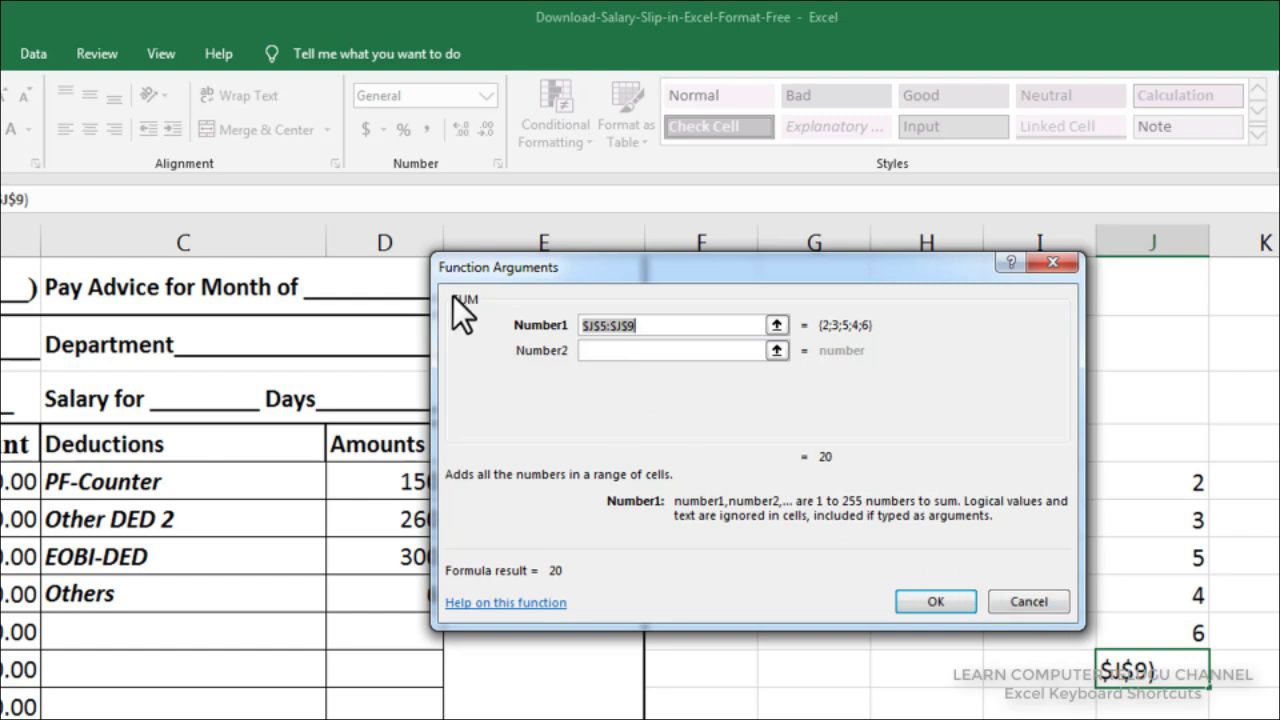
pyautogui.click(1011, 604)
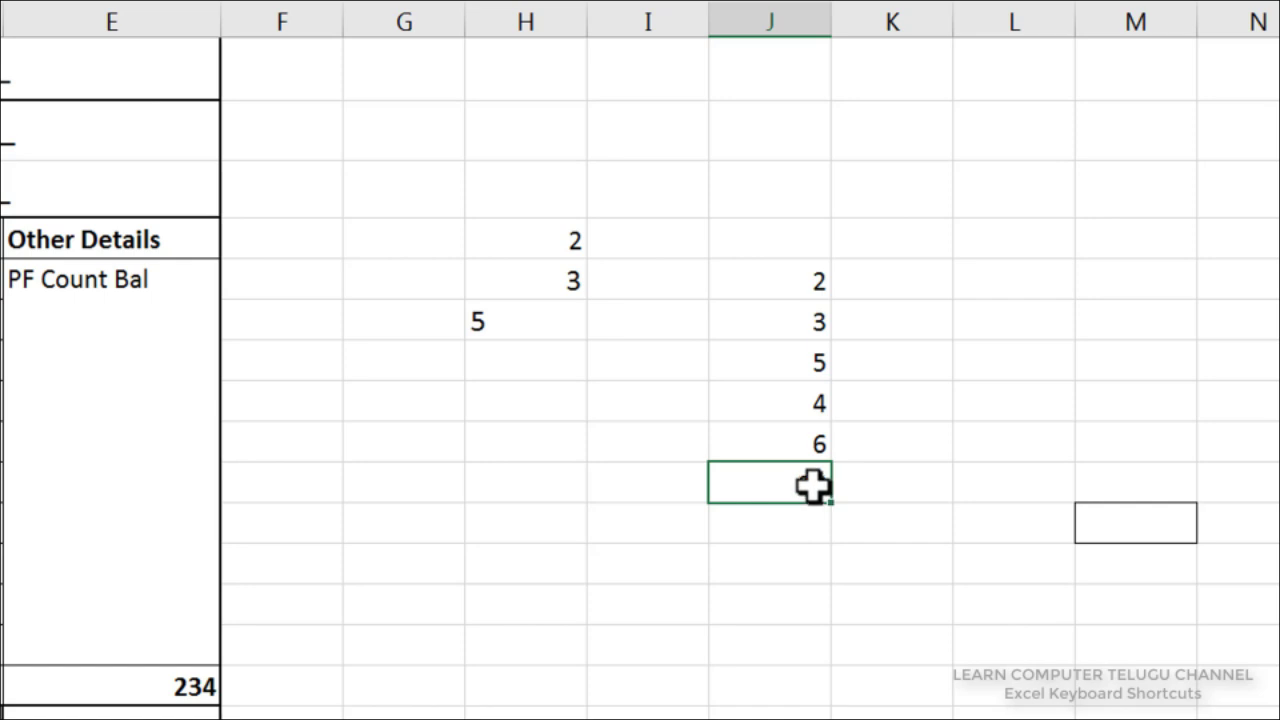
# - Select J5:J9 as J10's precedents, then select J10 as the cell depending on J7
pyautogui.hotkey('ctrl', '[')
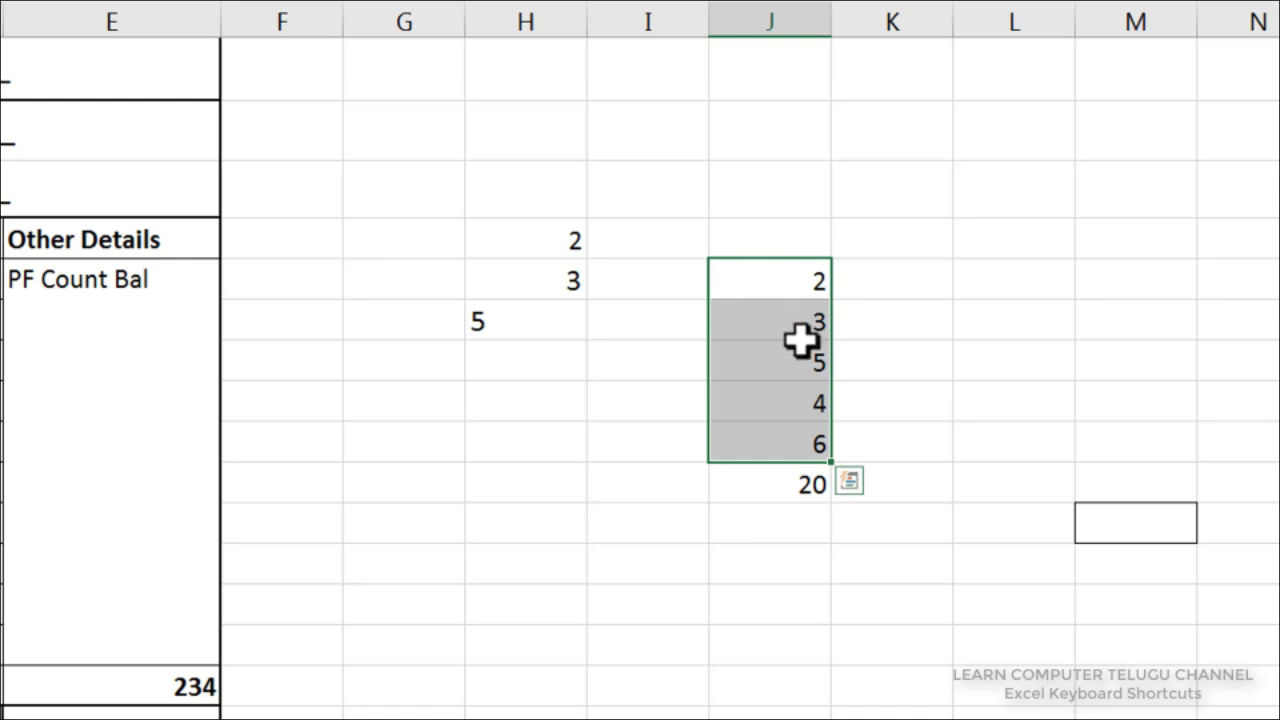
pyautogui.click(771, 289)
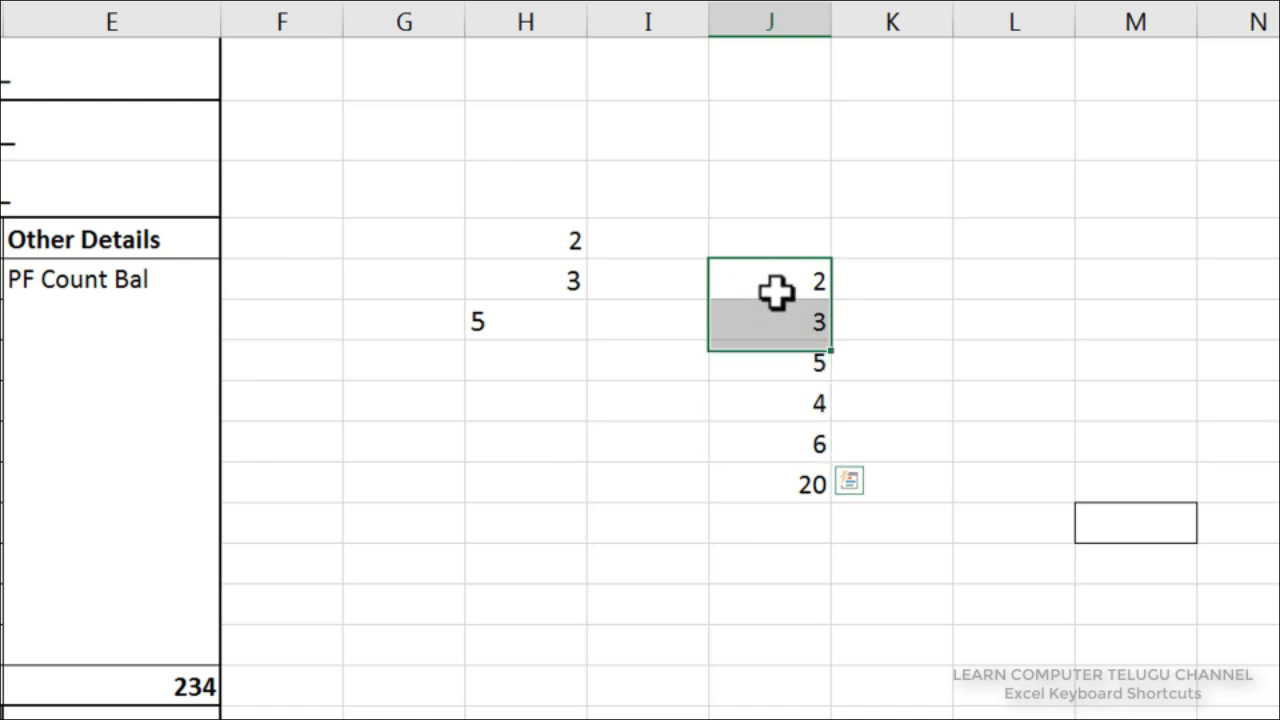
pyautogui.click(787, 340)
pyautogui.press('Delete')
pyautogui.hotkey('ctrl', 'z')
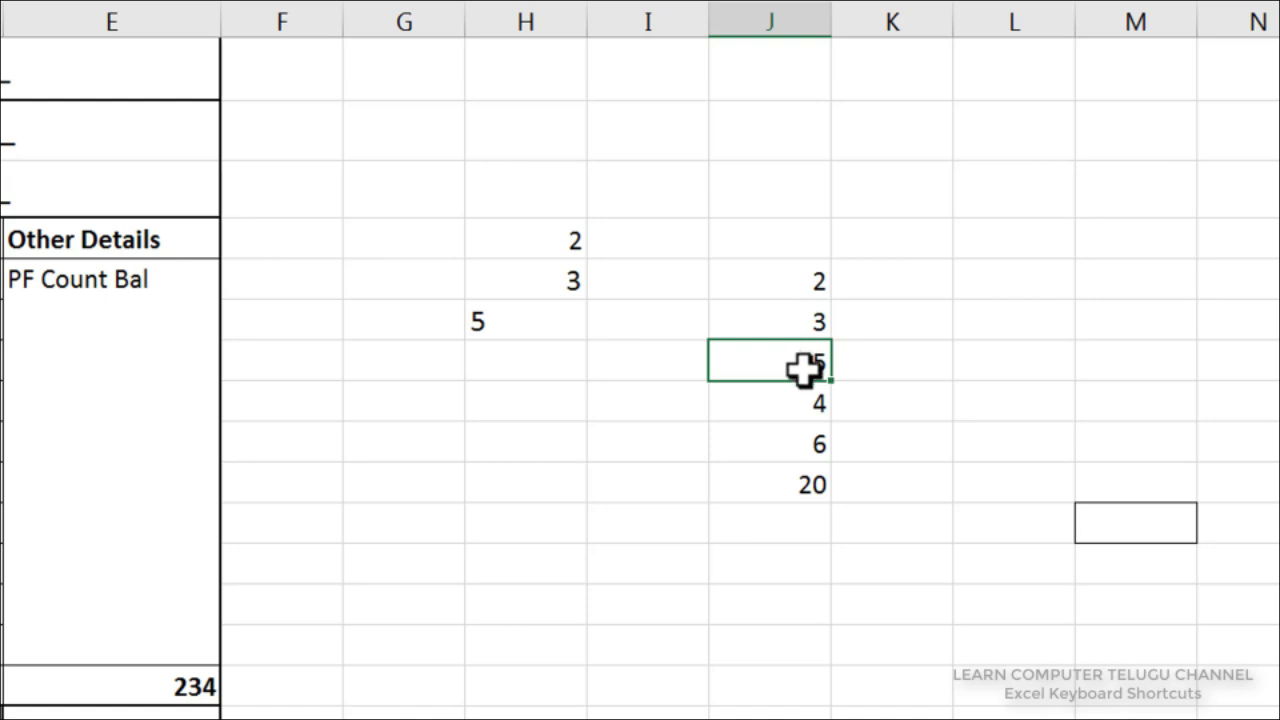
pyautogui.hotkey('ctrl', ']')
pyautogui.hotkey('ctrl', ']')
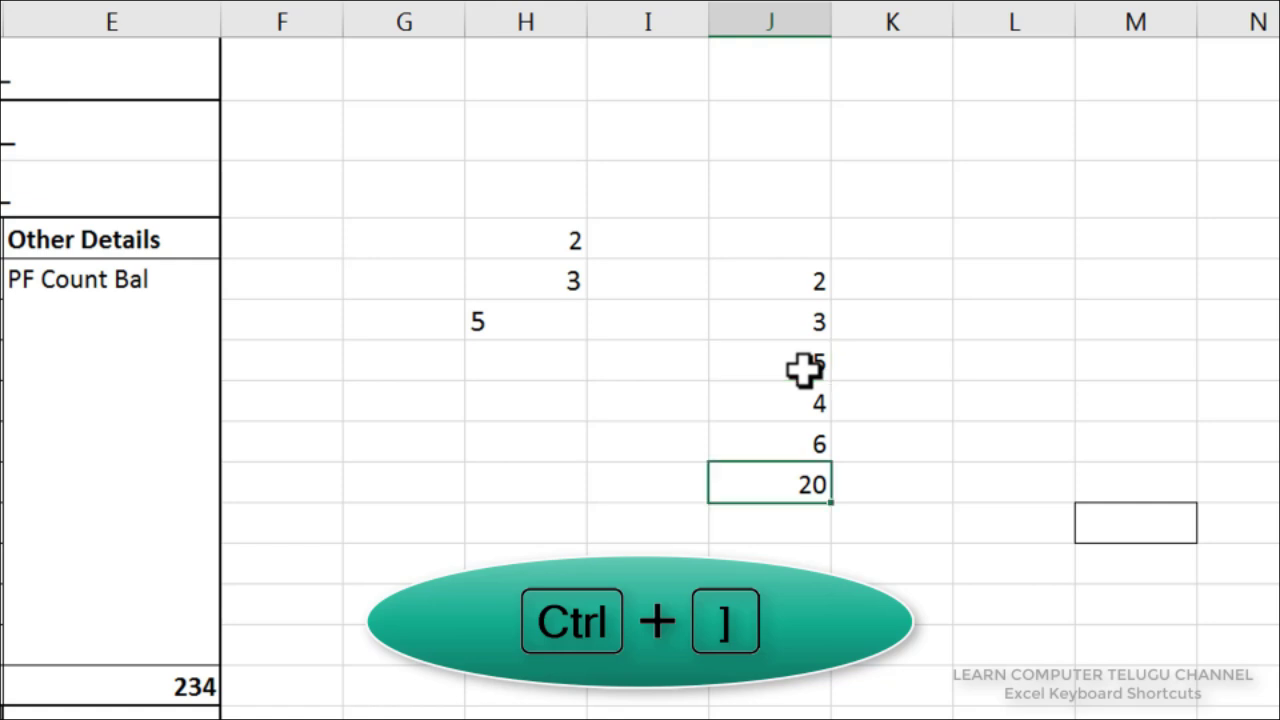